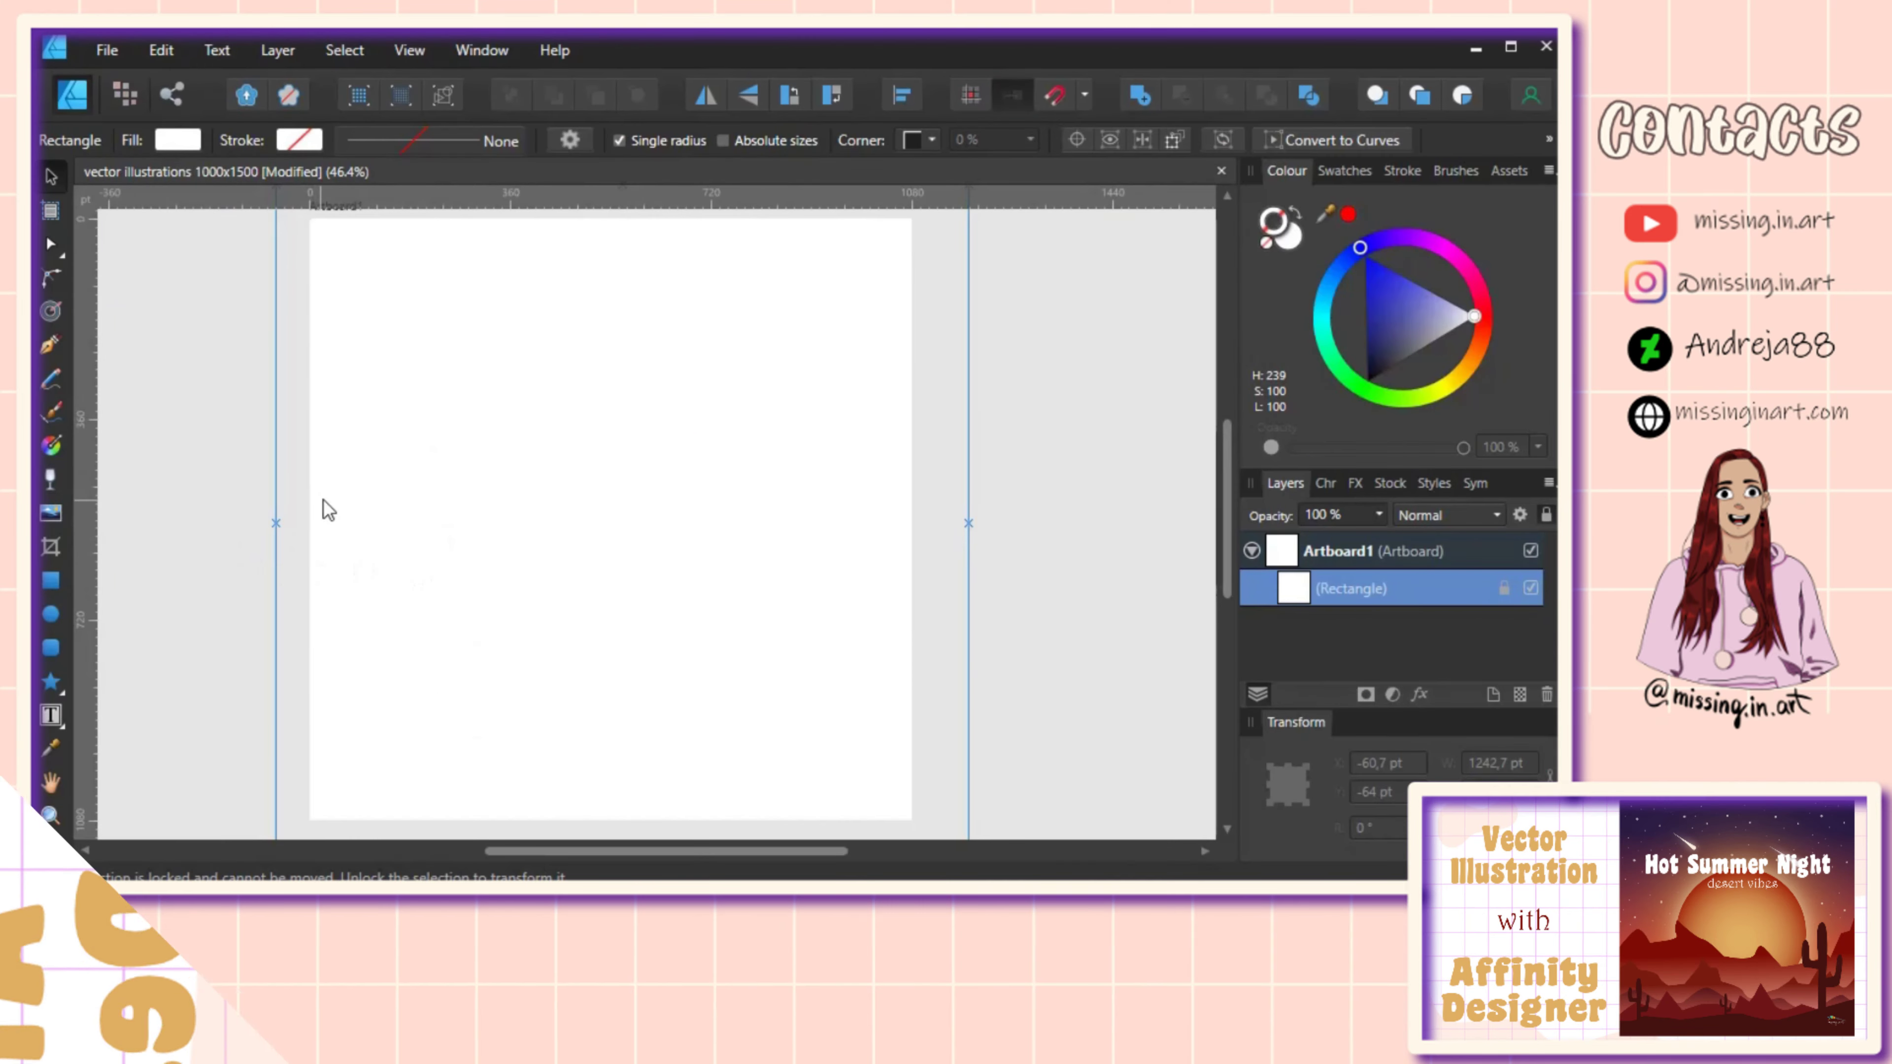
Step: Draw a rectangle and stretch it upward to cover the whole 1000x1500 artboard
{"action": "left_click", "coordinate": [52, 583]}
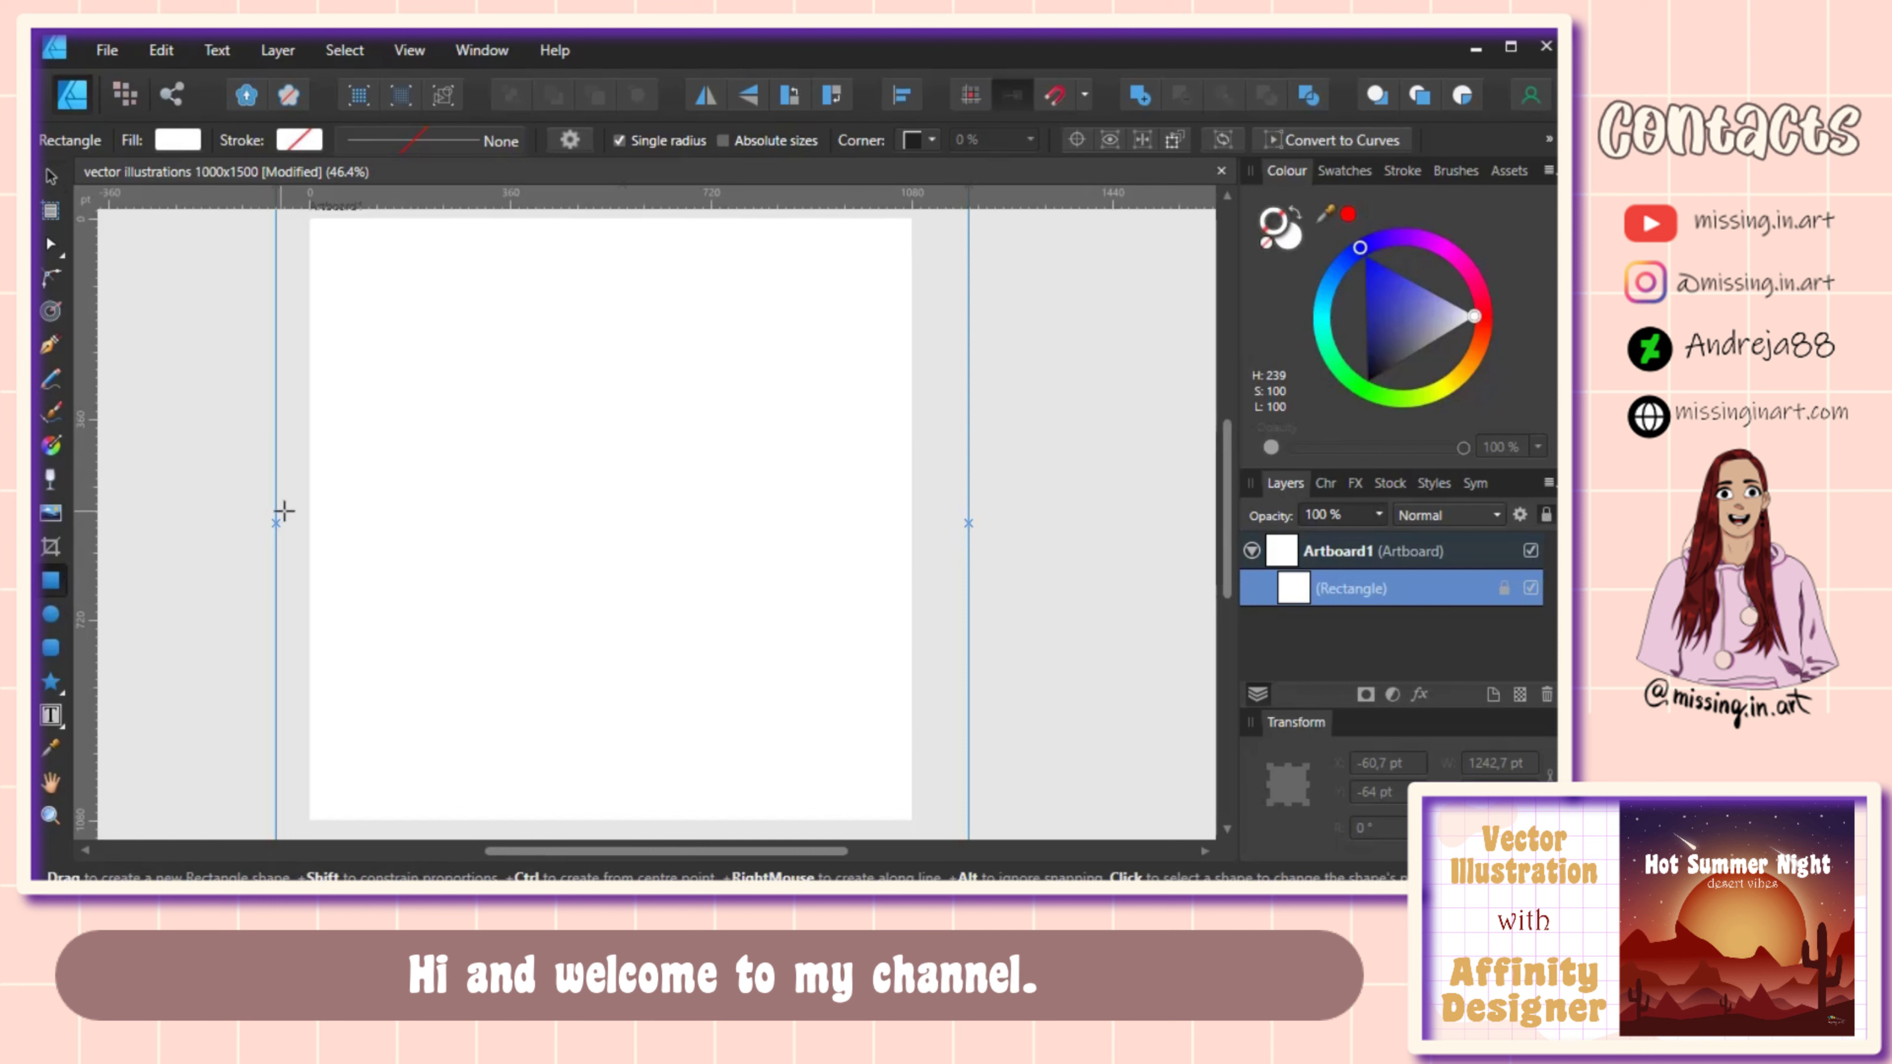
{"action": "mouse_move", "coordinate": [296, 494]}
{"action": "left_mouse_down"}
{"action": "mouse_move", "coordinate": [932, 827]}
{"action": "mouse_move", "coordinate": [927, 740]}
{"action": "left_mouse_up"}
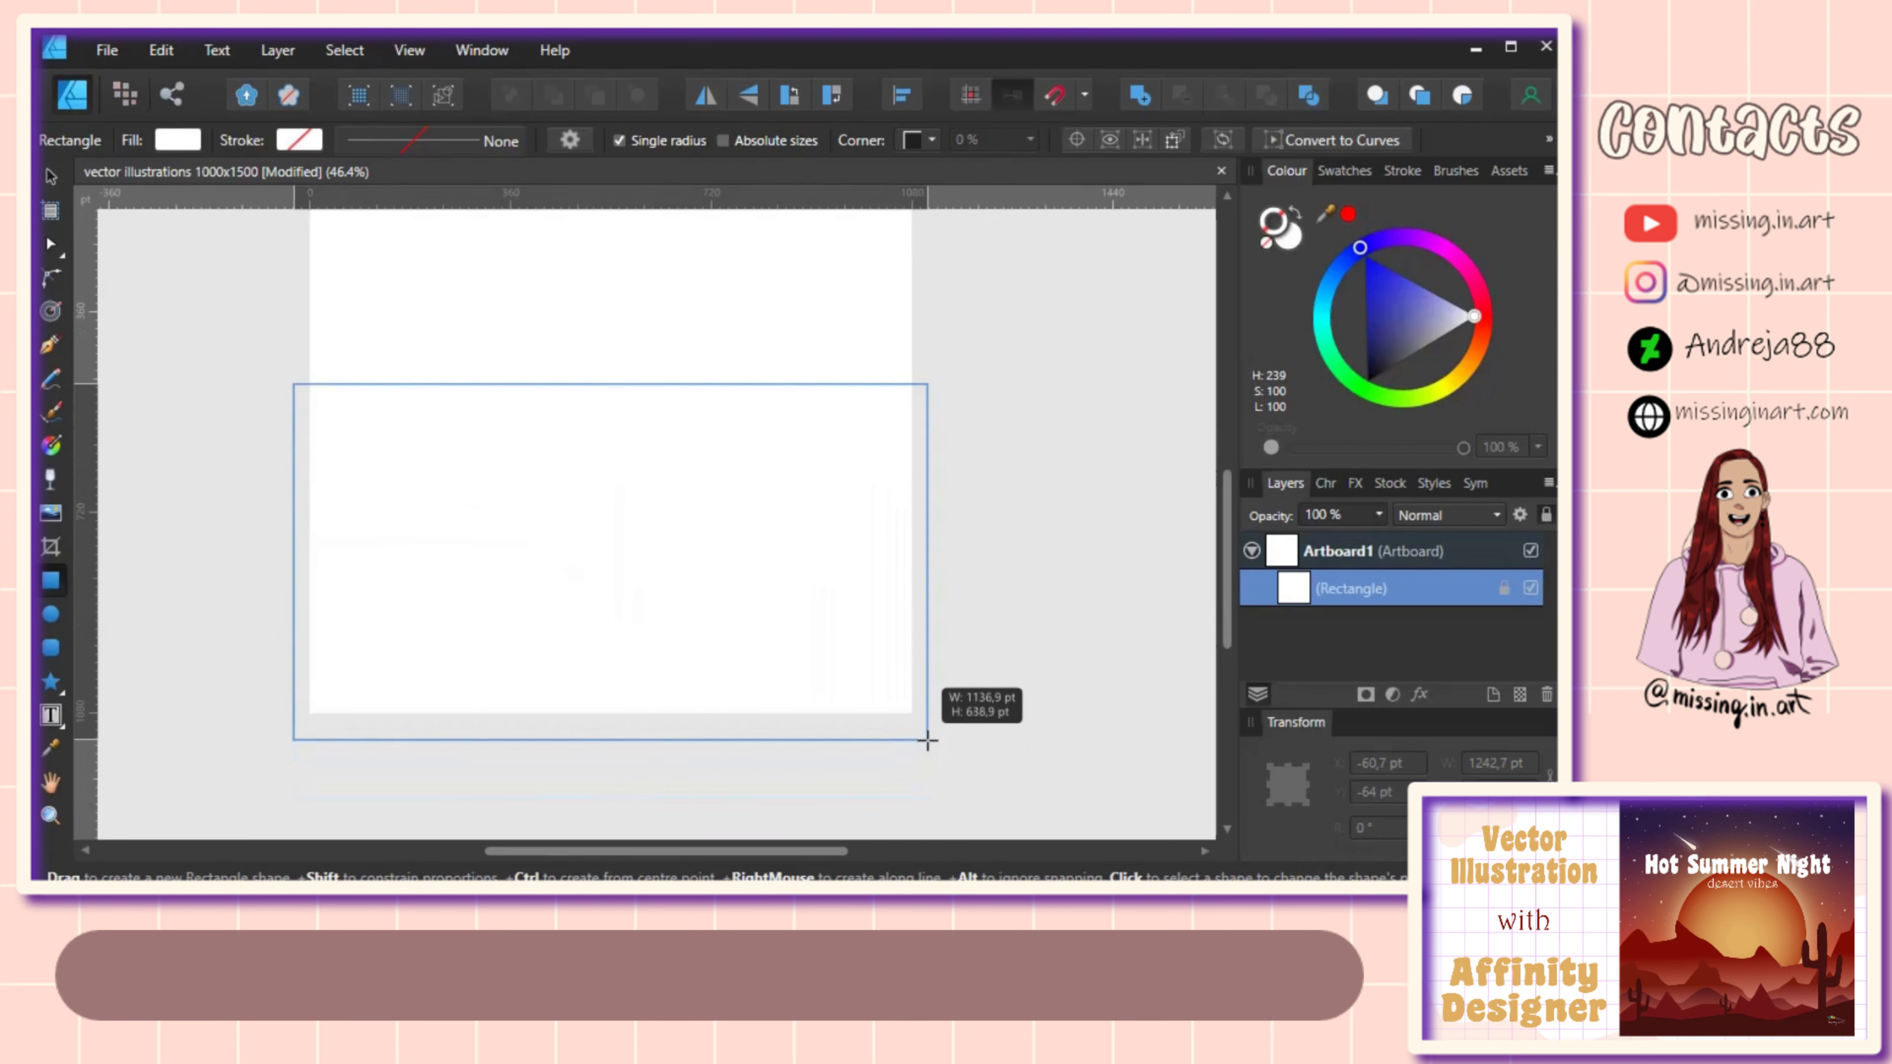
{"action": "scroll", "coordinate": [591, 494], "scroll_direction": "up", "scroll_amount": 1}
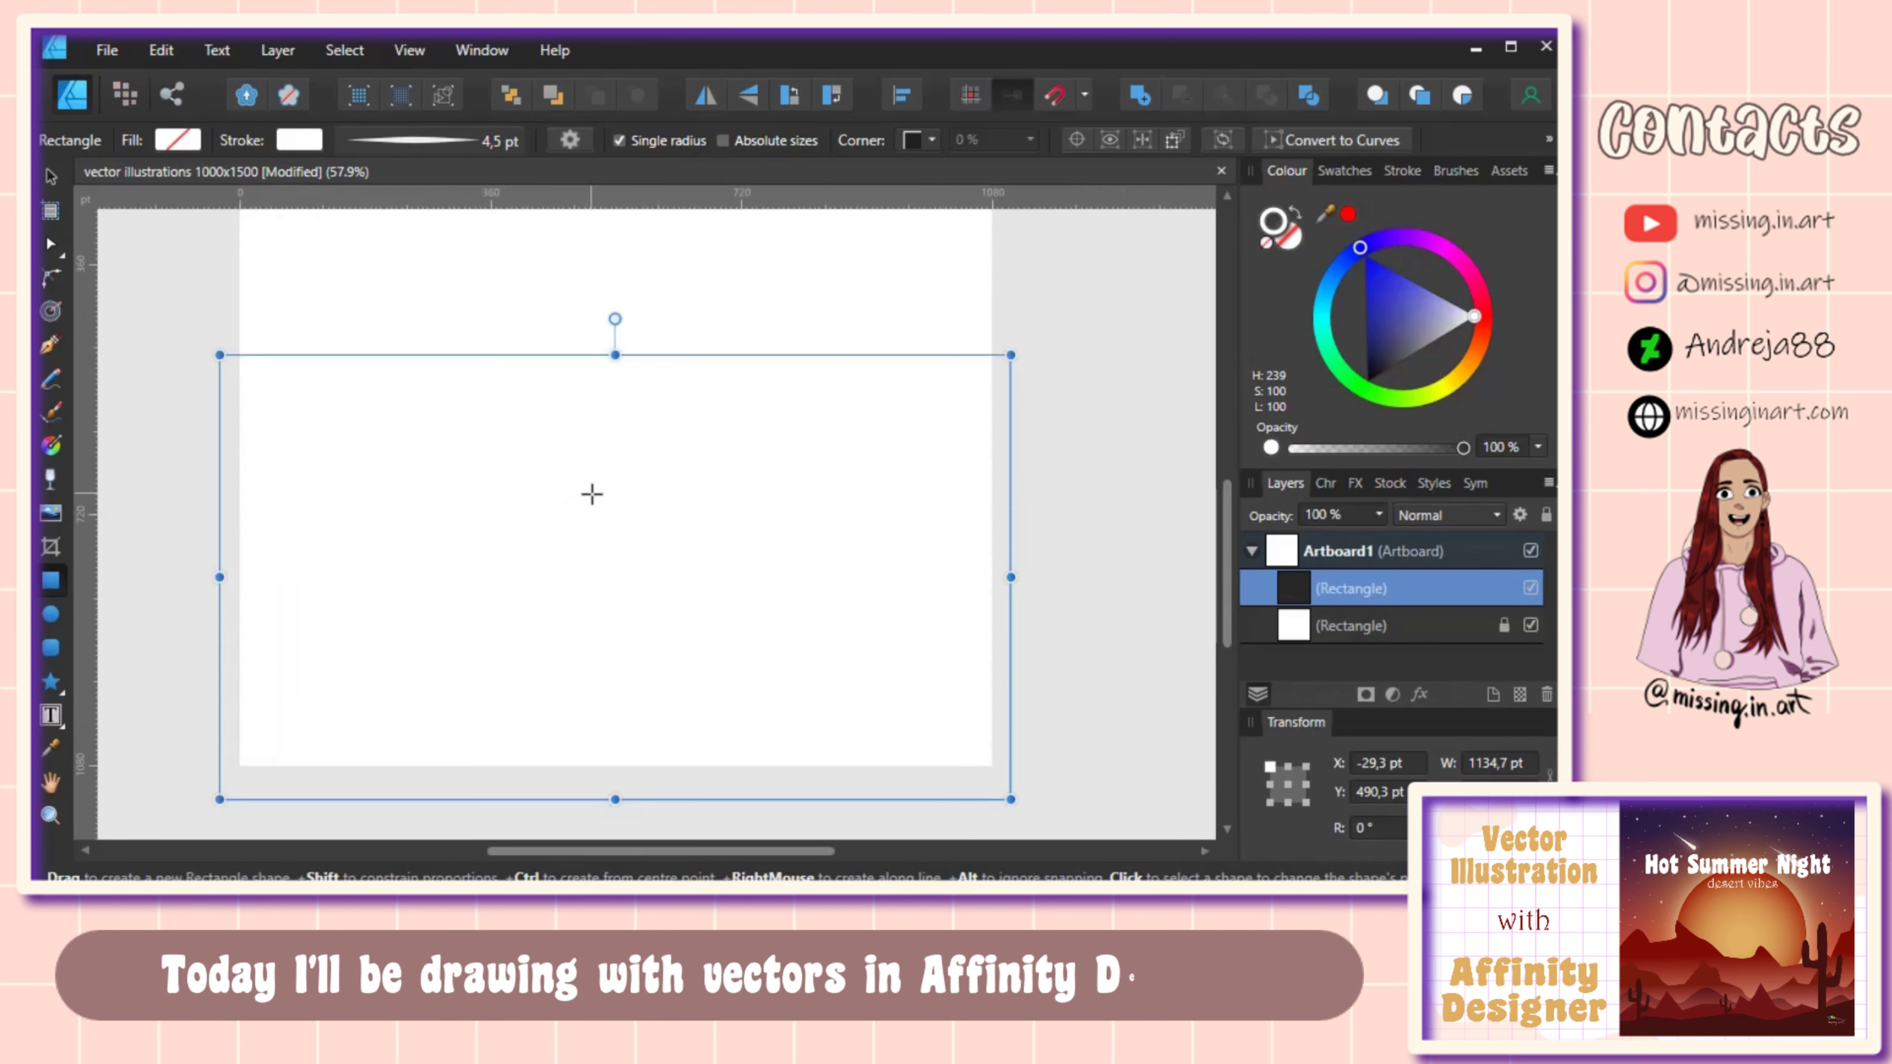
{"action": "scroll", "coordinate": [592, 499], "scroll_direction": "down", "scroll_amount": 1}
{"action": "scroll", "coordinate": [596, 521], "scroll_direction": "down", "scroll_amount": 1}
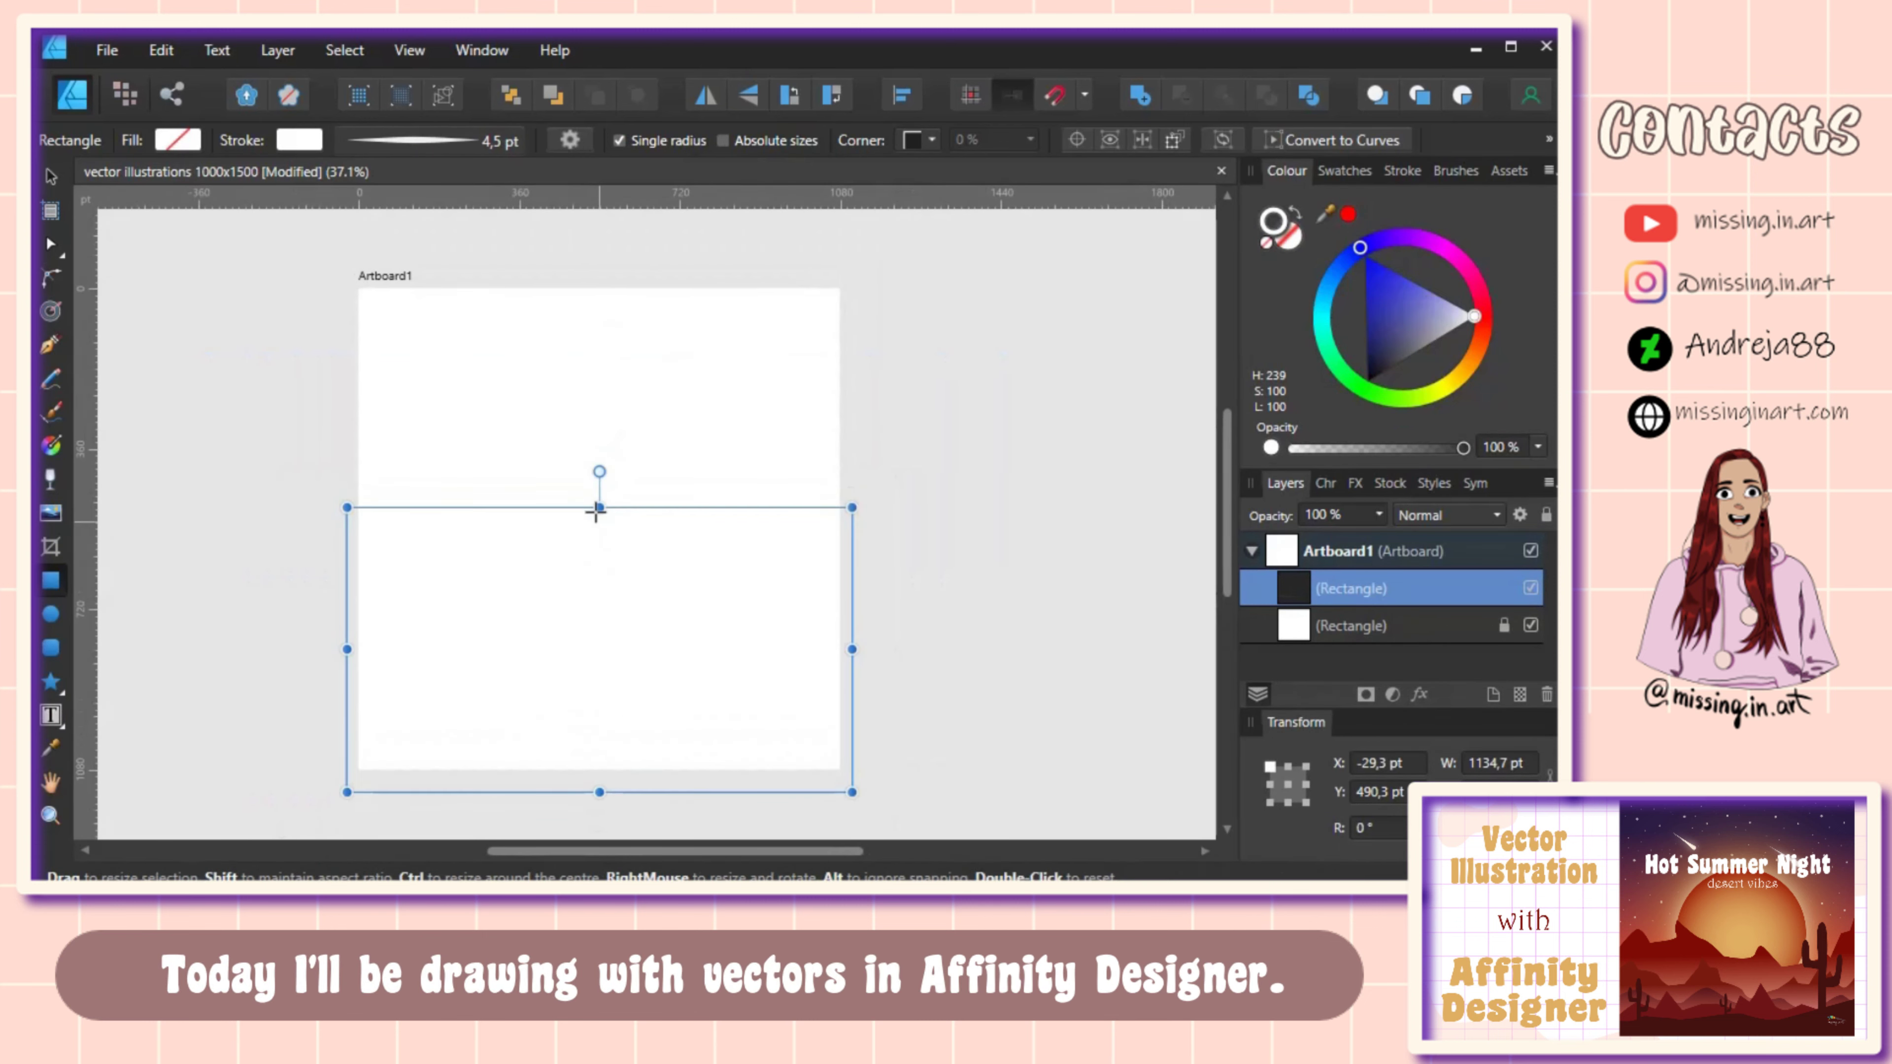
{"action": "left_click_drag", "start_coordinate": [598, 489], "coordinate": [601, 273]}
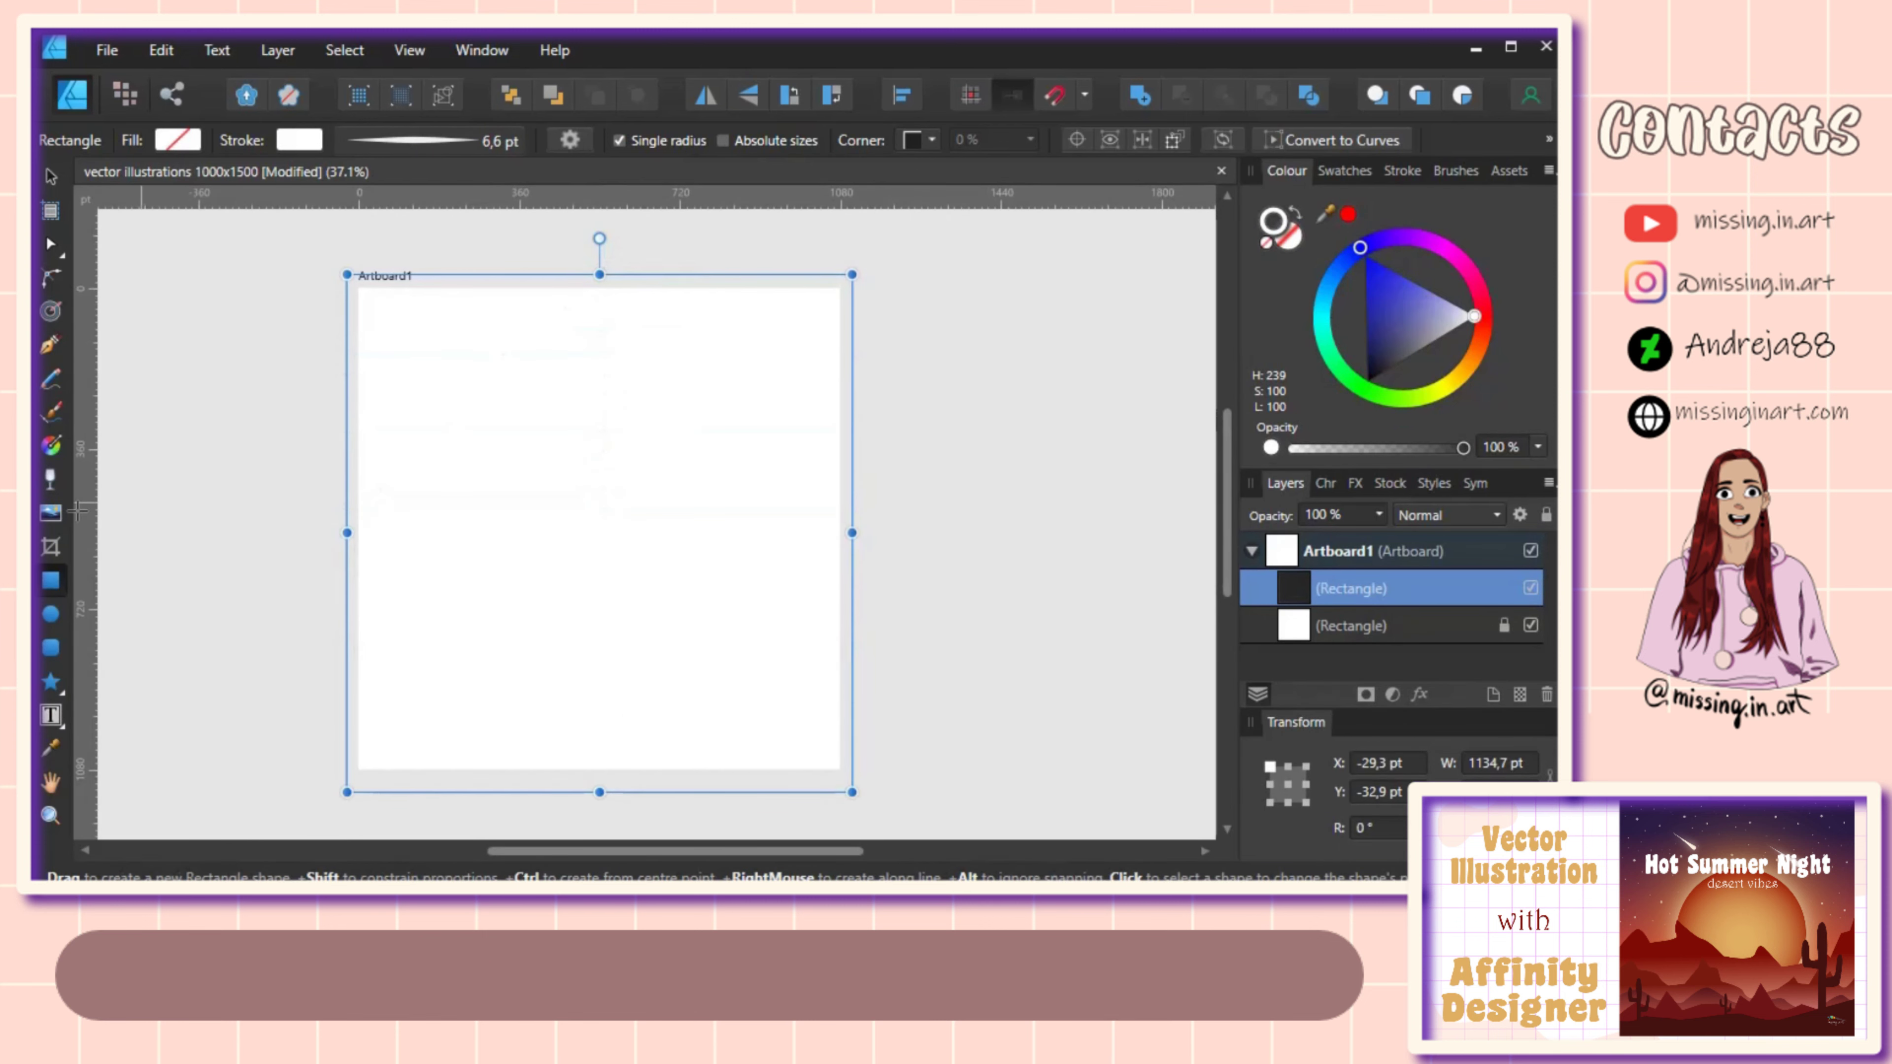
{"action": "left_click", "coordinate": [51, 445]}
Step: Apply a vertical gradient with a dark violet top, red middle stop and peach bottom
{"action": "left_click_drag", "start_coordinate": [600, 759], "coordinate": [603, 282]}
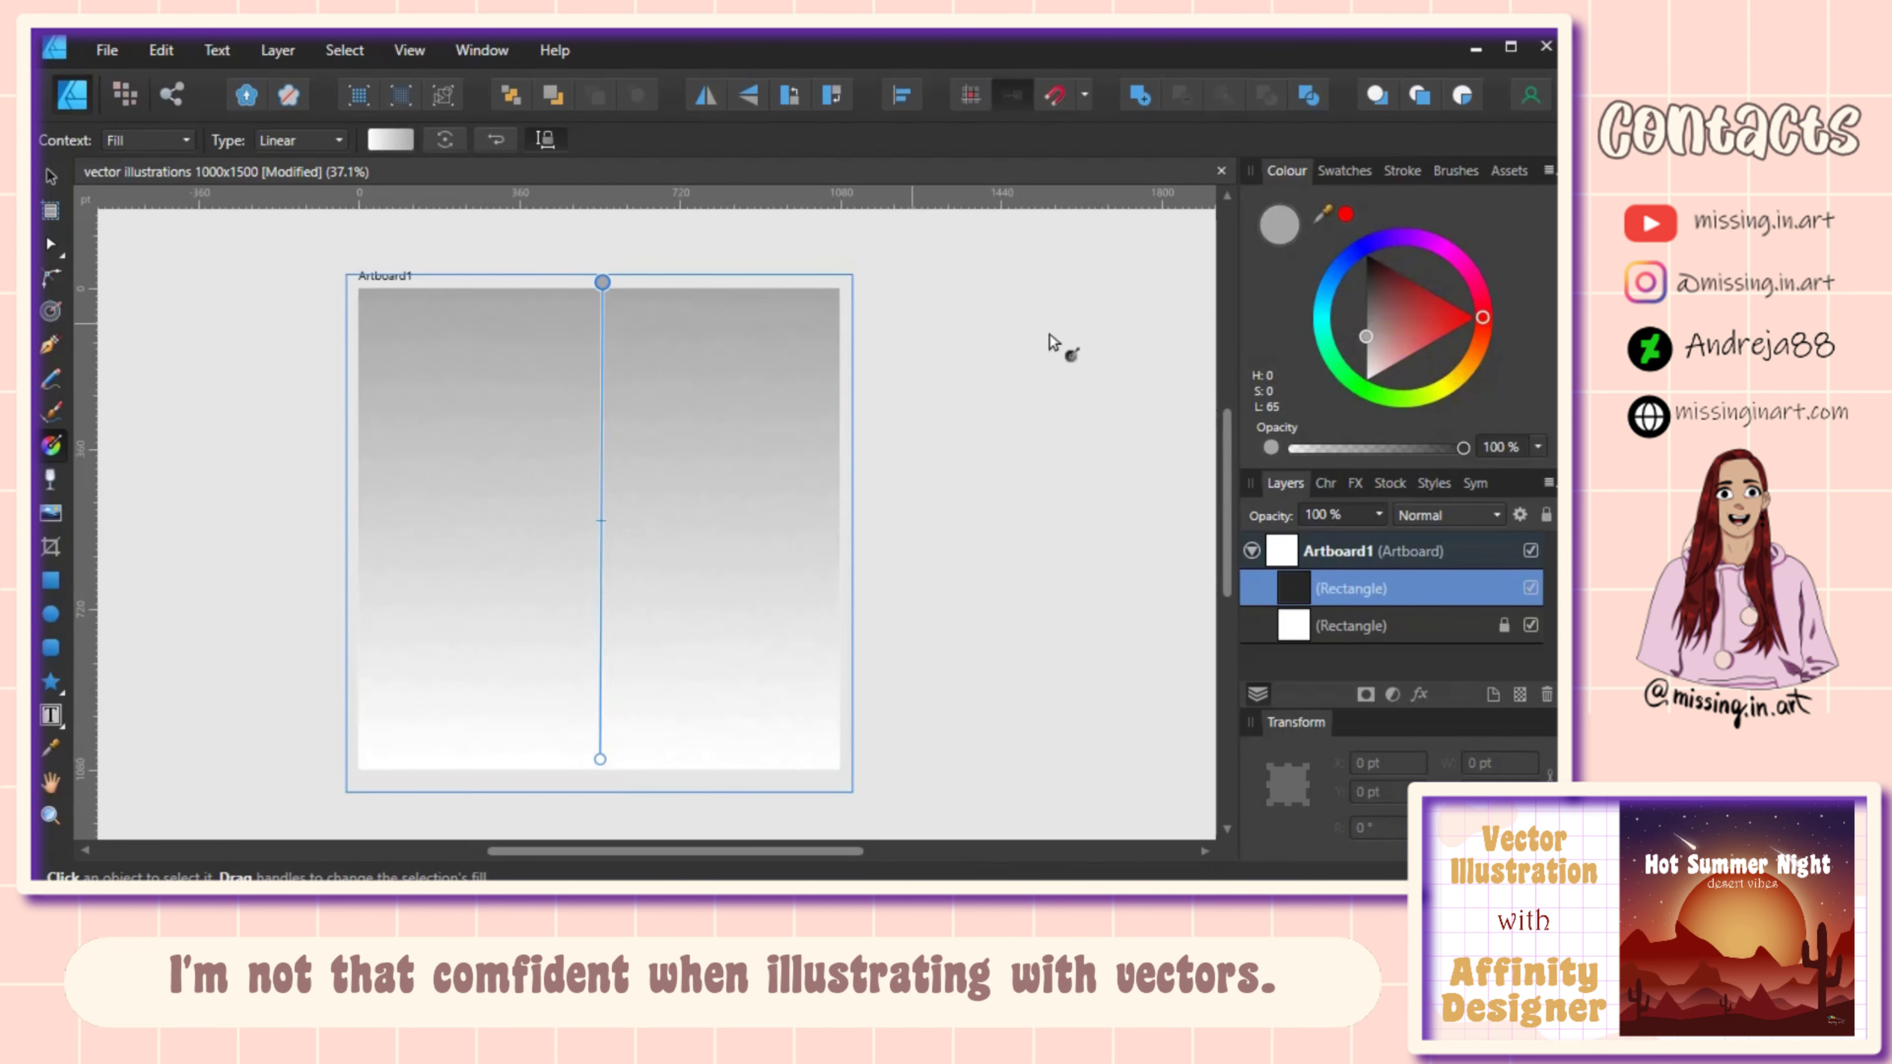
{"action": "left_click_drag", "start_coordinate": [1389, 246], "coordinate": [1376, 240]}
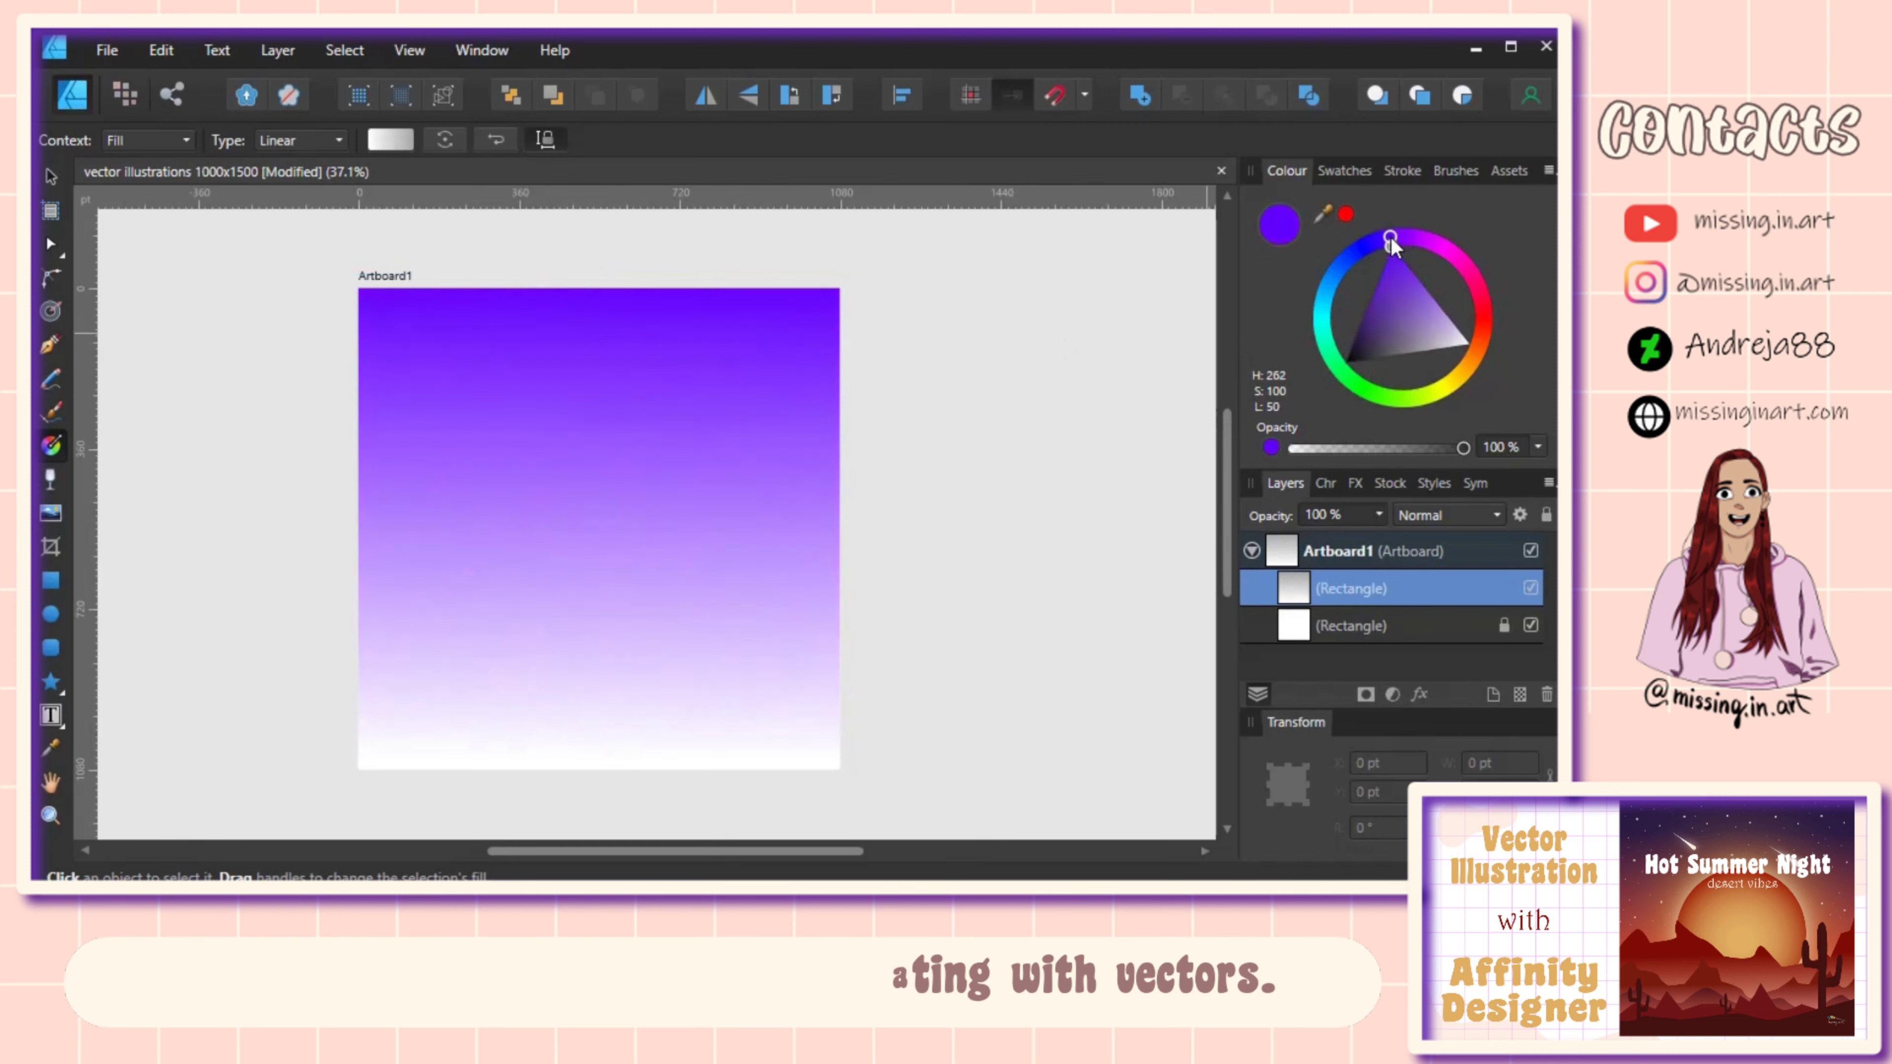
{"action": "left_click", "coordinate": [1369, 324]}
{"action": "left_click_drag", "start_coordinate": [1369, 324], "coordinate": [1380, 328]}
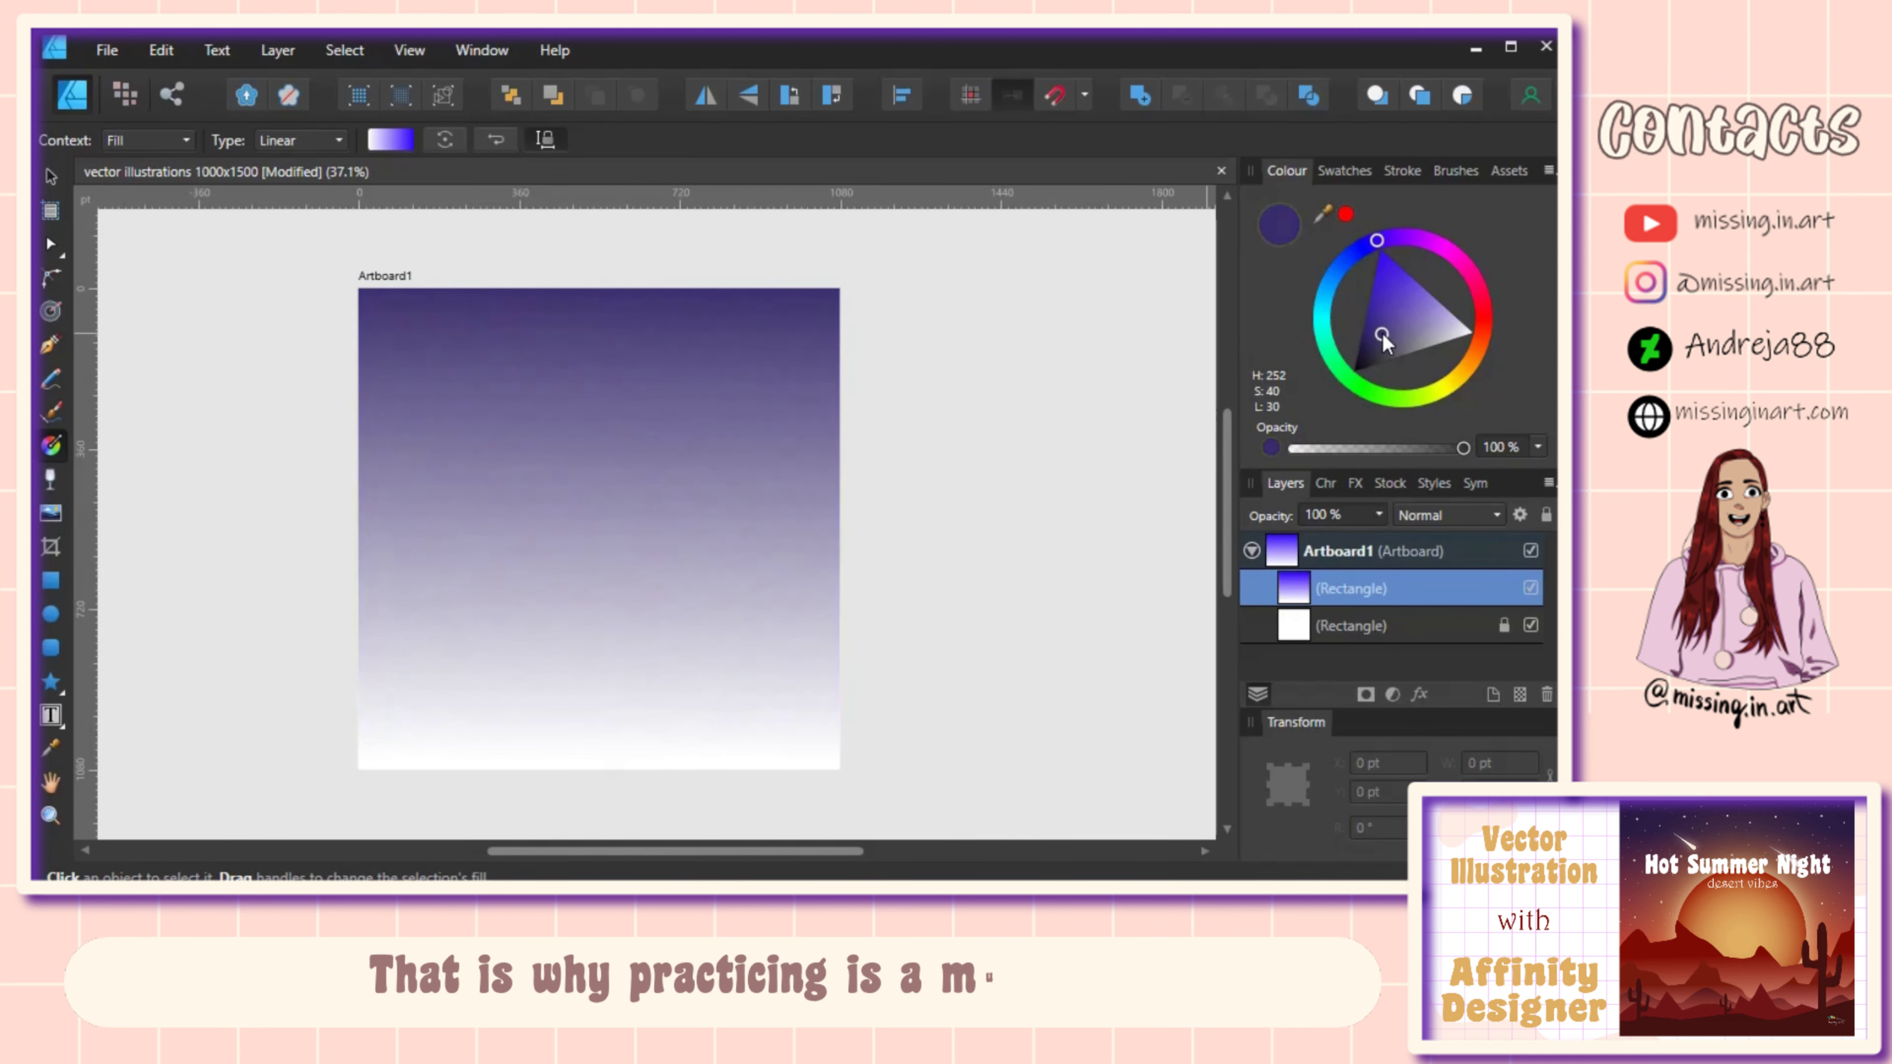
{"action": "left_click", "coordinate": [602, 464]}
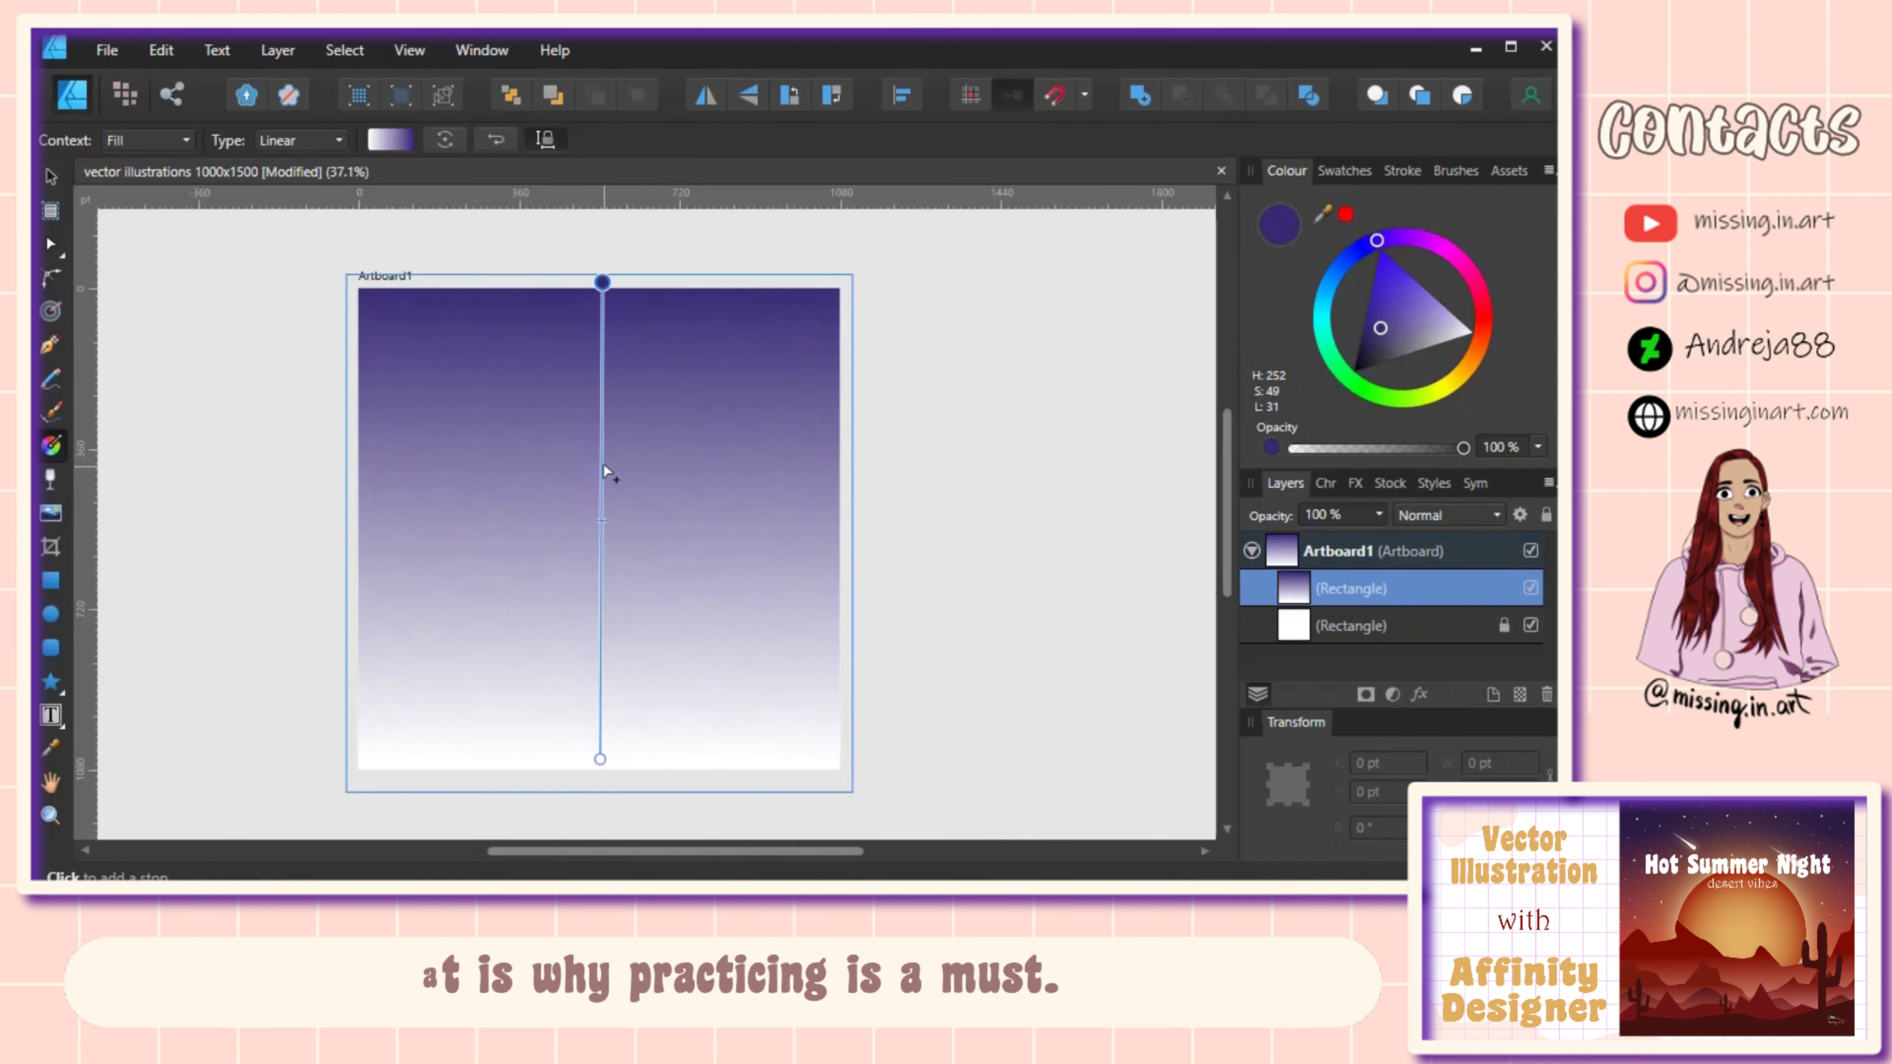
{"action": "left_click_drag", "start_coordinate": [602, 463], "coordinate": [602, 473]}
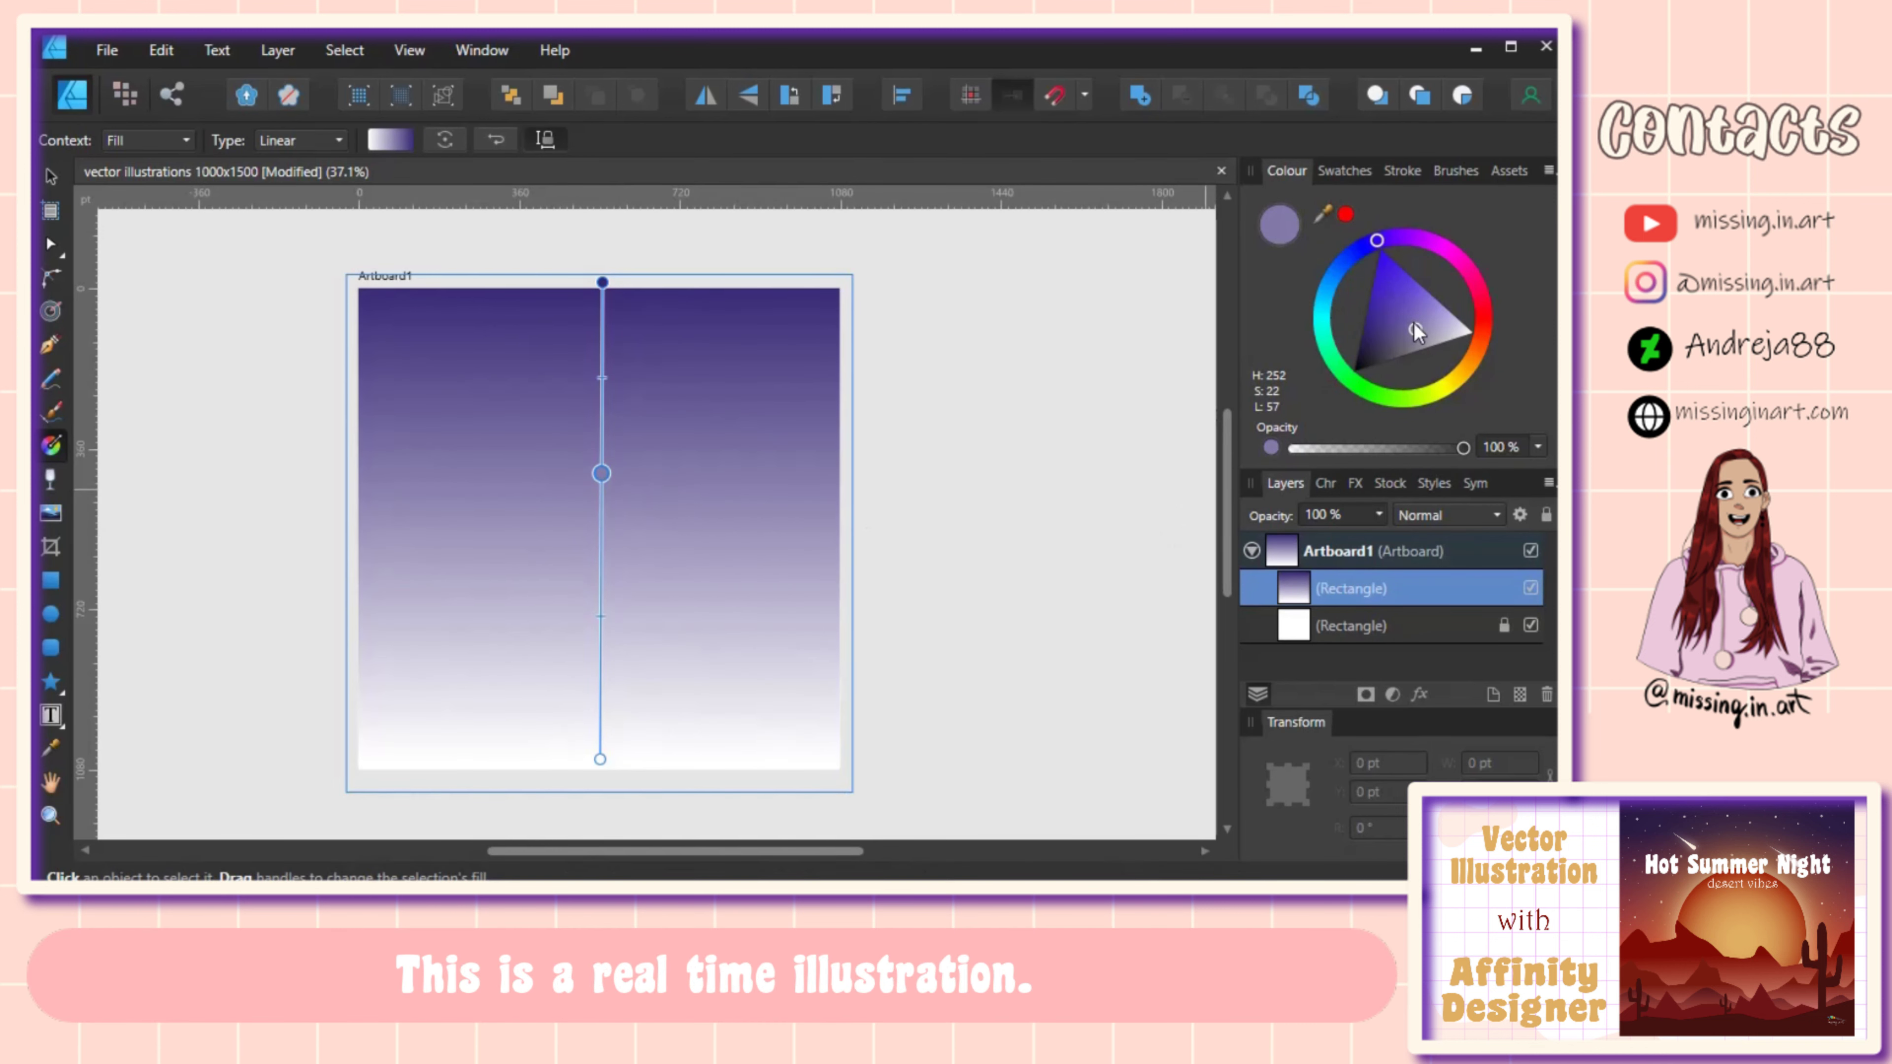
{"action": "mouse_move", "coordinate": [1437, 247]}
{"action": "left_mouse_down"}
{"action": "mouse_move", "coordinate": [1475, 278]}
{"action": "mouse_move", "coordinate": [1428, 321]}
{"action": "mouse_move", "coordinate": [1479, 319]}
{"action": "mouse_move", "coordinate": [1420, 314]}
{"action": "left_mouse_up"}
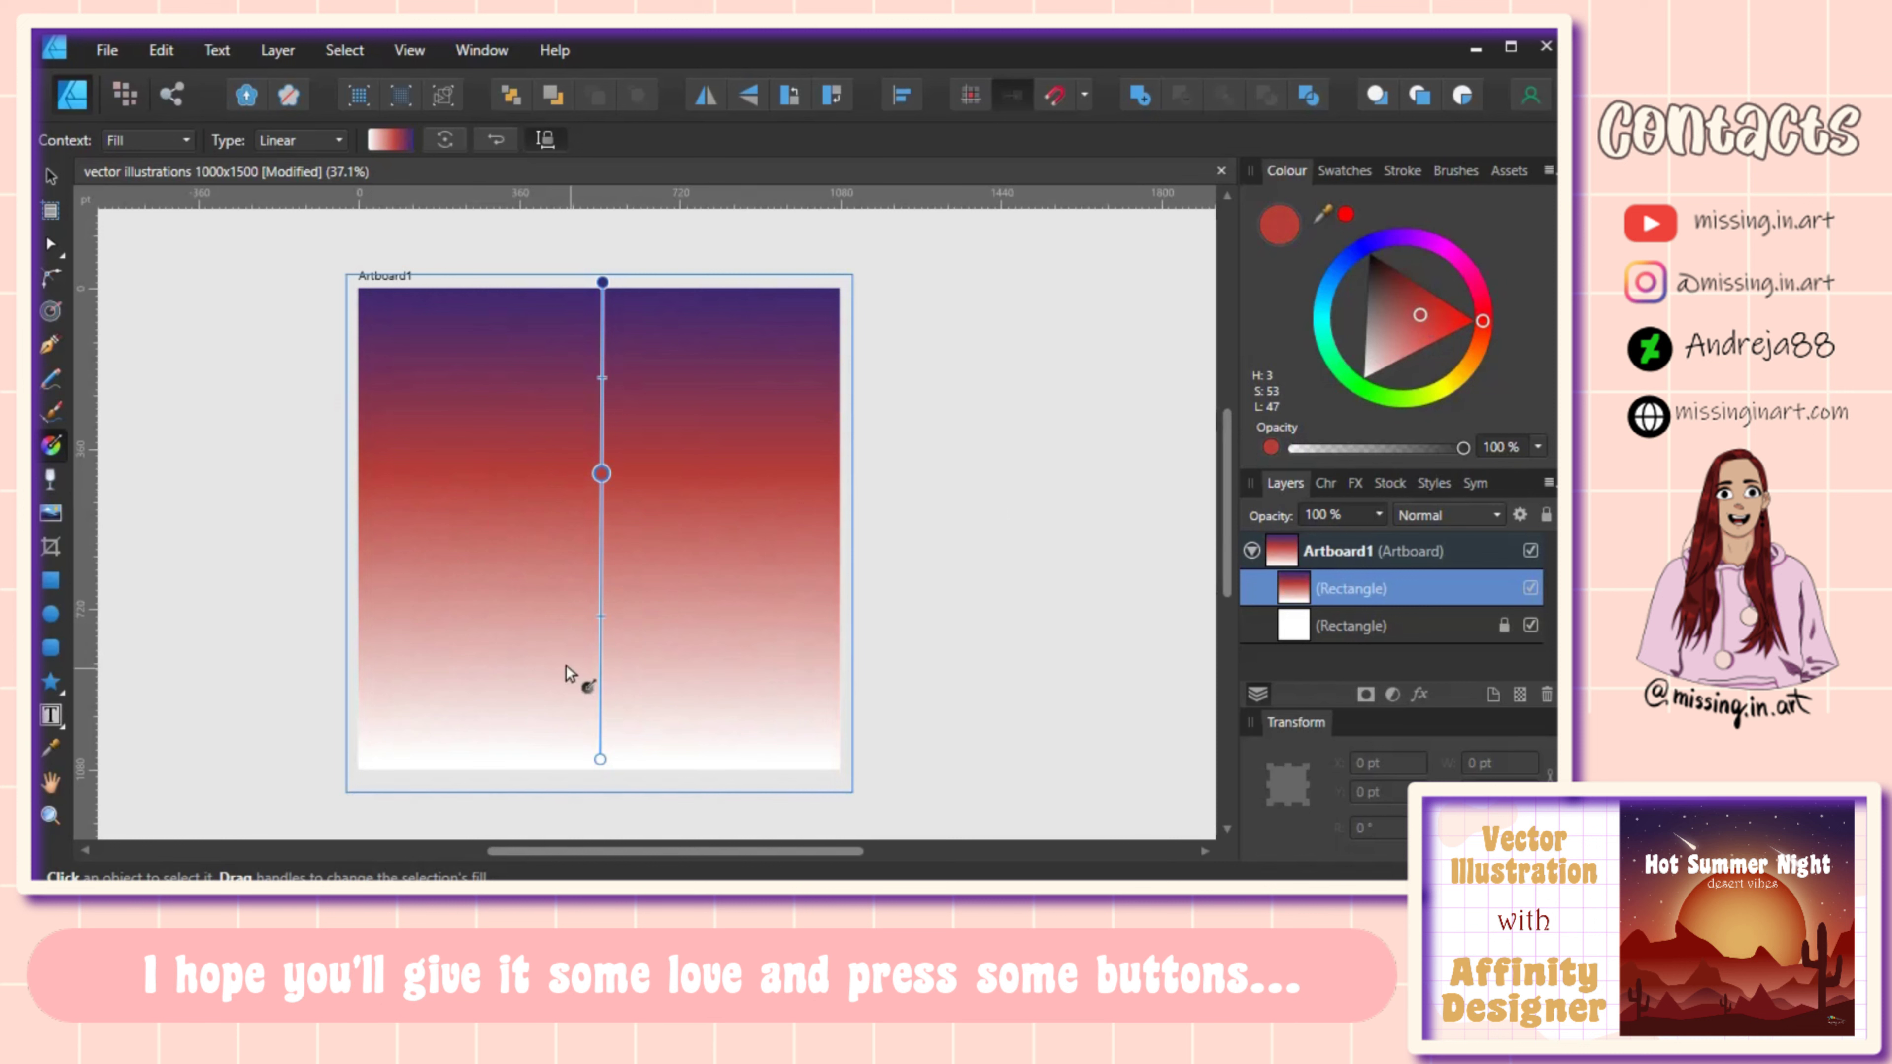
{"action": "left_click", "coordinate": [600, 759]}
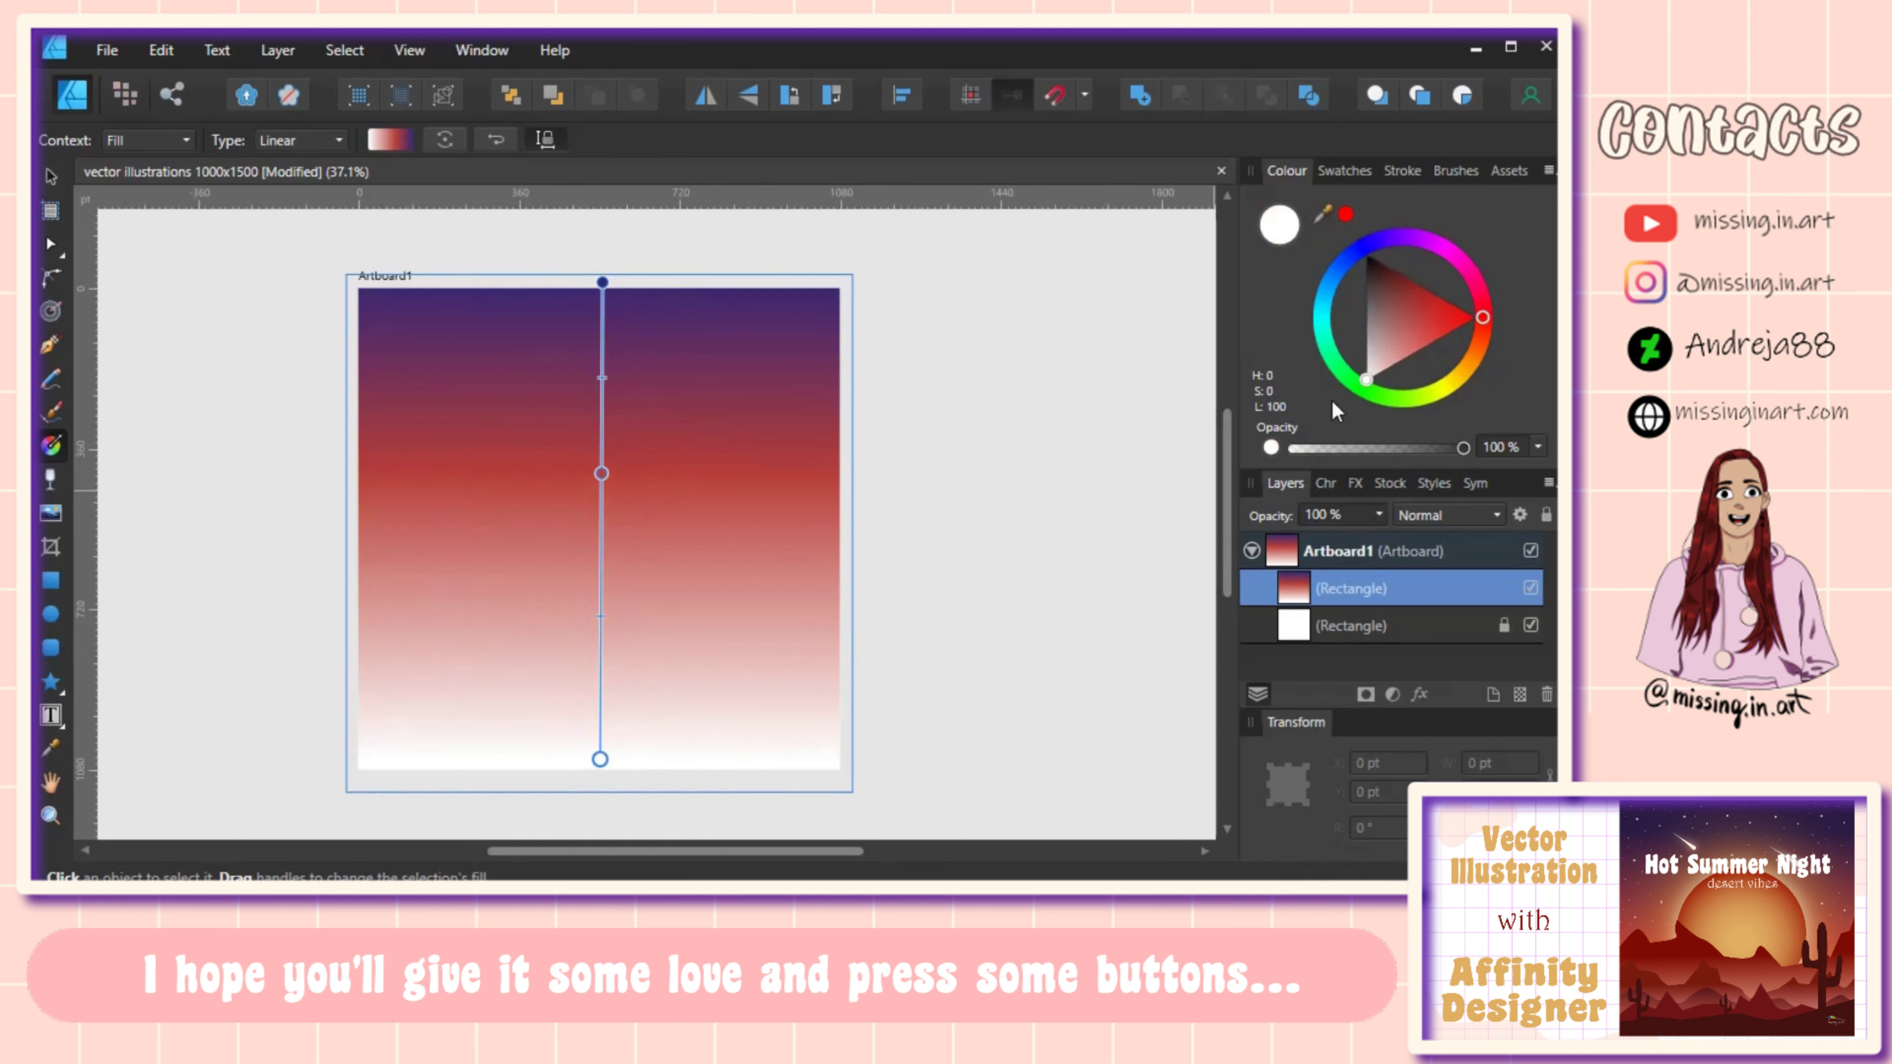
{"action": "mouse_move", "coordinate": [1479, 342]}
{"action": "left_mouse_down"}
{"action": "mouse_move", "coordinate": [1449, 381]}
{"action": "mouse_move", "coordinate": [1465, 368]}
{"action": "mouse_move", "coordinate": [1386, 340]}
{"action": "mouse_move", "coordinate": [1469, 365]}
{"action": "left_mouse_up"}
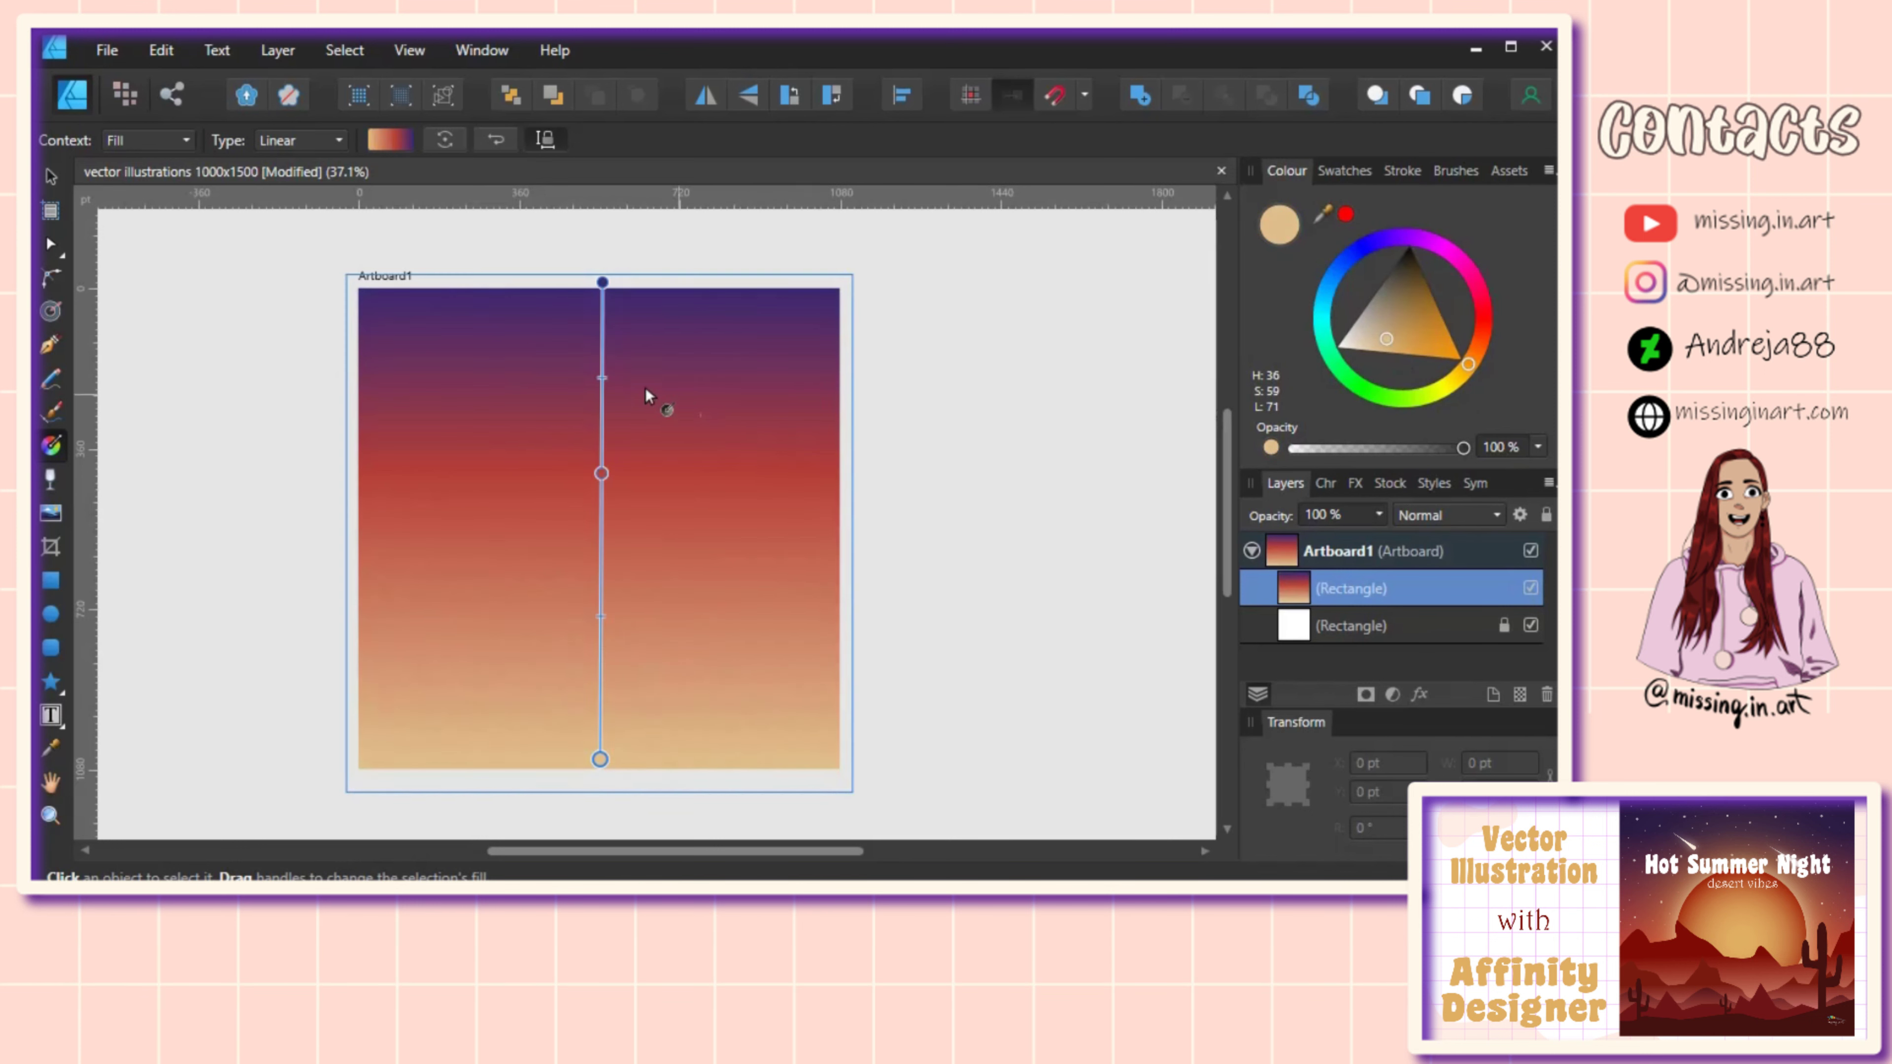
Step: Lower the red band and purple stop, deepen the top purple, and straighten the gradient vertically
{"action": "left_click_drag", "start_coordinate": [601, 474], "coordinate": [601, 521]}
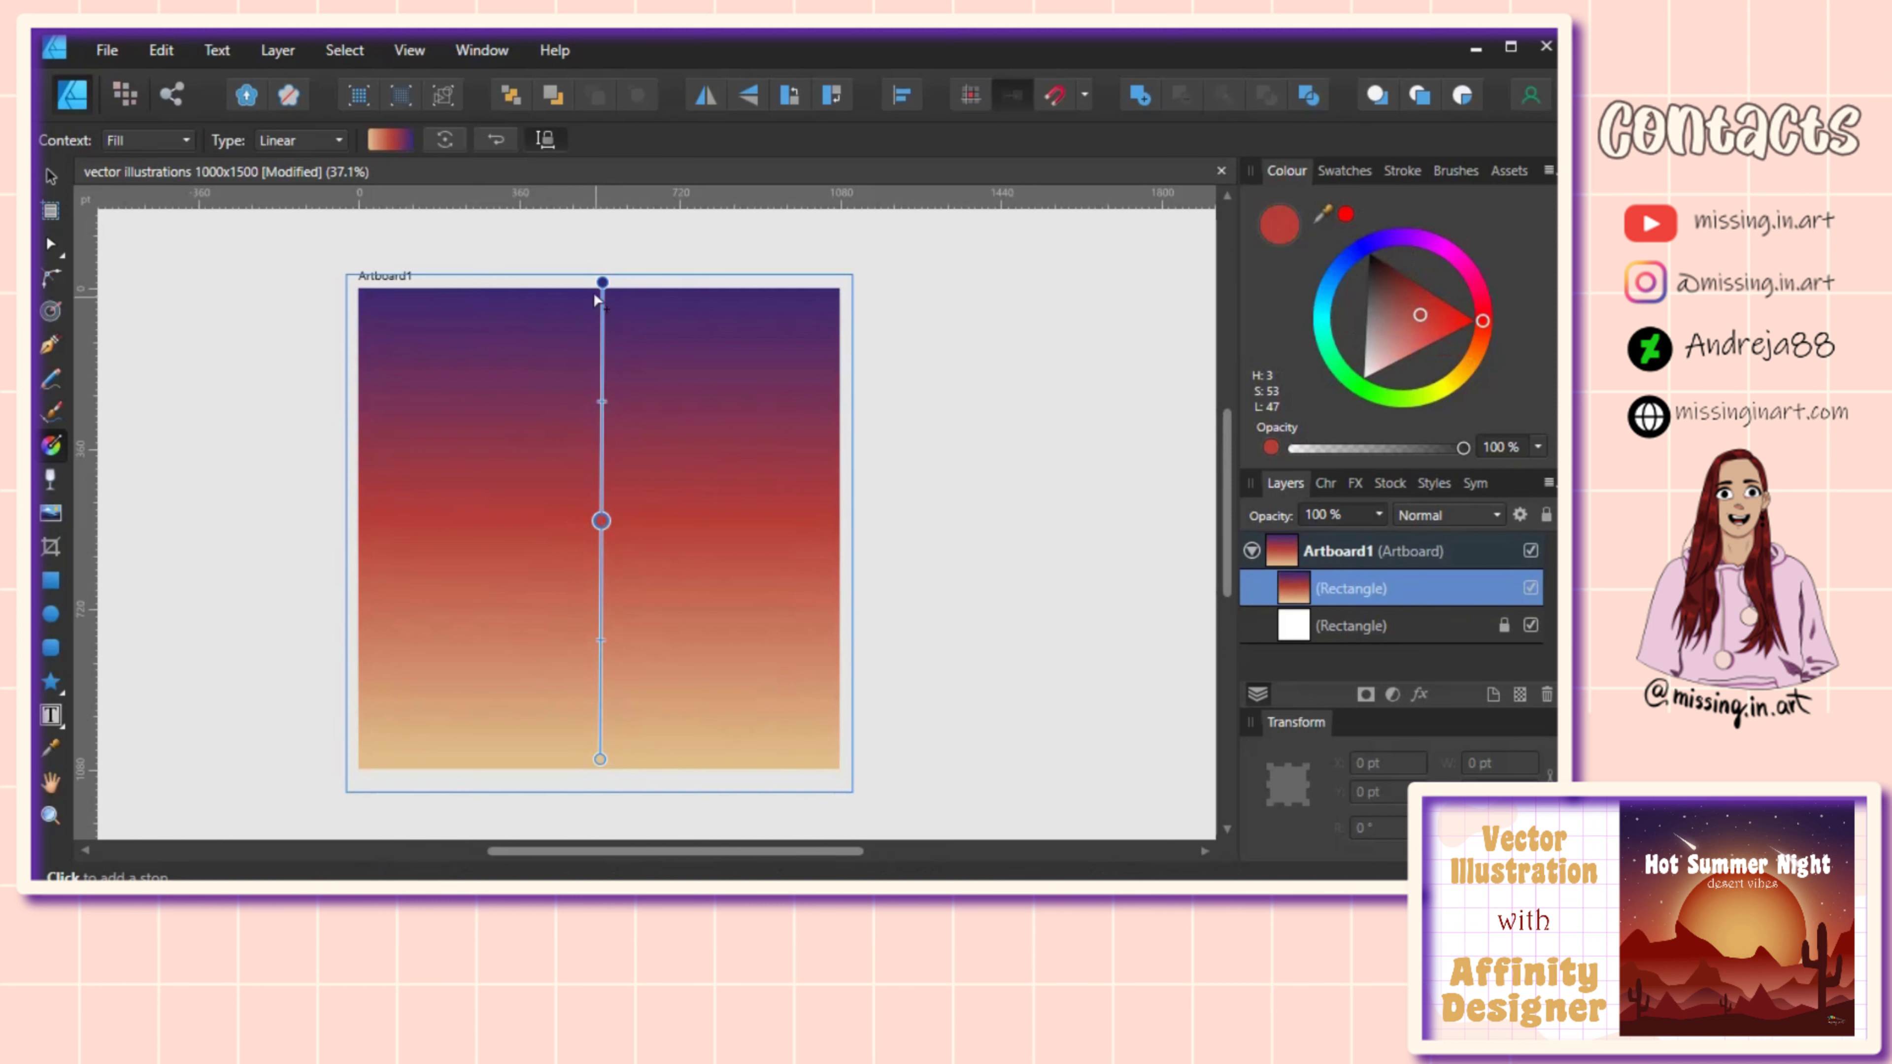
{"action": "left_click_drag", "start_coordinate": [602, 301], "coordinate": [602, 317]}
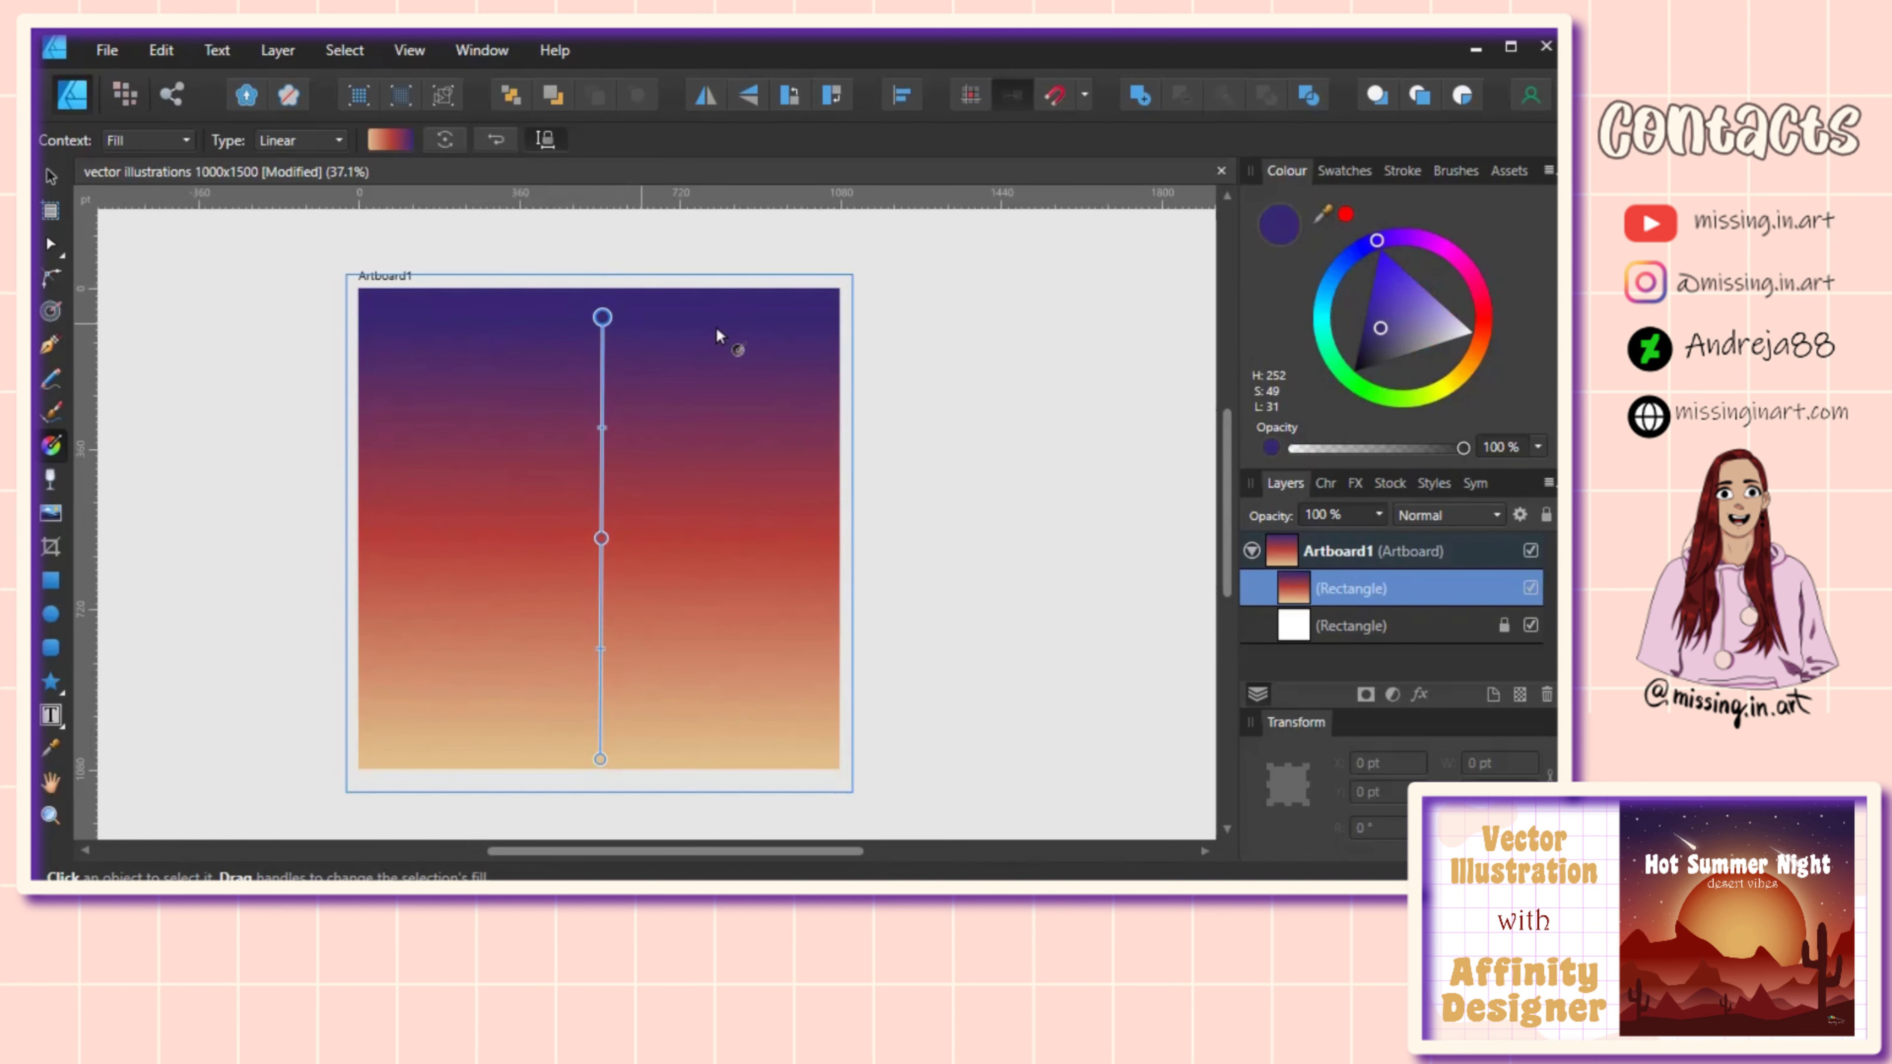
{"action": "left_click_drag", "start_coordinate": [1380, 332], "coordinate": [1369, 343]}
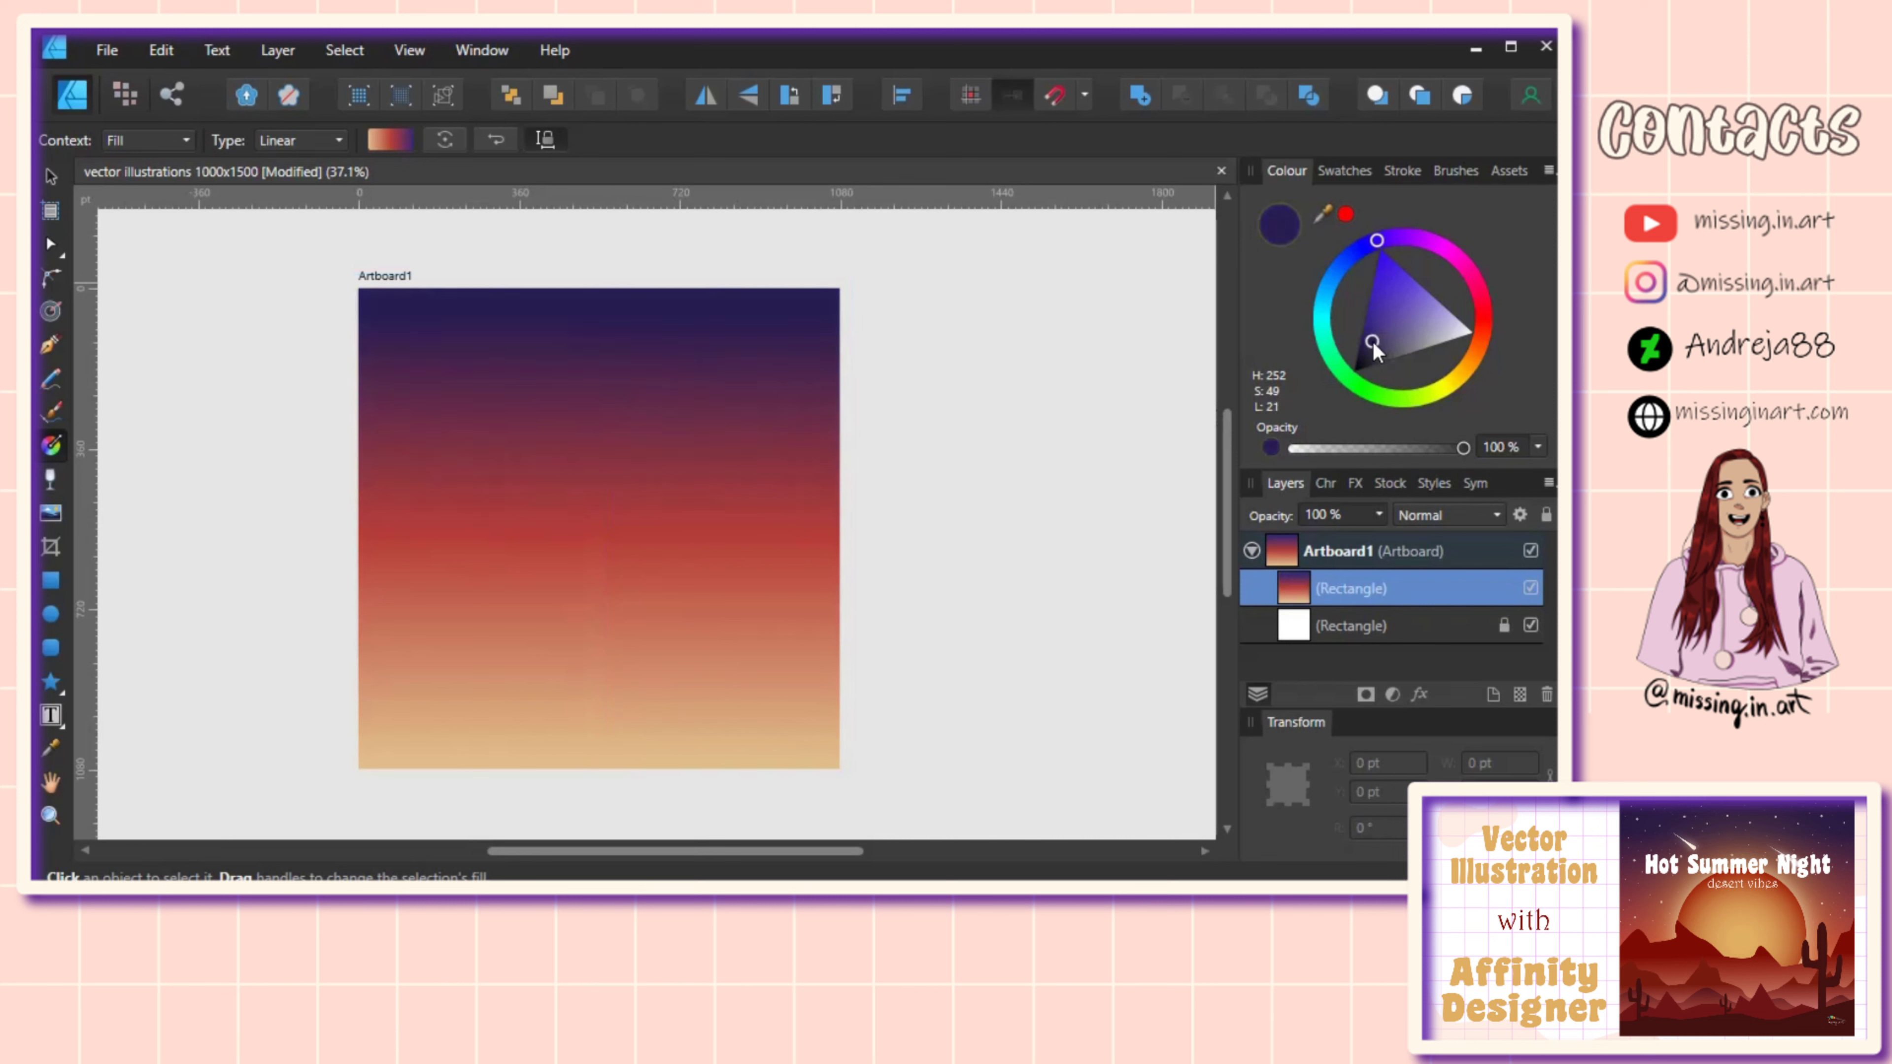
{"action": "left_click_drag", "start_coordinate": [1372, 252], "coordinate": [1409, 237]}
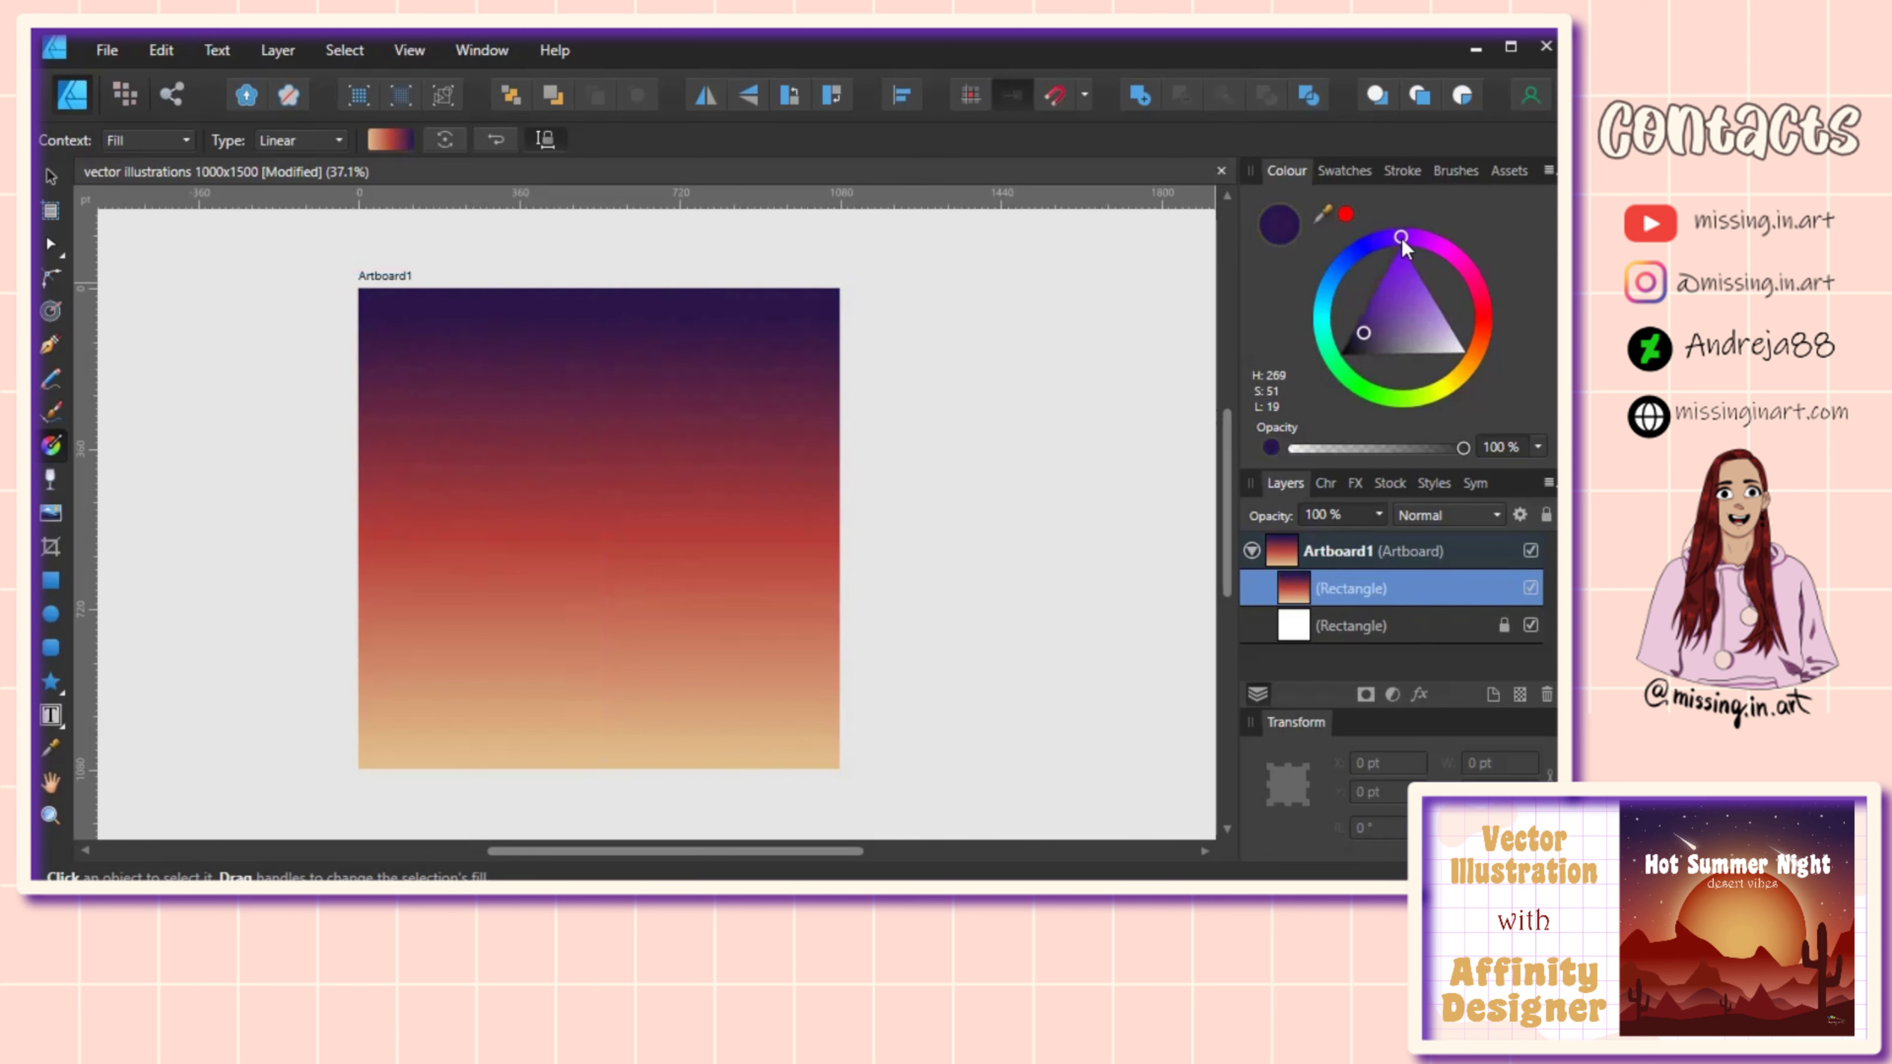
{"action": "left_click_drag", "start_coordinate": [1362, 326], "coordinate": [1365, 337]}
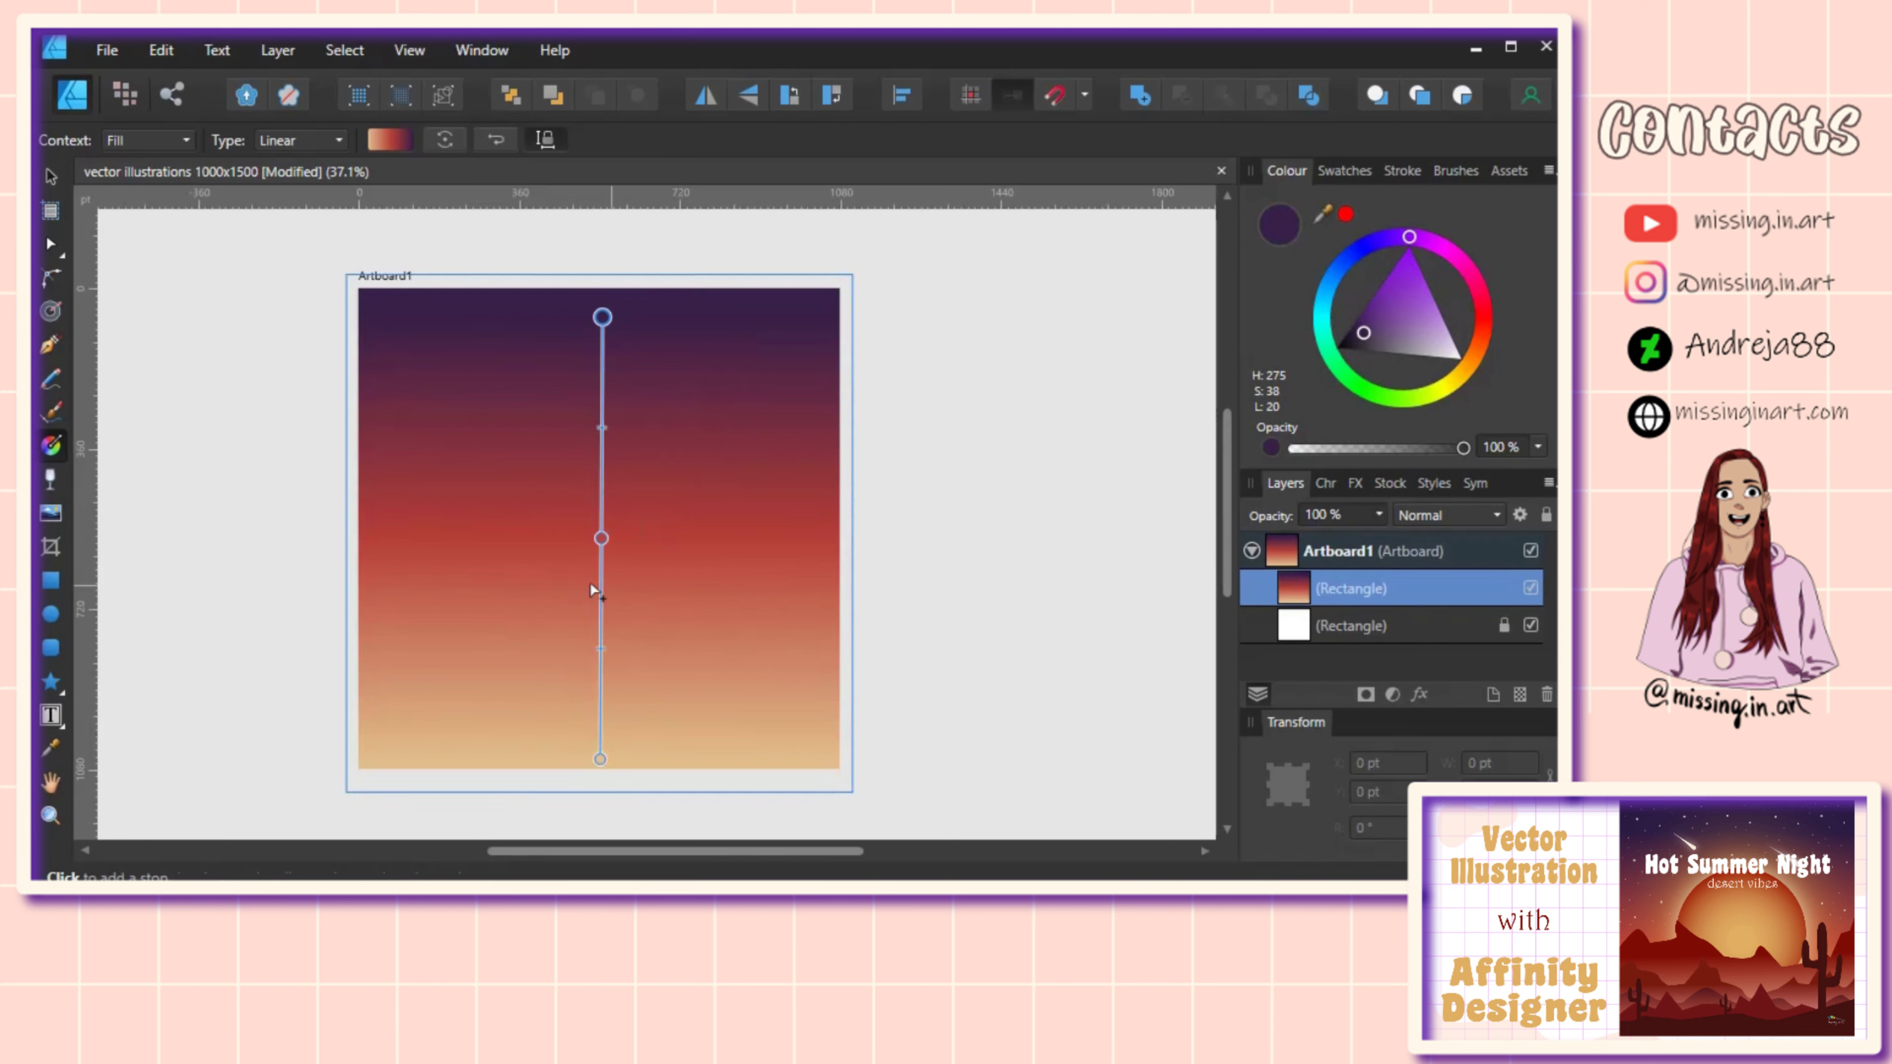
{"action": "left_click_drag", "start_coordinate": [602, 538], "coordinate": [602, 566]}
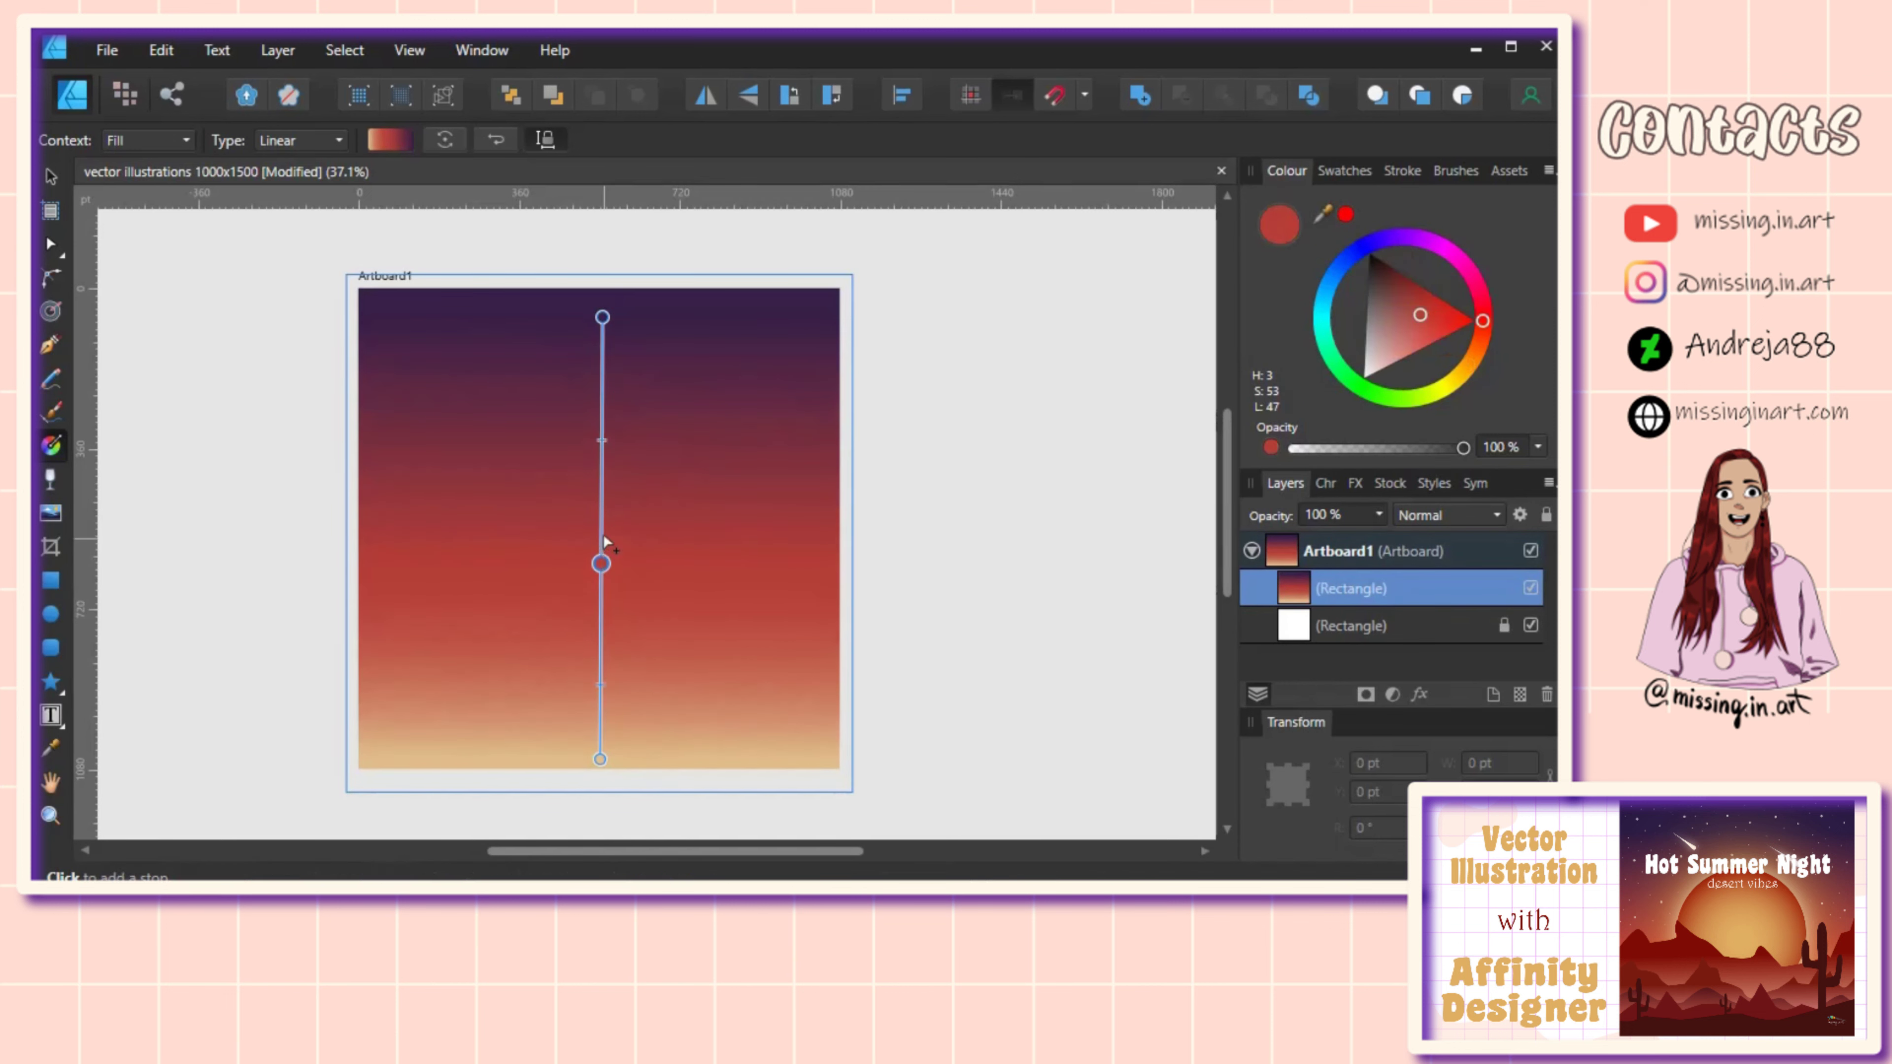
{"action": "left_click_drag", "start_coordinate": [601, 686], "coordinate": [601, 648]}
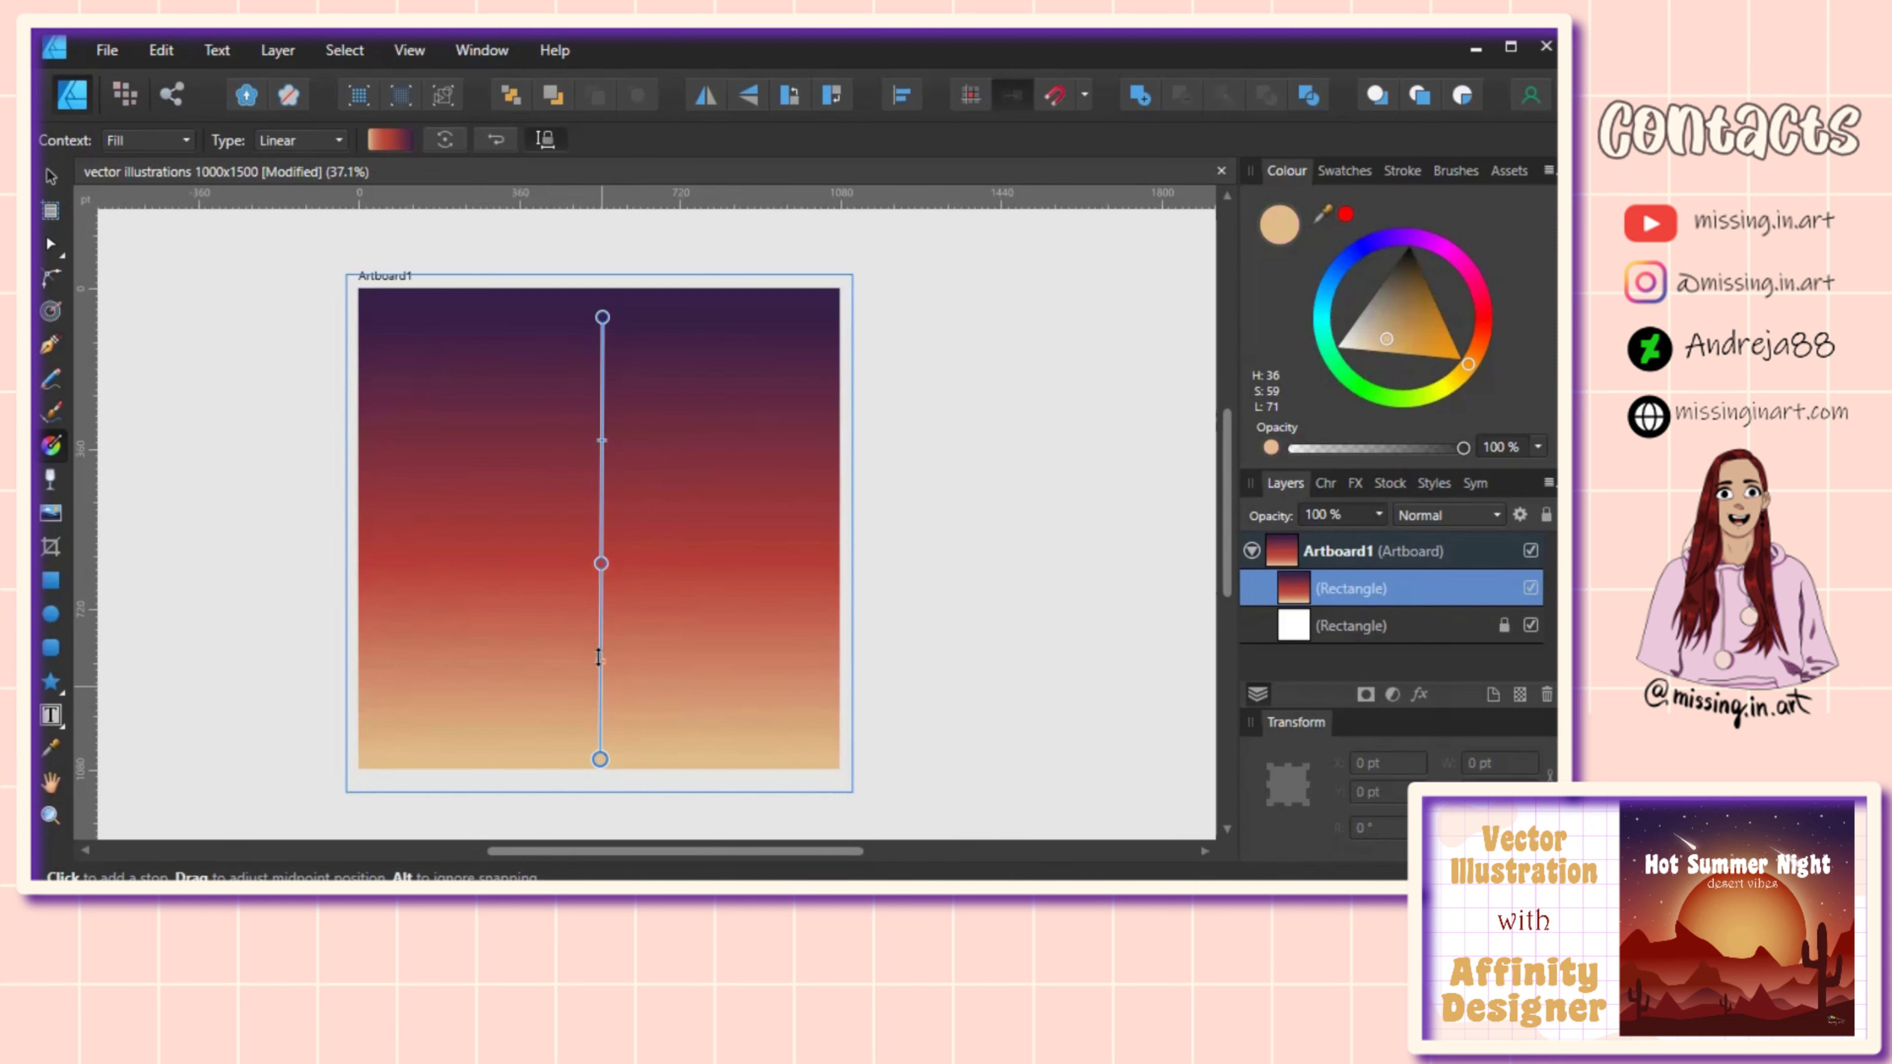
{"action": "left_click_drag", "start_coordinate": [602, 563], "coordinate": [602, 538]}
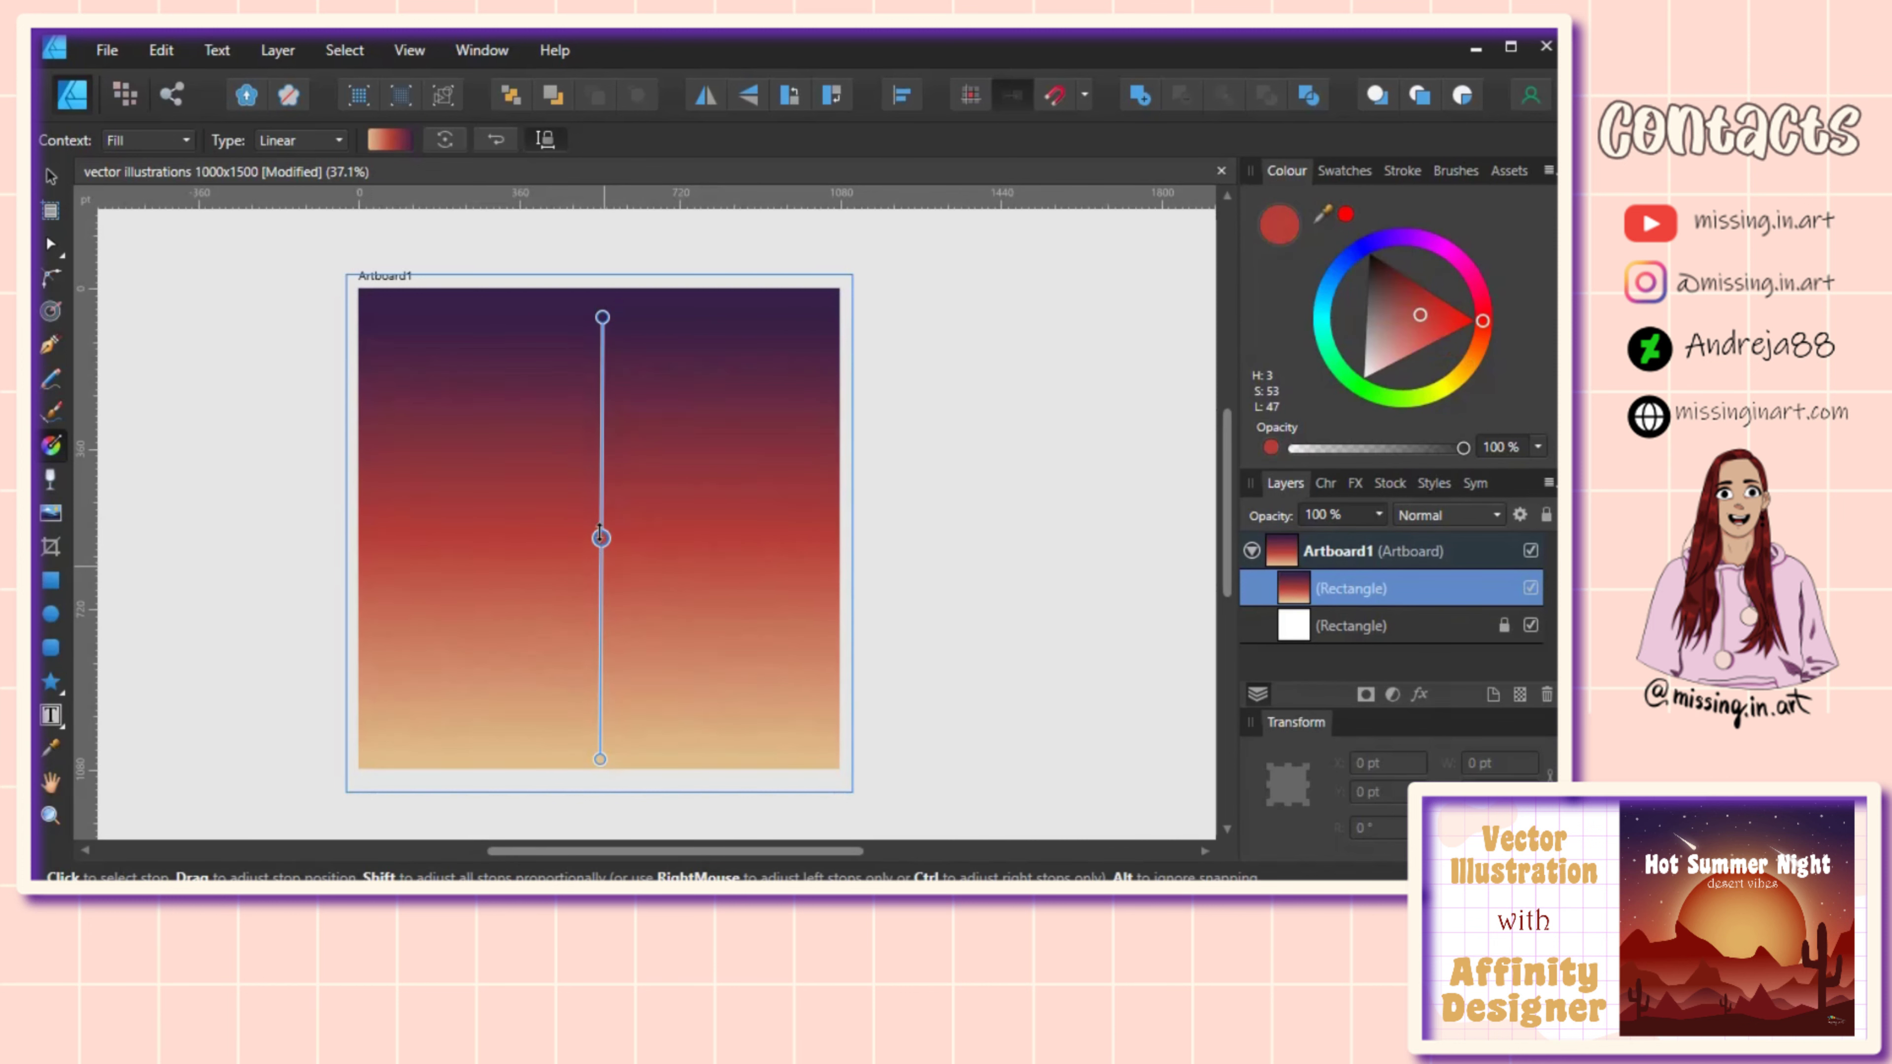
{"action": "left_click_drag", "start_coordinate": [583, 318], "coordinate": [586, 343]}
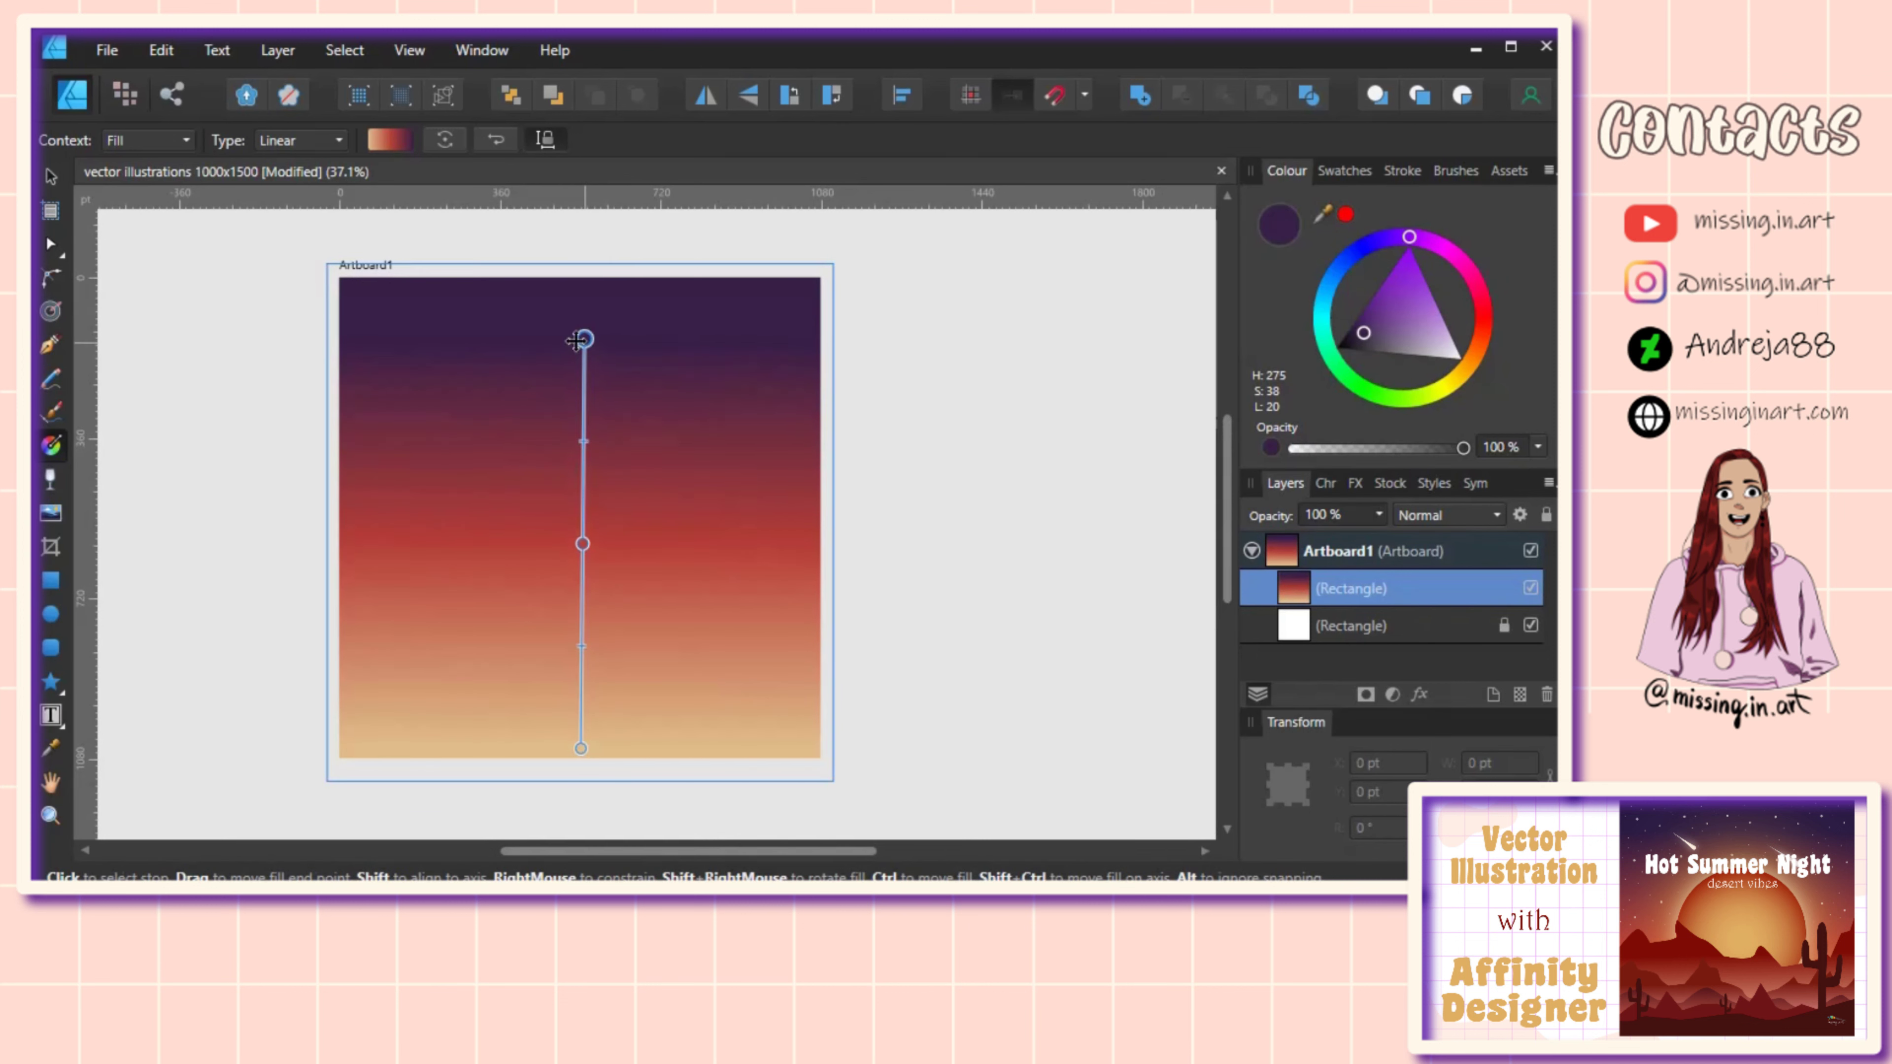
{"action": "left_click_drag", "start_coordinate": [575, 340], "coordinate": [571, 343]}
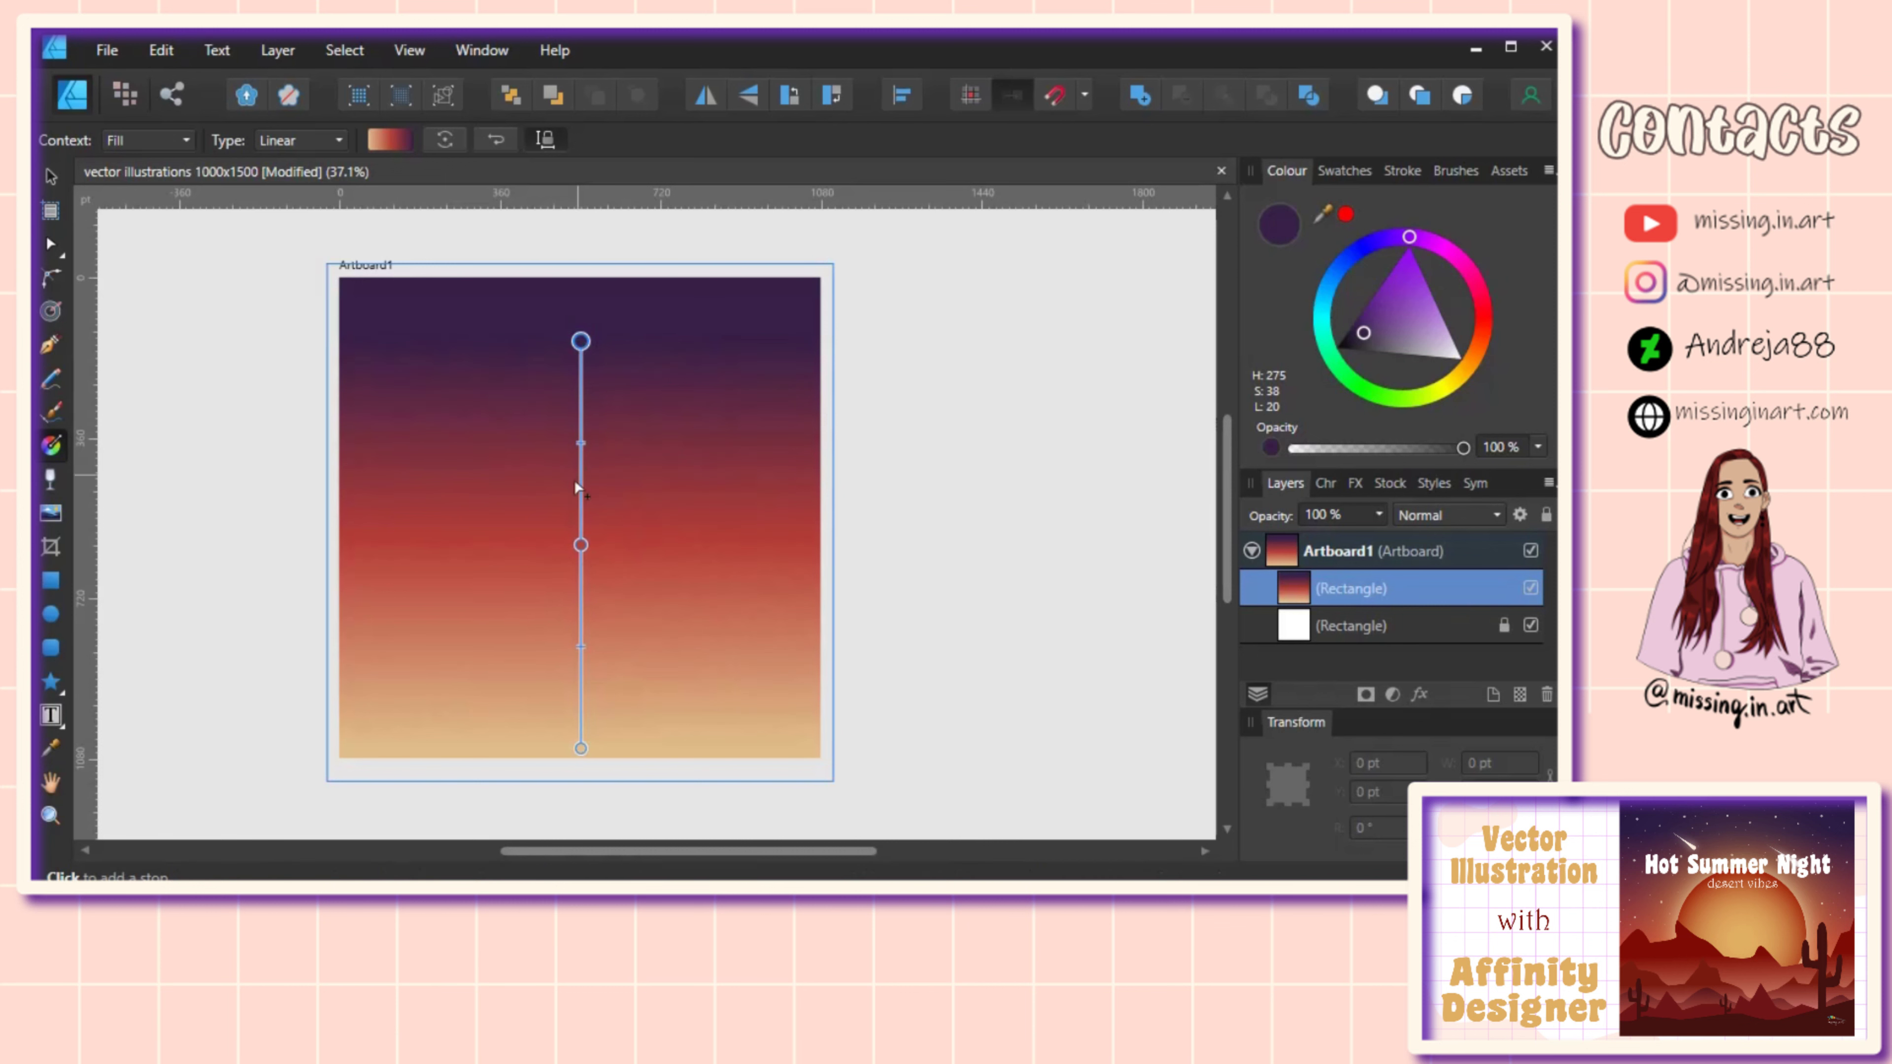
{"action": "scroll", "coordinate": [296, 519], "scroll_direction": "left", "scroll_amount": 1}
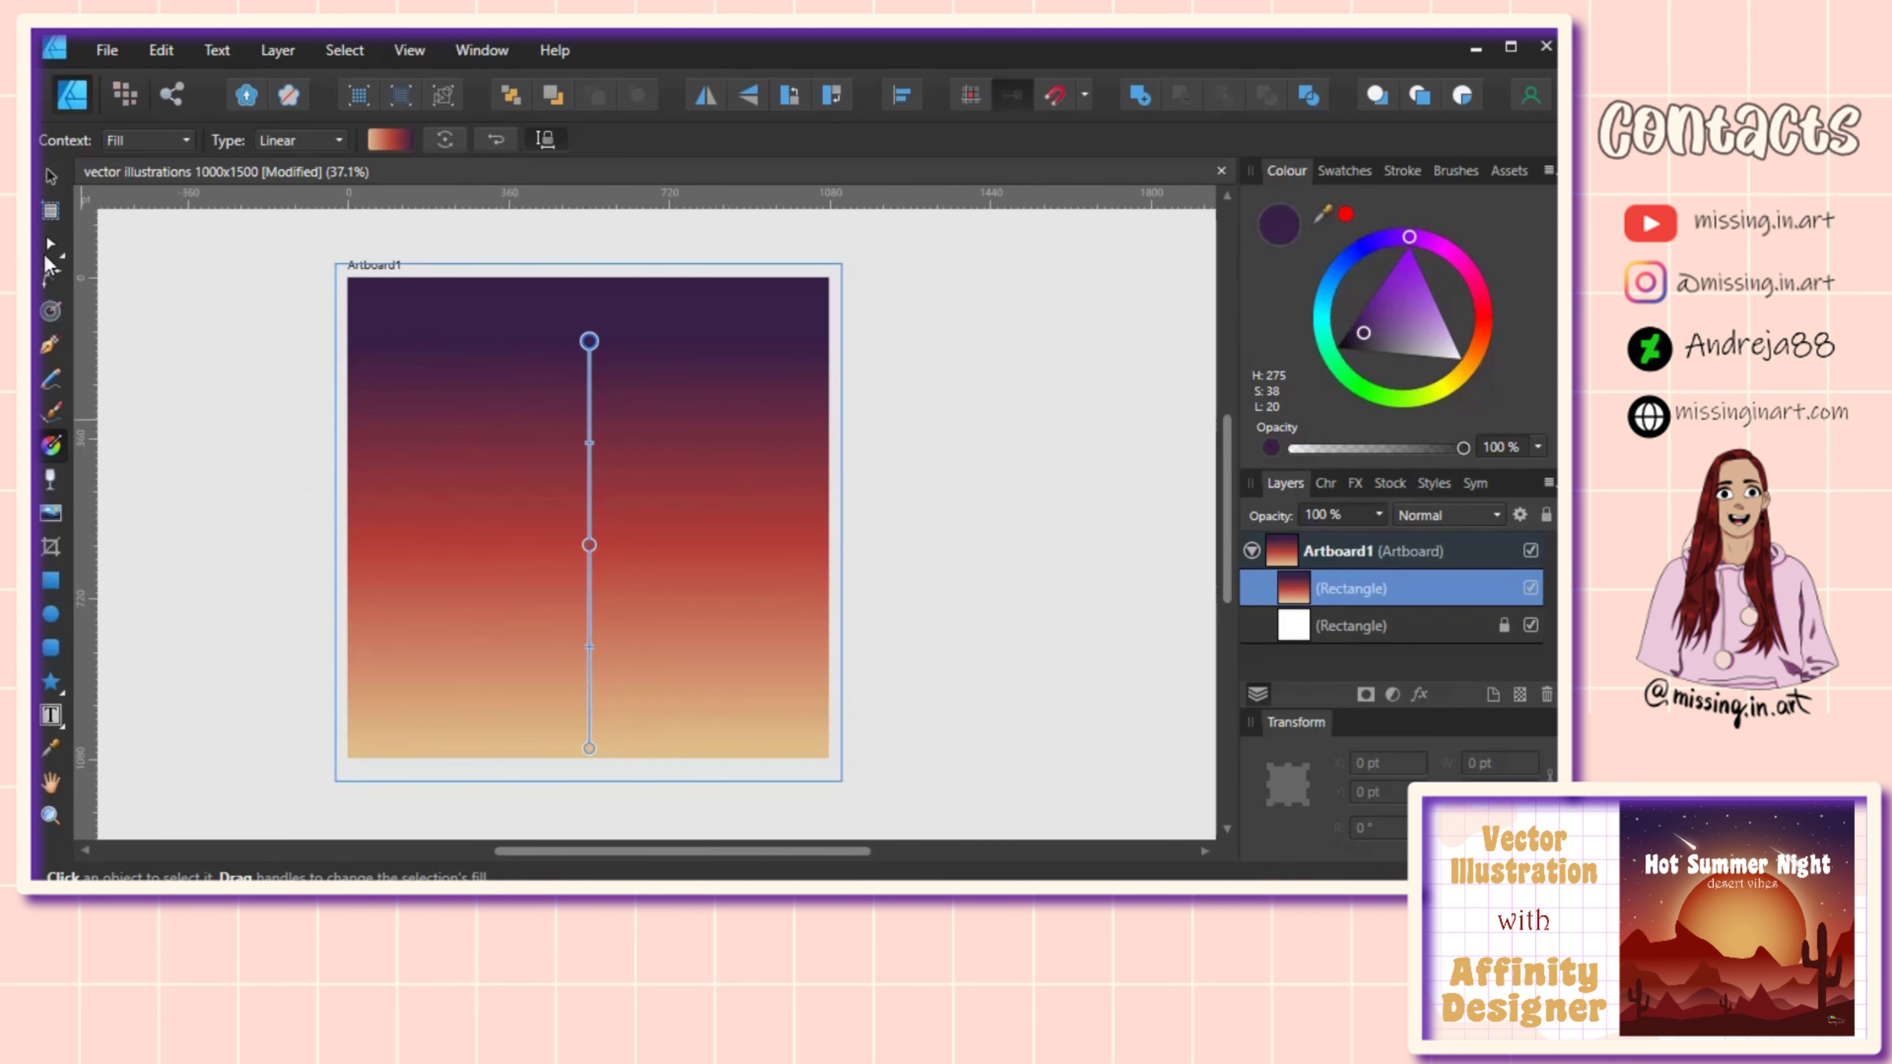
Step: Pen-draw the left part of the mountain ridge with curved peaks and a level stretch
{"action": "key", "text": "v"}
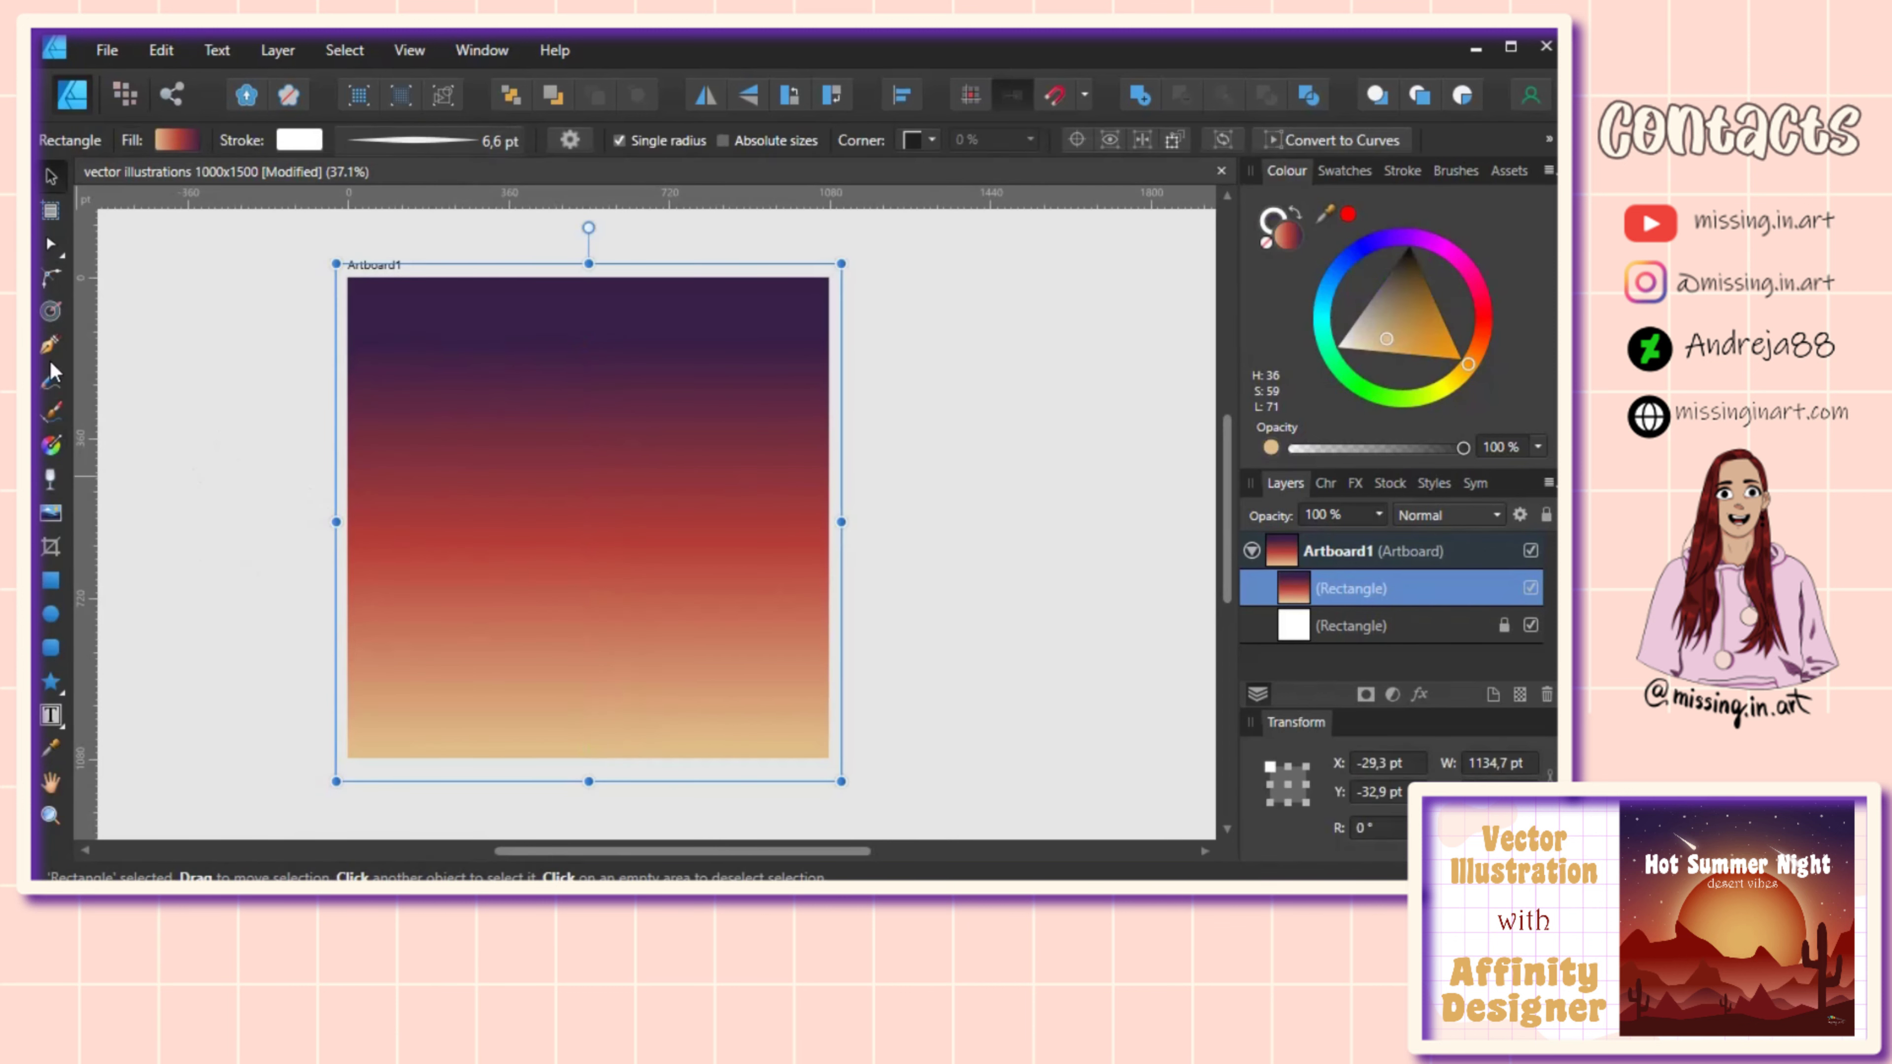
{"action": "left_click", "coordinate": [51, 350]}
{"action": "scroll", "coordinate": [325, 600], "scroll_direction": "up", "scroll_amount": 2}
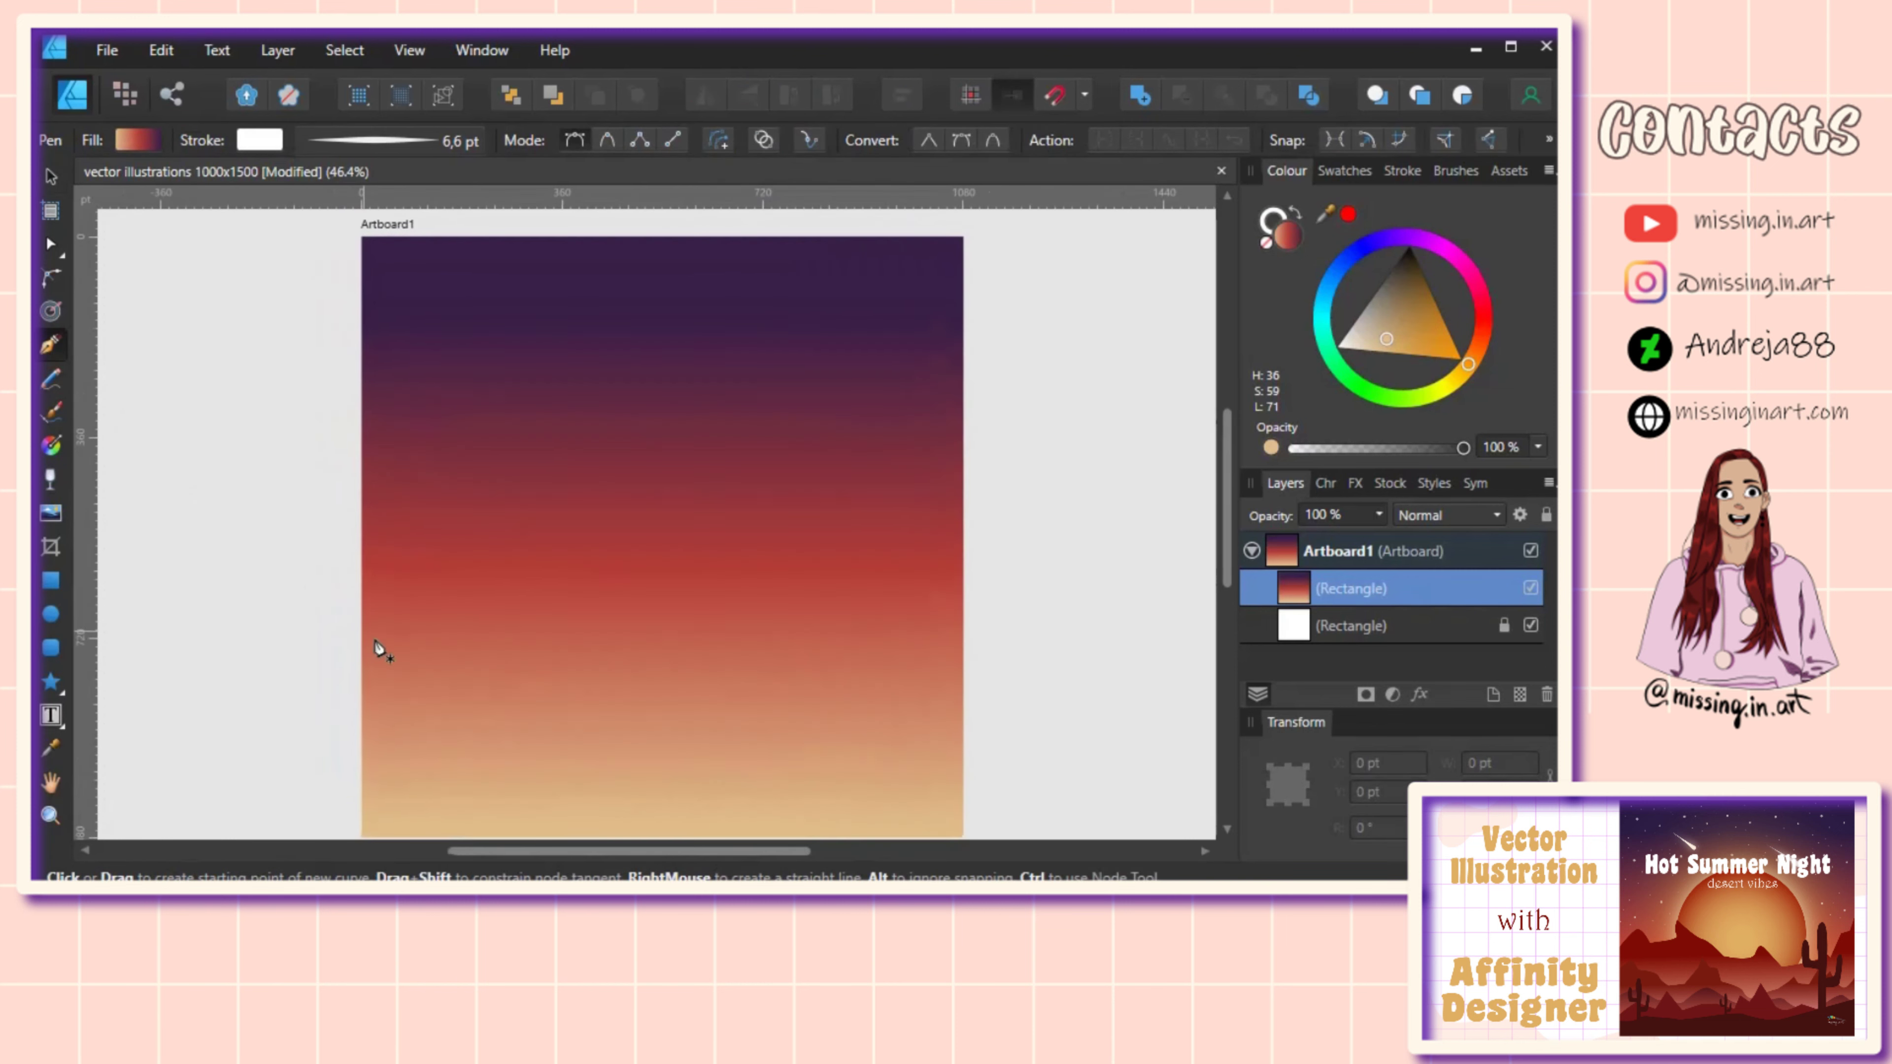
{"action": "scroll", "coordinate": [338, 583], "scroll_direction": "down", "scroll_amount": 1}
{"action": "scroll", "coordinate": [337, 567], "scroll_direction": "right", "scroll_amount": 1}
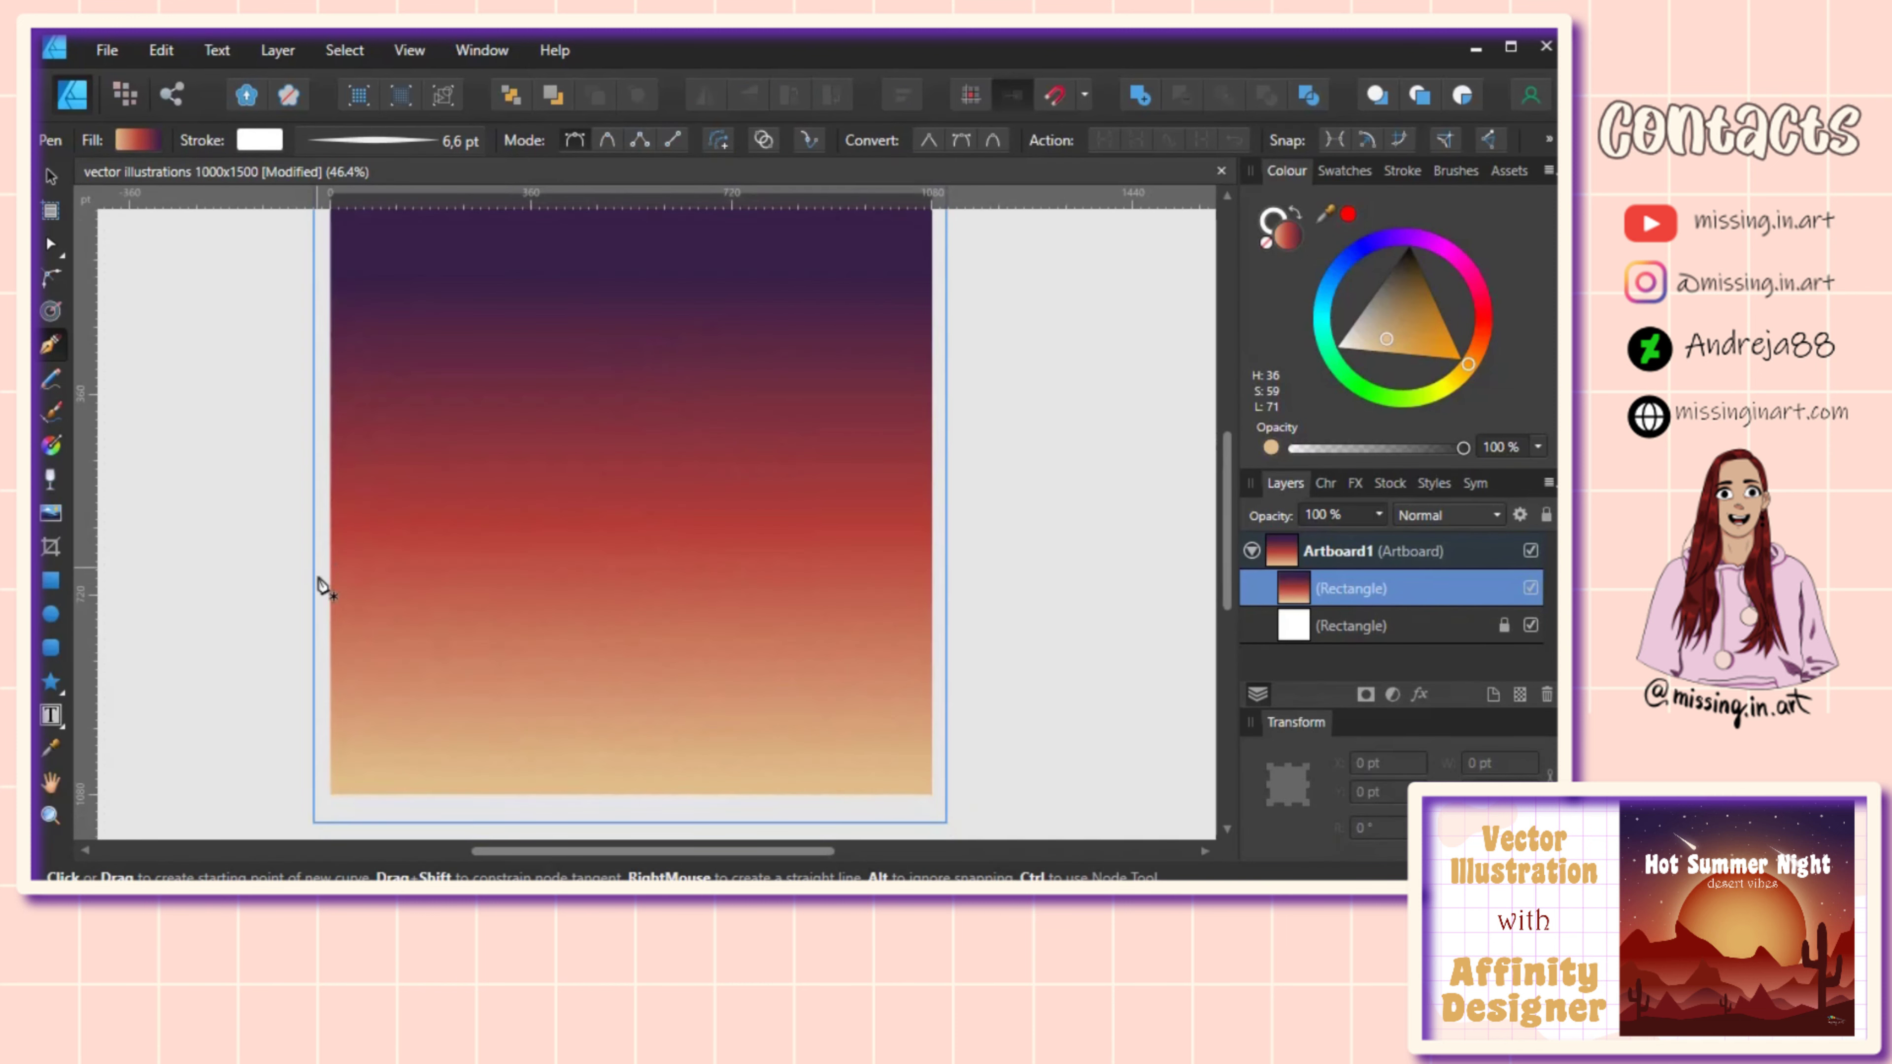
{"action": "left_click", "coordinate": [297, 578]}
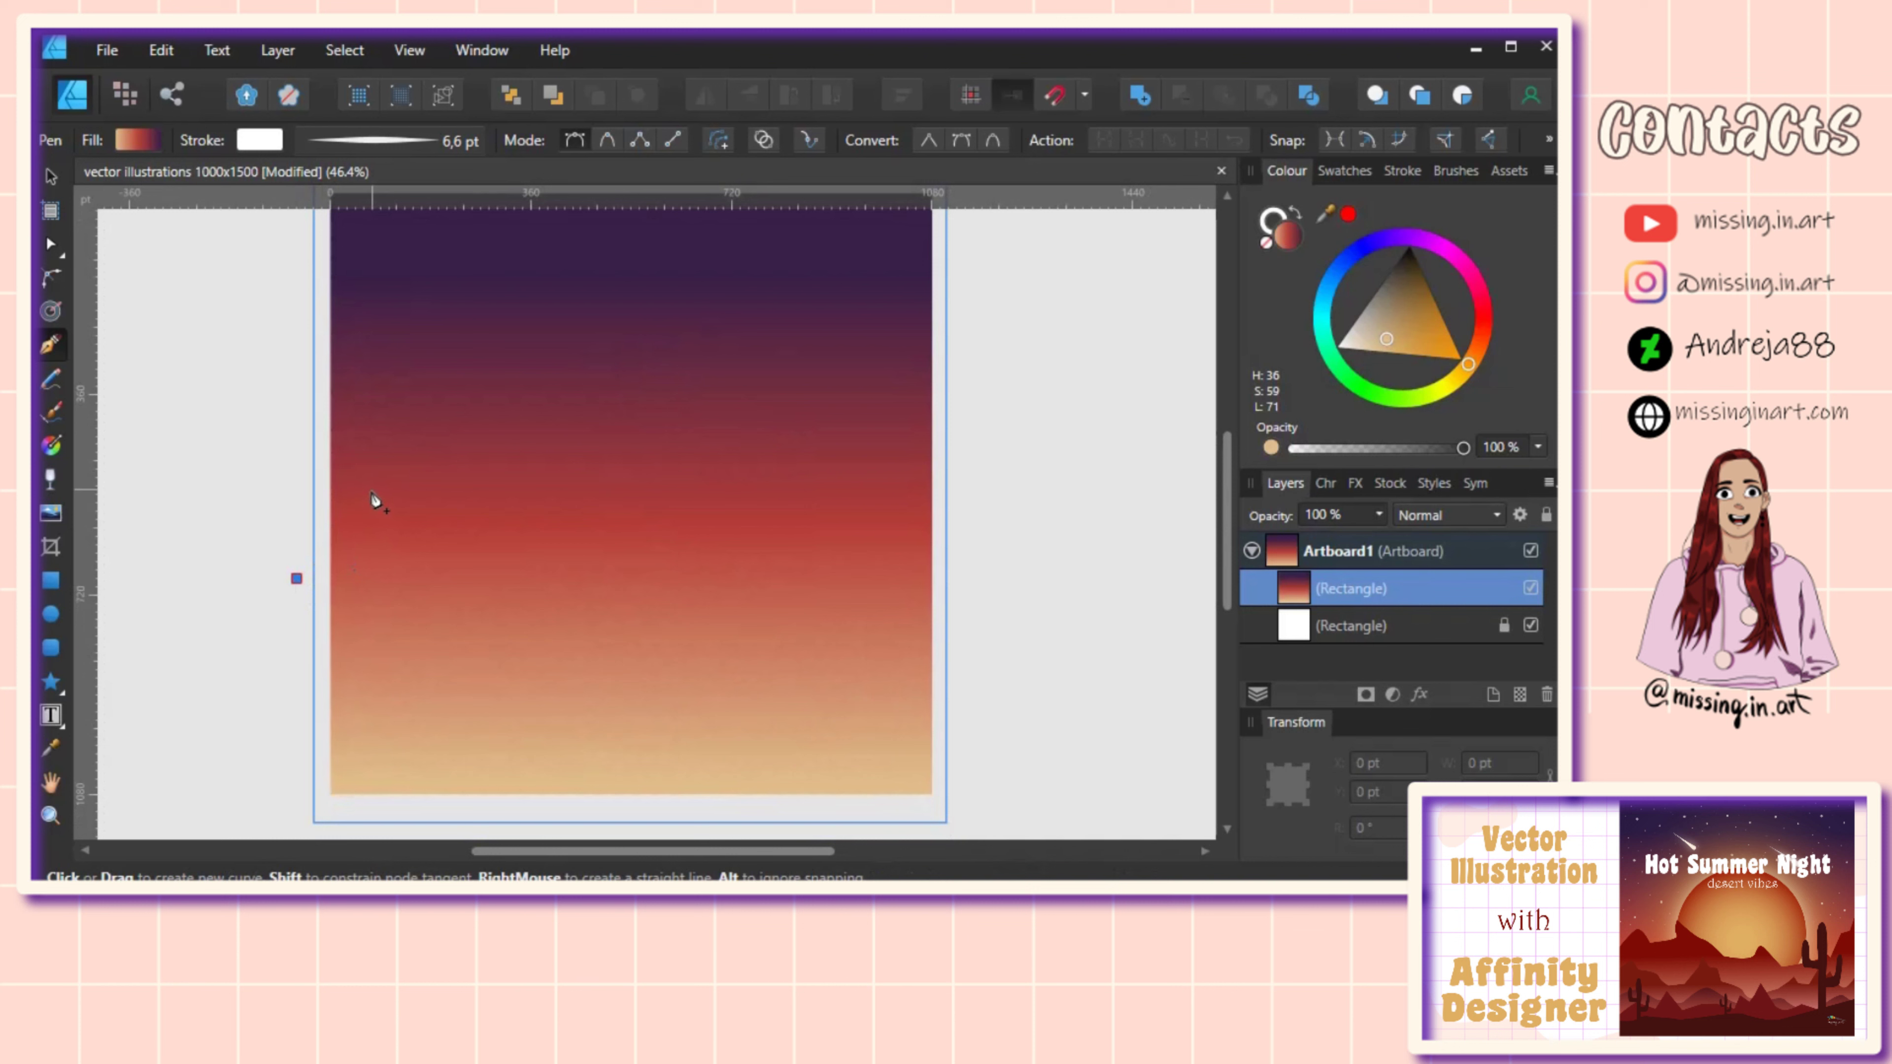
{"action": "left_click_drag", "start_coordinate": [372, 495], "coordinate": [388, 491]}
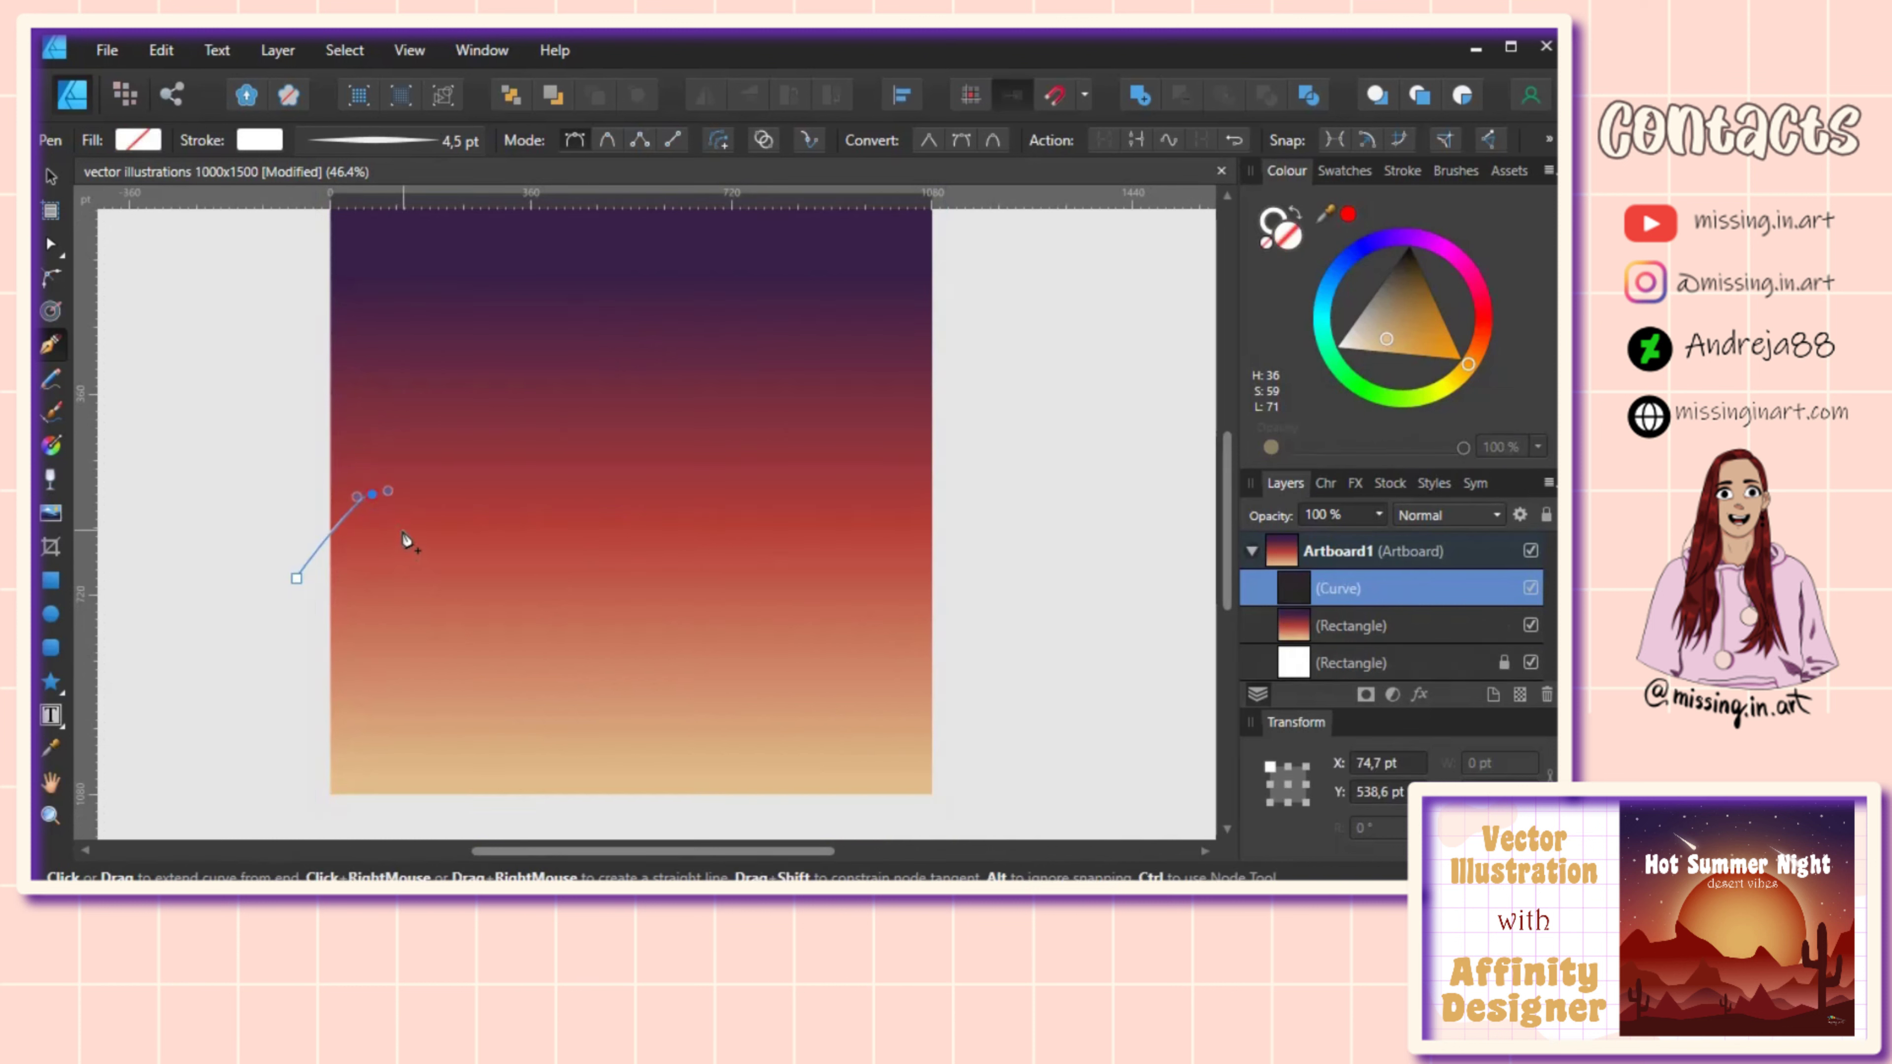
{"action": "left_click", "coordinate": [404, 530]}
{"action": "left_click", "coordinate": [439, 525]}
{"action": "left_click_drag", "start_coordinate": [474, 511], "coordinate": [474, 470]}
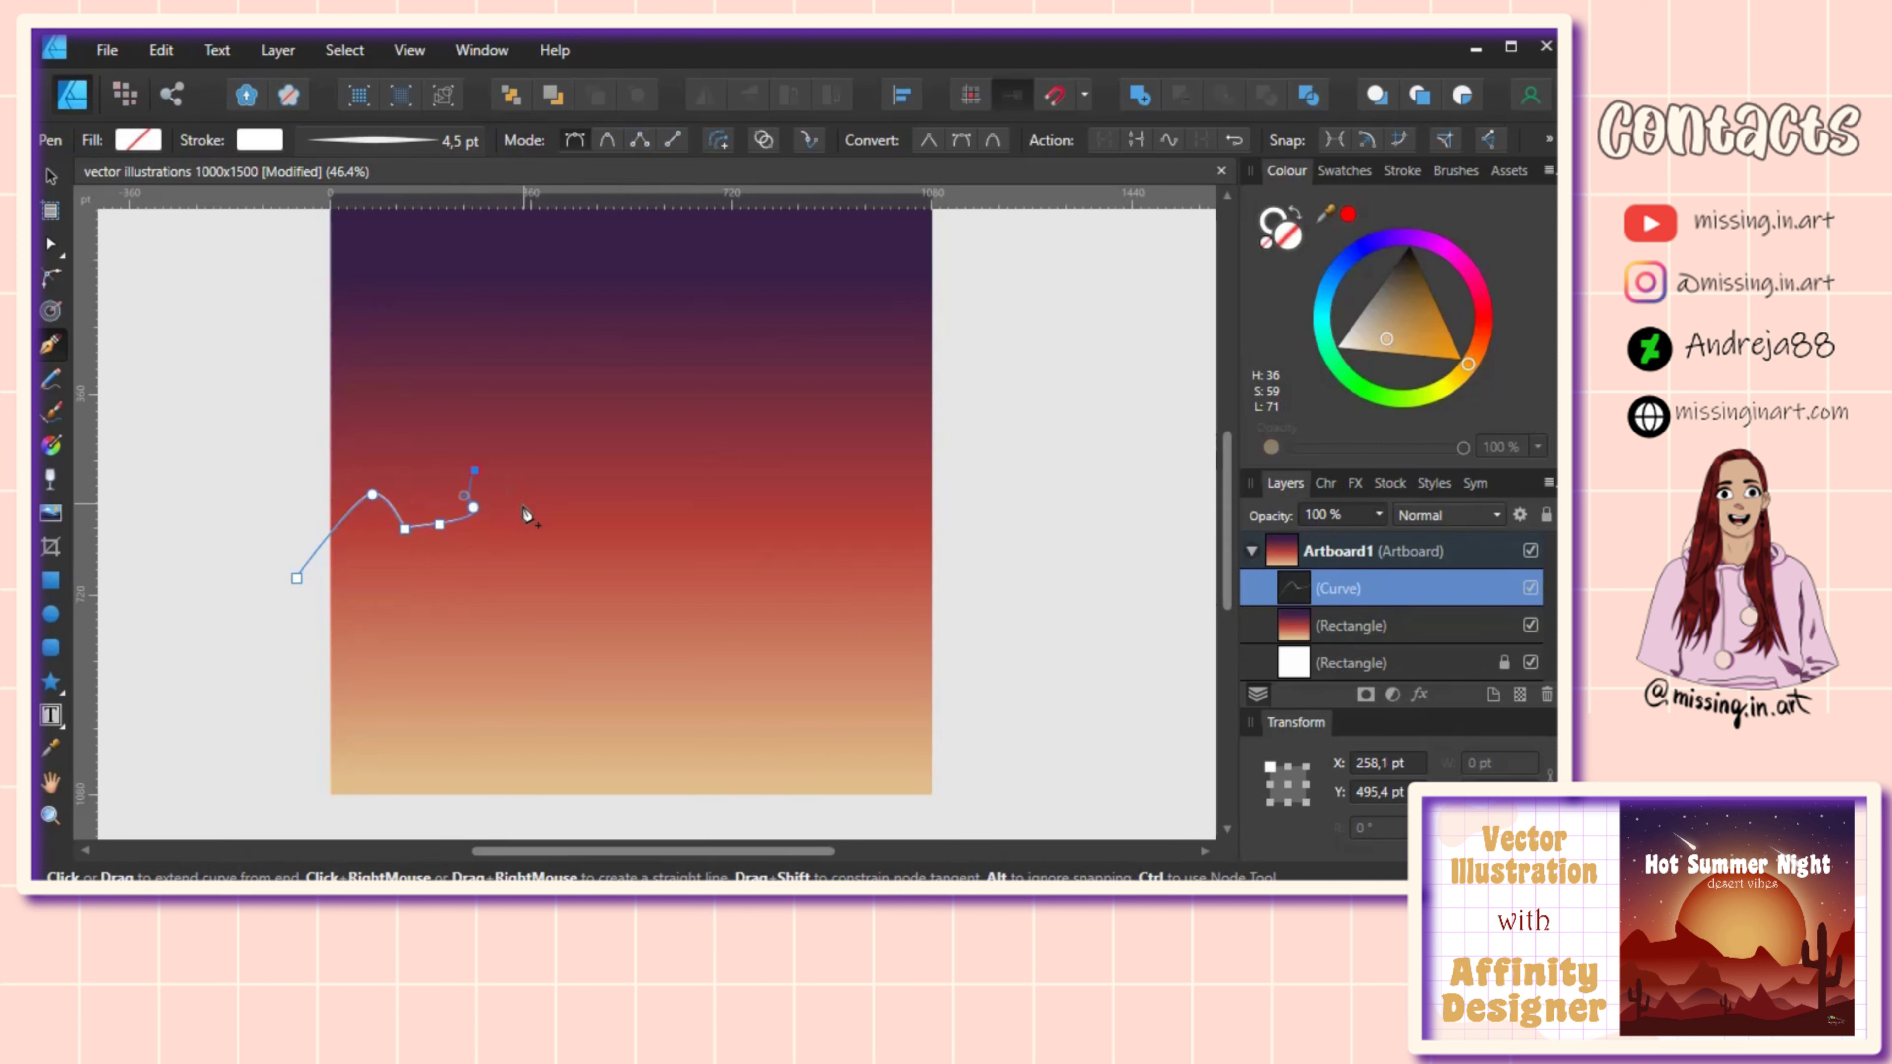
{"action": "left_click_drag", "start_coordinate": [539, 519], "coordinate": [559, 526]}
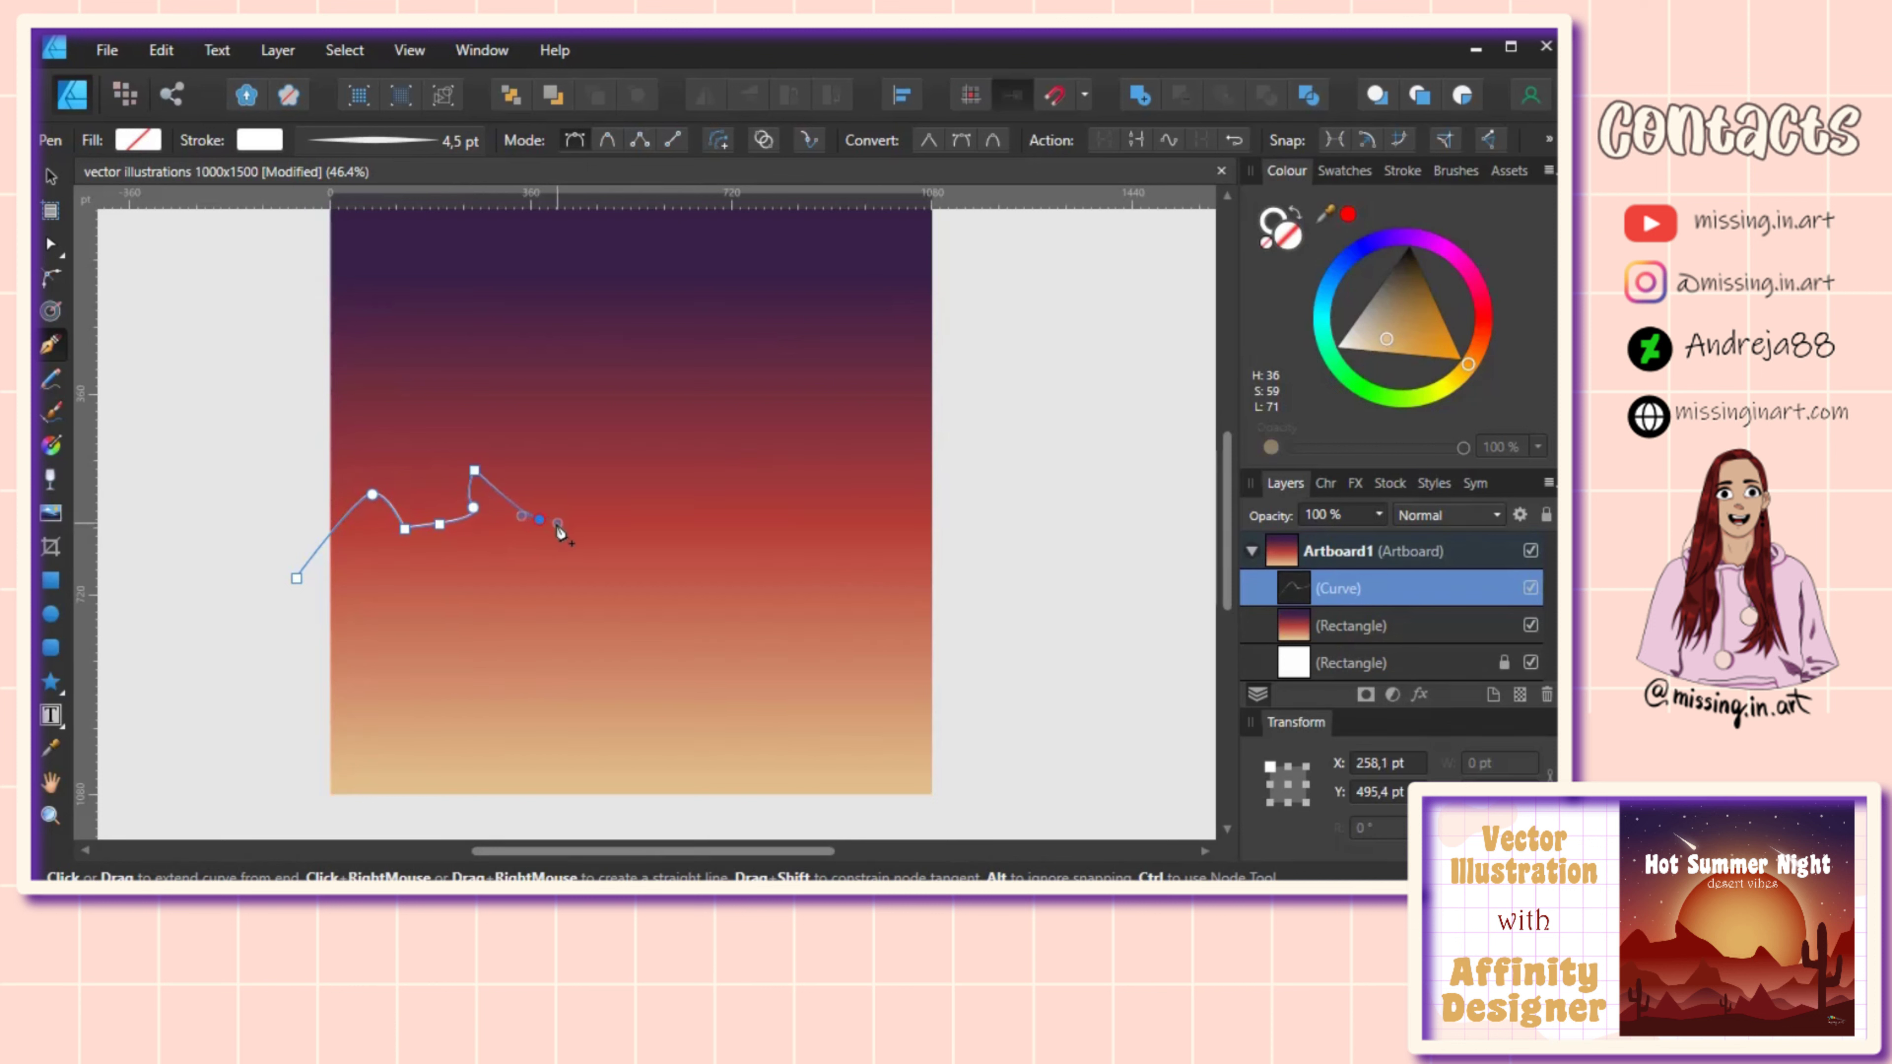
{"action": "left_click", "coordinate": [594, 564]}
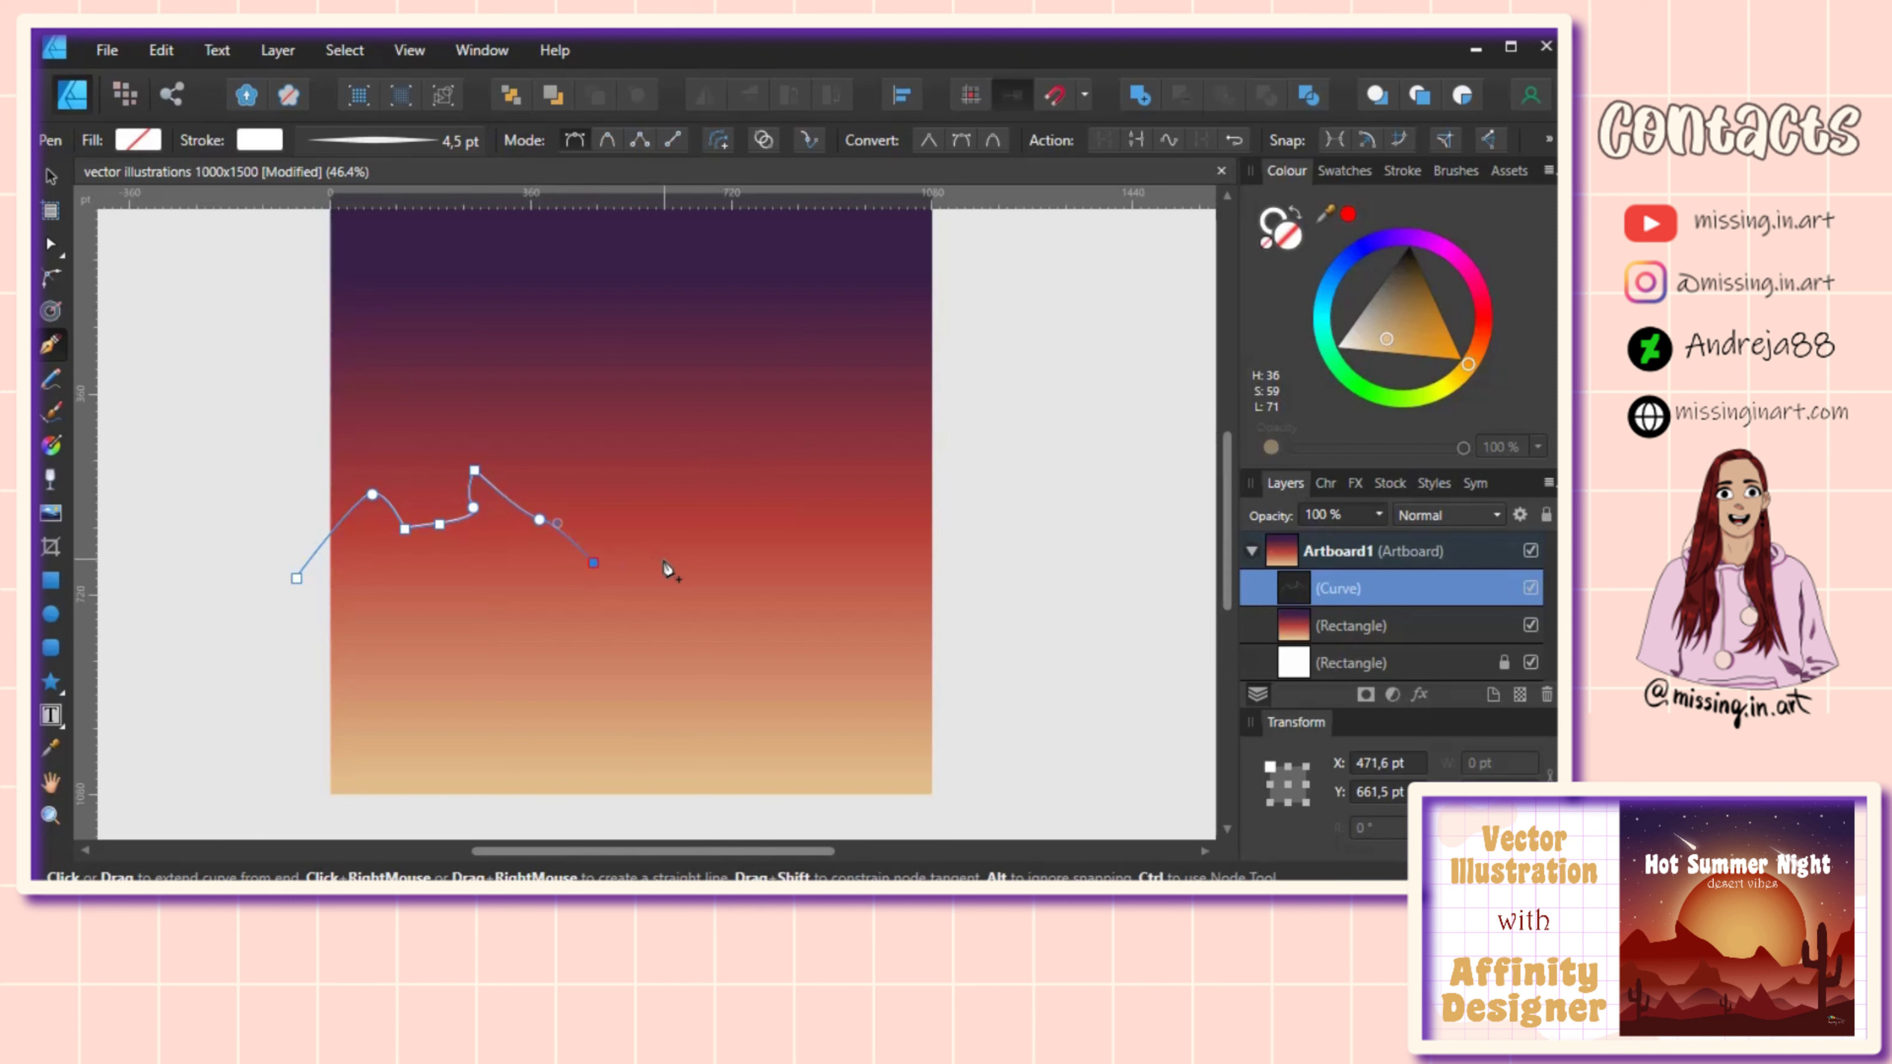
Step: Finish the ridge past the right edge, close it below the artboard, and fill it salmon
{"action": "left_click_drag", "start_coordinate": [674, 557], "coordinate": [682, 548]}
{"action": "left_click", "coordinate": [742, 590]}
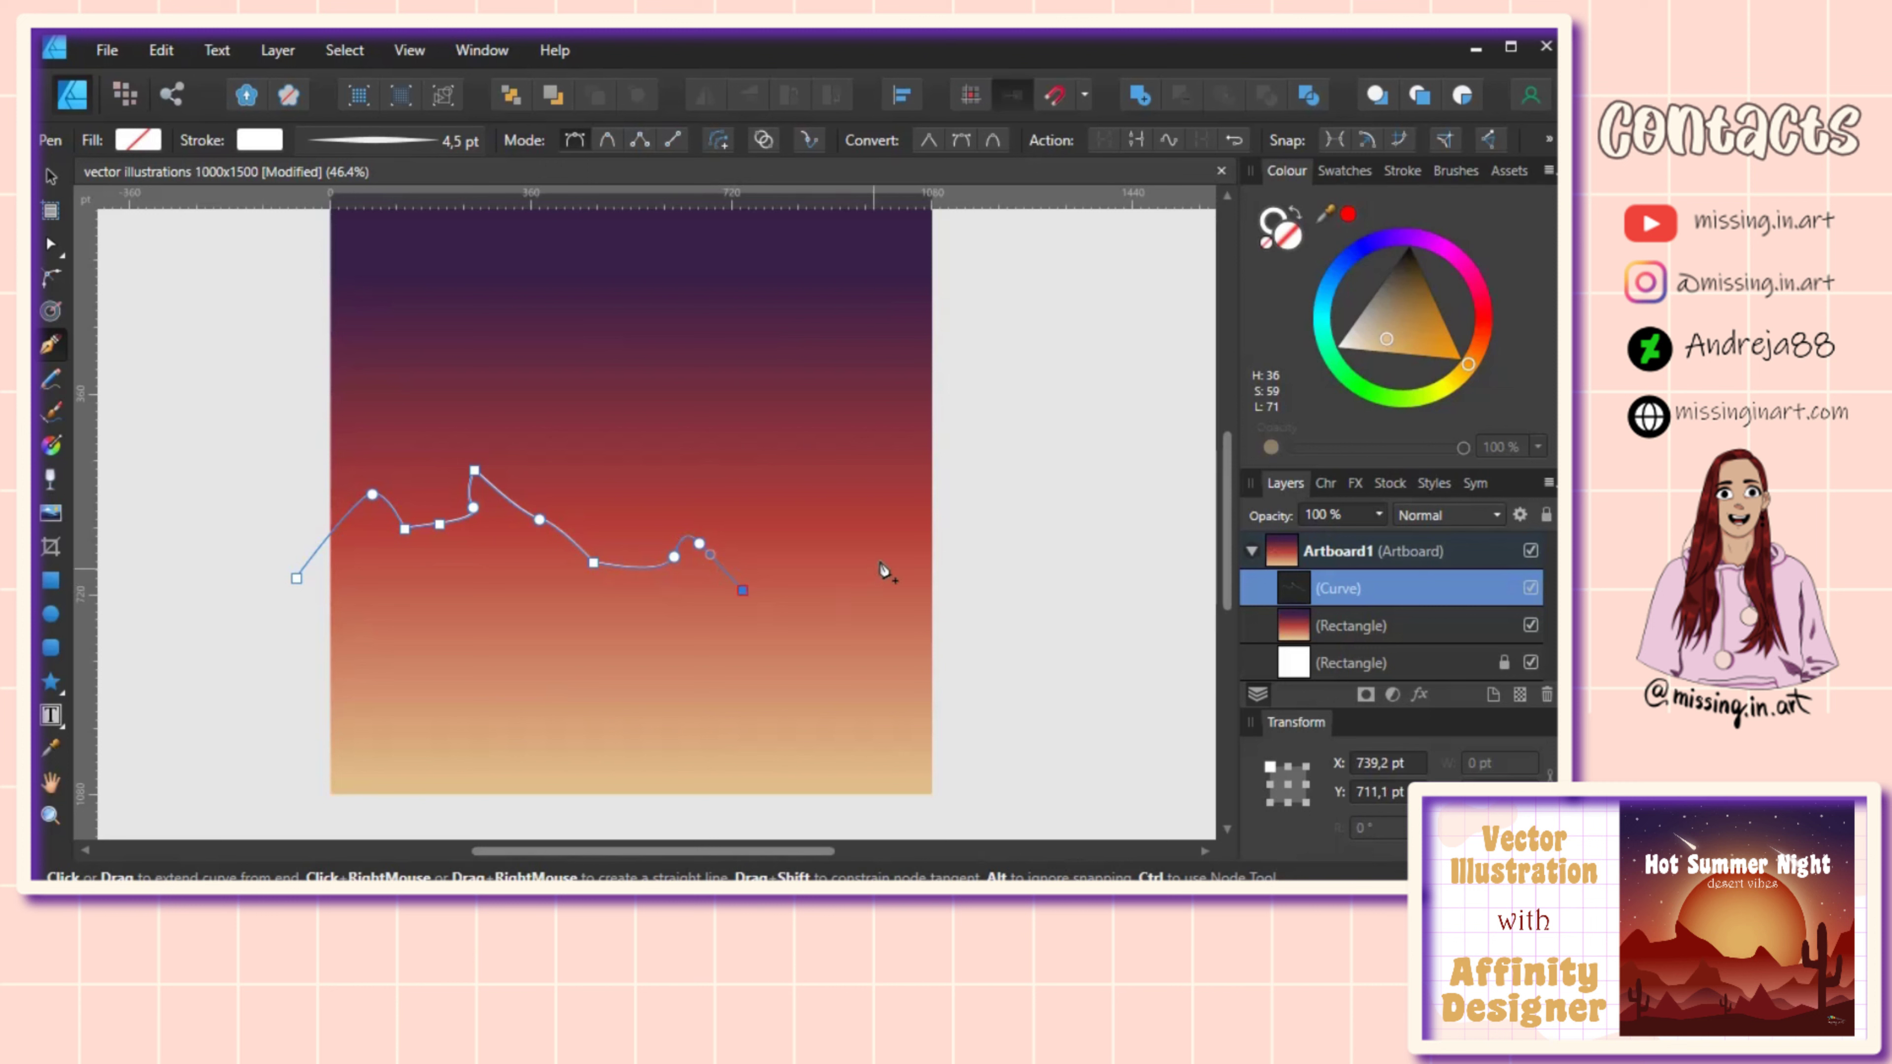
{"action": "left_click_drag", "start_coordinate": [846, 564], "coordinate": [861, 552]}
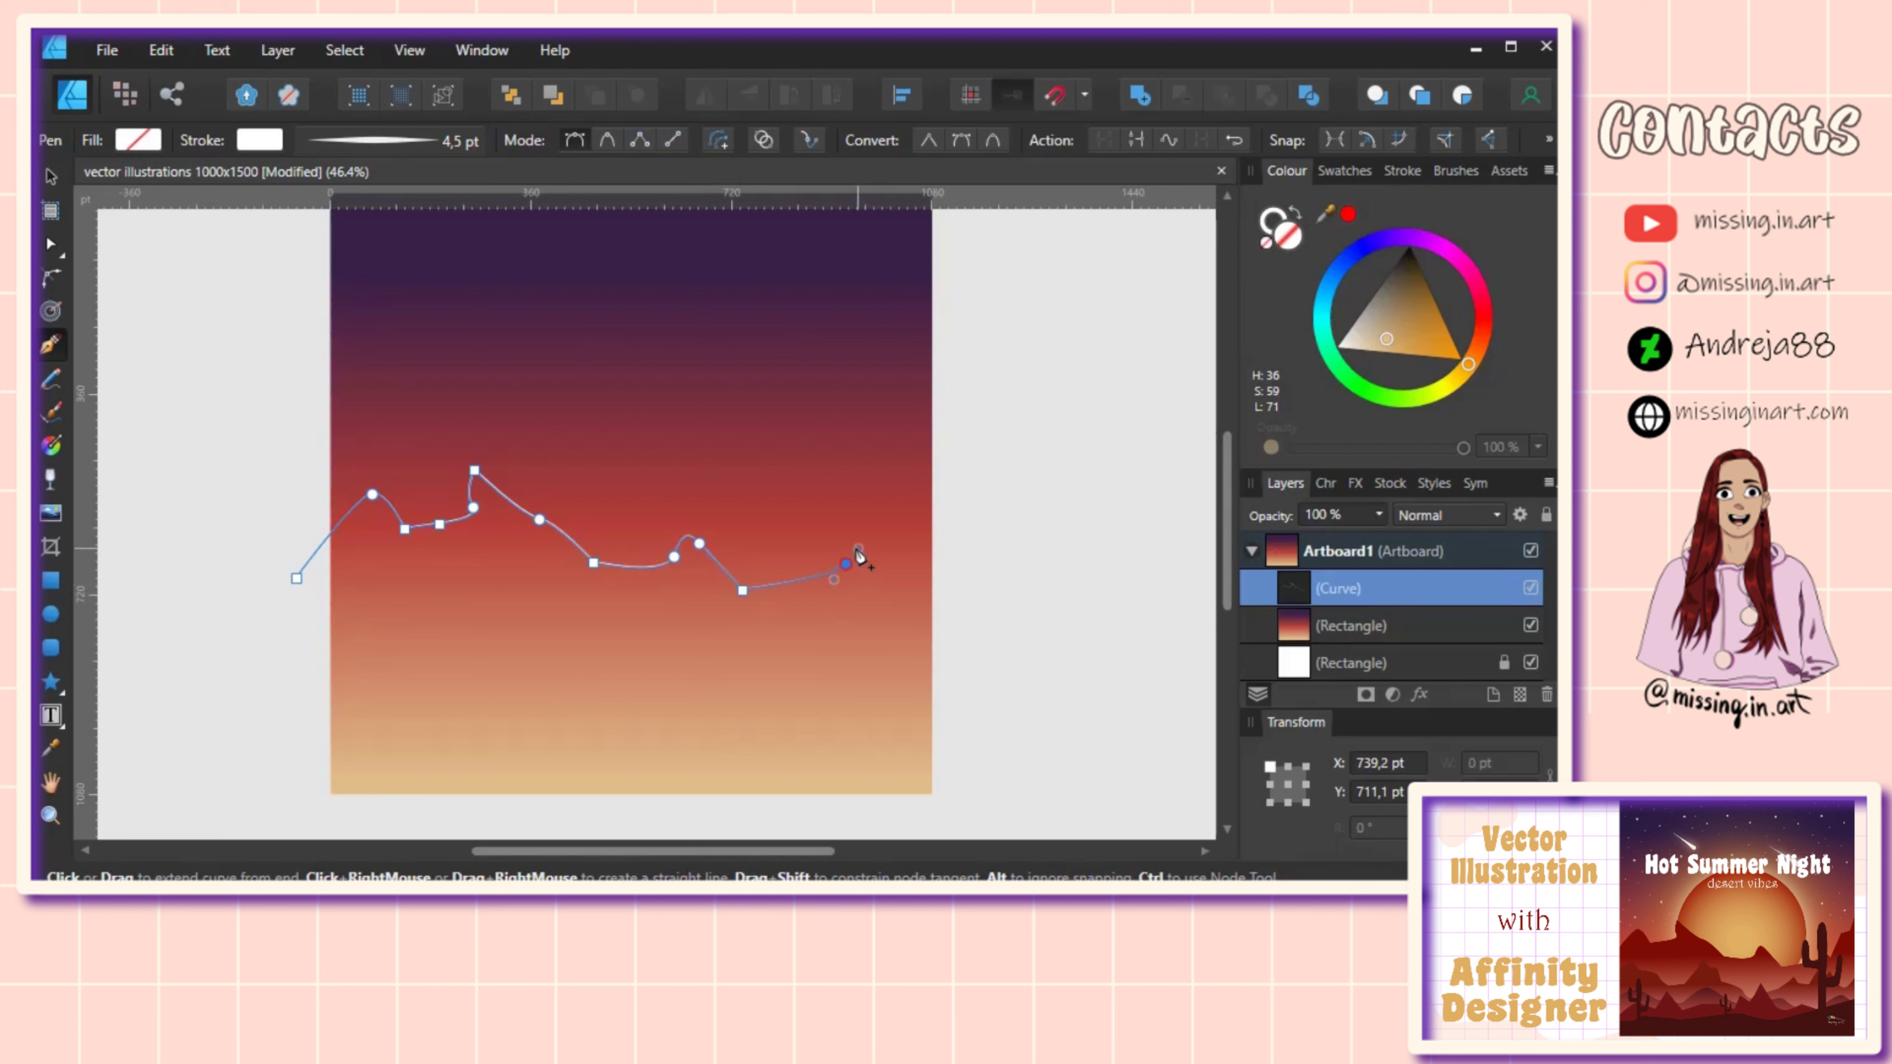
{"action": "left_click", "coordinate": [868, 567]}
{"action": "left_click", "coordinate": [894, 505]}
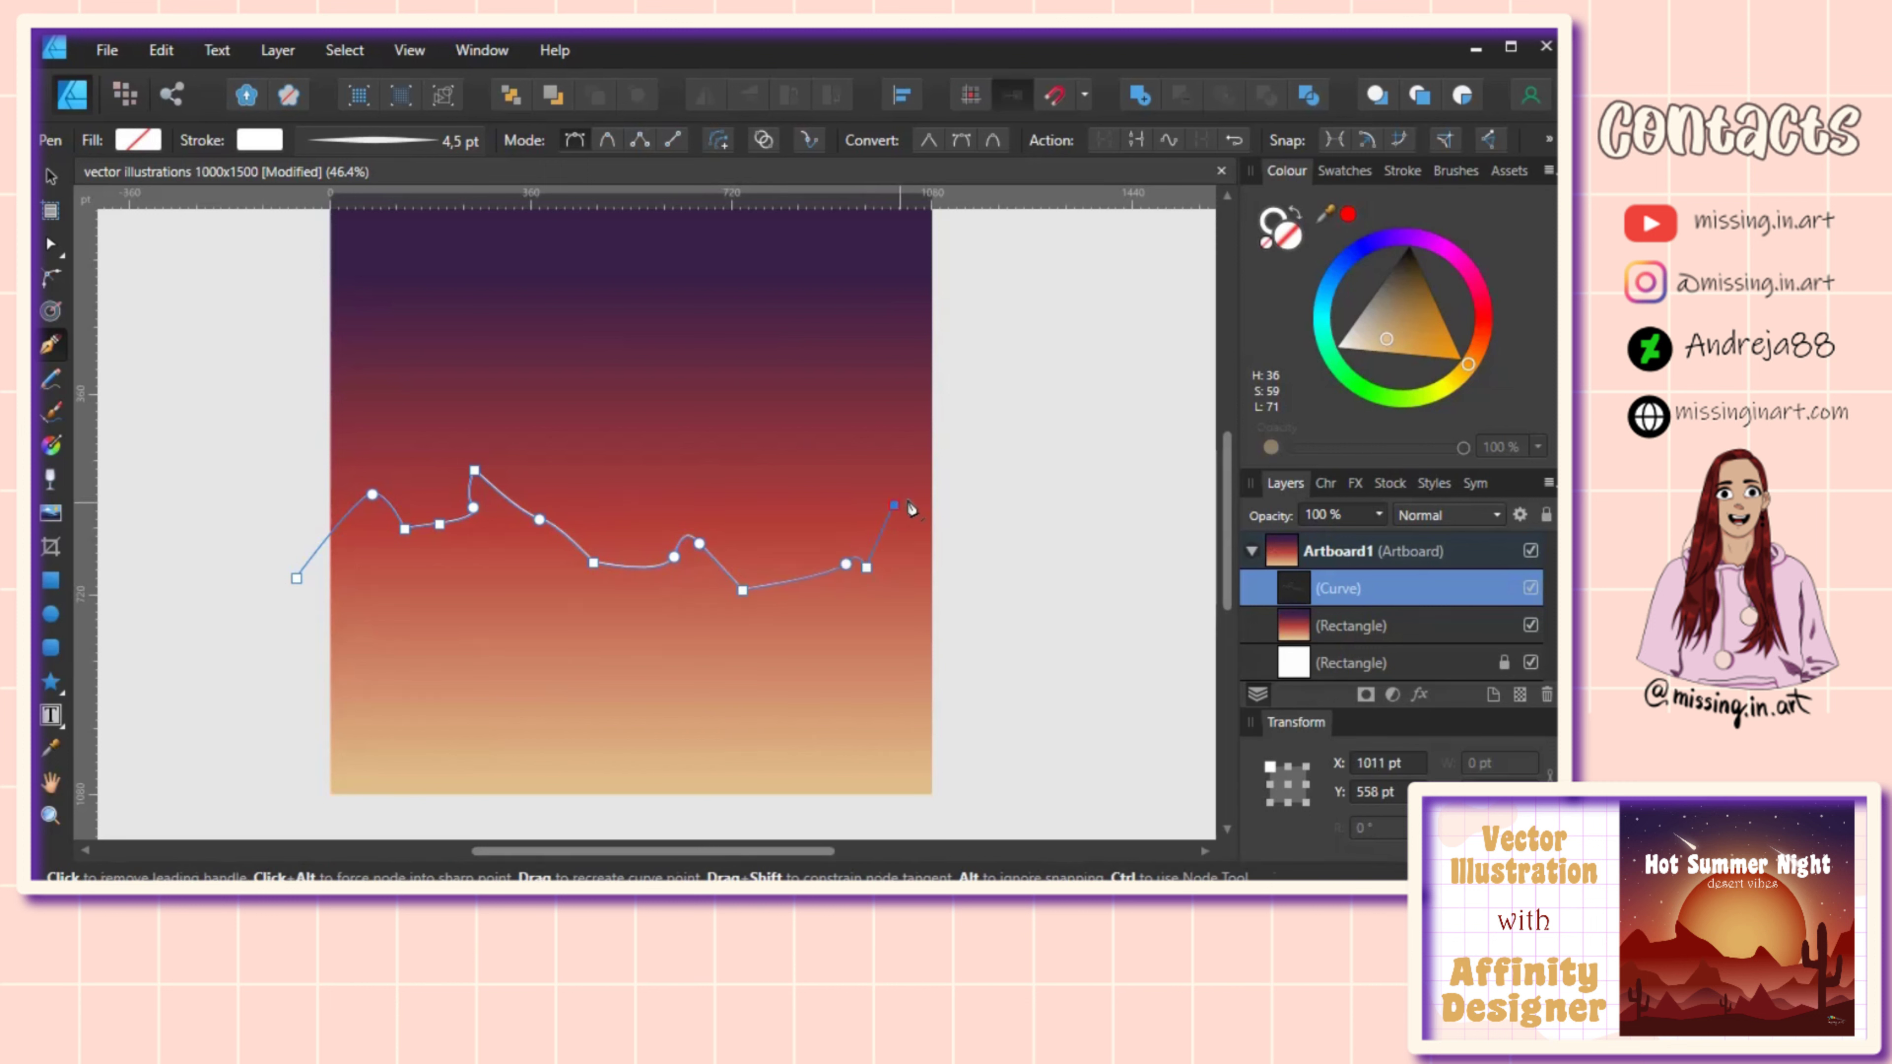
{"action": "left_click", "coordinate": [917, 497]}
{"action": "left_click", "coordinate": [950, 401]}
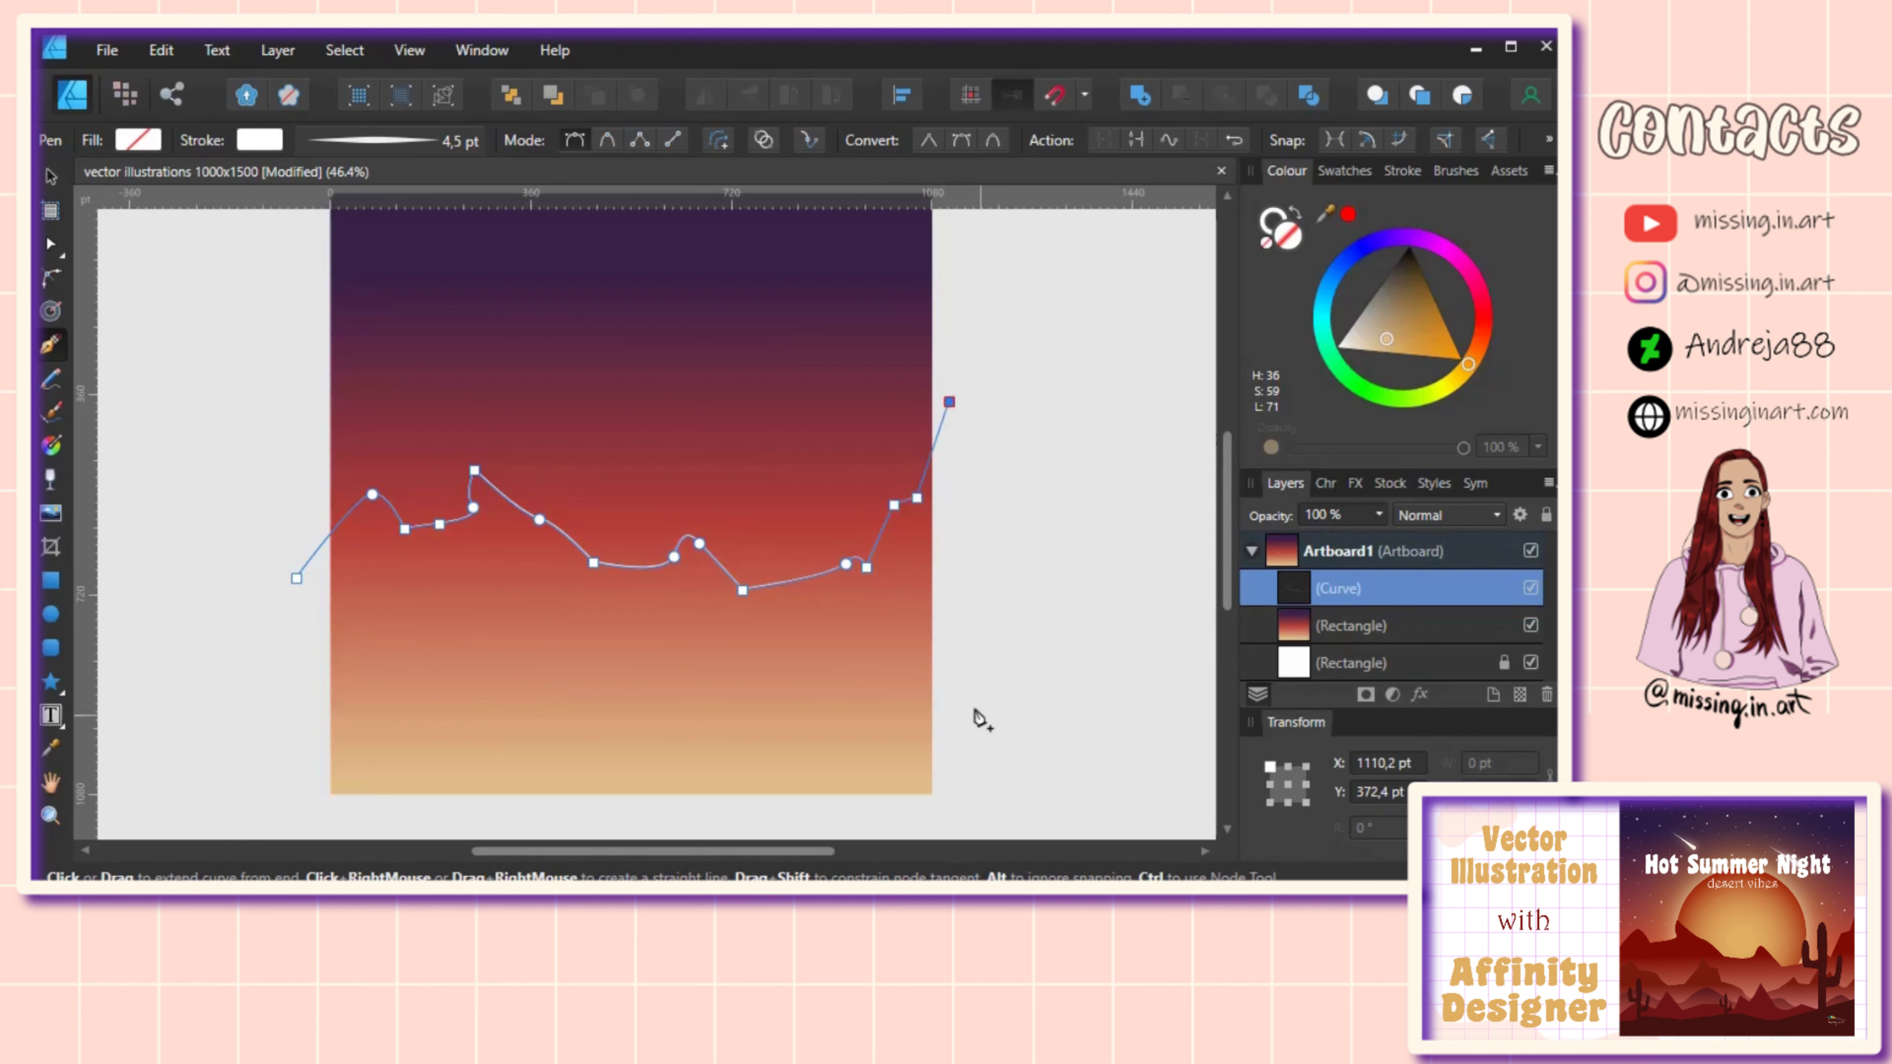
{"action": "left_click", "coordinate": [964, 826]}
{"action": "left_click", "coordinate": [279, 813]}
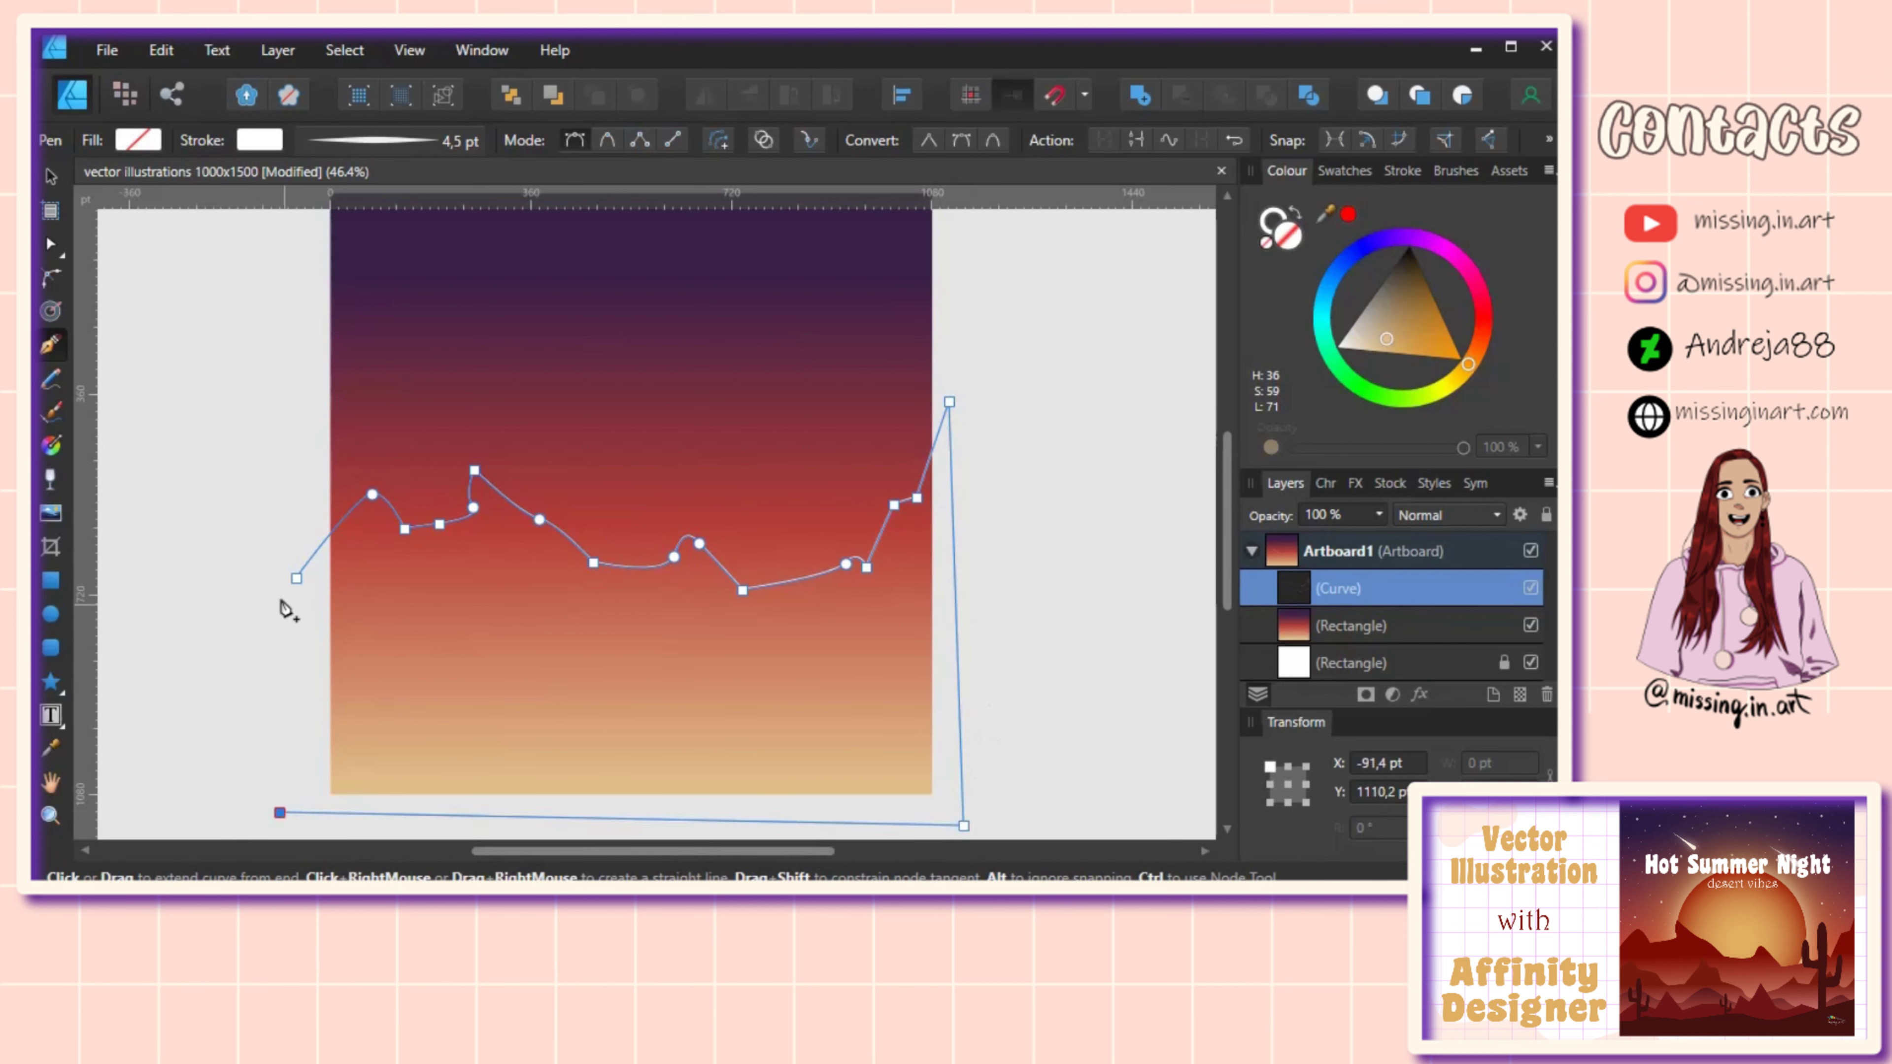
{"action": "left_click", "coordinate": [296, 578]}
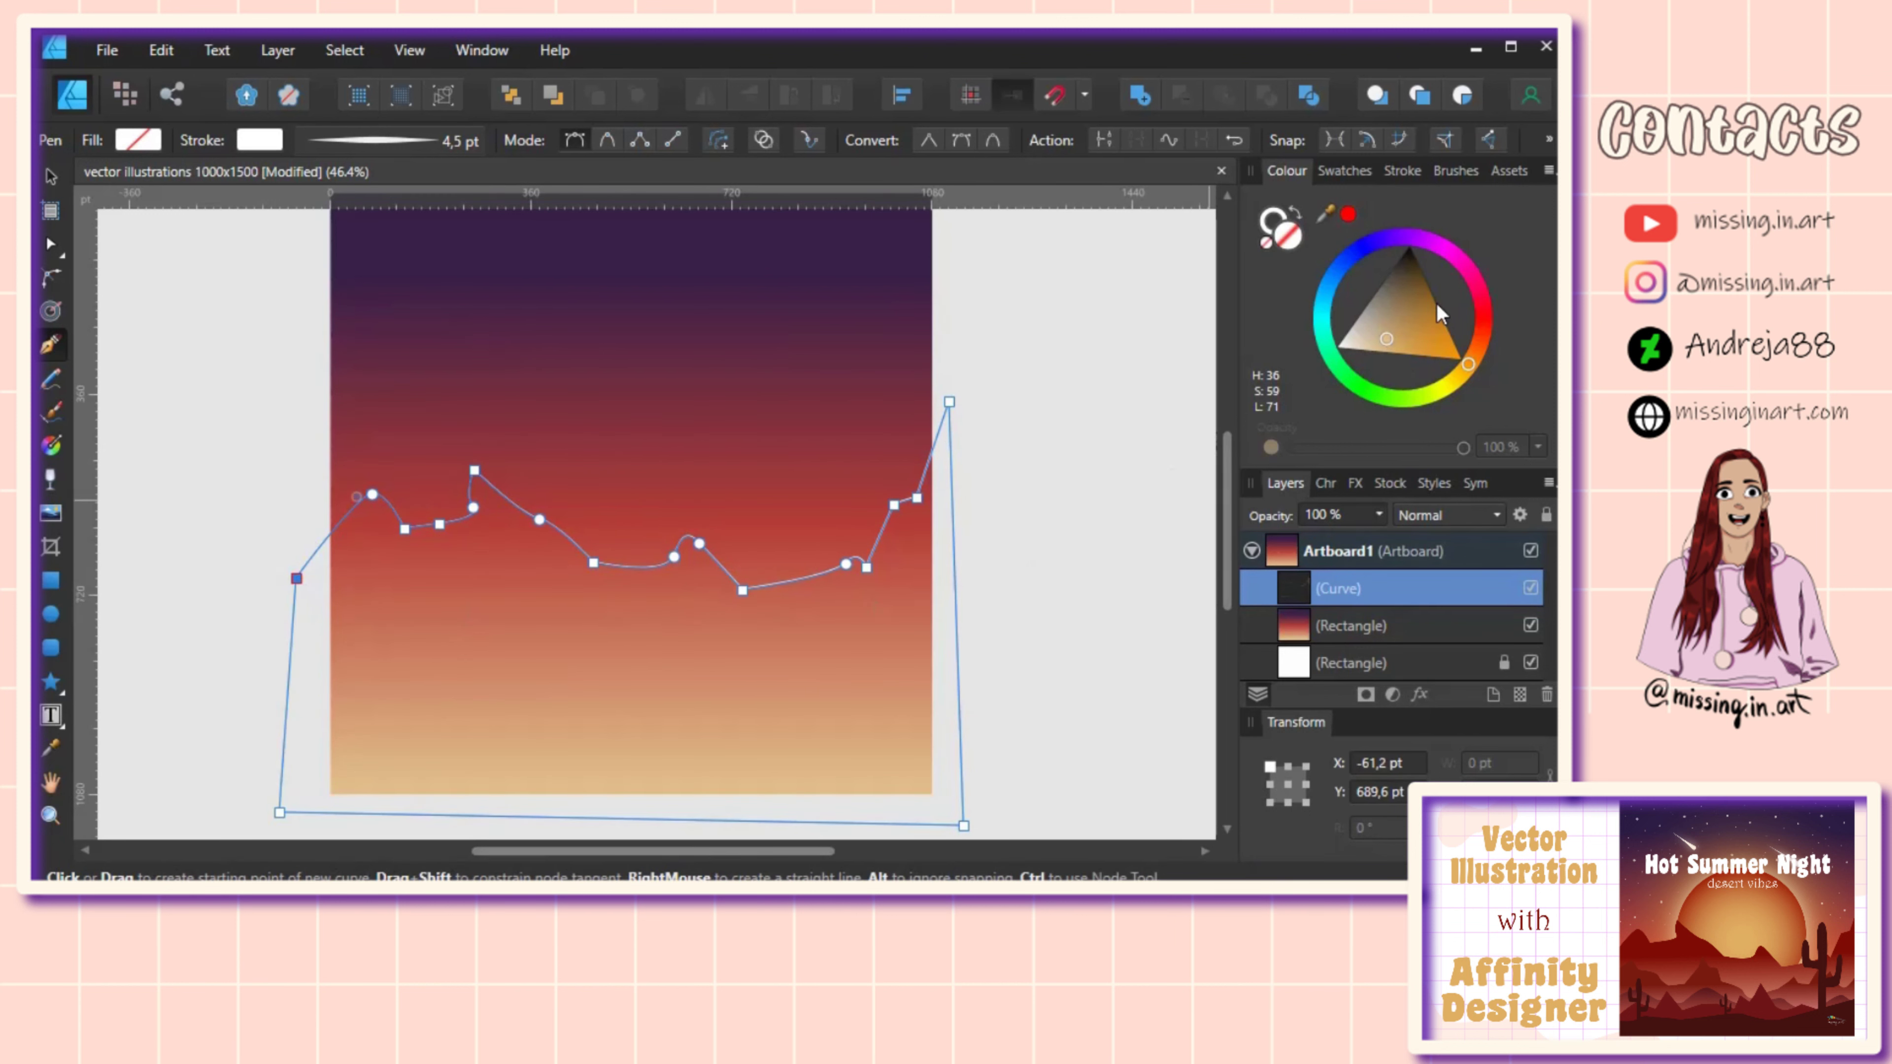
{"action": "left_click", "coordinate": [1479, 329]}
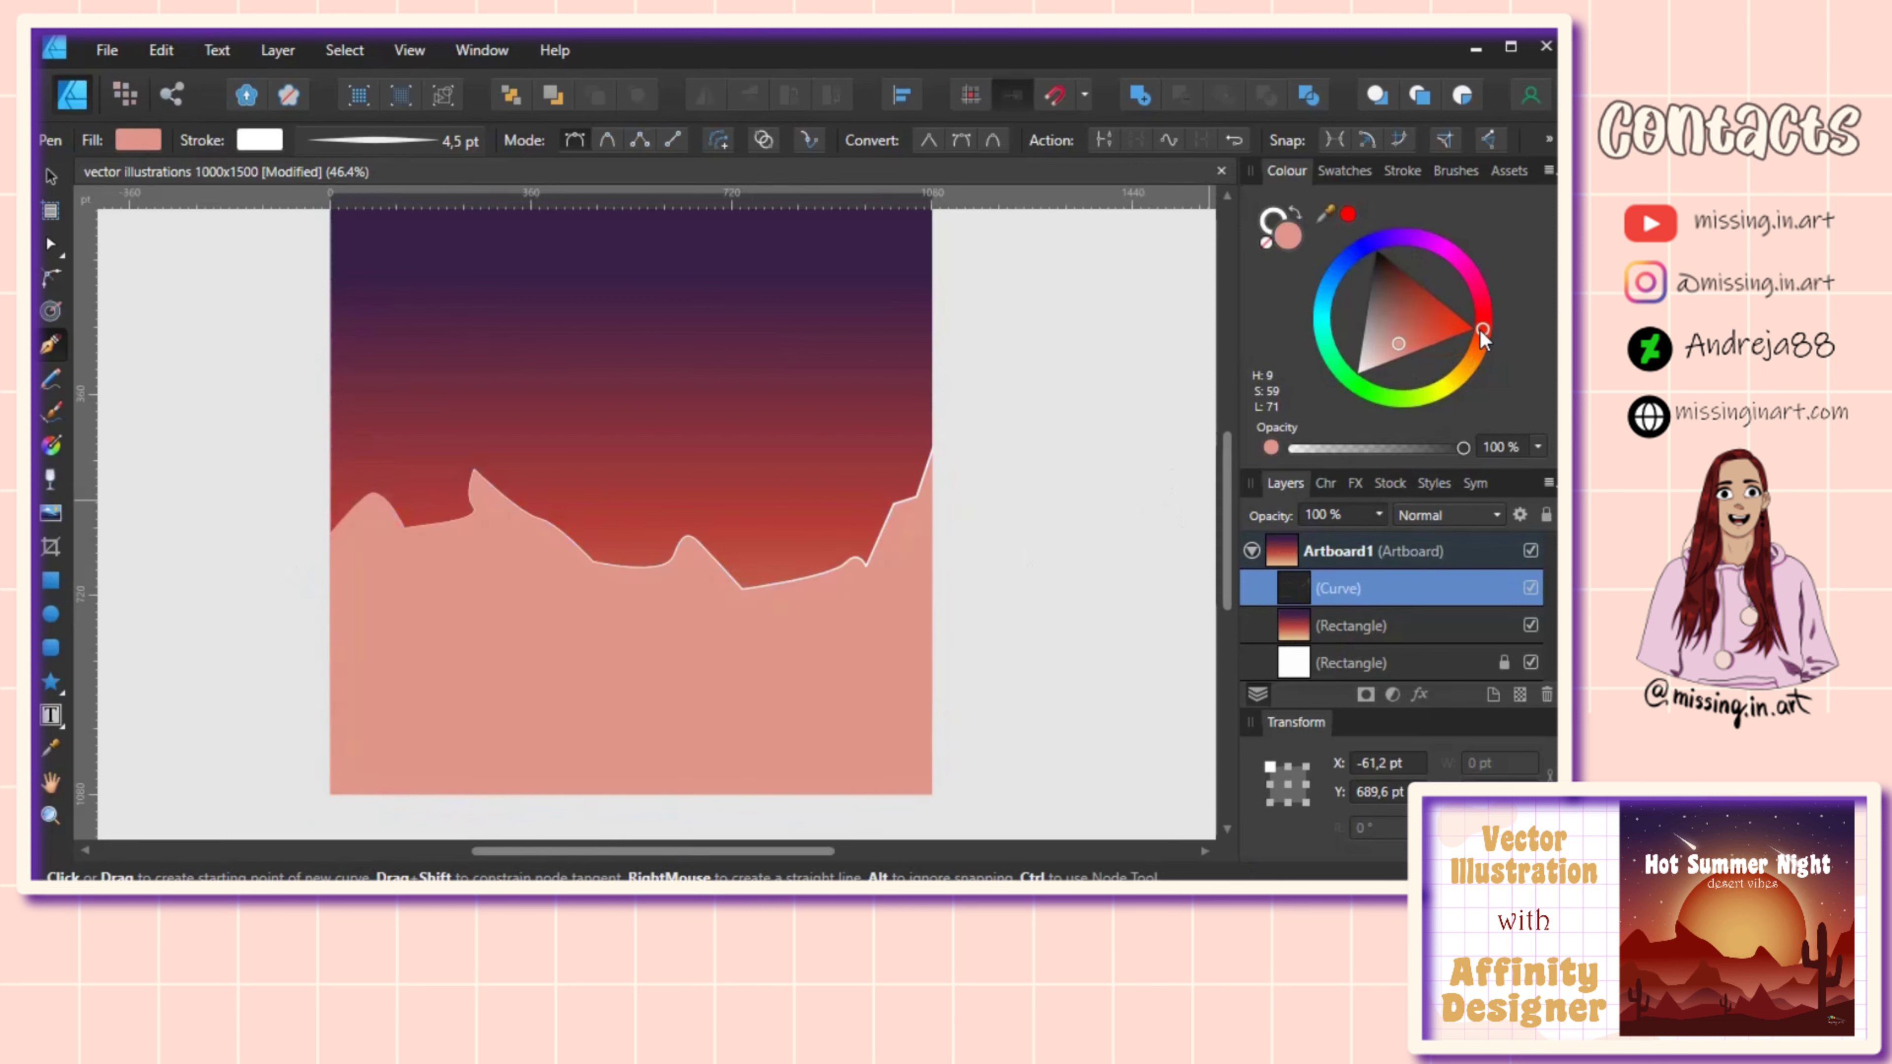
Step: Remove the mountain's stroke and make its fill deep red
{"action": "left_click", "coordinate": [1273, 224]}
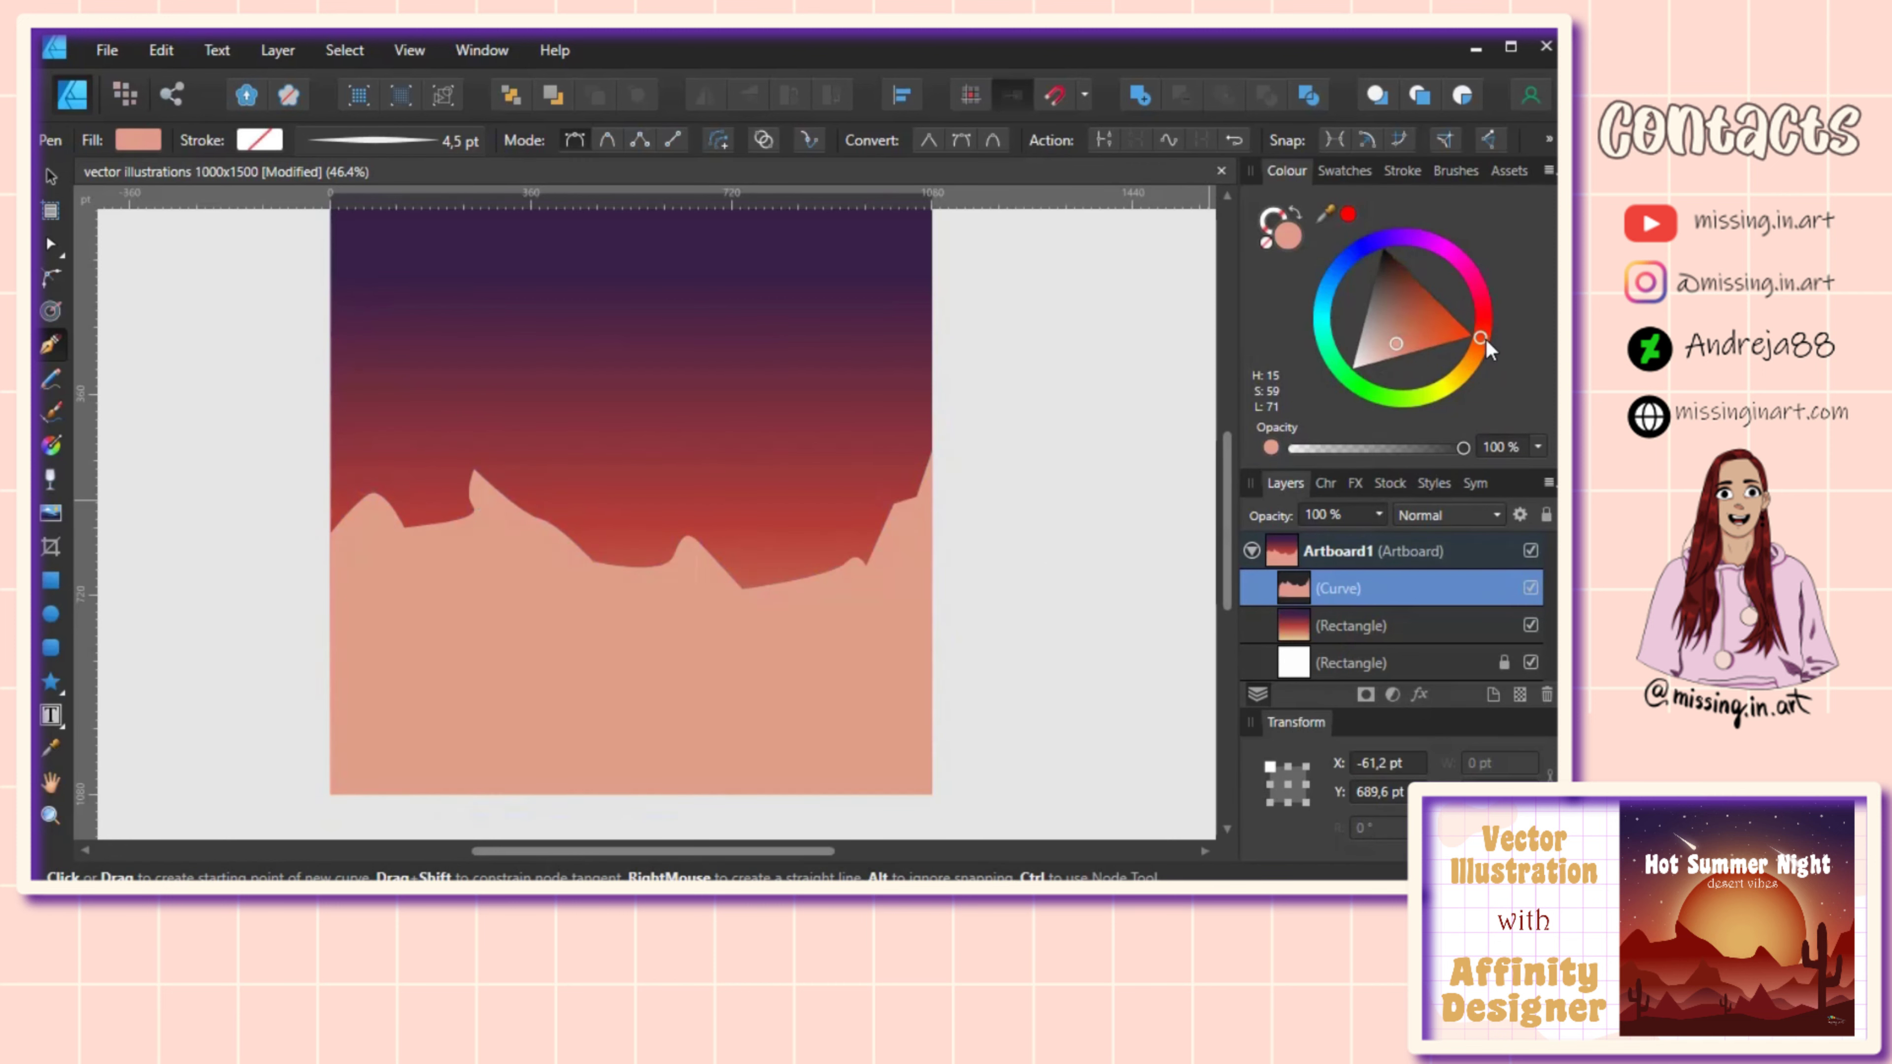
{"action": "left_click_drag", "start_coordinate": [1446, 323], "coordinate": [1402, 306]}
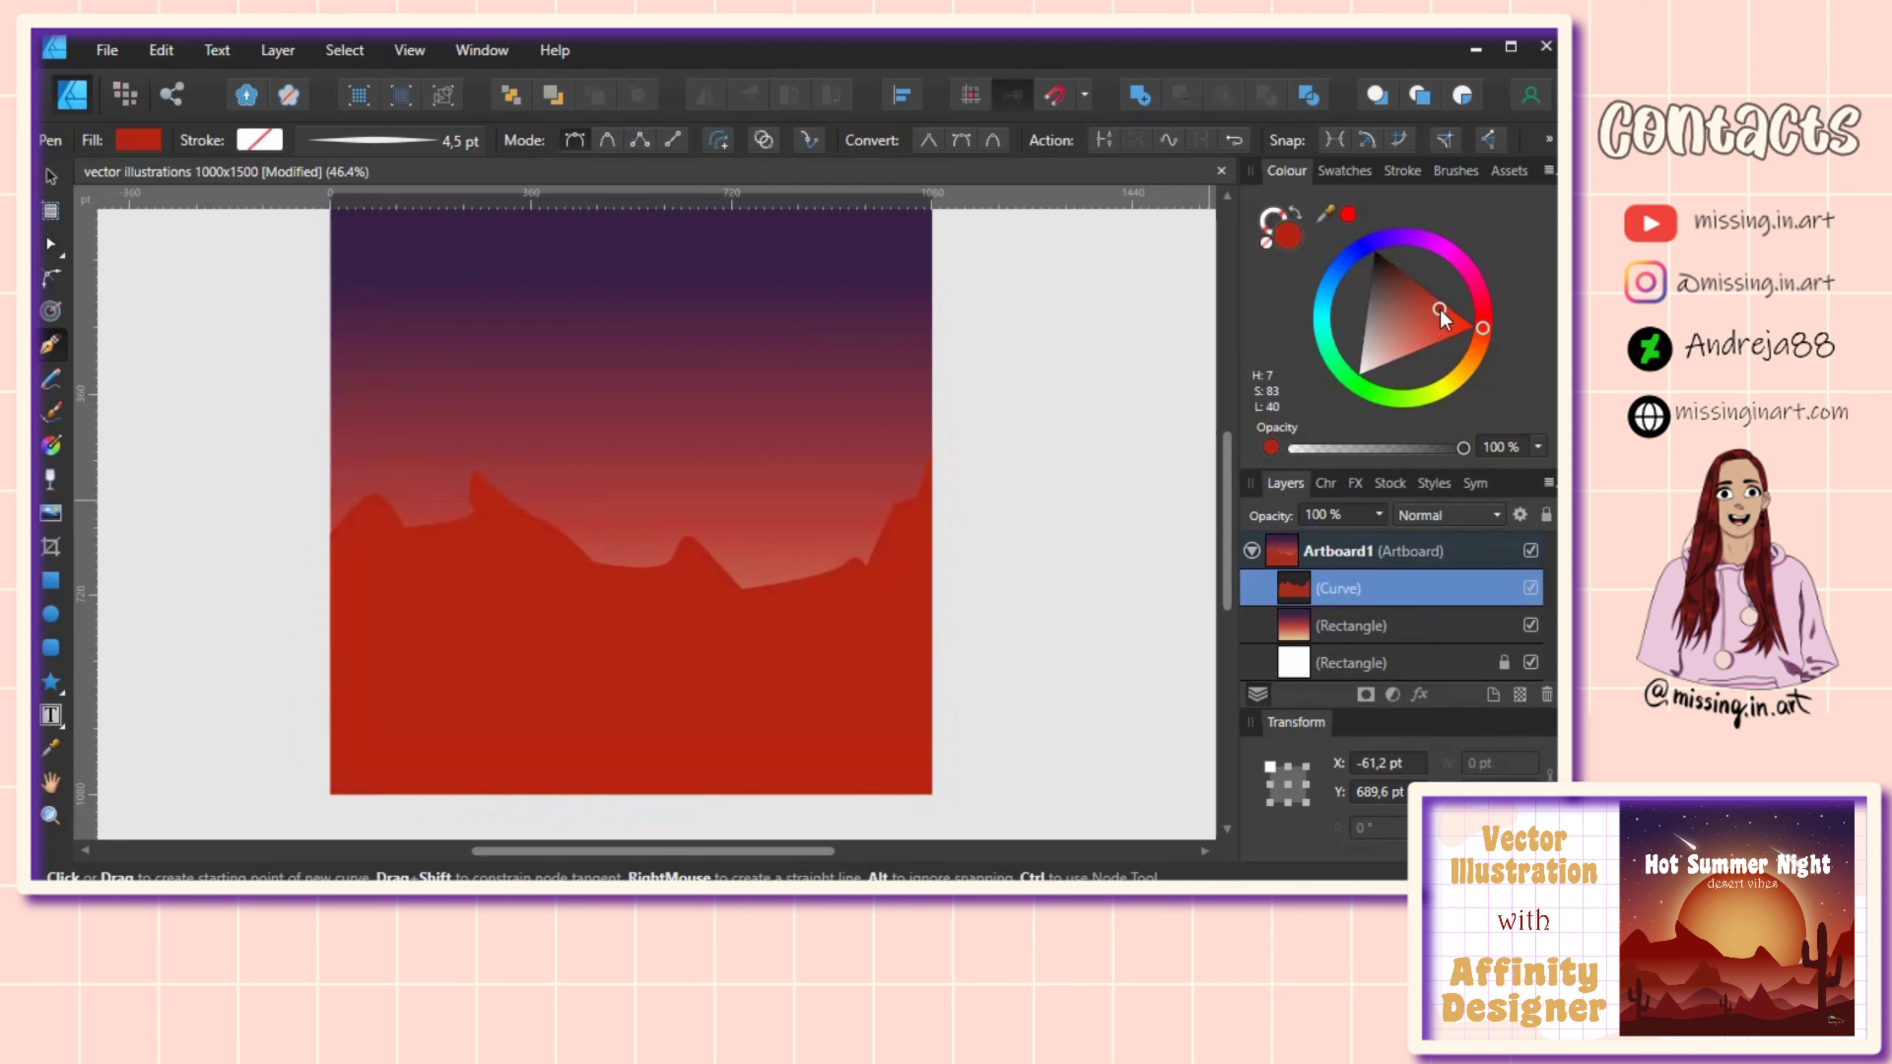
{"action": "mouse_move", "coordinate": [1481, 328]}
{"action": "left_mouse_down"}
{"action": "mouse_move", "coordinate": [1474, 343]}
{"action": "mouse_move", "coordinate": [1478, 311]}
{"action": "mouse_move", "coordinate": [1413, 335]}
{"action": "mouse_move", "coordinate": [1476, 338]}
{"action": "mouse_move", "coordinate": [1394, 324]}
{"action": "mouse_move", "coordinate": [1410, 307]}
{"action": "mouse_move", "coordinate": [1487, 320]}
{"action": "left_mouse_up"}
{"action": "left_click", "coordinate": [1407, 311]}
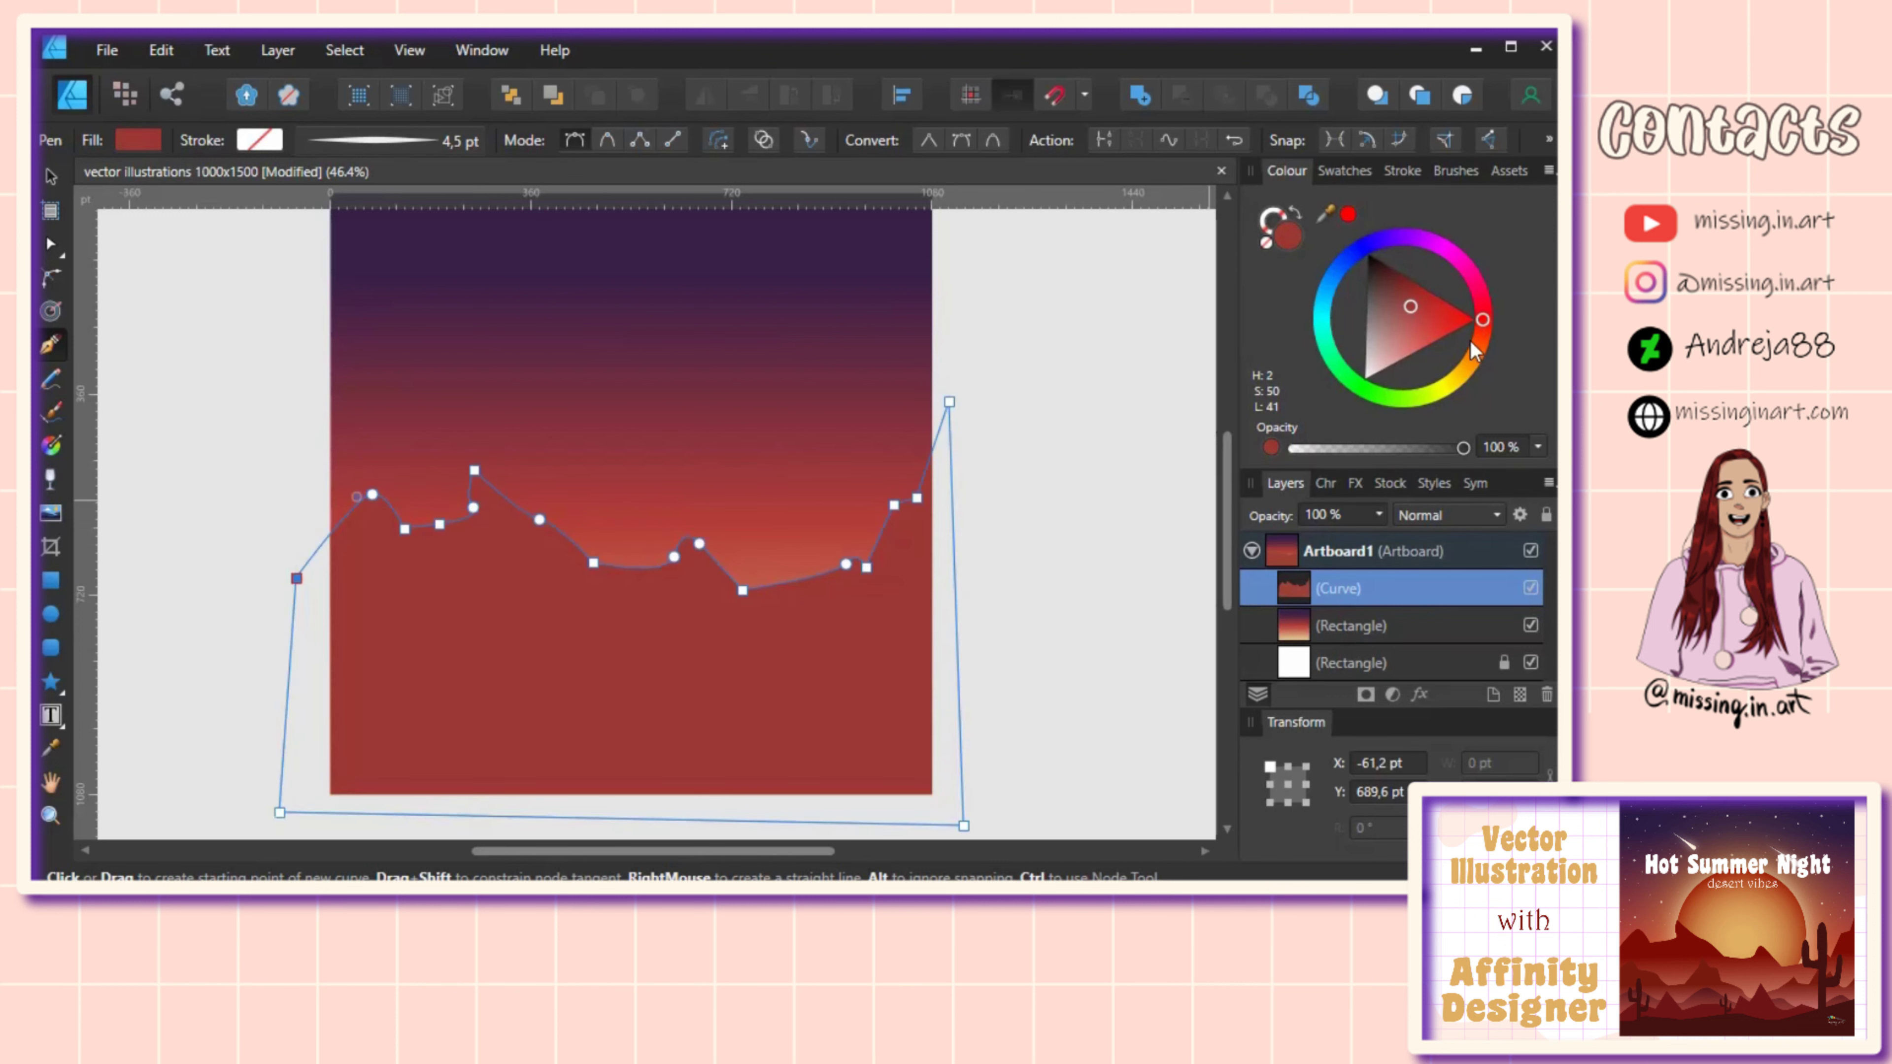
Step: Lower the mountain range slightly, lighten its red, and lay a vertical gradient across it
{"action": "left_click", "coordinate": [58, 180]}
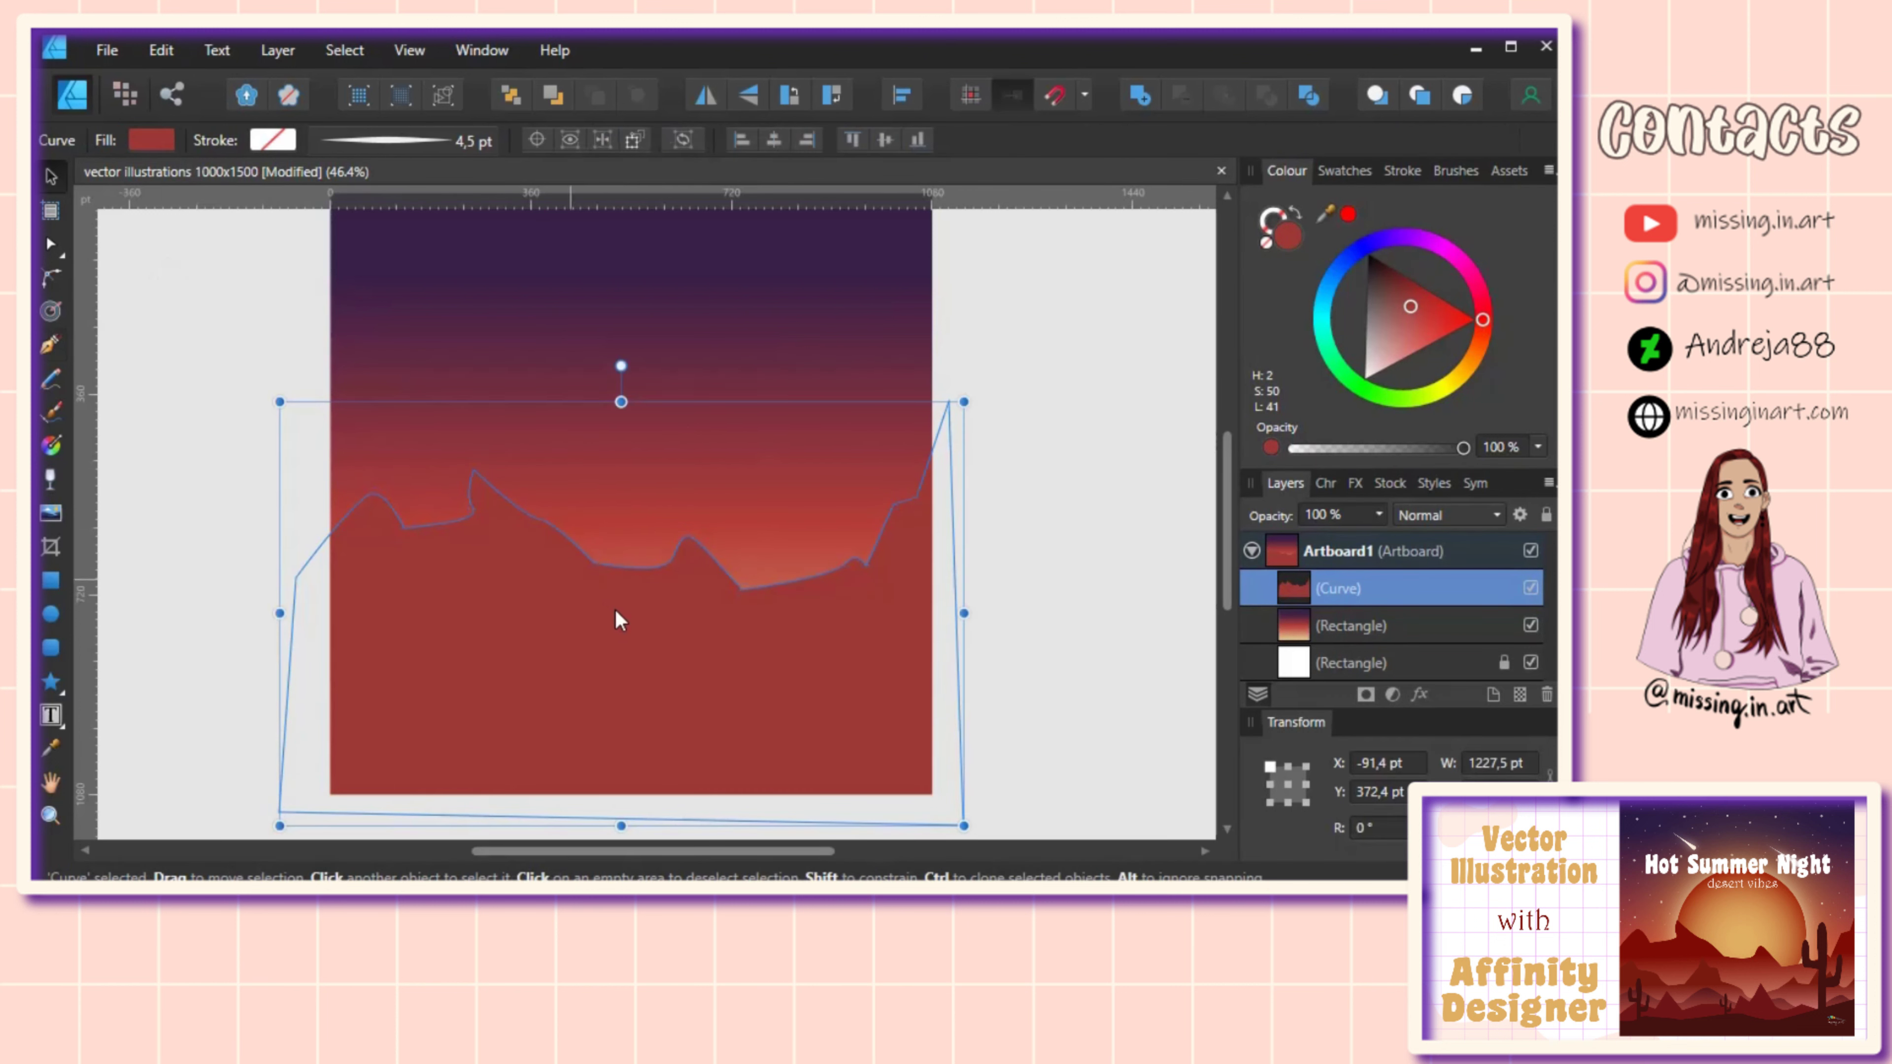
{"action": "left_click_drag", "start_coordinate": [660, 657], "coordinate": [667, 685]}
{"action": "mouse_move", "coordinate": [1415, 313]}
{"action": "left_mouse_down"}
{"action": "mouse_move", "coordinate": [1479, 326]}
{"action": "mouse_move", "coordinate": [1453, 390]}
{"action": "mouse_move", "coordinate": [1488, 358]}
{"action": "mouse_move", "coordinate": [1486, 295]}
{"action": "mouse_move", "coordinate": [1479, 326]}
{"action": "mouse_move", "coordinate": [1404, 345]}
{"action": "mouse_move", "coordinate": [1479, 334]}
{"action": "mouse_move", "coordinate": [1406, 321]}
{"action": "mouse_move", "coordinate": [1483, 327]}
{"action": "left_mouse_up"}
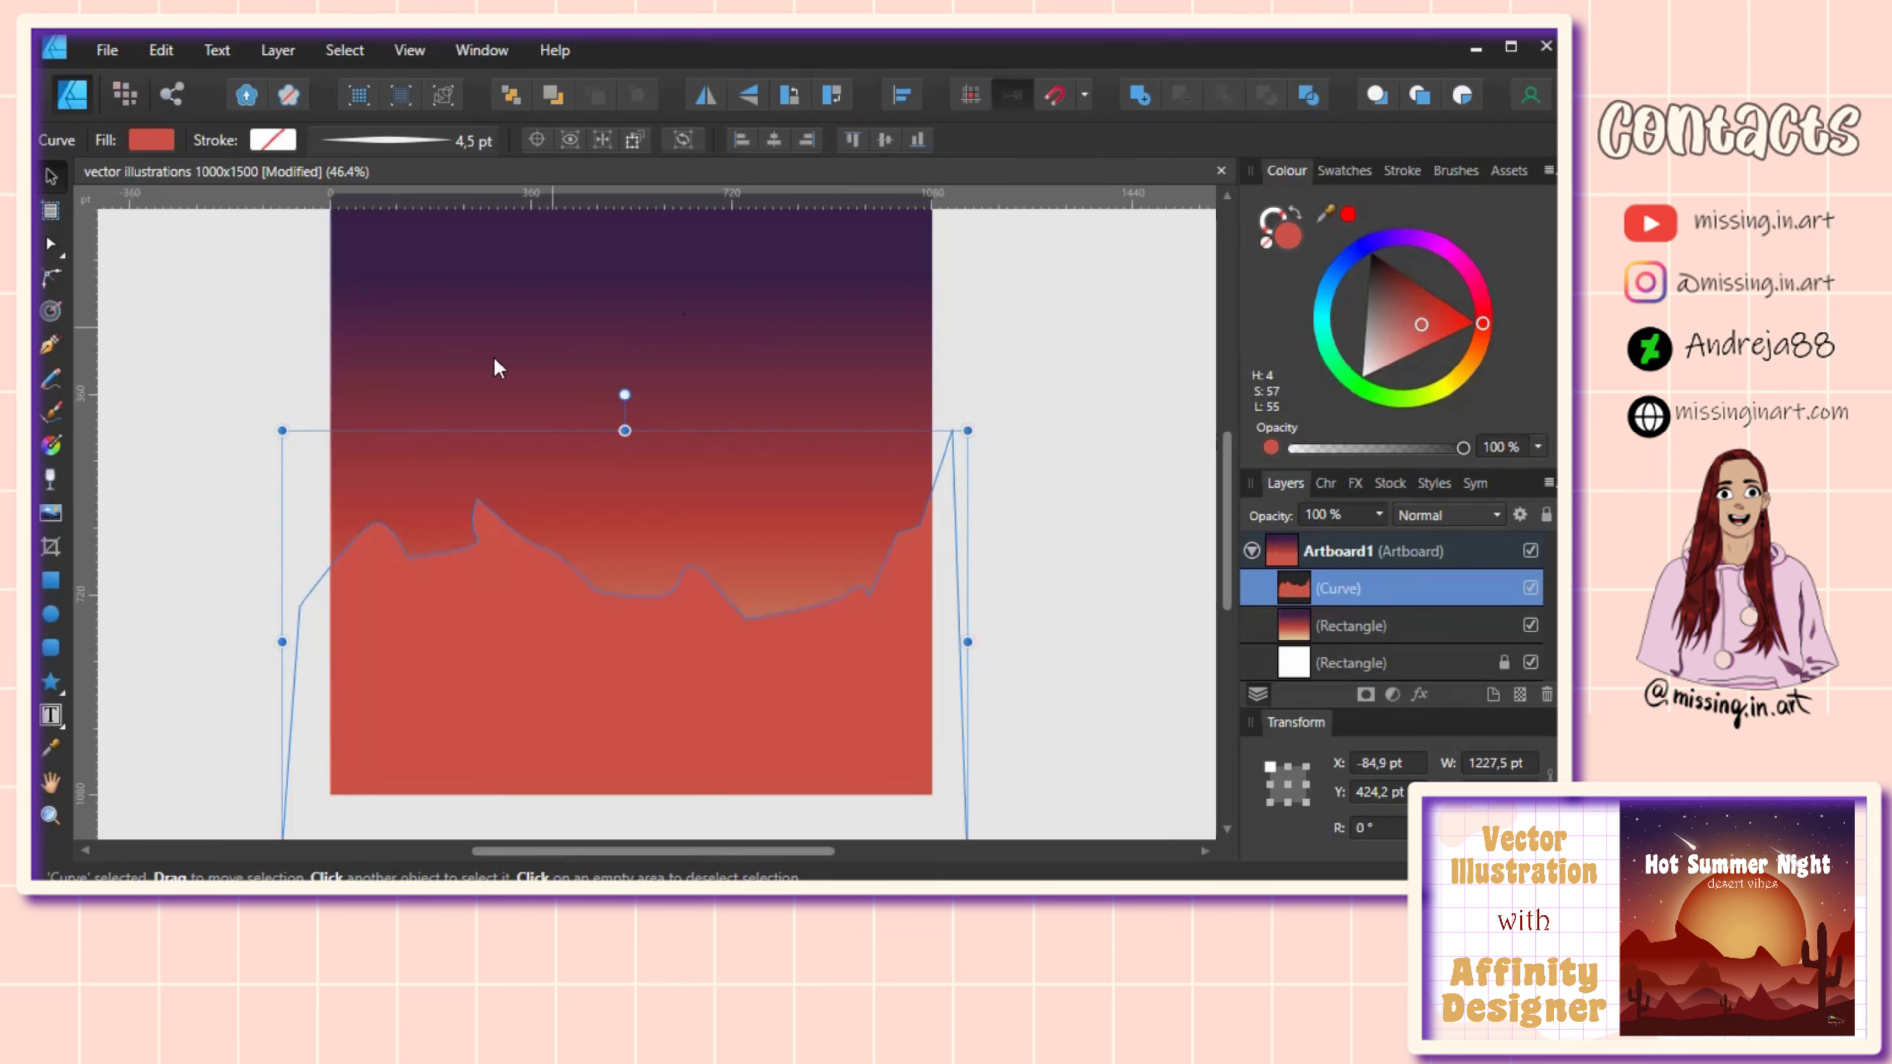
{"action": "scroll", "coordinate": [501, 515], "scroll_direction": "down", "scroll_amount": 2}
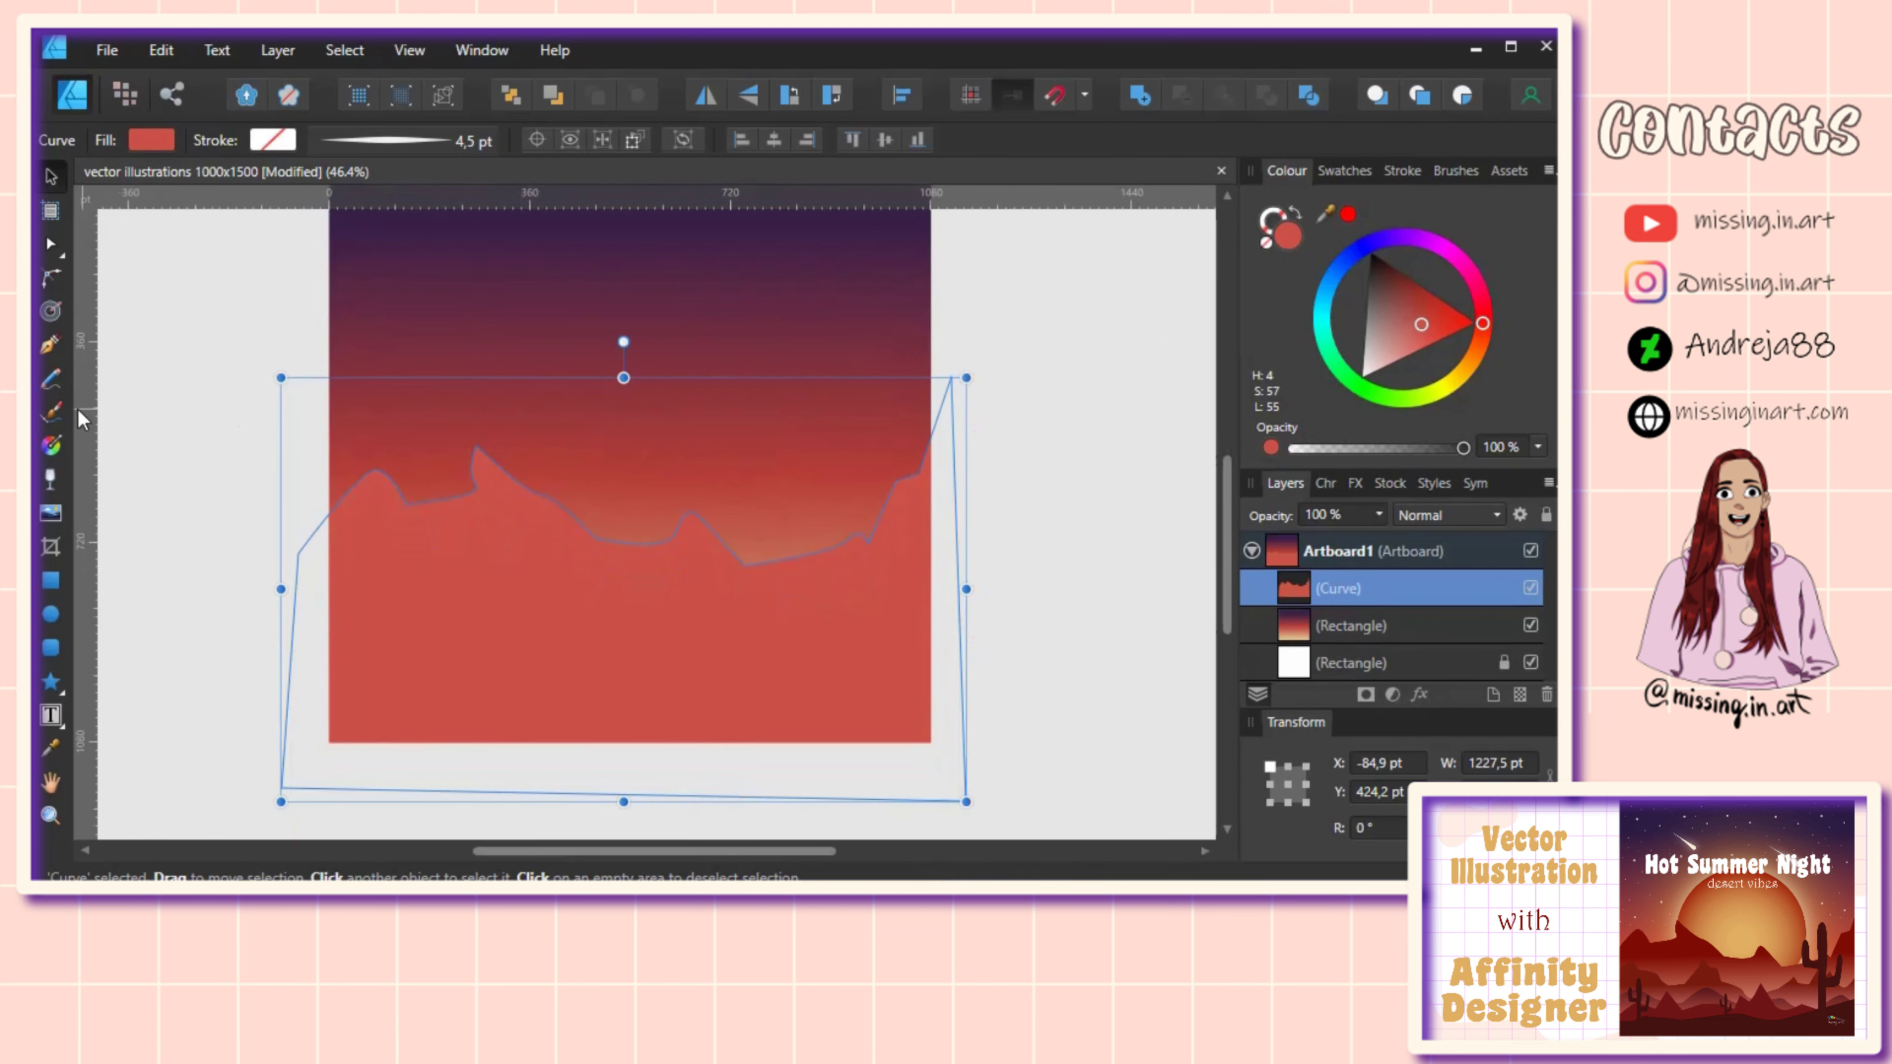
{"action": "left_click", "coordinate": [51, 446]}
{"action": "left_click_drag", "start_coordinate": [636, 760], "coordinate": [638, 532]}
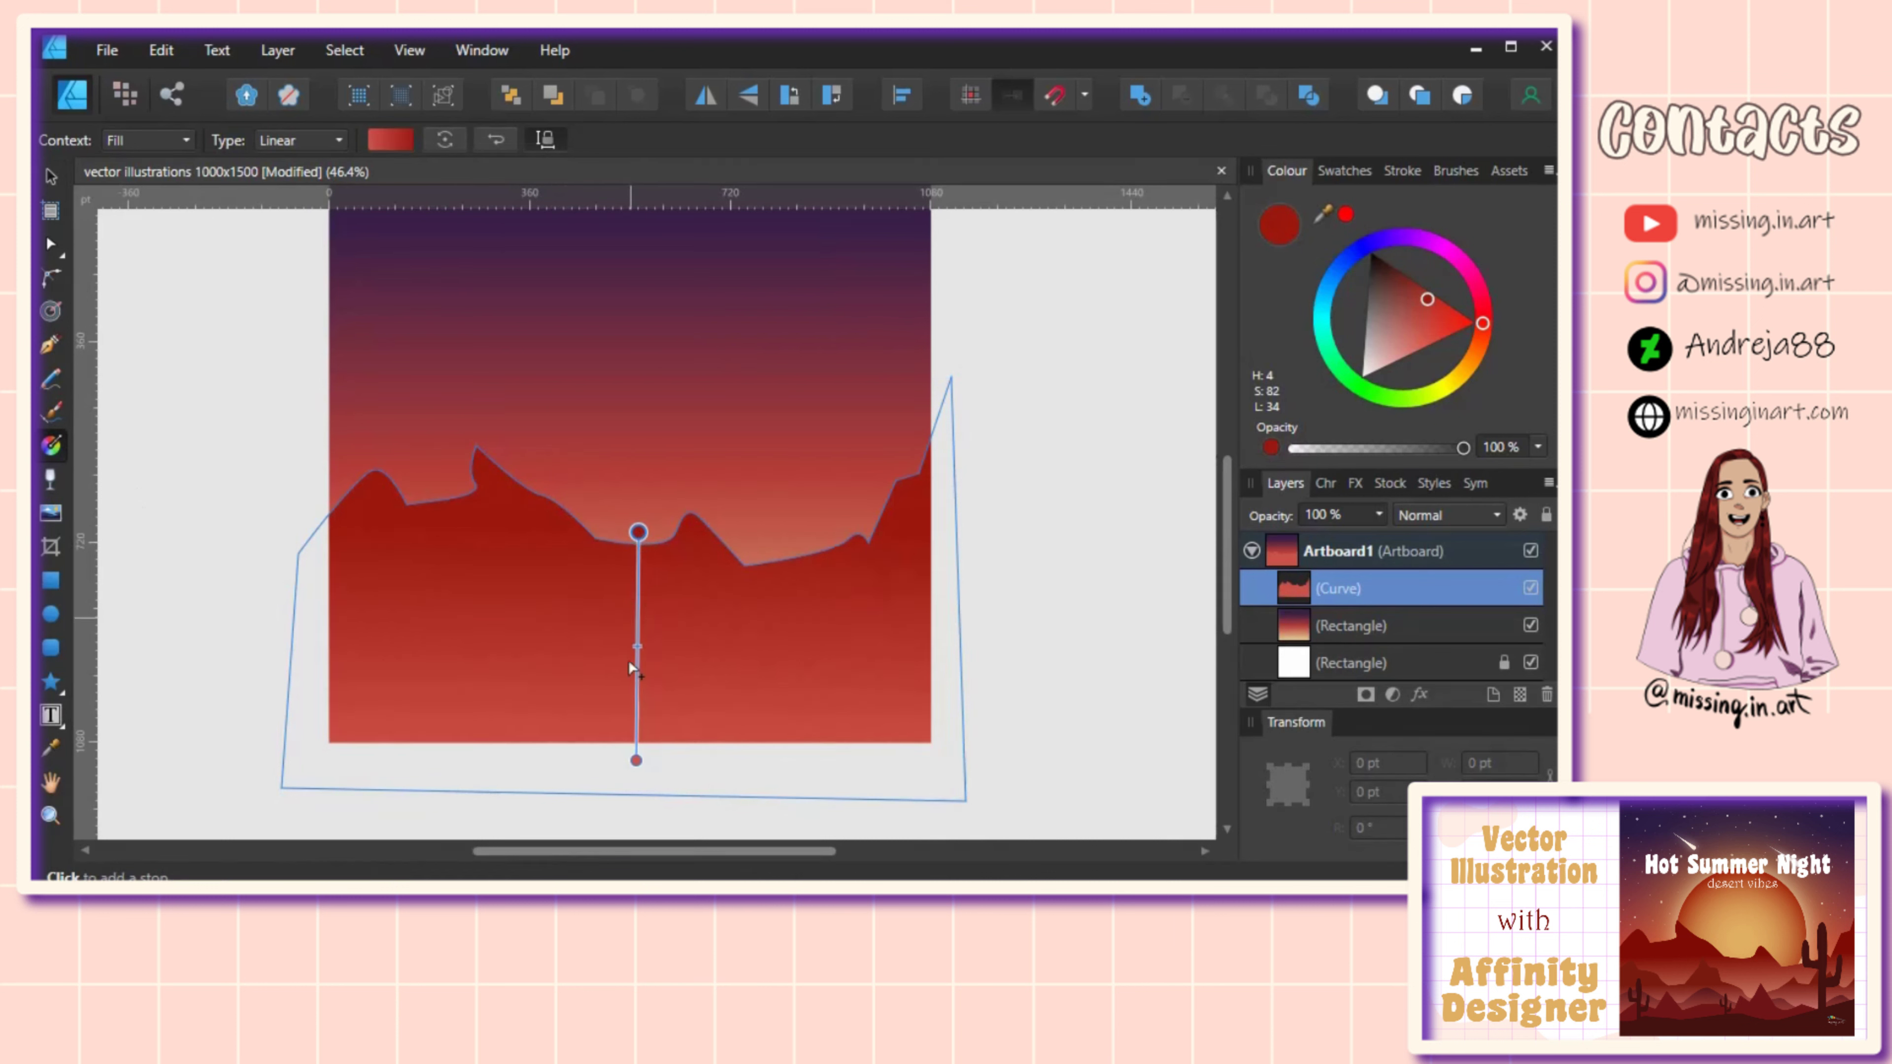
Step: Set the mountain gradient's bottom stop to pale peach and darken its top red stop
{"action": "left_click", "coordinate": [637, 760]}
{"action": "mouse_move", "coordinate": [1419, 324]}
{"action": "left_mouse_down"}
{"action": "mouse_move", "coordinate": [1403, 343]}
{"action": "mouse_move", "coordinate": [1477, 340]}
{"action": "left_mouse_up"}
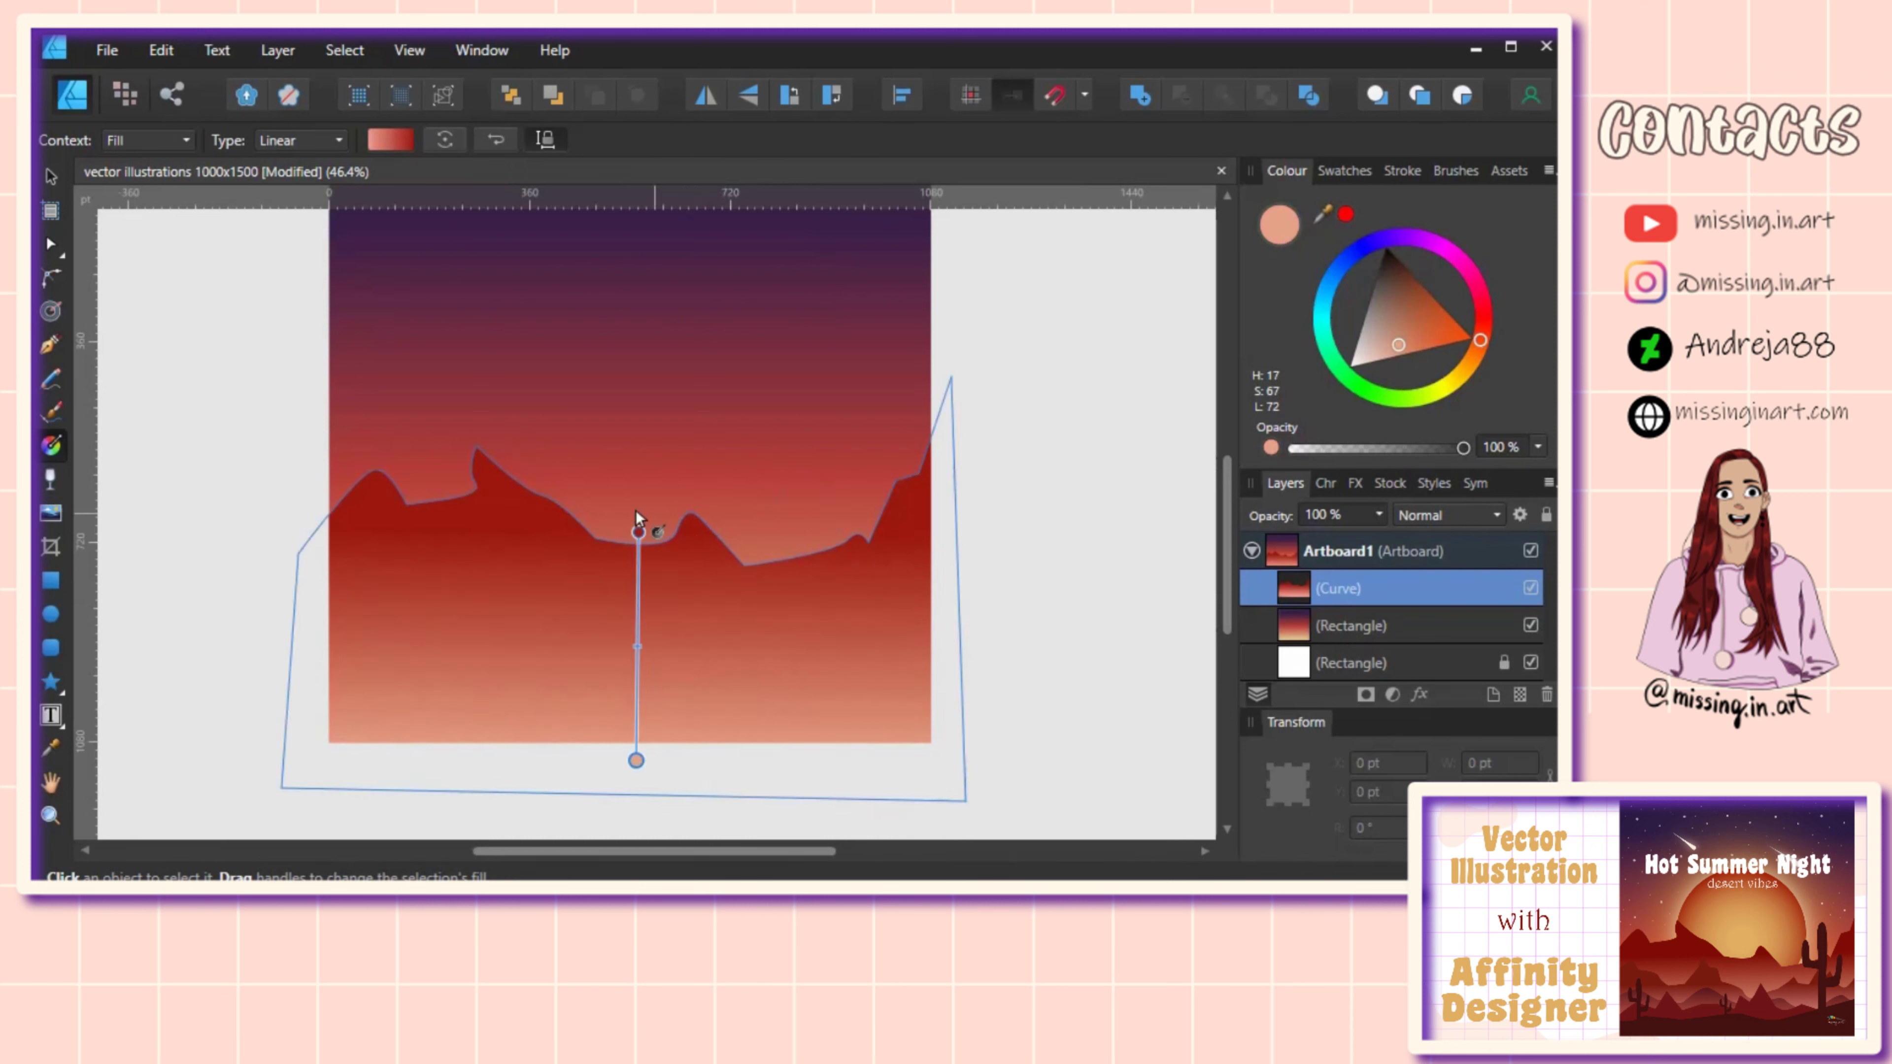
{"action": "left_click", "coordinate": [638, 532]}
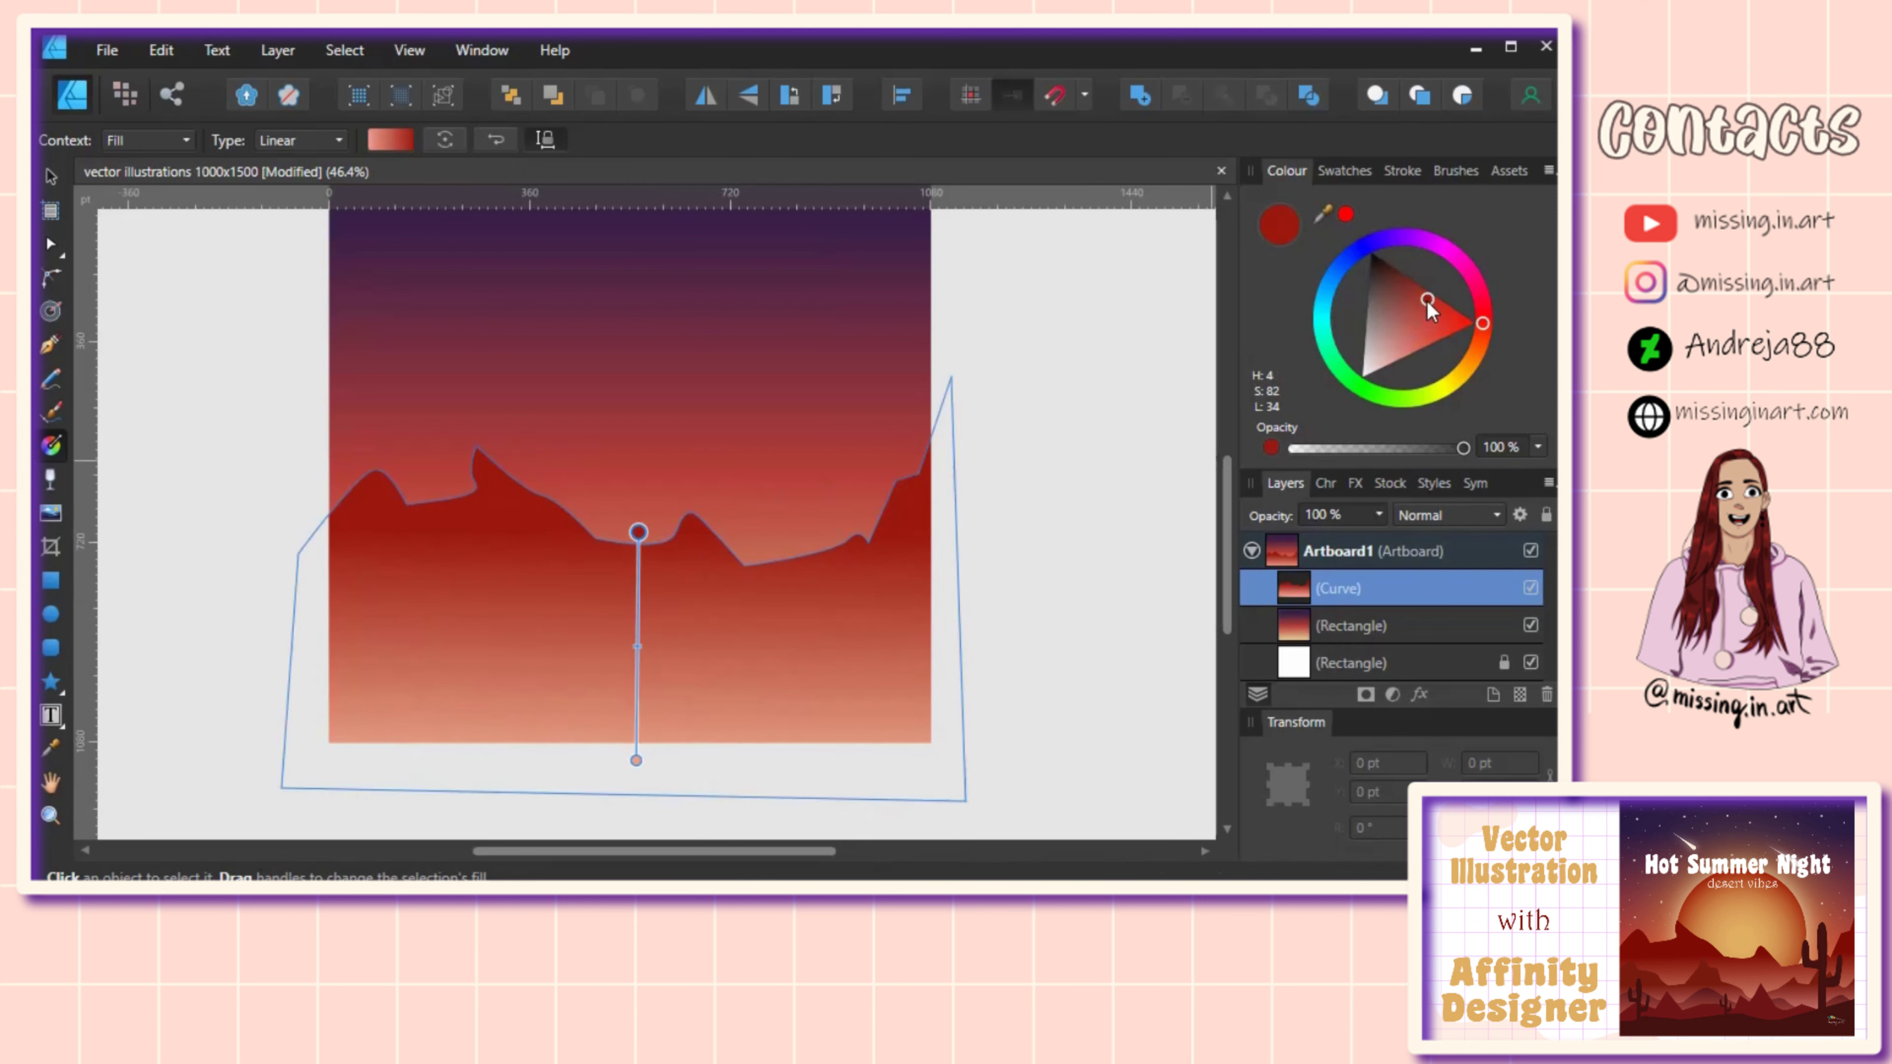
{"action": "left_click_drag", "start_coordinate": [1427, 301], "coordinate": [1423, 294]}
{"action": "scroll", "coordinate": [671, 484], "scroll_direction": "down", "scroll_amount": 1}
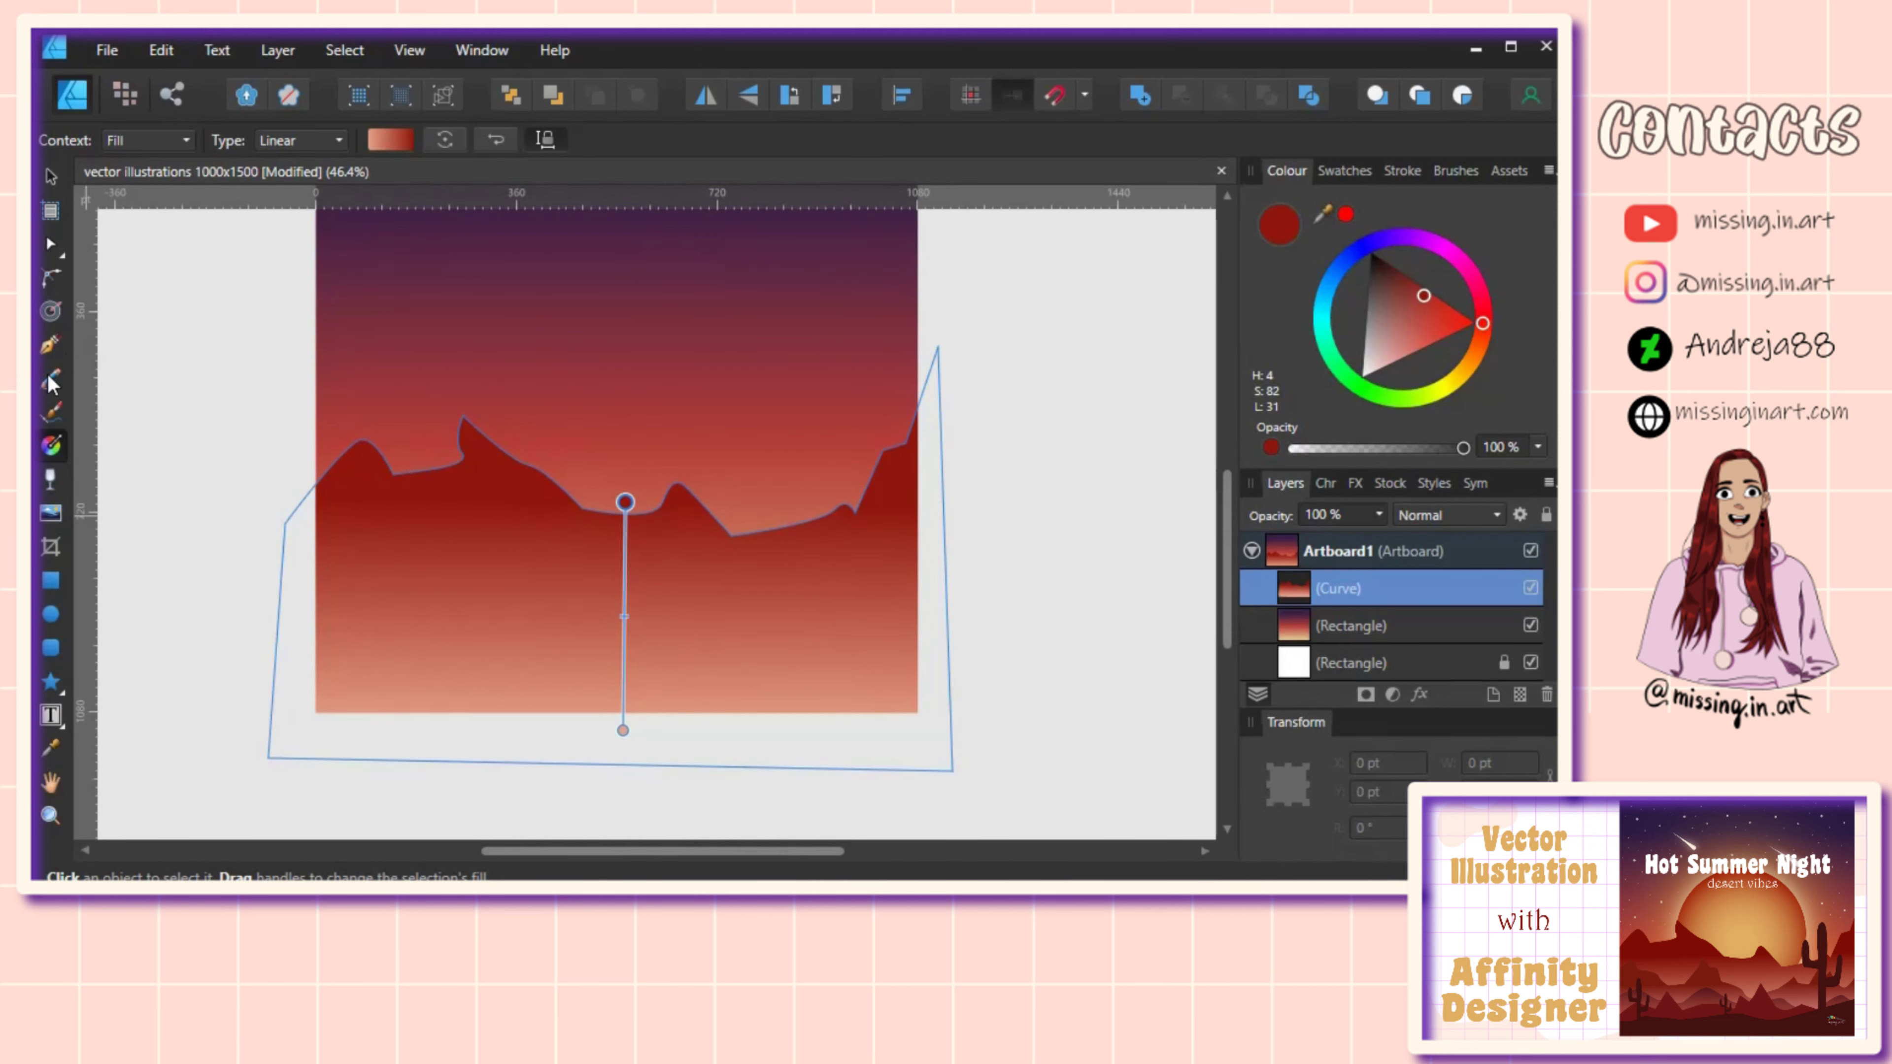
{"action": "key", "text": "p"}
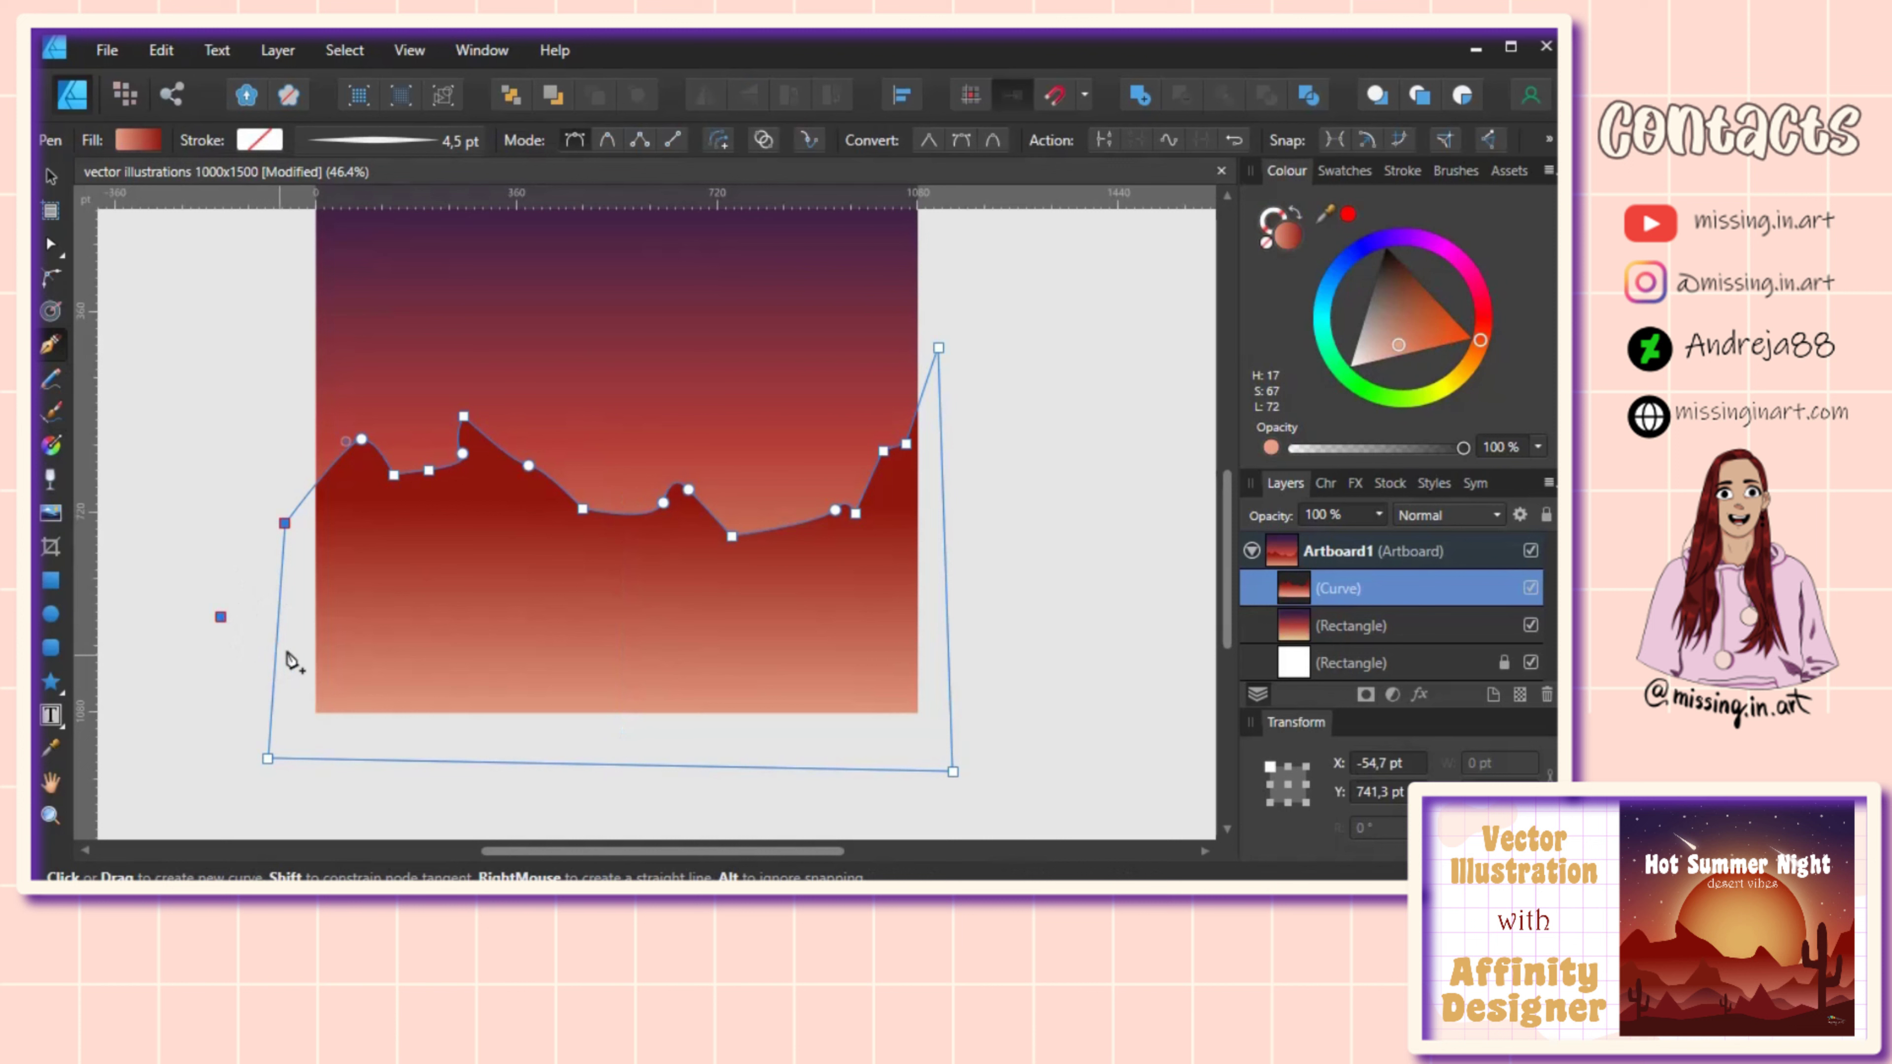
Step: Pen-draw a second, lower jagged ridge from the left with dips and small peaks
{"action": "left_click_drag", "start_coordinate": [346, 537], "coordinate": [363, 565]}
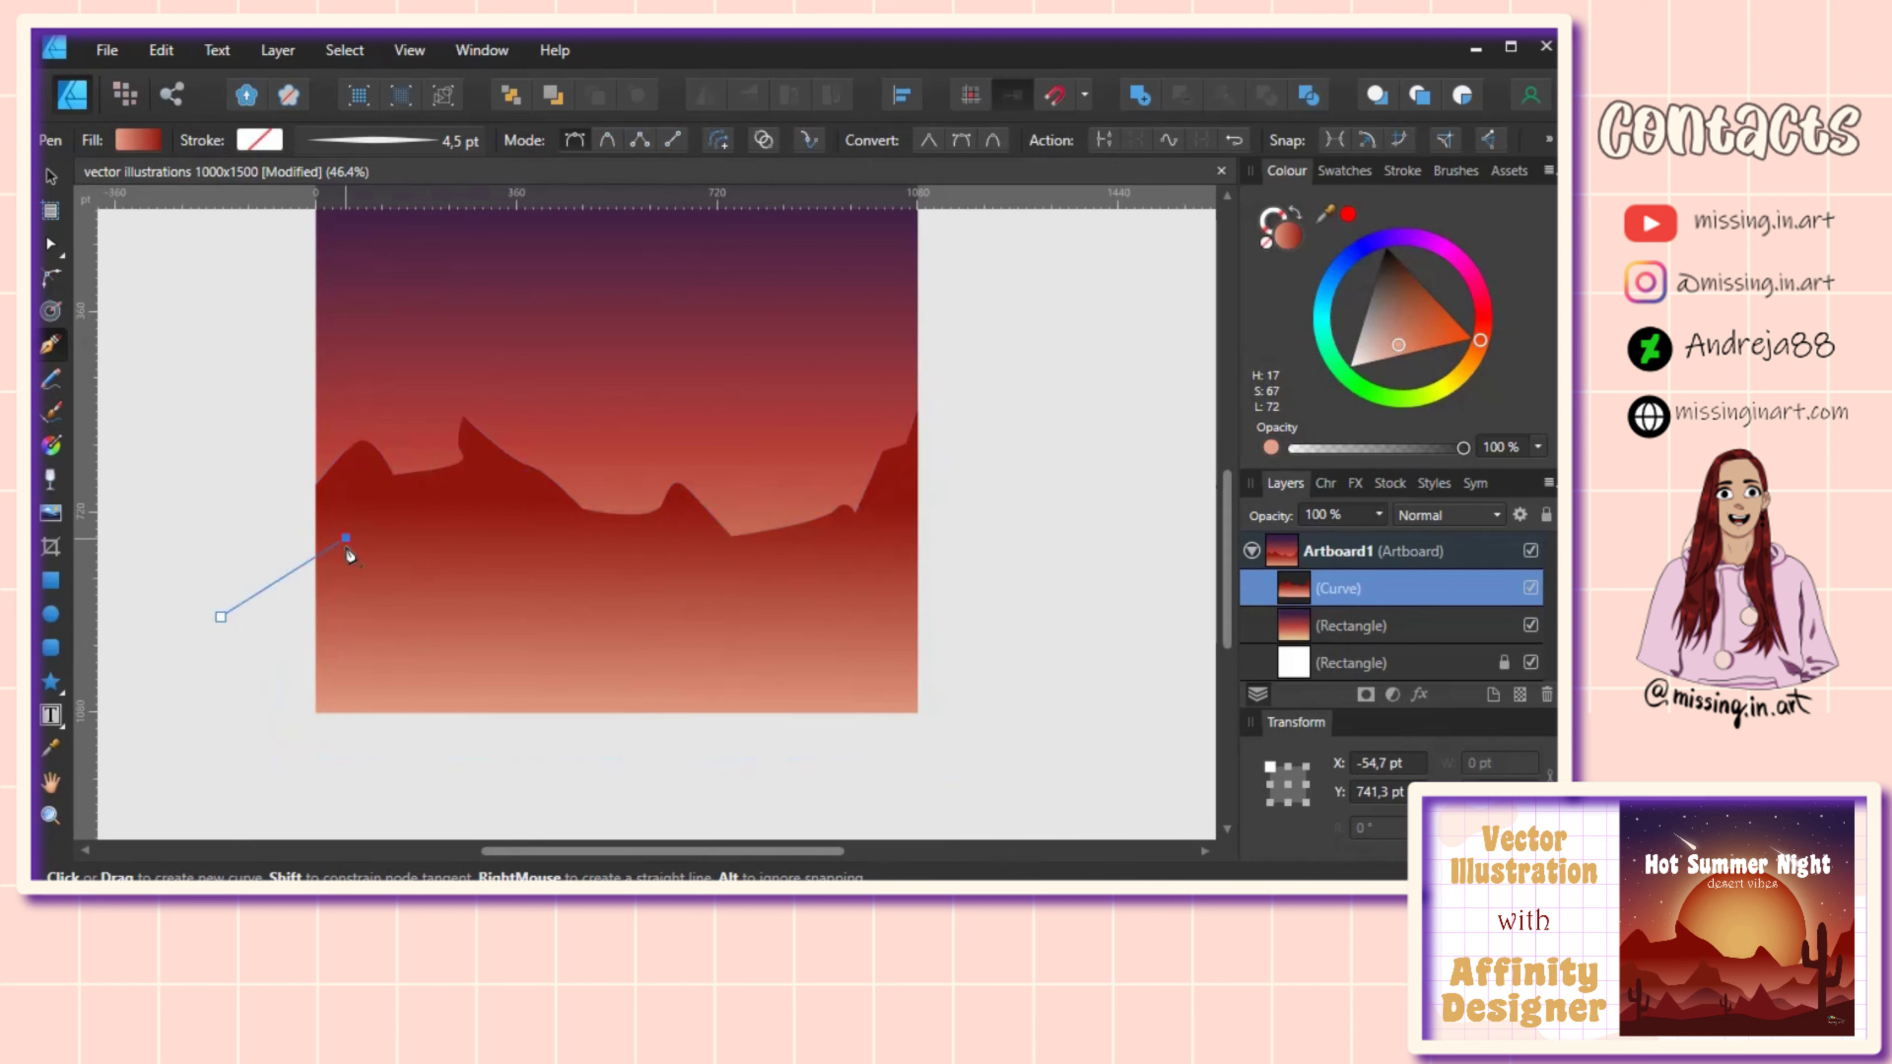
{"action": "left_click", "coordinate": [440, 604]}
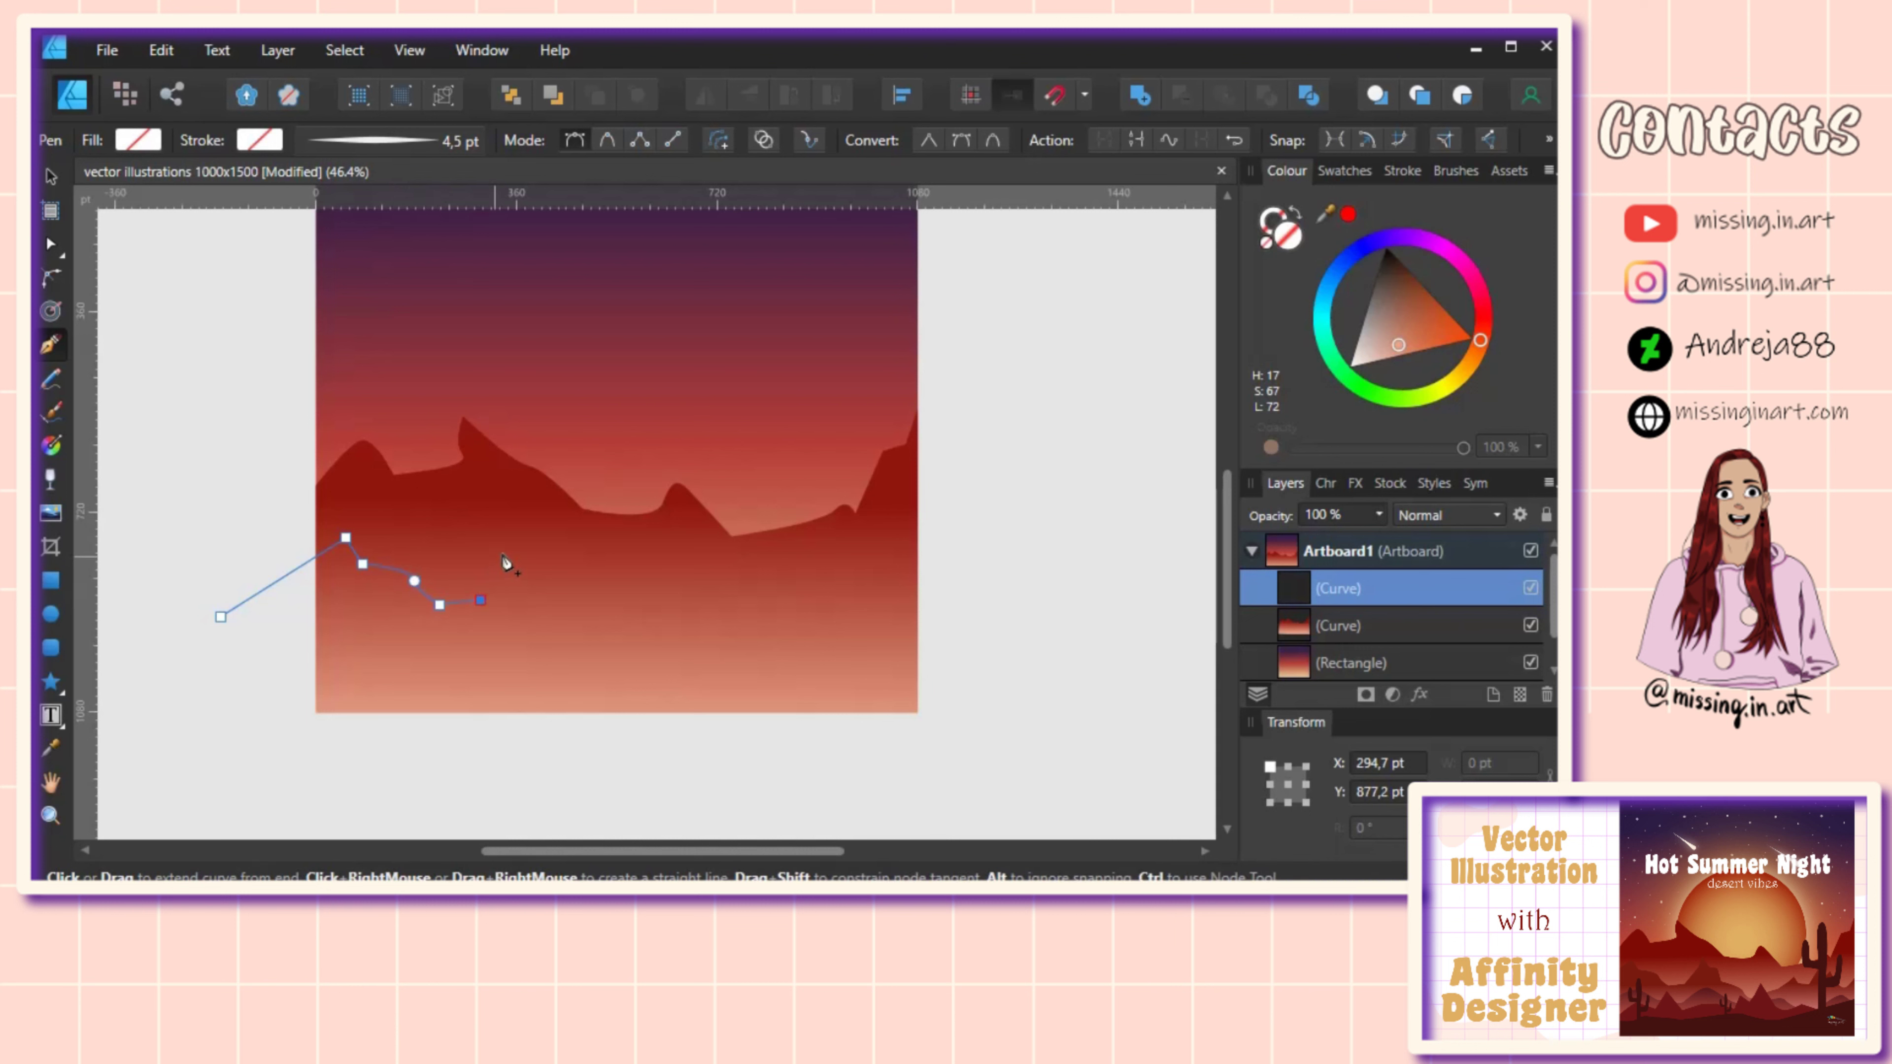
{"action": "left_click", "coordinate": [525, 529]}
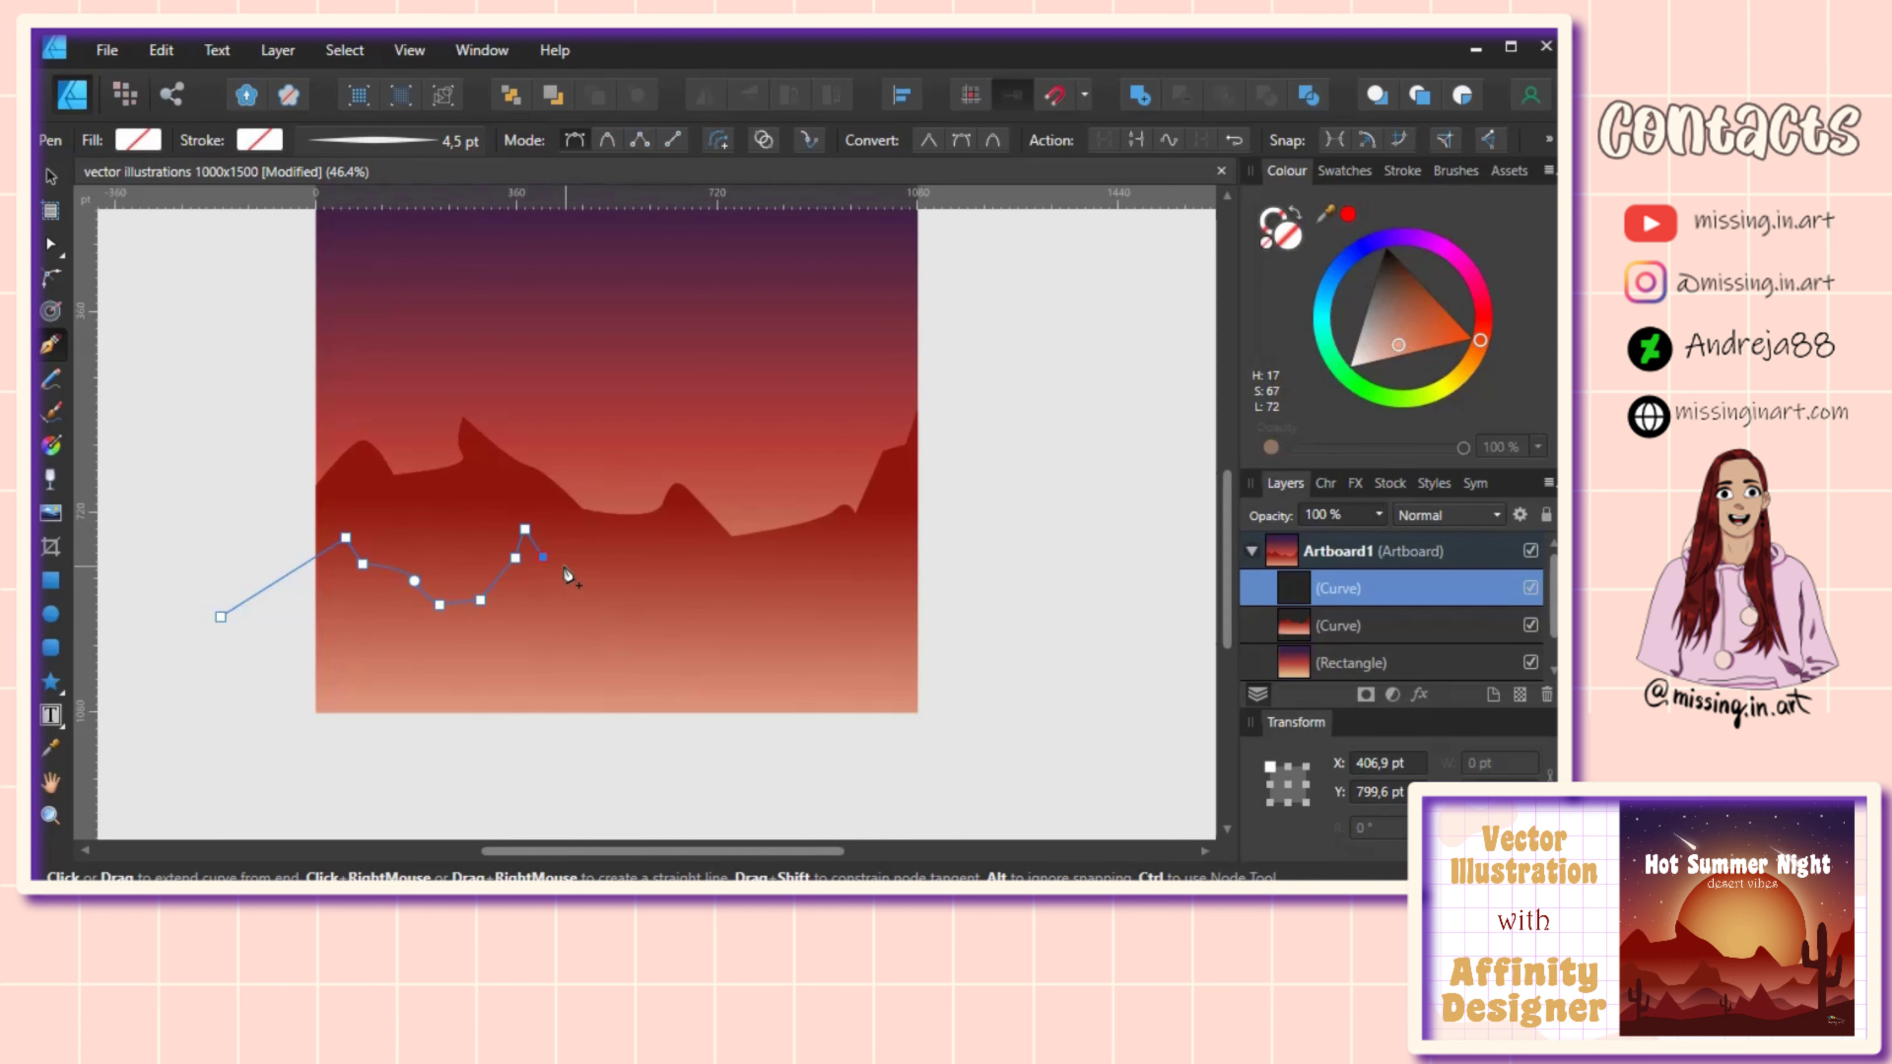
{"action": "left_click", "coordinate": [574, 595]}
{"action": "mouse_move", "coordinate": [629, 618]}
{"action": "left_mouse_down"}
{"action": "mouse_move", "coordinate": [639, 640]}
{"action": "mouse_move", "coordinate": [672, 625]}
{"action": "left_mouse_up"}
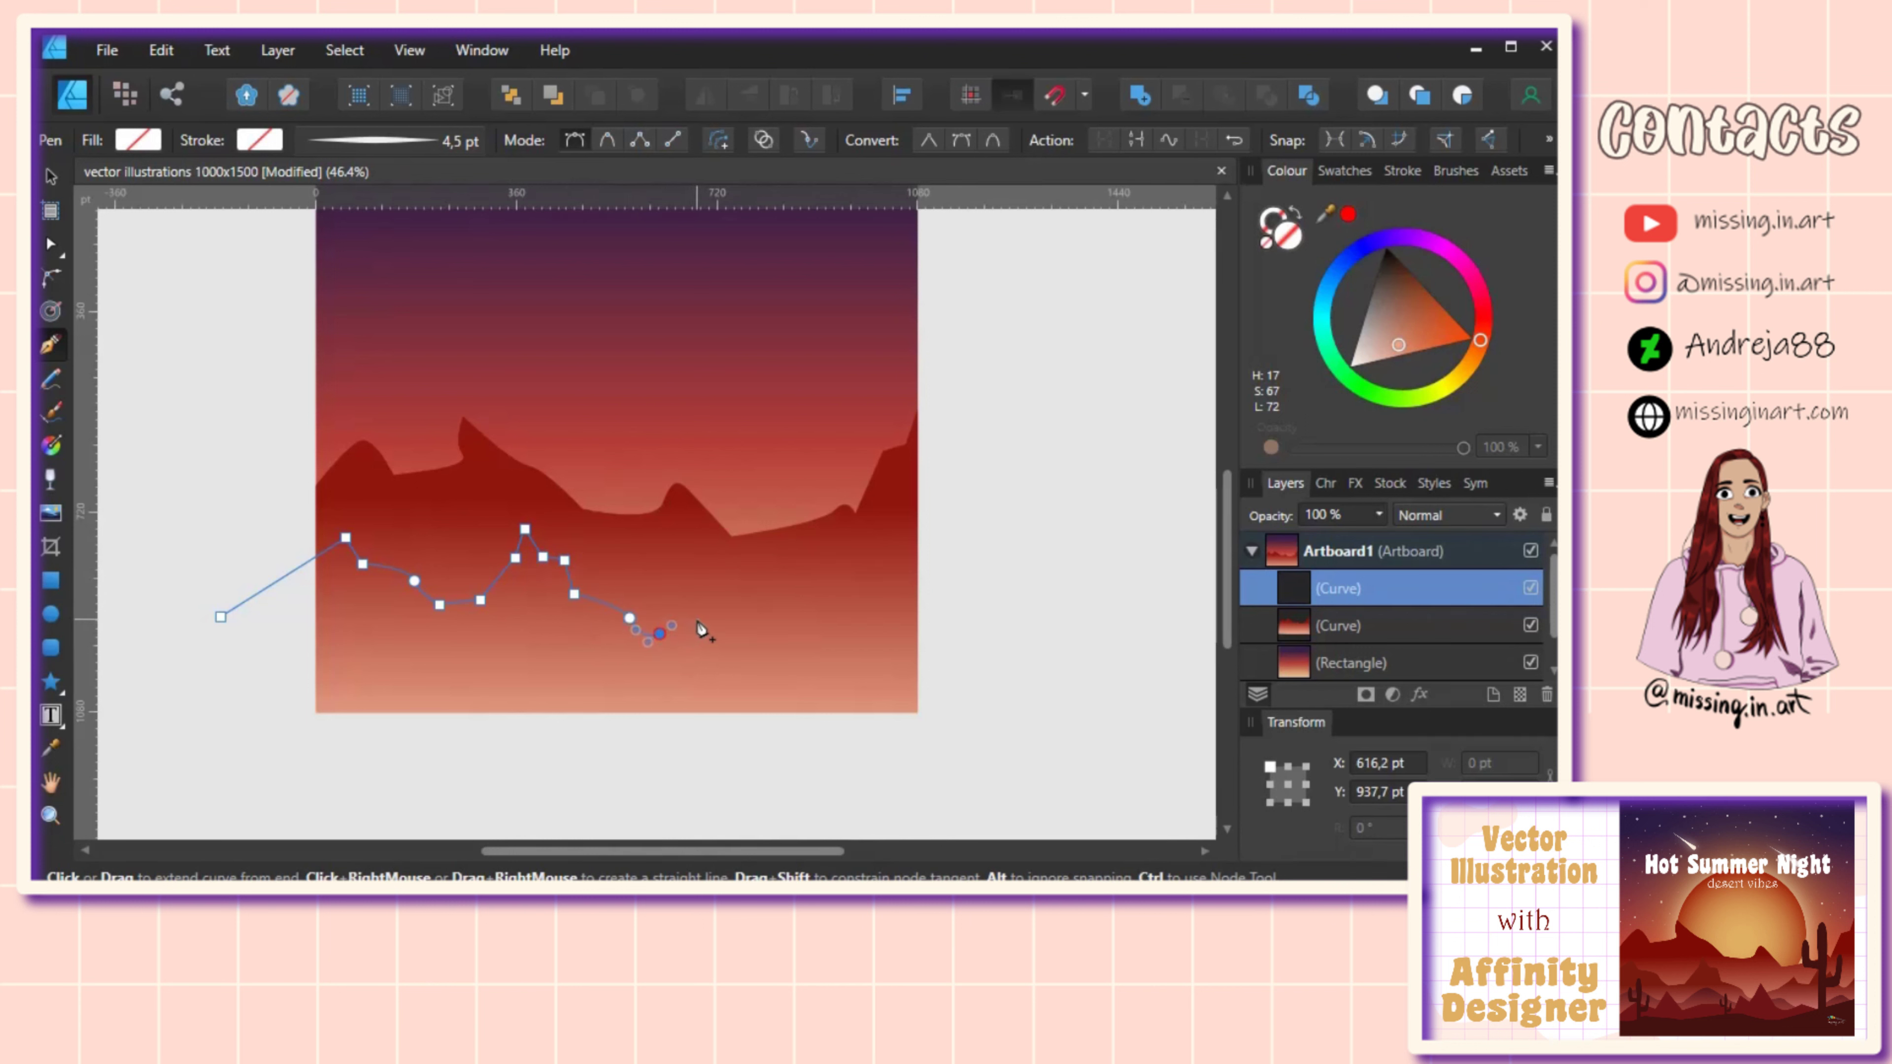
{"action": "left_click", "coordinate": [718, 613]}
{"action": "left_click", "coordinate": [743, 597]}
{"action": "left_click", "coordinate": [771, 599]}
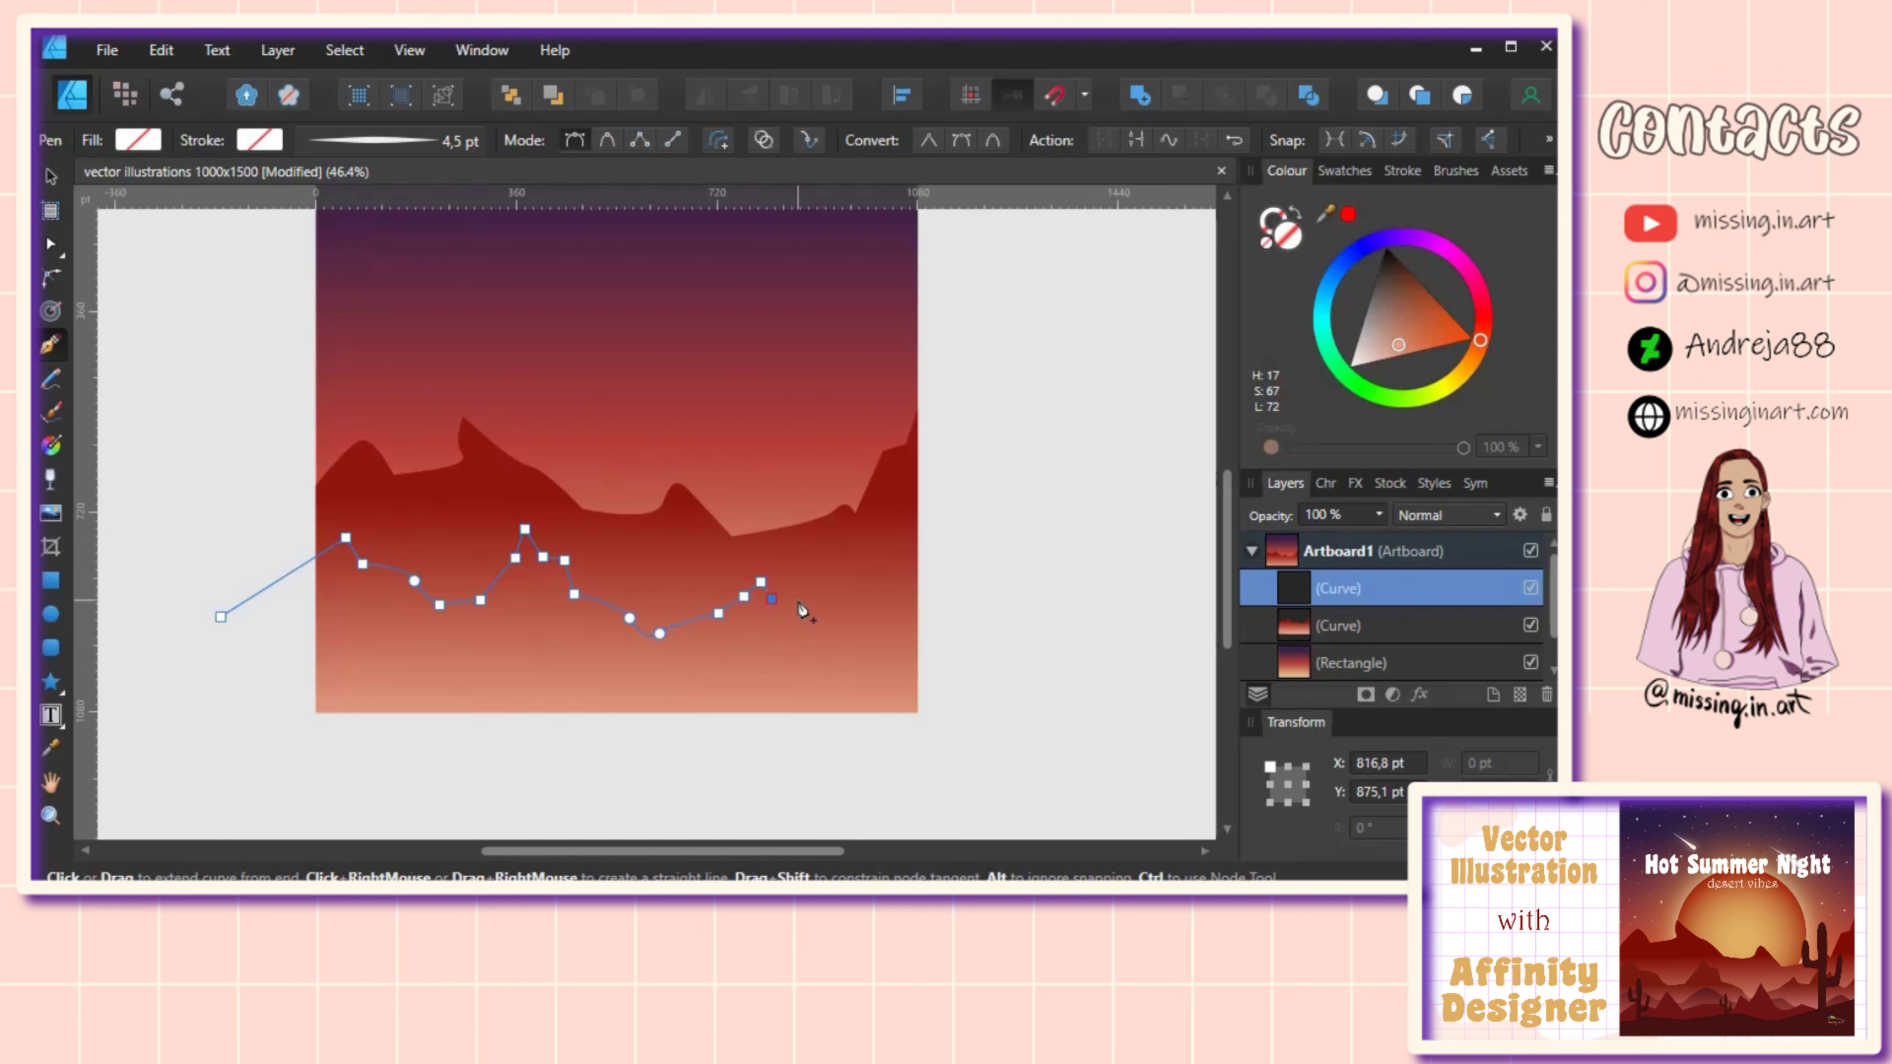
{"action": "left_click", "coordinate": [799, 601]}
{"action": "left_click", "coordinate": [824, 558]}
Step: Carry the ridge past the right edge, close it below the artboard, and fill it dark orange
{"action": "left_click", "coordinate": [854, 568]}
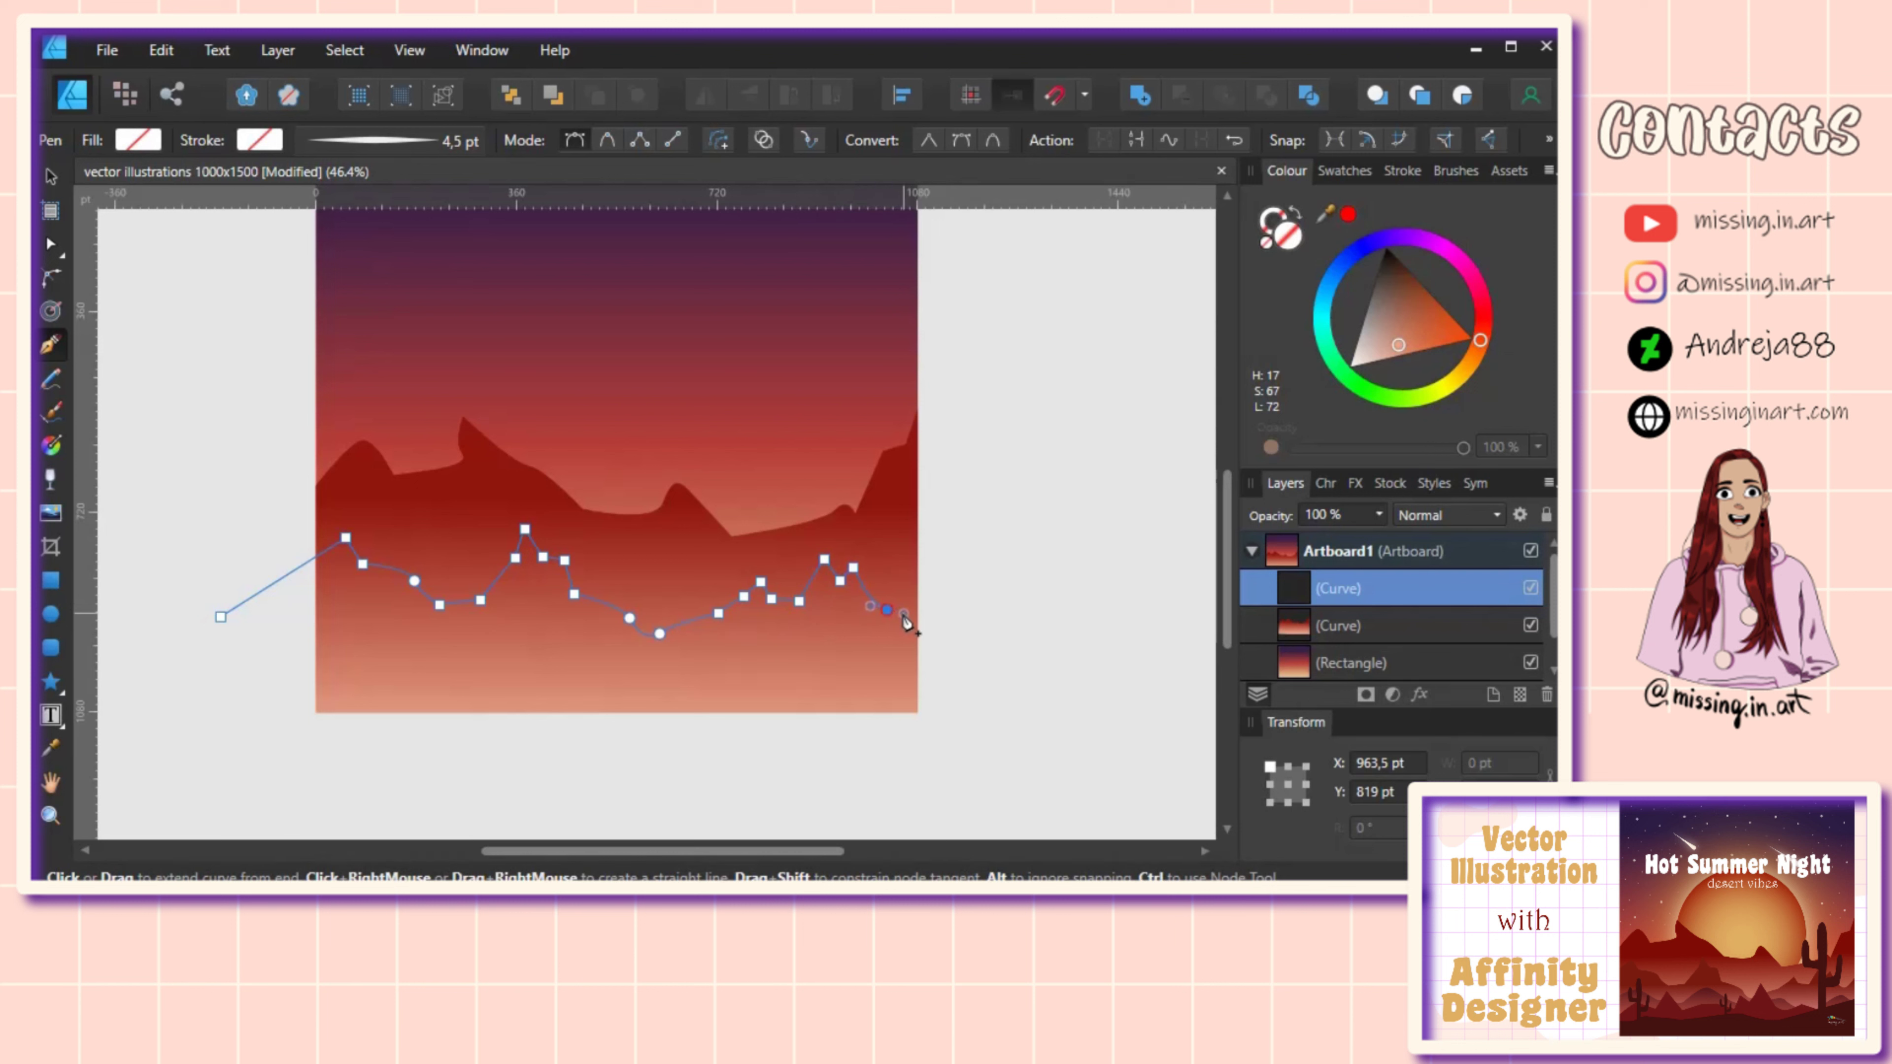
{"action": "left_click_drag", "start_coordinate": [886, 609], "coordinate": [903, 613]}
{"action": "left_click", "coordinate": [929, 558]}
{"action": "left_click", "coordinate": [942, 756]}
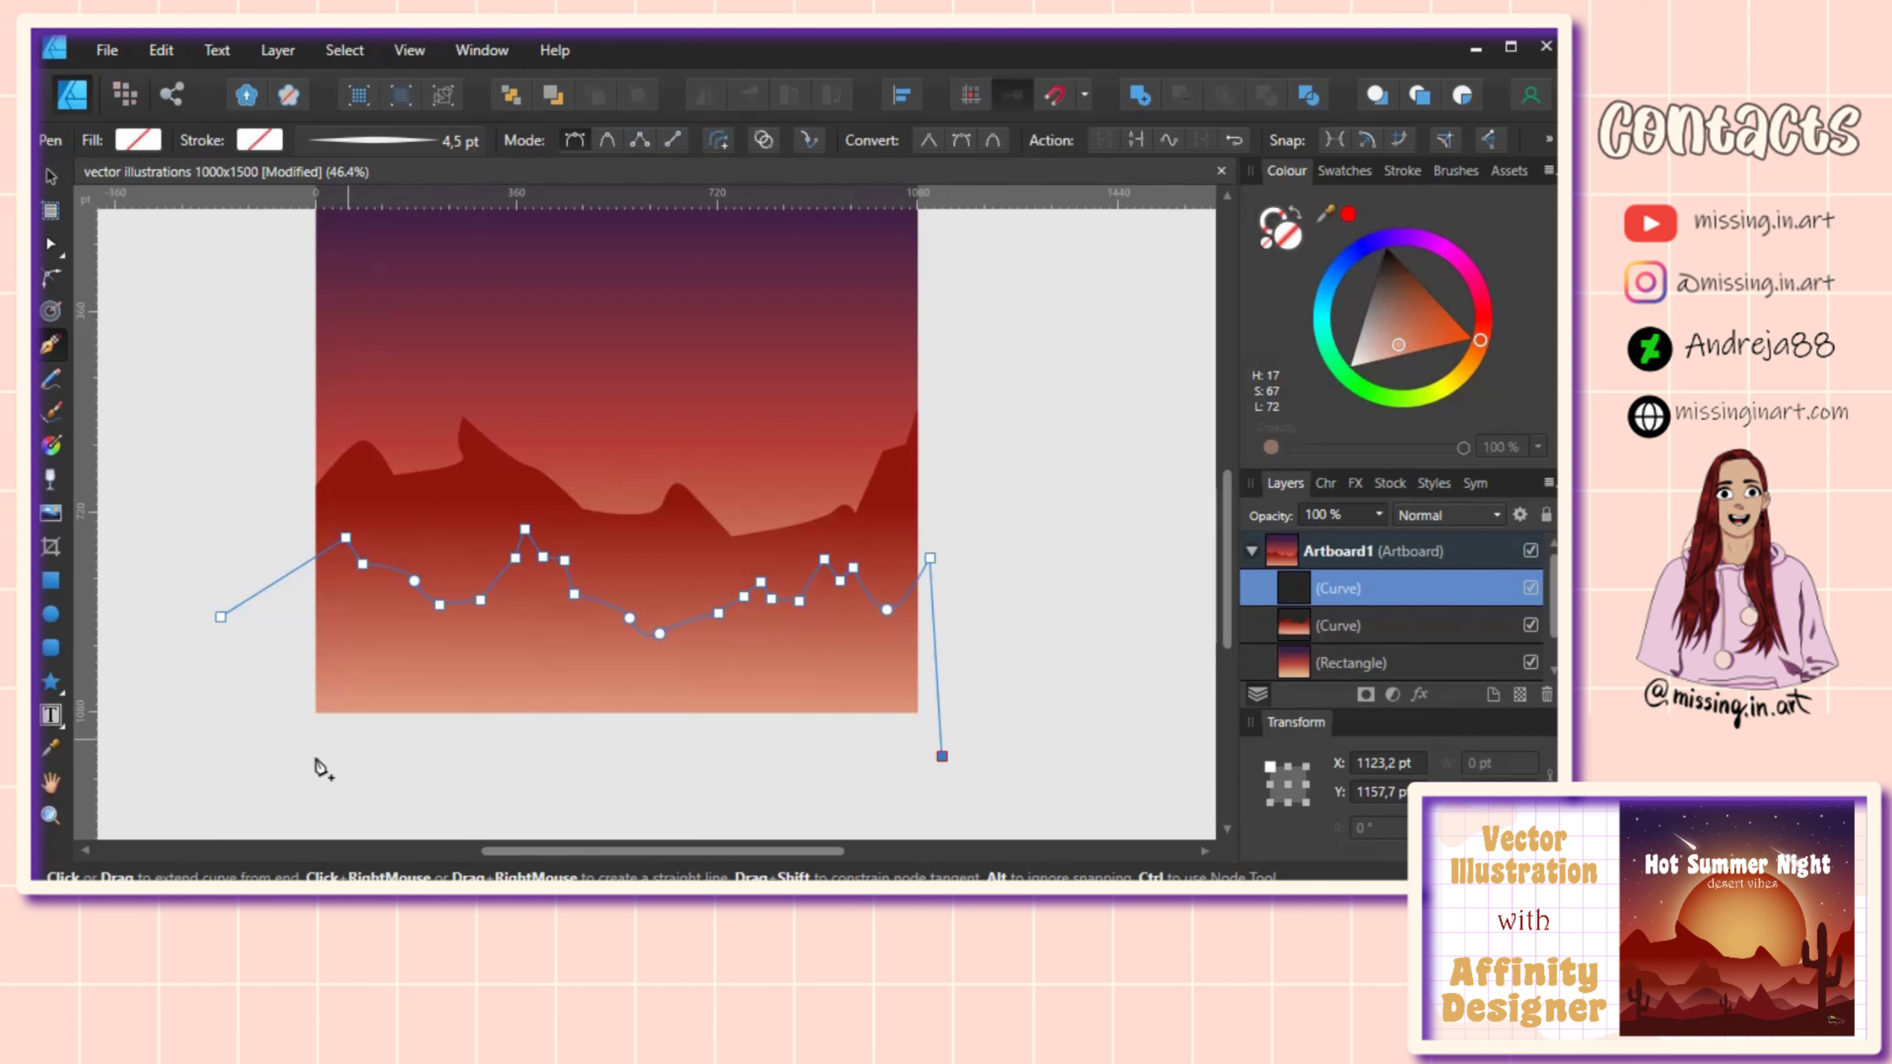
{"action": "left_click", "coordinate": [263, 744]}
{"action": "left_click", "coordinate": [220, 617]}
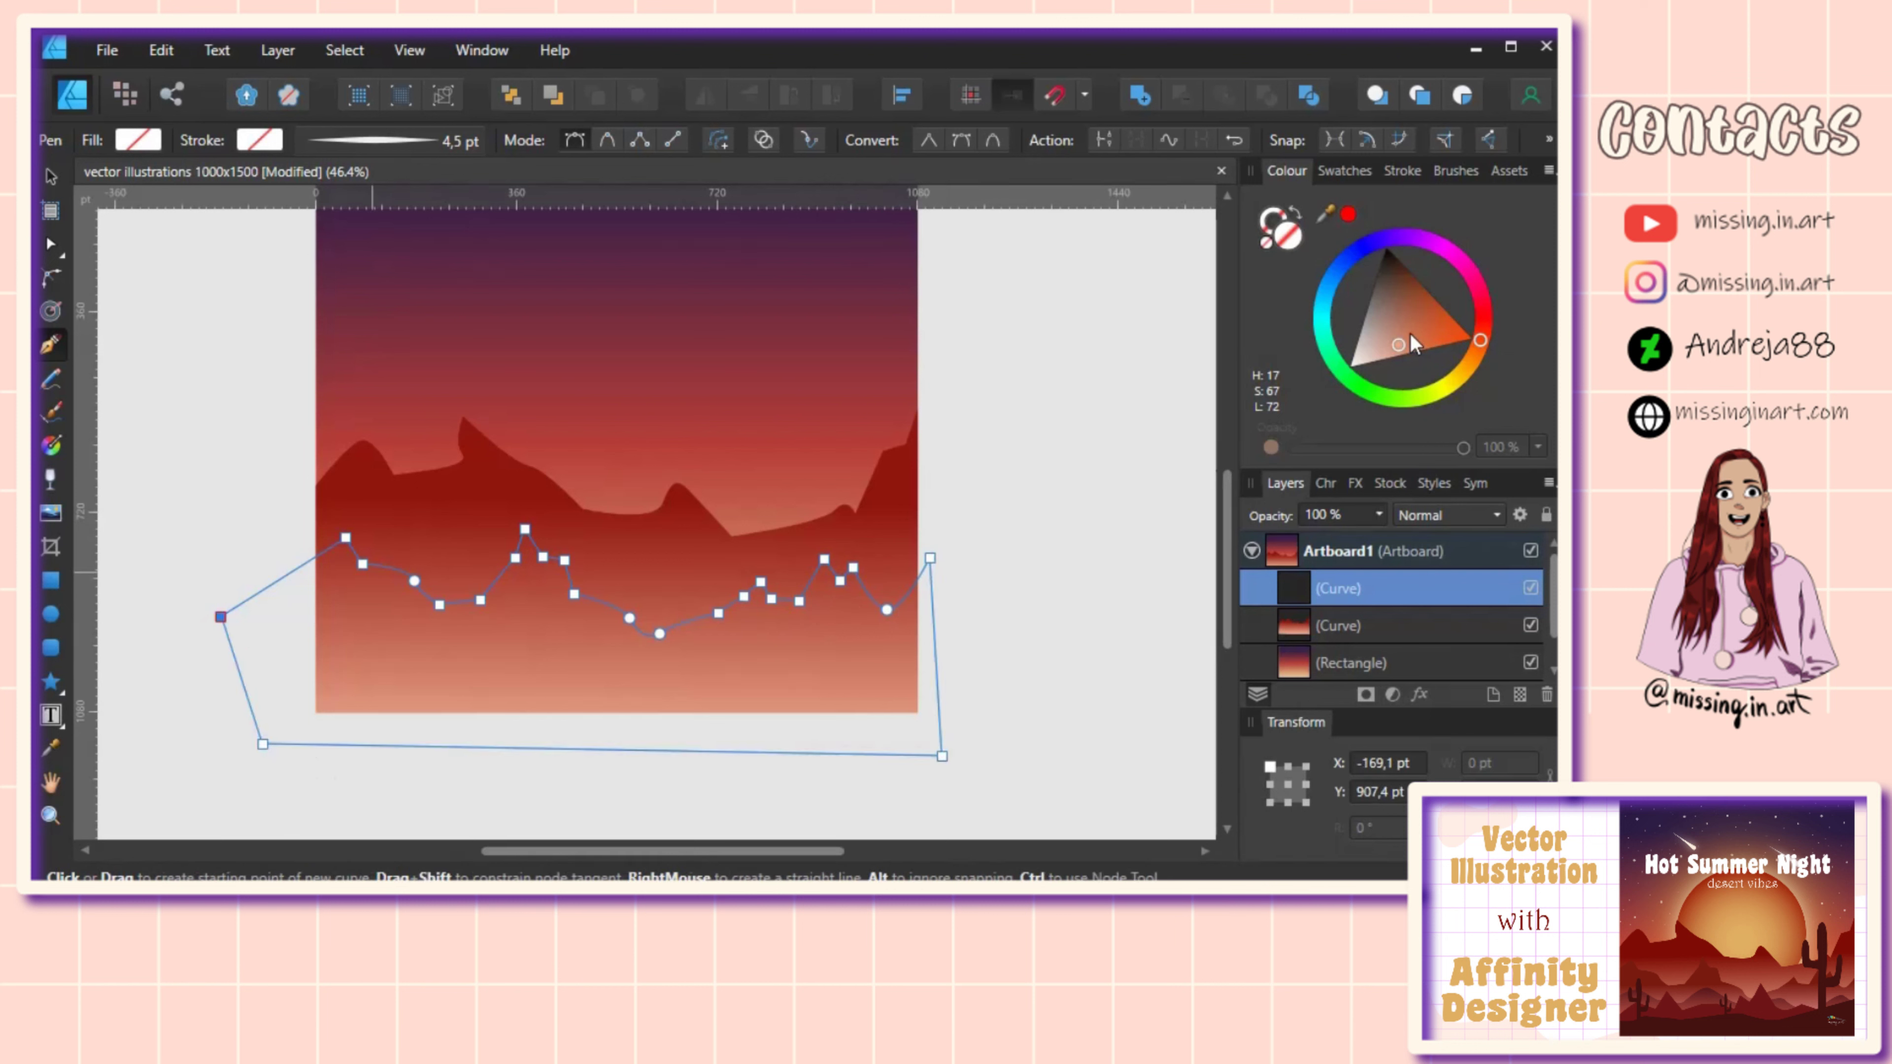
{"action": "left_click", "coordinate": [1424, 334]}
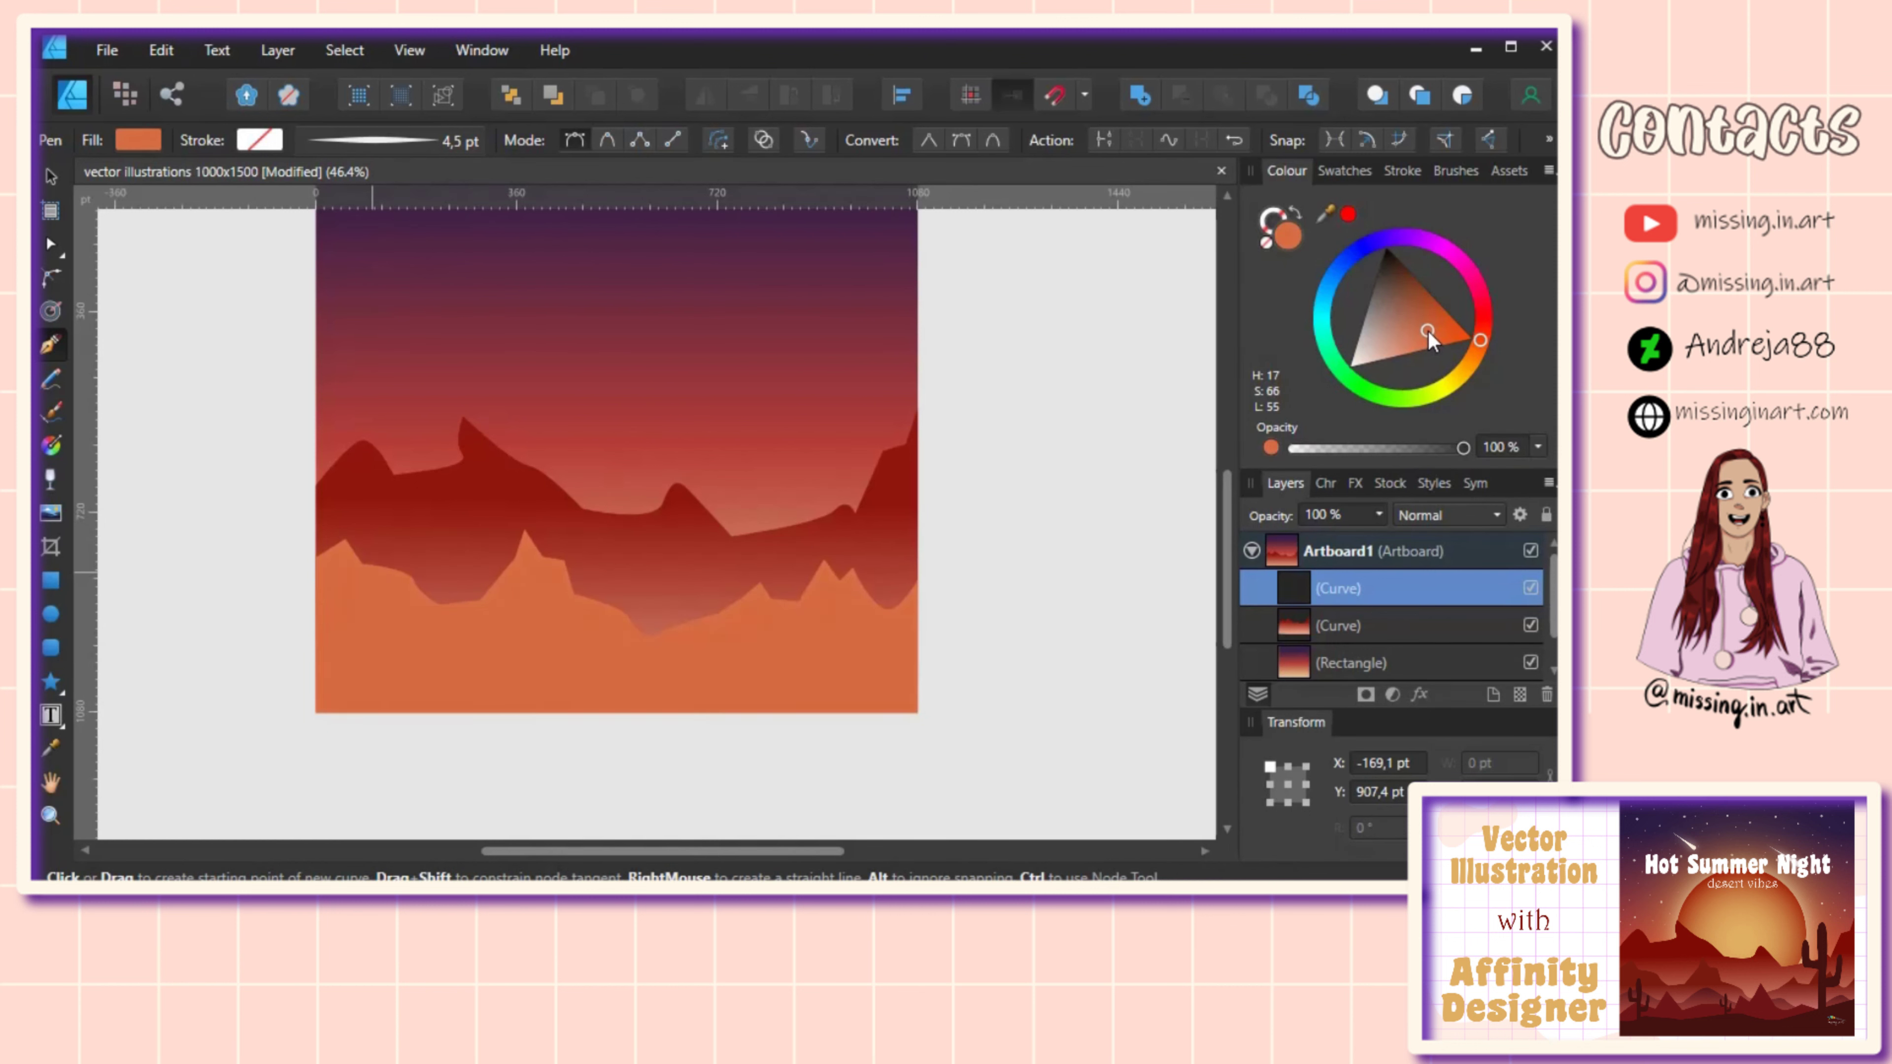
{"action": "left_click_drag", "start_coordinate": [1428, 330], "coordinate": [1429, 324]}
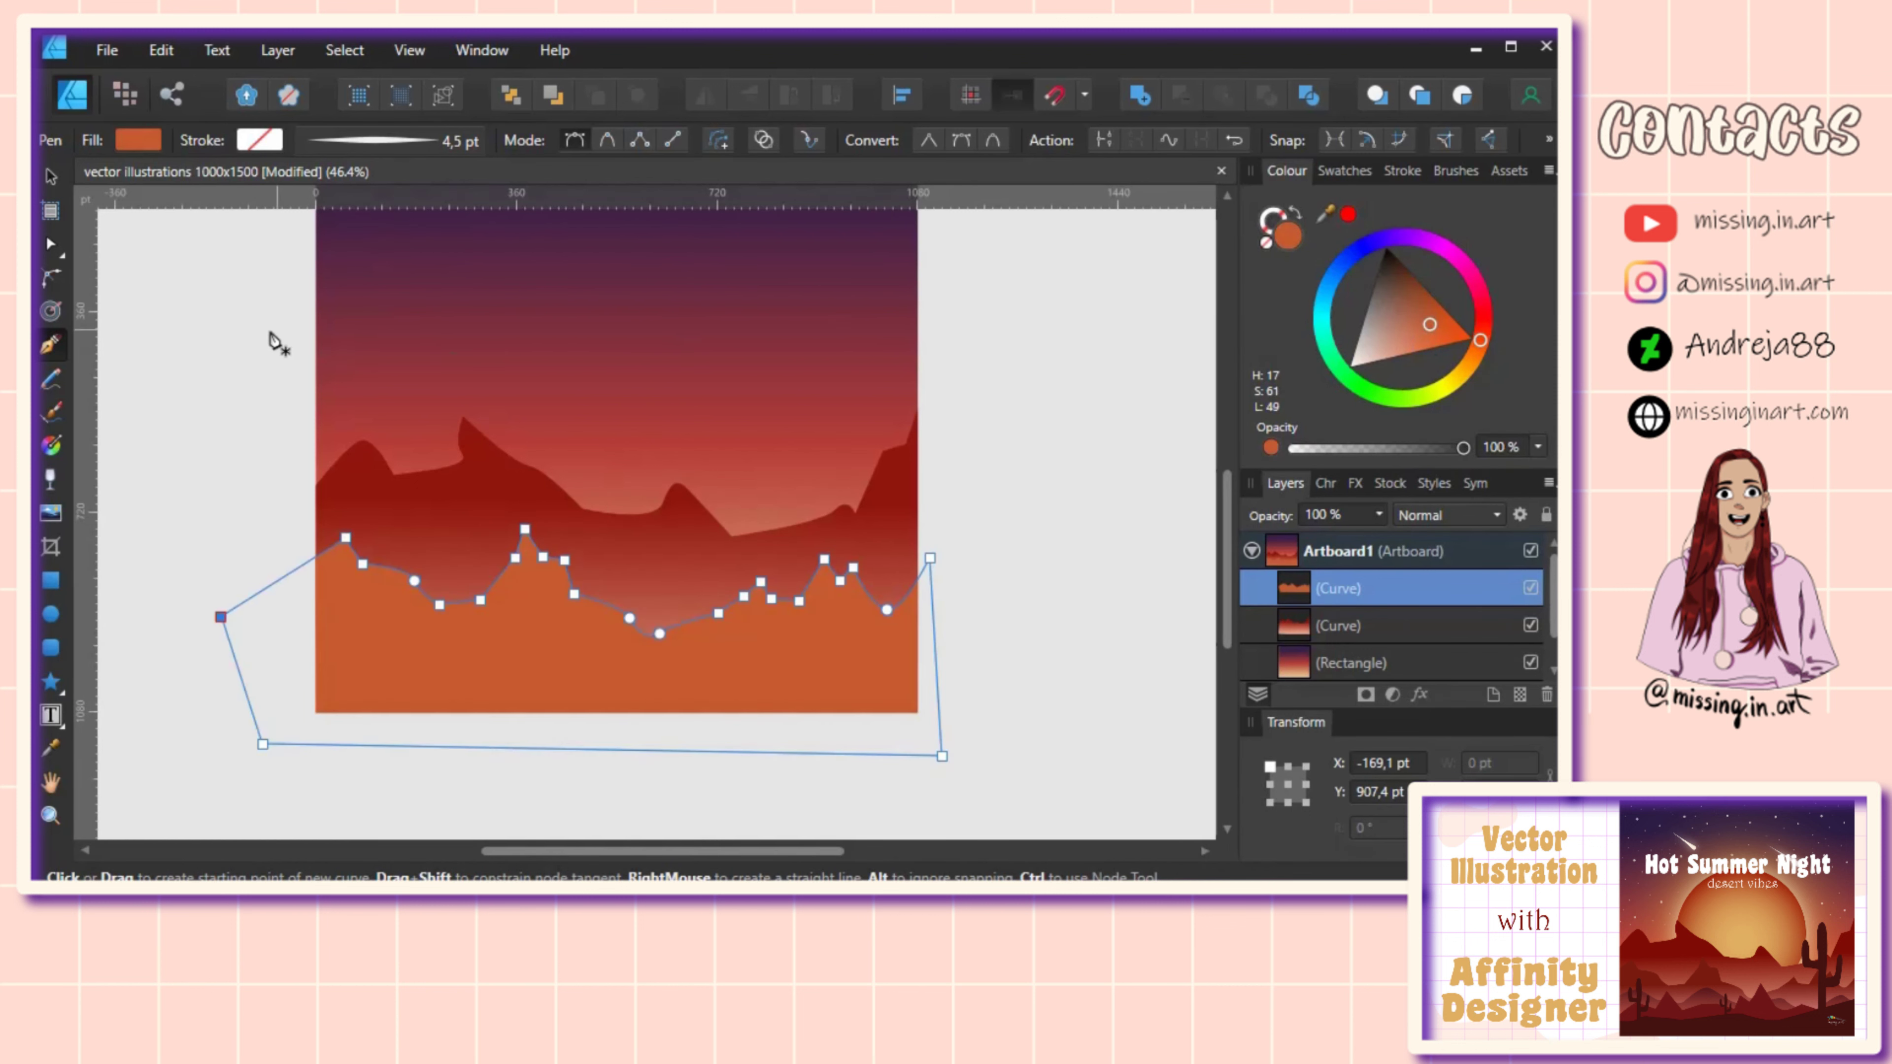
Step: Give the front mountains a vertical gradient and shift its base colour to a pinkish red
{"action": "left_click", "coordinate": [51, 445]}
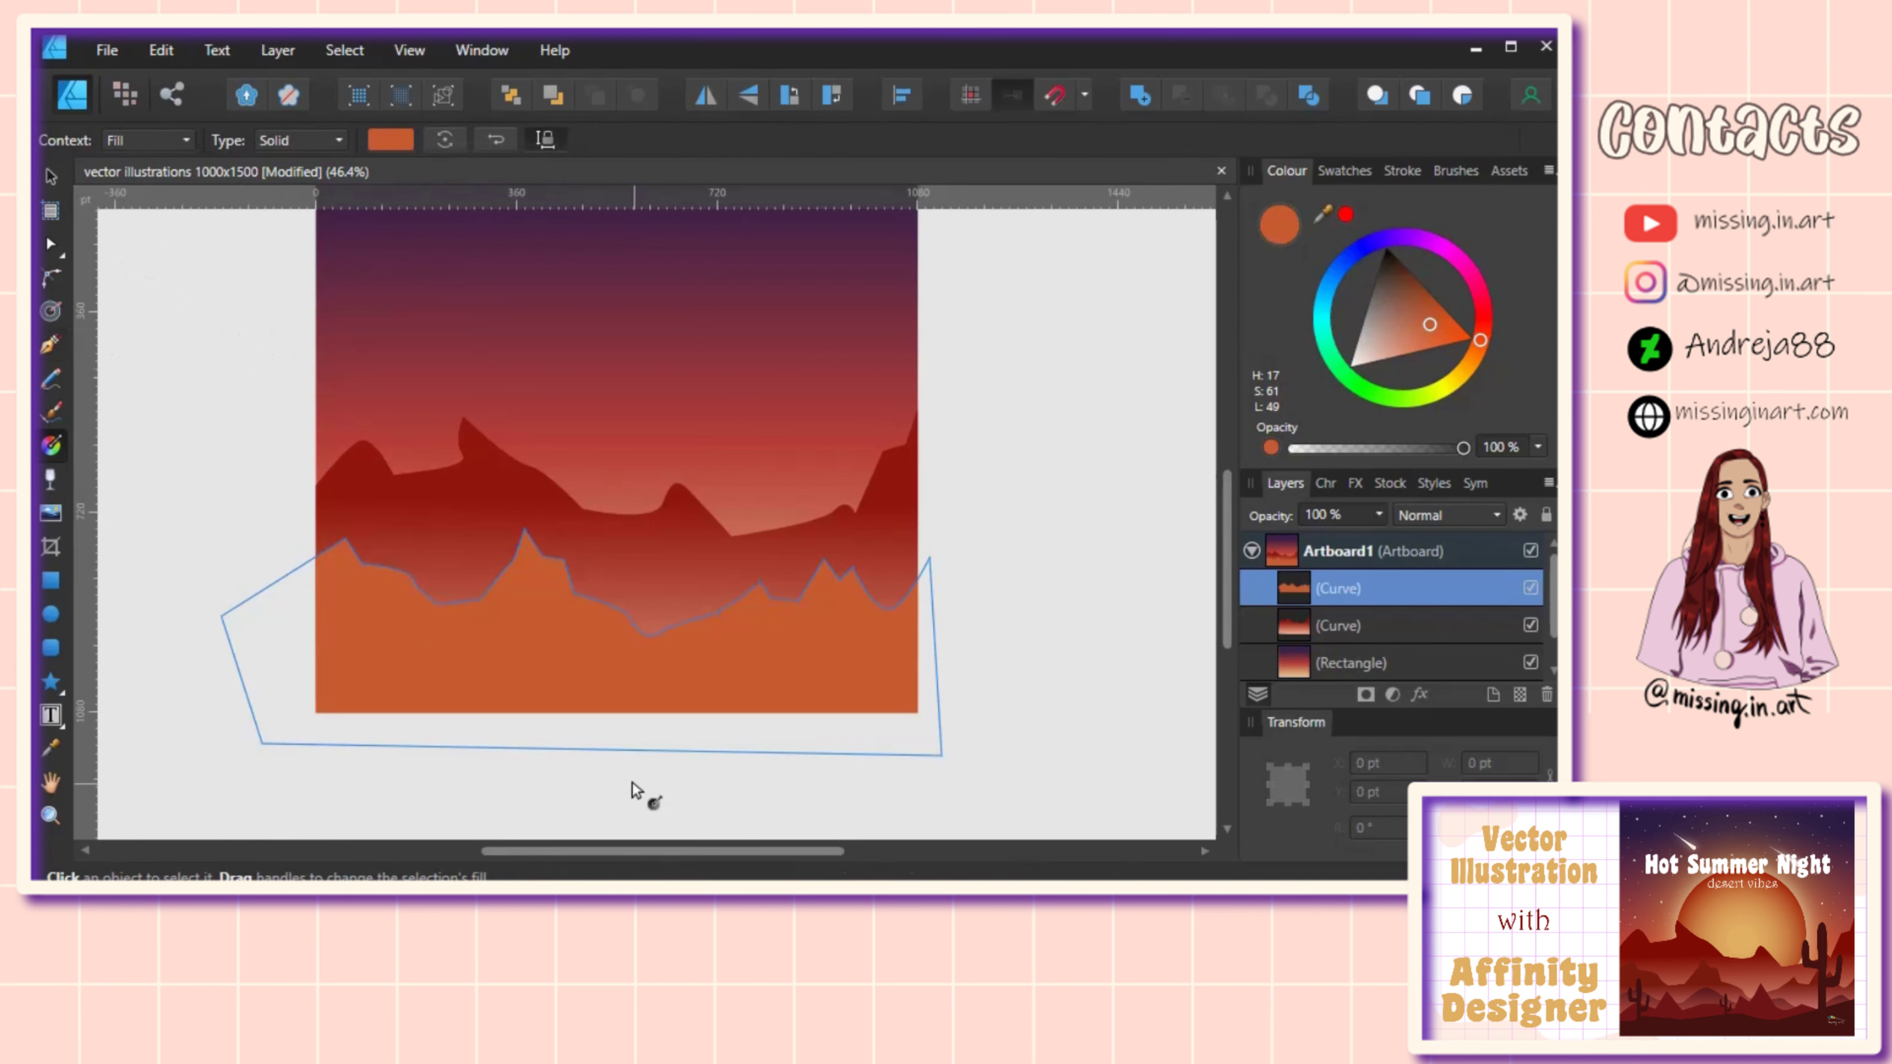
{"action": "left_click_drag", "start_coordinate": [617, 777], "coordinate": [620, 599]}
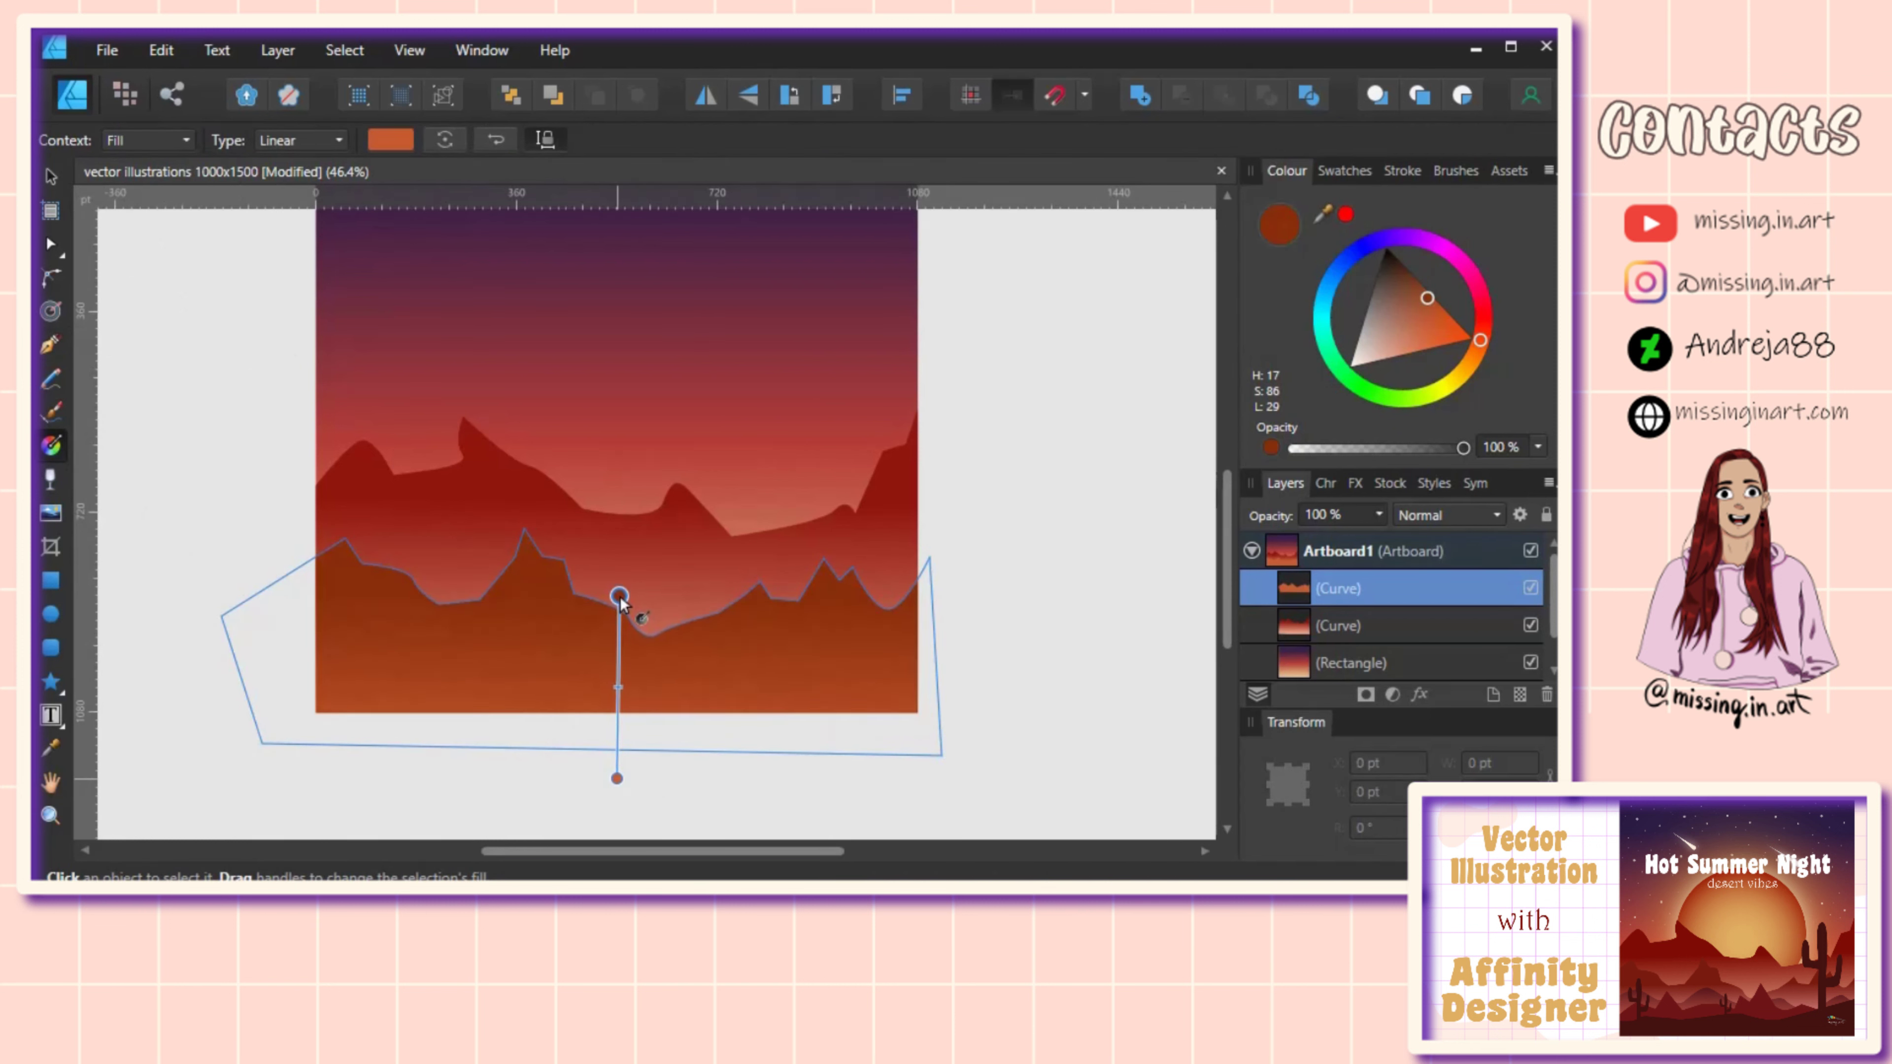
{"action": "mouse_move", "coordinate": [1477, 342]}
{"action": "left_mouse_down"}
{"action": "mouse_move", "coordinate": [1422, 301]}
{"action": "mouse_move", "coordinate": [1482, 314]}
{"action": "left_mouse_up"}
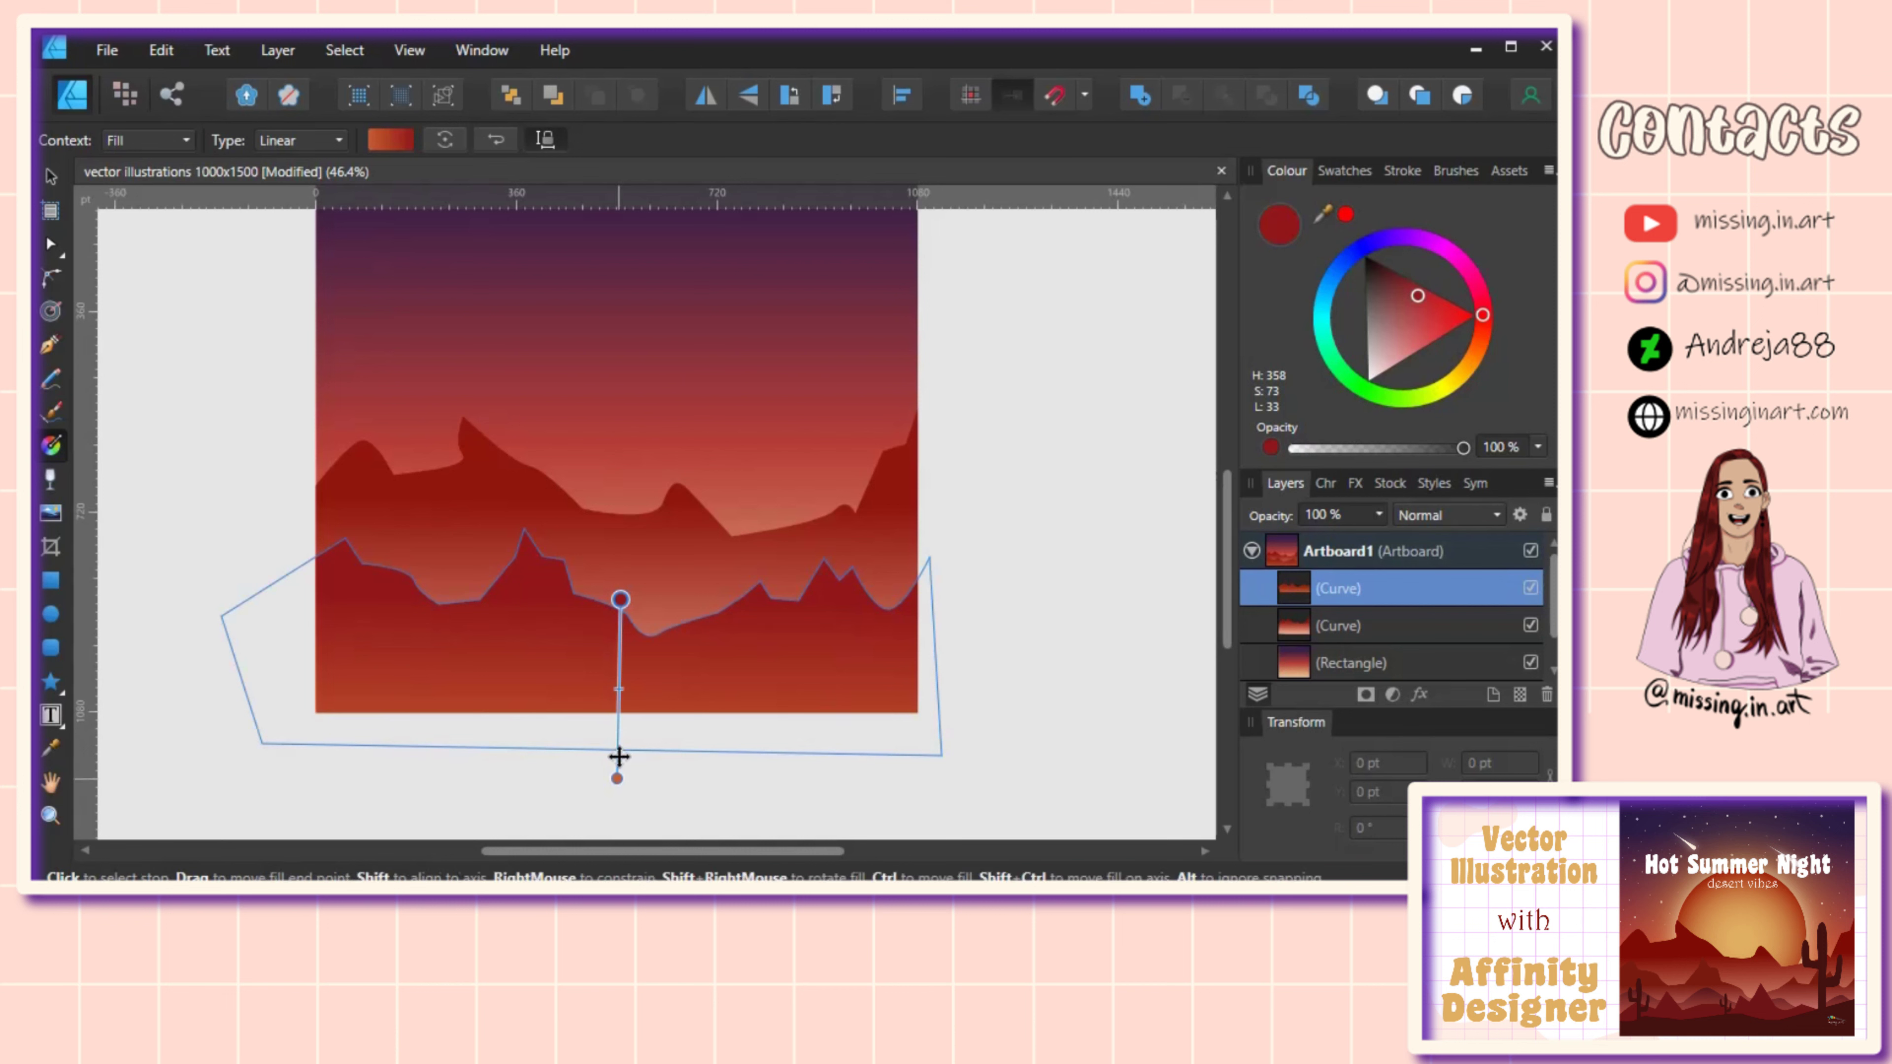
{"action": "left_click_drag", "start_coordinate": [617, 778], "coordinate": [617, 728]}
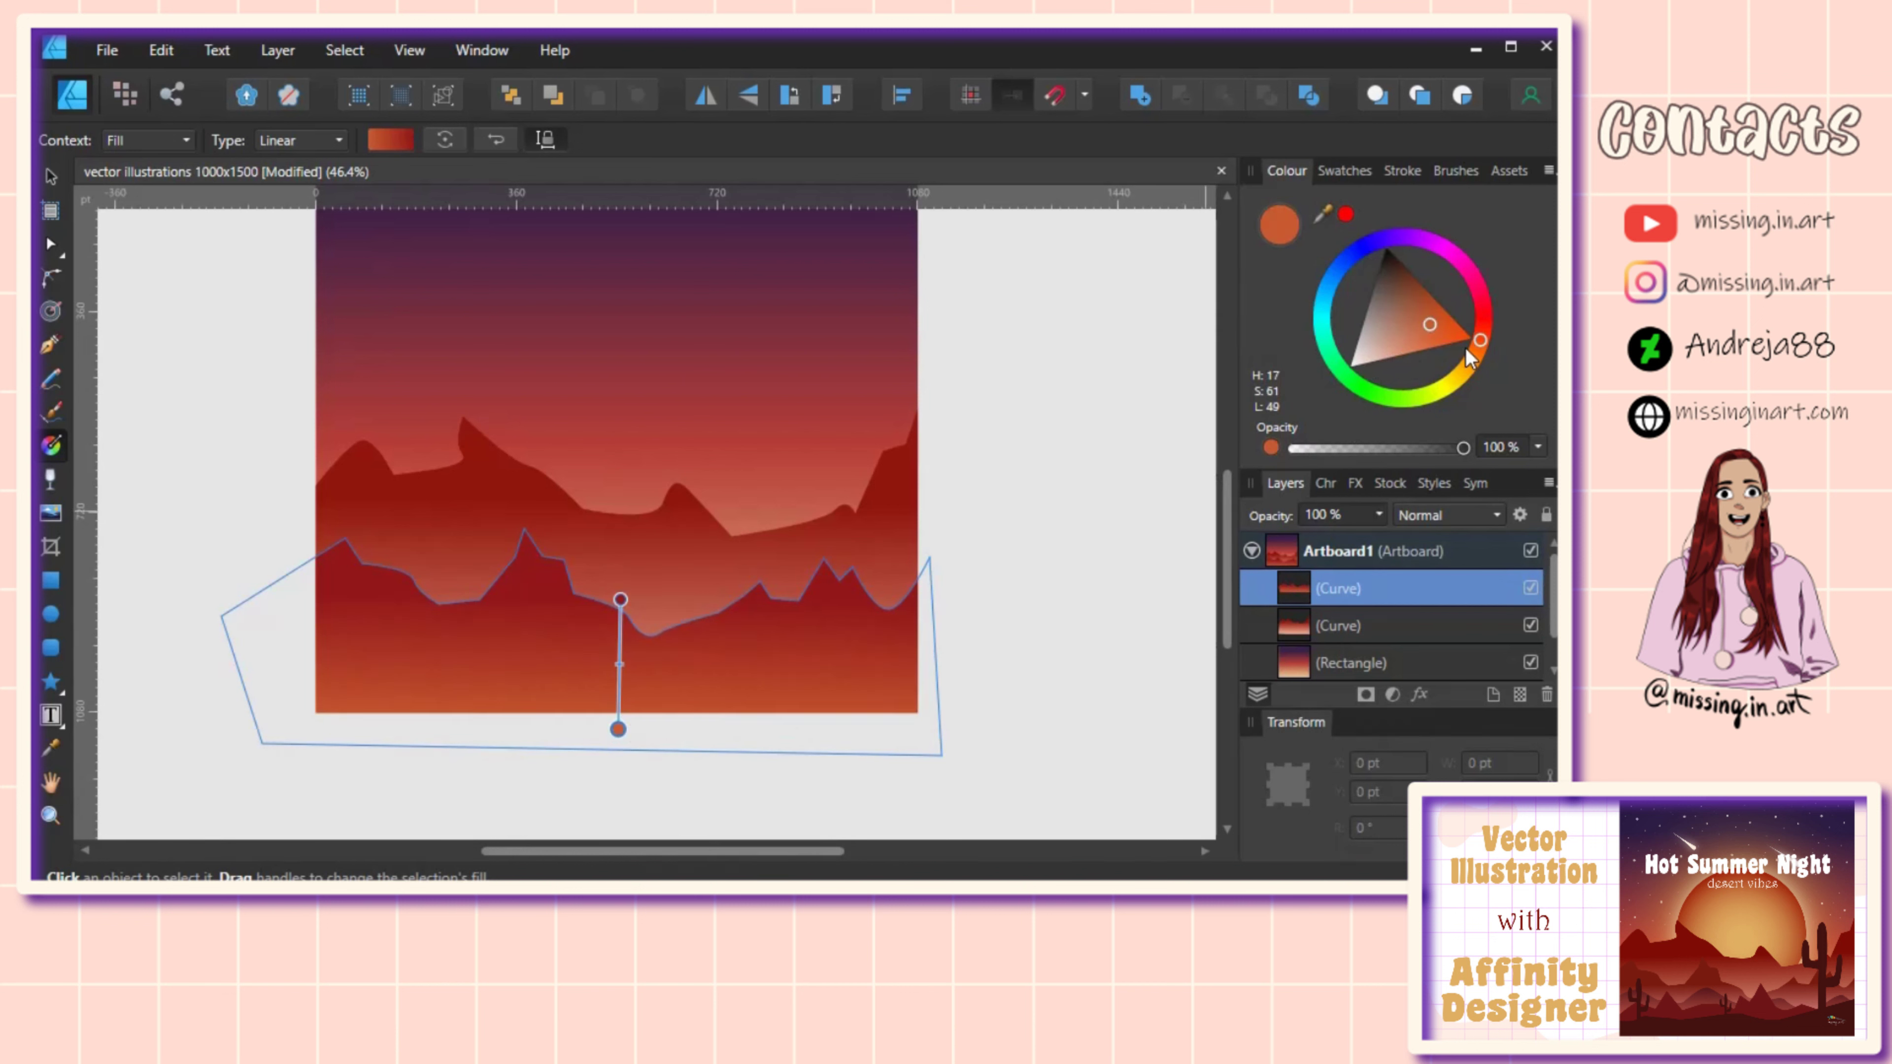
{"action": "left_click_drag", "start_coordinate": [1466, 347], "coordinate": [1389, 342]}
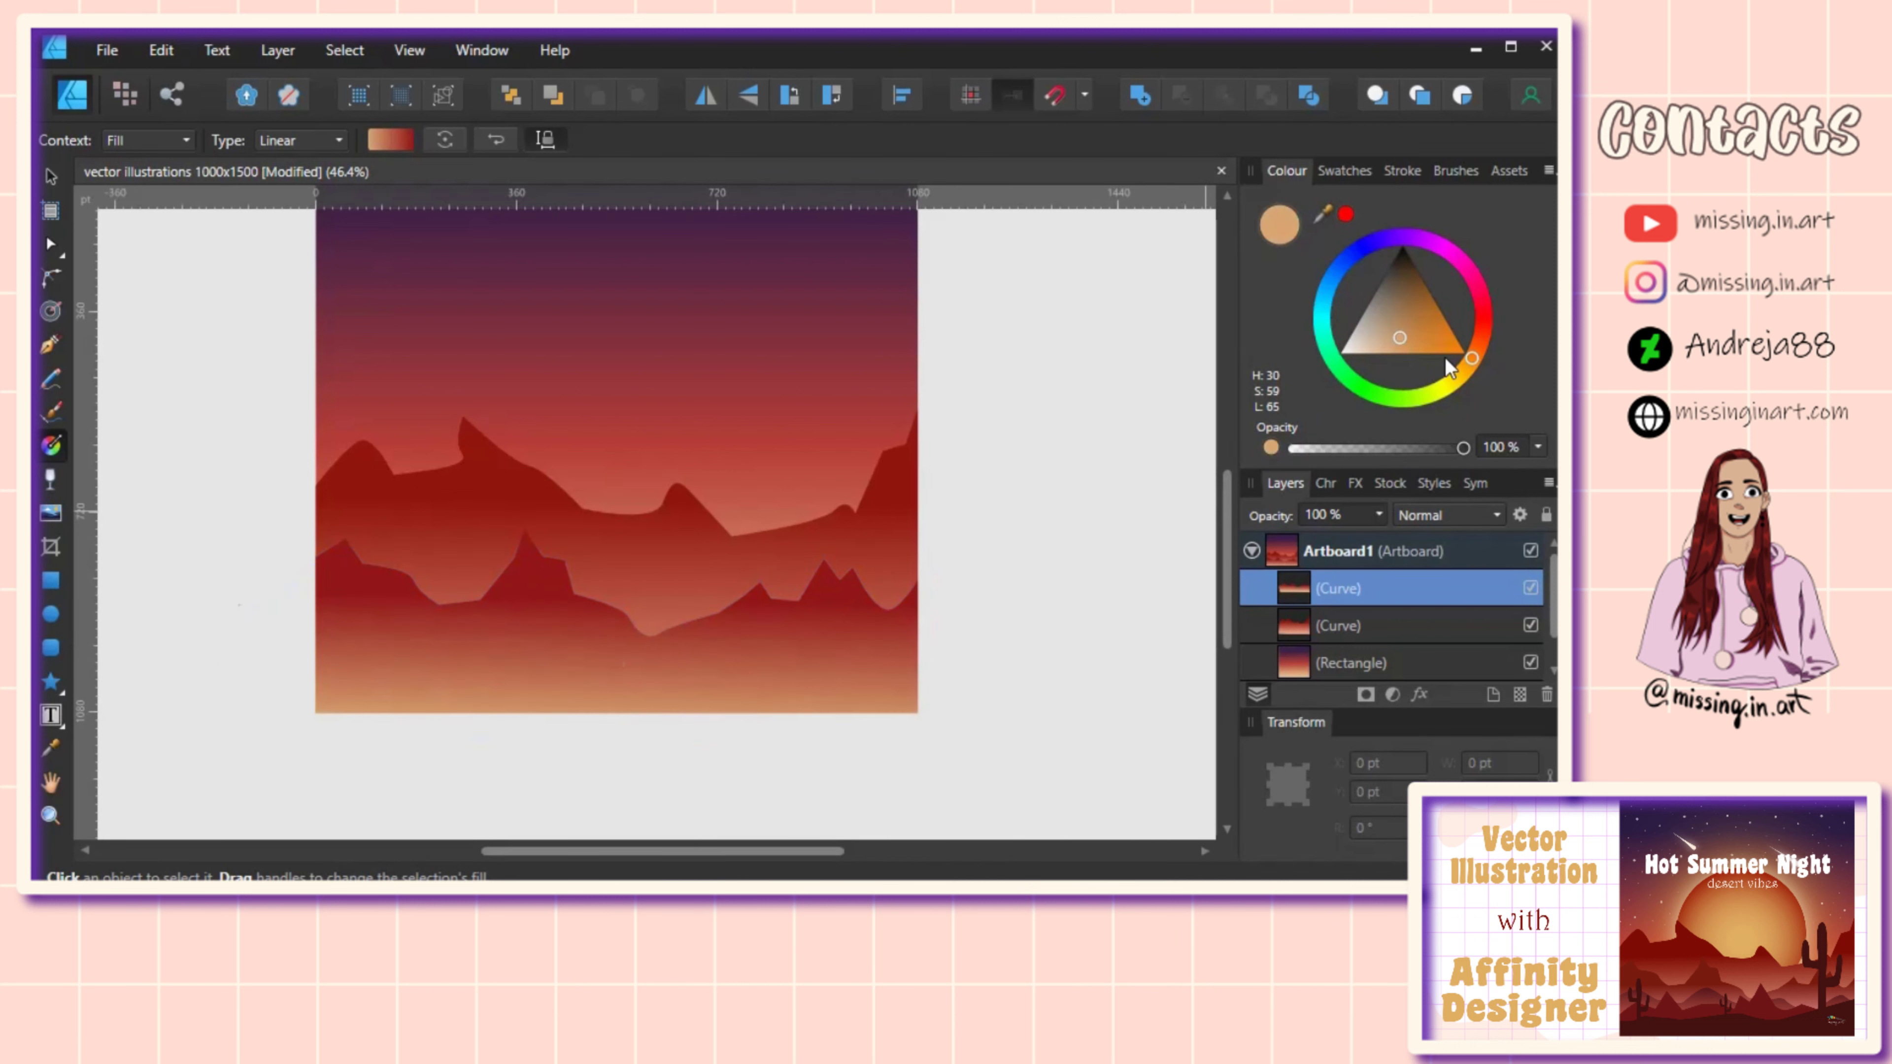
{"action": "mouse_move", "coordinate": [1479, 348]}
{"action": "left_mouse_down"}
{"action": "mouse_move", "coordinate": [1483, 318]}
{"action": "mouse_move", "coordinate": [1400, 344]}
{"action": "left_mouse_up"}
{"action": "left_click", "coordinate": [1404, 337]}
{"action": "left_click", "coordinate": [1402, 343]}
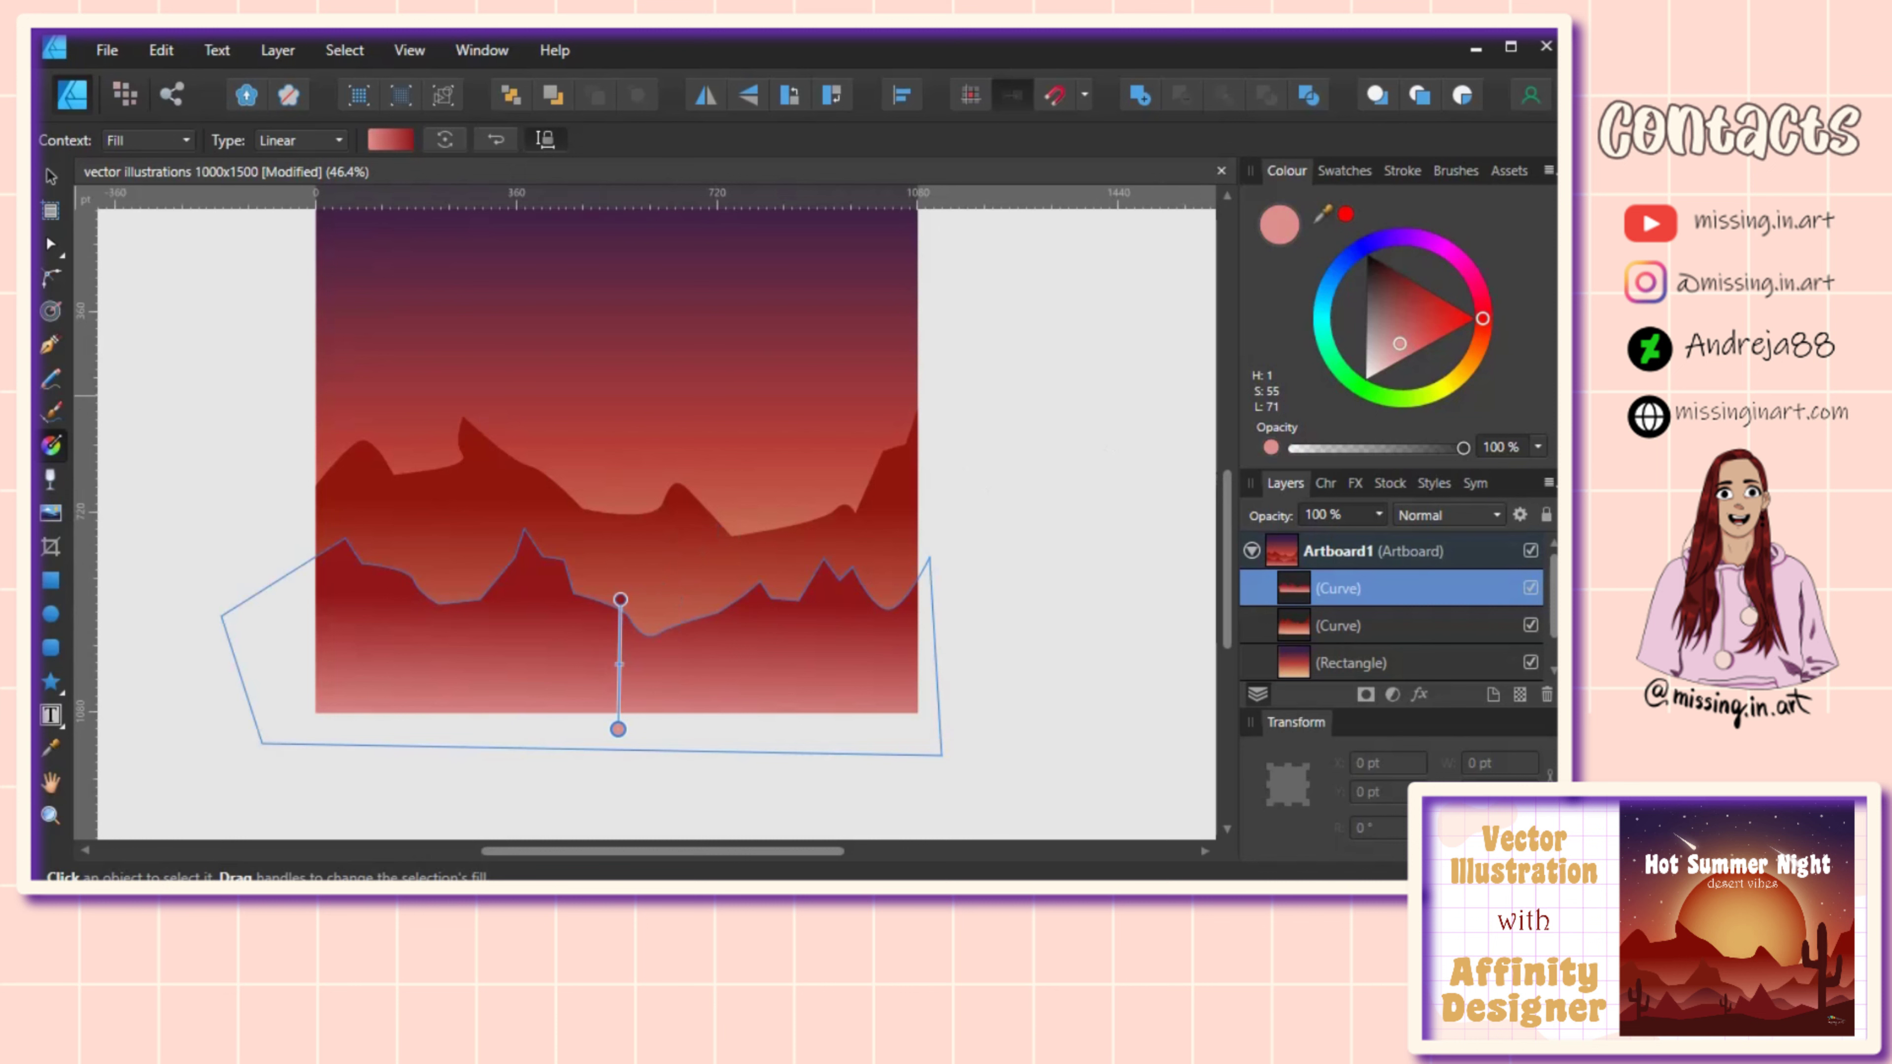
Step: Nudge the lower mountain range up slightly
{"action": "left_click", "coordinate": [51, 178]}
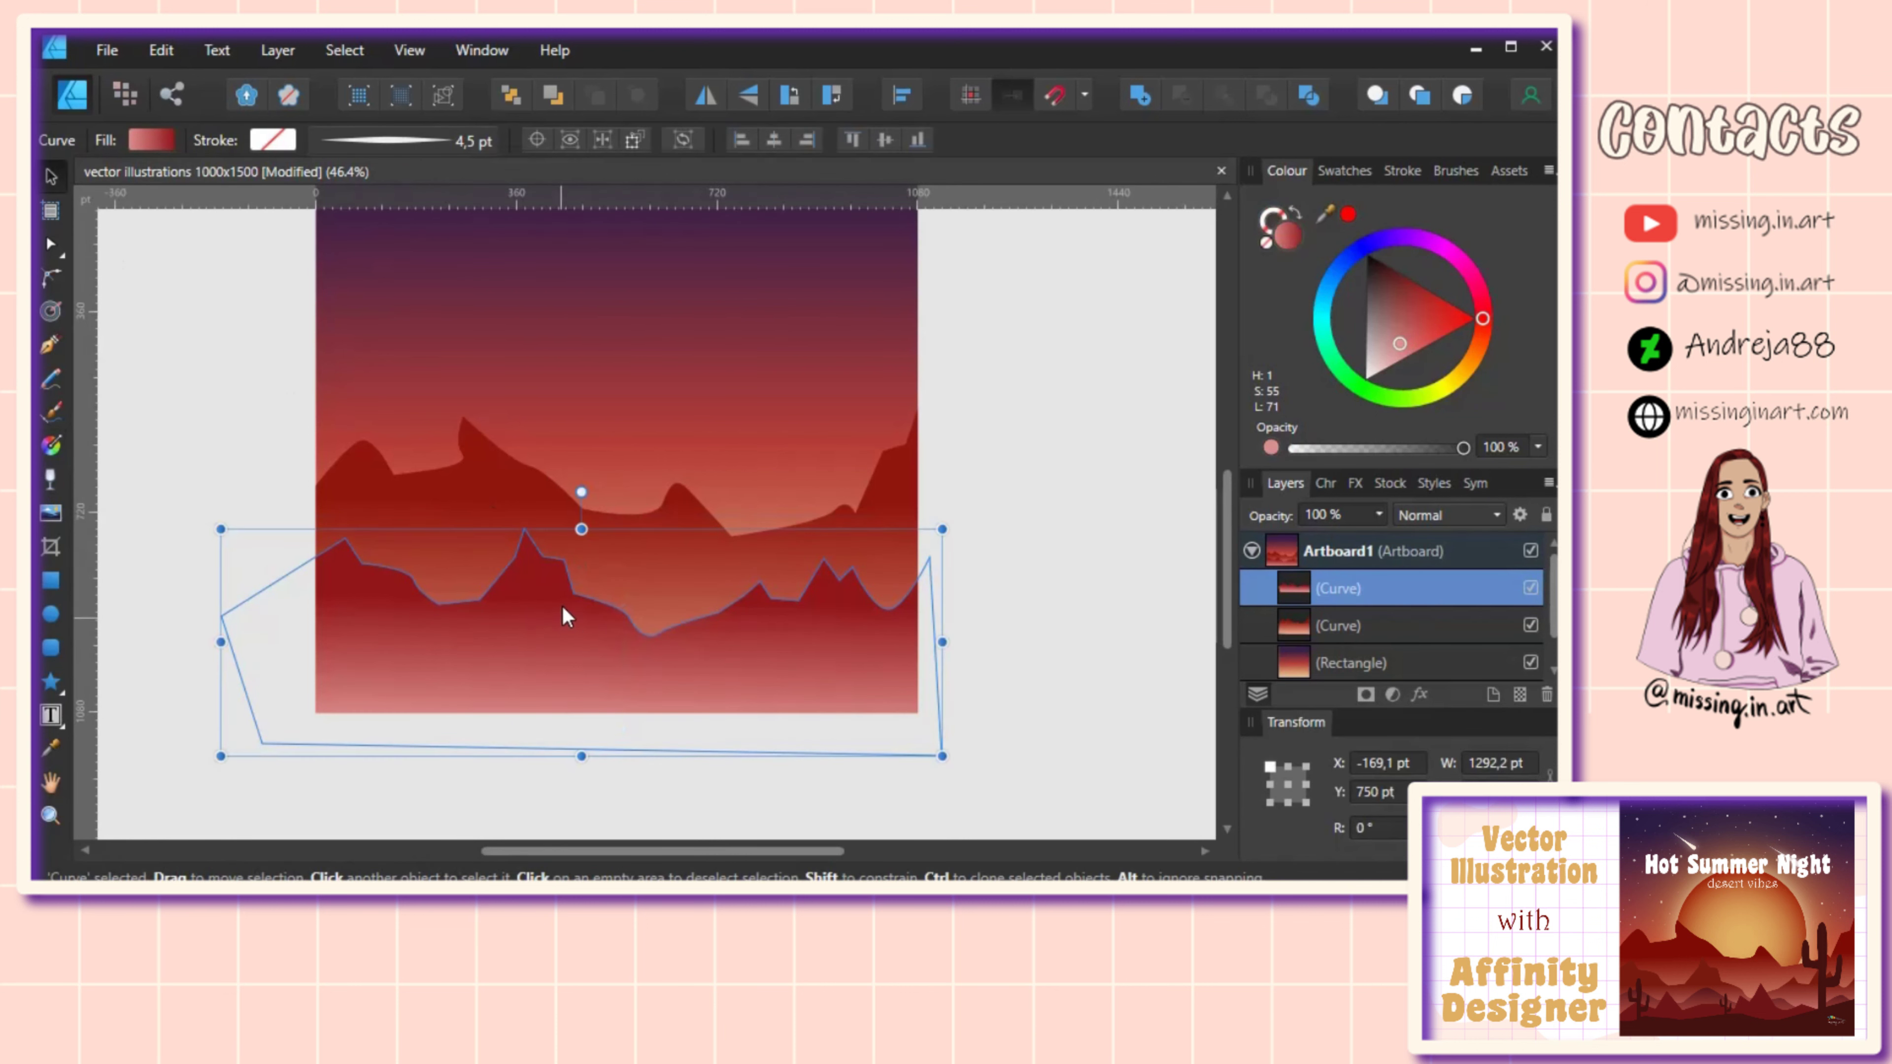
{"action": "left_click_drag", "start_coordinate": [562, 596], "coordinate": [584, 681]}
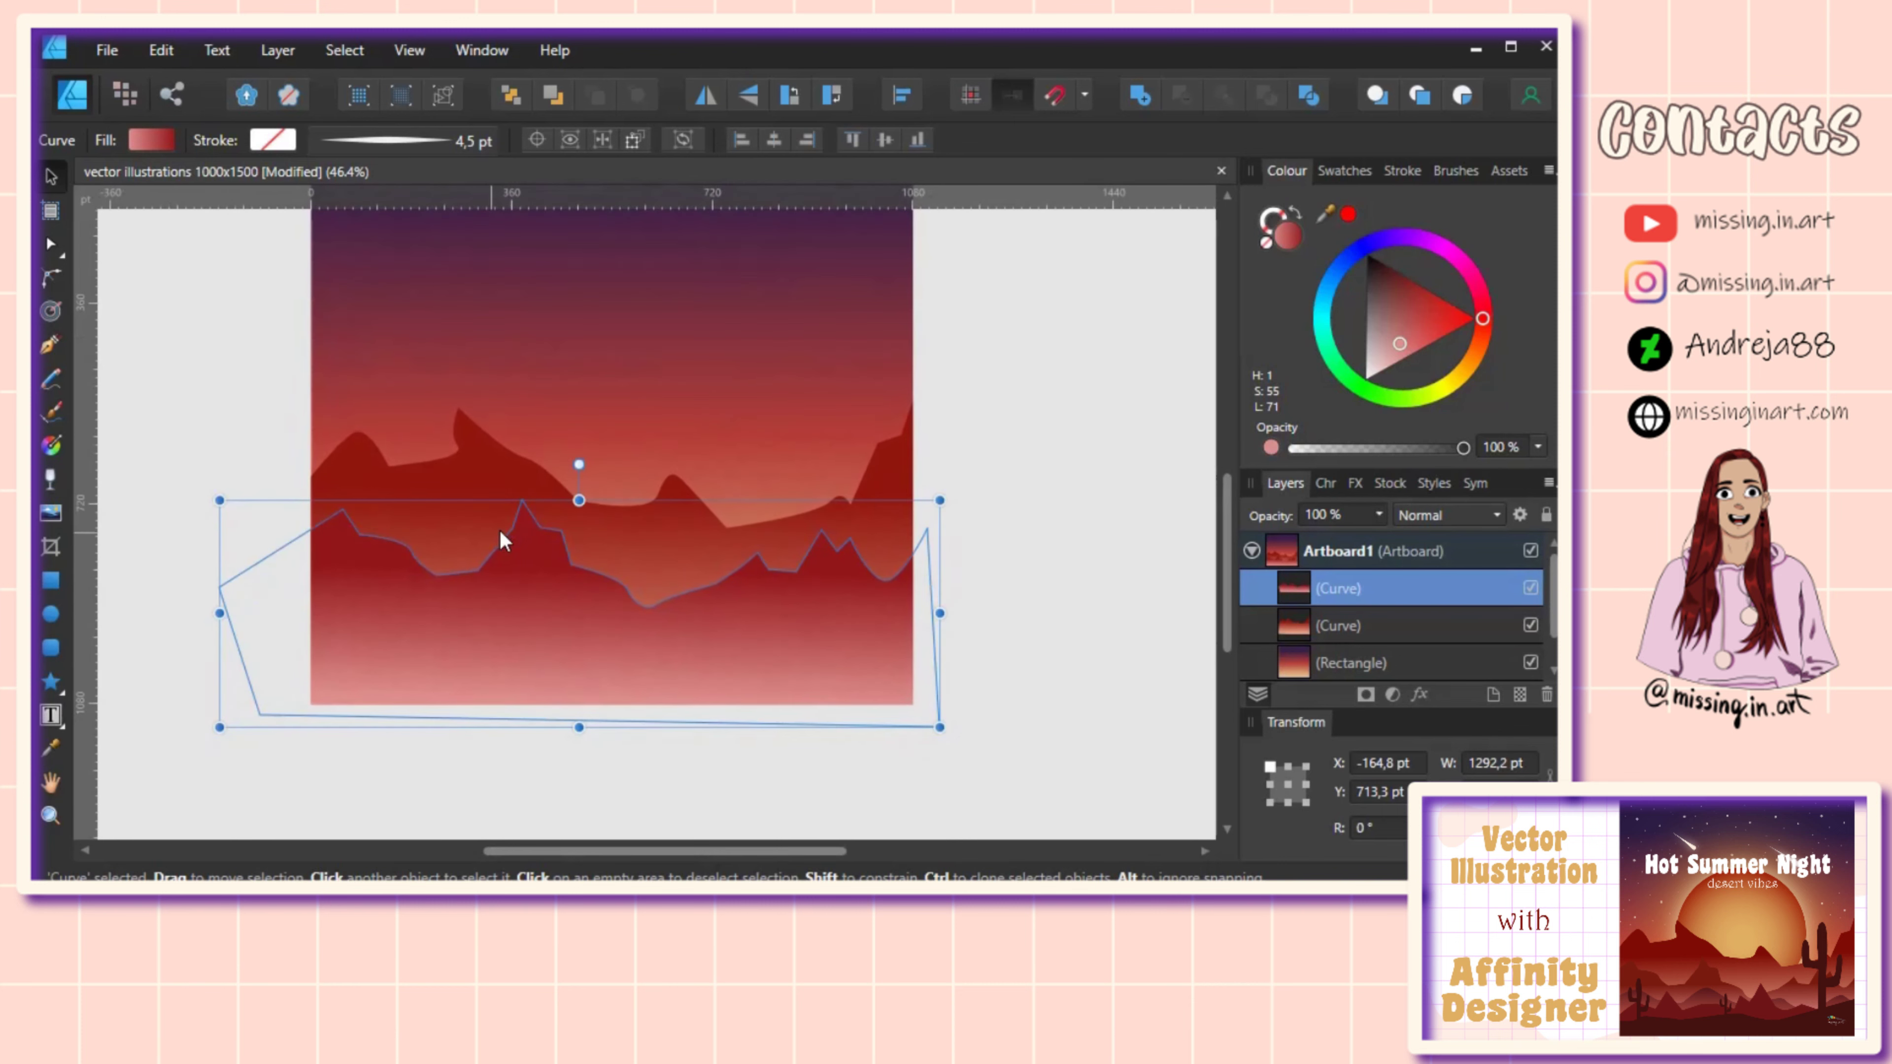
{"action": "left_click", "coordinate": [49, 345]}
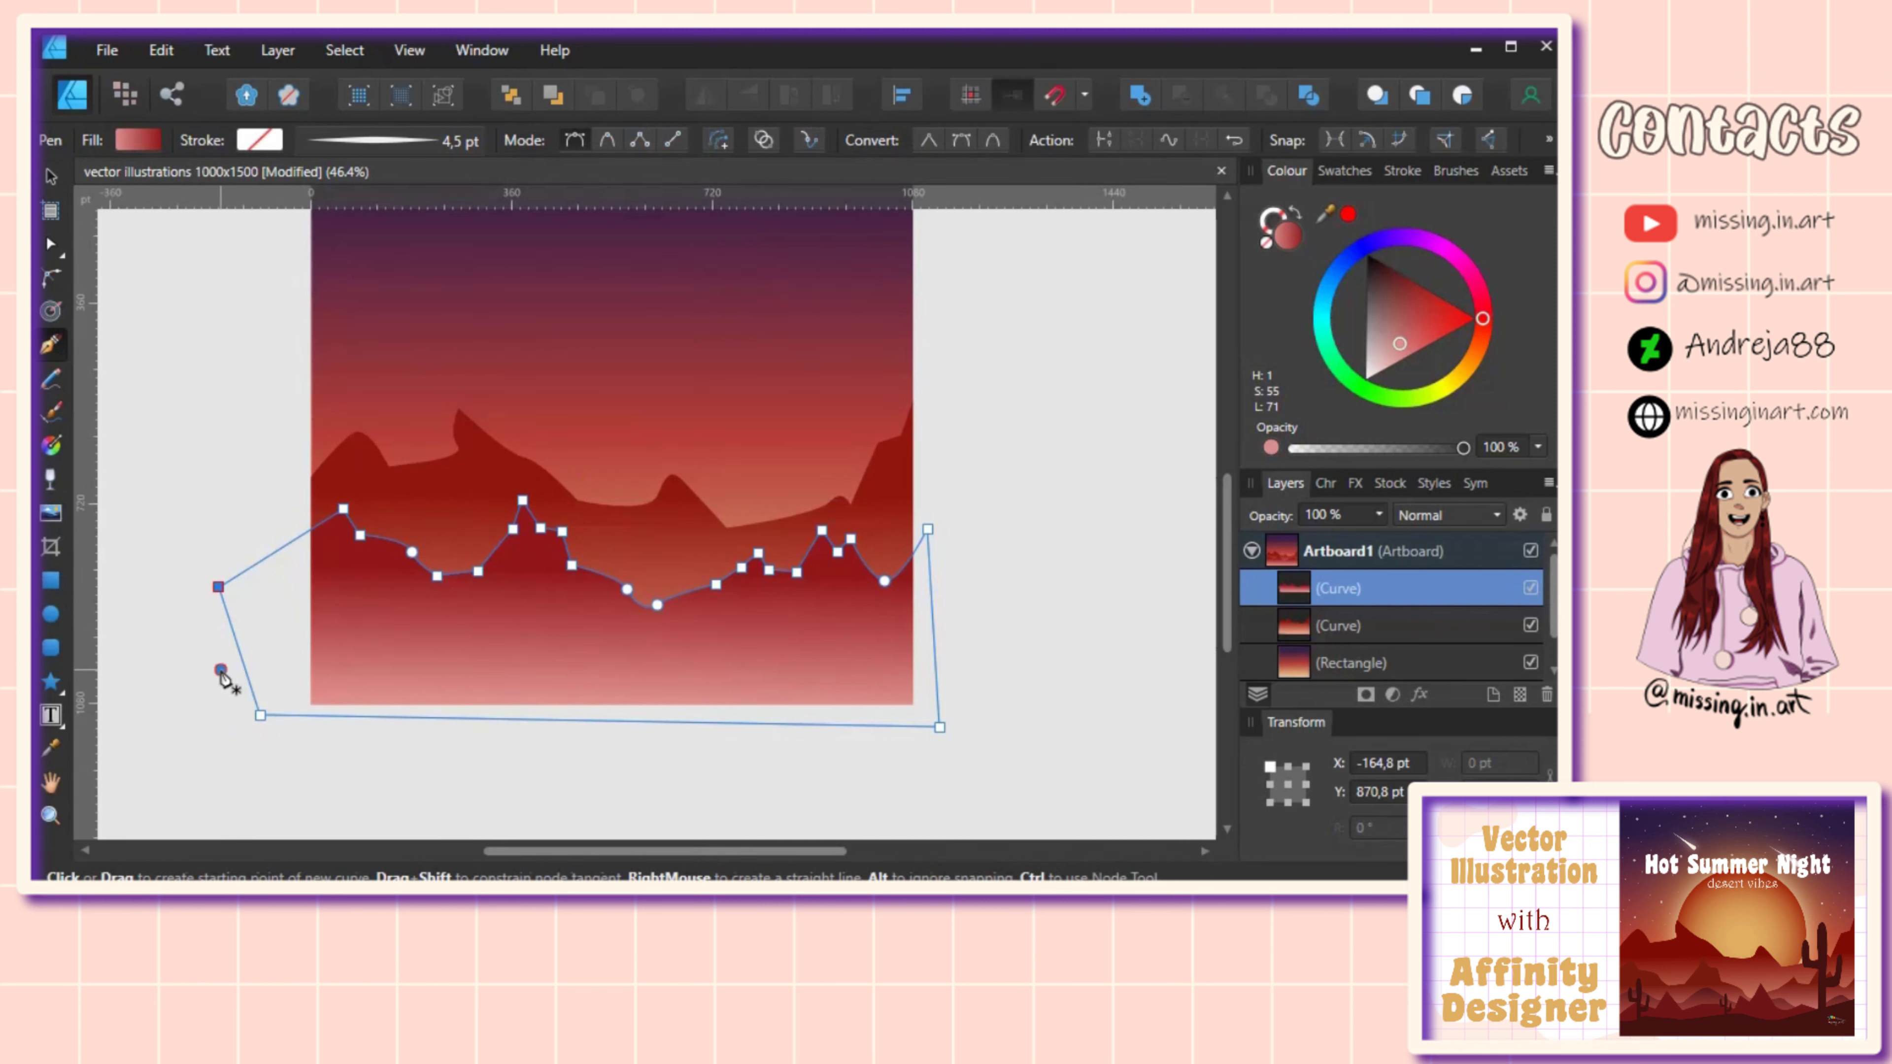
Step: Pen-draw a rolling hill's wavy top edge from left of the artboard toward the right
{"action": "left_click", "coordinate": [220, 669]}
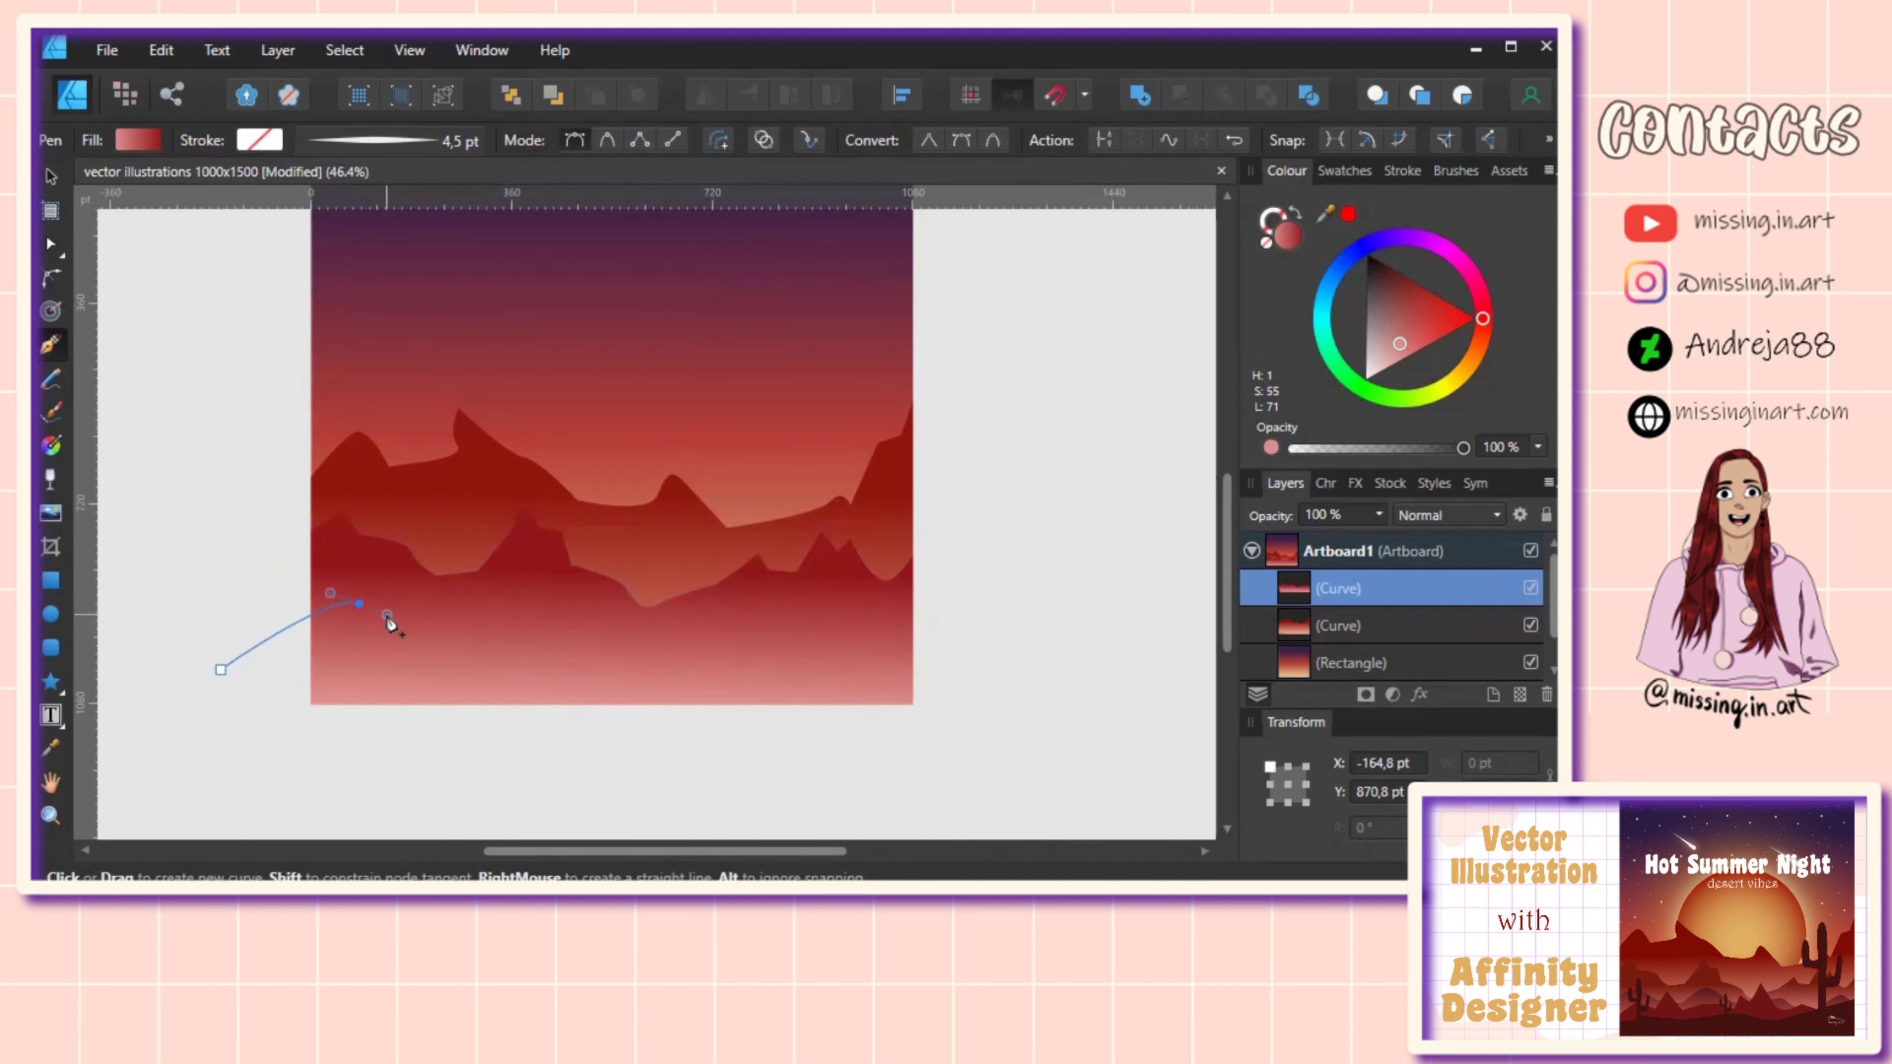
{"action": "left_click", "coordinate": [415, 630]}
{"action": "left_click", "coordinate": [473, 633]}
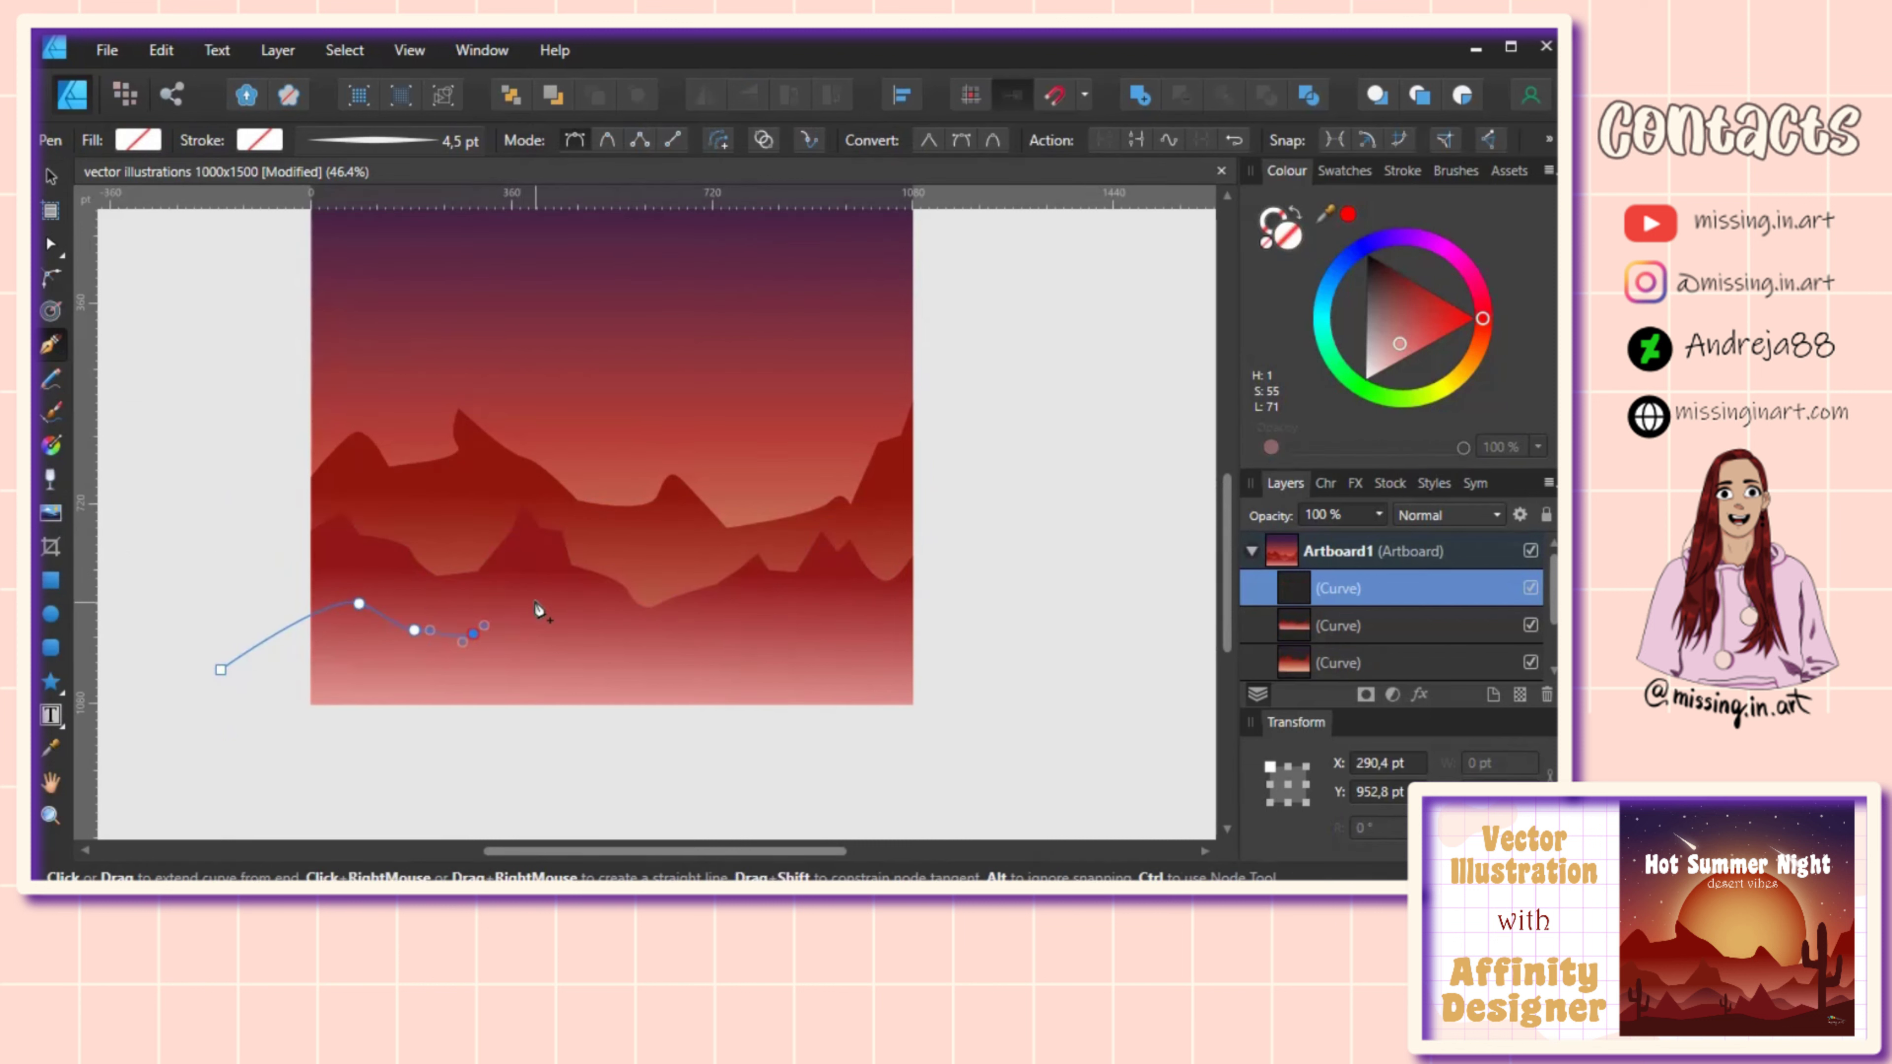
{"action": "left_click", "coordinate": [538, 599]}
{"action": "left_click", "coordinate": [608, 638]}
{"action": "left_click_drag", "start_coordinate": [668, 639], "coordinate": [743, 641]}
{"action": "left_click_drag", "start_coordinate": [810, 654], "coordinate": [830, 643]}
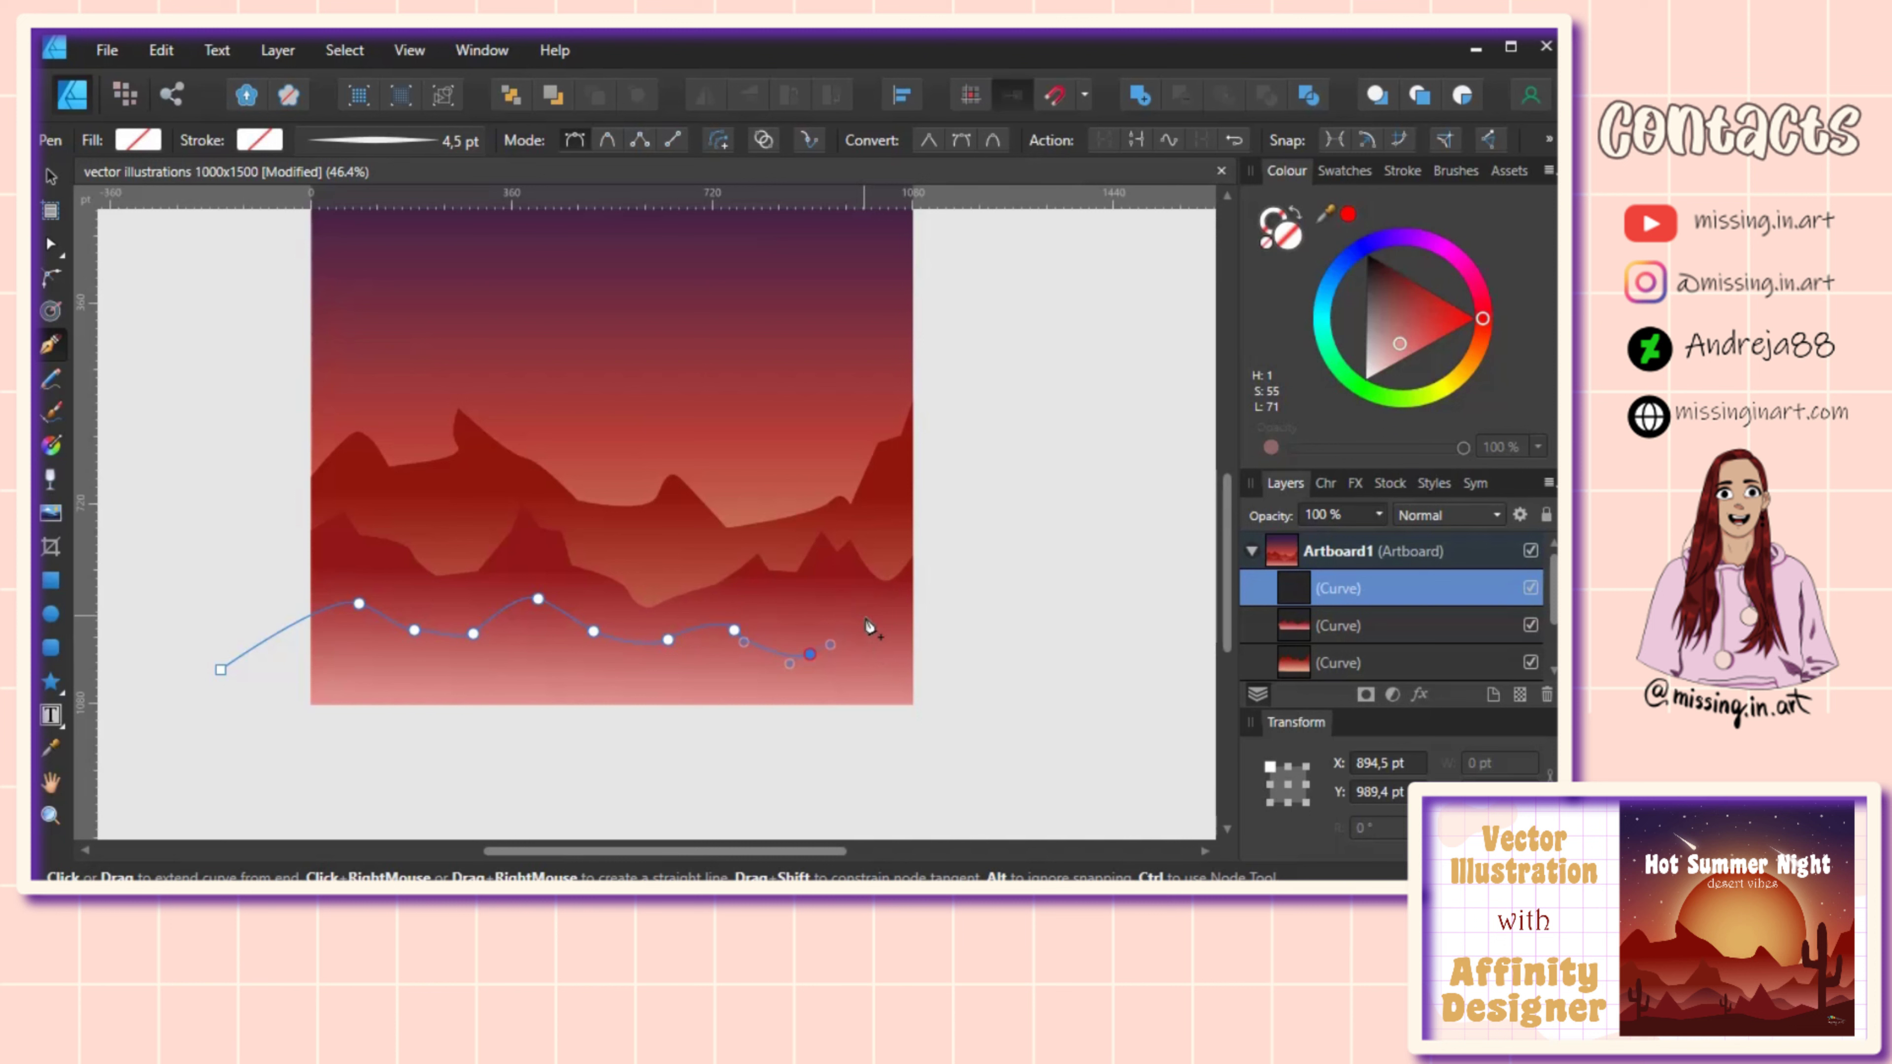
{"action": "left_click_drag", "start_coordinate": [884, 619], "coordinate": [901, 631]}
Step: Close the hill outline below the artboard and fill it a muted dusty red
{"action": "left_click", "coordinate": [942, 659]}
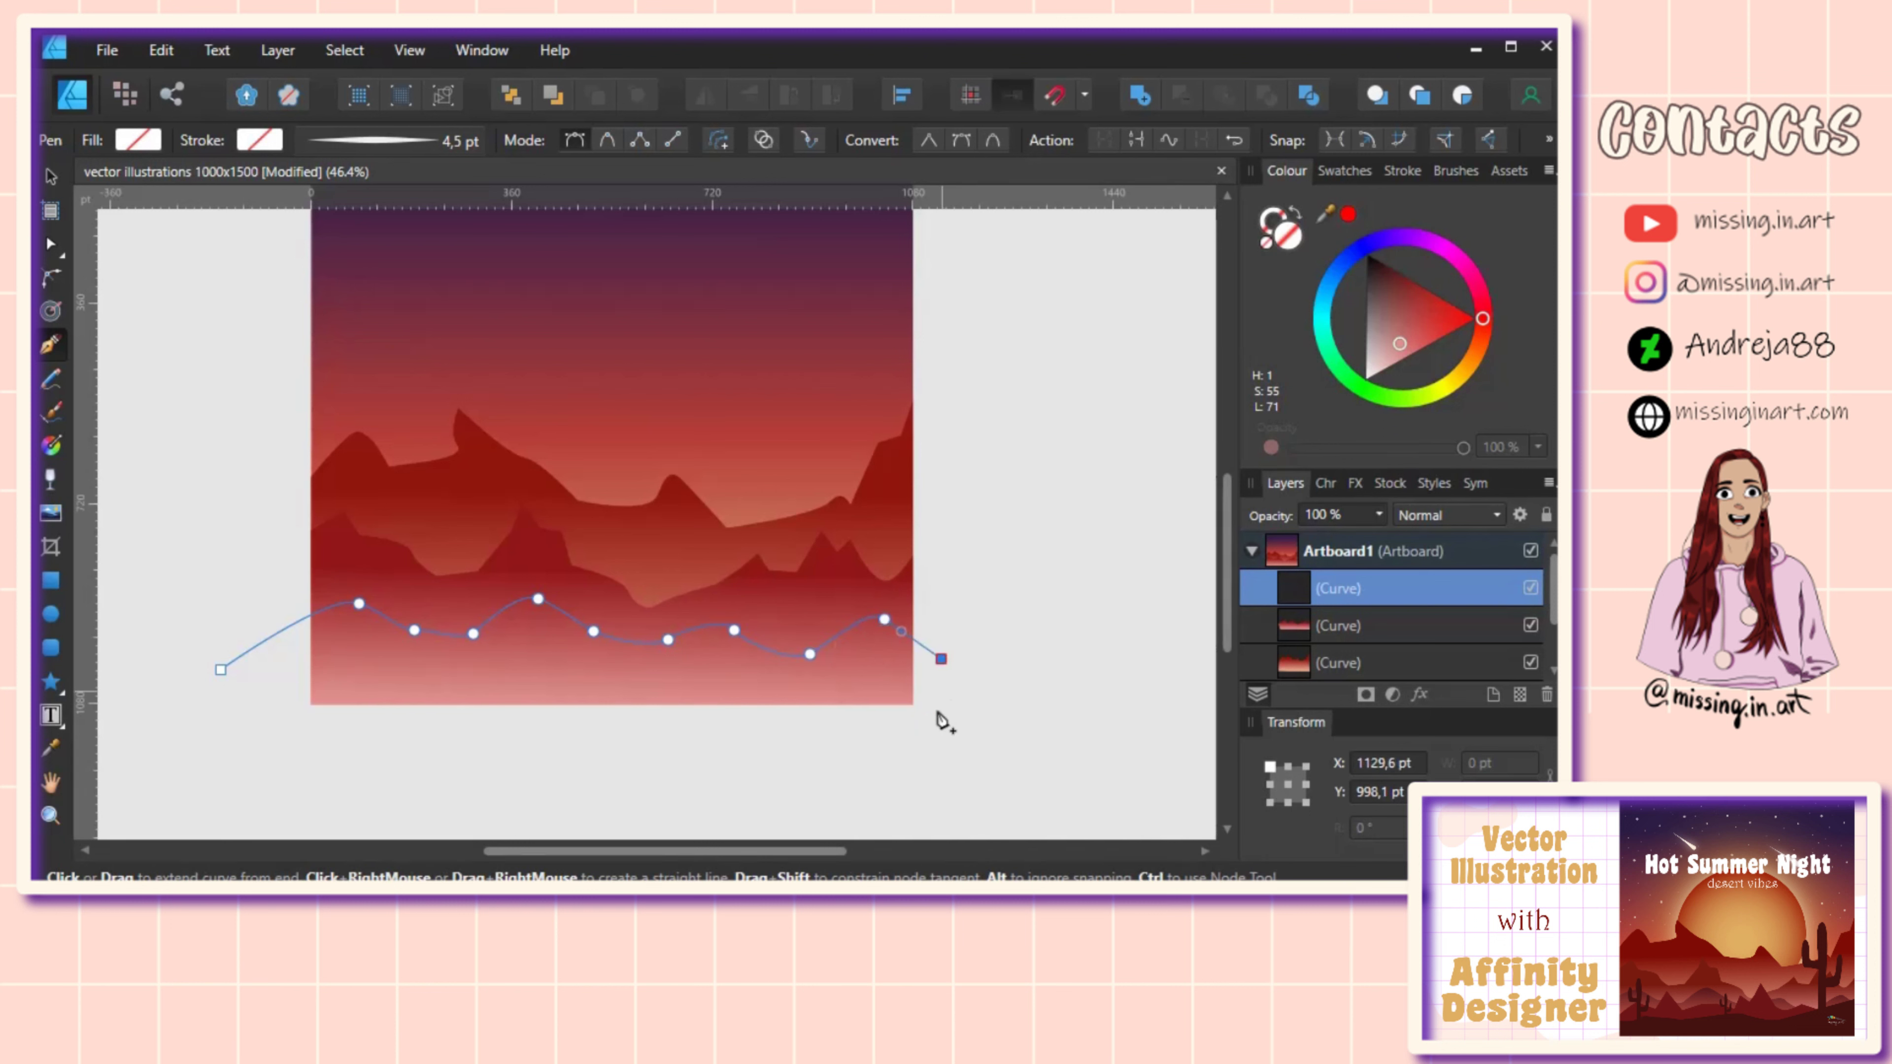
{"action": "left_click", "coordinate": [936, 730]}
{"action": "left_click", "coordinate": [289, 734]}
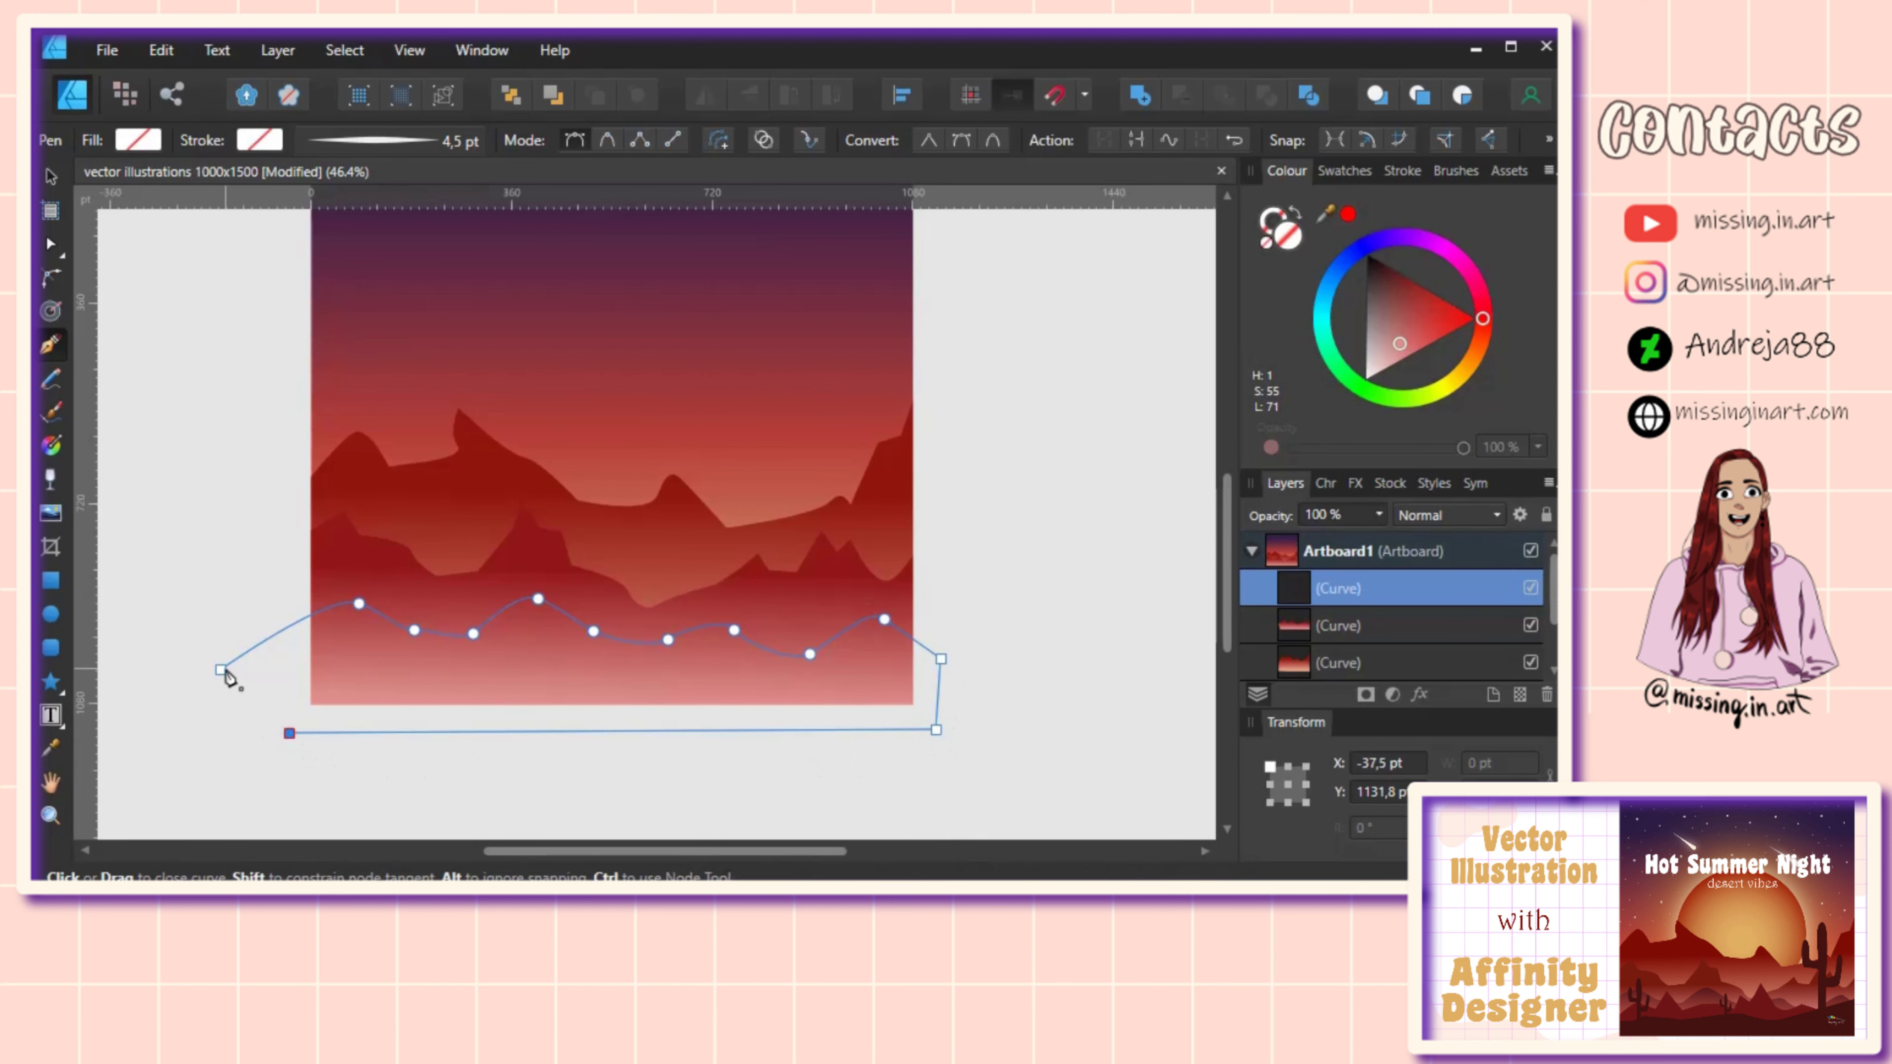
{"action": "left_click", "coordinate": [220, 669]}
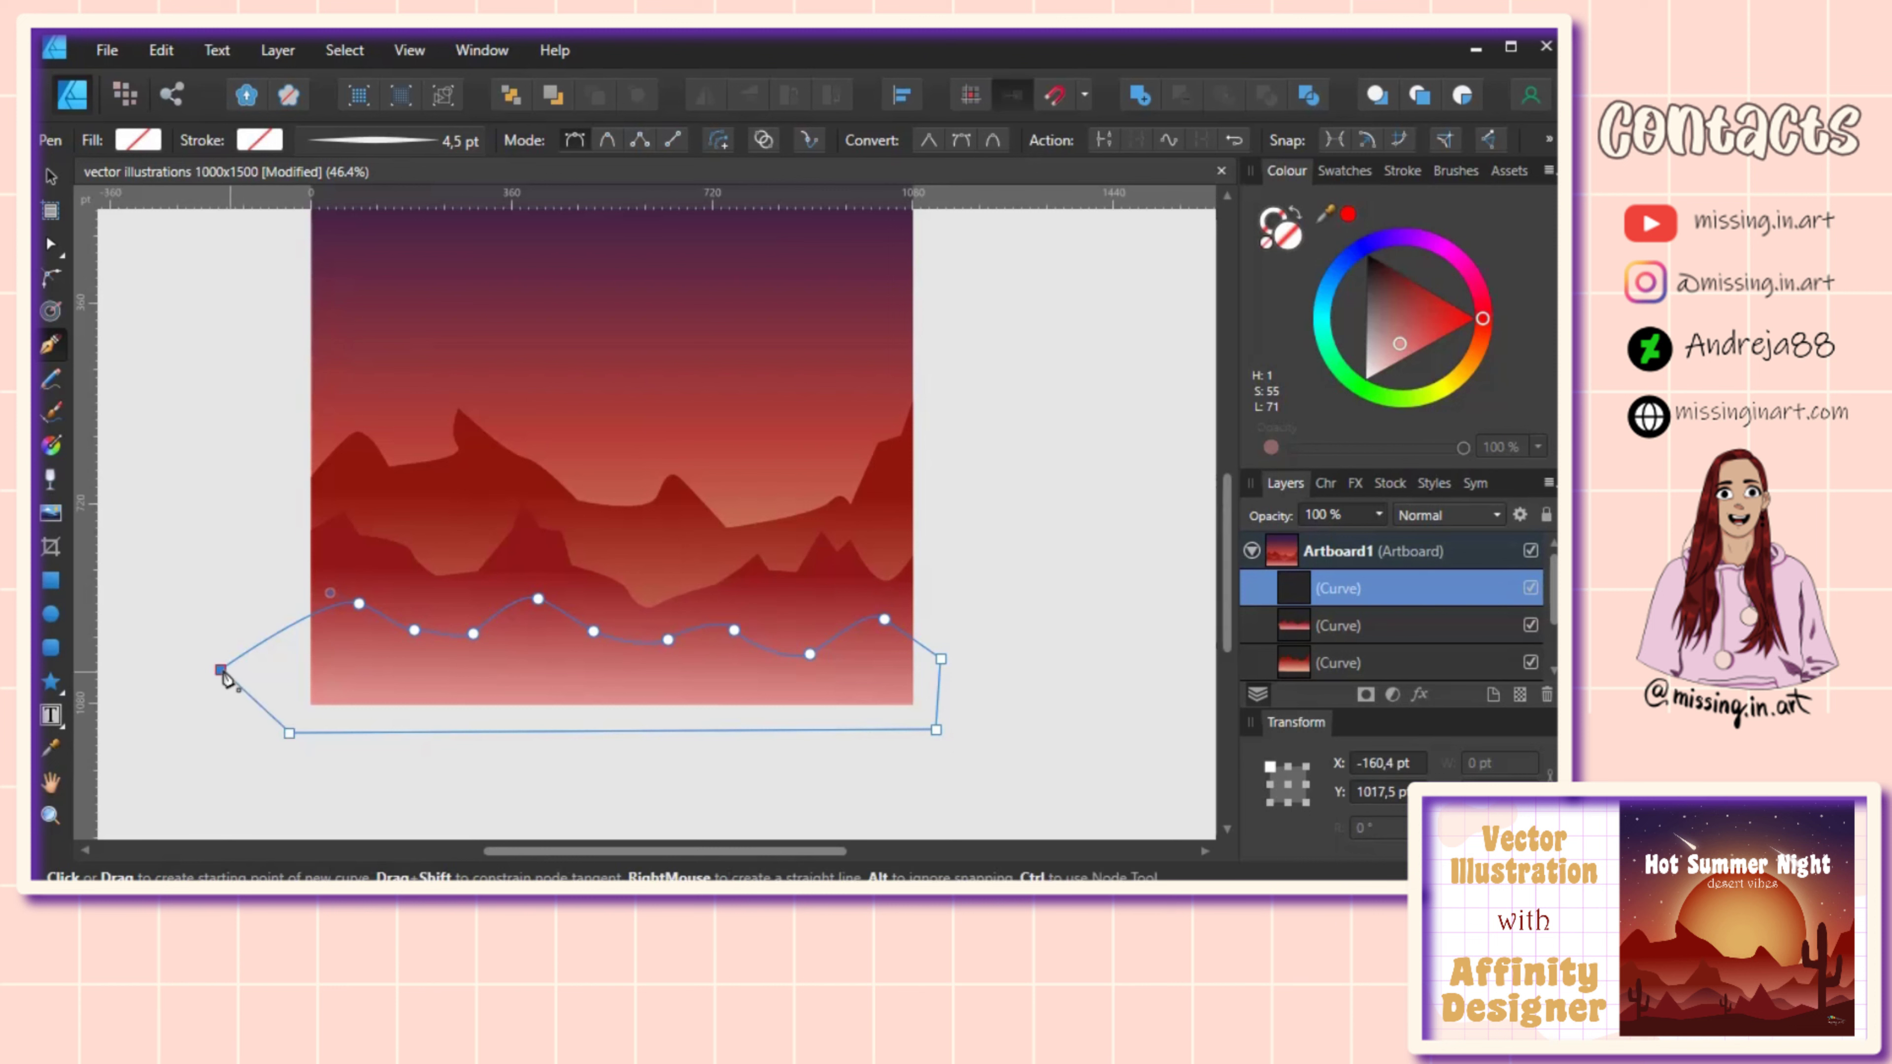
{"action": "left_click", "coordinate": [1400, 346]}
{"action": "mouse_move", "coordinate": [1404, 348]}
{"action": "left_mouse_down"}
{"action": "mouse_move", "coordinate": [1483, 311]}
{"action": "mouse_move", "coordinate": [1411, 317]}
{"action": "left_mouse_up"}
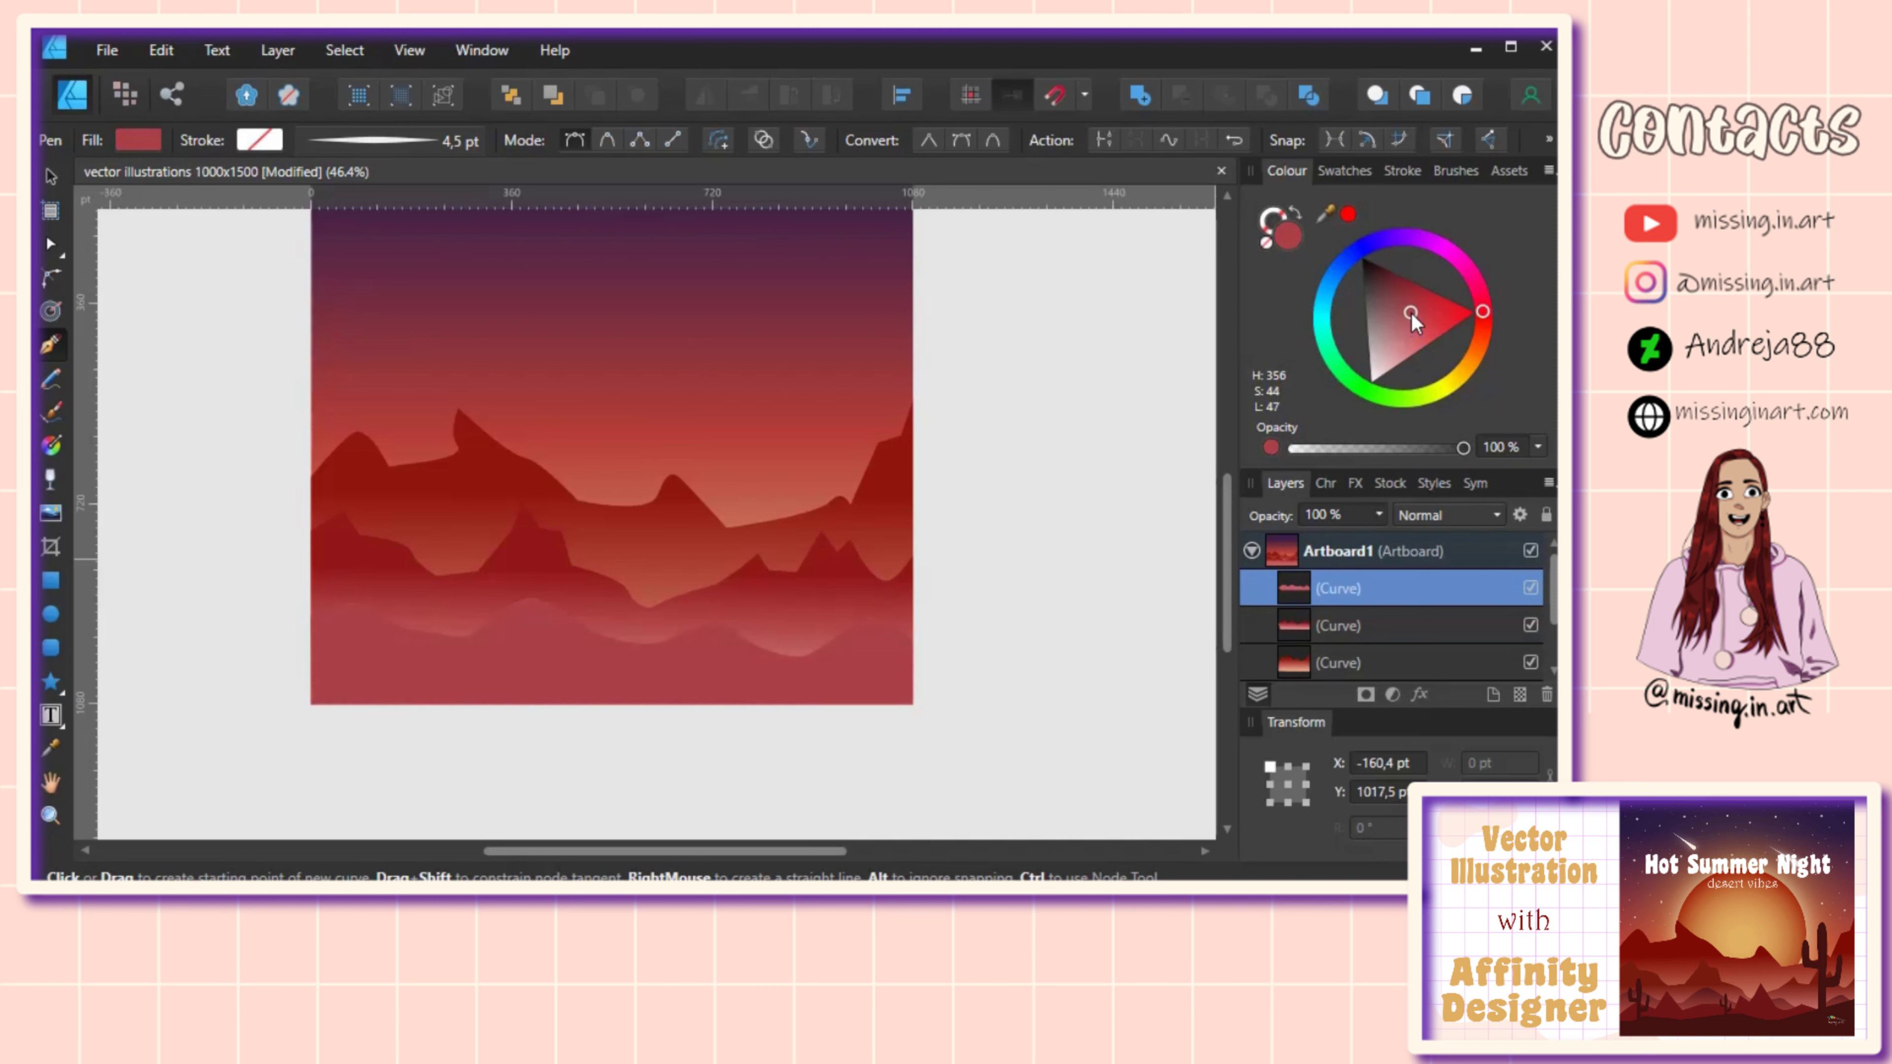
{"action": "left_click_drag", "start_coordinate": [1410, 311], "coordinate": [1412, 315]}
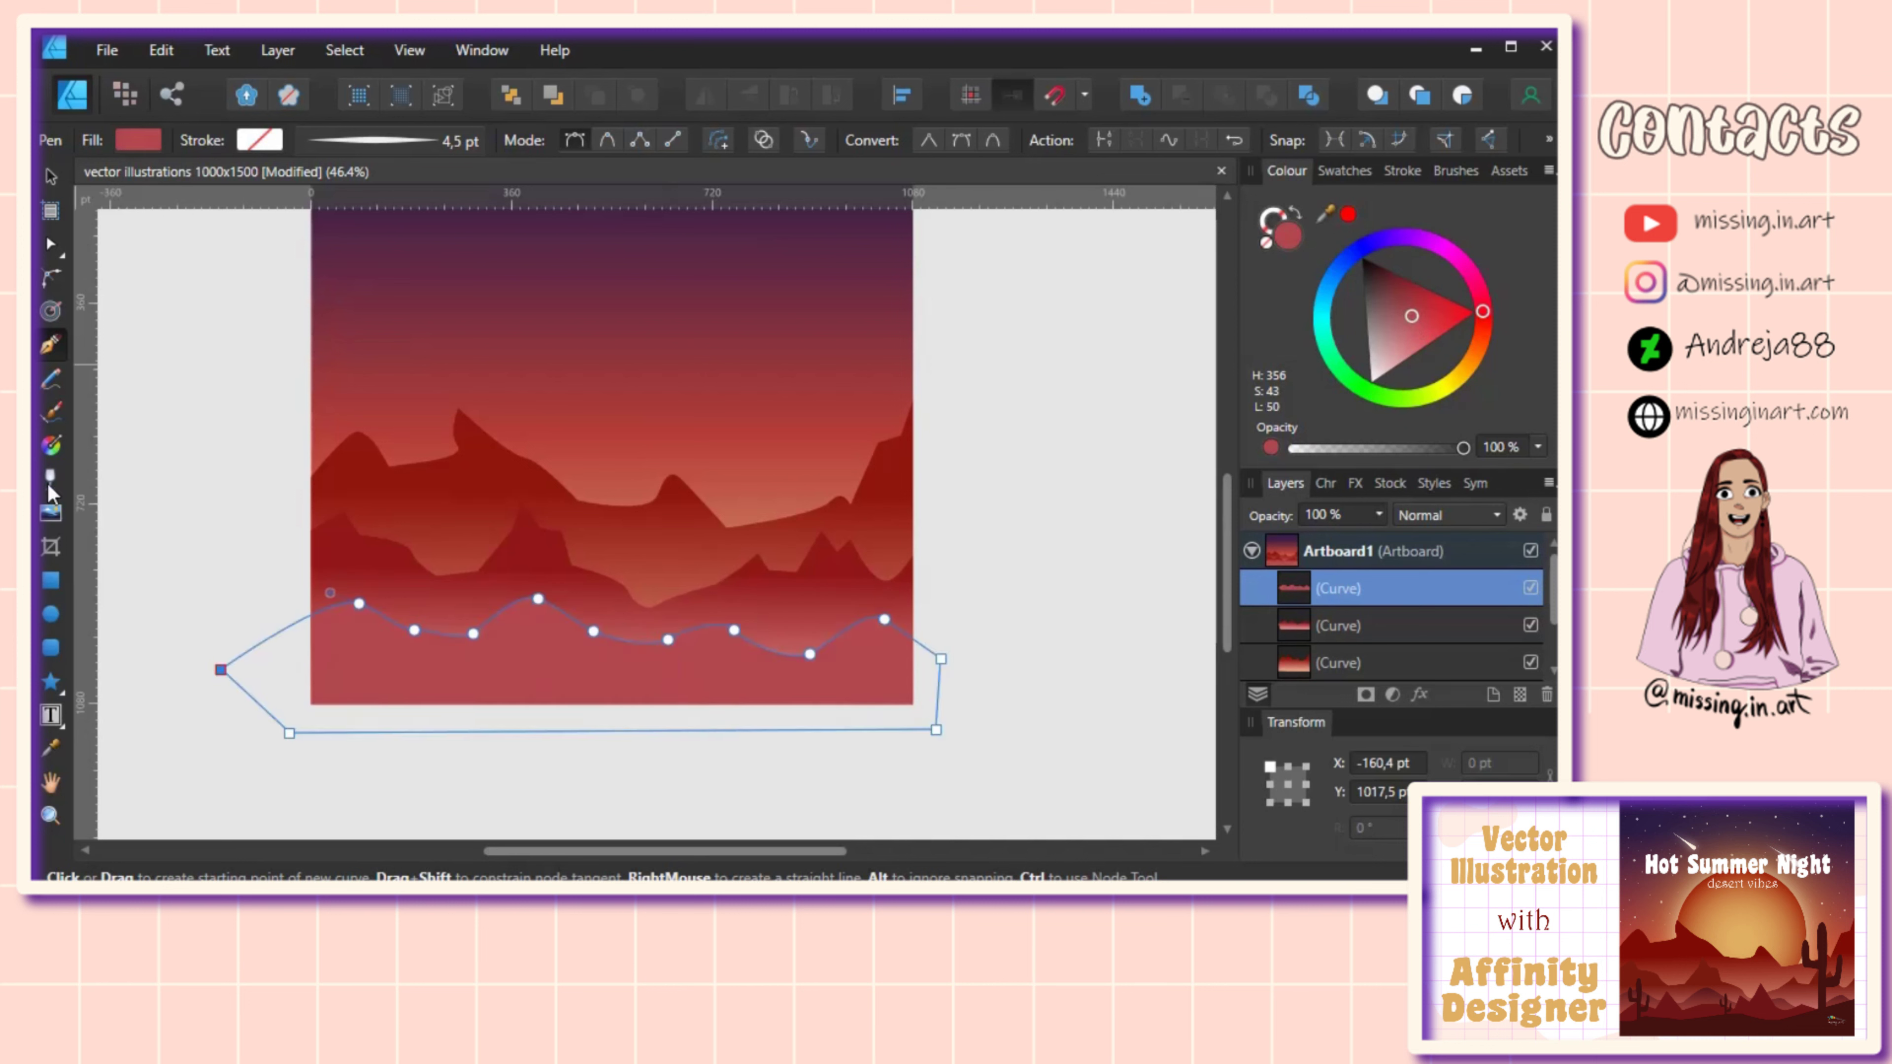
{"action": "left_click", "coordinate": [51, 445]}
Step: Give the hill a dark red-to-pale pink vertical gradient, raise the top stop, and lift the hill slightly
{"action": "left_click_drag", "start_coordinate": [609, 755], "coordinate": [607, 620]}
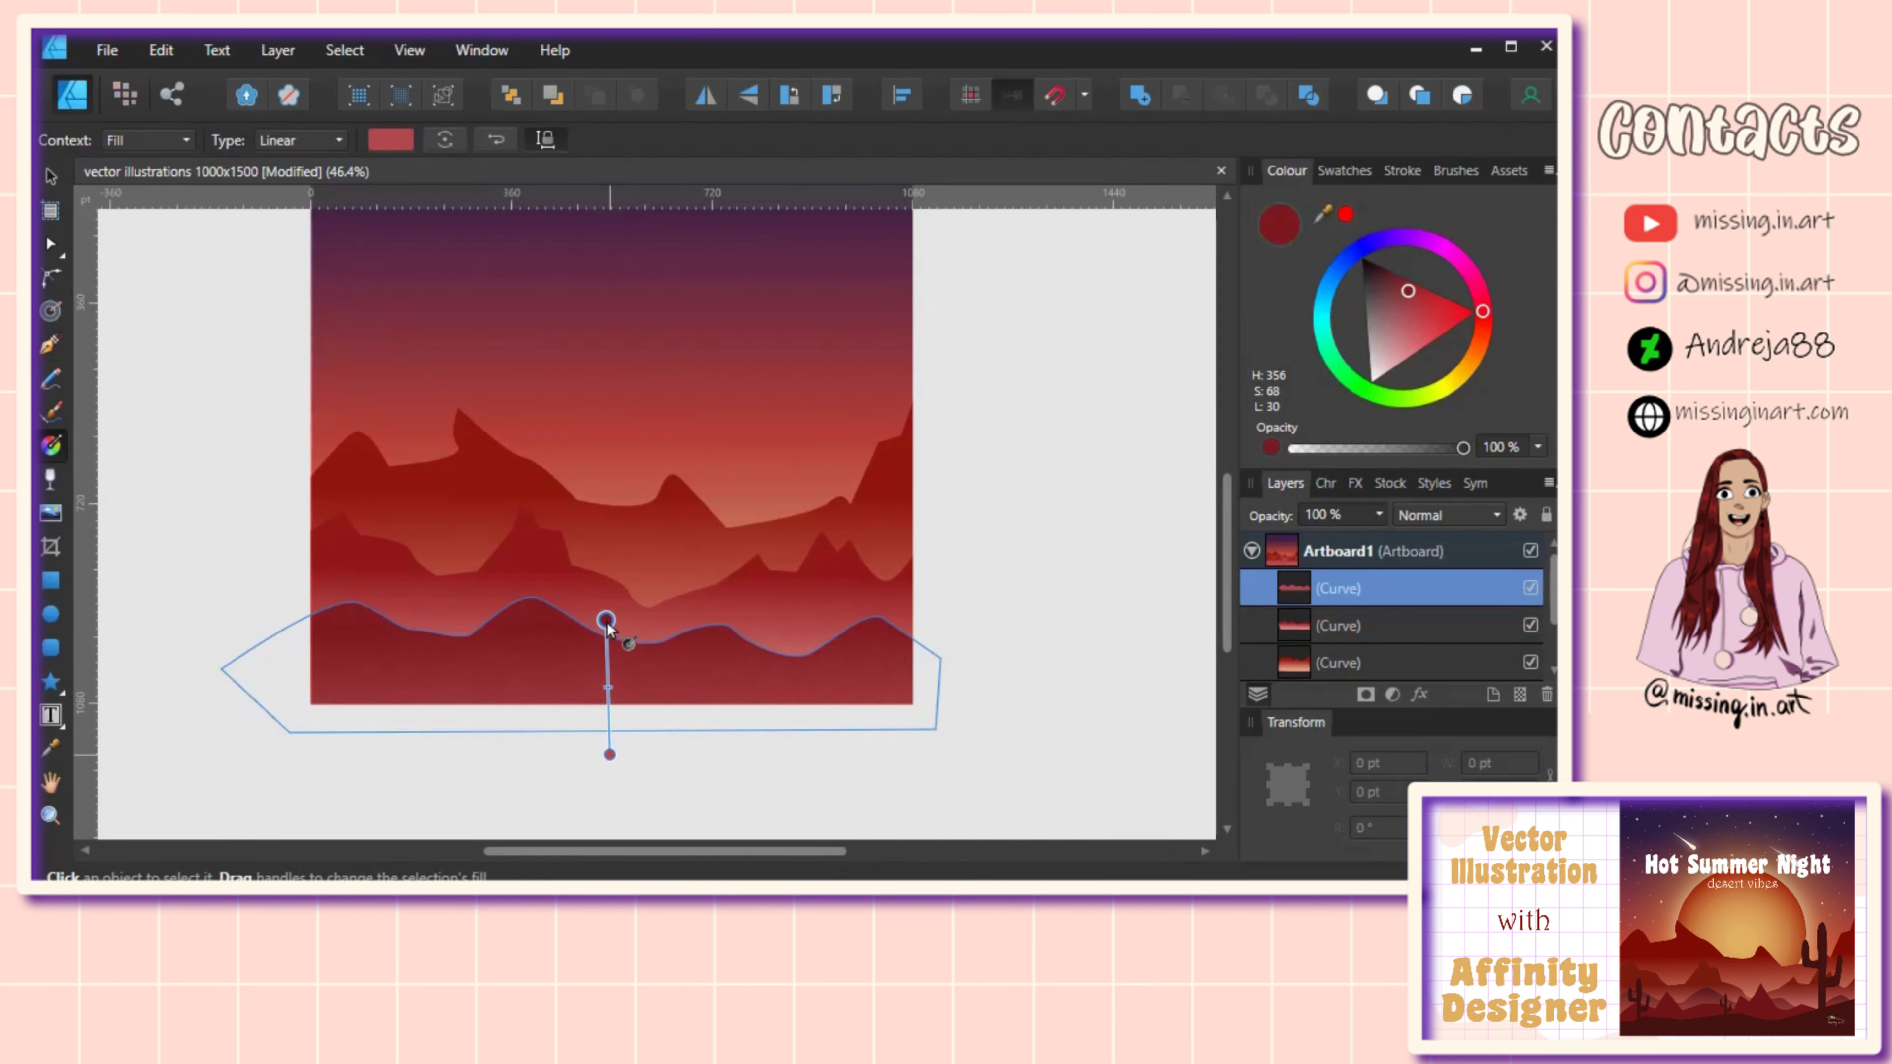
{"action": "left_click_drag", "start_coordinate": [1407, 291], "coordinate": [1402, 282]}
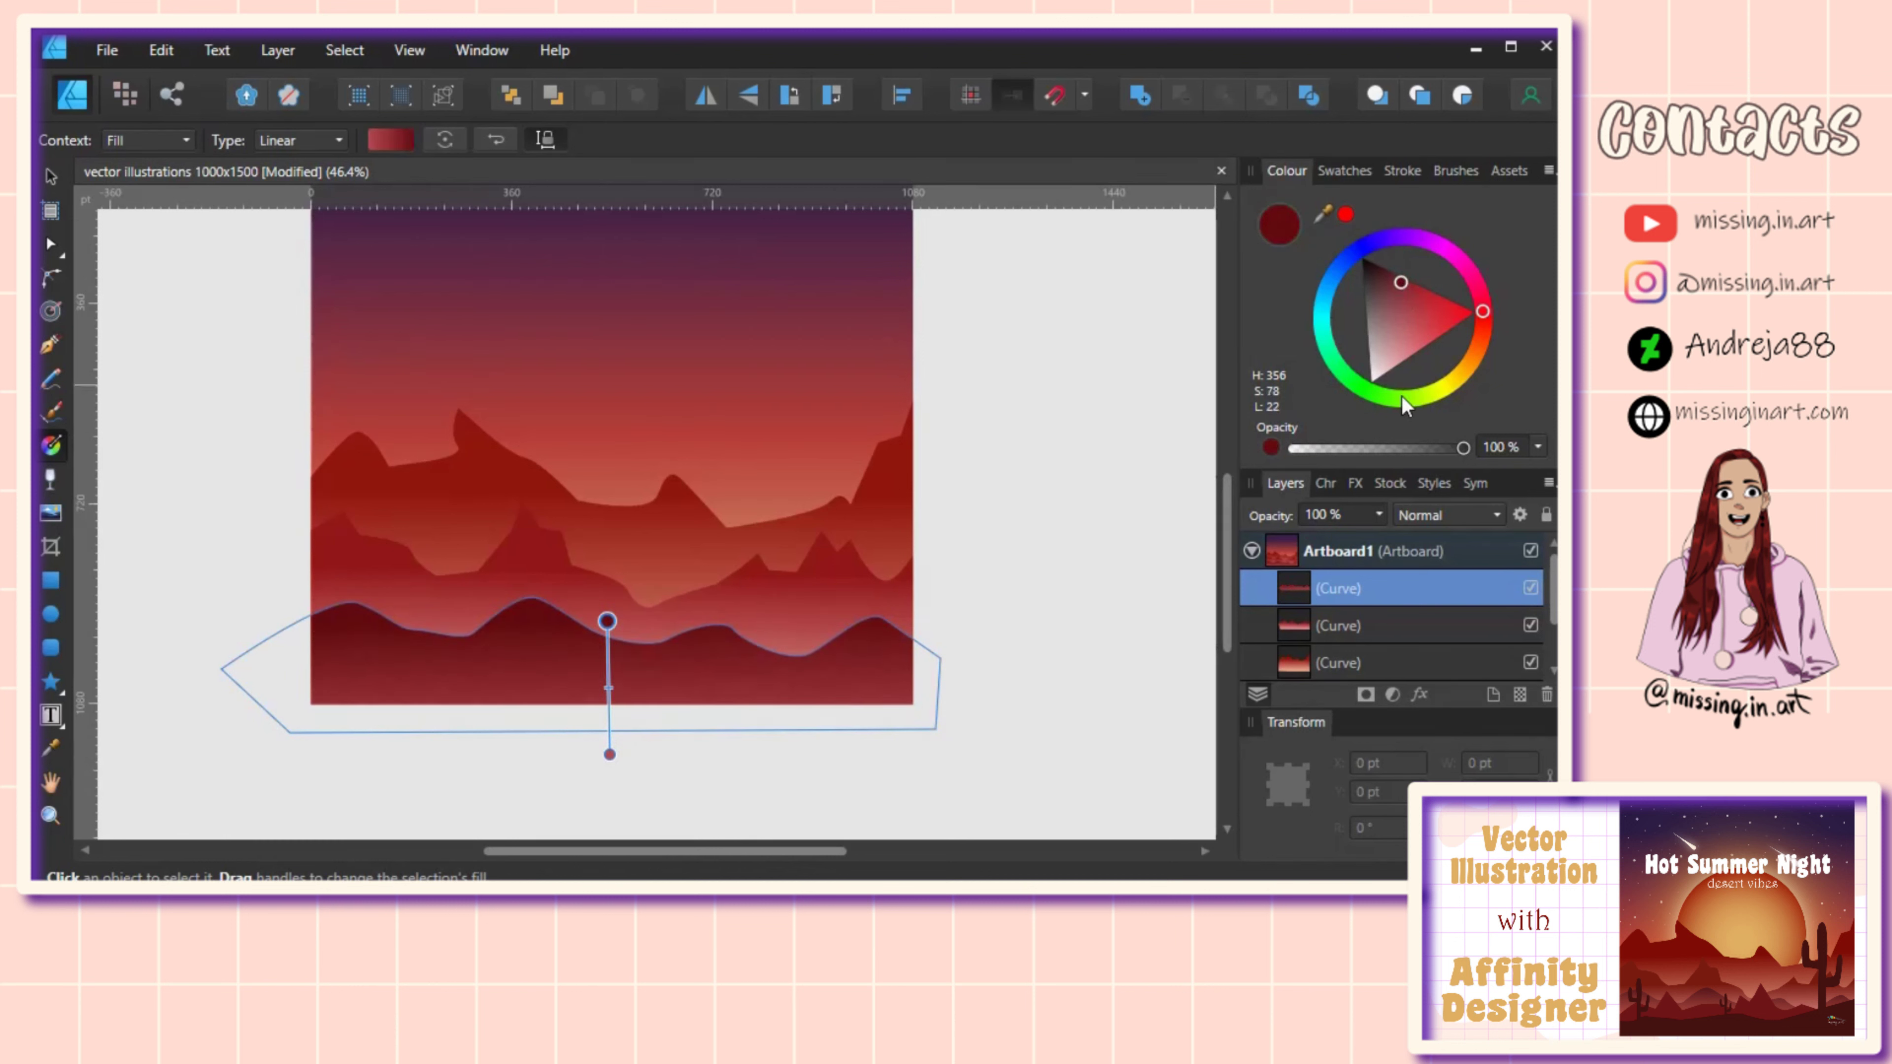
{"action": "left_click", "coordinate": [609, 753]}
{"action": "mouse_move", "coordinate": [1404, 325]}
{"action": "left_mouse_down"}
{"action": "mouse_move", "coordinate": [1406, 343]}
{"action": "mouse_move", "coordinate": [1480, 330]}
{"action": "mouse_move", "coordinate": [1388, 351]}
{"action": "mouse_move", "coordinate": [1486, 312]}
{"action": "mouse_move", "coordinate": [1415, 343]}
{"action": "mouse_move", "coordinate": [1479, 350]}
{"action": "left_mouse_up"}
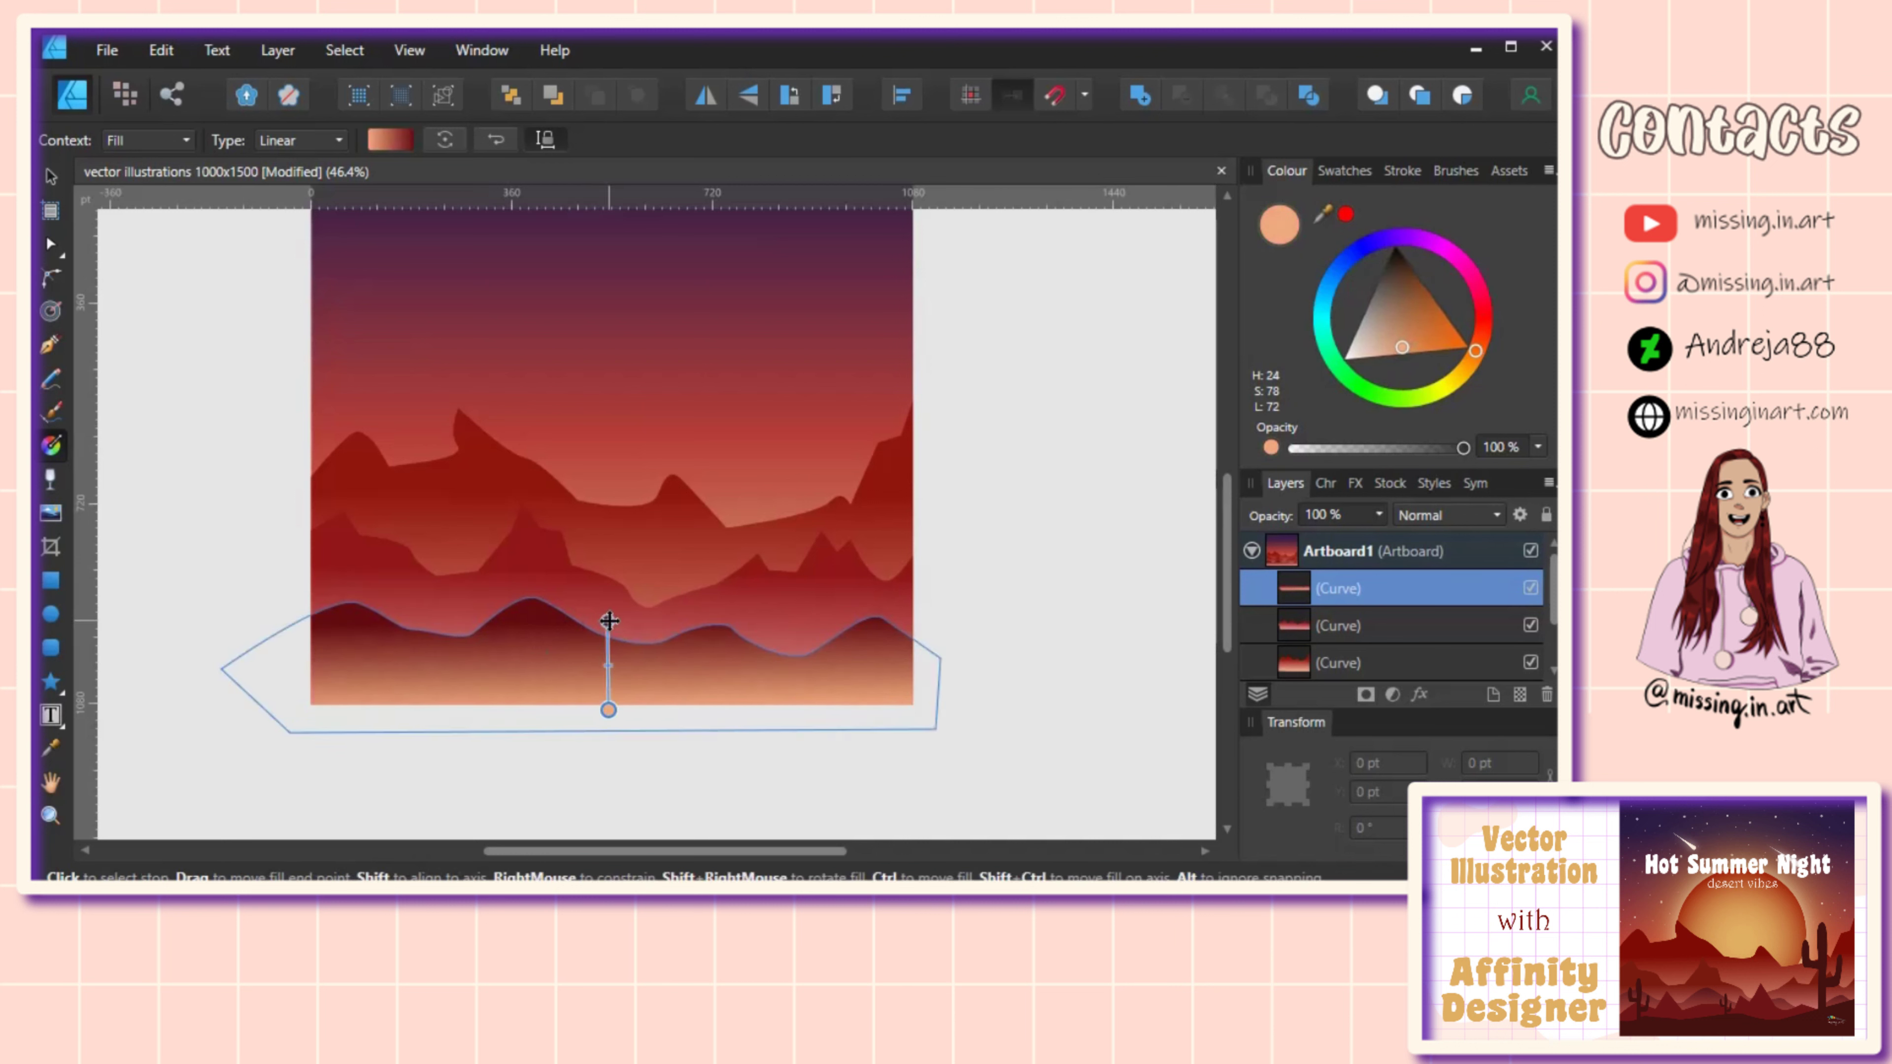
{"action": "left_click_drag", "start_coordinate": [607, 621], "coordinate": [611, 590]}
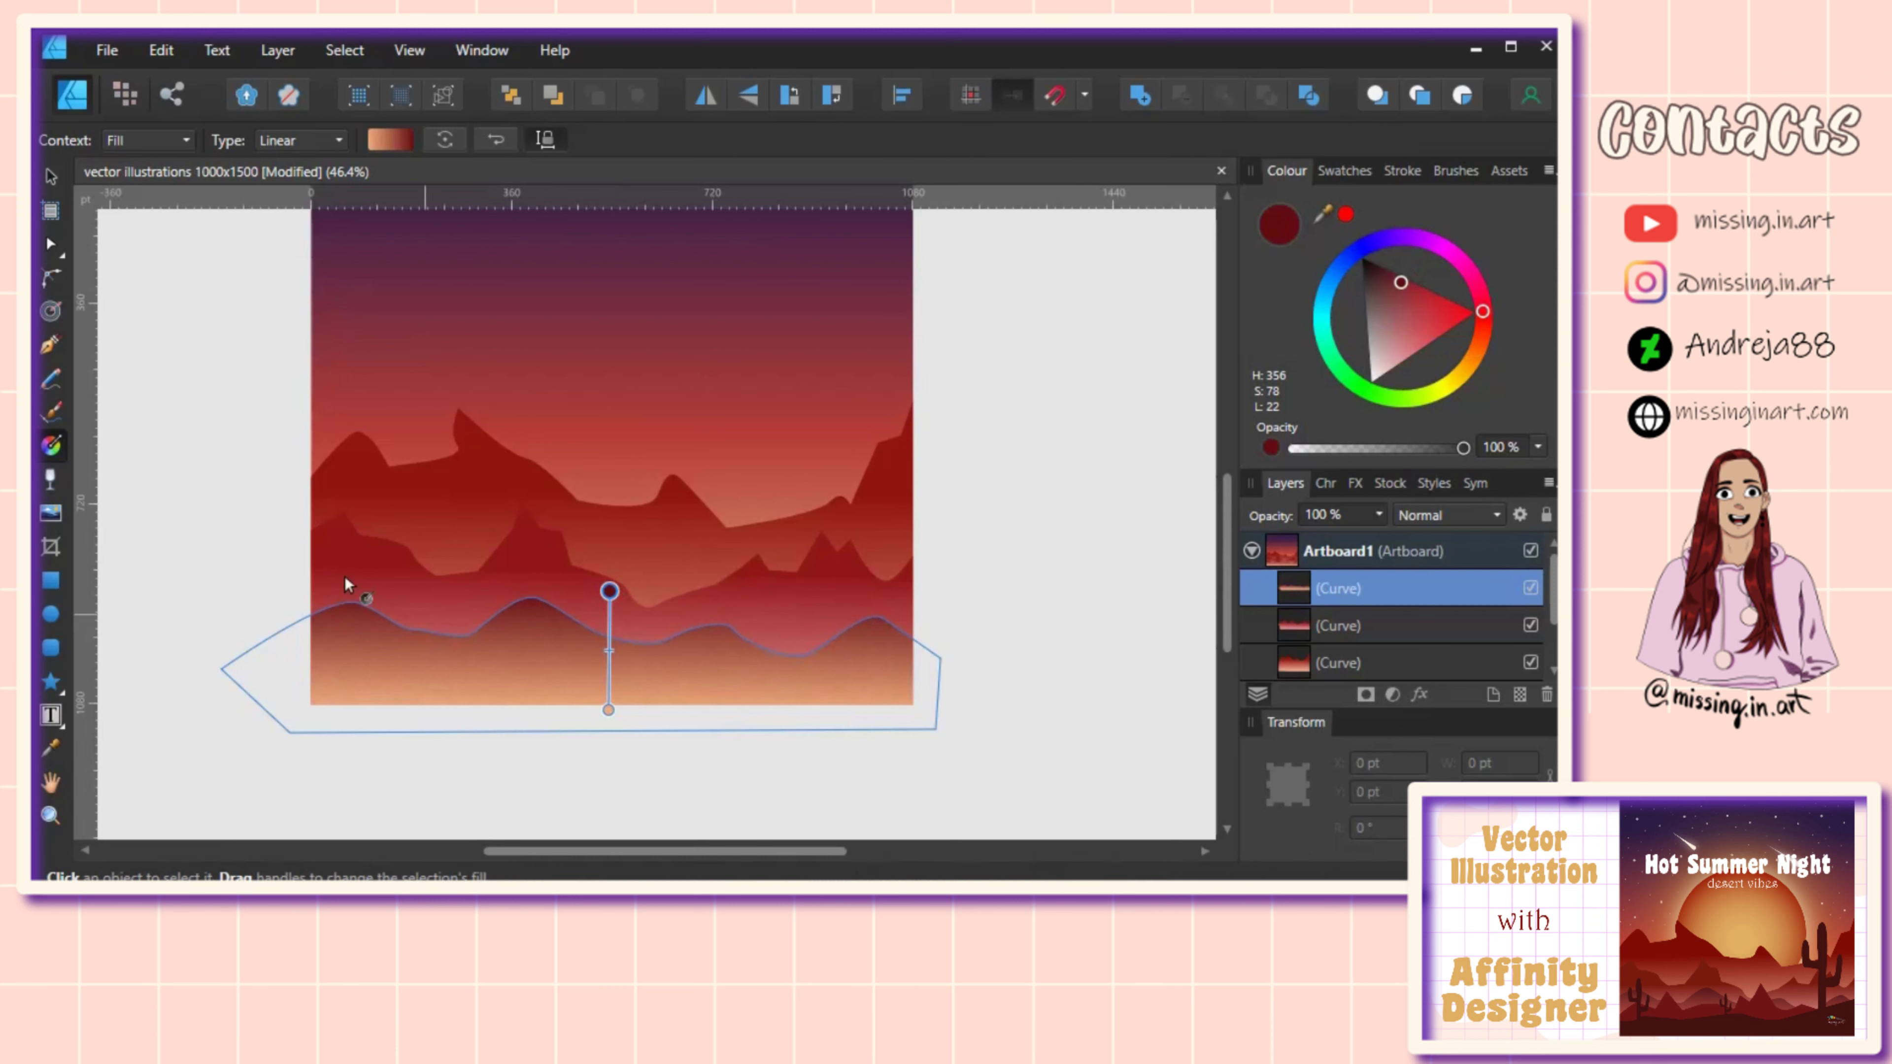
{"action": "left_click", "coordinate": [51, 176]}
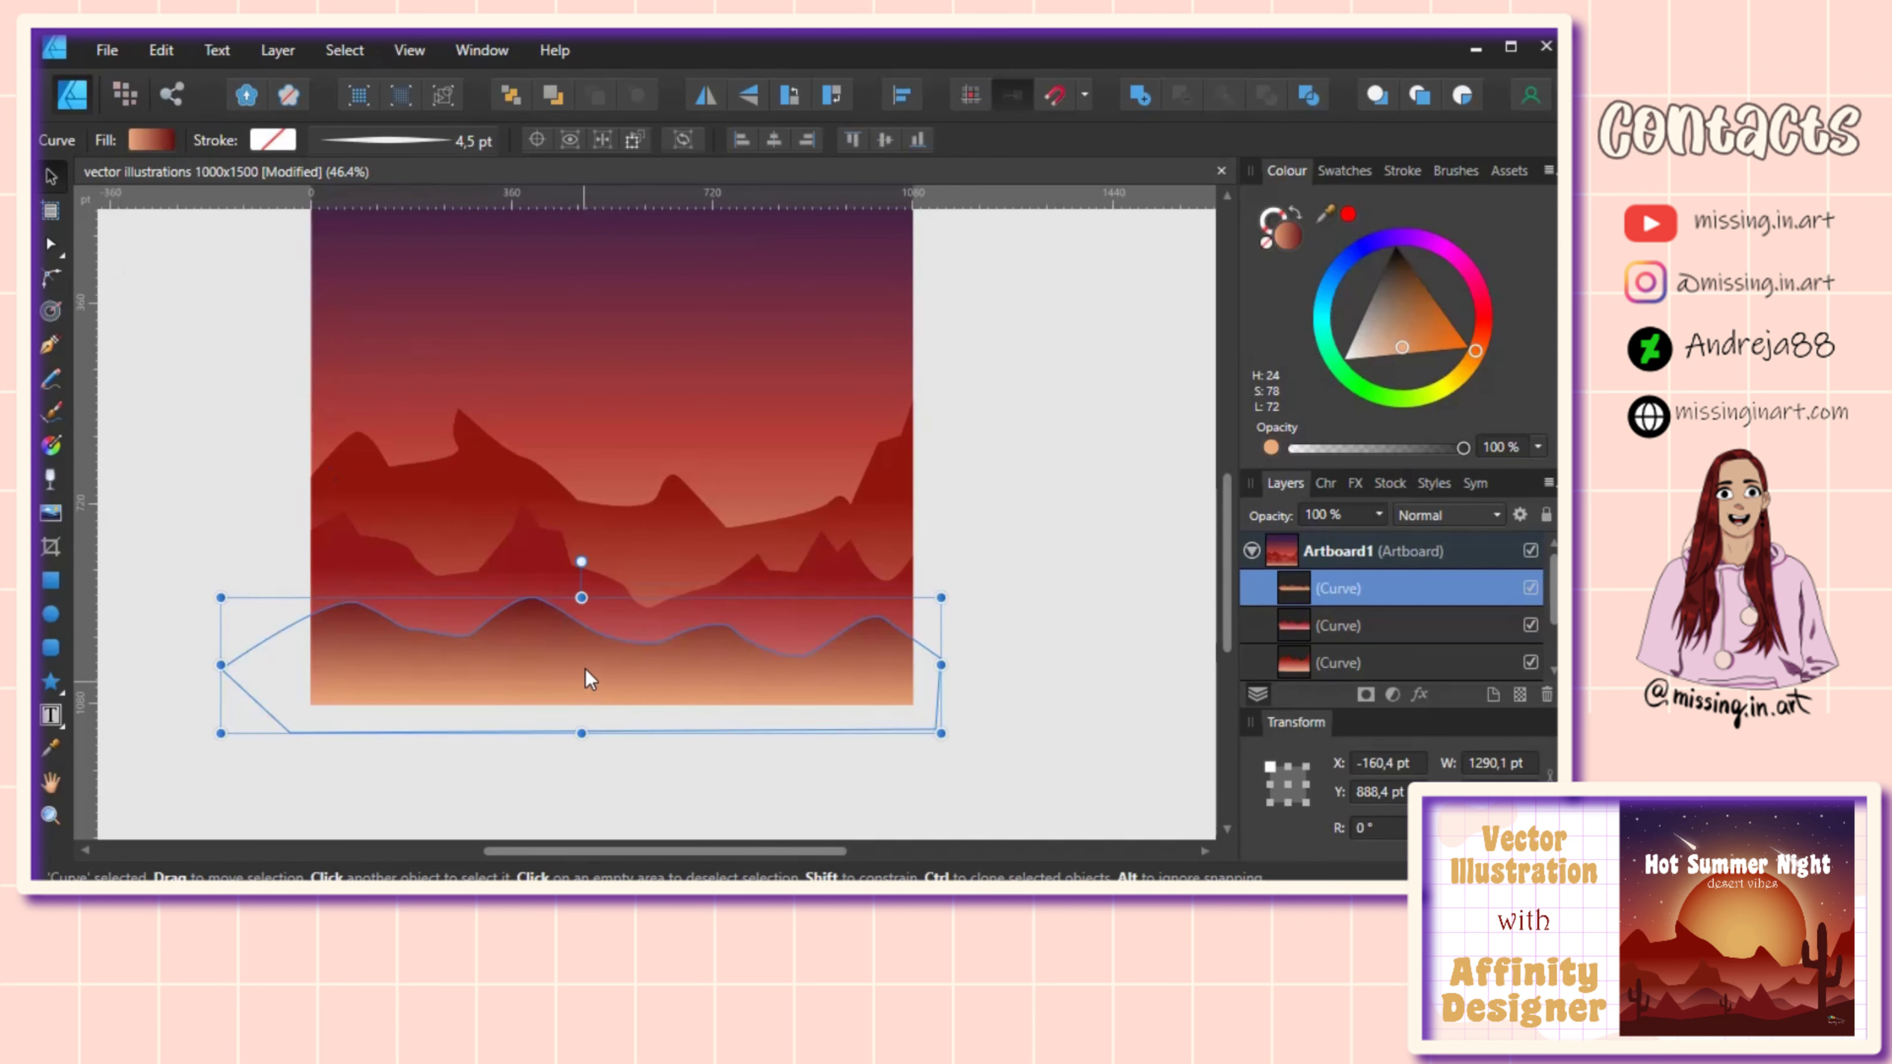
{"action": "left_click_drag", "start_coordinate": [585, 679], "coordinate": [589, 663]}
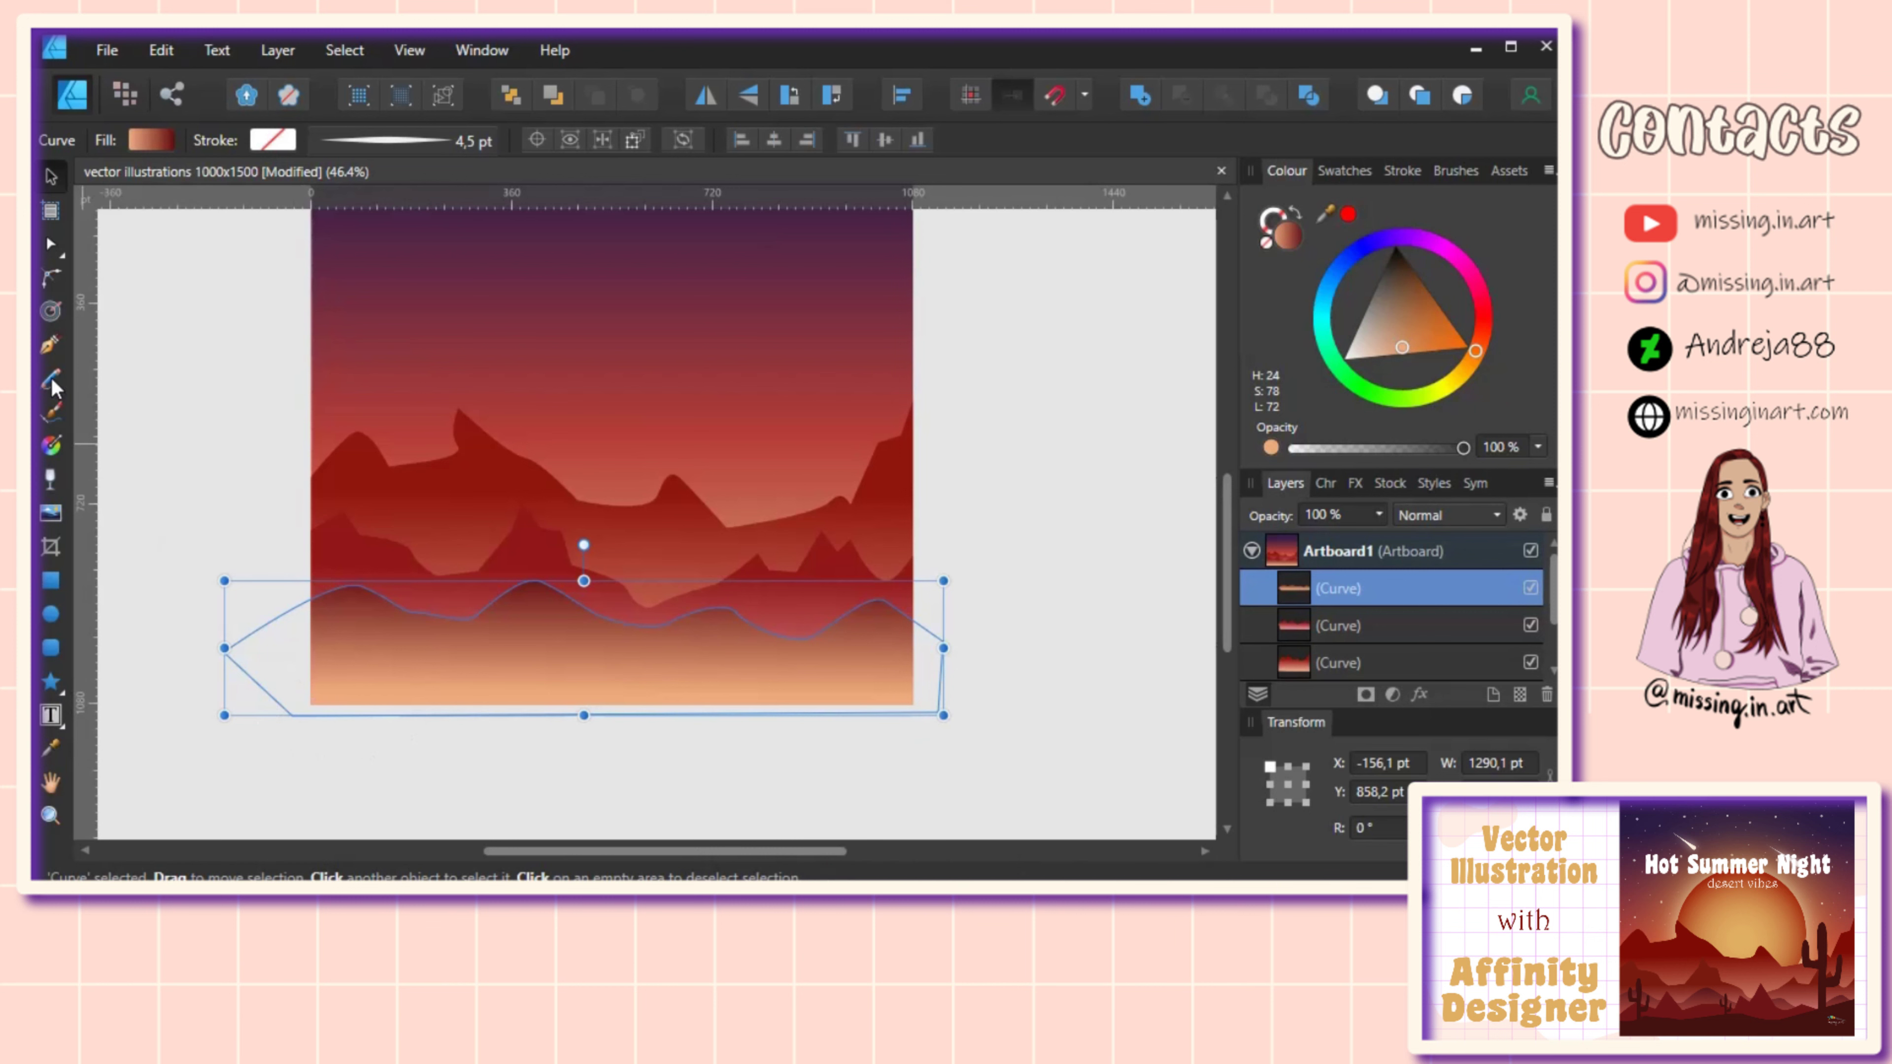
Step: Pen-draw a jagged mountain ridge along the artboard's base from the left side
{"action": "left_click", "coordinate": [49, 345]}
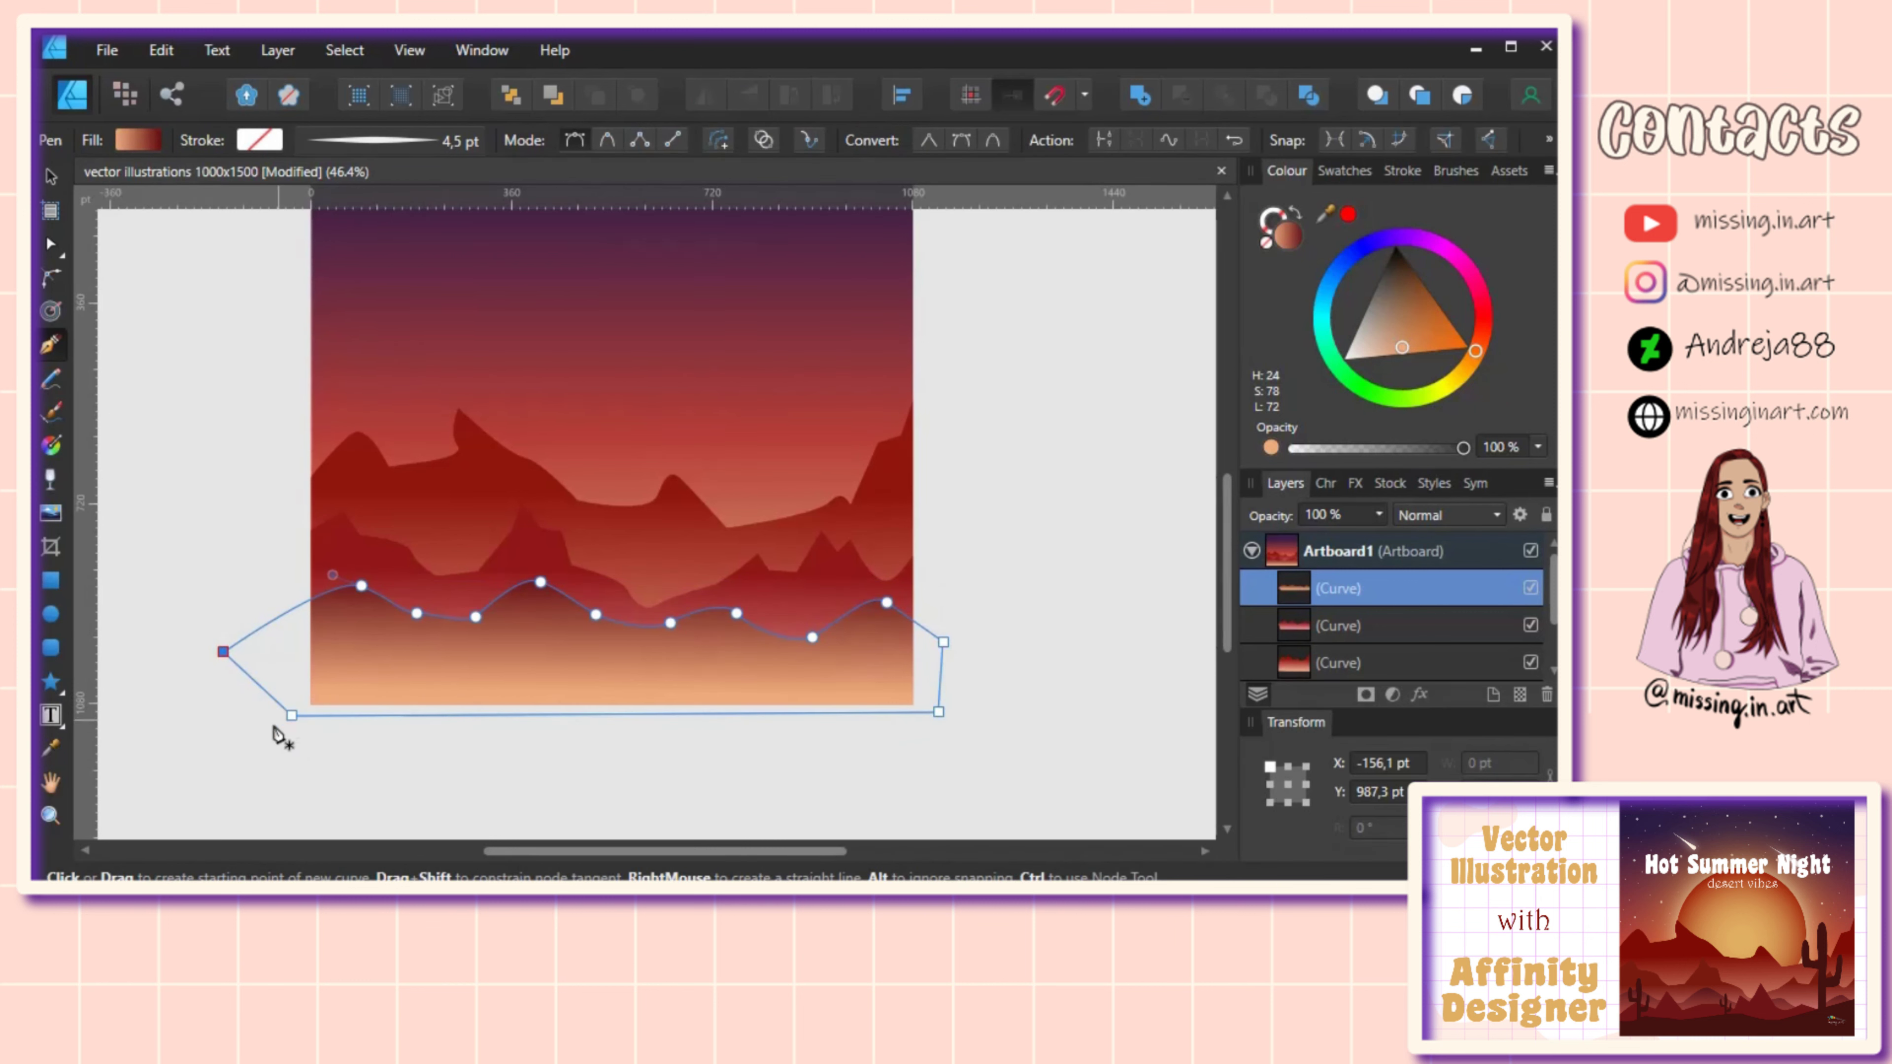
{"action": "left_click", "coordinate": [242, 709]}
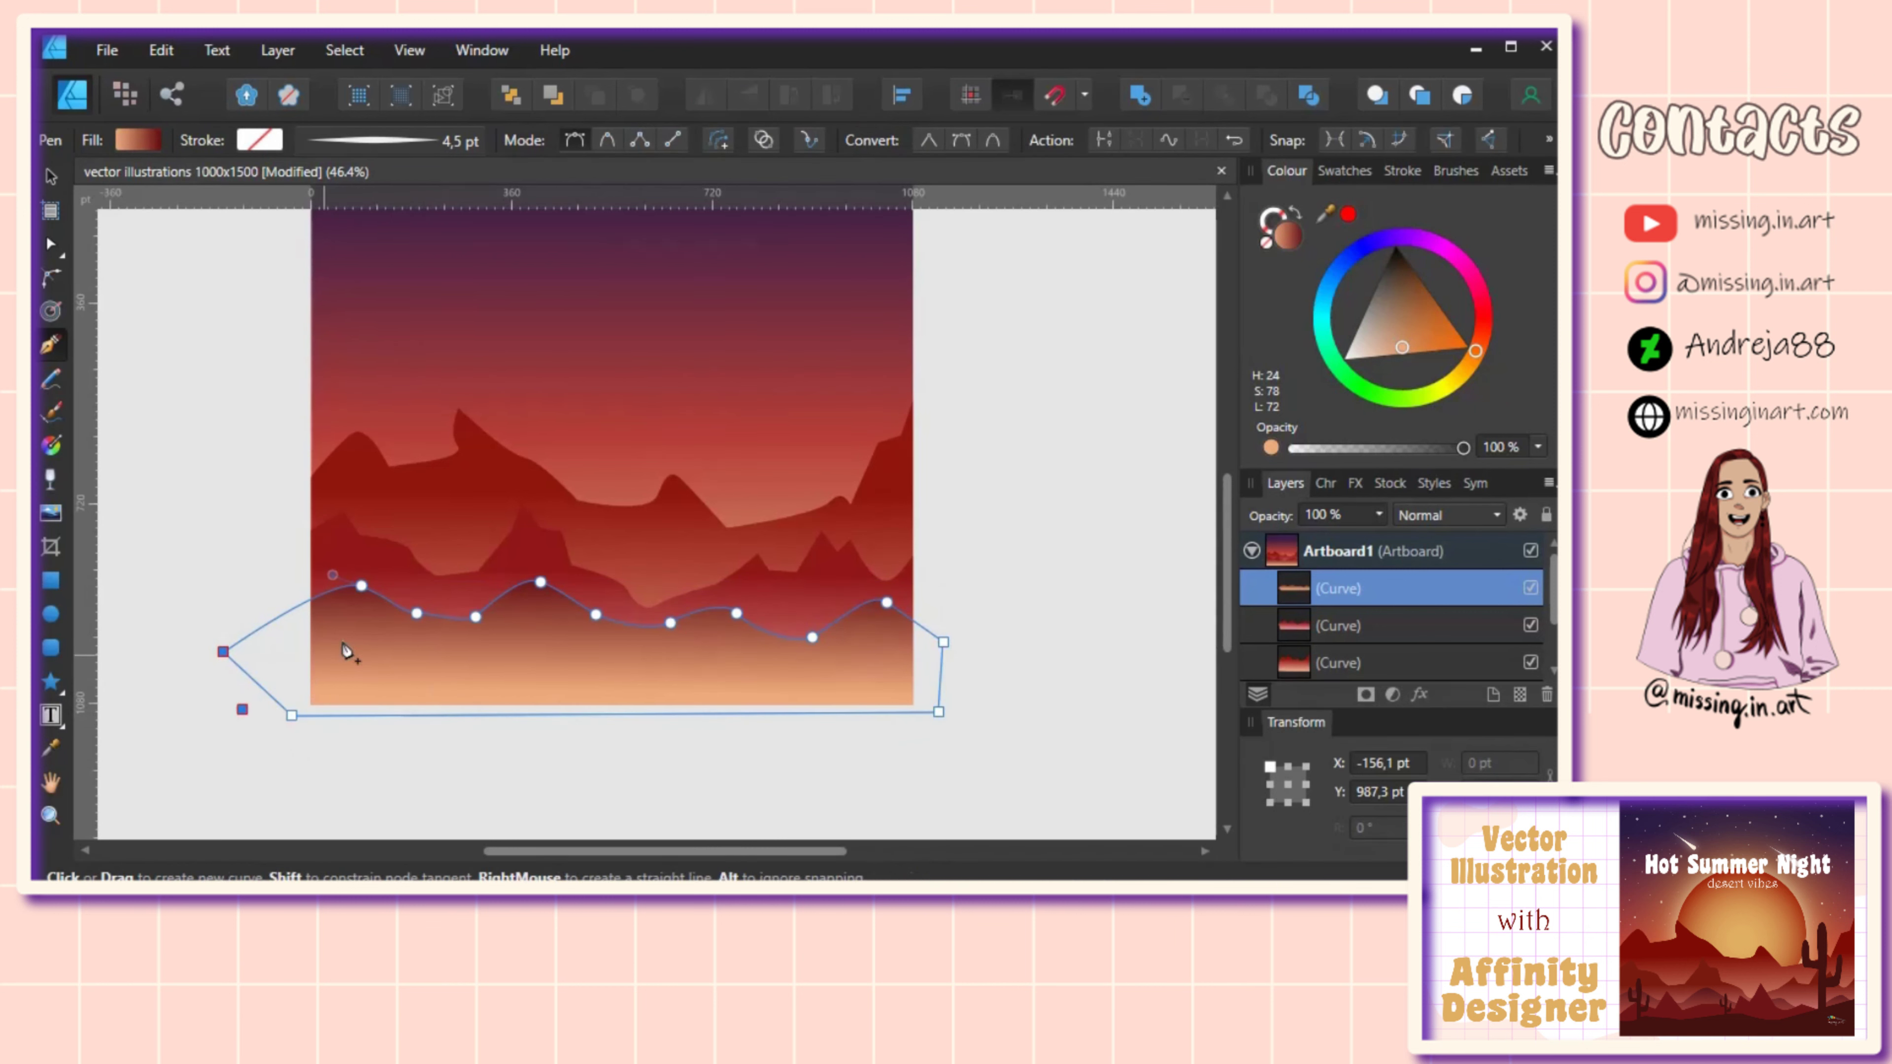
{"action": "left_click", "coordinate": [358, 620]}
{"action": "left_click_drag", "start_coordinate": [403, 635], "coordinate": [433, 589]}
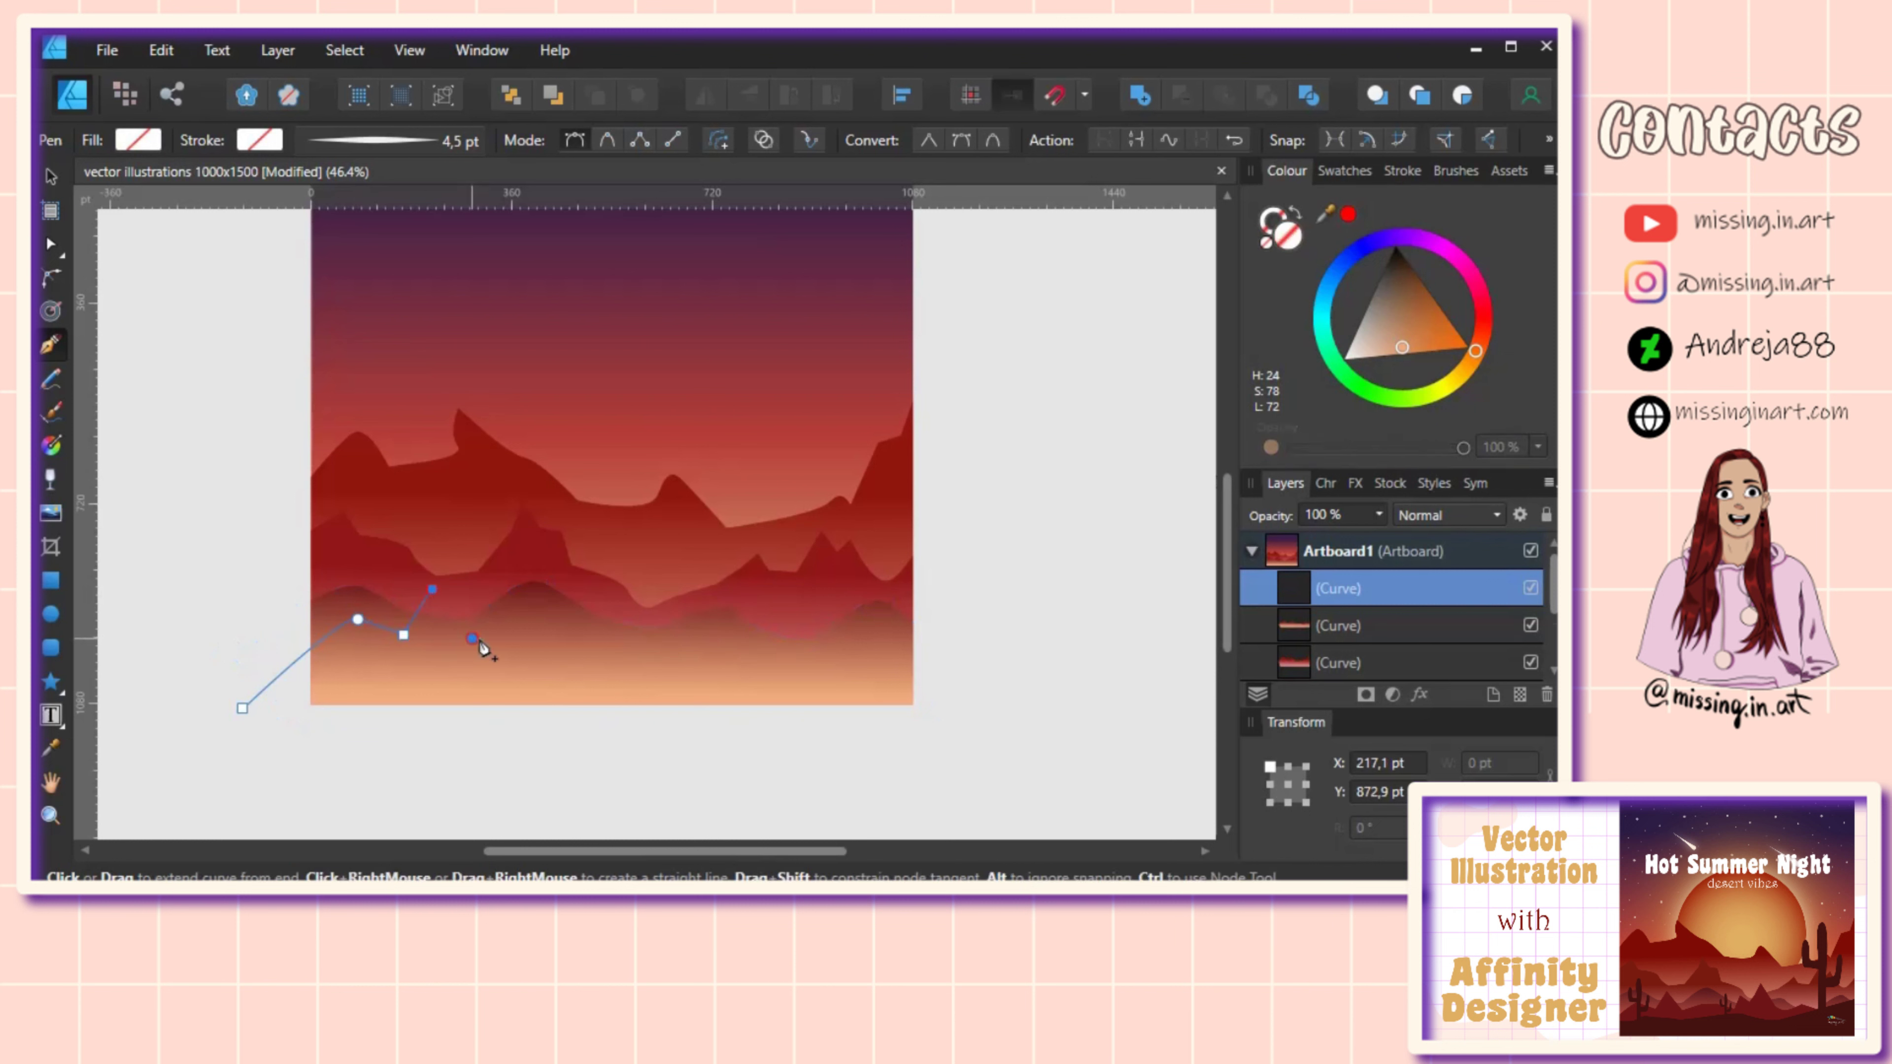
{"action": "left_click", "coordinate": [472, 638]}
{"action": "left_click", "coordinate": [559, 622]}
{"action": "left_click", "coordinate": [620, 599]}
{"action": "left_click", "coordinate": [644, 617]}
{"action": "left_click", "coordinate": [673, 568]}
{"action": "left_click", "coordinate": [710, 628]}
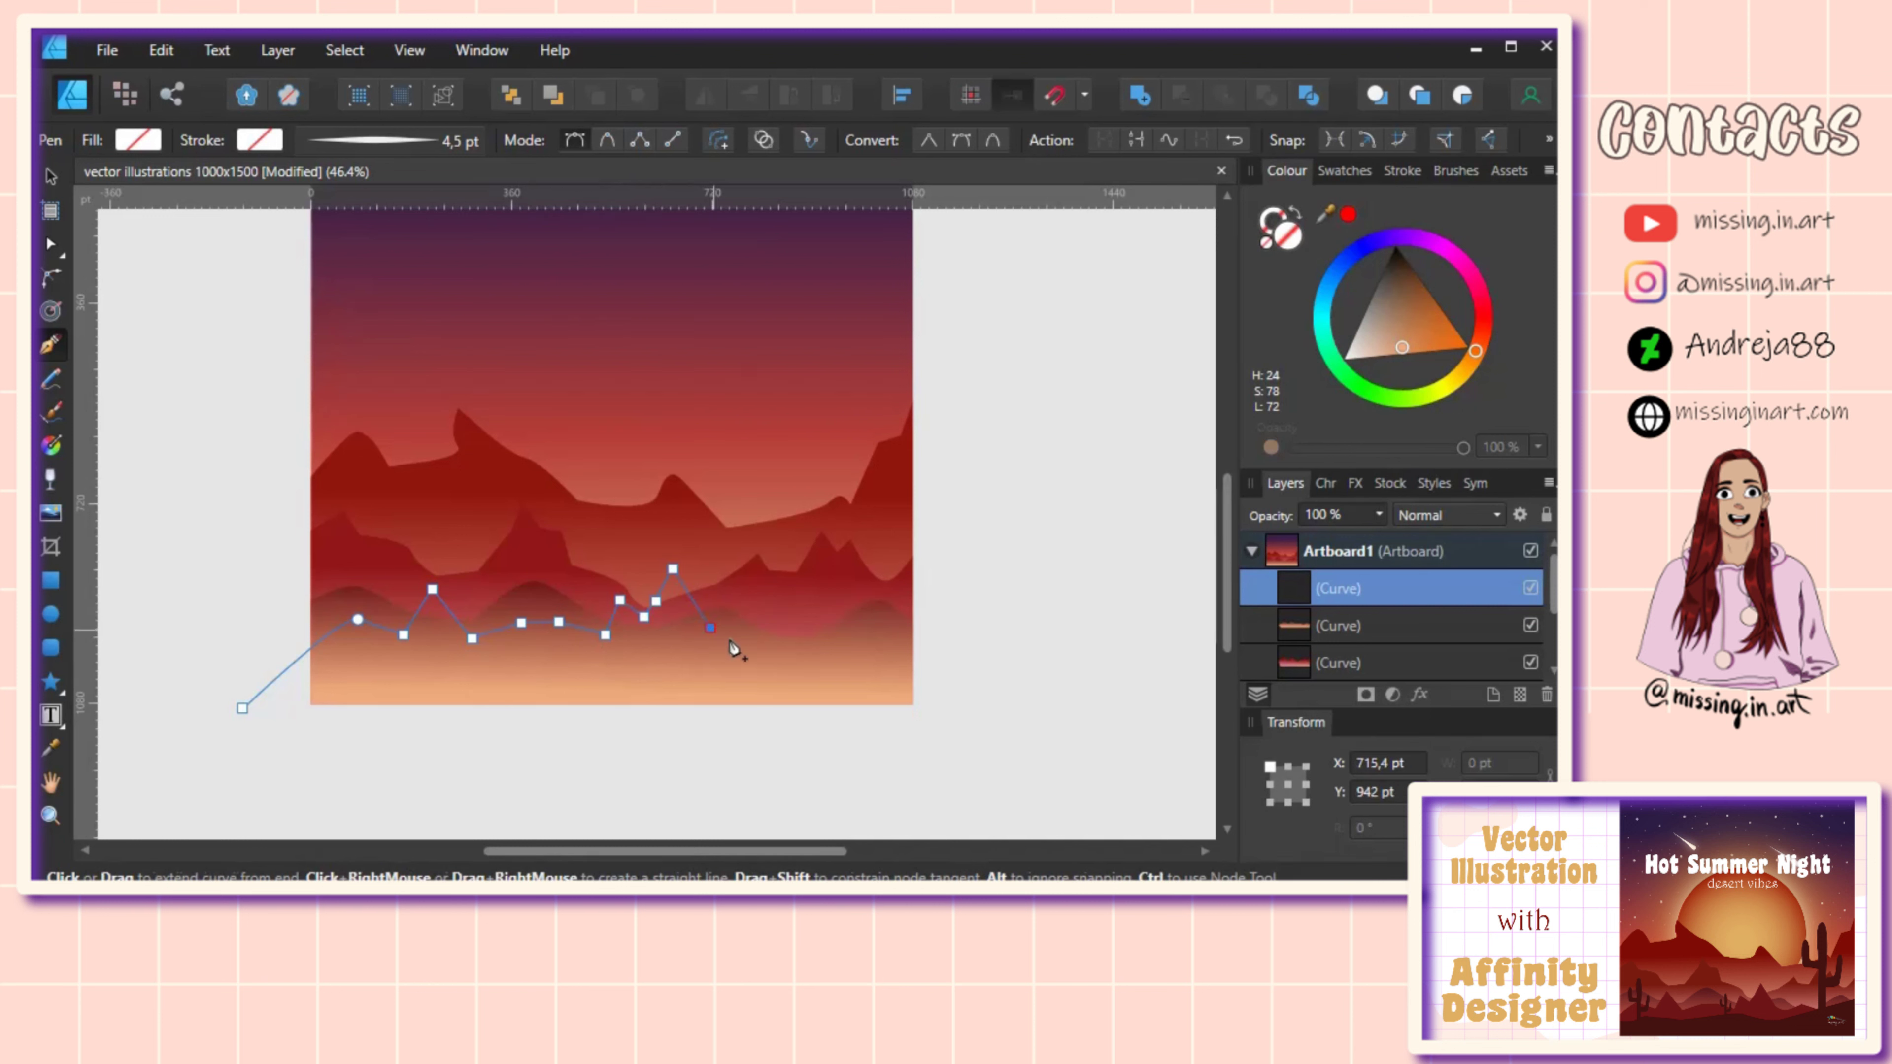
{"action": "left_click", "coordinate": [741, 637]}
{"action": "left_click", "coordinate": [777, 623]}
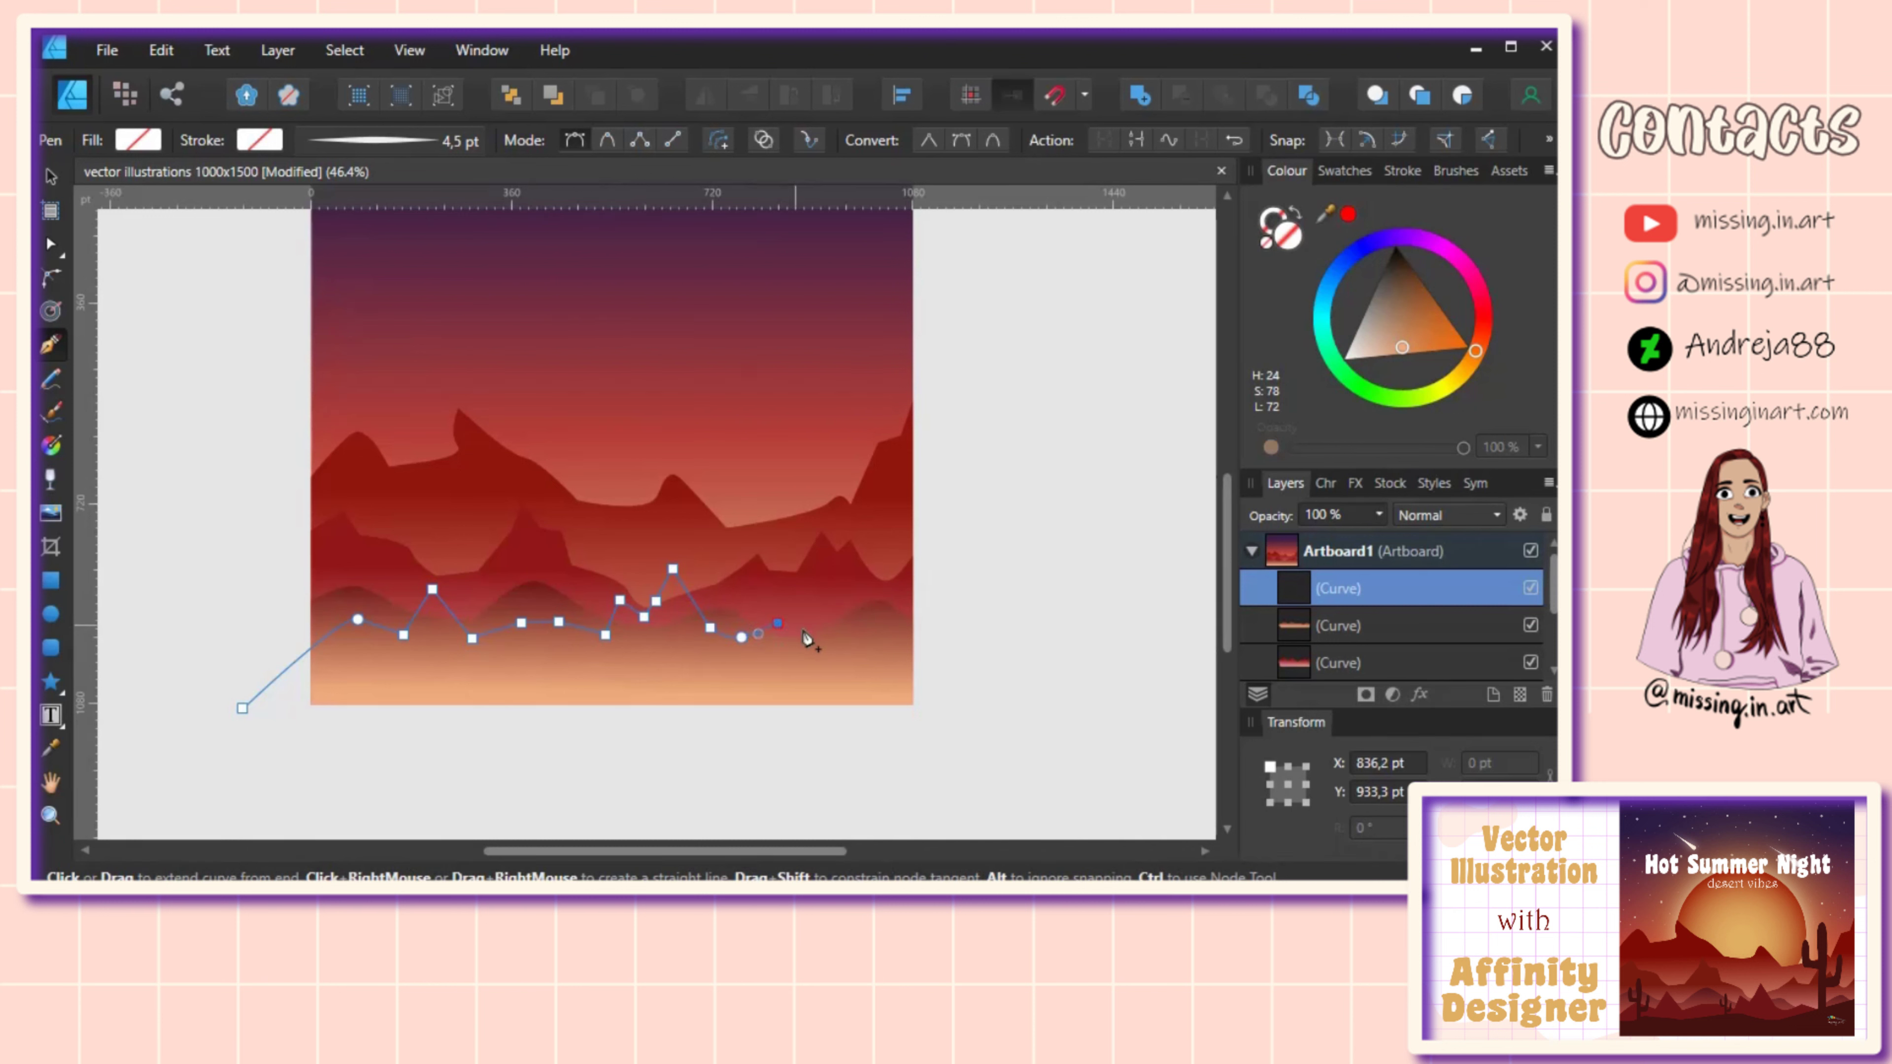
Step: Close the ridge below the right edge, fill it dark red, and select the rolling hill shape
{"action": "left_click_drag", "start_coordinate": [877, 660], "coordinate": [954, 676]}
{"action": "left_click", "coordinate": [948, 671]}
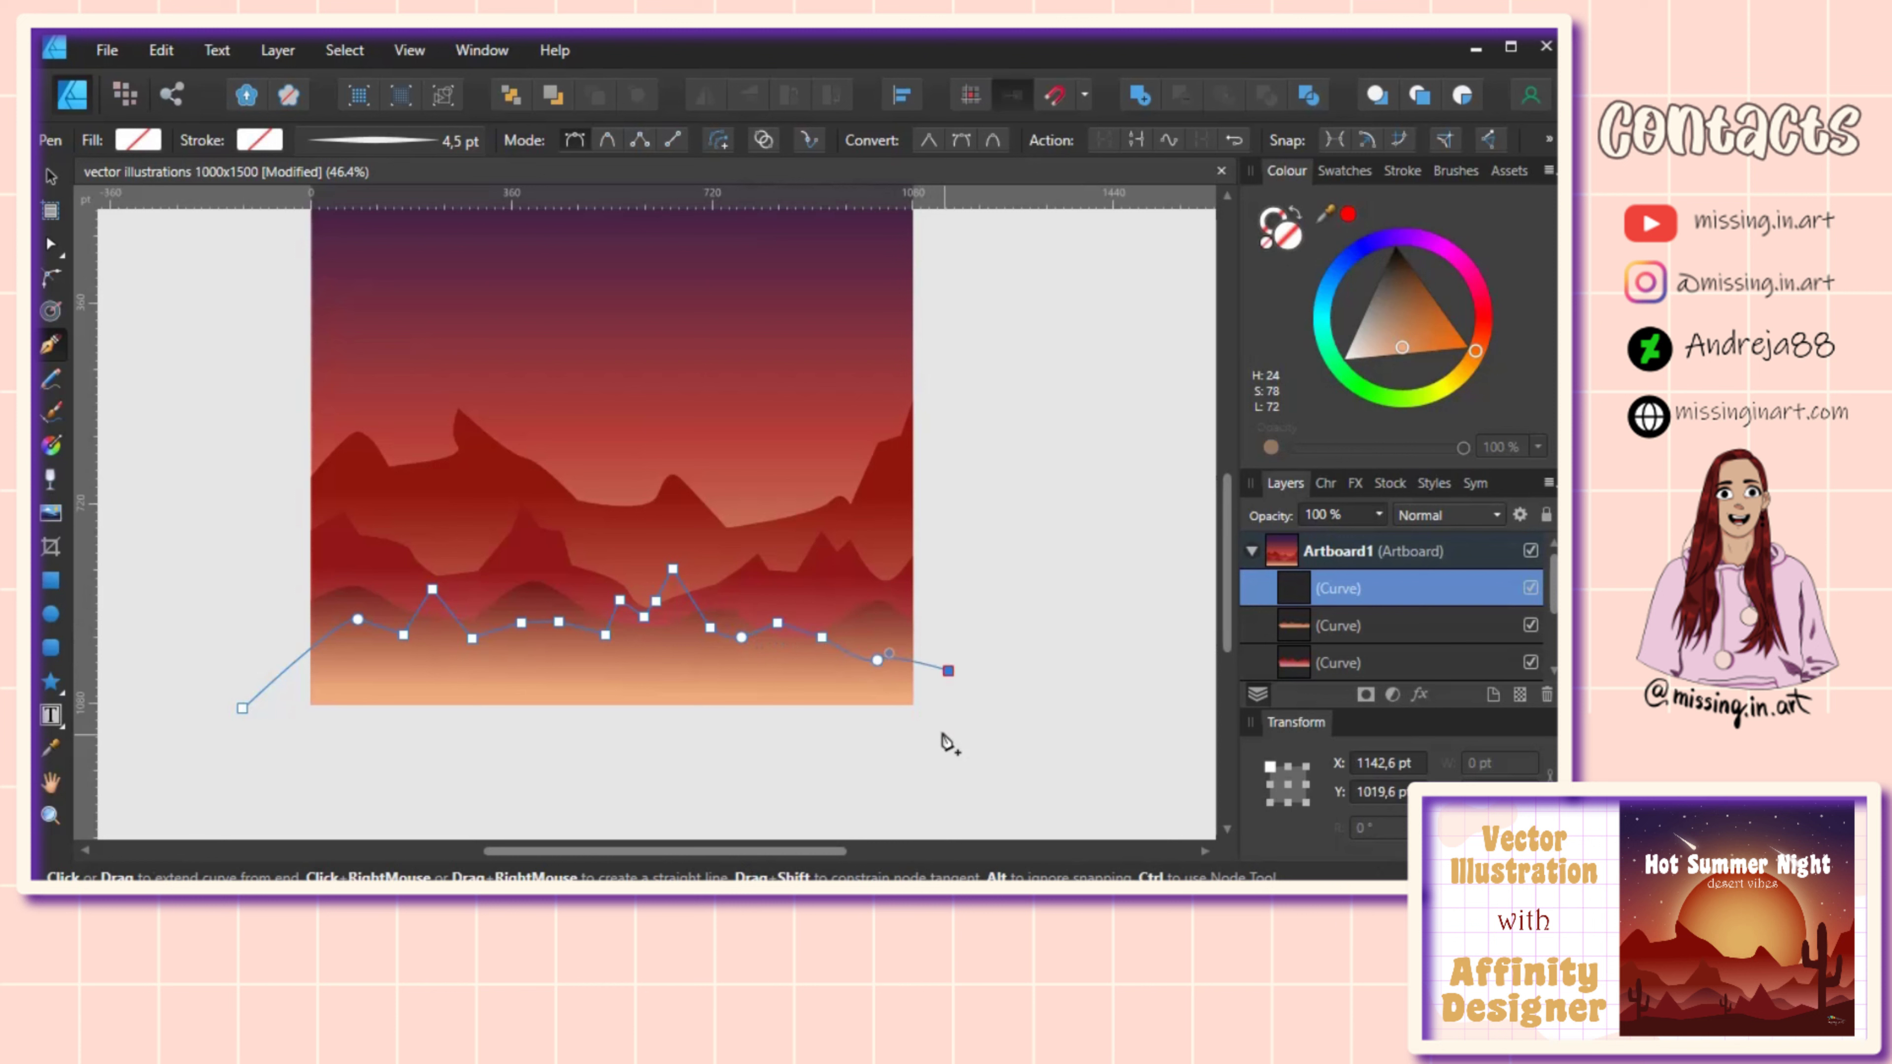
{"action": "left_click", "coordinate": [934, 721]}
{"action": "left_click", "coordinate": [242, 708]}
{"action": "left_click", "coordinate": [1477, 343]}
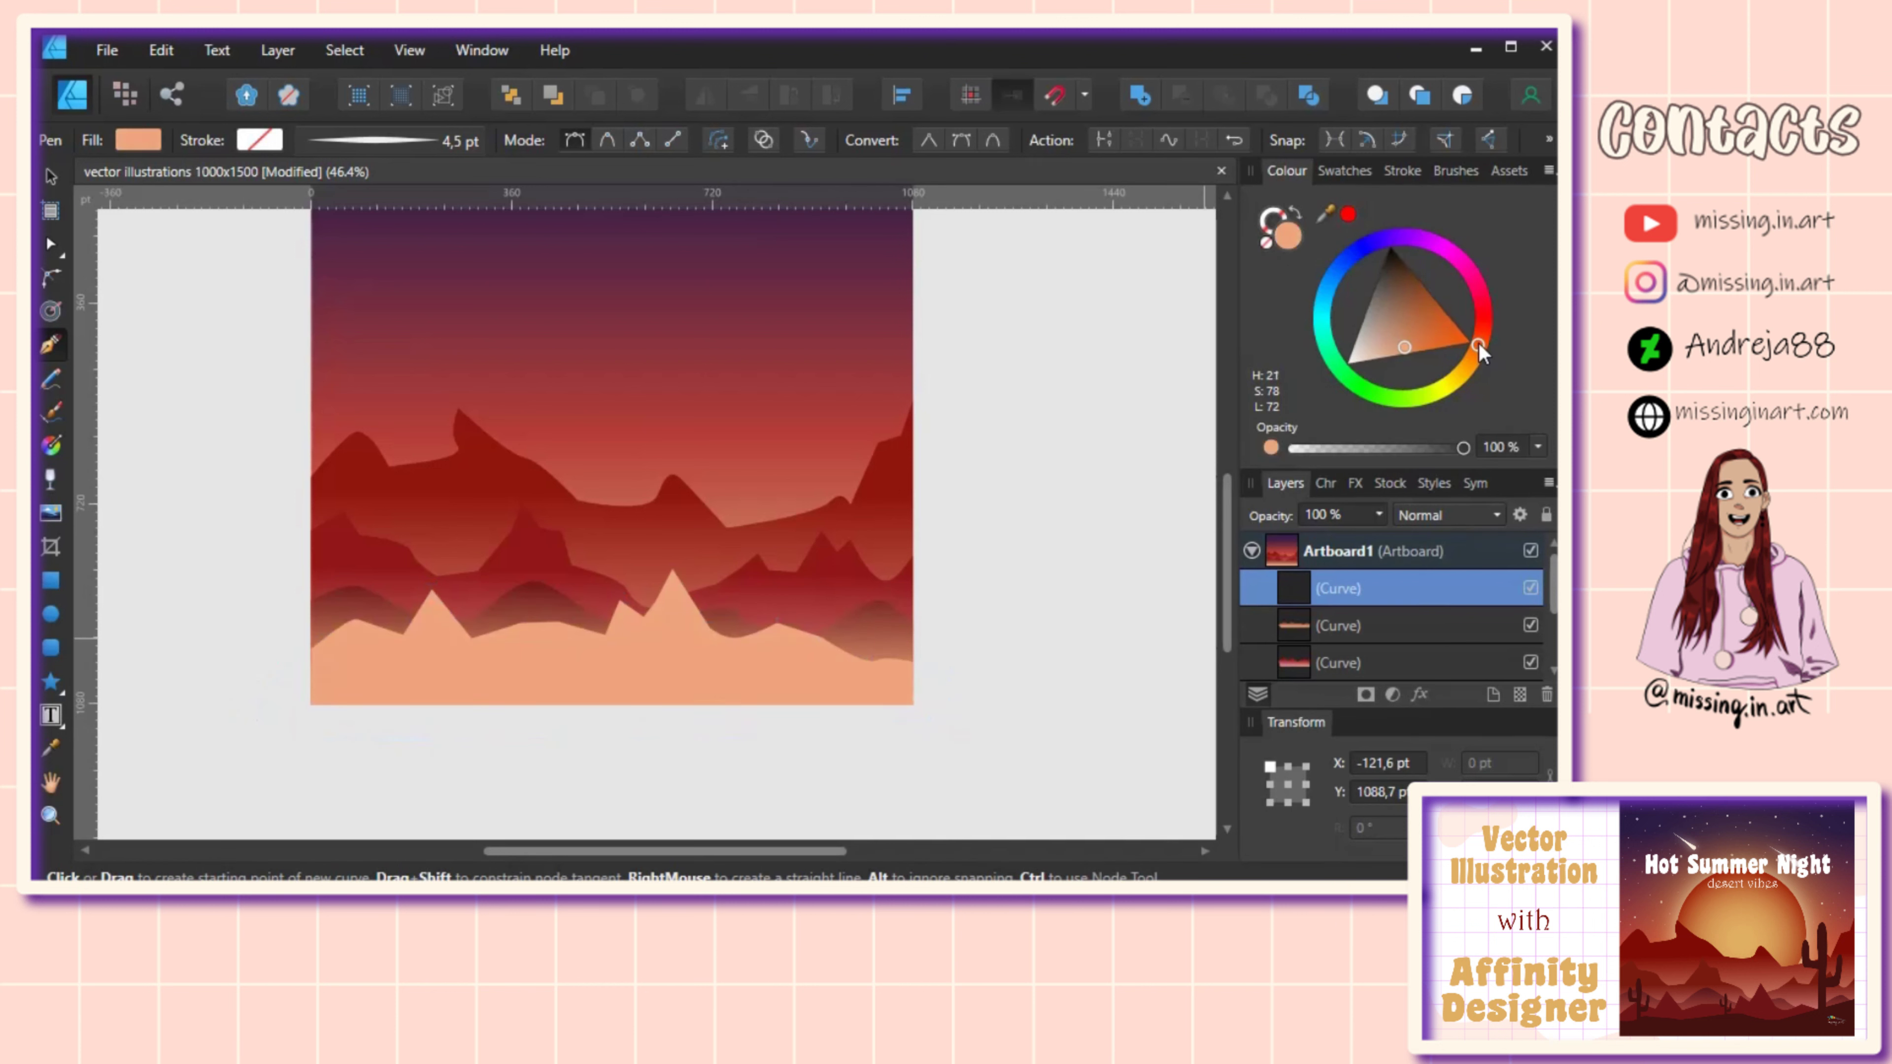
{"action": "left_click_drag", "start_coordinate": [1479, 344], "coordinate": [1486, 329]}
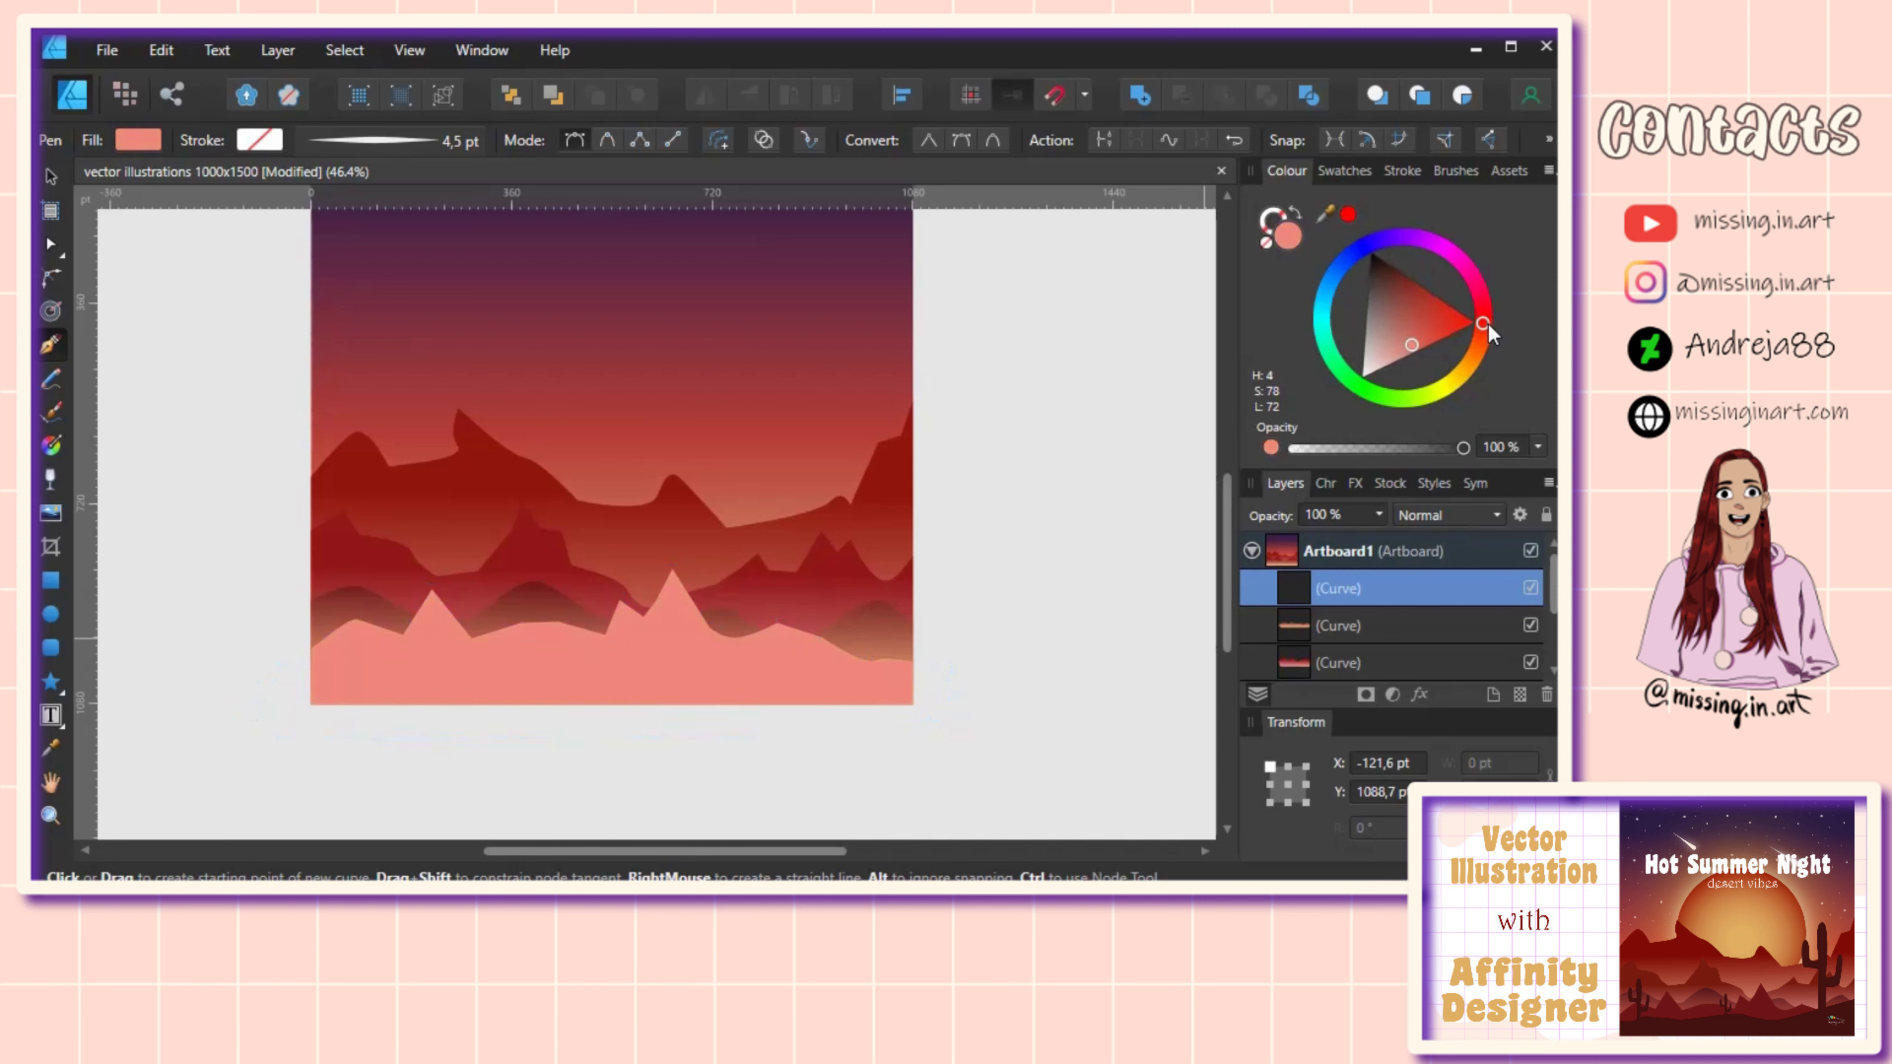
{"action": "mouse_move", "coordinate": [1428, 330]}
{"action": "left_mouse_down"}
{"action": "mouse_move", "coordinate": [1411, 295]}
{"action": "mouse_move", "coordinate": [1479, 296]}
{"action": "mouse_move", "coordinate": [1398, 298]}
{"action": "mouse_move", "coordinate": [1481, 318]}
{"action": "mouse_move", "coordinate": [1394, 291]}
{"action": "left_mouse_up"}
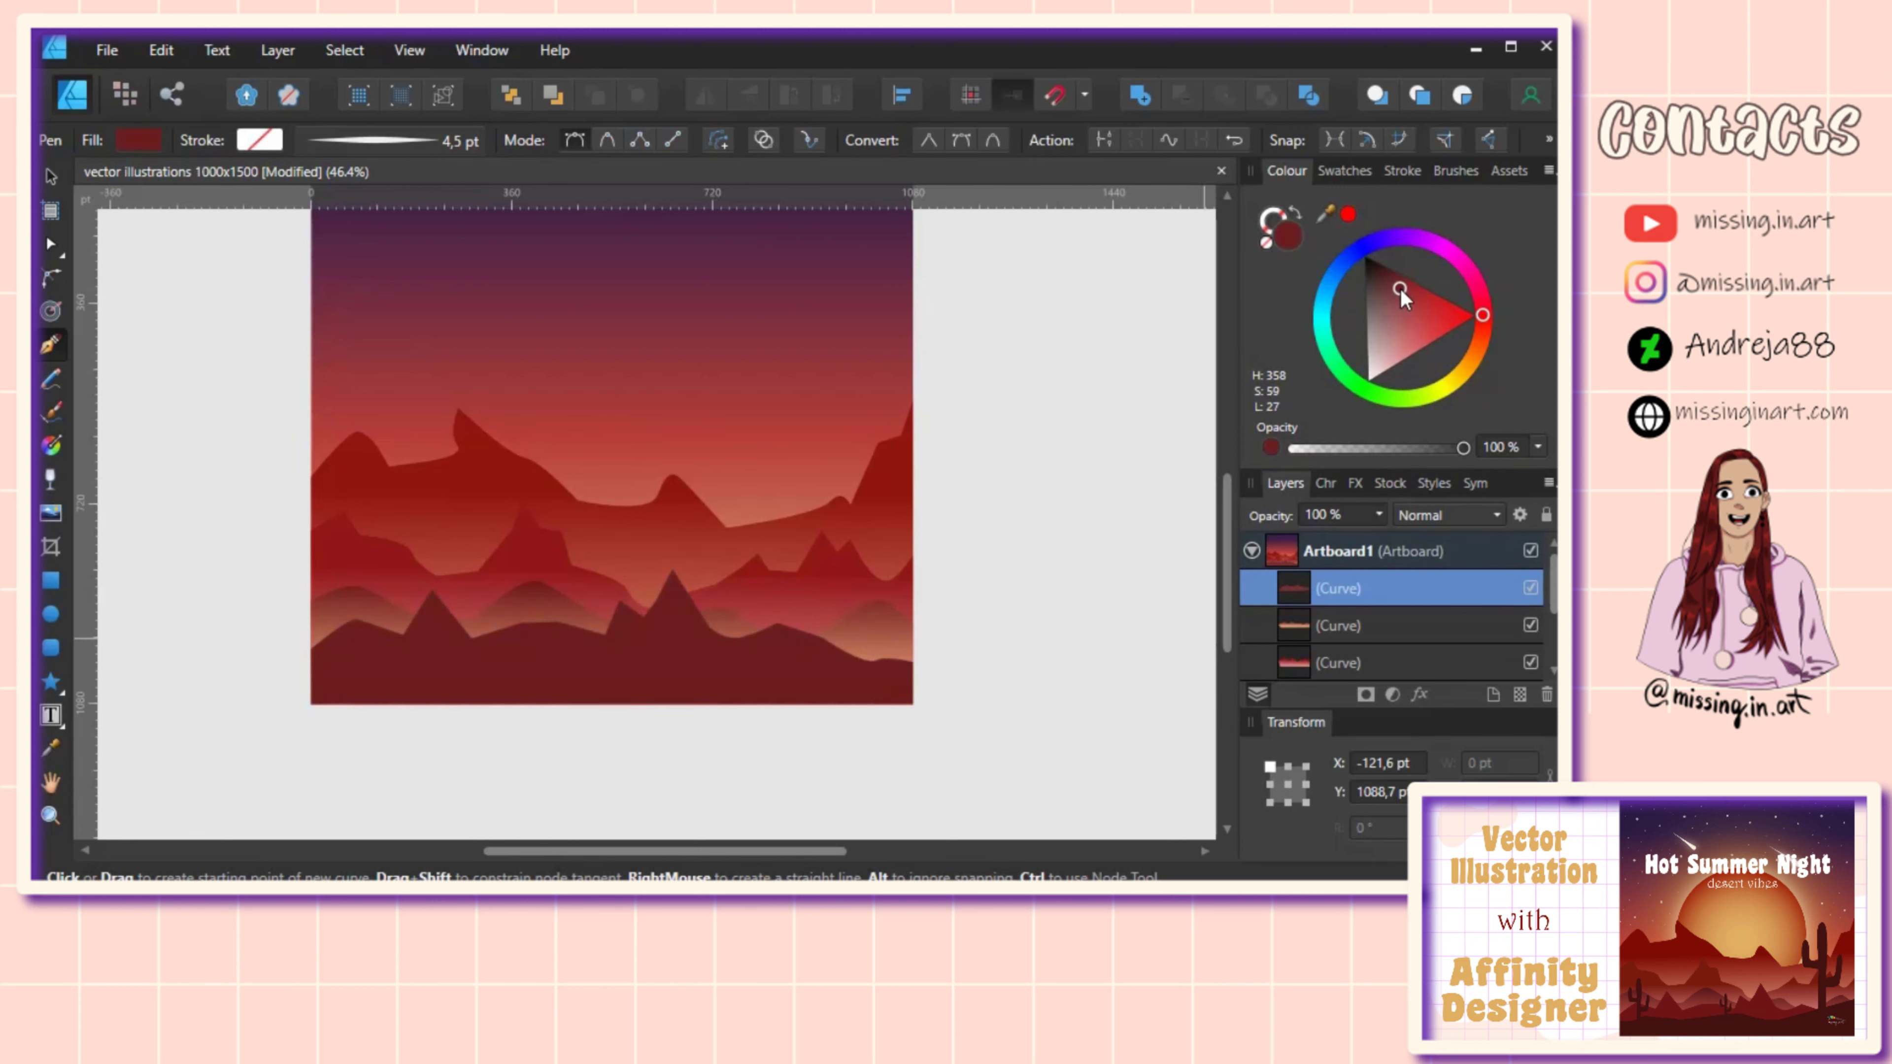
{"action": "left_click_drag", "start_coordinate": [1400, 289], "coordinate": [1402, 286]}
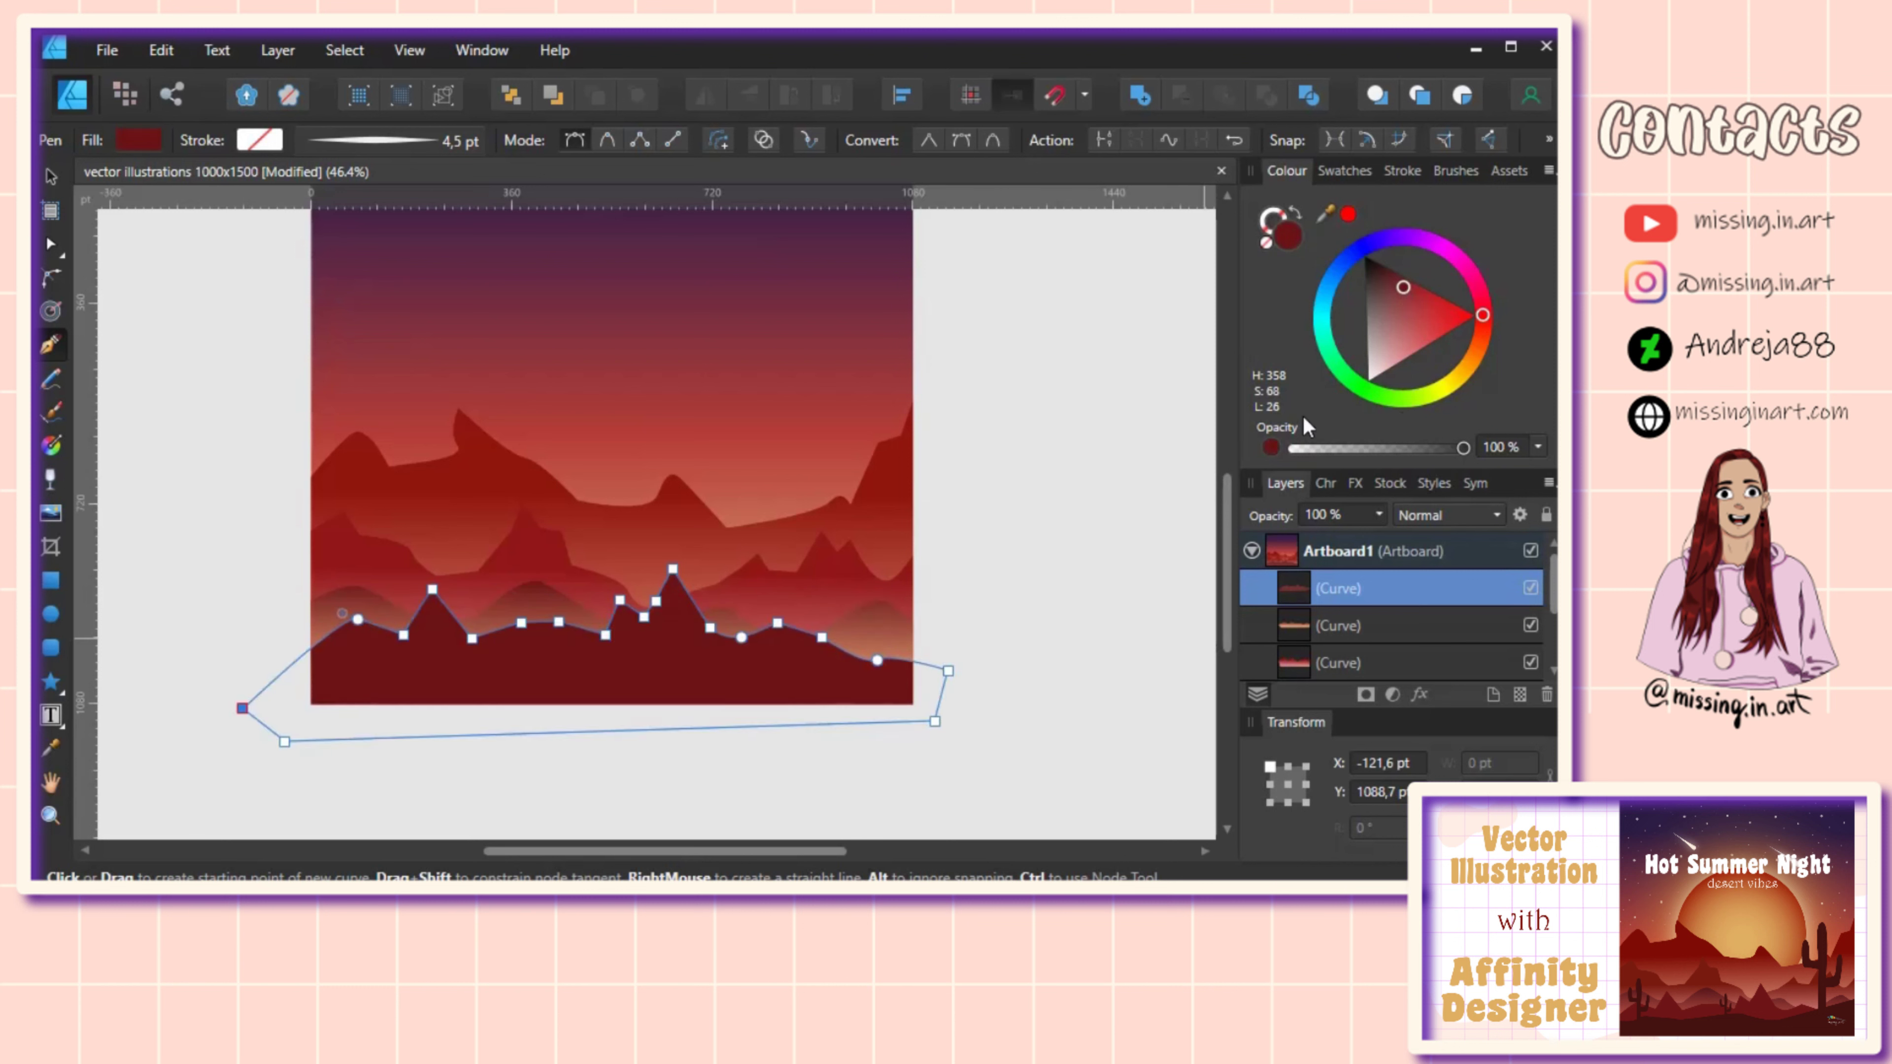
{"action": "left_click", "coordinate": [1360, 636]}
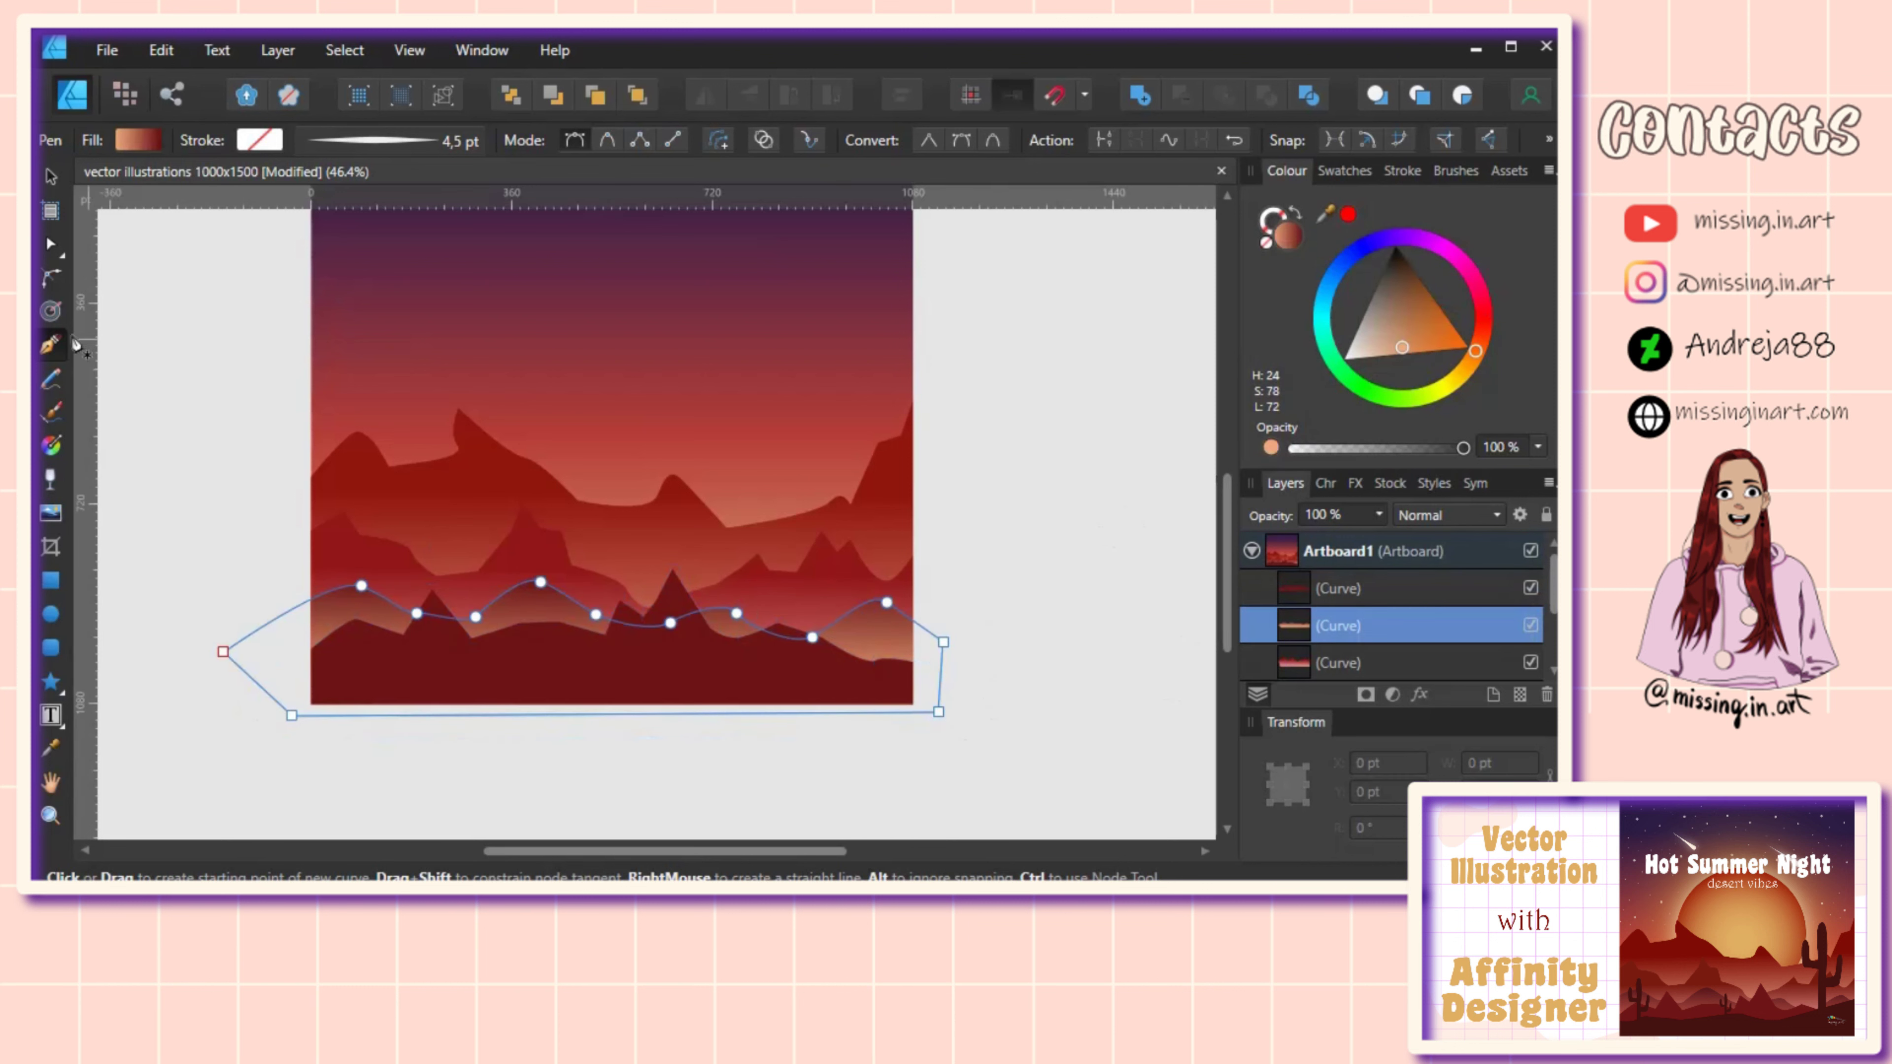
Step: Make the first lower mountain's gradient stops a deeper, less pink red and lower its top stop
{"action": "left_click", "coordinate": [50, 445]}
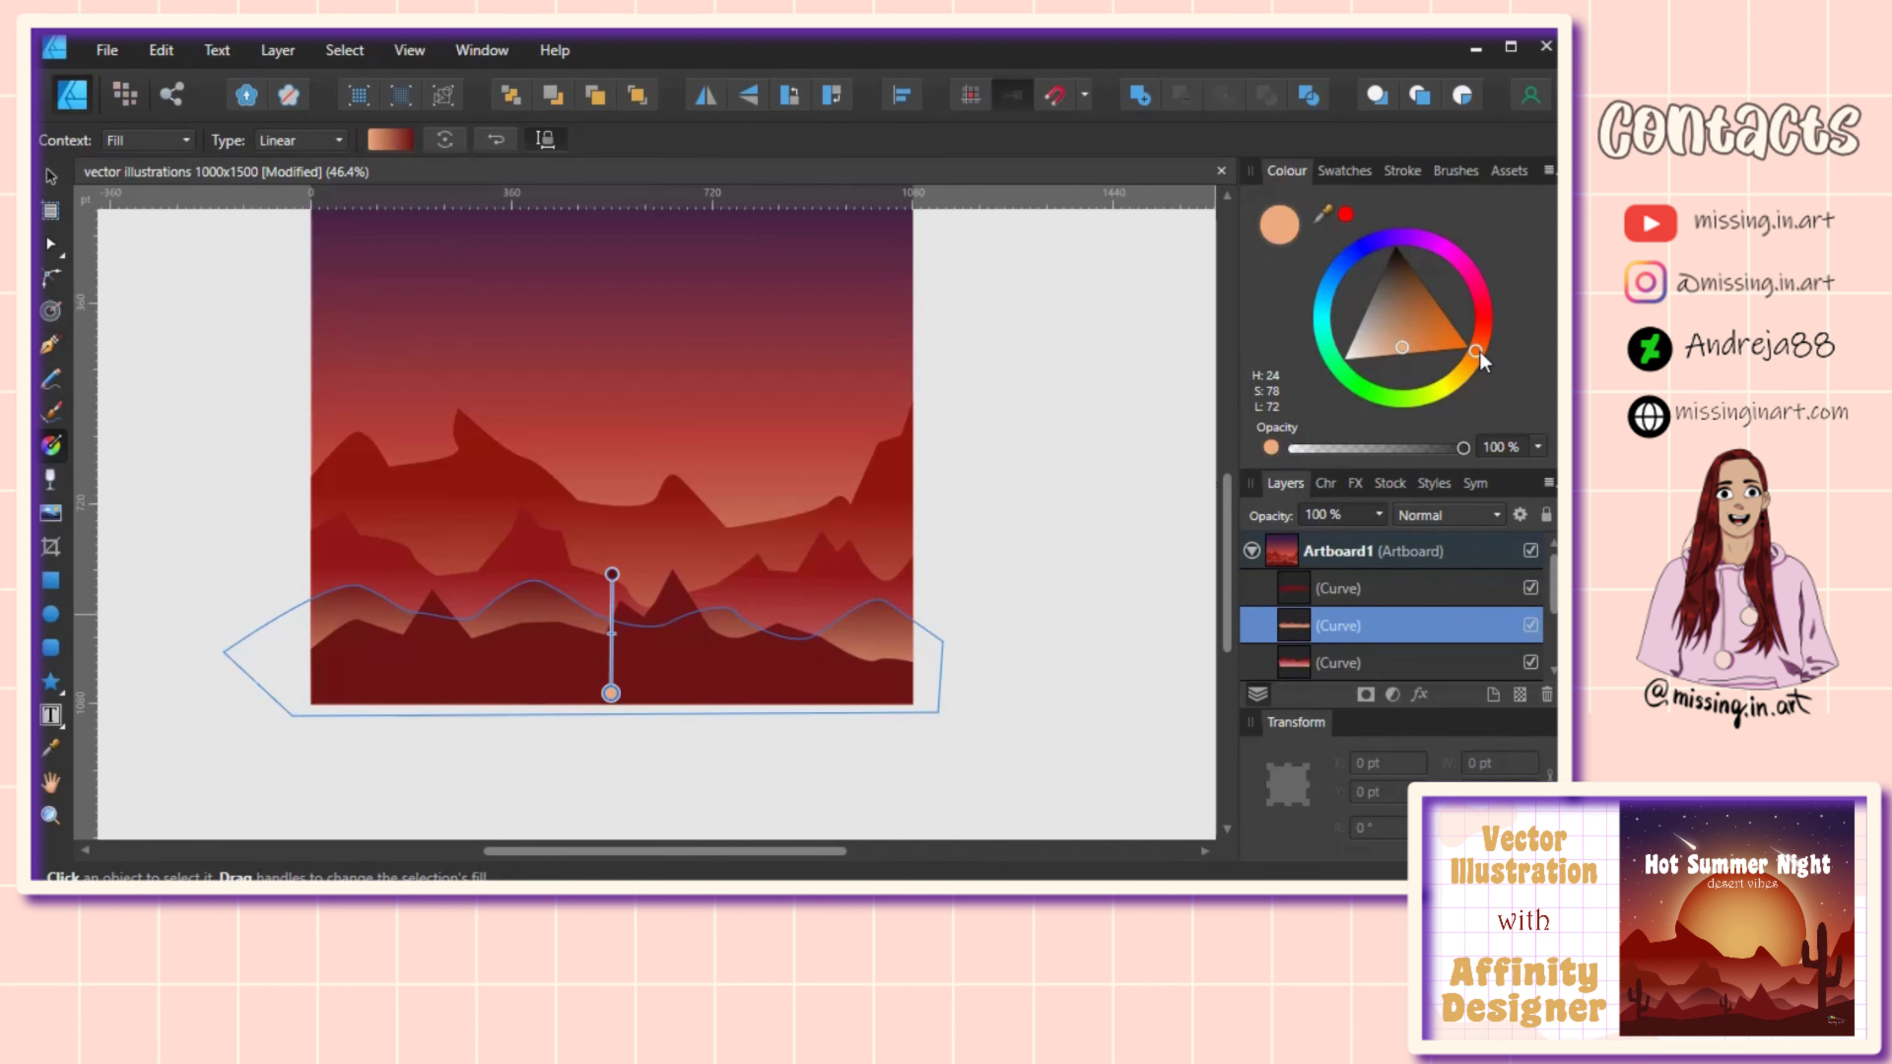
{"action": "left_click_drag", "start_coordinate": [1479, 349], "coordinate": [1499, 329]}
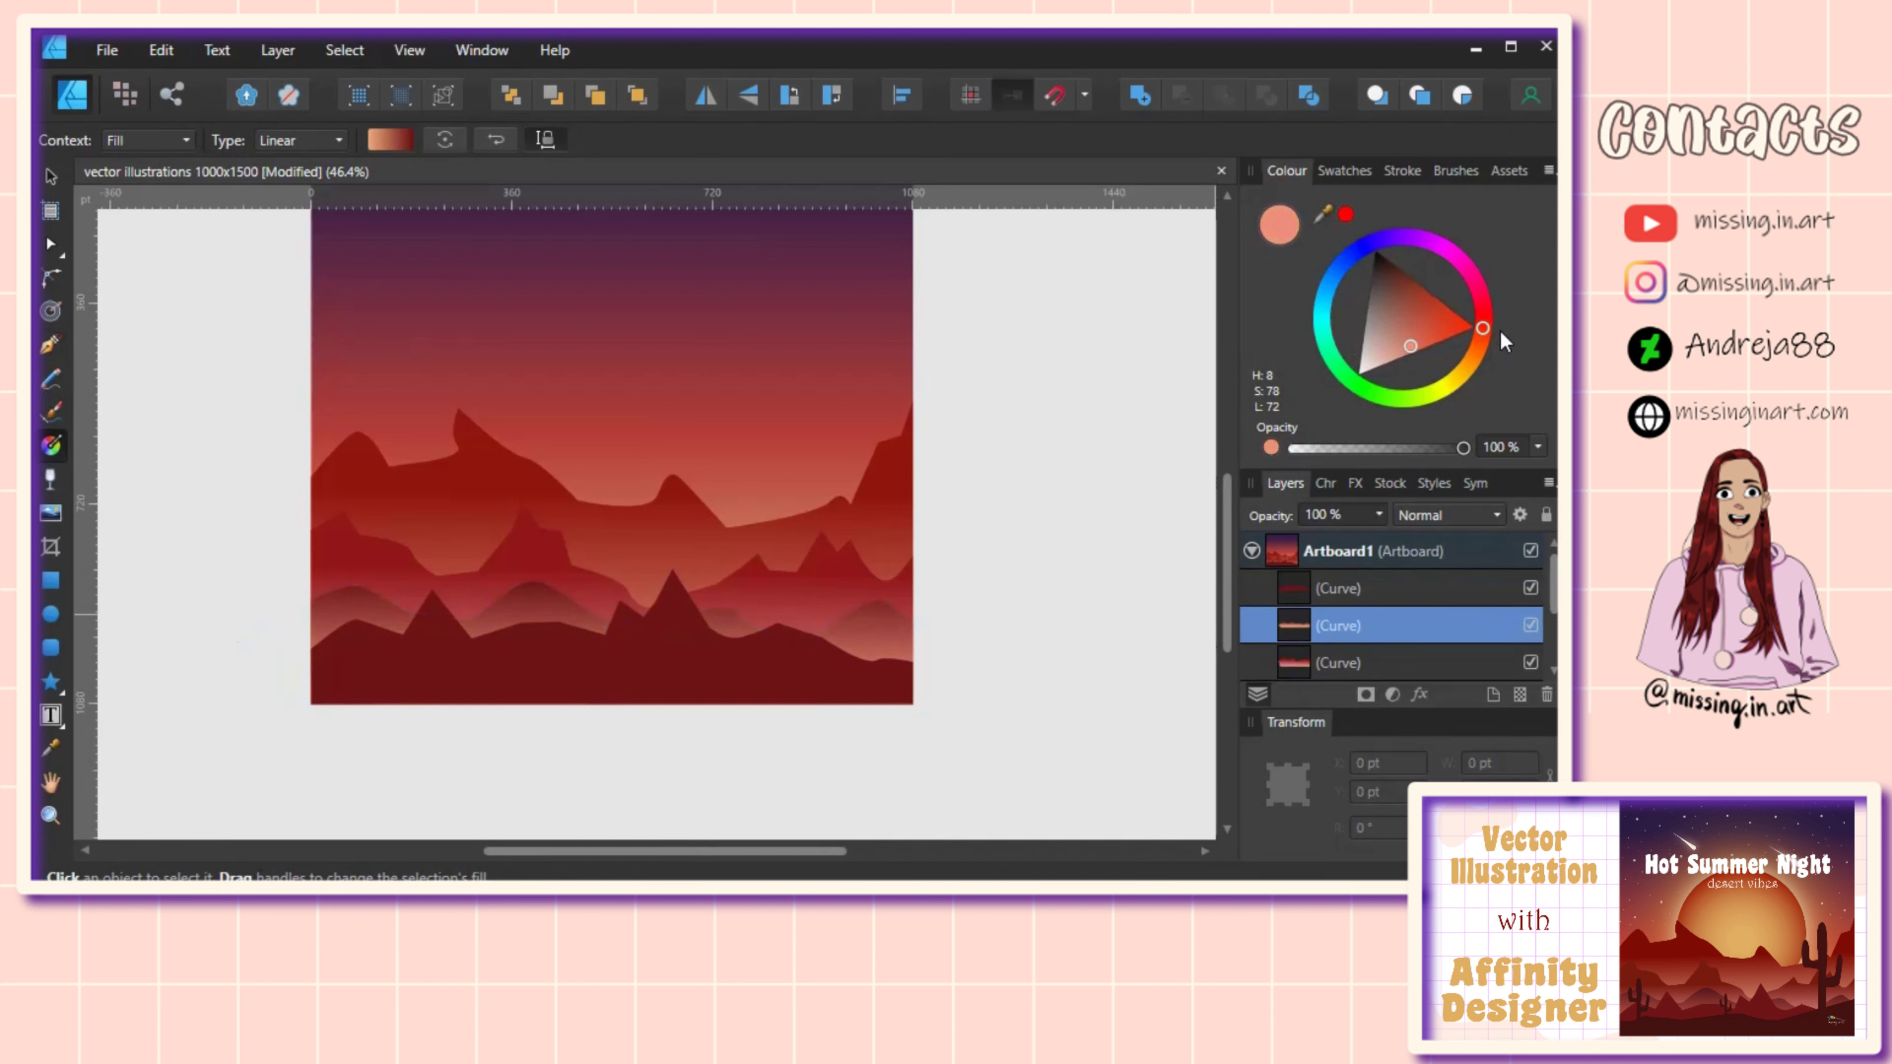
{"action": "left_click_drag", "start_coordinate": [1411, 345], "coordinate": [1420, 333]}
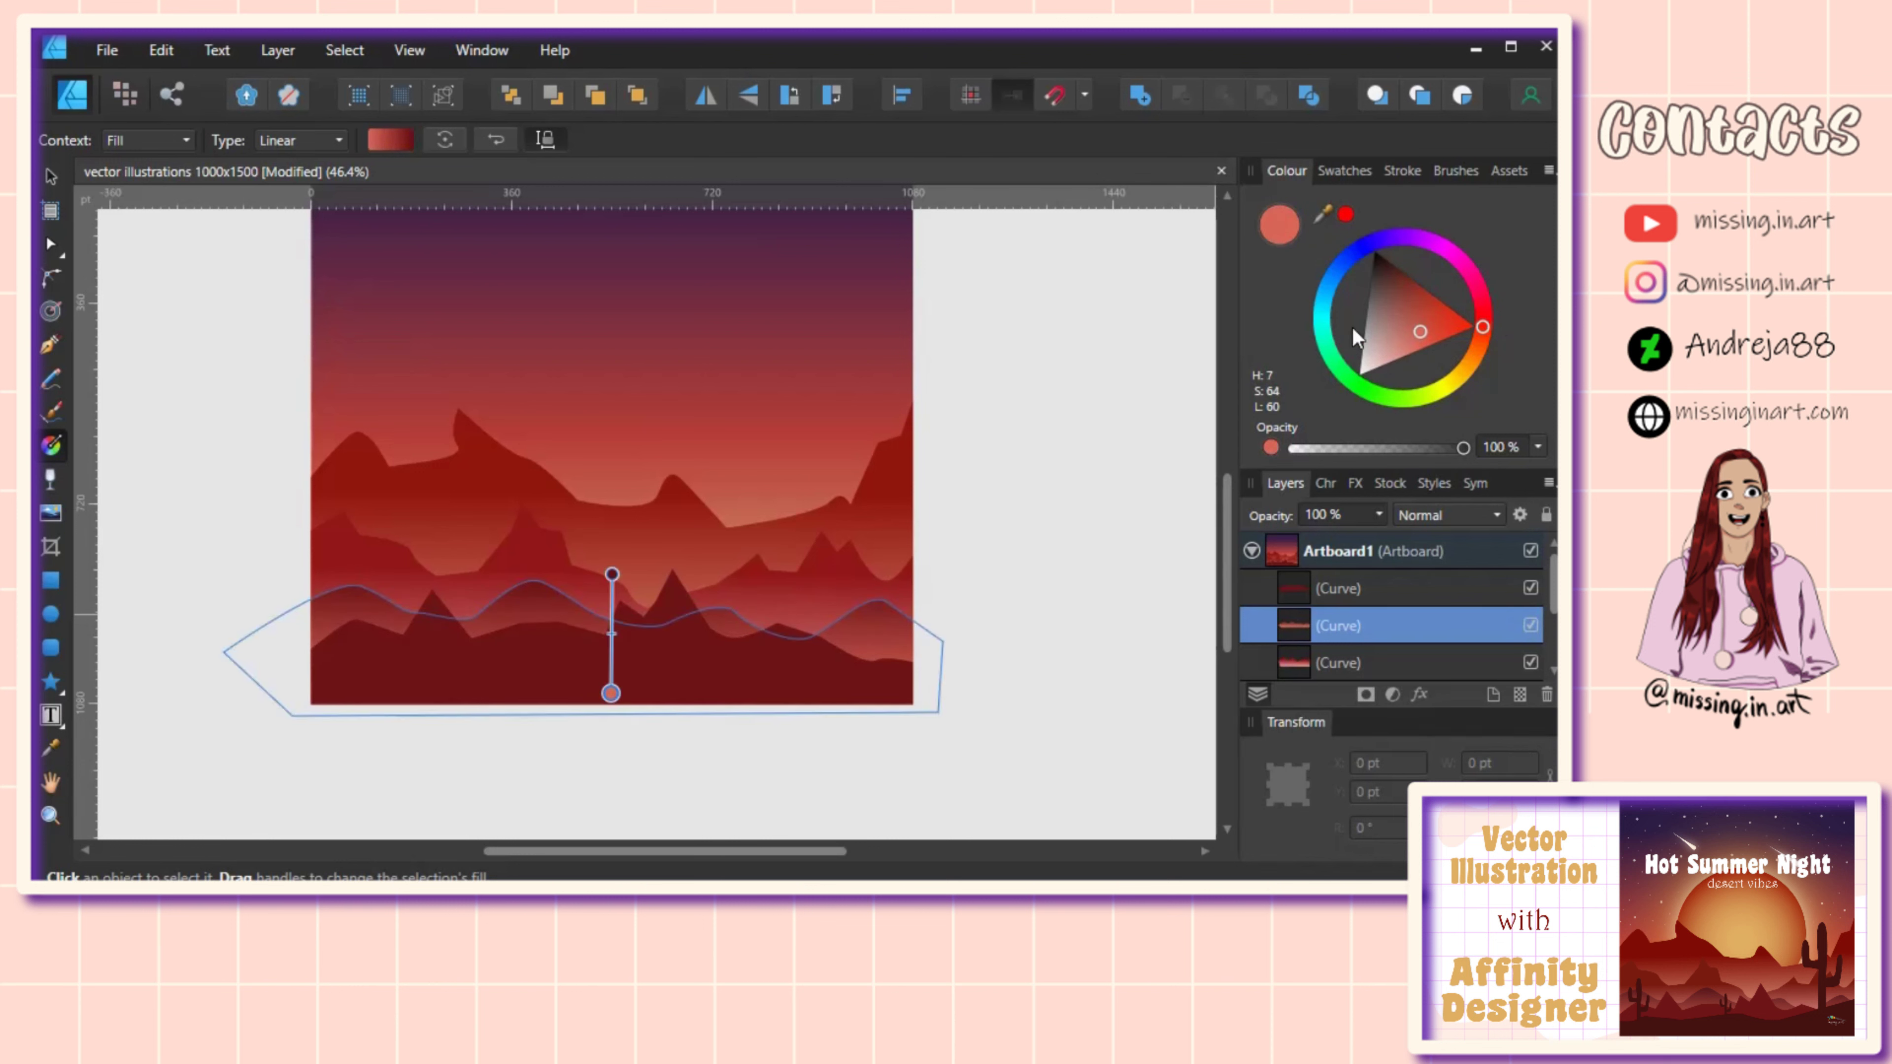
{"action": "left_click_drag", "start_coordinate": [614, 573], "coordinate": [612, 580]}
{"action": "left_click_drag", "start_coordinate": [1407, 301], "coordinate": [1391, 281]}
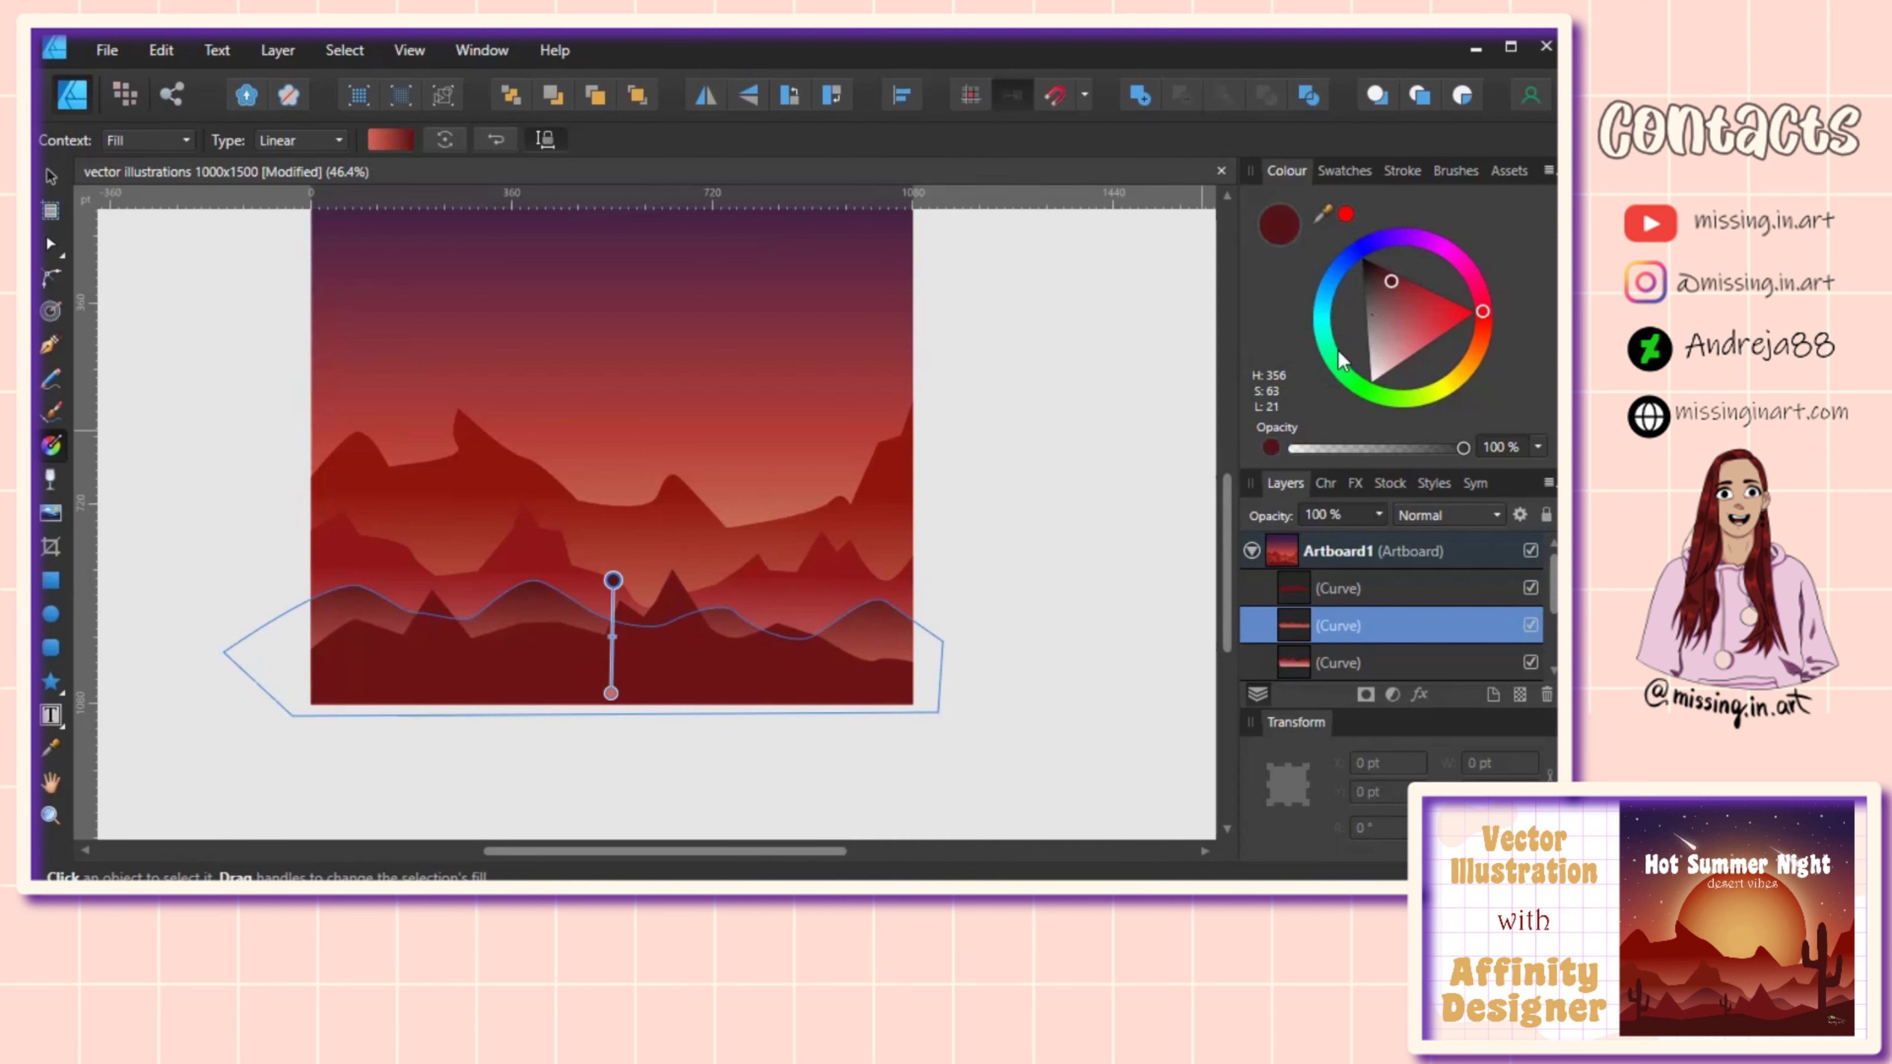
Step: Raise the rear mountain's gradient end point and darken its upper stop, shifting it slightly orange
{"action": "left_click", "coordinate": [1376, 660]}
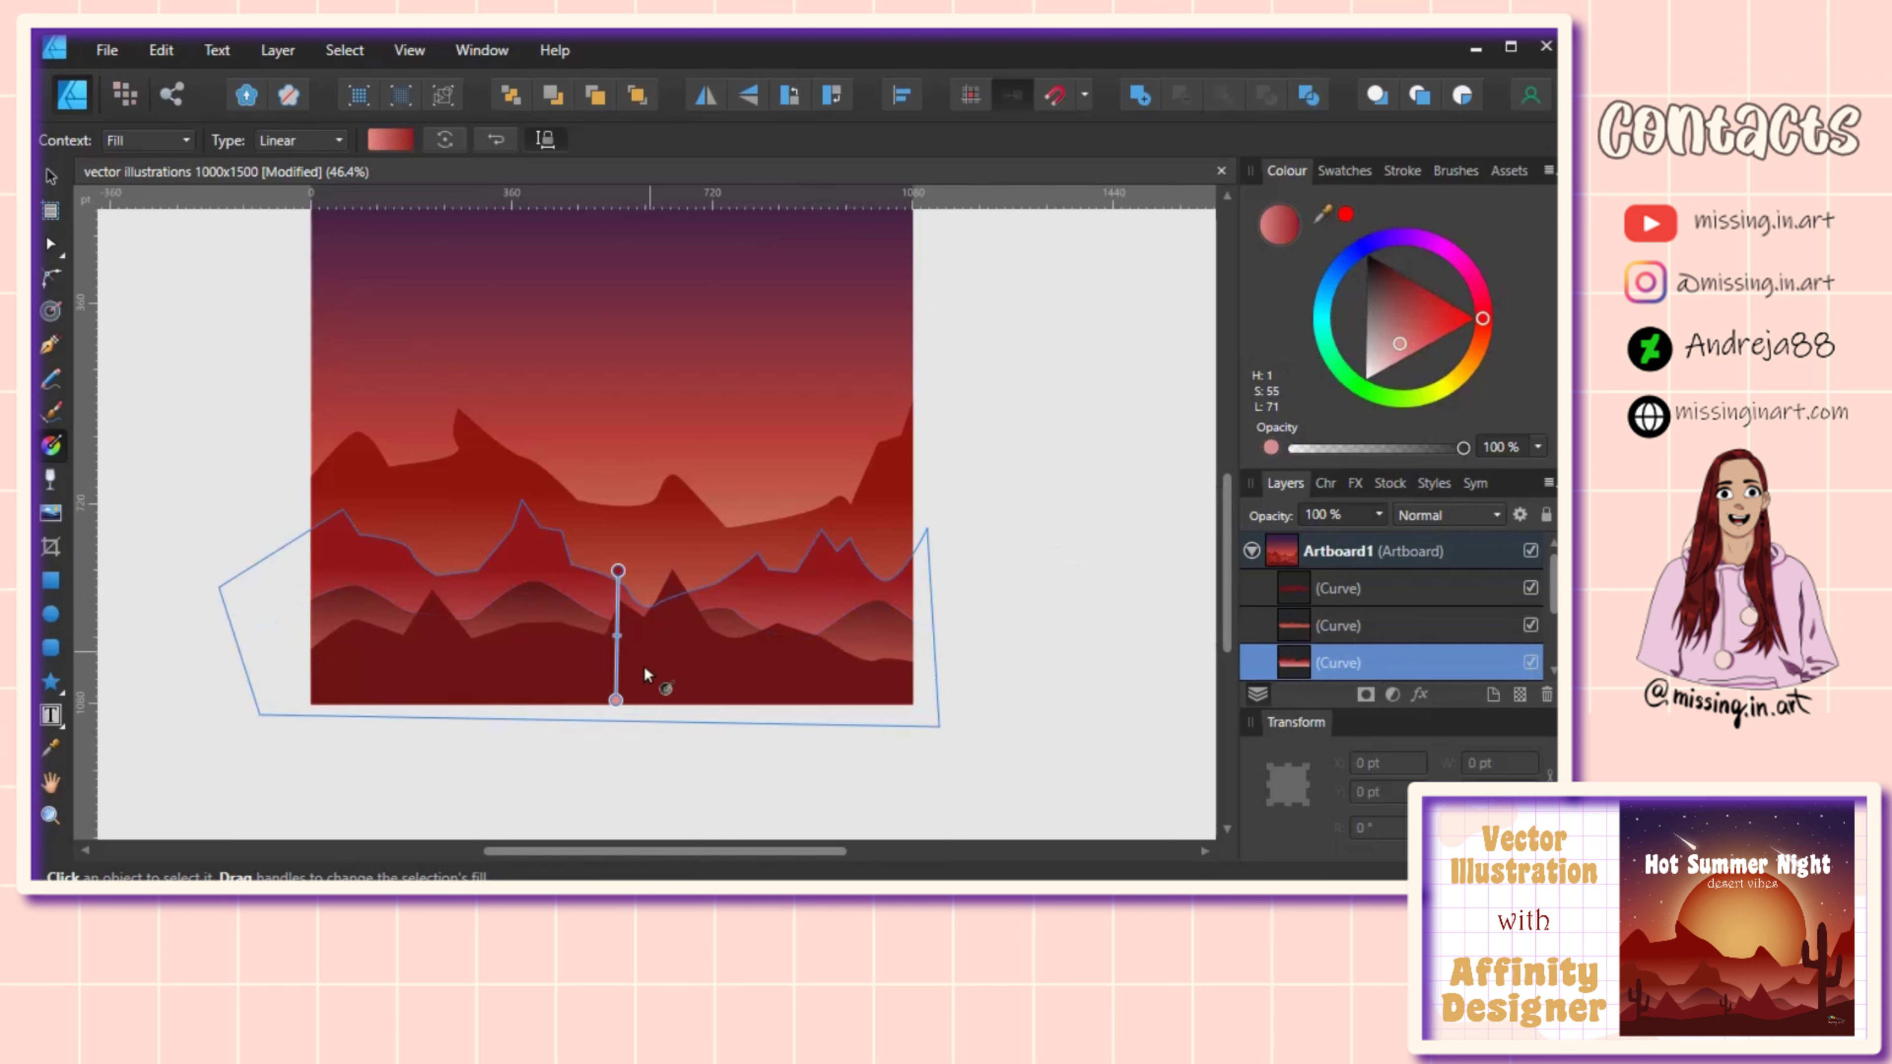
{"action": "left_click_drag", "start_coordinate": [615, 699], "coordinate": [617, 666]}
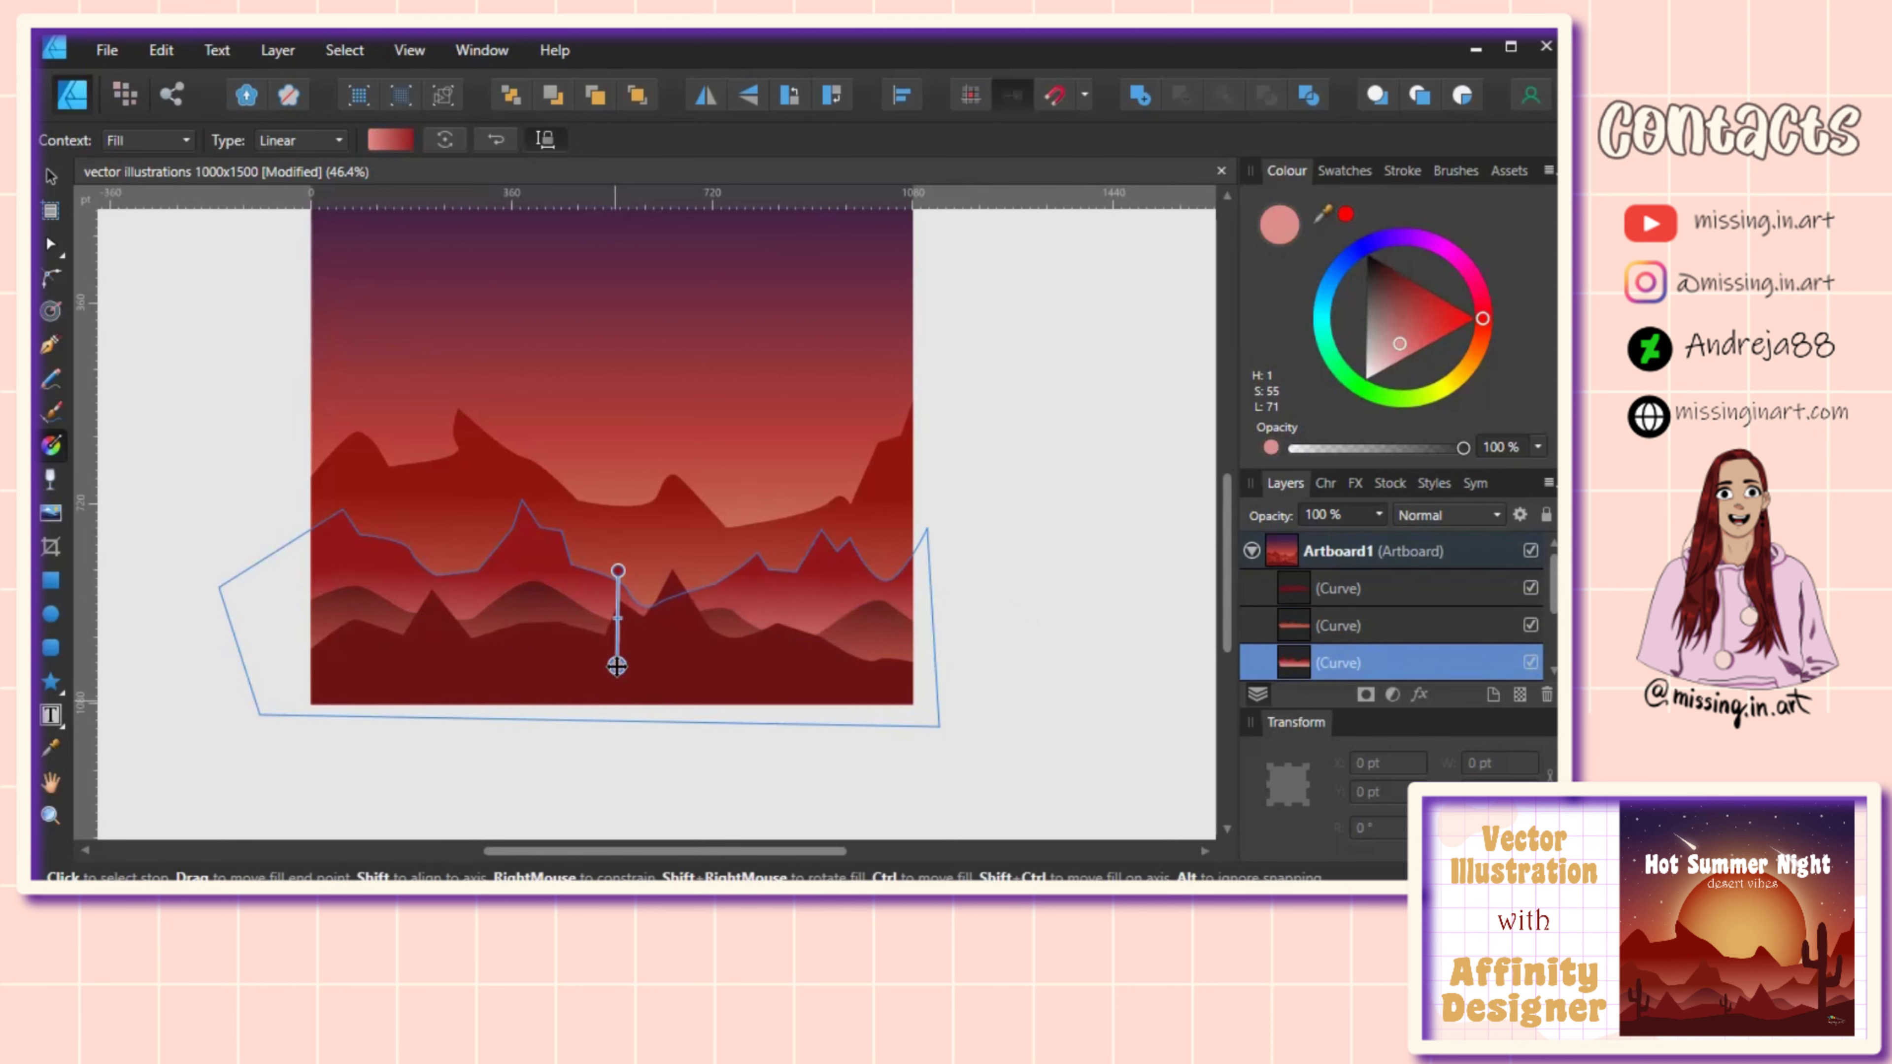
{"action": "left_click", "coordinate": [617, 572]}
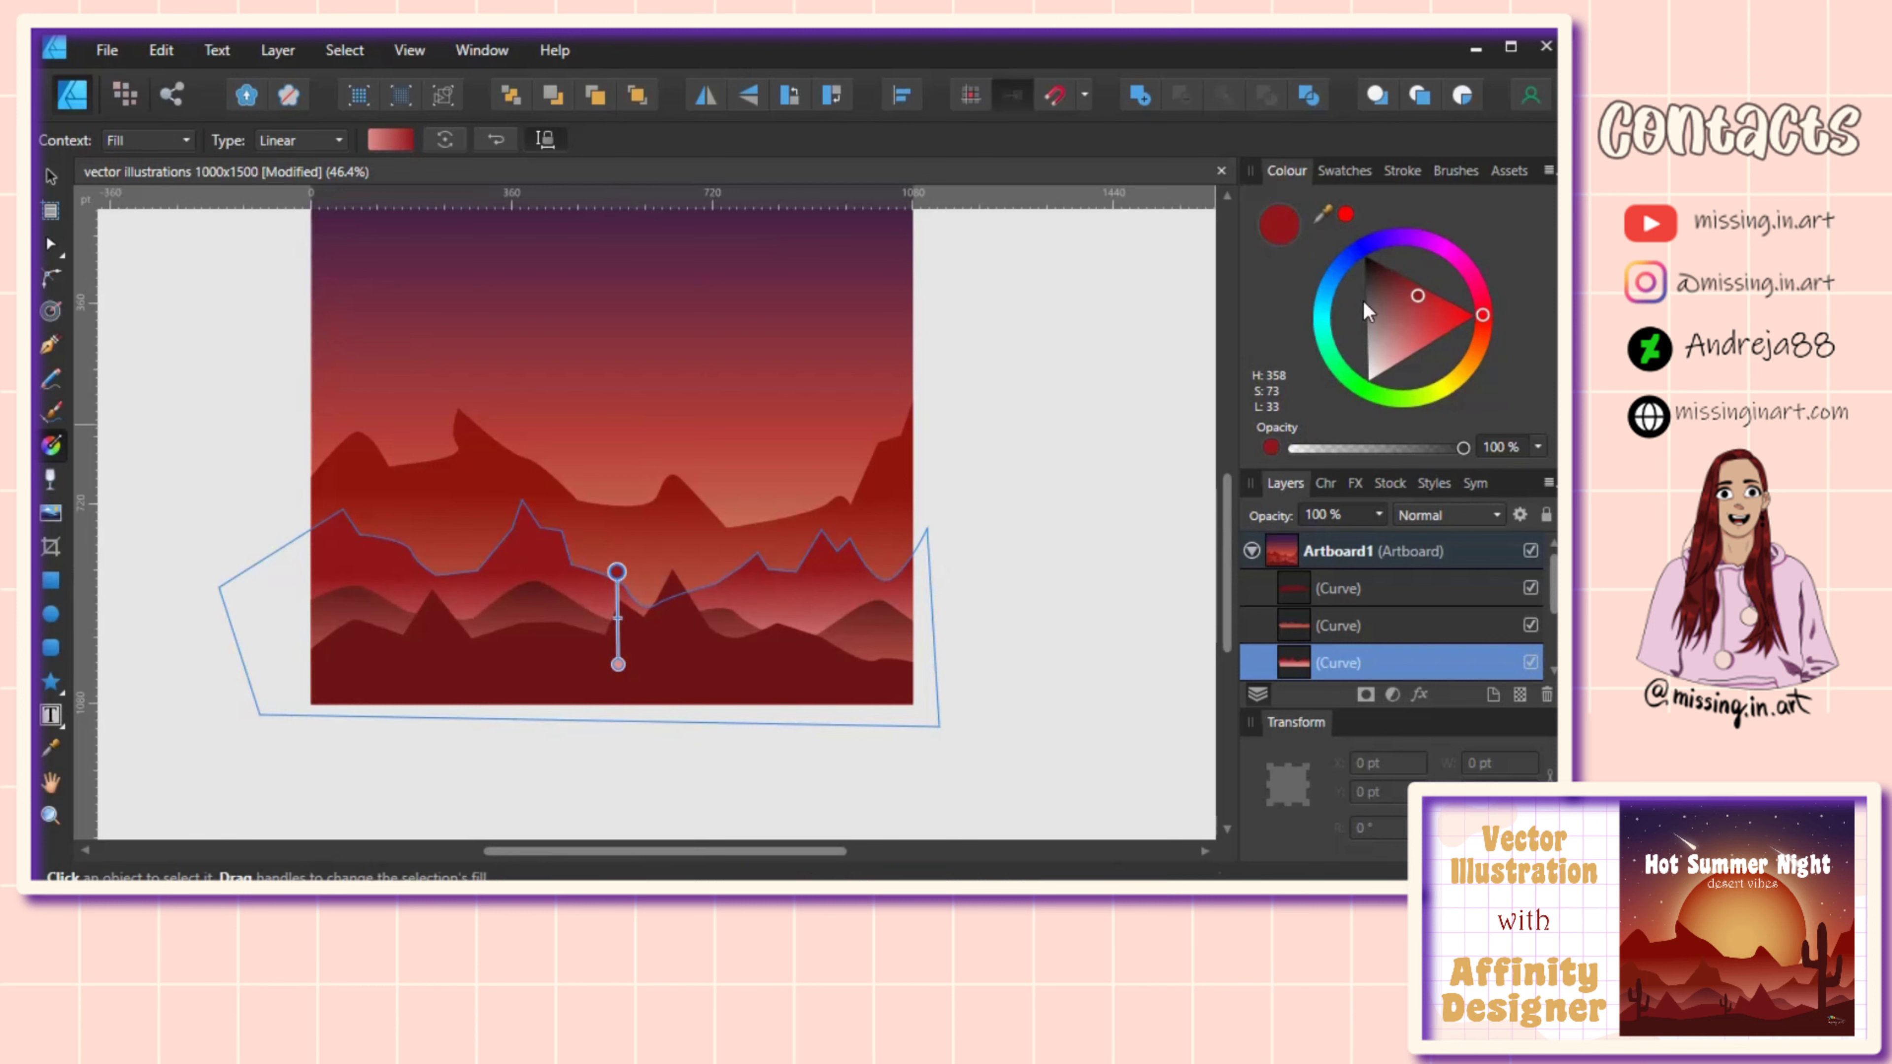
{"action": "left_click", "coordinate": [1413, 291]}
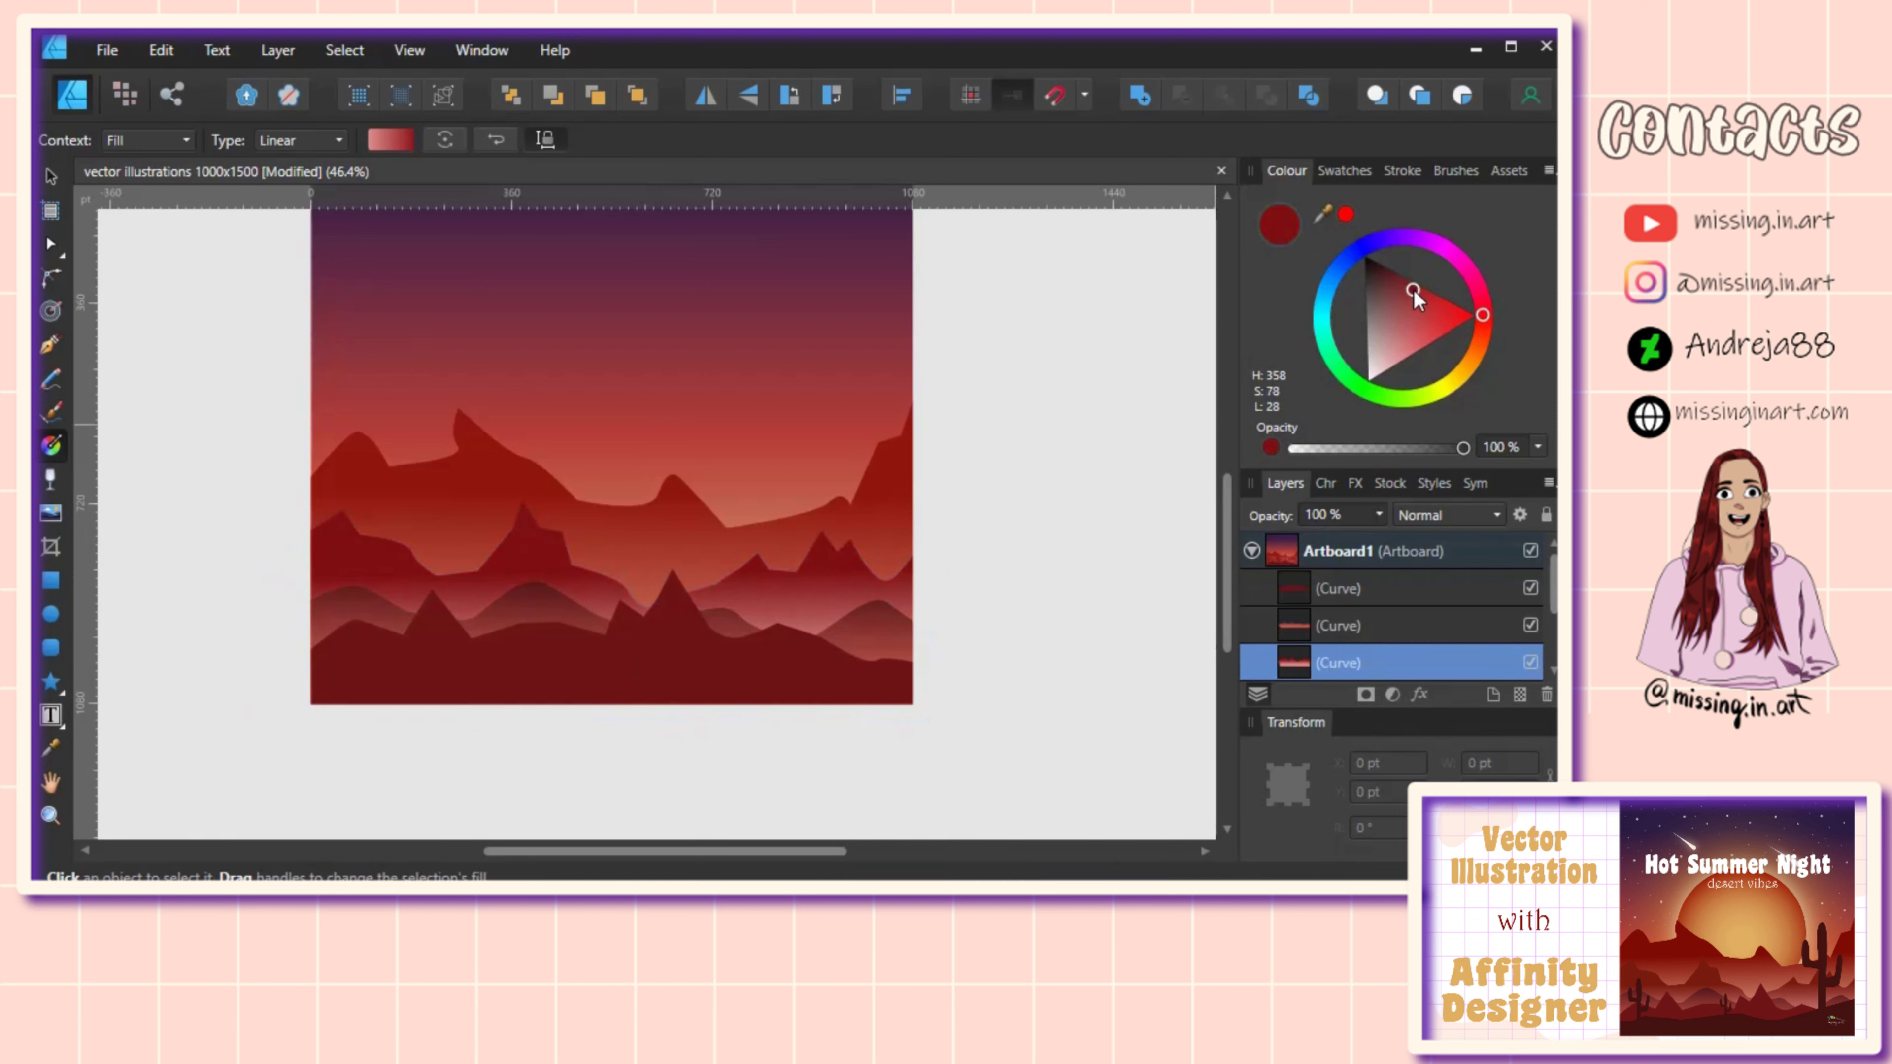
{"action": "left_click_drag", "start_coordinate": [1481, 317], "coordinate": [1480, 324]}
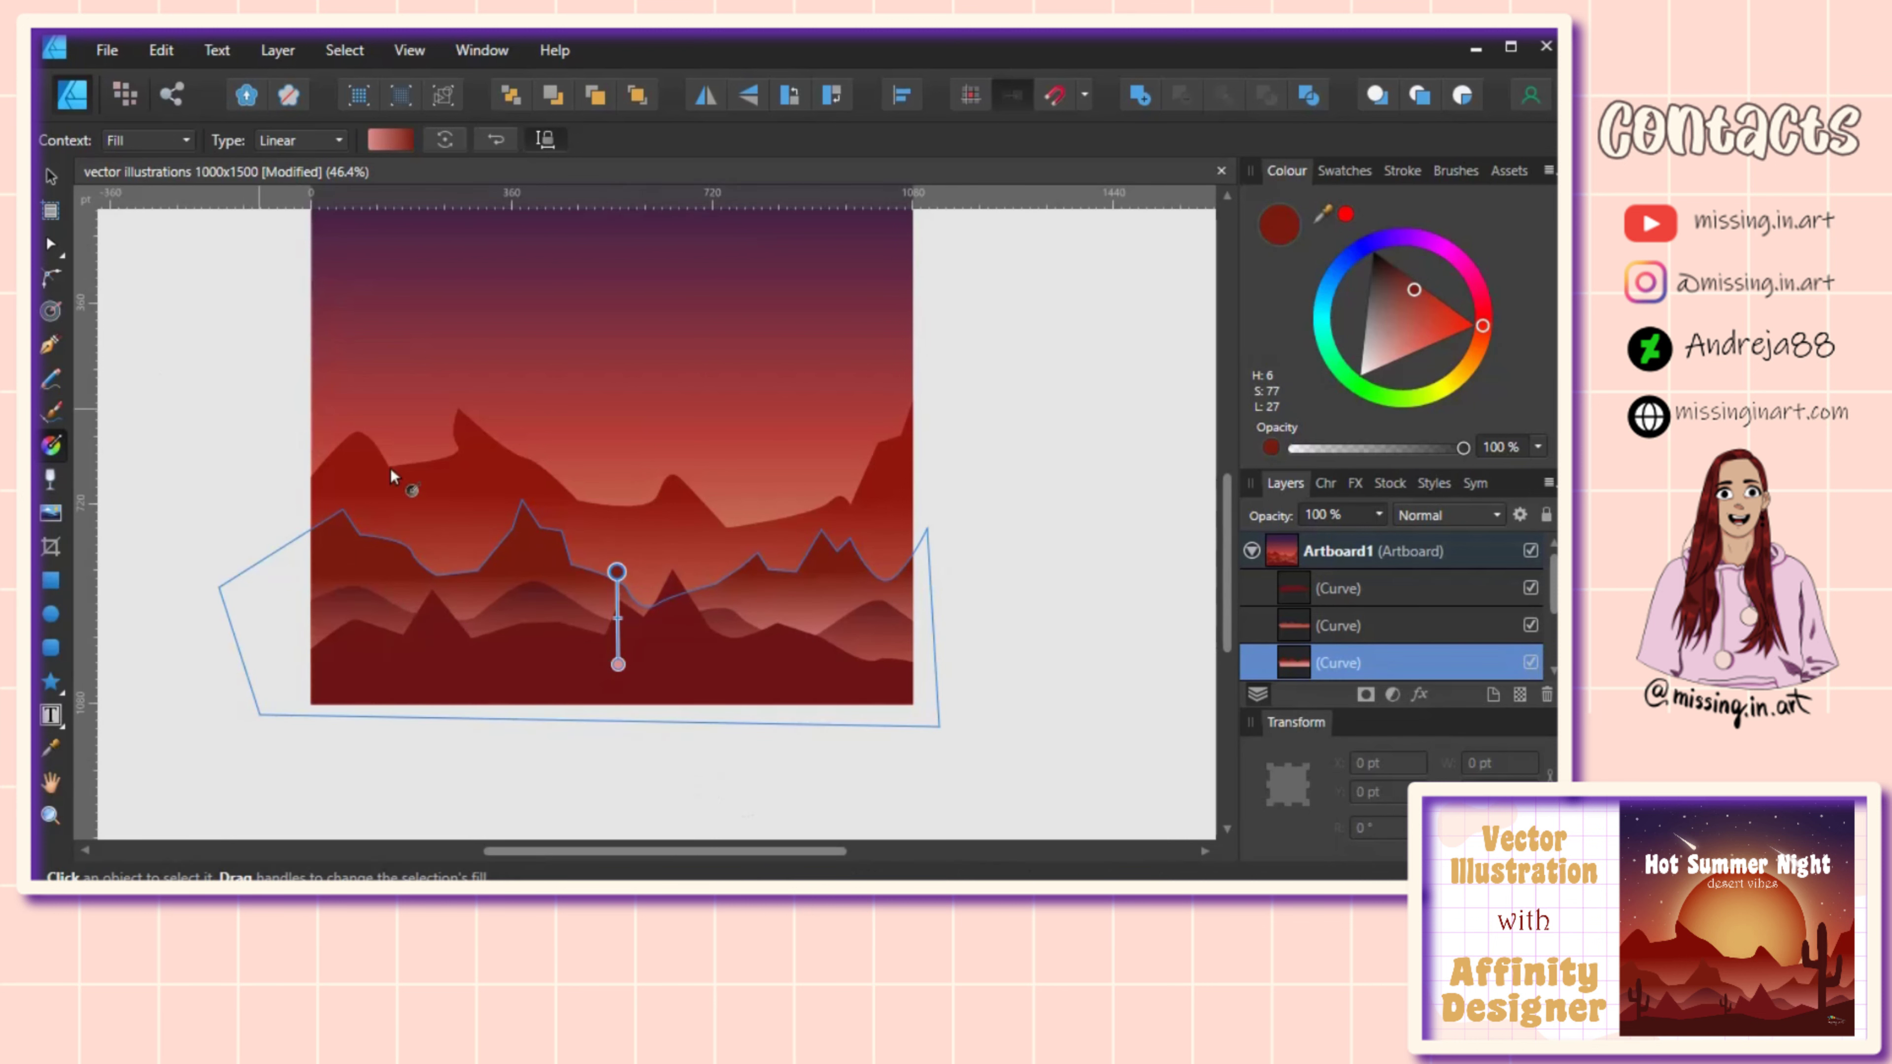
Step: Draw a closed, gently rolling ground shape spanning the artboard's bottom edge with the Pen
{"action": "left_click", "coordinate": [1341, 588]}
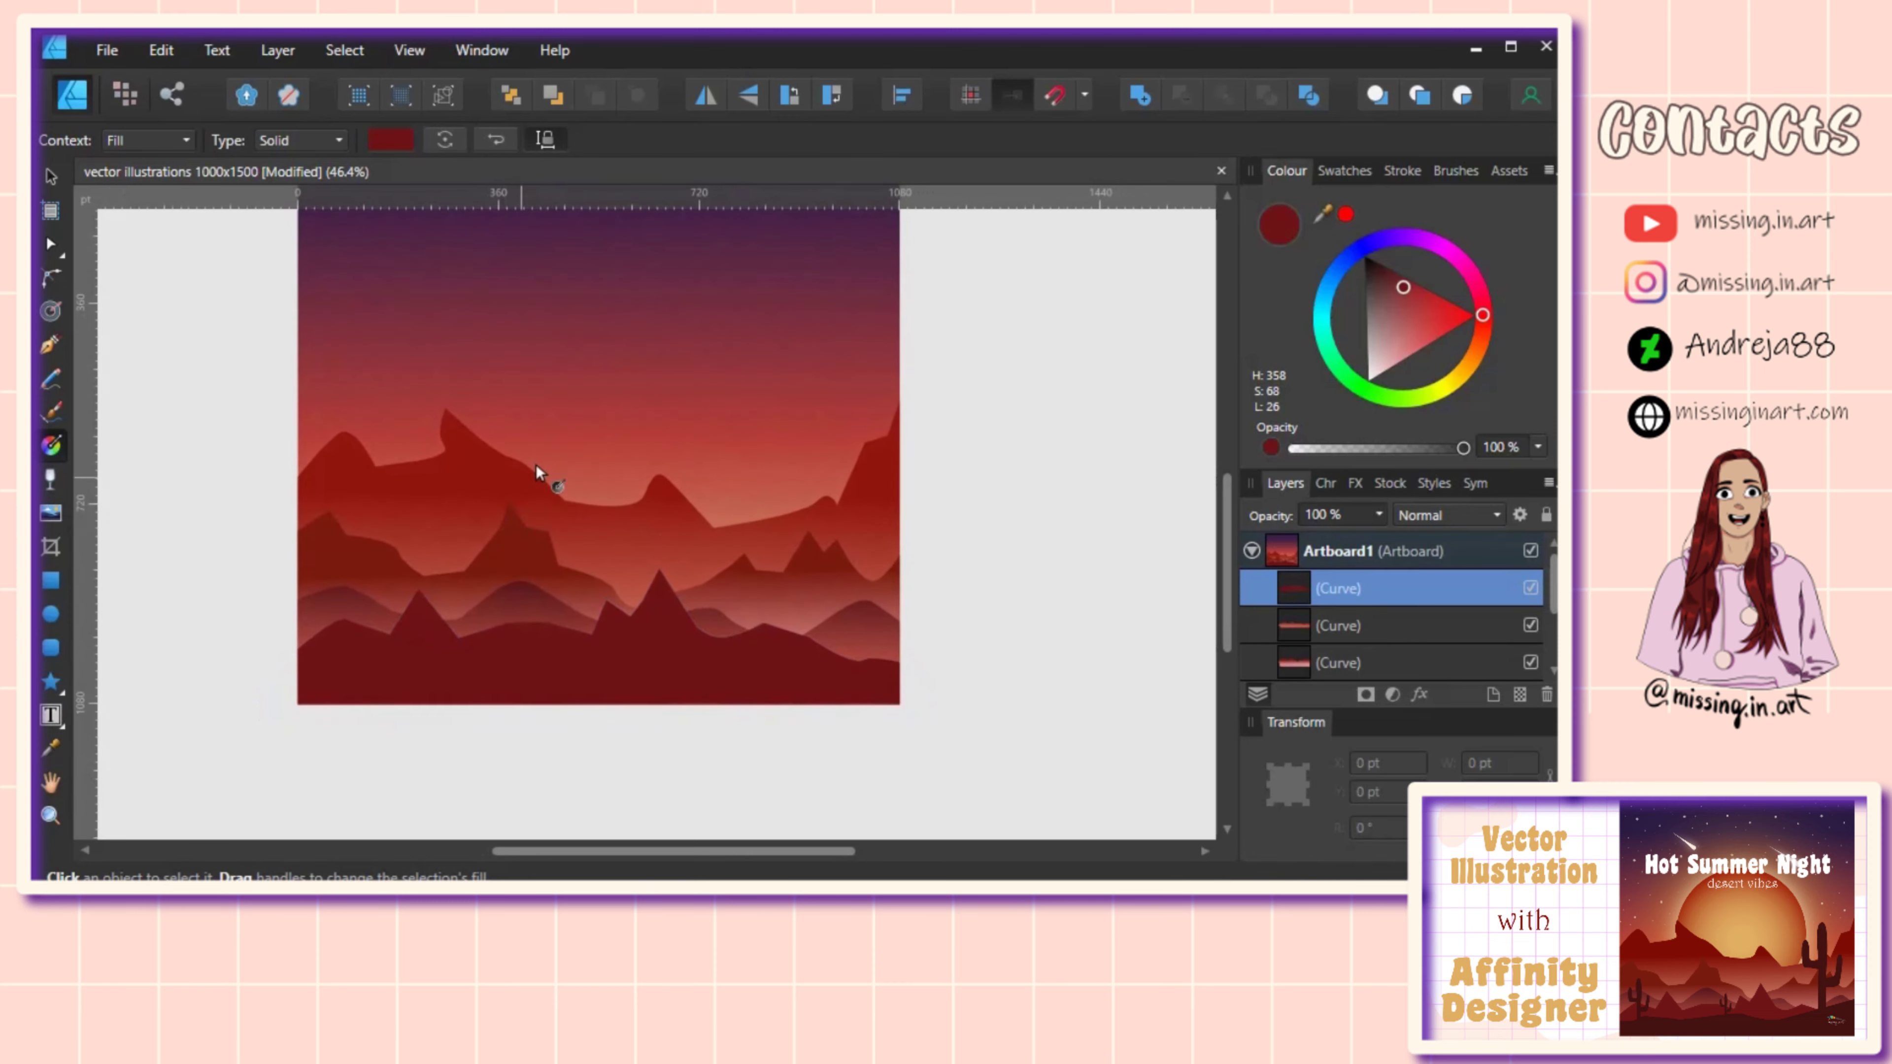
{"action": "scroll", "coordinate": [402, 522], "scroll_direction": "down", "scroll_amount": 2}
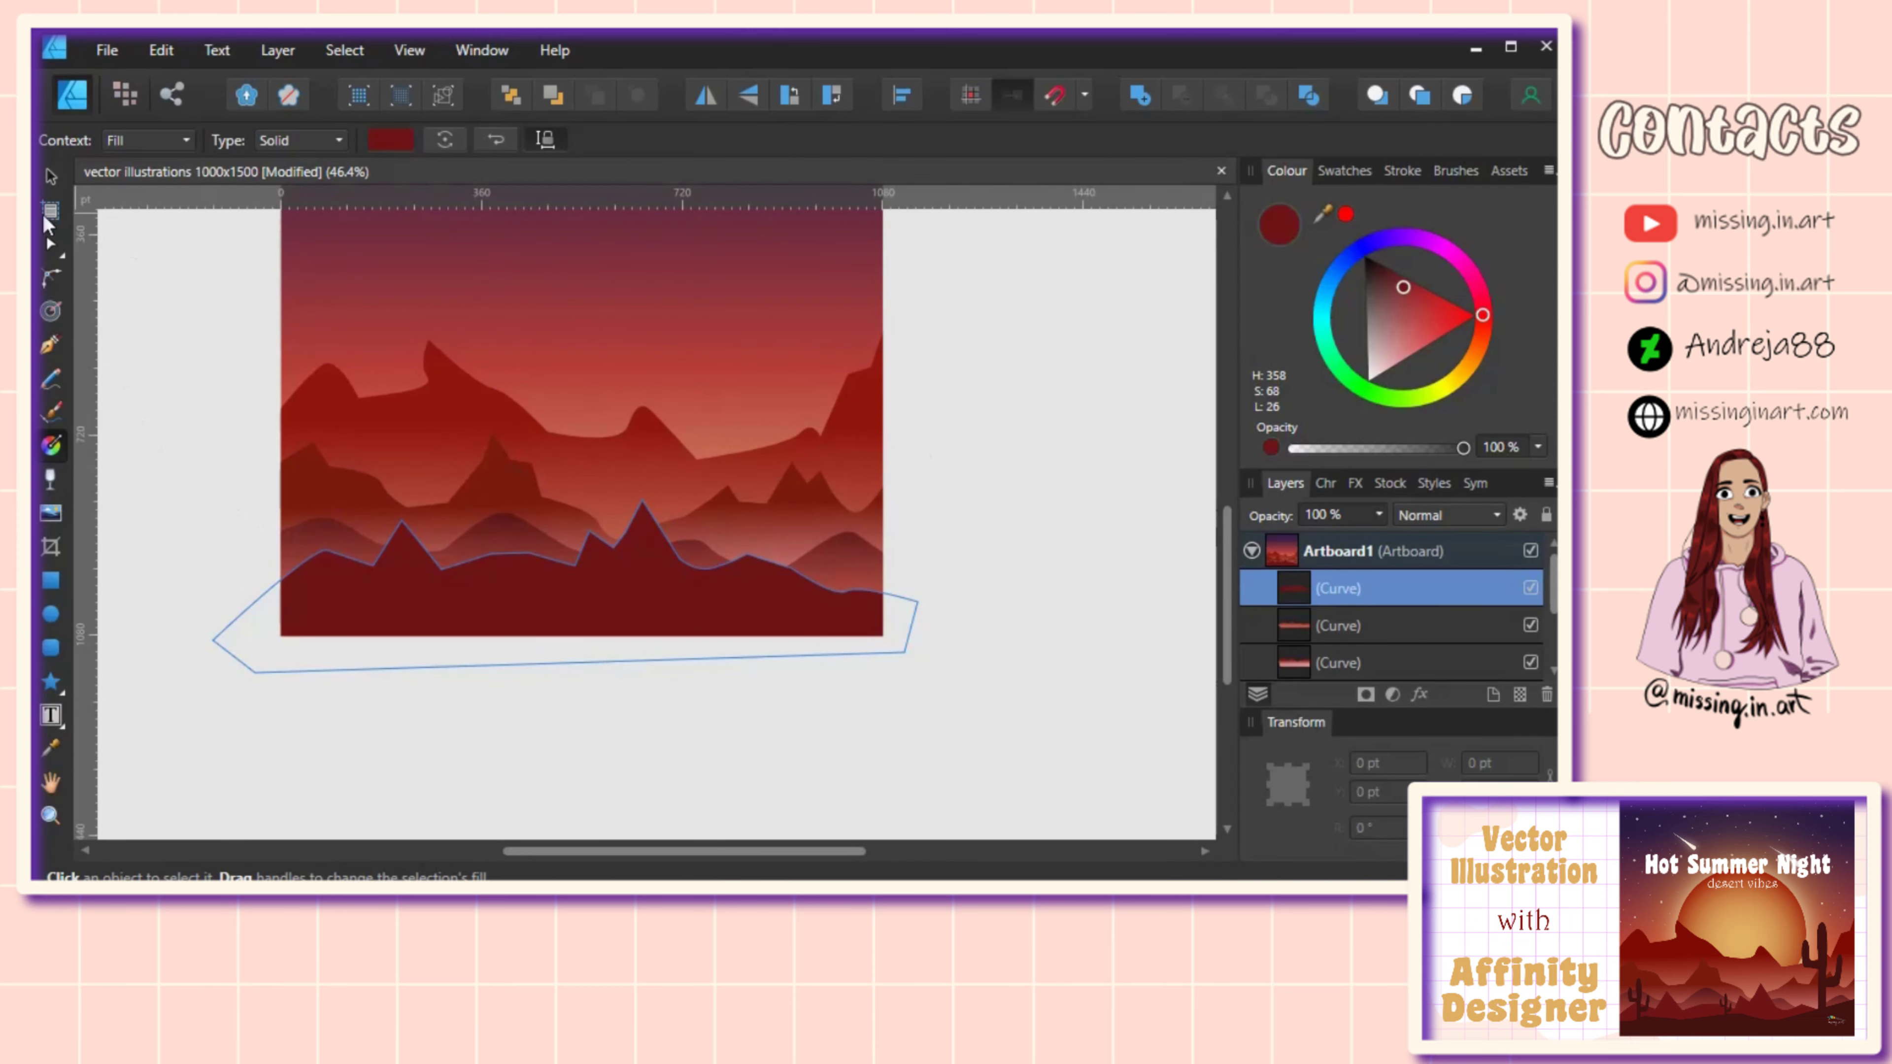
{"action": "left_click", "coordinate": [52, 346]}
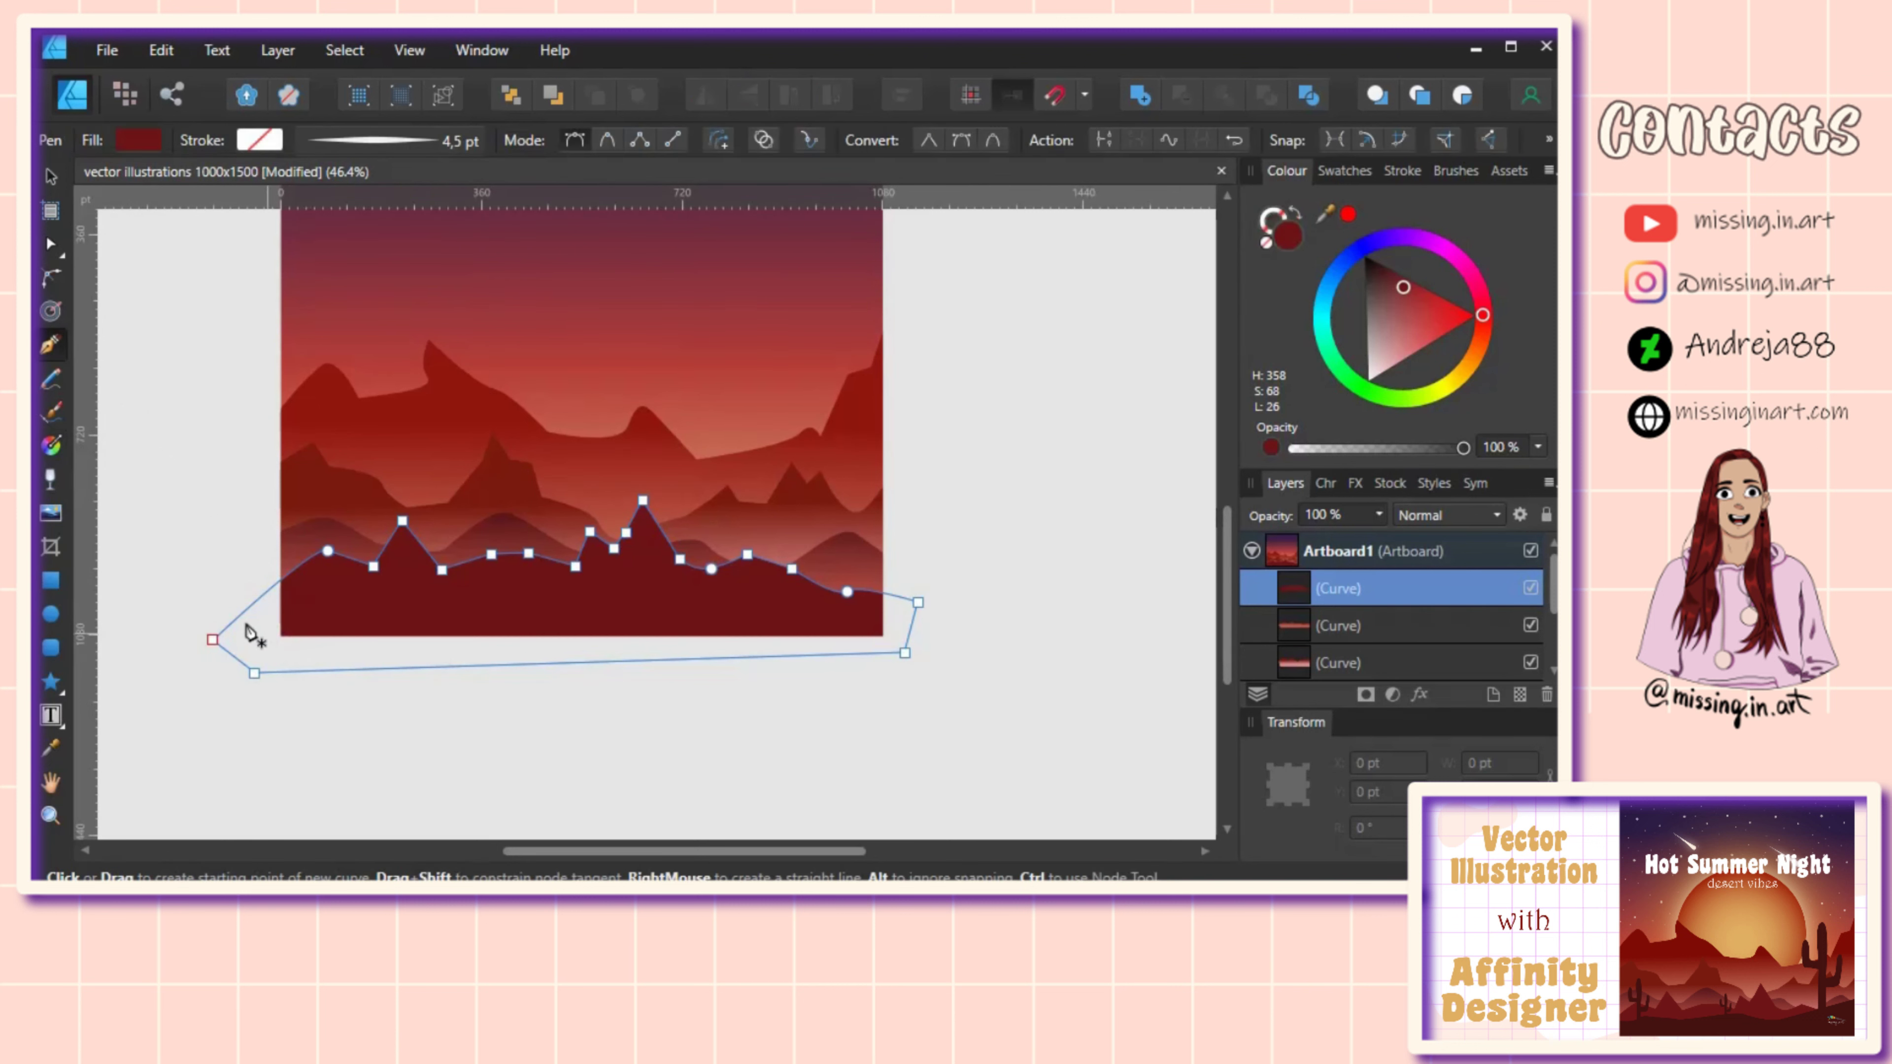
{"action": "left_click", "coordinate": [217, 591]}
{"action": "left_click", "coordinate": [304, 598]}
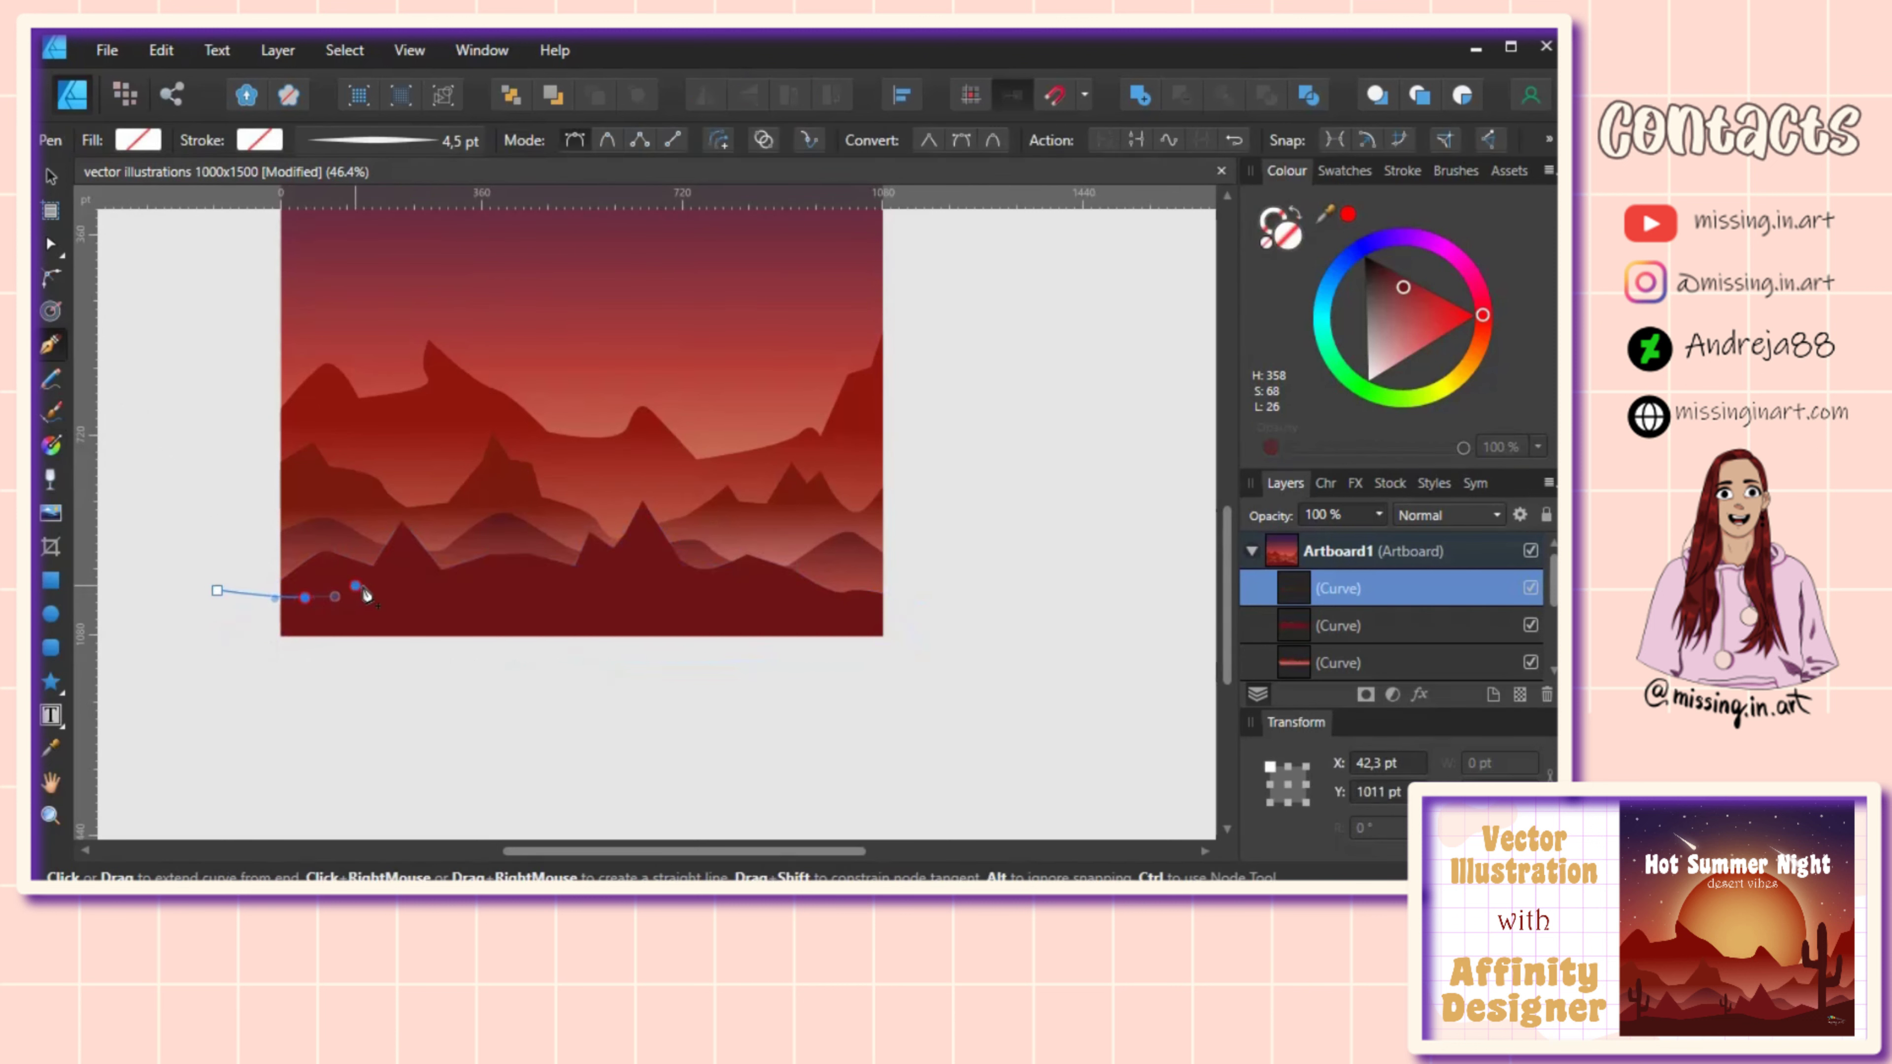
{"action": "left_click_drag", "start_coordinate": [356, 586], "coordinate": [451, 597]}
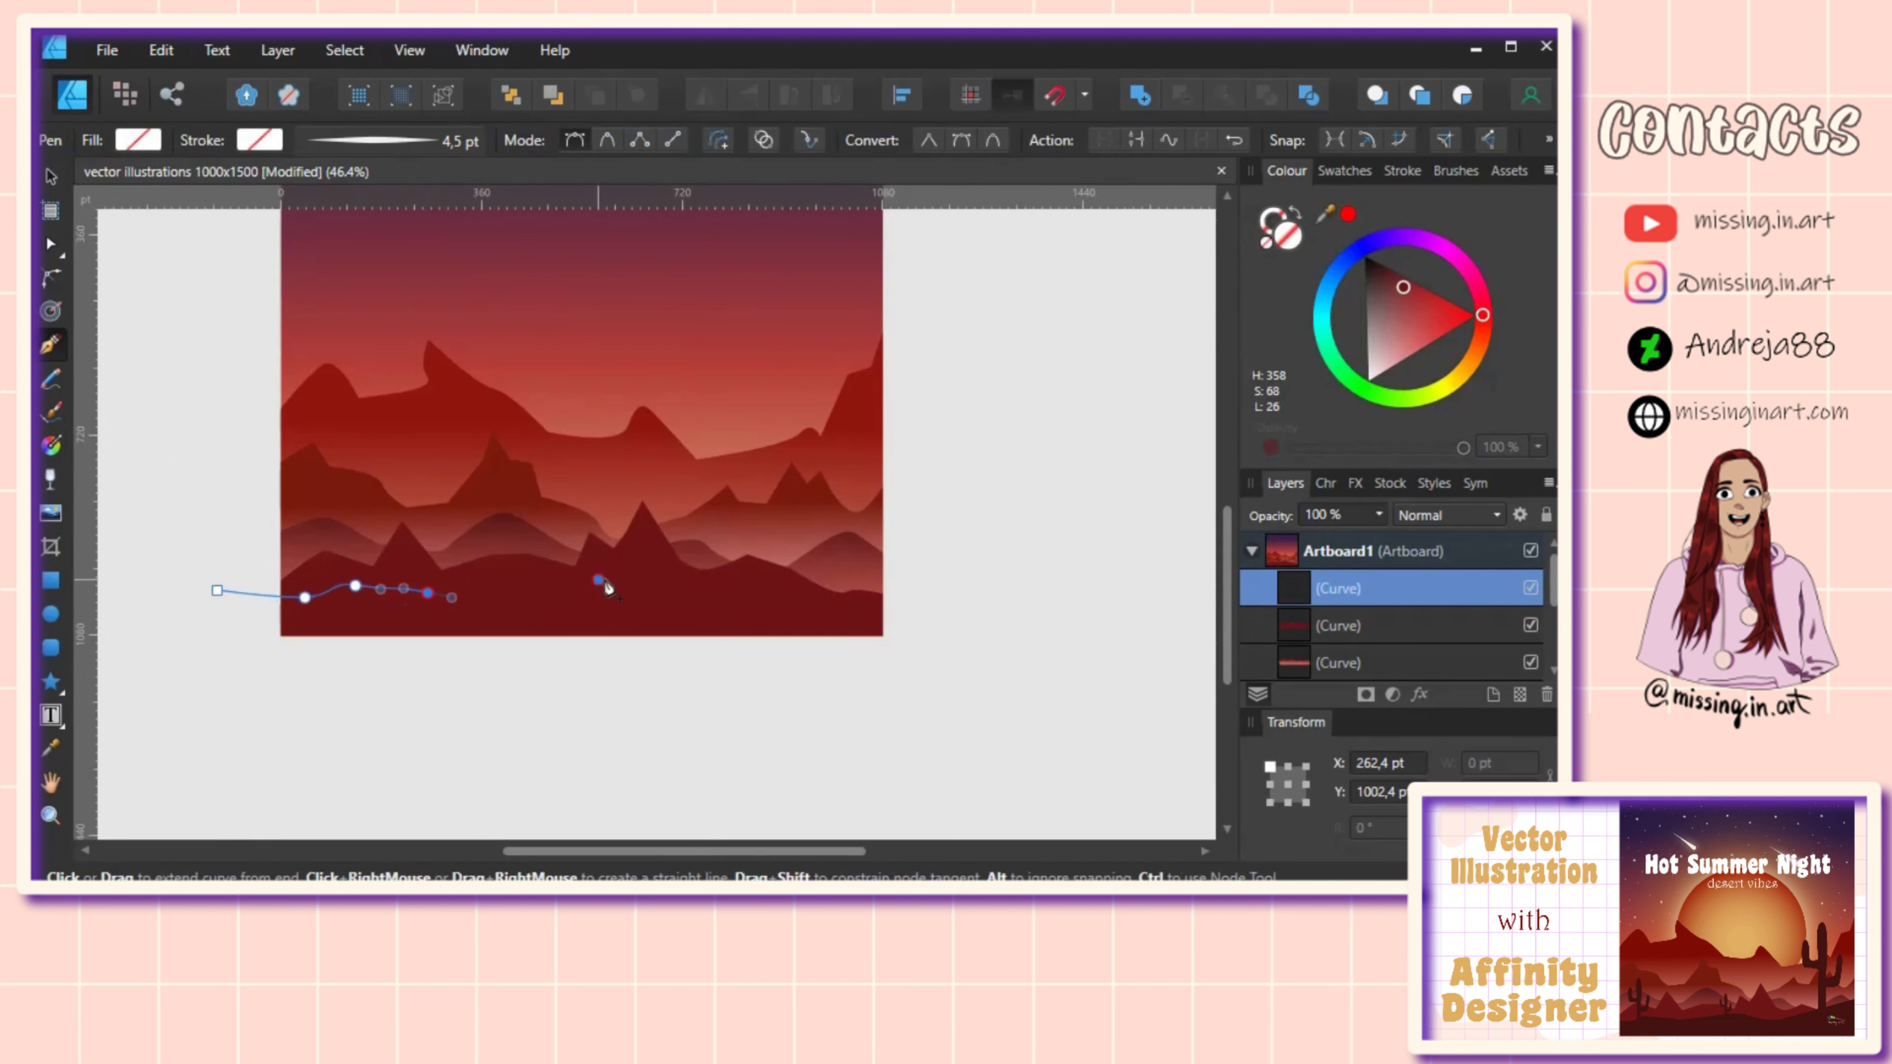
{"action": "left_click_drag", "start_coordinate": [599, 580], "coordinate": [706, 601]}
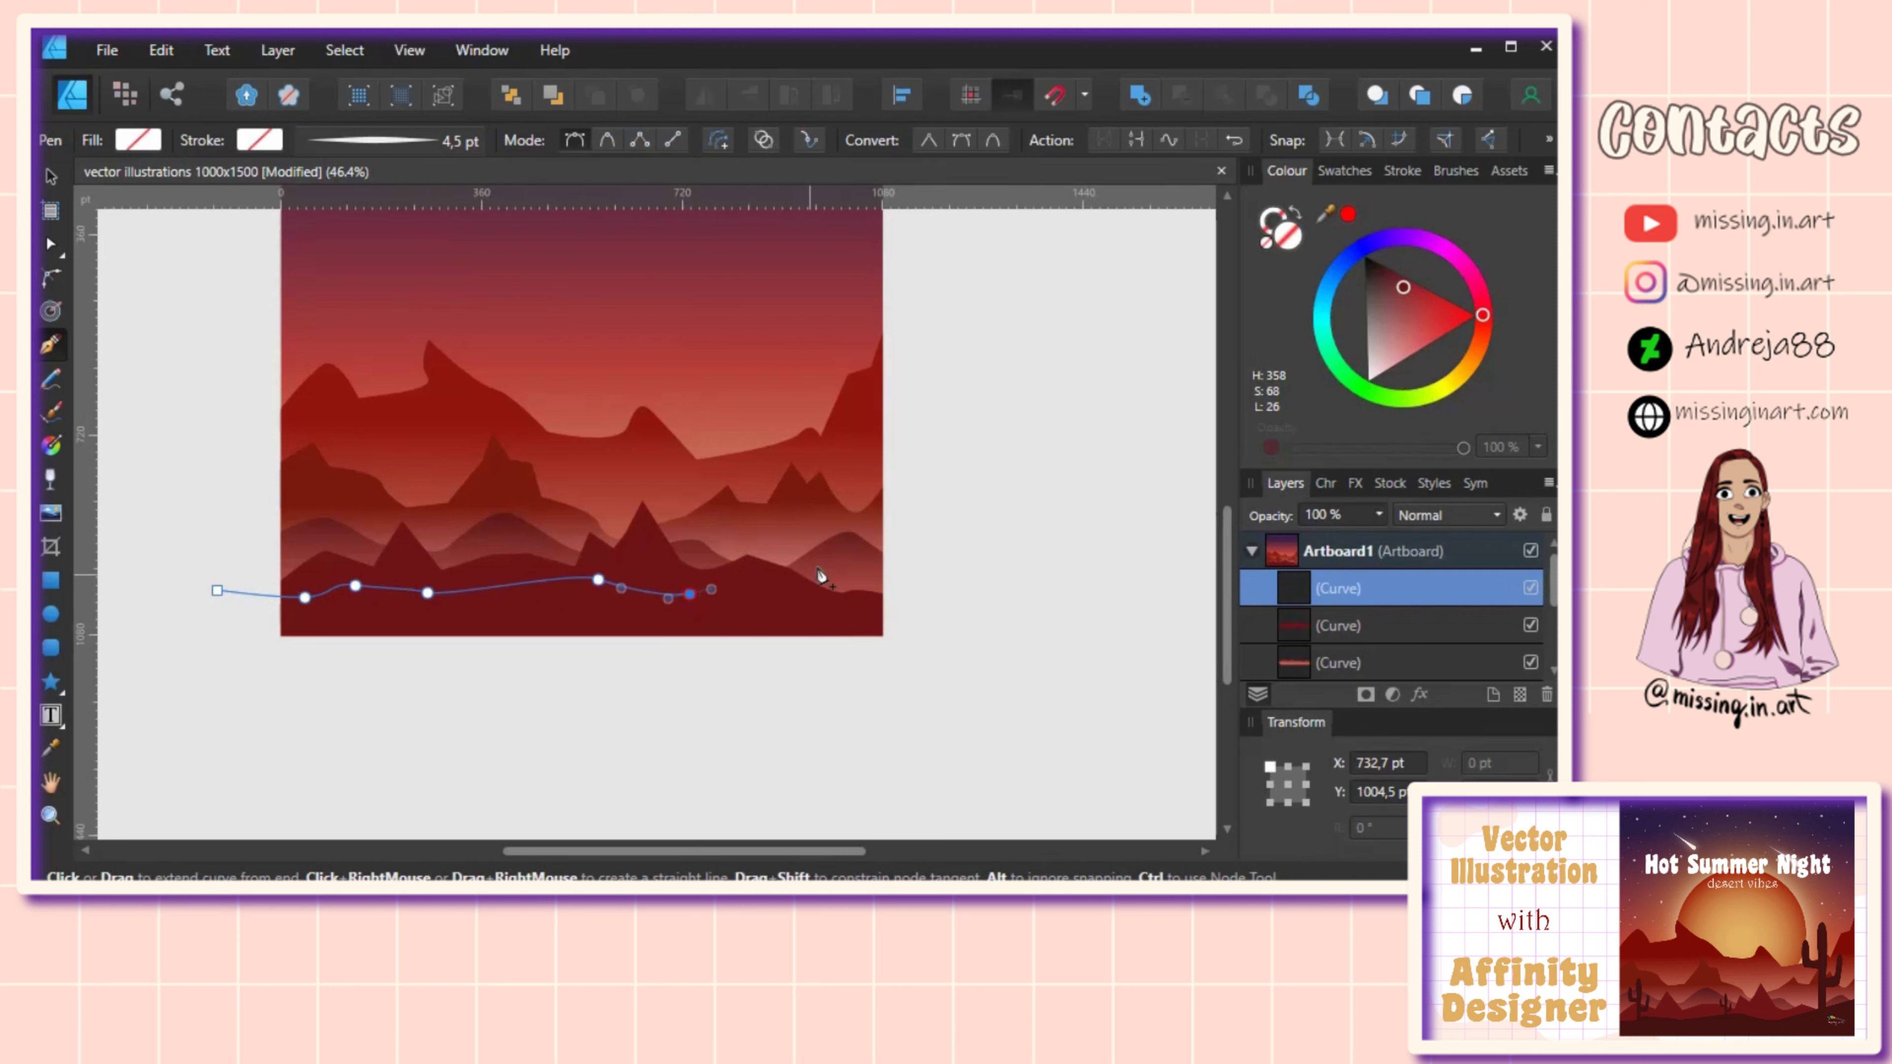
{"action": "left_click", "coordinate": [923, 530]}
{"action": "left_click", "coordinate": [911, 681]}
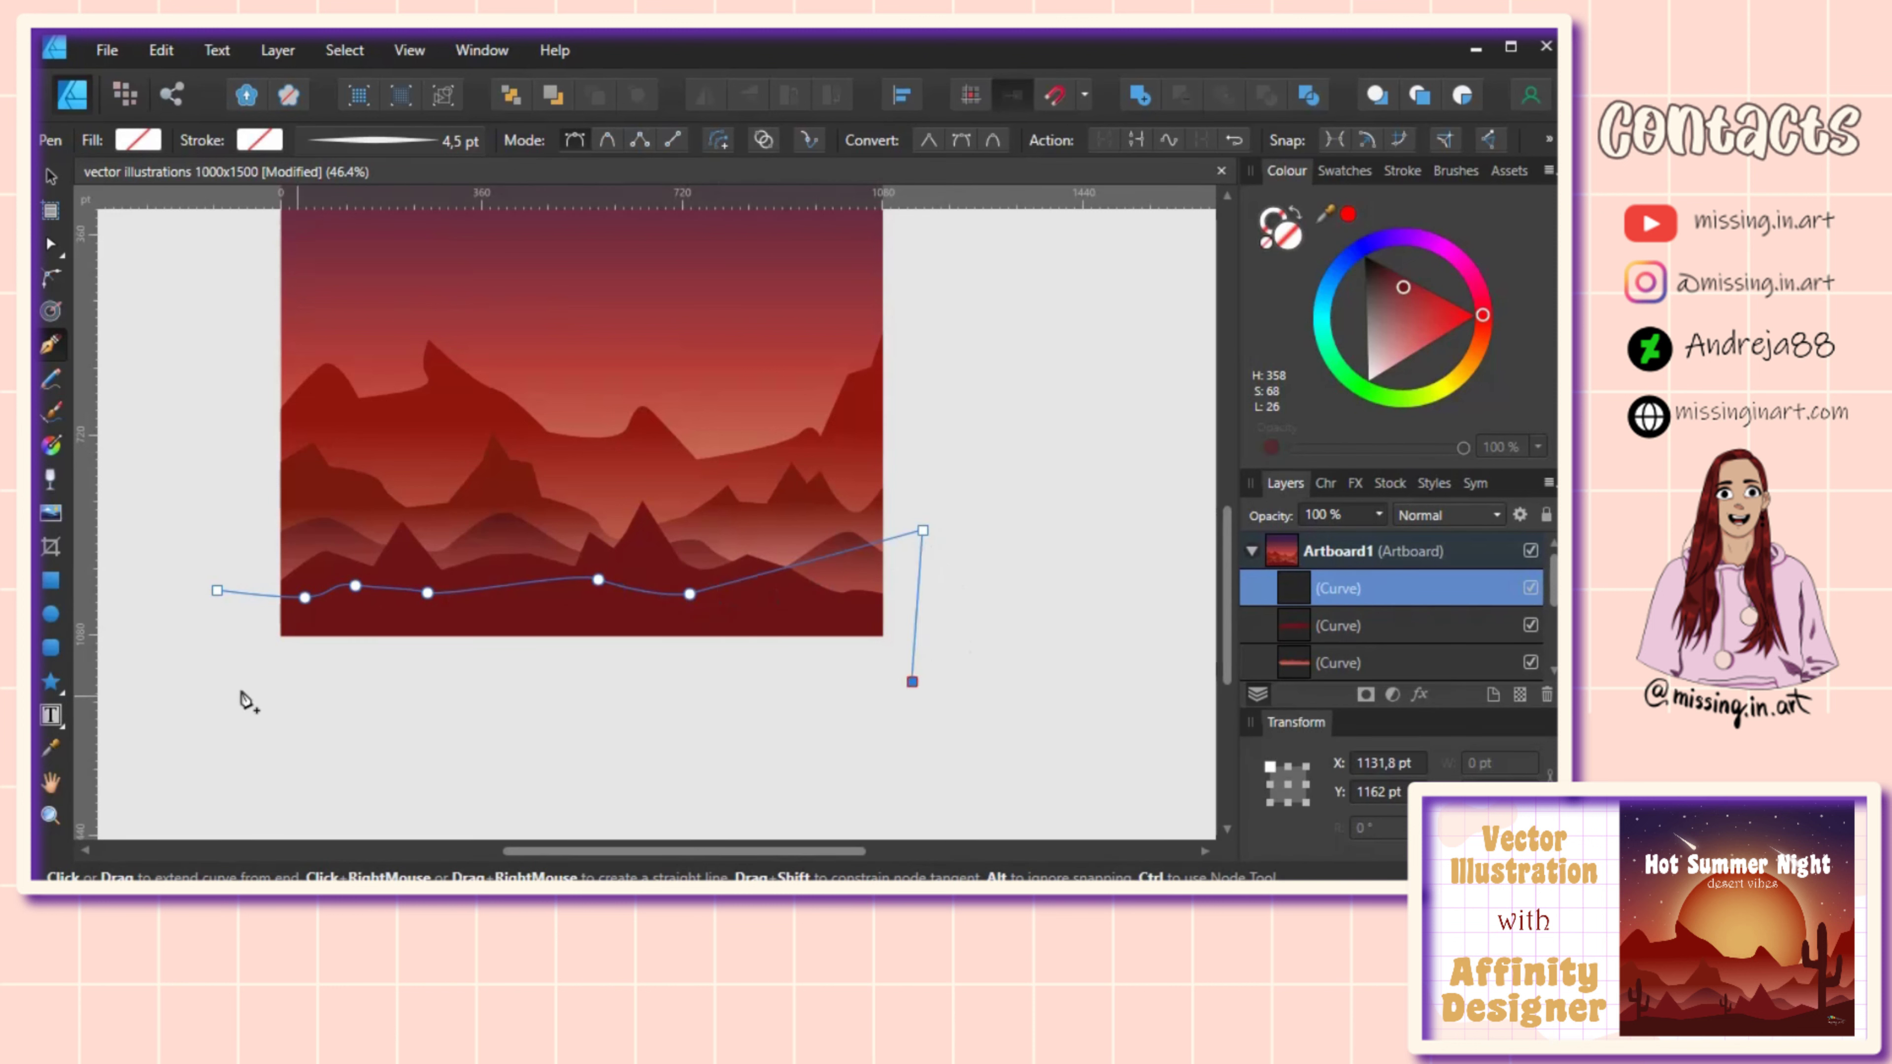
{"action": "left_click", "coordinate": [230, 672]}
{"action": "left_click", "coordinate": [217, 590]}
Step: Fill the ground shape very dark maroon, fine-tuning its hue and saturation
{"action": "left_click", "coordinate": [1380, 270]}
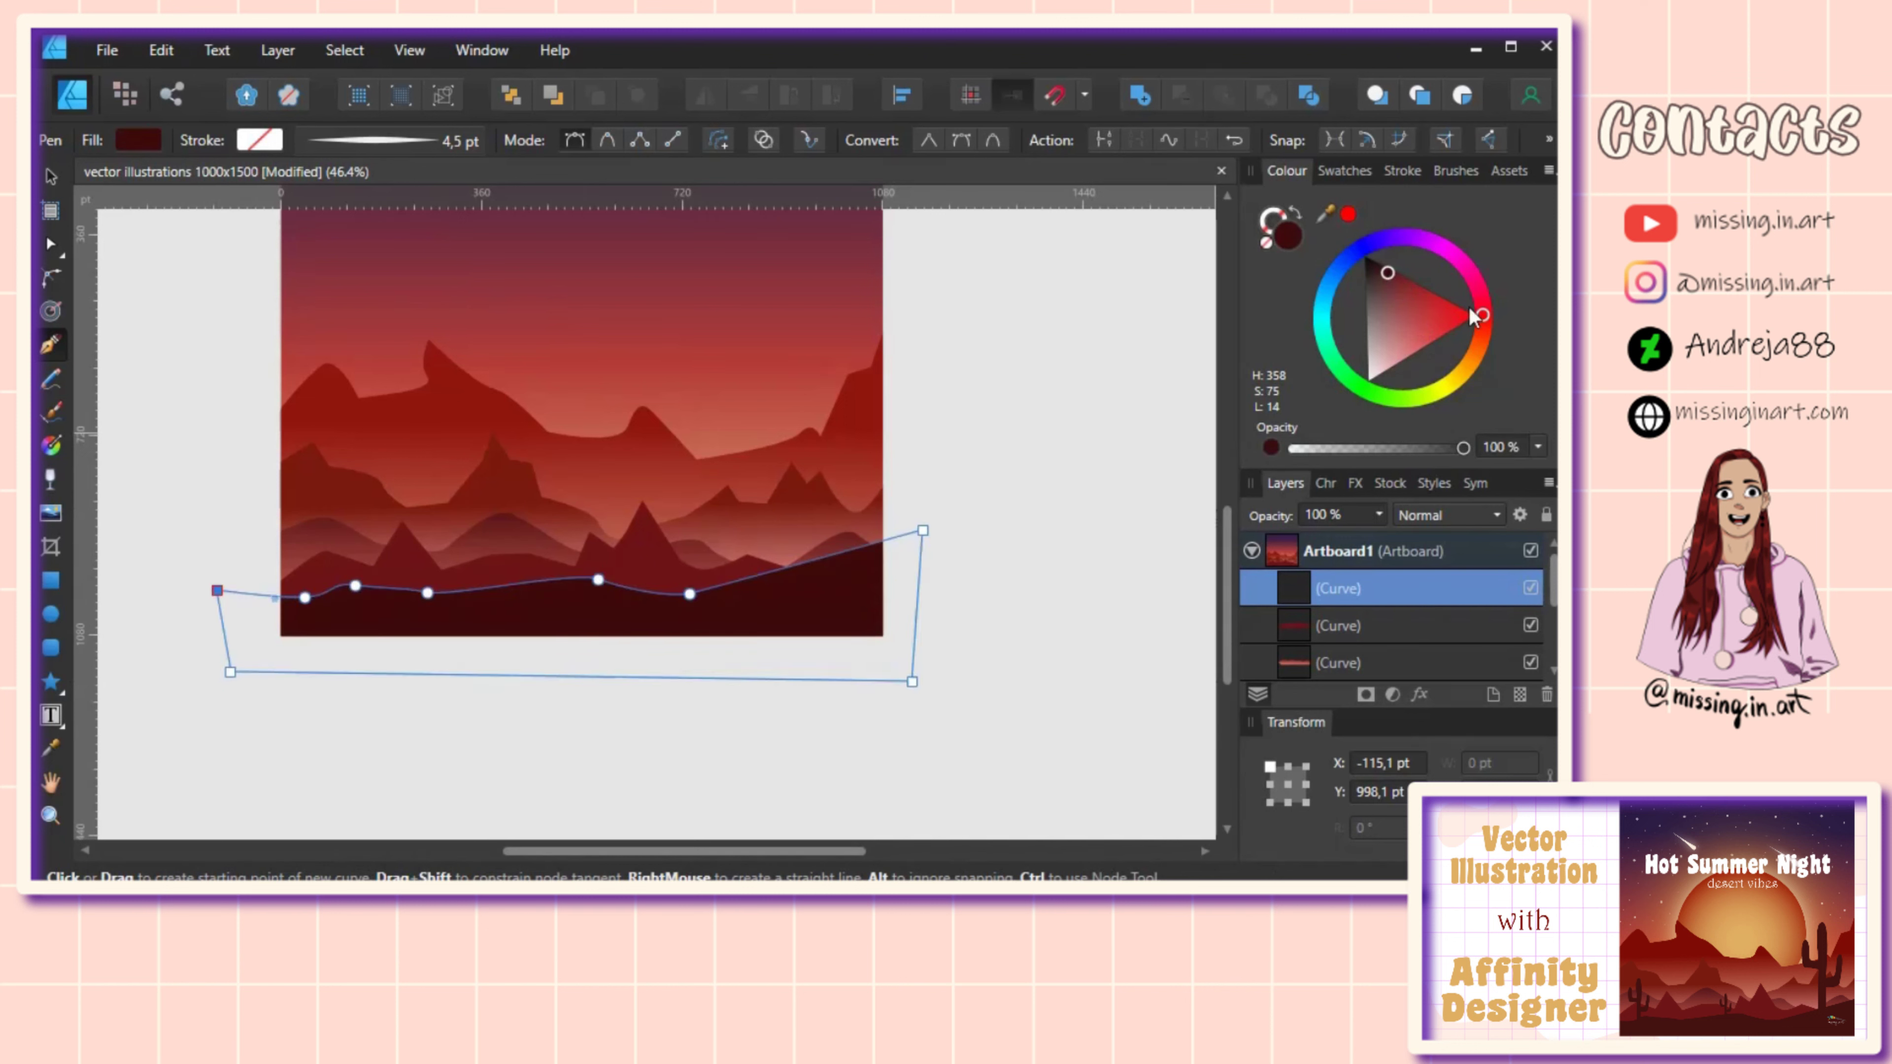
{"action": "left_click_drag", "start_coordinate": [1483, 316], "coordinate": [1483, 319]}
{"action": "left_click_drag", "start_coordinate": [1389, 275], "coordinate": [1389, 276]}
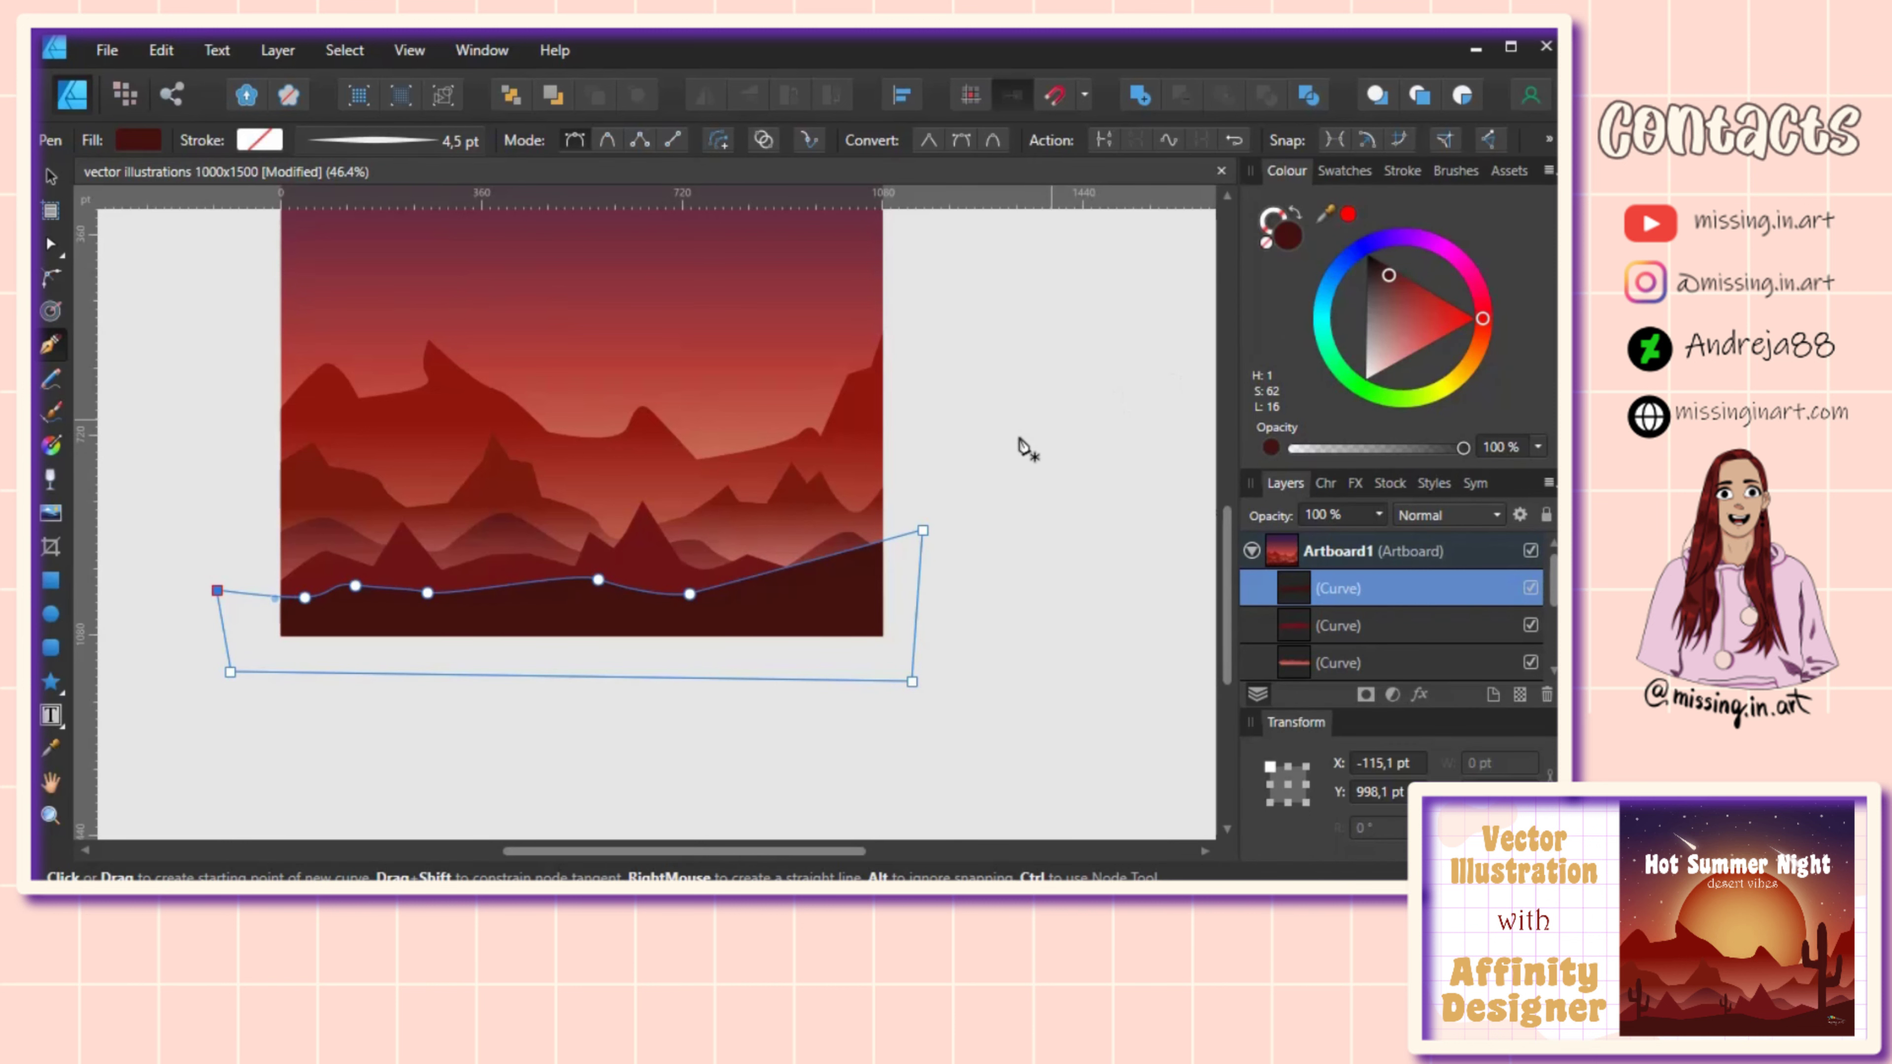
{"action": "scroll", "coordinate": [785, 549], "scroll_direction": "up", "scroll_amount": 2}
{"action": "scroll", "coordinate": [804, 588], "scroll_direction": "up", "scroll_amount": 1}
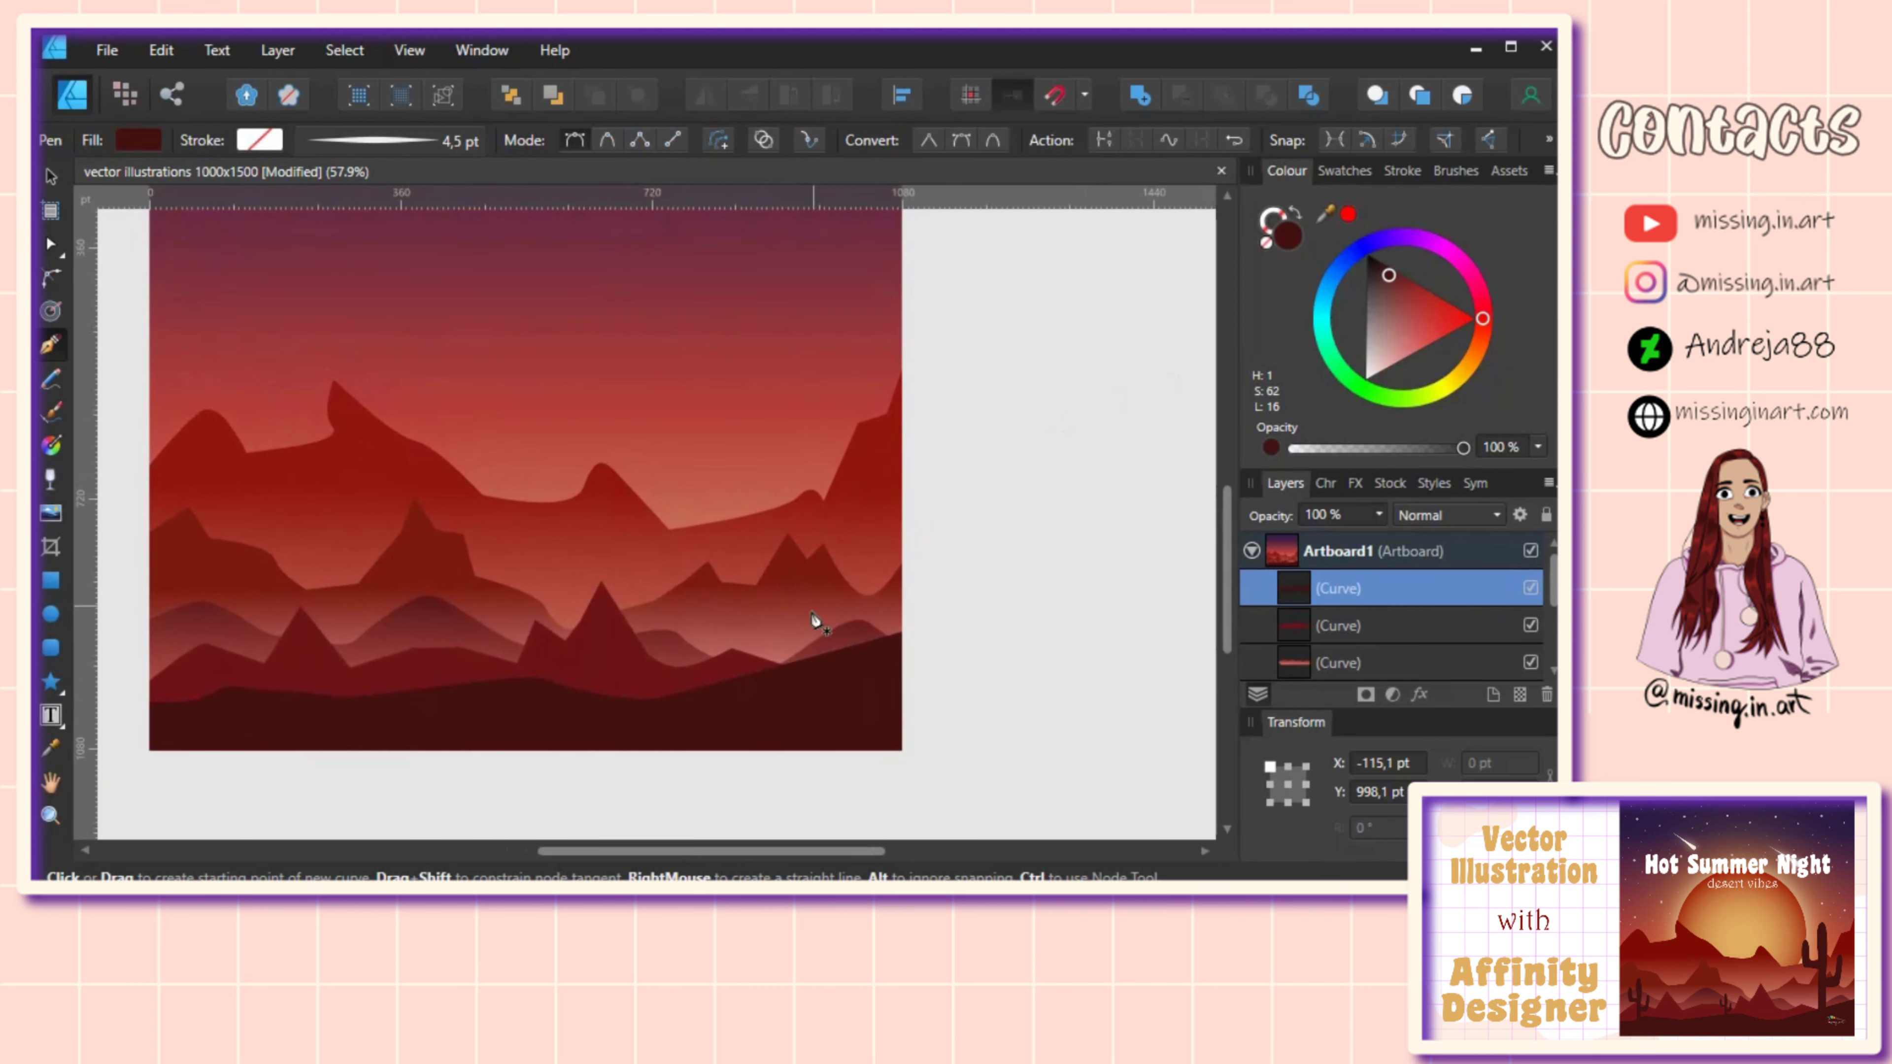
Step: Trace the cactus base, rounded right arm and trunk top on the right side
{"action": "left_click", "coordinate": [812, 677]}
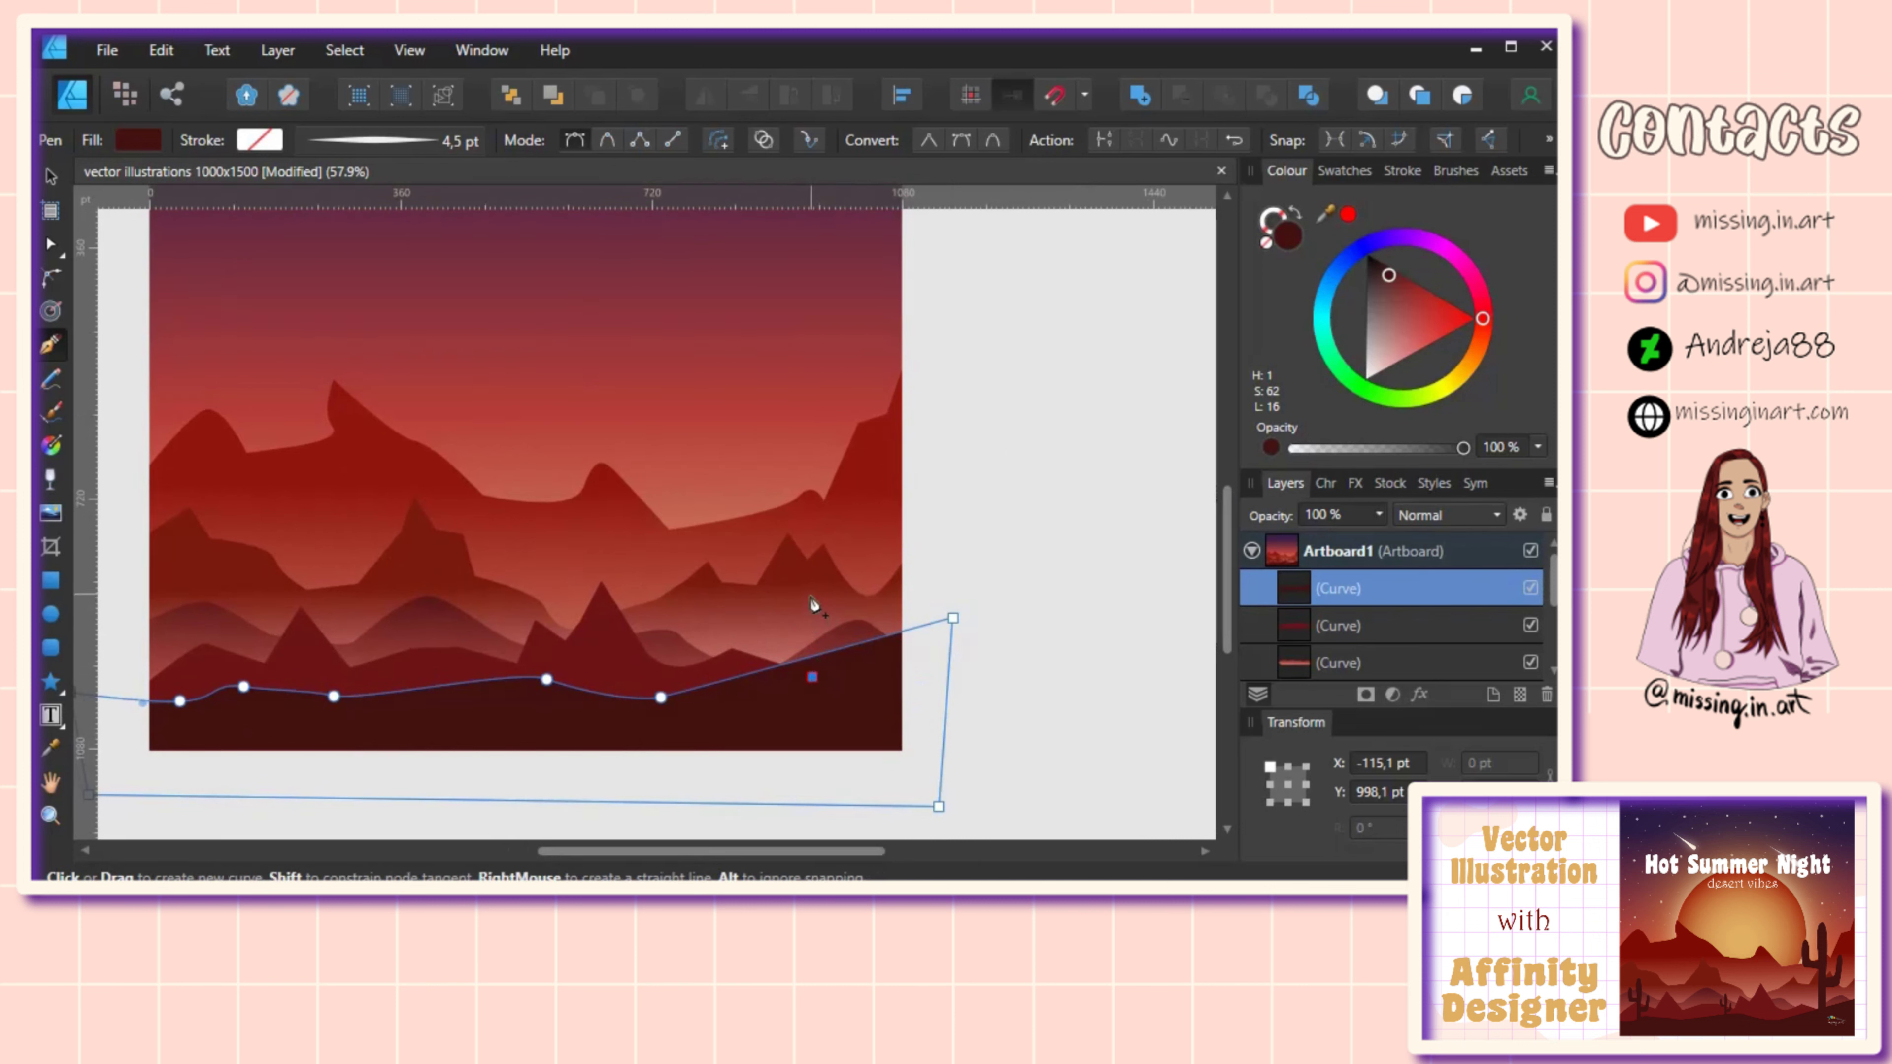
{"action": "left_click_drag", "start_coordinate": [814, 602], "coordinate": [812, 594]}
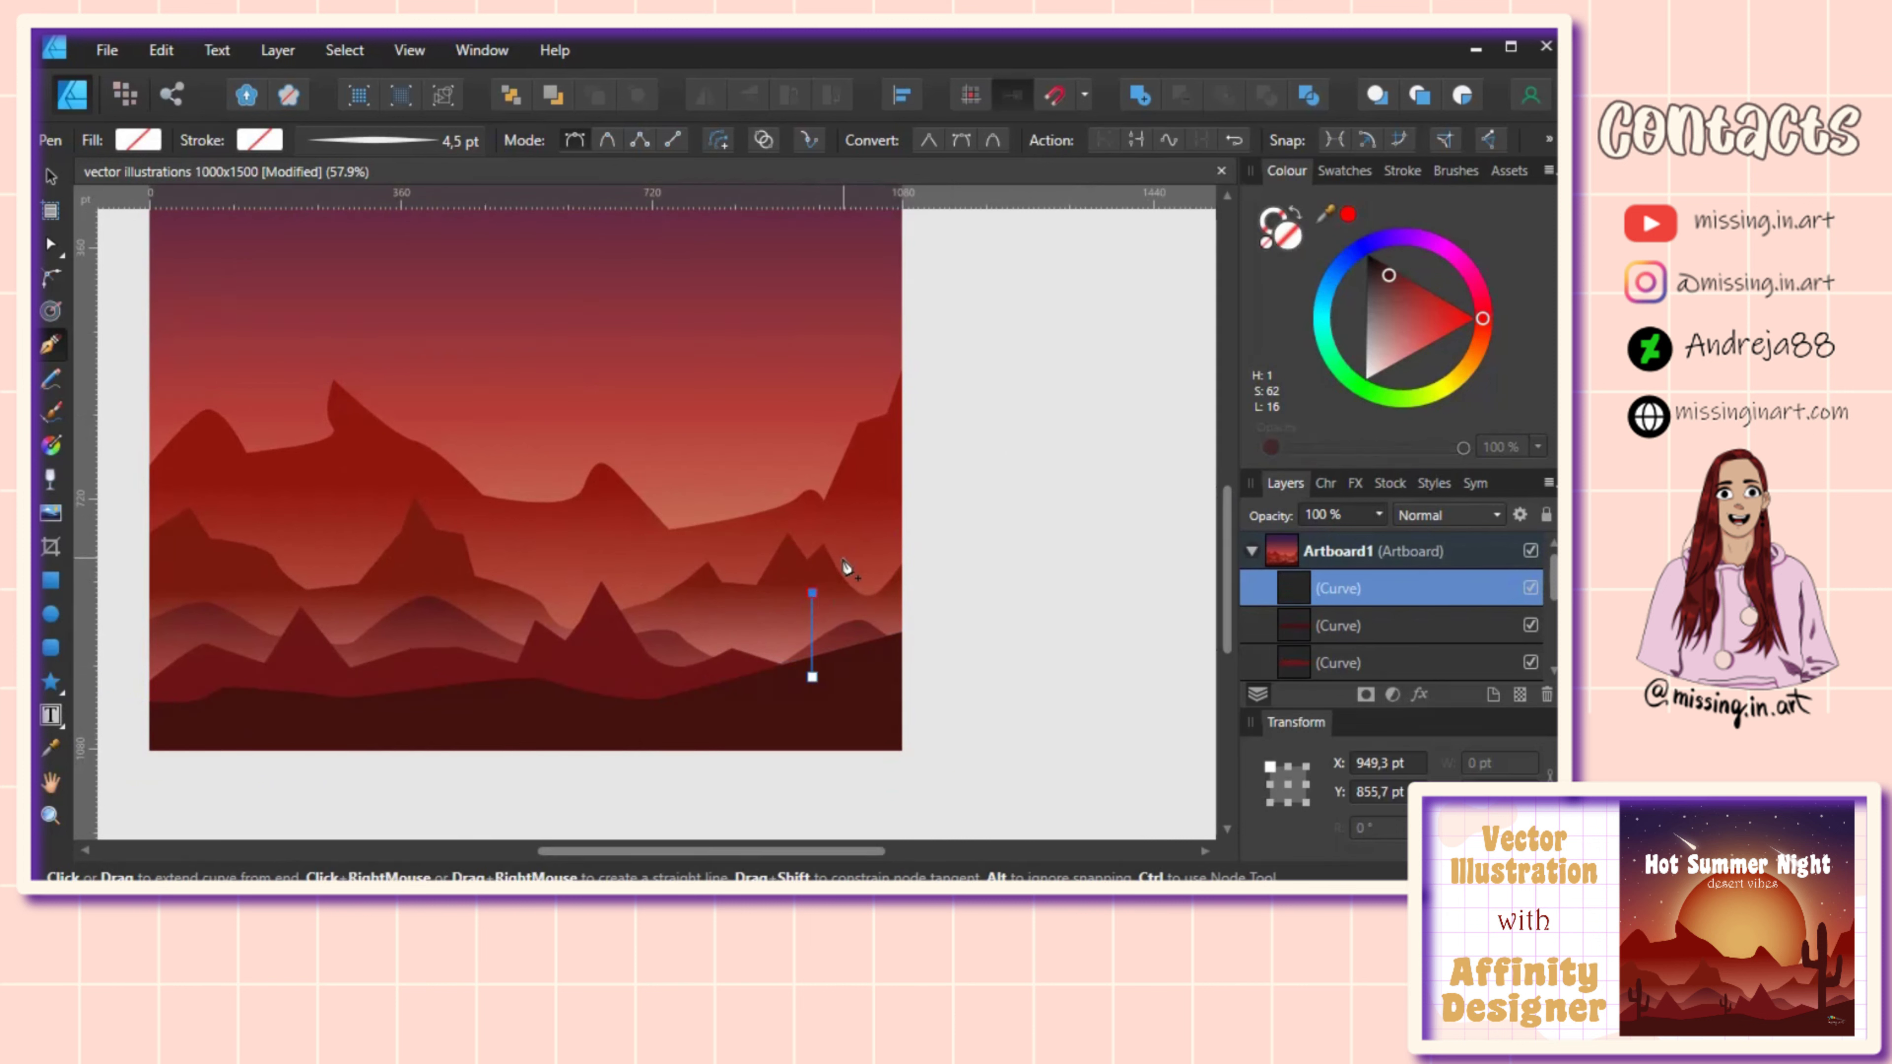
{"action": "left_click_drag", "start_coordinate": [854, 579], "coordinate": [859, 568]}
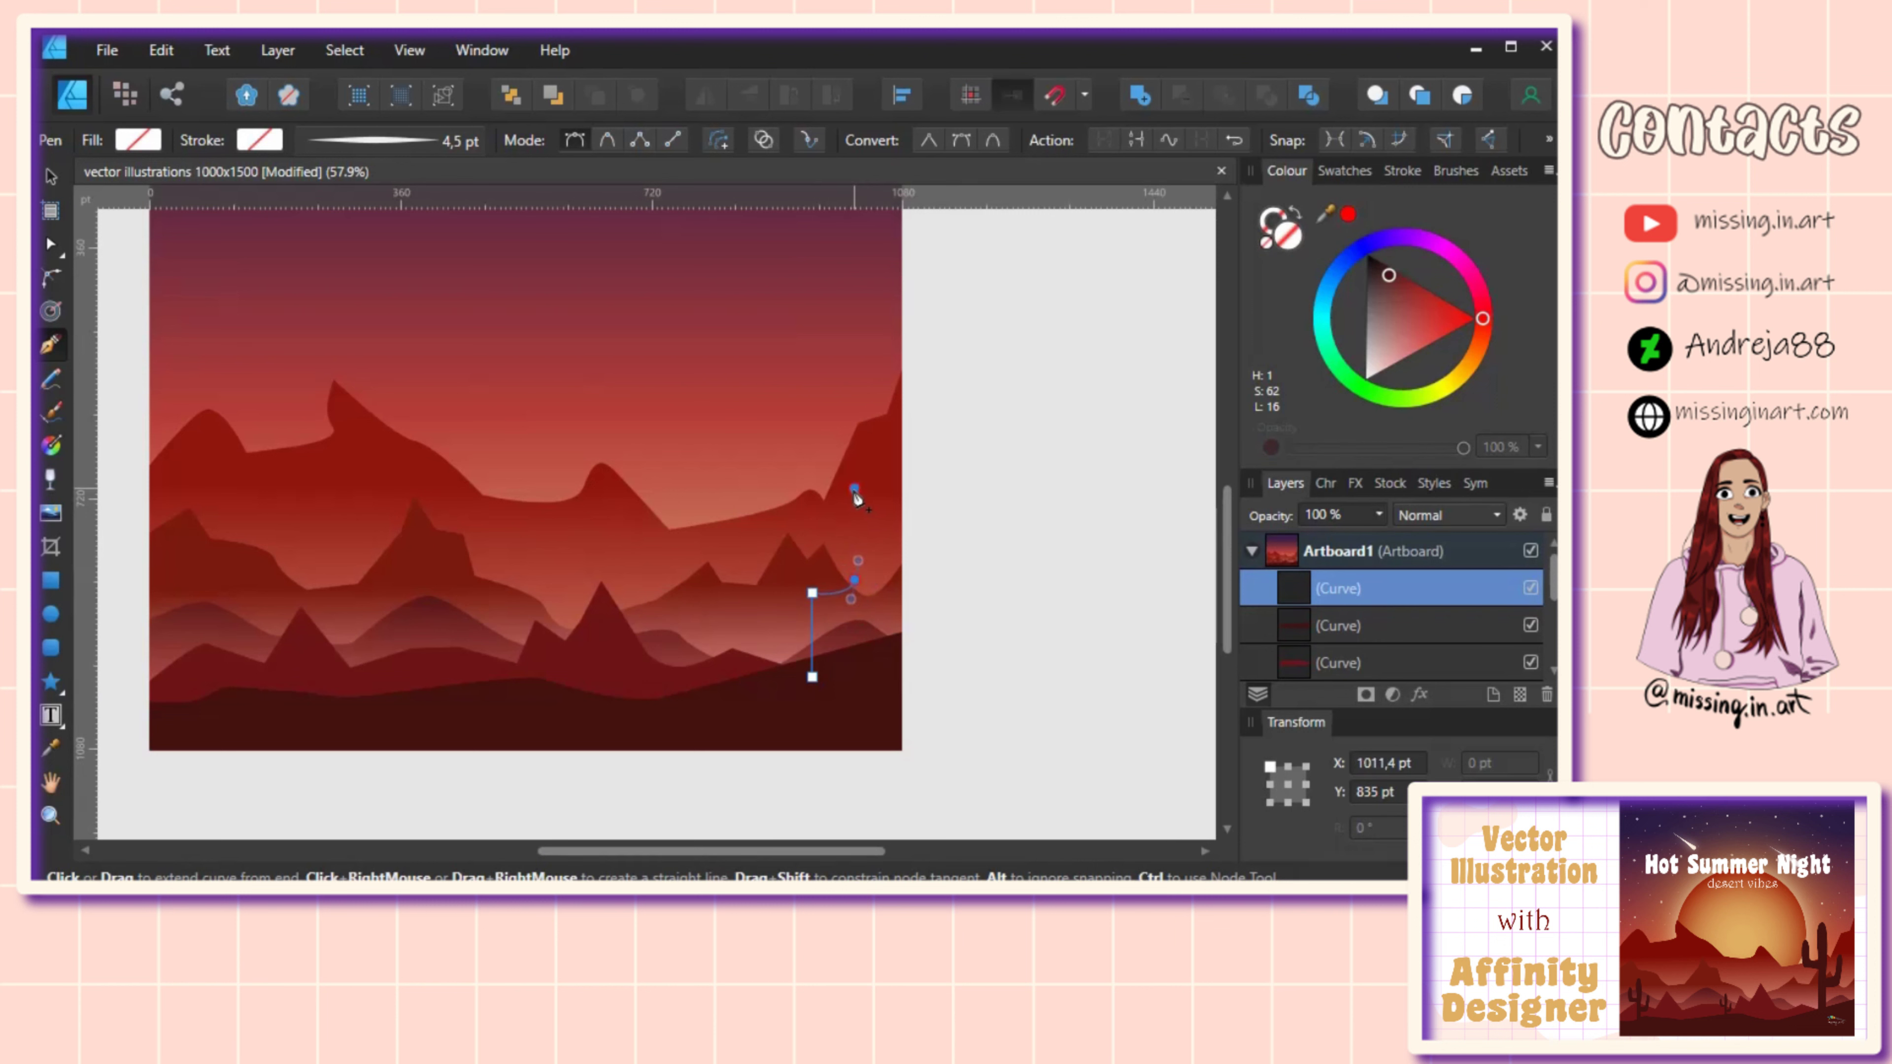
{"action": "left_click_drag", "start_coordinate": [855, 489], "coordinate": [870, 484]}
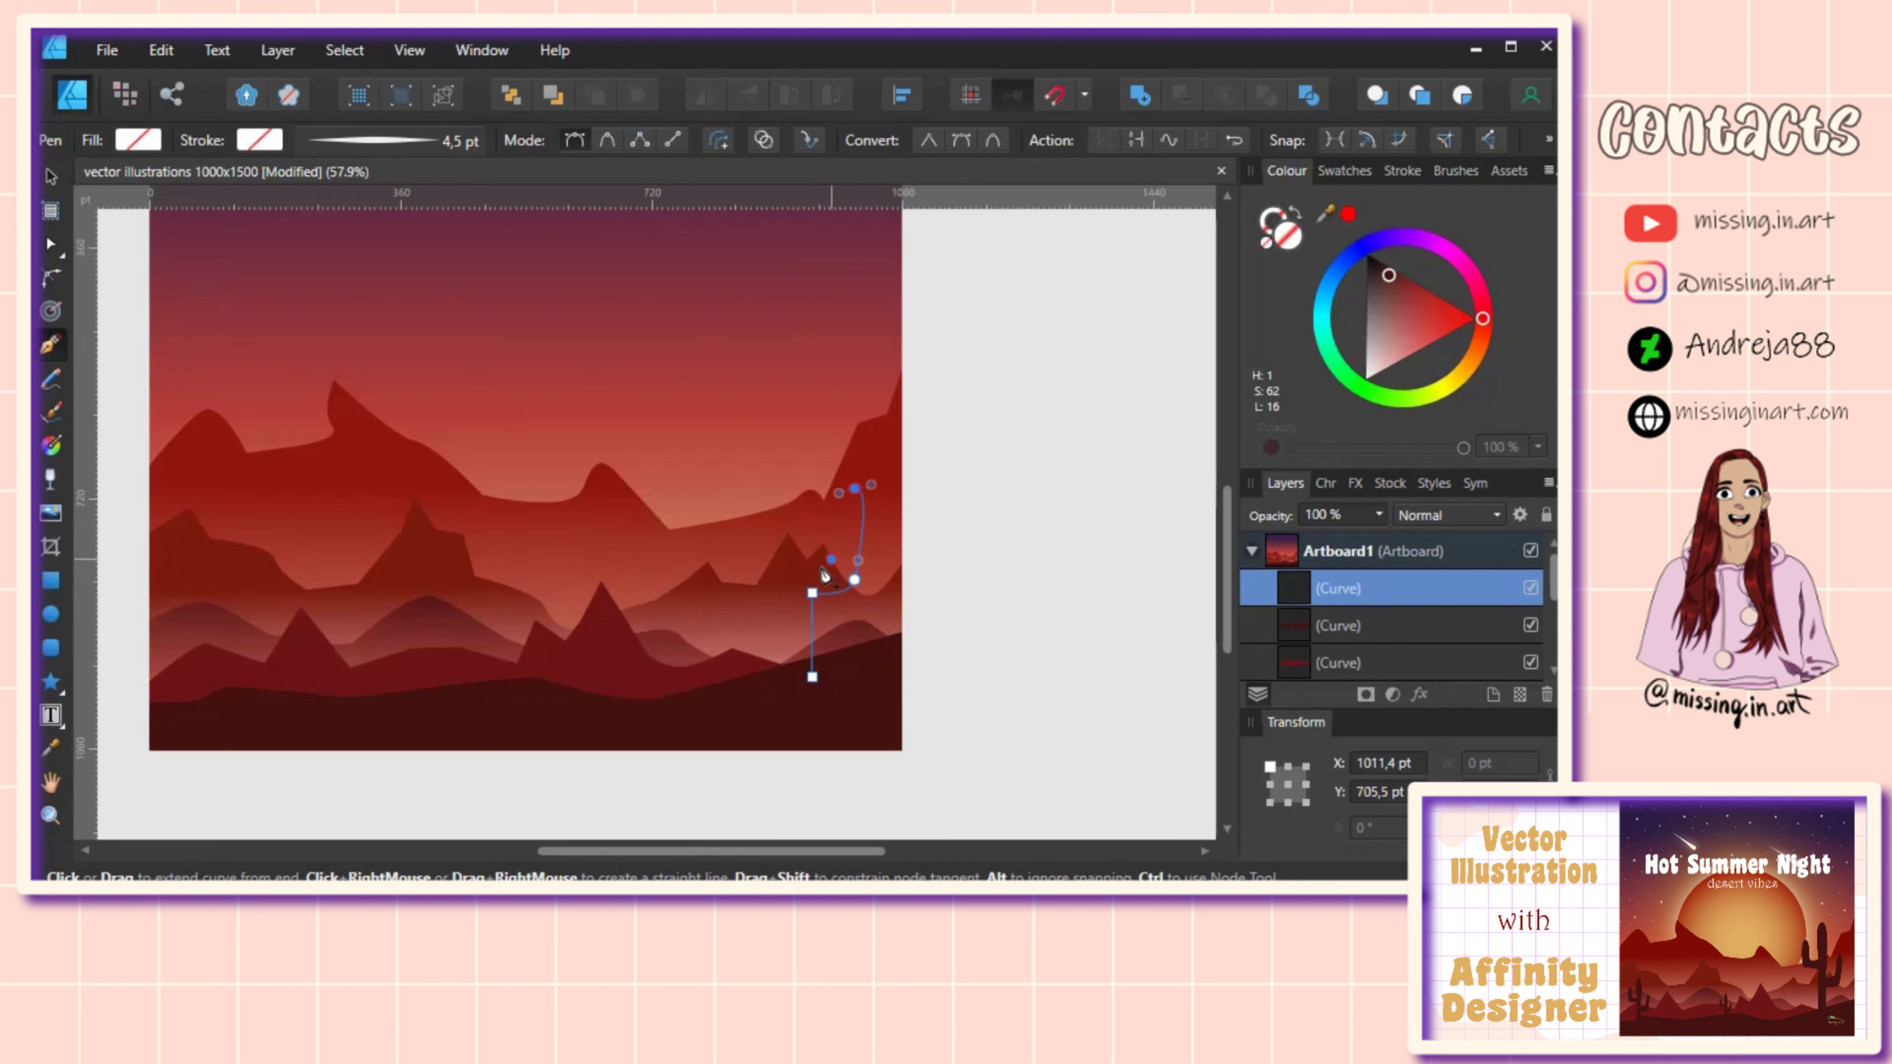
{"action": "left_click_drag", "start_coordinate": [831, 560], "coordinate": [812, 568]}
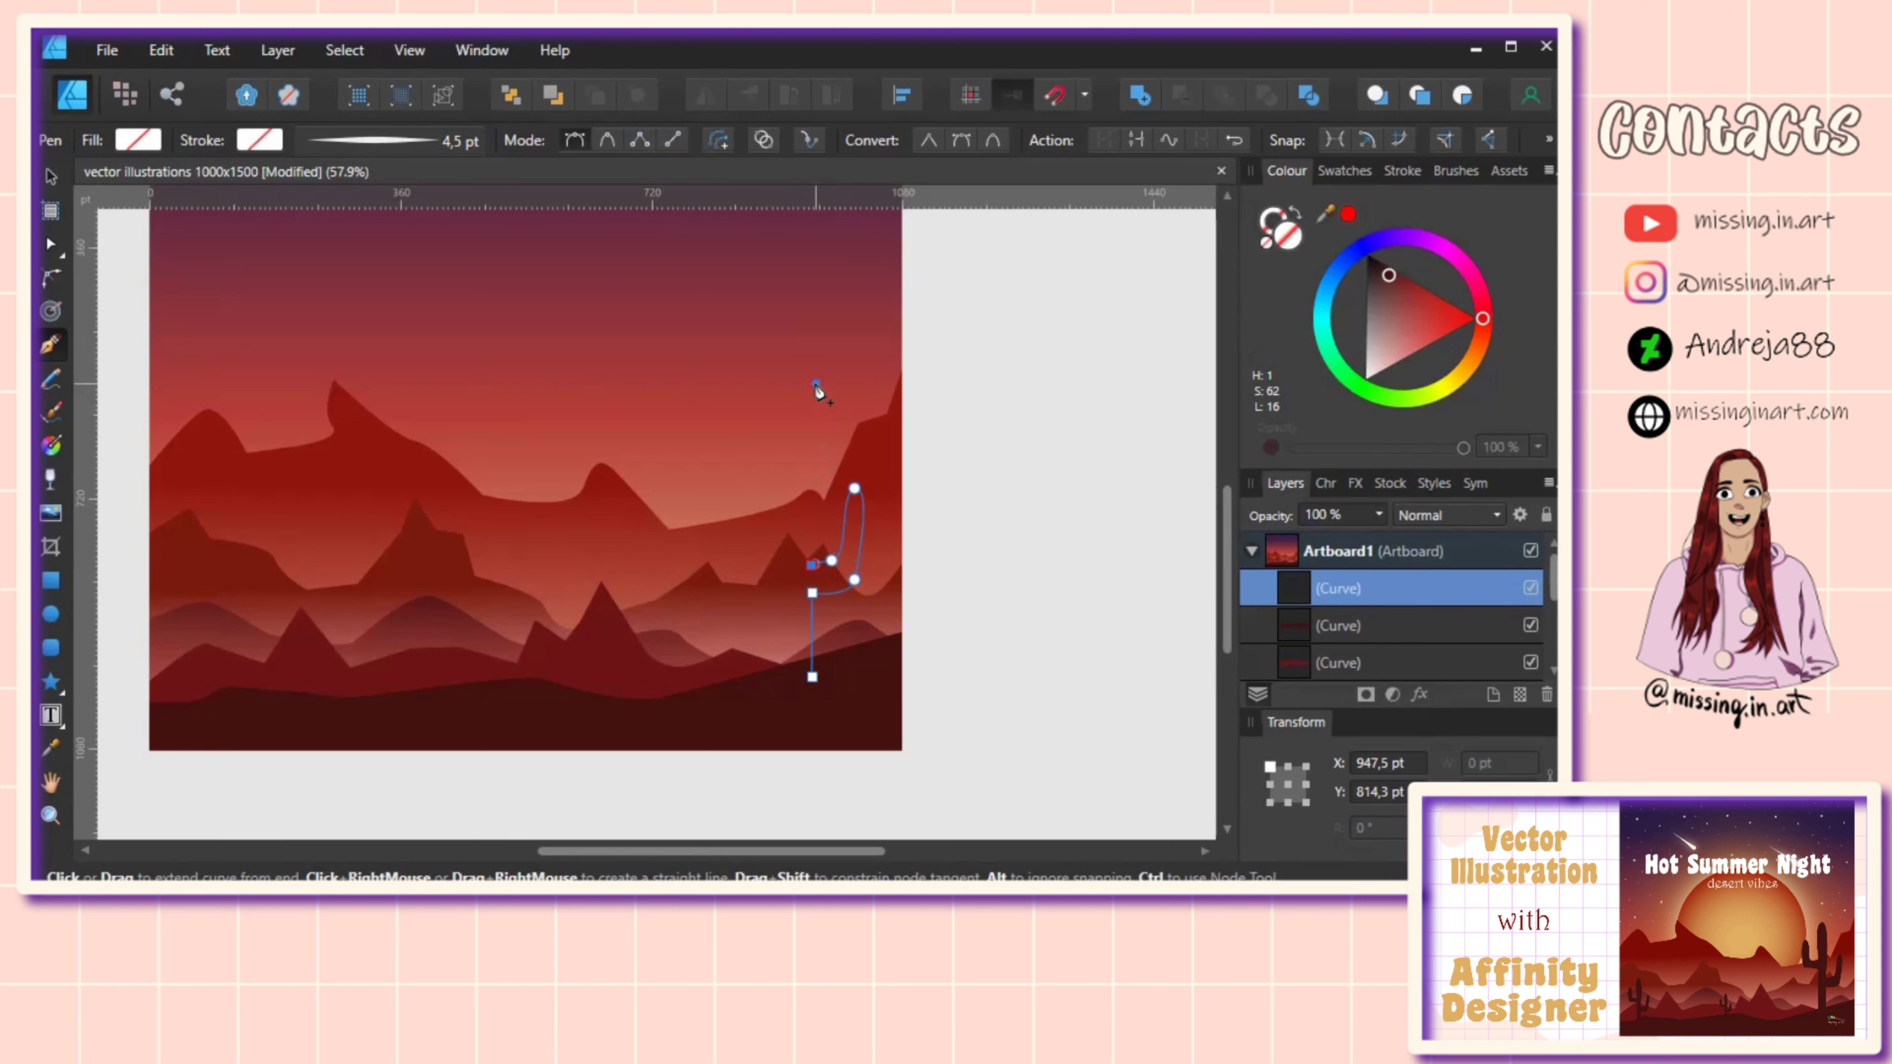
{"action": "left_click_drag", "start_coordinate": [816, 384], "coordinate": [831, 389]}
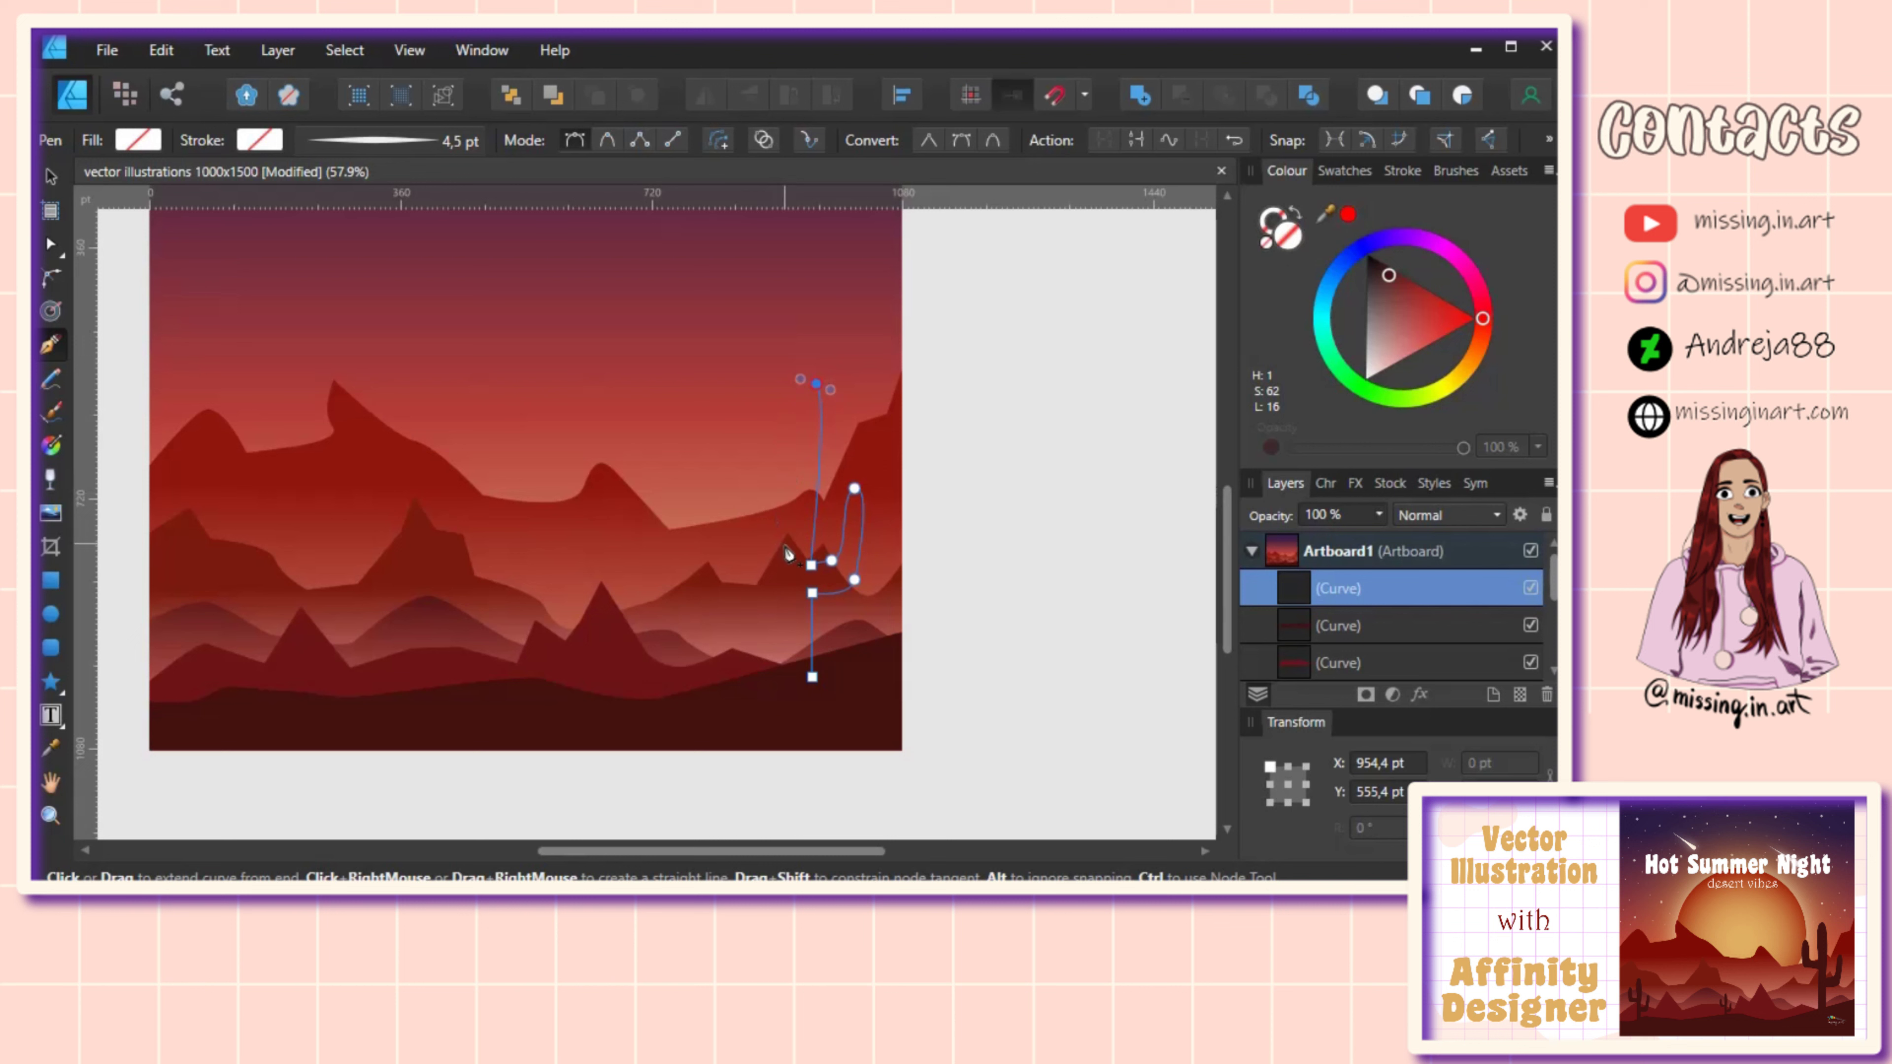
{"action": "left_click_drag", "start_coordinate": [788, 540], "coordinate": [790, 567]}
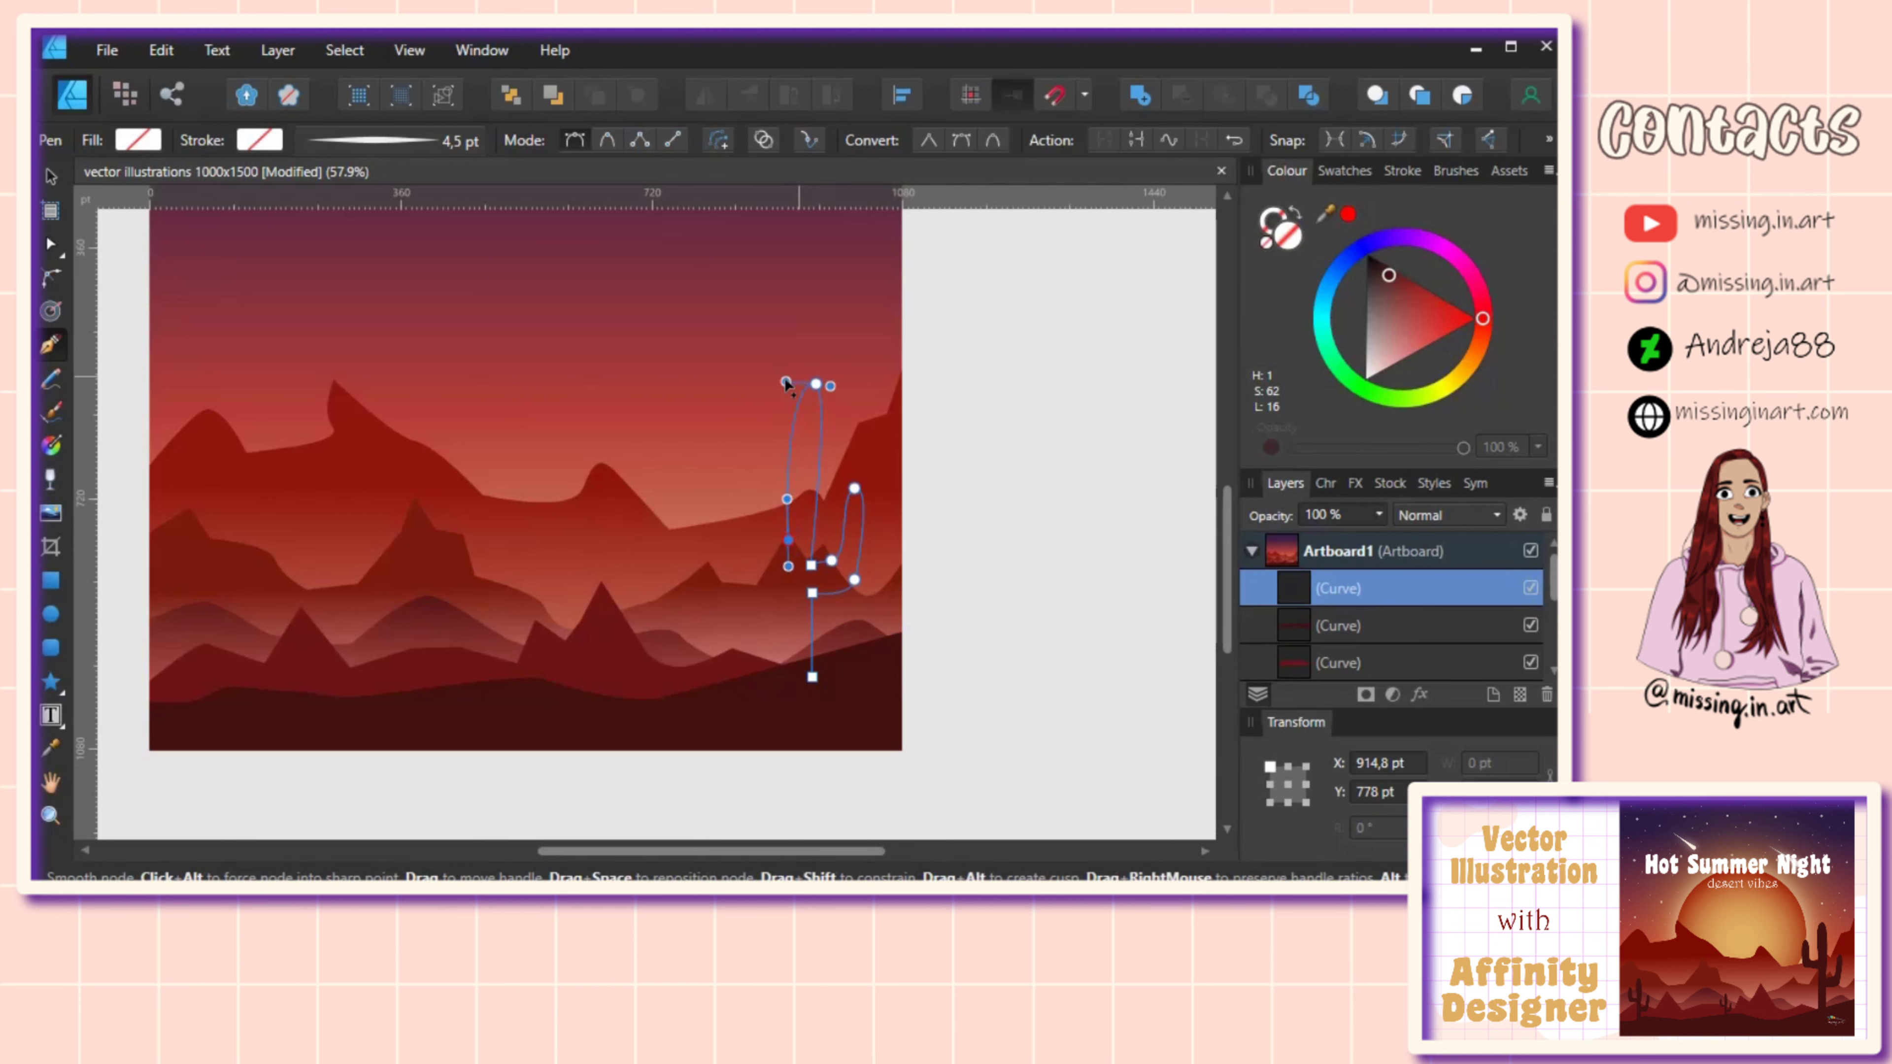
{"action": "mouse_move", "coordinate": [816, 384]}
{"action": "left_mouse_down"}
{"action": "mouse_move", "coordinate": [800, 384]}
{"action": "mouse_move", "coordinate": [836, 387]}
{"action": "left_mouse_up"}
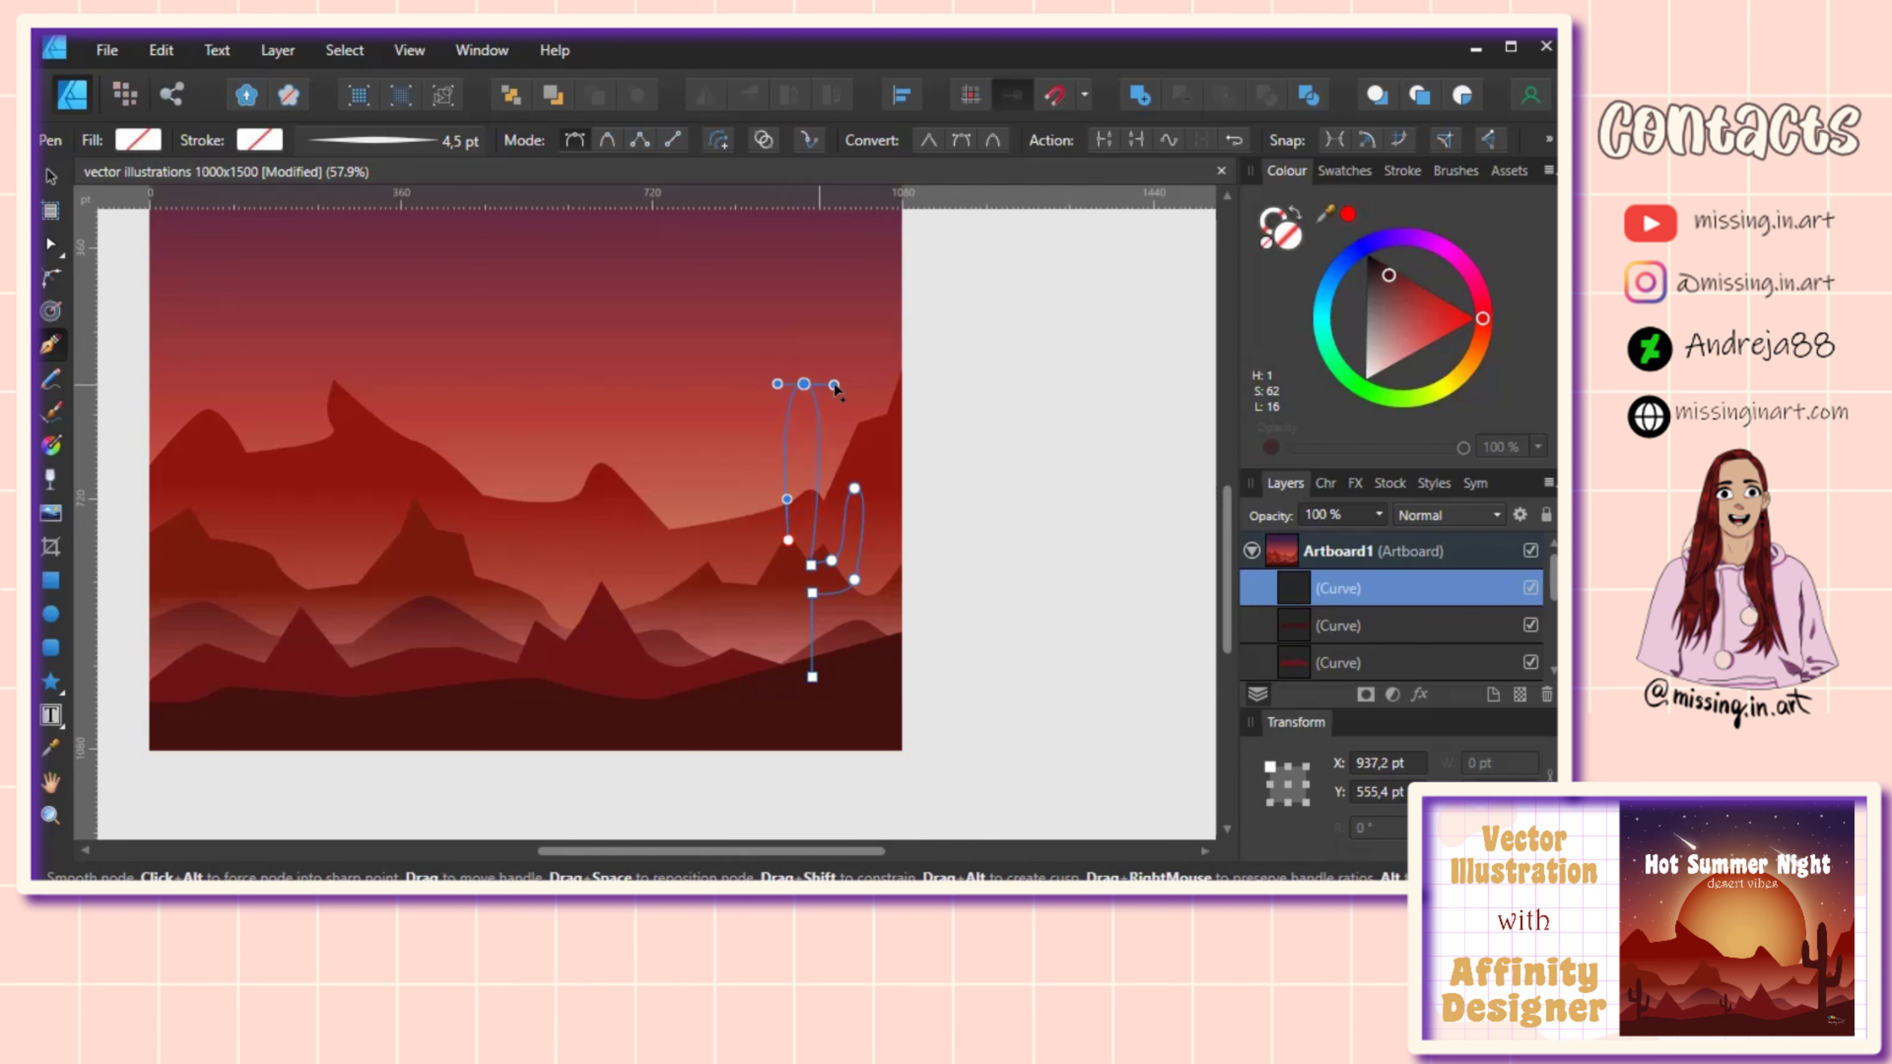
Step: Add the cactus's left arm and close the outline down to the trunk's base
{"action": "left_click", "coordinate": [788, 539], "text": "ctrl"}
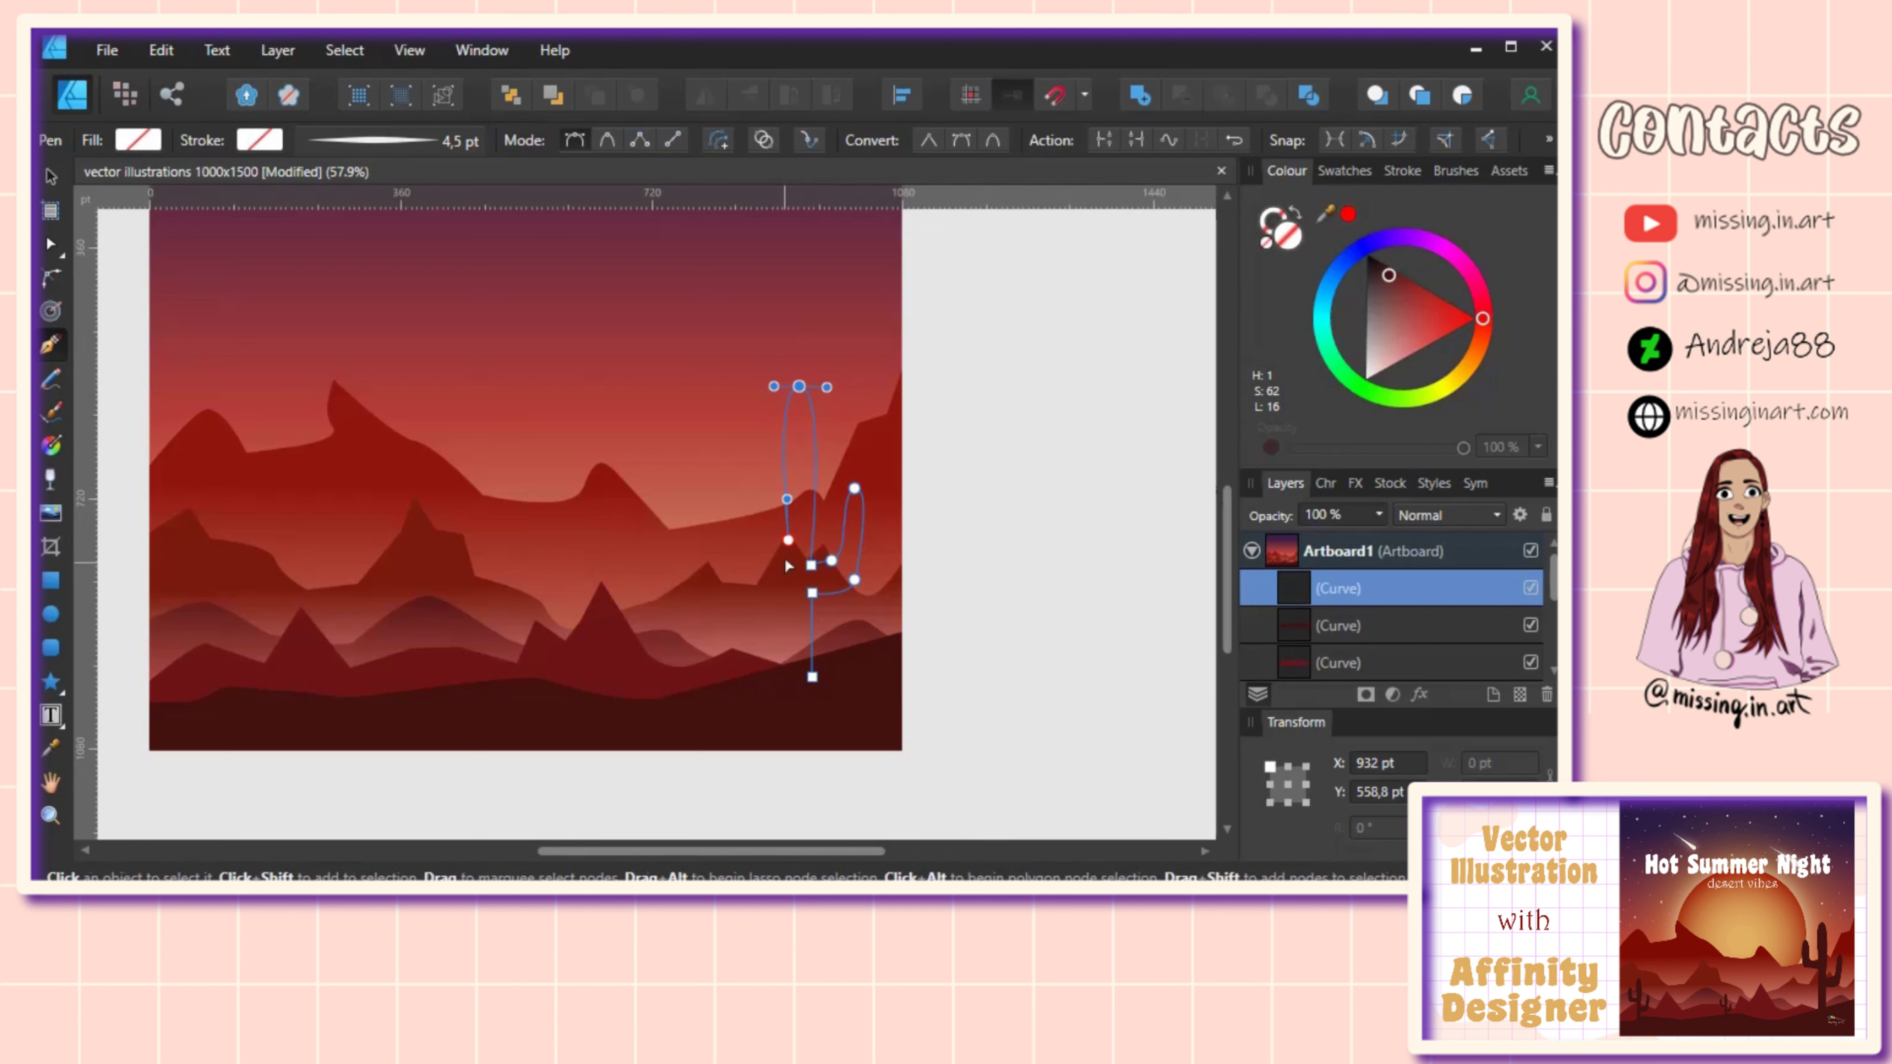
{"action": "mouse_move", "coordinate": [788, 539]}
{"action": "left_mouse_down"}
{"action": "mouse_move", "coordinate": [786, 505]}
{"action": "mouse_move", "coordinate": [755, 497]}
{"action": "left_mouse_up"}
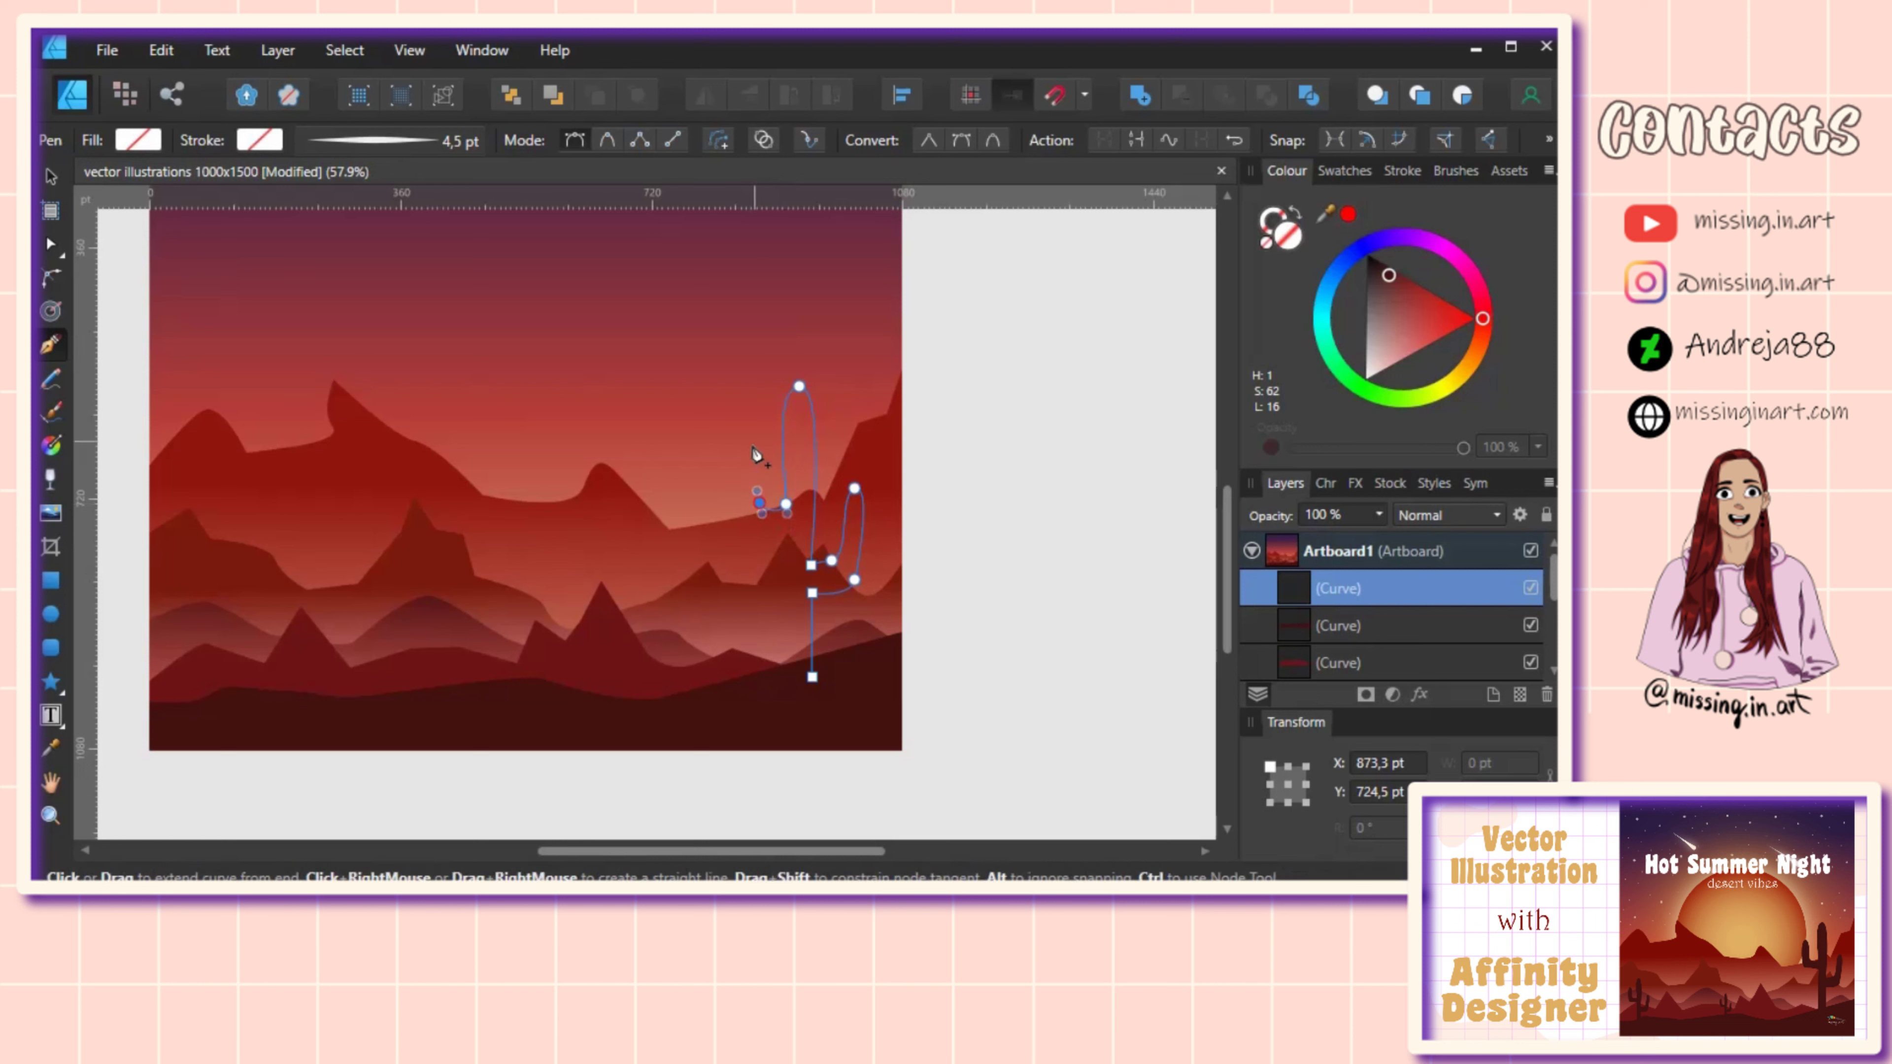
{"action": "left_click_drag", "start_coordinate": [745, 442], "coordinate": [724, 448]}
{"action": "mouse_move", "coordinate": [751, 531]}
{"action": "left_mouse_down"}
{"action": "mouse_move", "coordinate": [776, 532]}
{"action": "mouse_move", "coordinate": [733, 533]}
{"action": "left_mouse_up"}
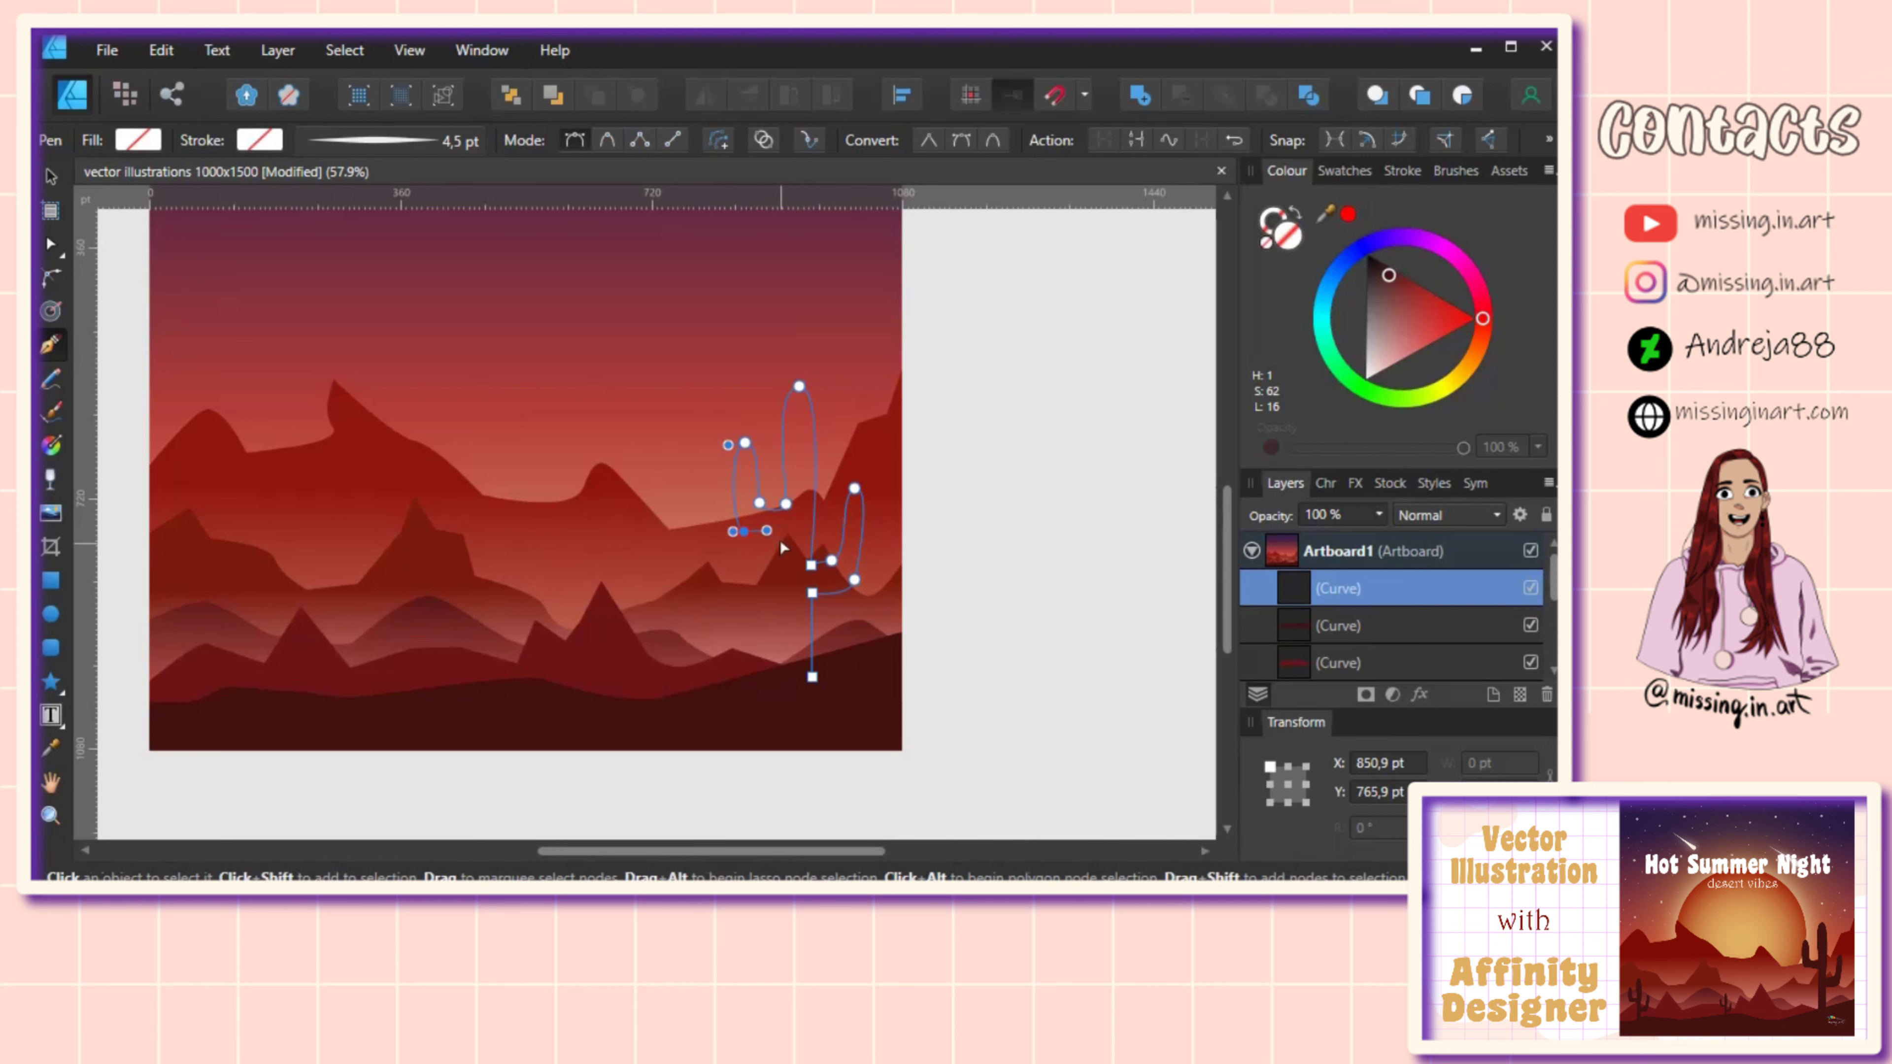
{"action": "left_click", "coordinate": [787, 538]}
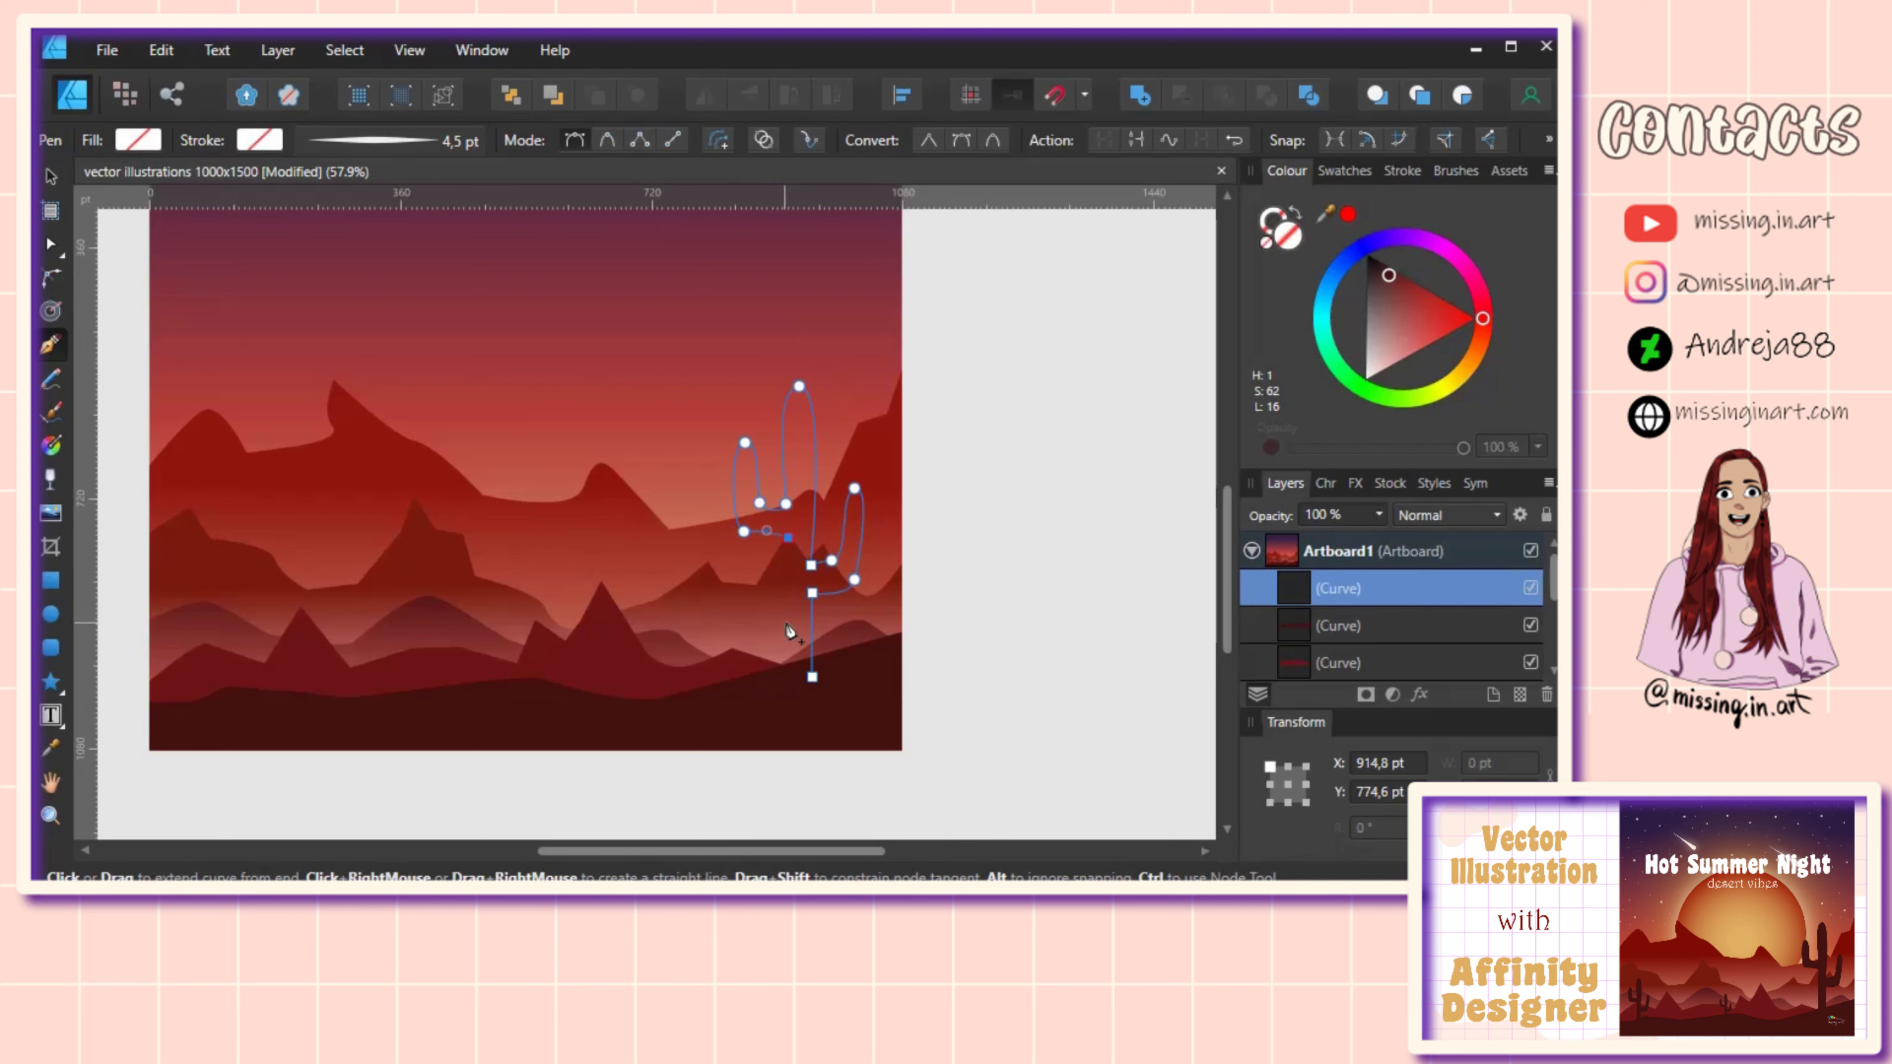
{"action": "left_click", "coordinate": [784, 678]}
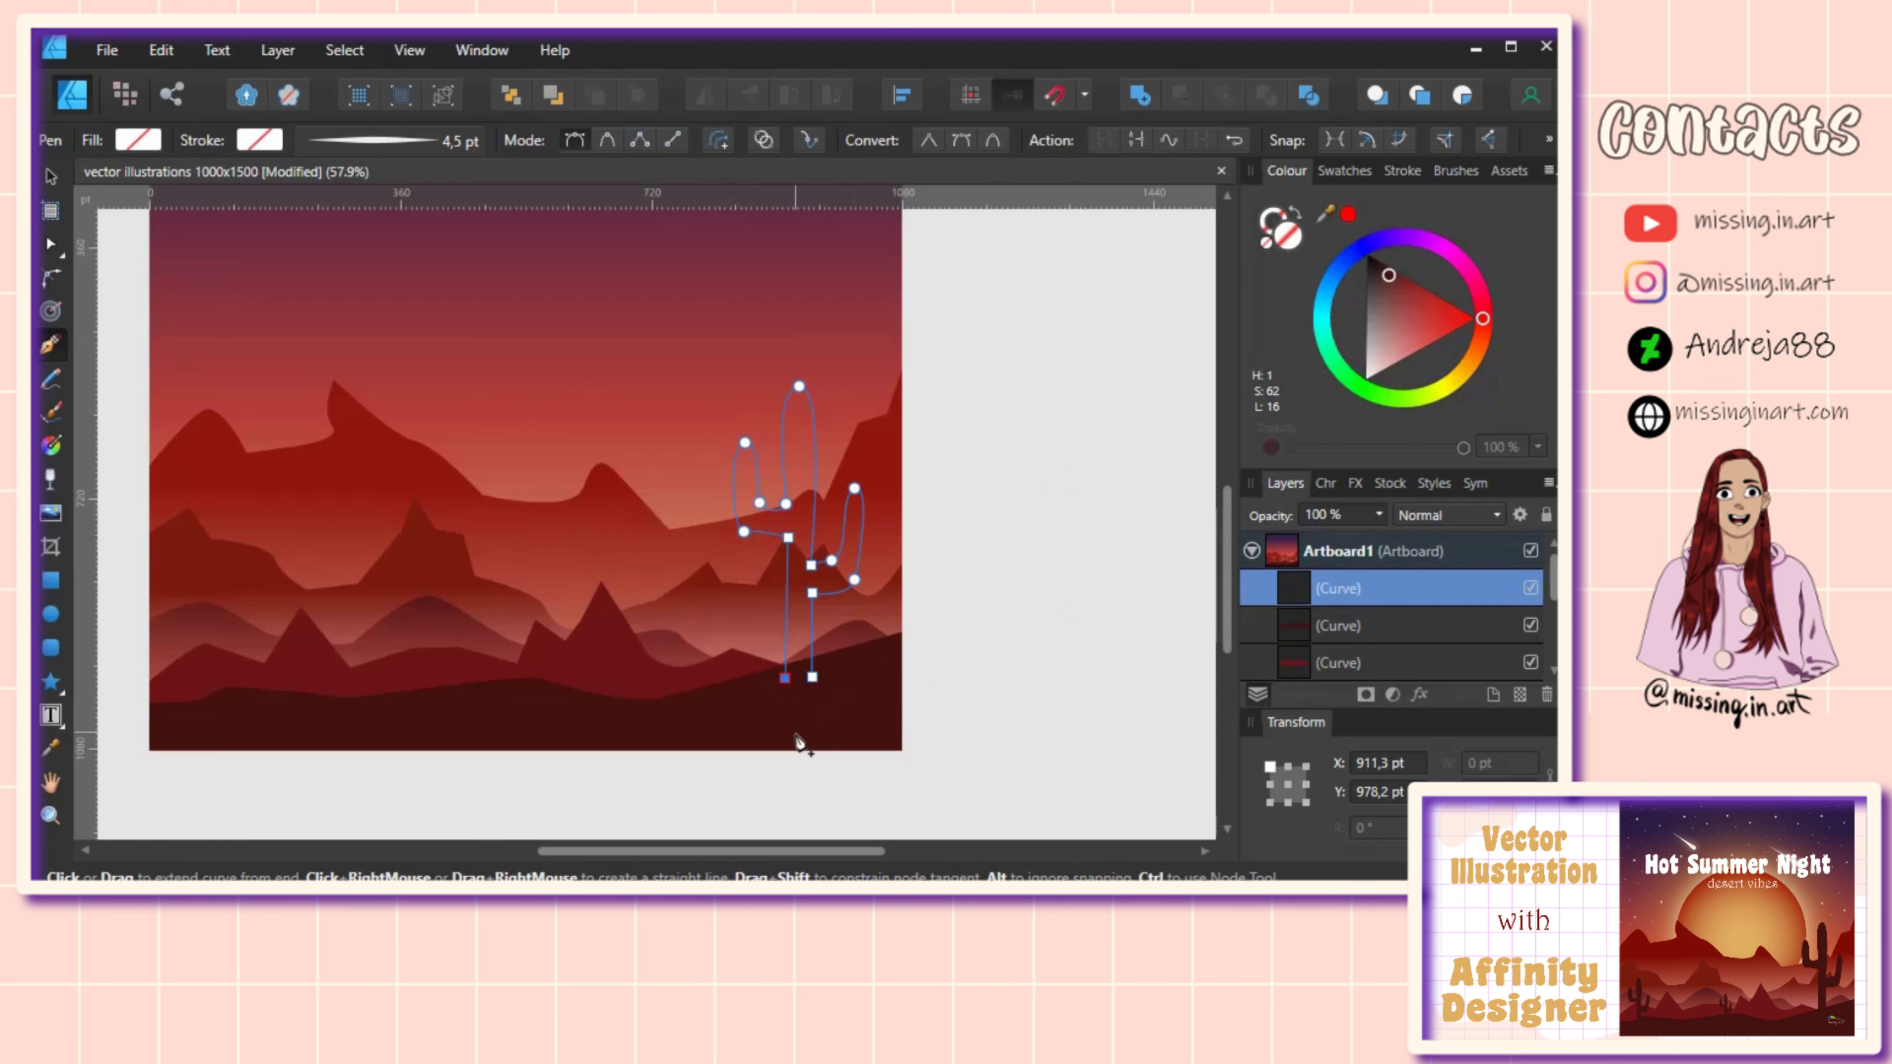
Step: Fill the cactus with the same dark maroon as the ground
{"action": "key", "text": "i"}
{"action": "left_click", "coordinate": [805, 715]}
{"action": "key", "text": "p"}
{"action": "left_click_drag", "start_coordinate": [870, 659], "coordinate": [860, 644]}
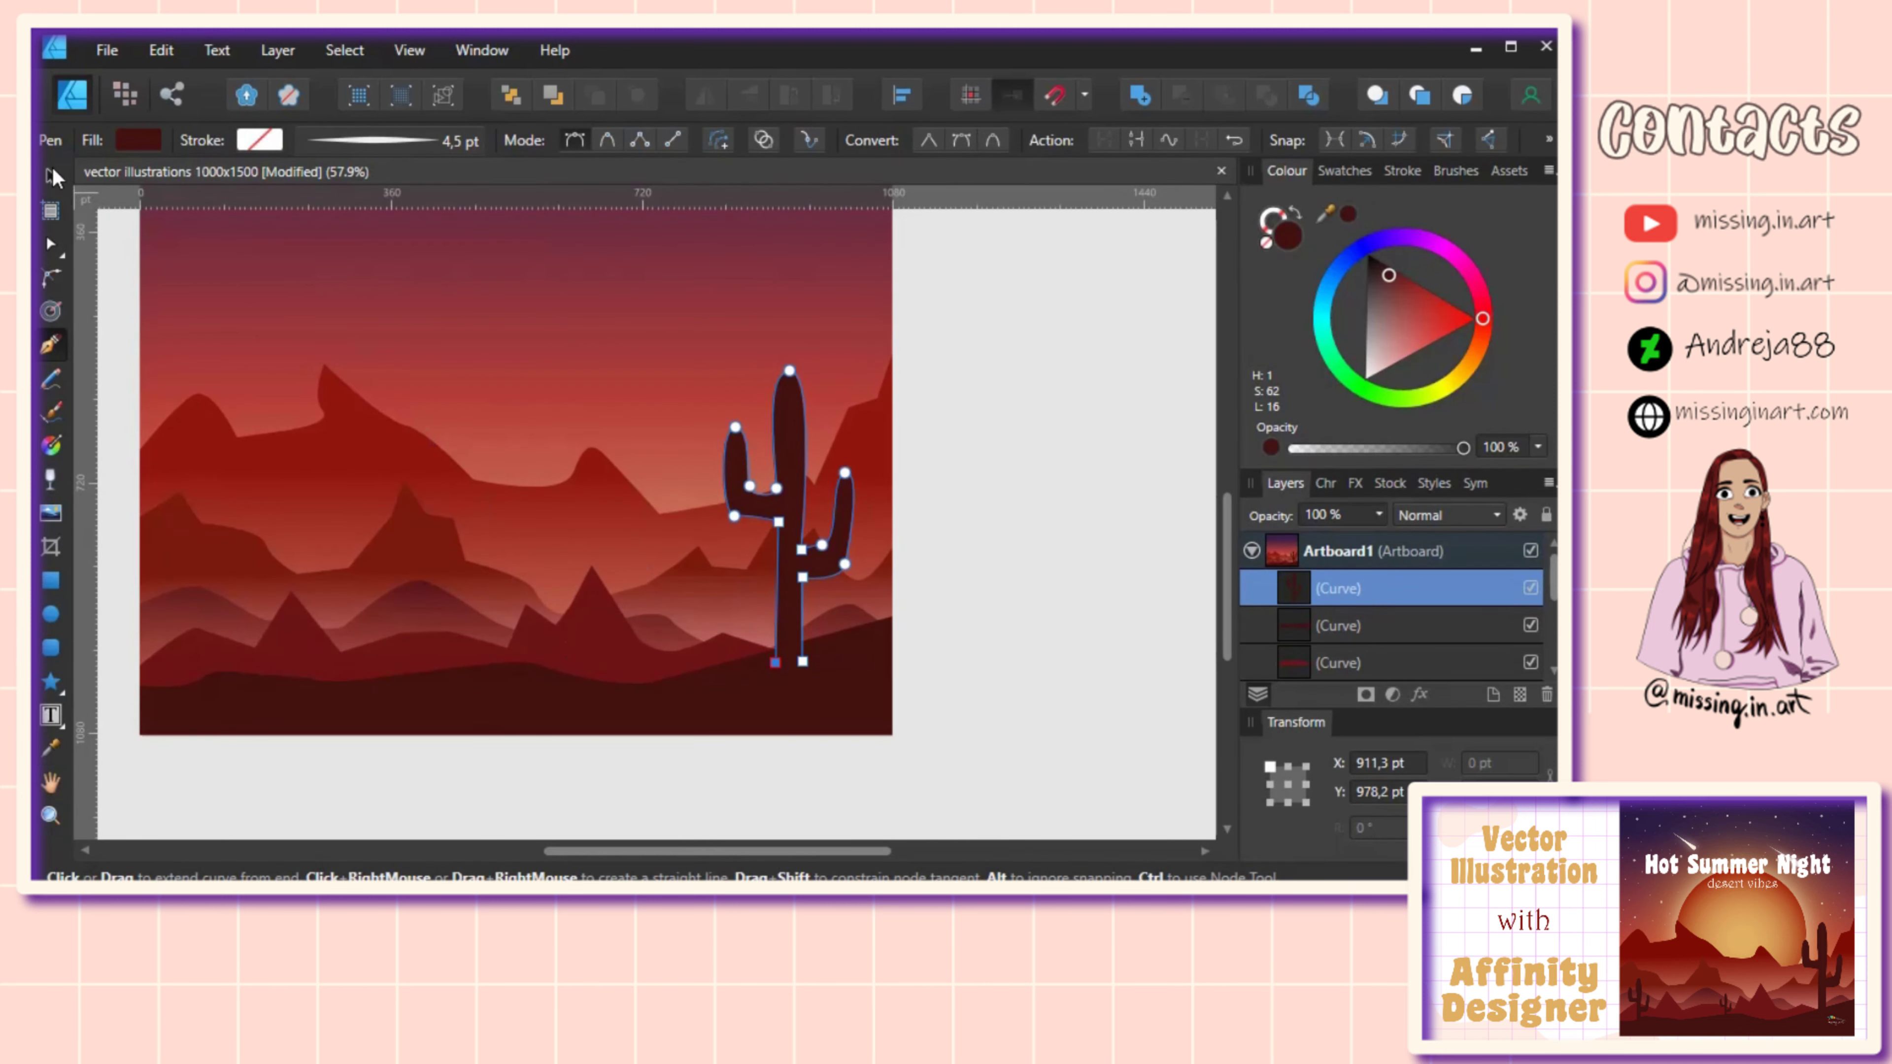
Step: Duplicate the cactus twice: a half-size copy at far left and a tiny one mid-scene
{"action": "left_click", "coordinate": [51, 176]}
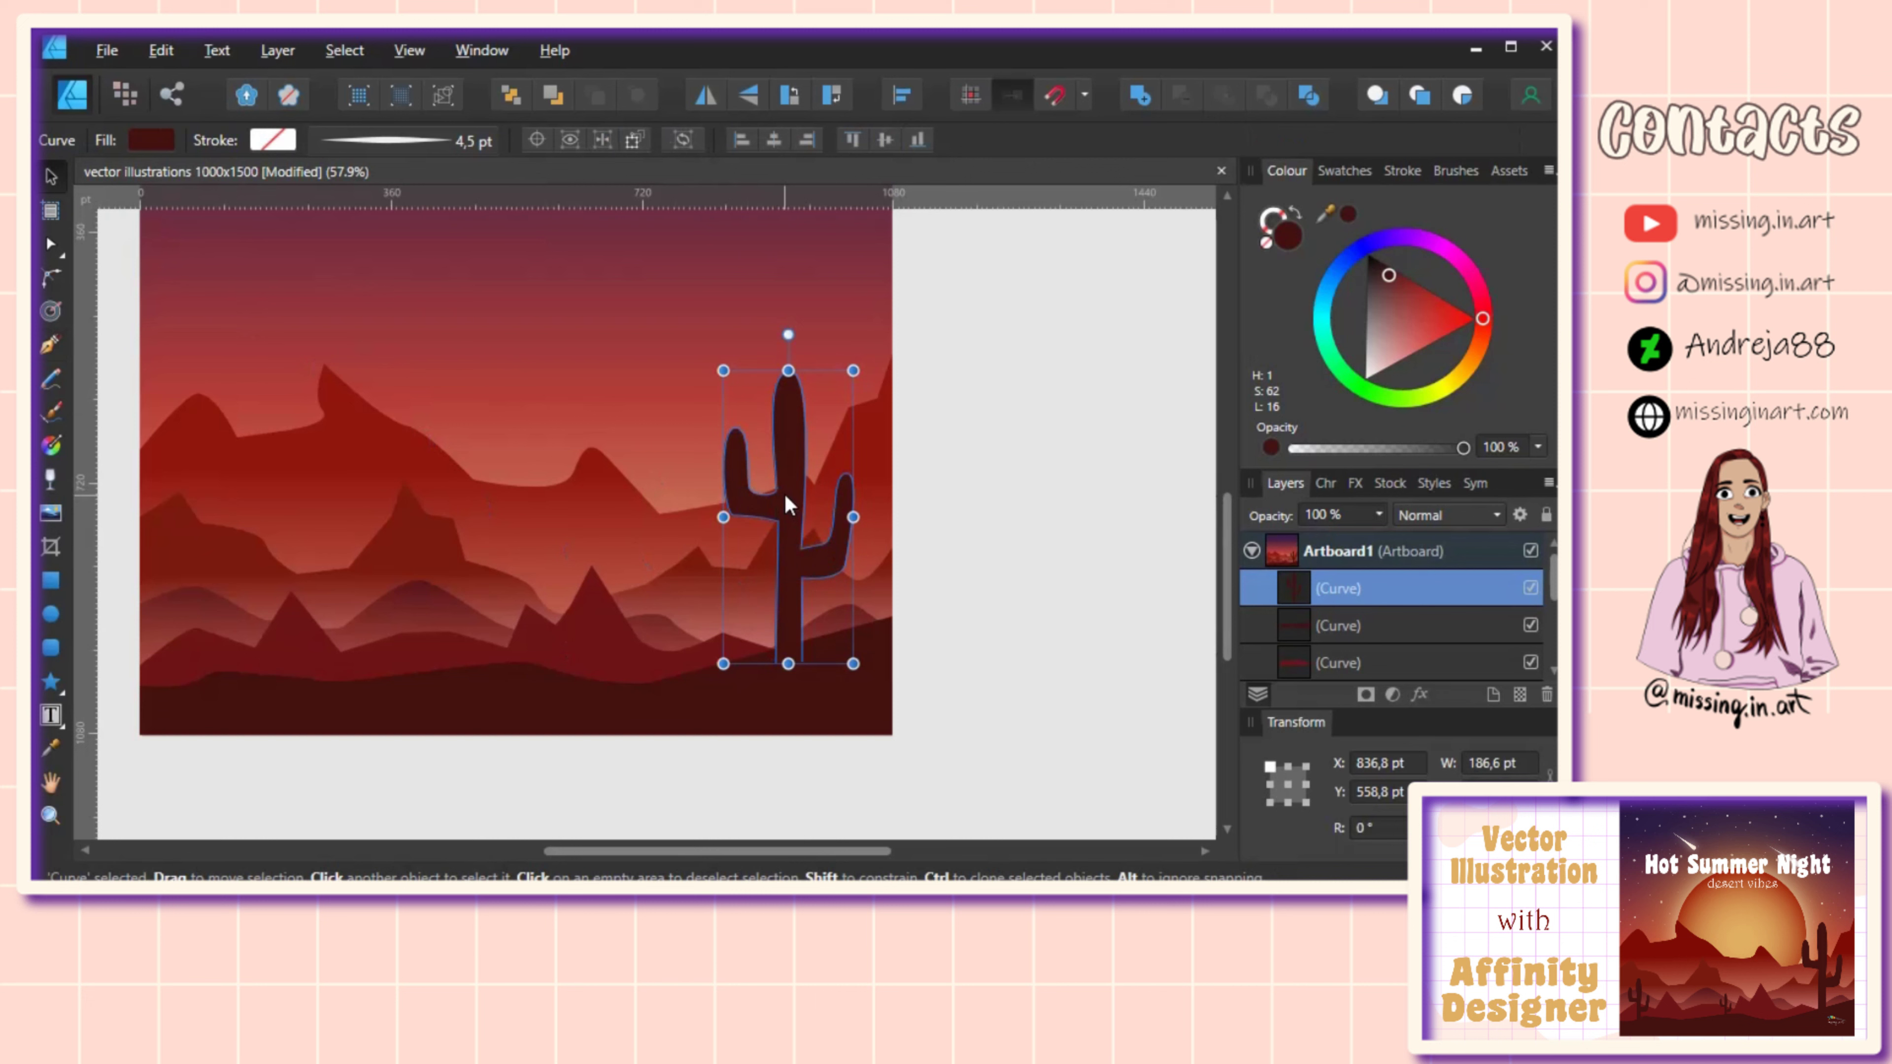
{"action": "left_click_drag", "start_coordinate": [783, 493], "coordinate": [328, 477]}
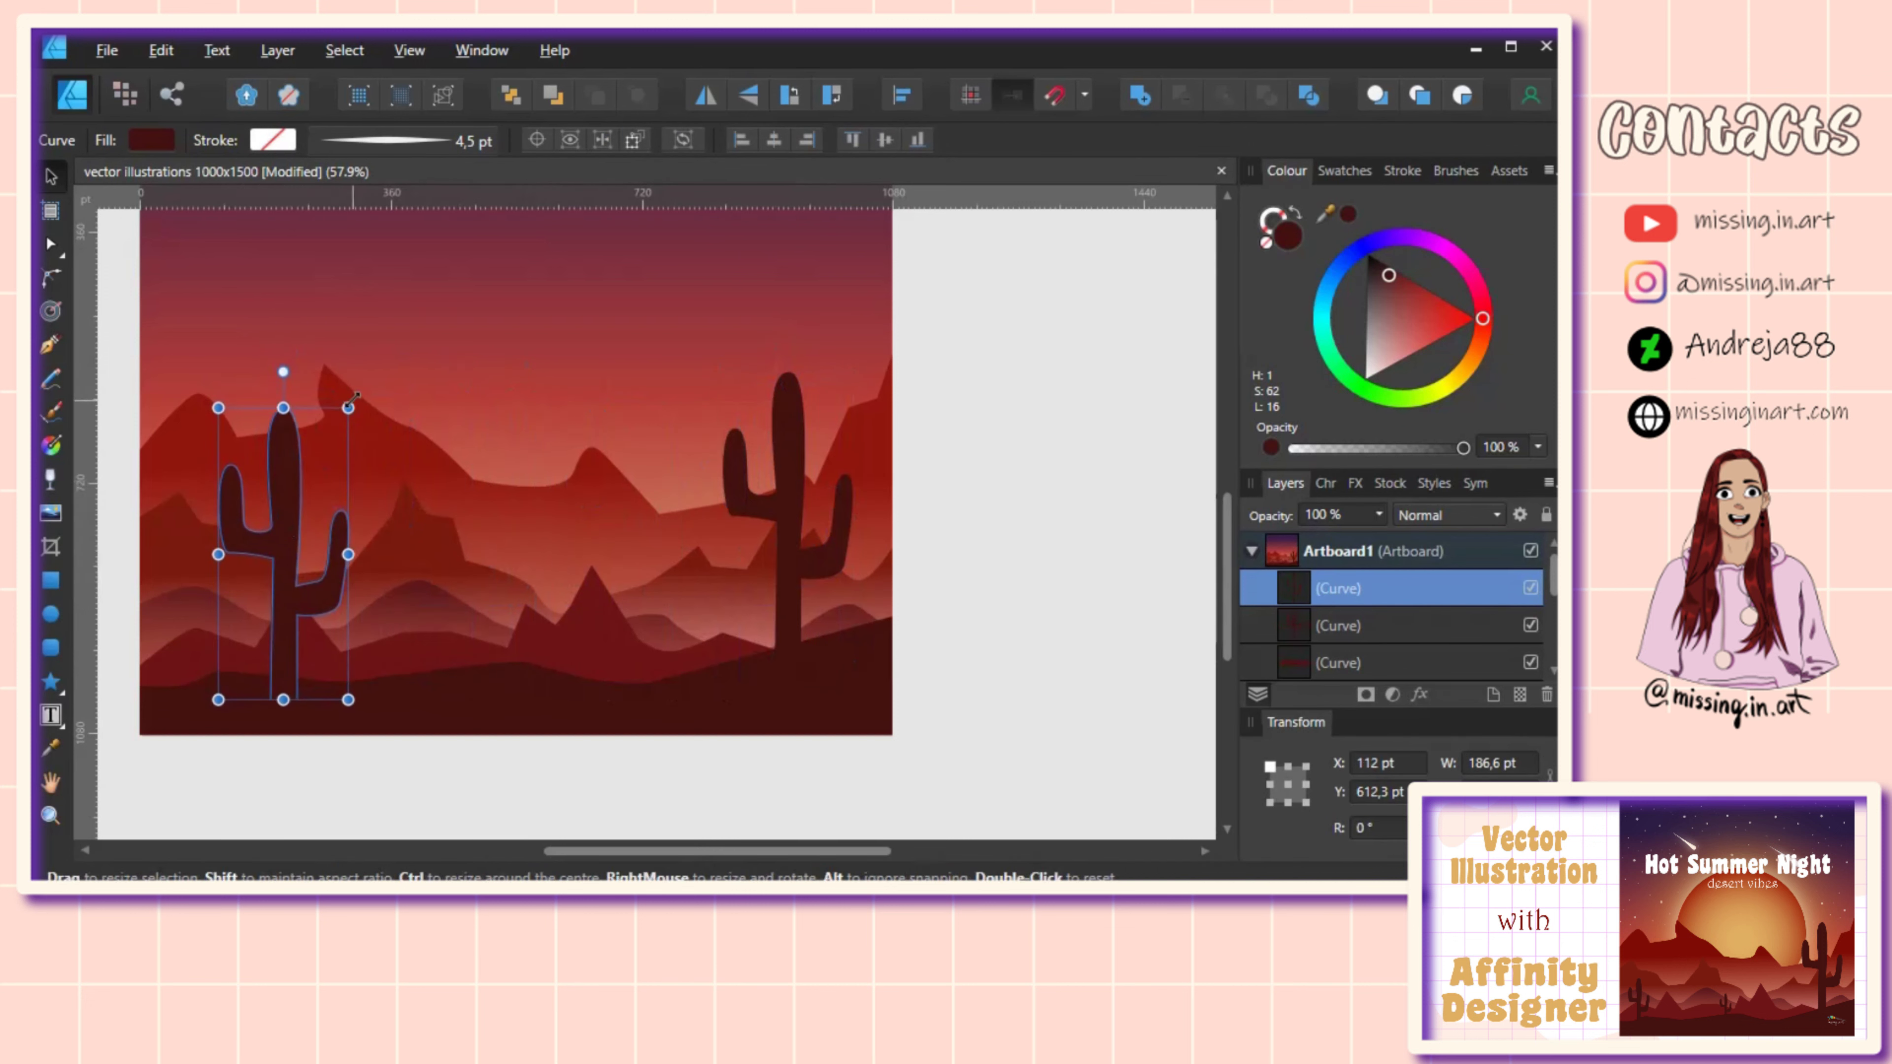
{"action": "left_click_drag", "start_coordinate": [348, 406], "coordinate": [287, 548]}
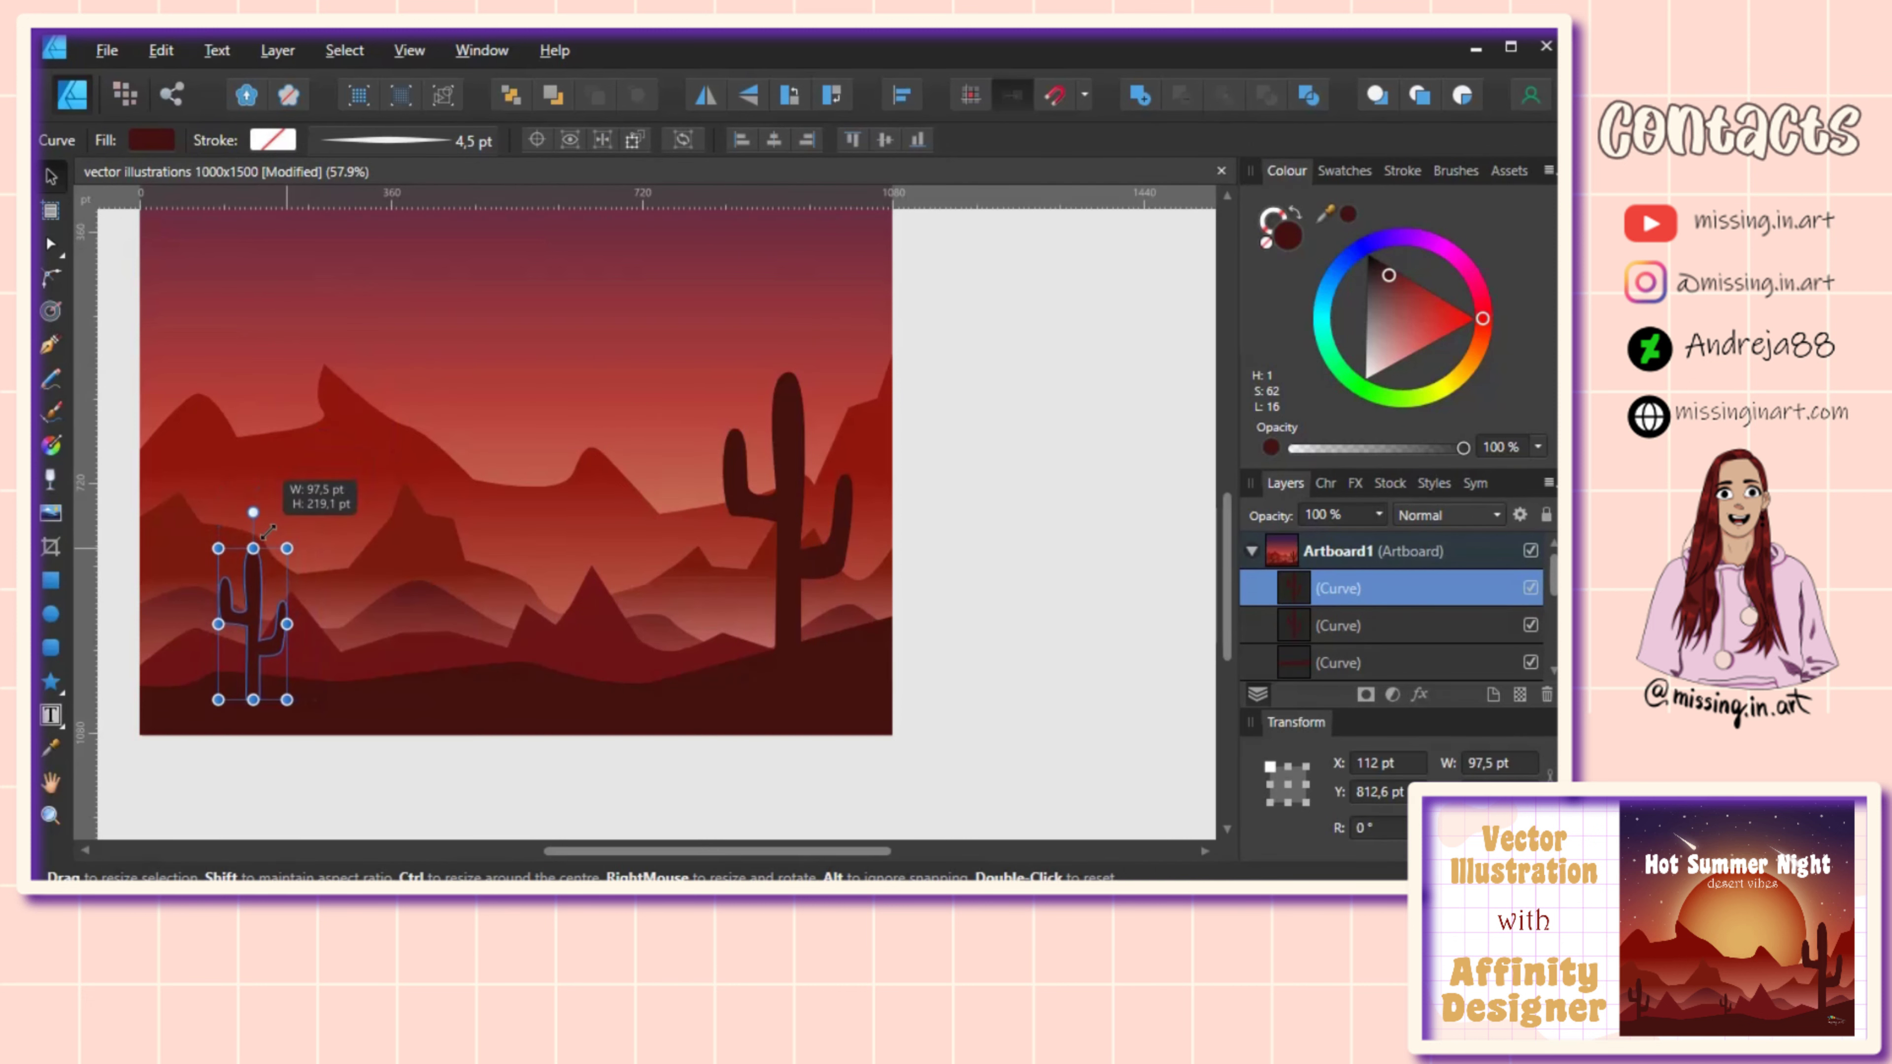
{"action": "mouse_move", "coordinate": [246, 634]}
{"action": "left_mouse_down"}
{"action": "mouse_move", "coordinate": [456, 656]}
{"action": "mouse_move", "coordinate": [205, 651]}
{"action": "mouse_move", "coordinate": [475, 644]}
{"action": "left_mouse_up"}
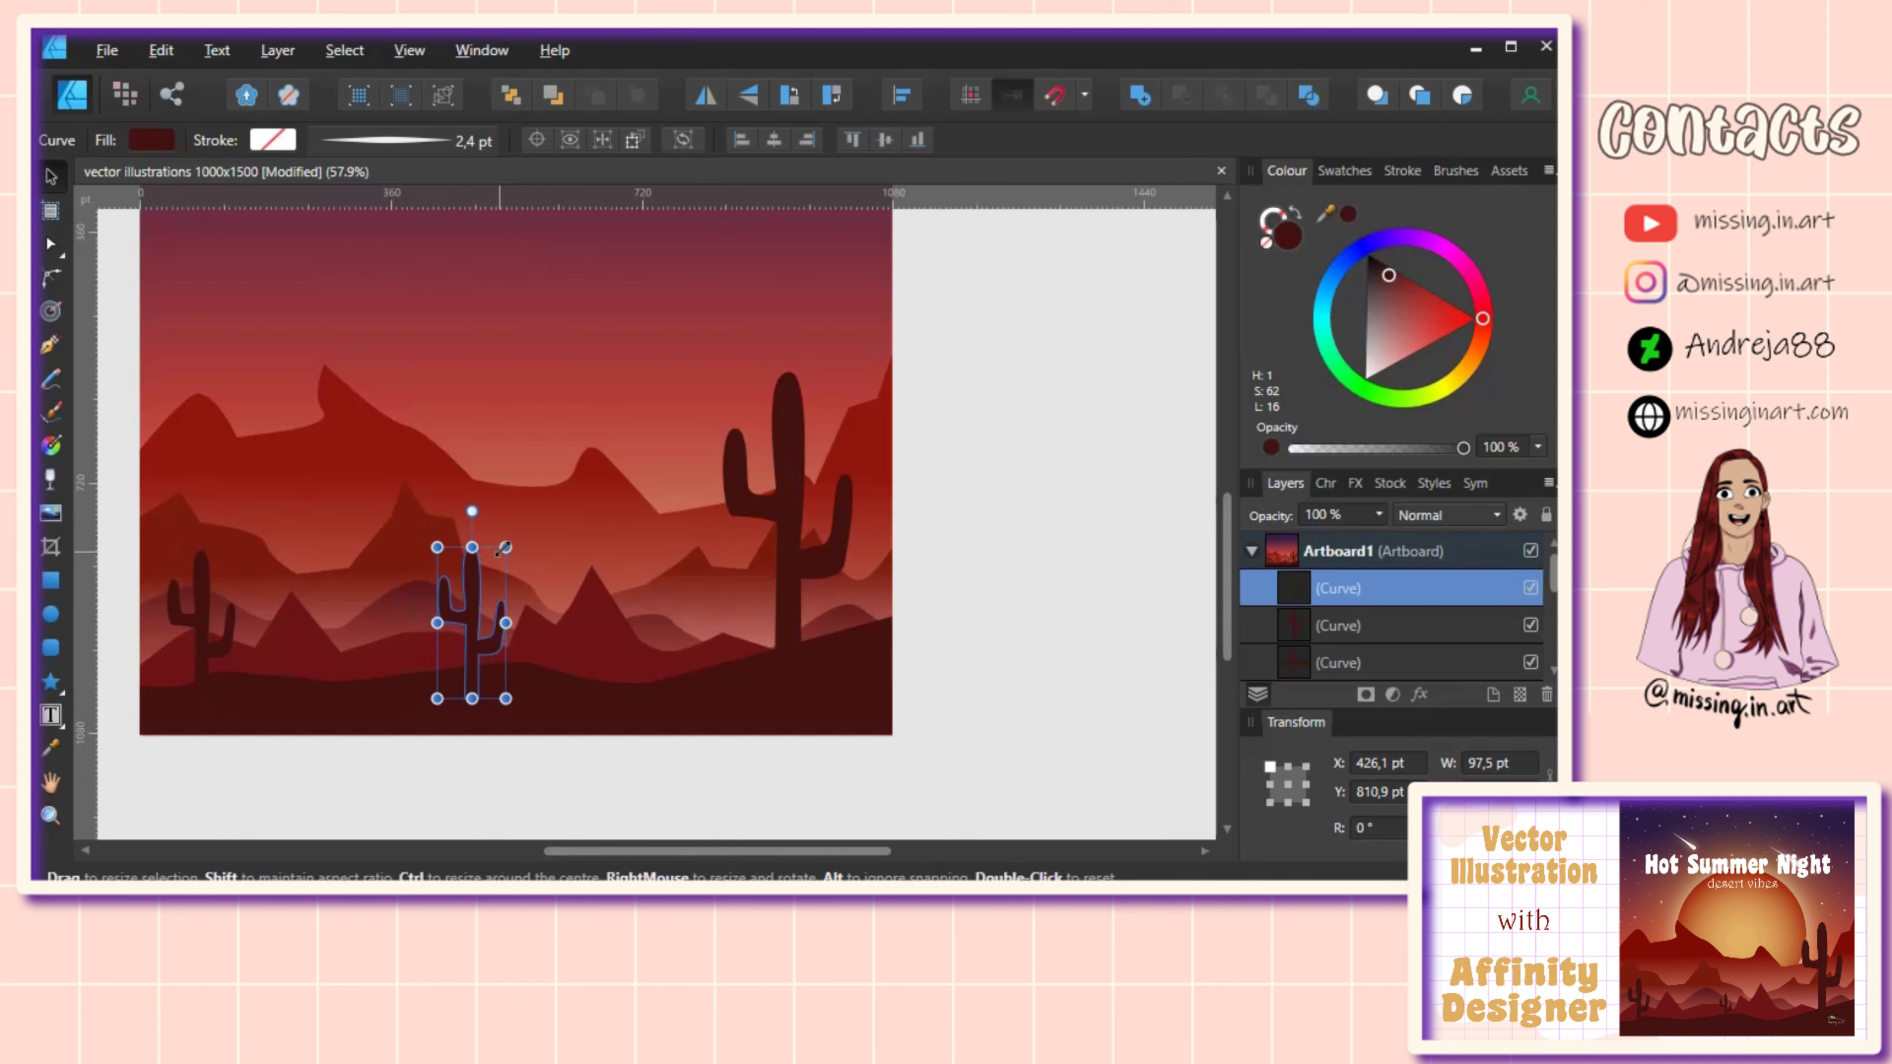
{"action": "left_click_drag", "start_coordinate": [507, 546], "coordinate": [476, 614]}
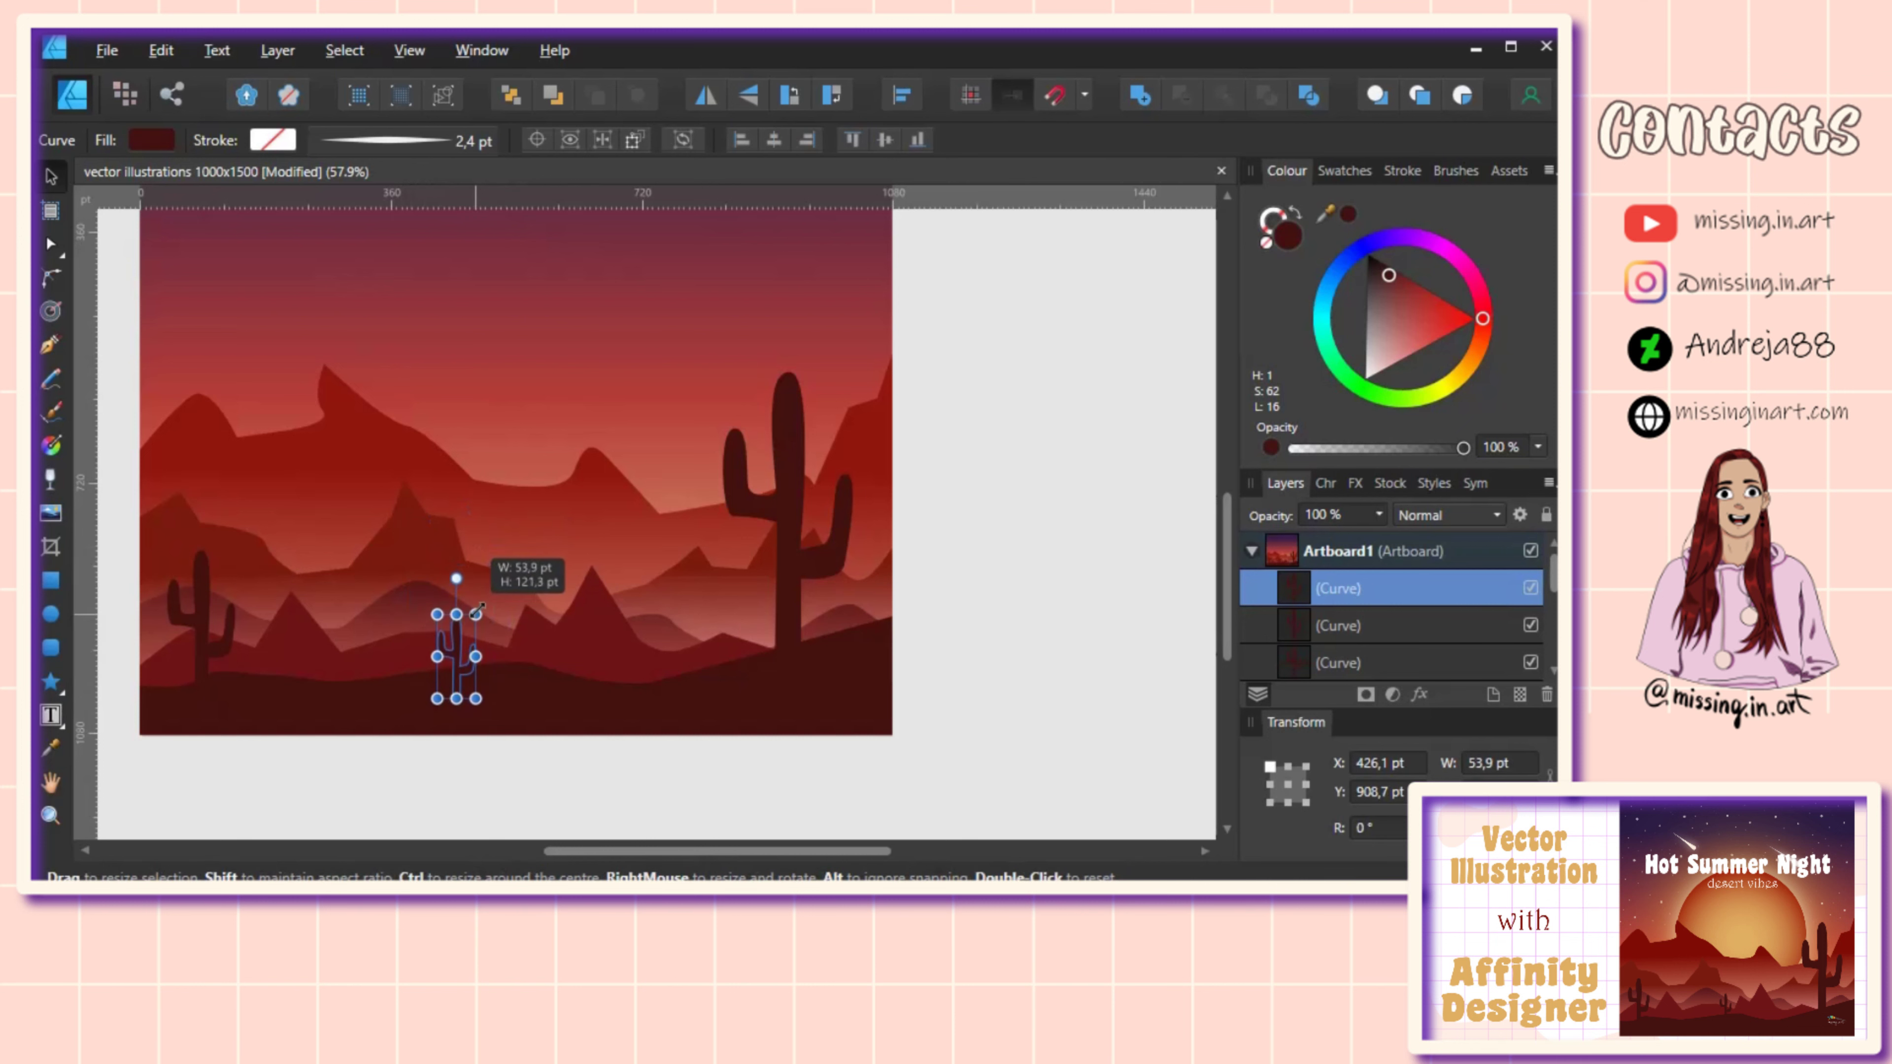
{"action": "mouse_move", "coordinate": [469, 679]}
{"action": "left_mouse_down"}
{"action": "mouse_move", "coordinate": [507, 666]}
{"action": "mouse_move", "coordinate": [491, 662]}
{"action": "left_mouse_up"}
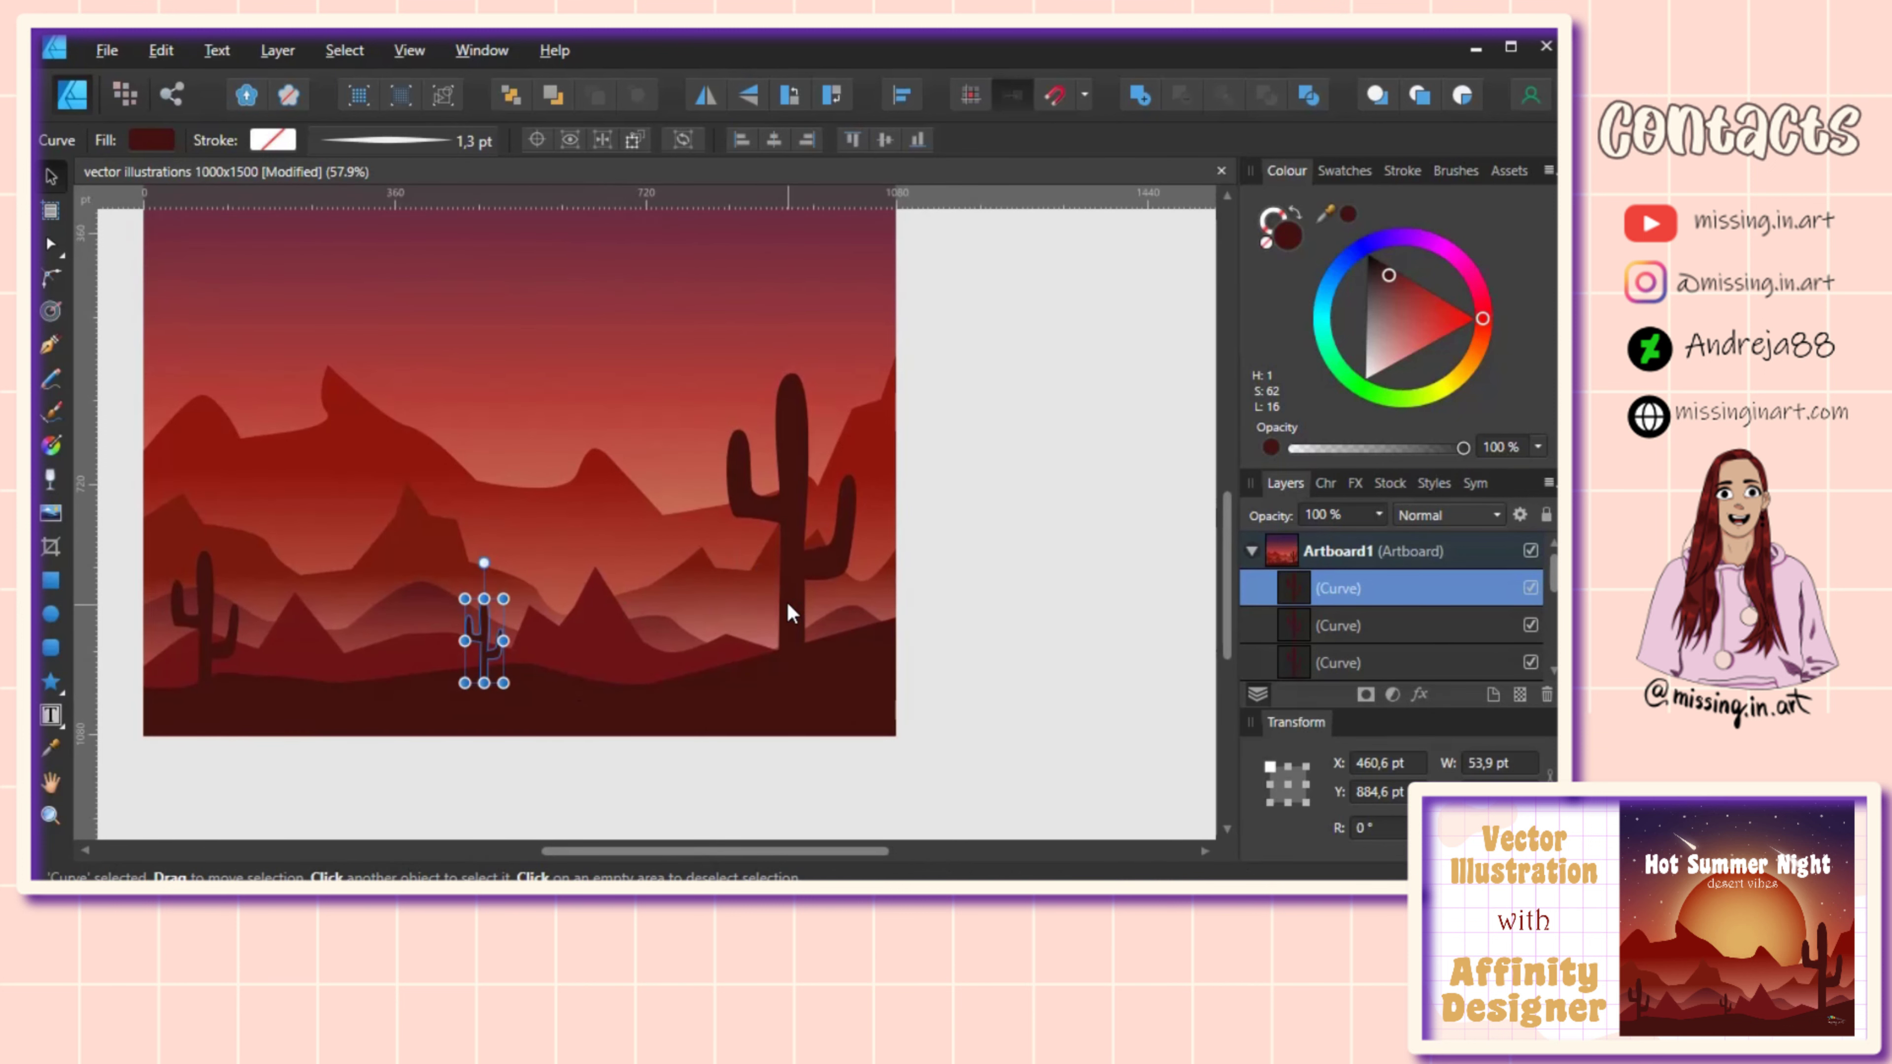
Step: Merge all three cacti and the dark ground into one shape with Add, then deselect
{"action": "left_click", "coordinate": [771, 617], "text": "shift"}
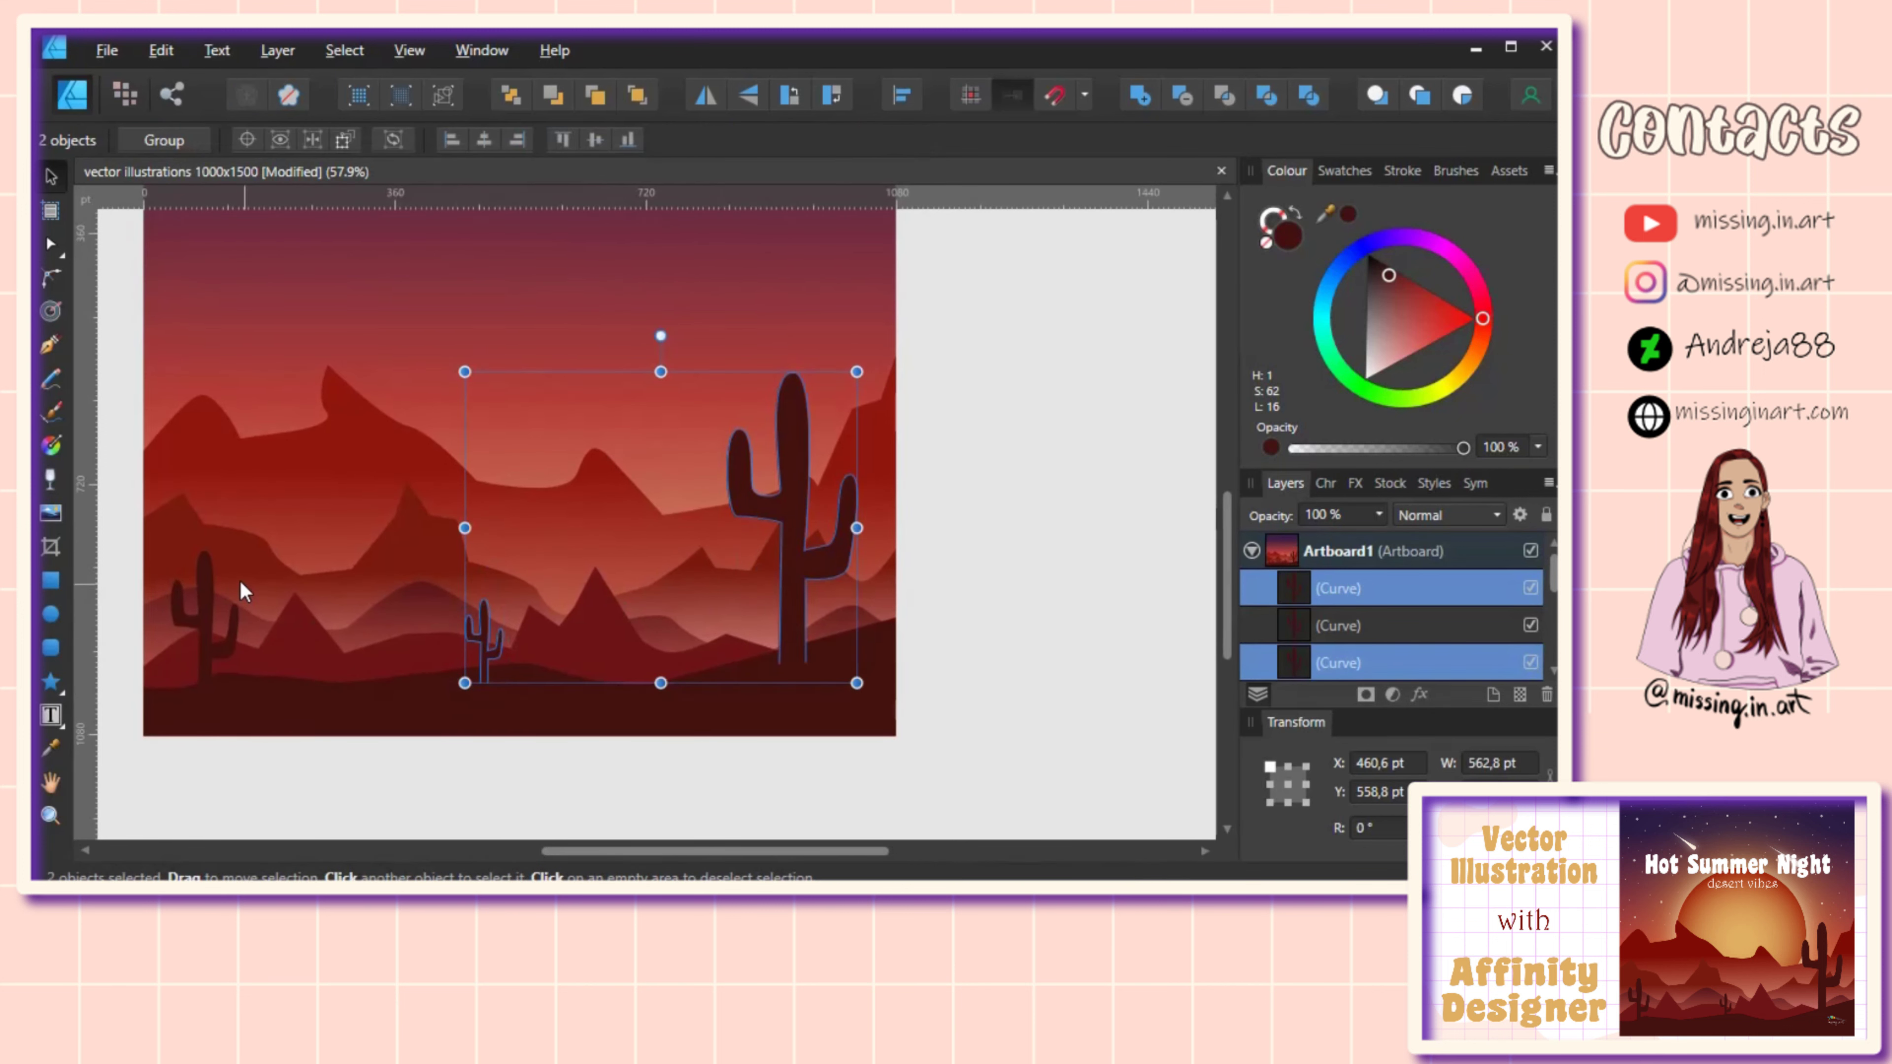
{"action": "left_click", "coordinate": [209, 631], "text": "shift"}
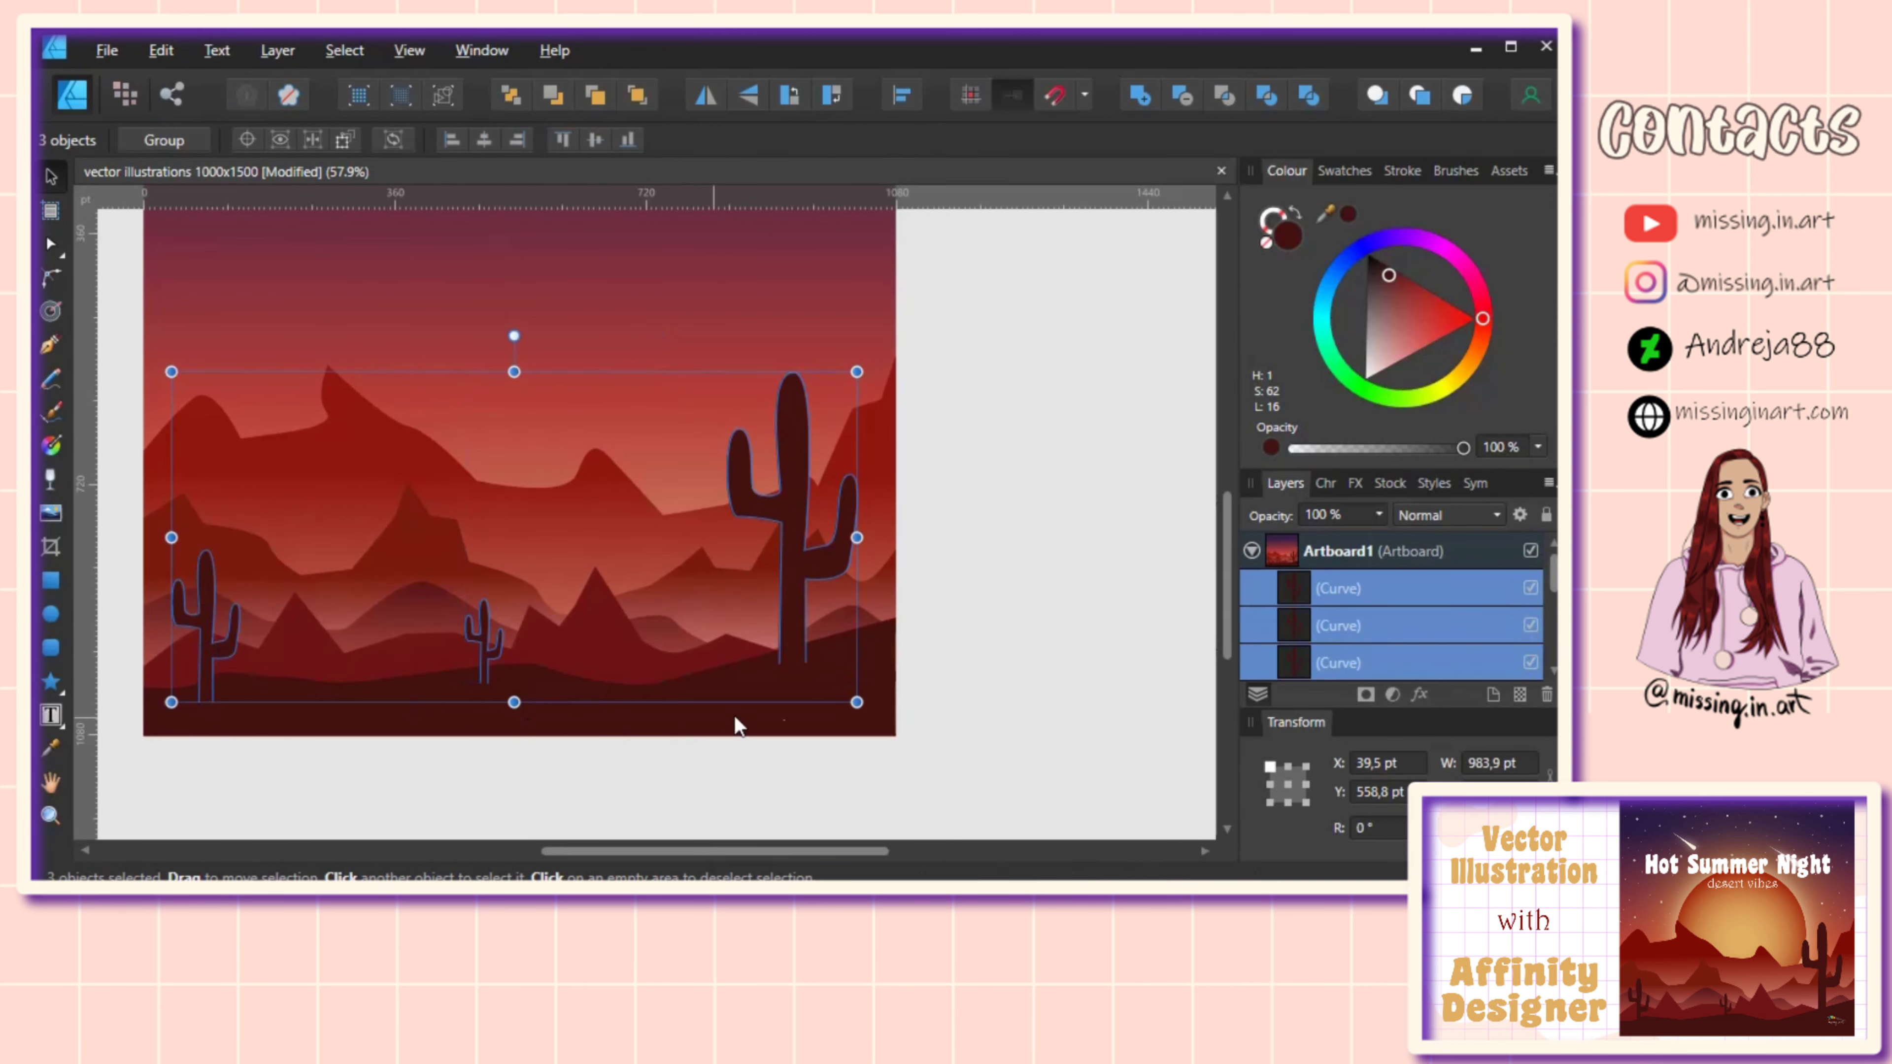
{"action": "left_click", "coordinate": [818, 717], "text": "shift"}
{"action": "left_click", "coordinate": [1182, 98]}
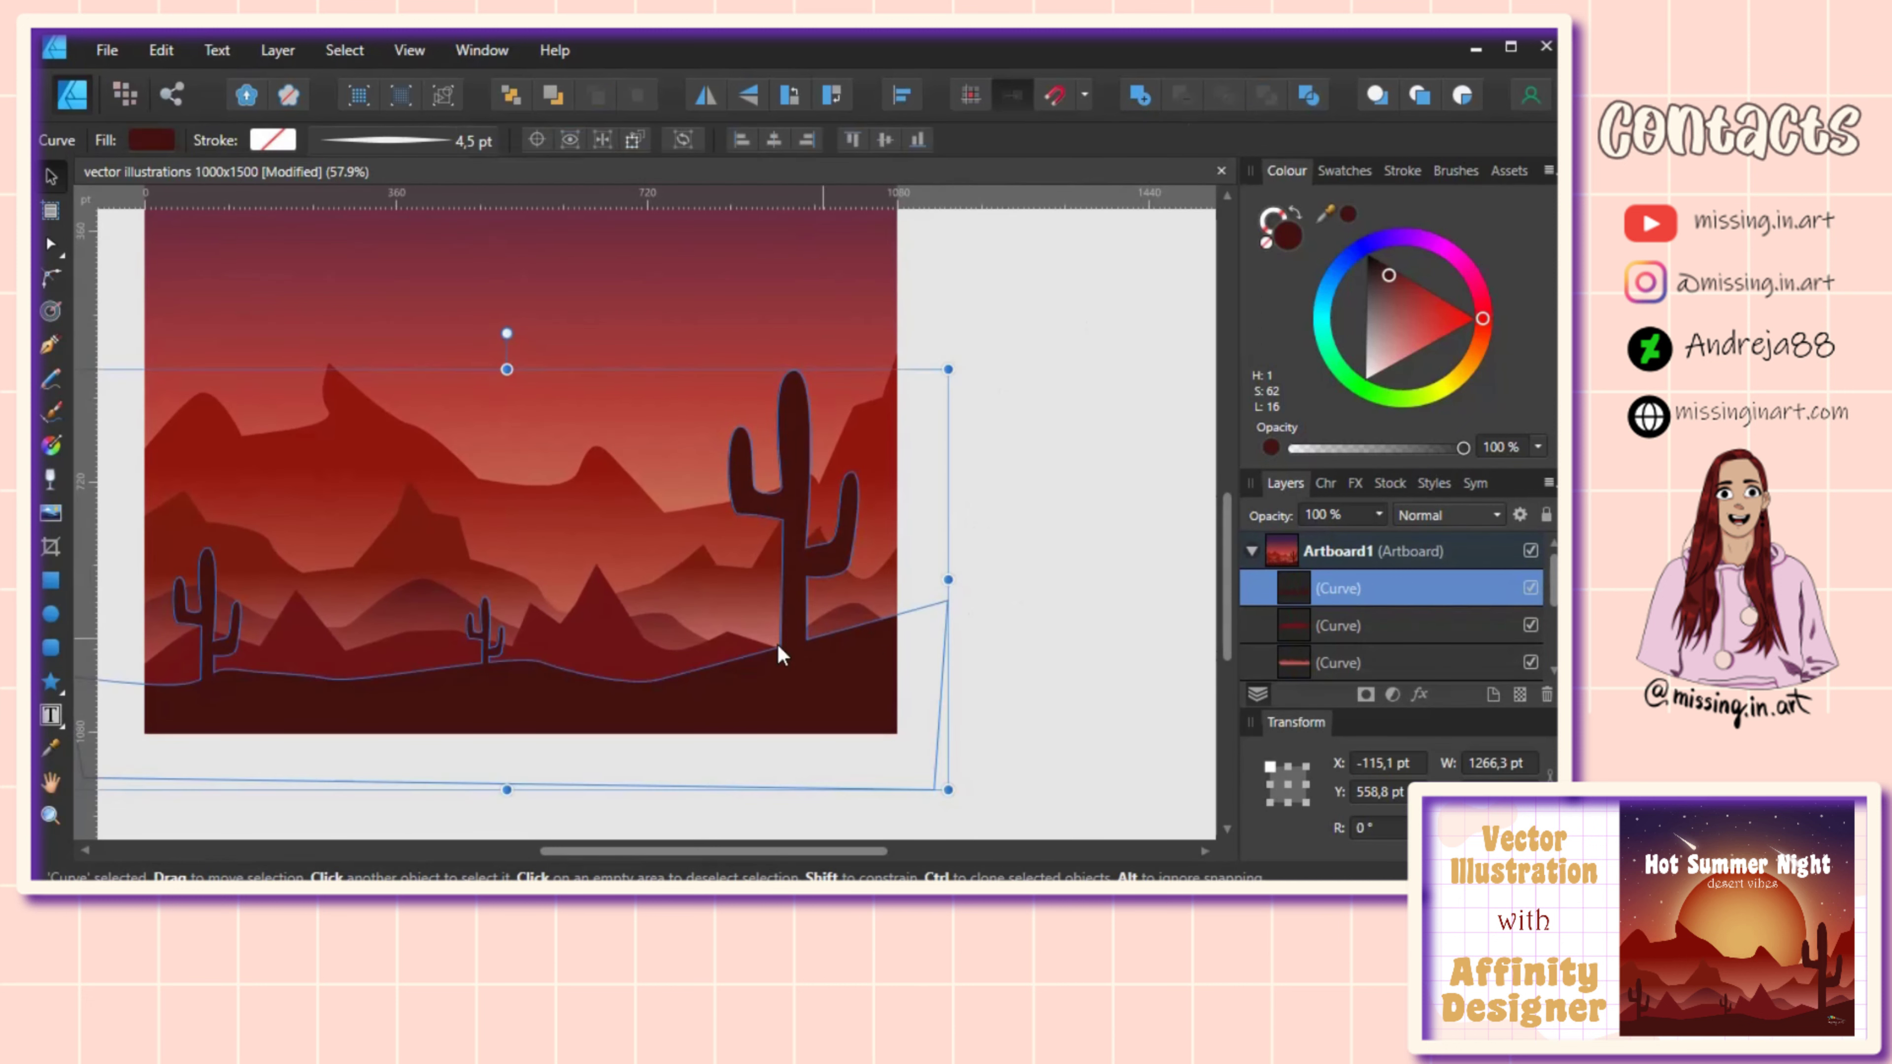
{"action": "left_click", "coordinate": [1056, 609]}
Step: Select the sky background rectangle so the sun will sit behind the mountains
{"action": "scroll", "coordinate": [724, 492], "scroll_direction": "up", "scroll_amount": 2}
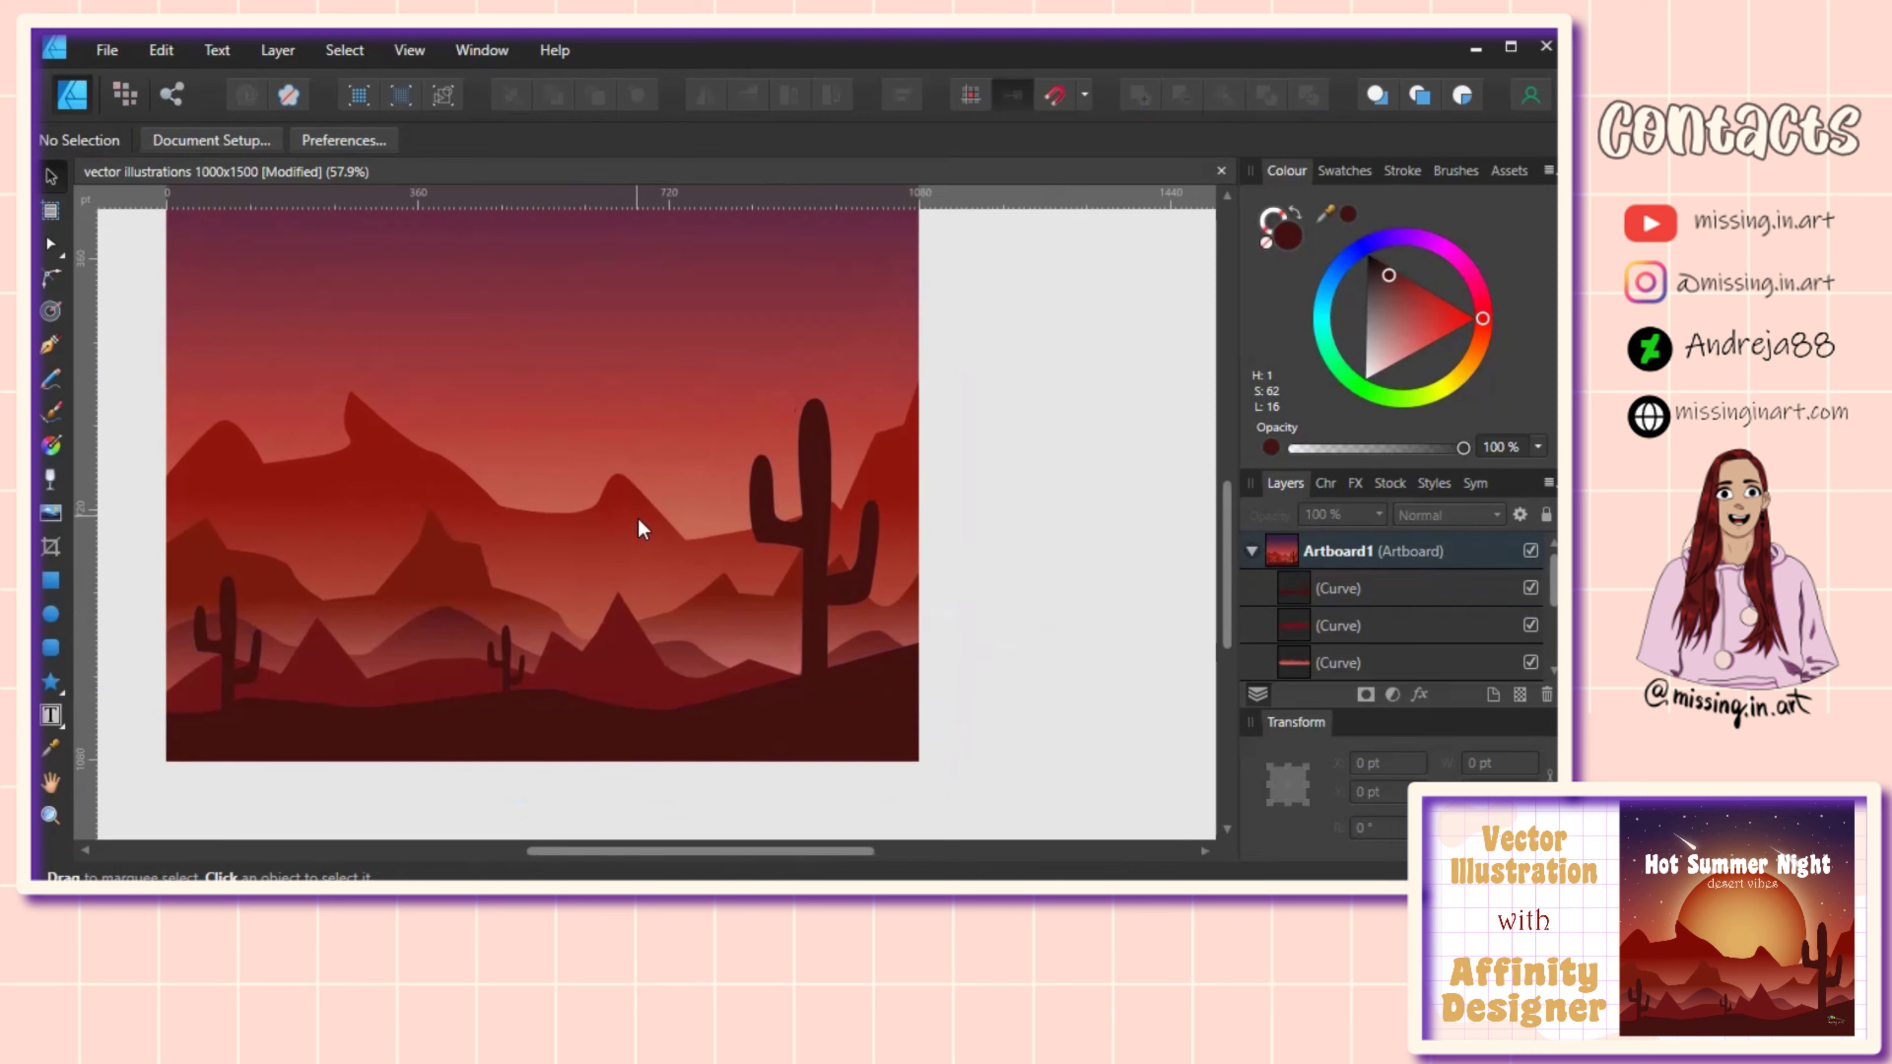
{"action": "scroll", "coordinate": [686, 529], "scroll_direction": "down", "scroll_amount": 2}
{"action": "scroll", "coordinate": [673, 563], "scroll_direction": "up", "scroll_amount": 2}
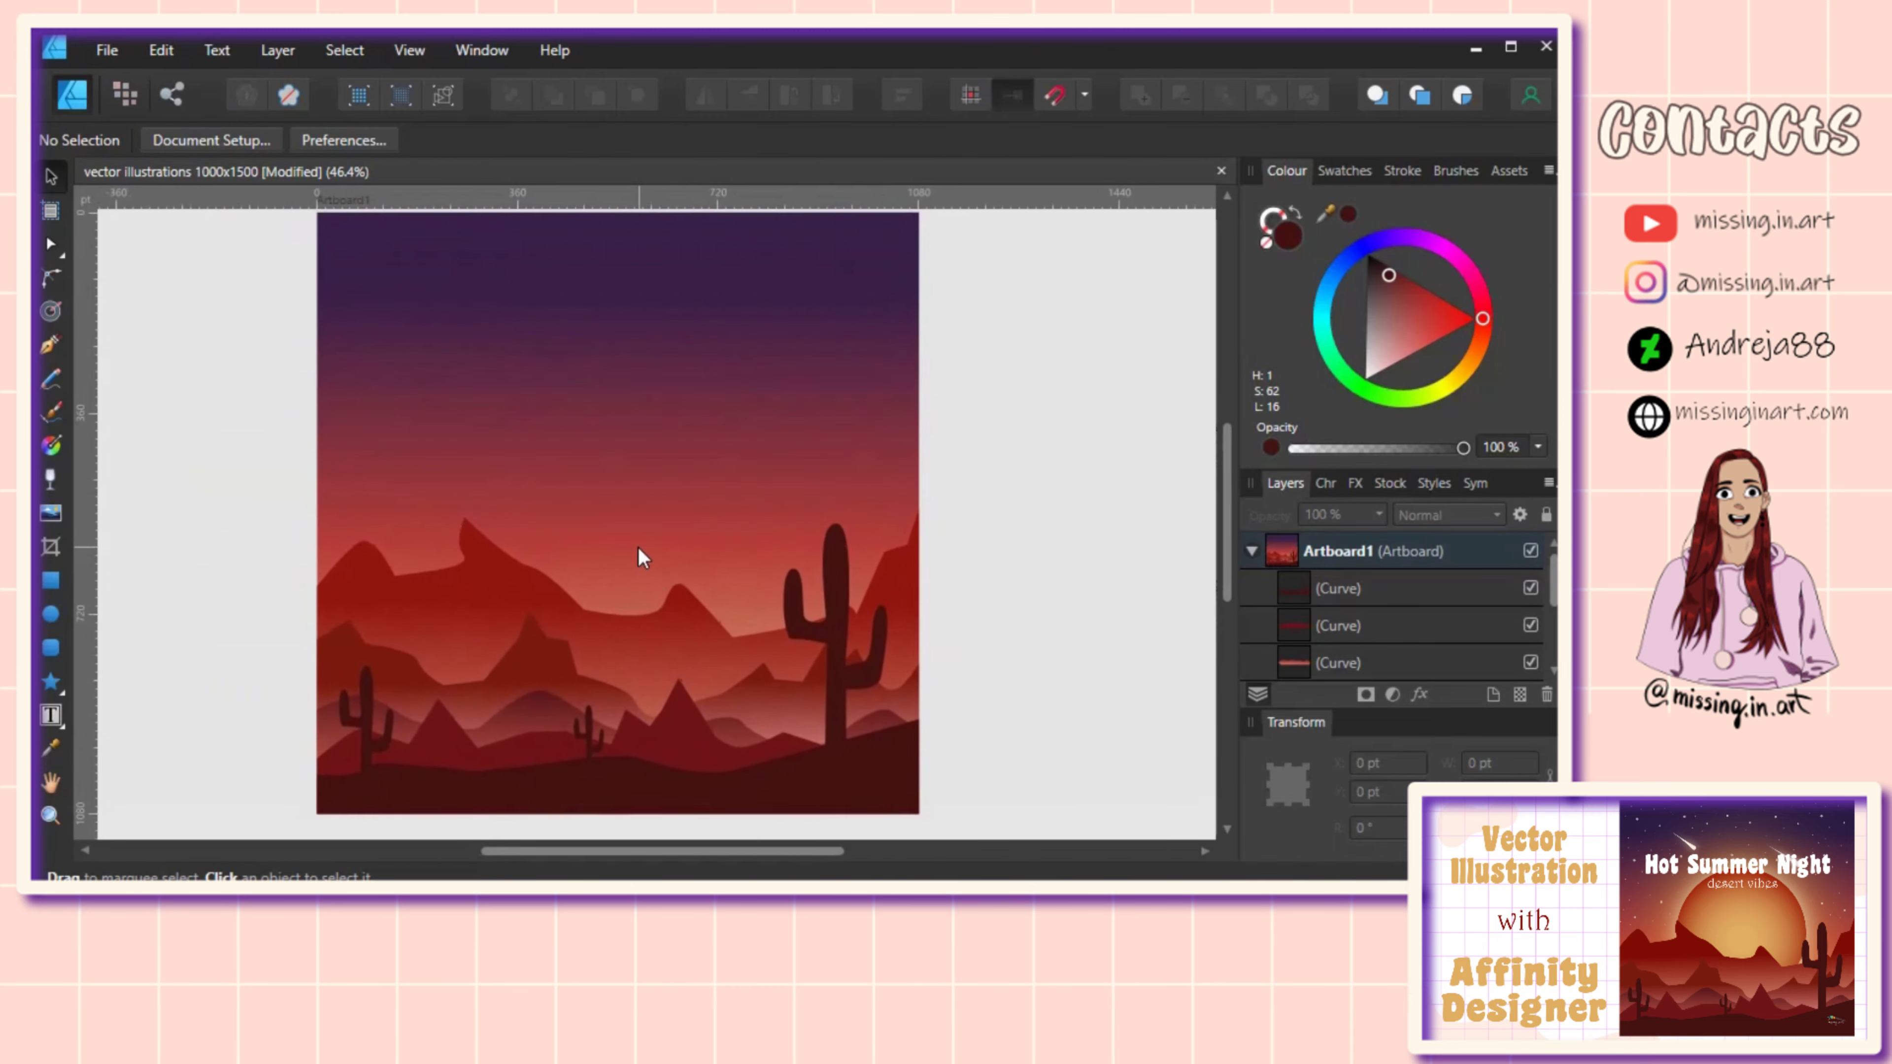
{"action": "scroll", "coordinate": [641, 555], "scroll_direction": "right", "scroll_amount": 2}
{"action": "scroll", "coordinate": [1357, 637], "scroll_direction": "down", "scroll_amount": 3}
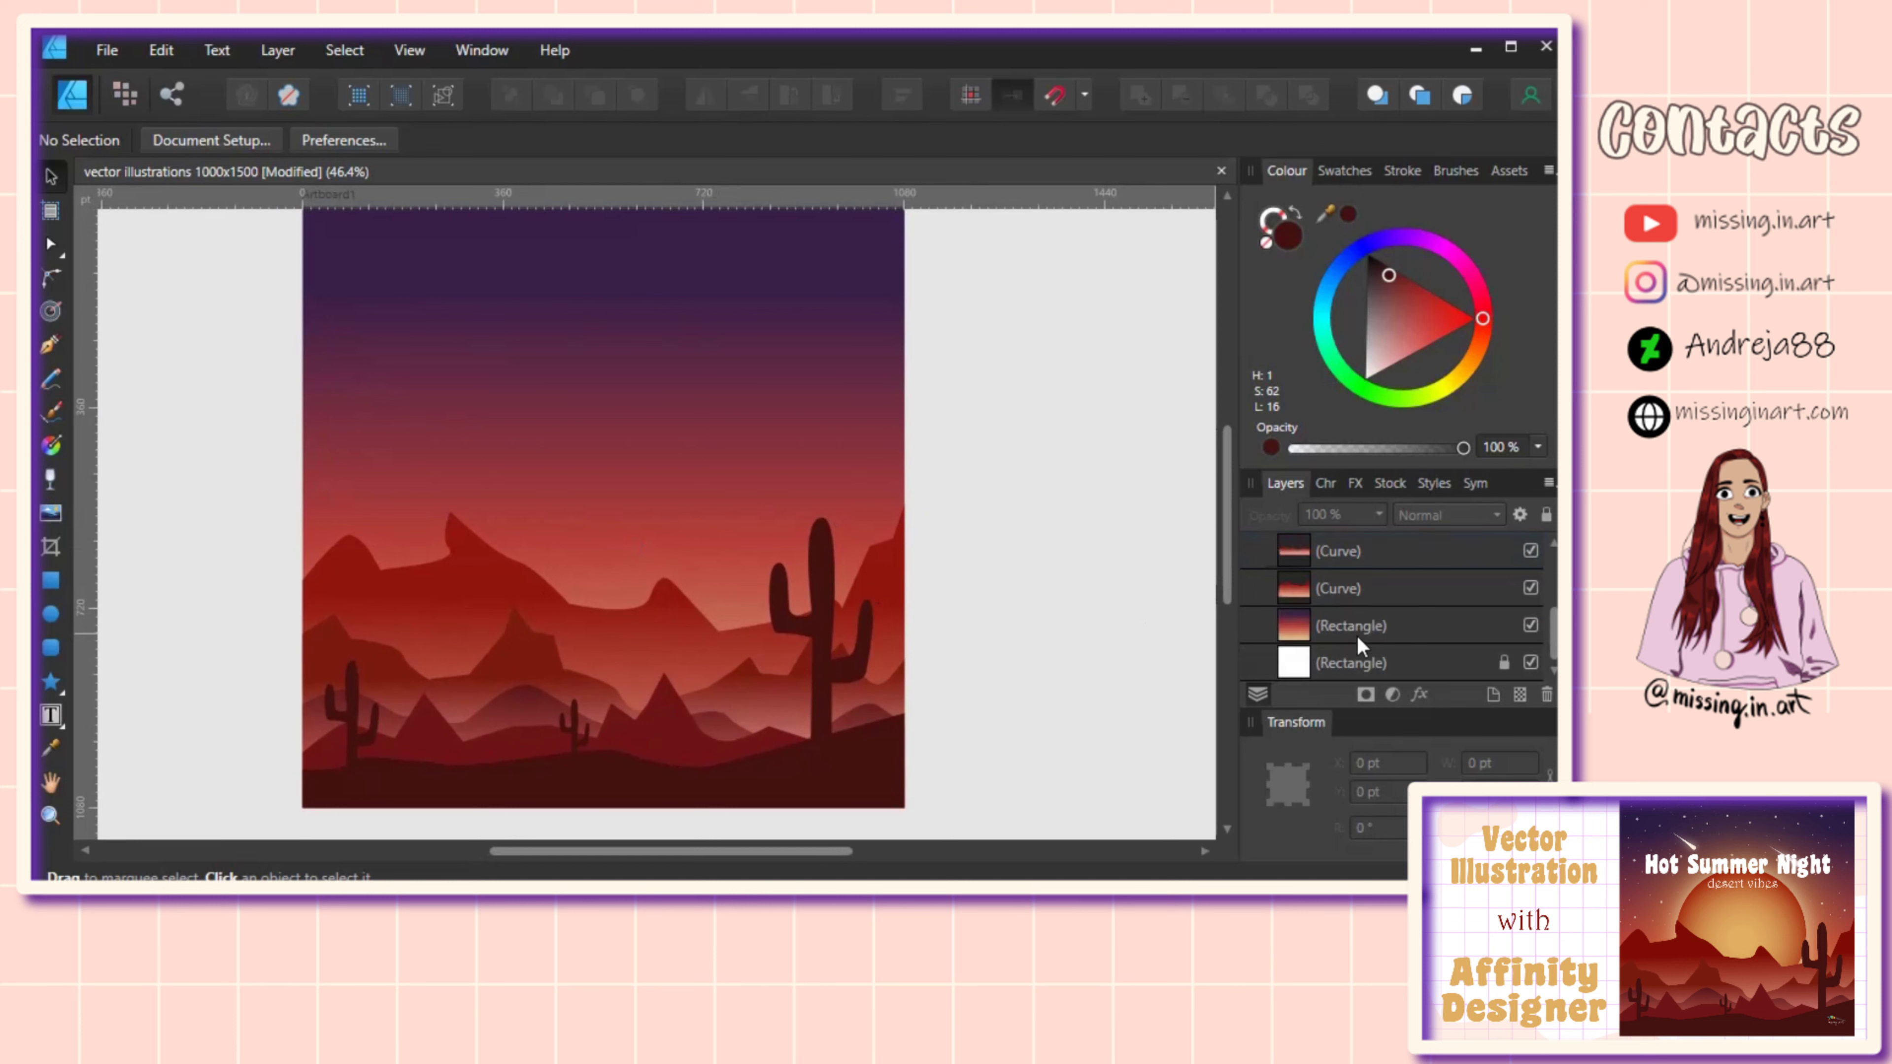
{"action": "left_click", "coordinate": [1303, 625]}
Step: Draw a large perfect circle for the sun, move it up and fill it golden yellow
{"action": "left_click", "coordinate": [49, 612]}
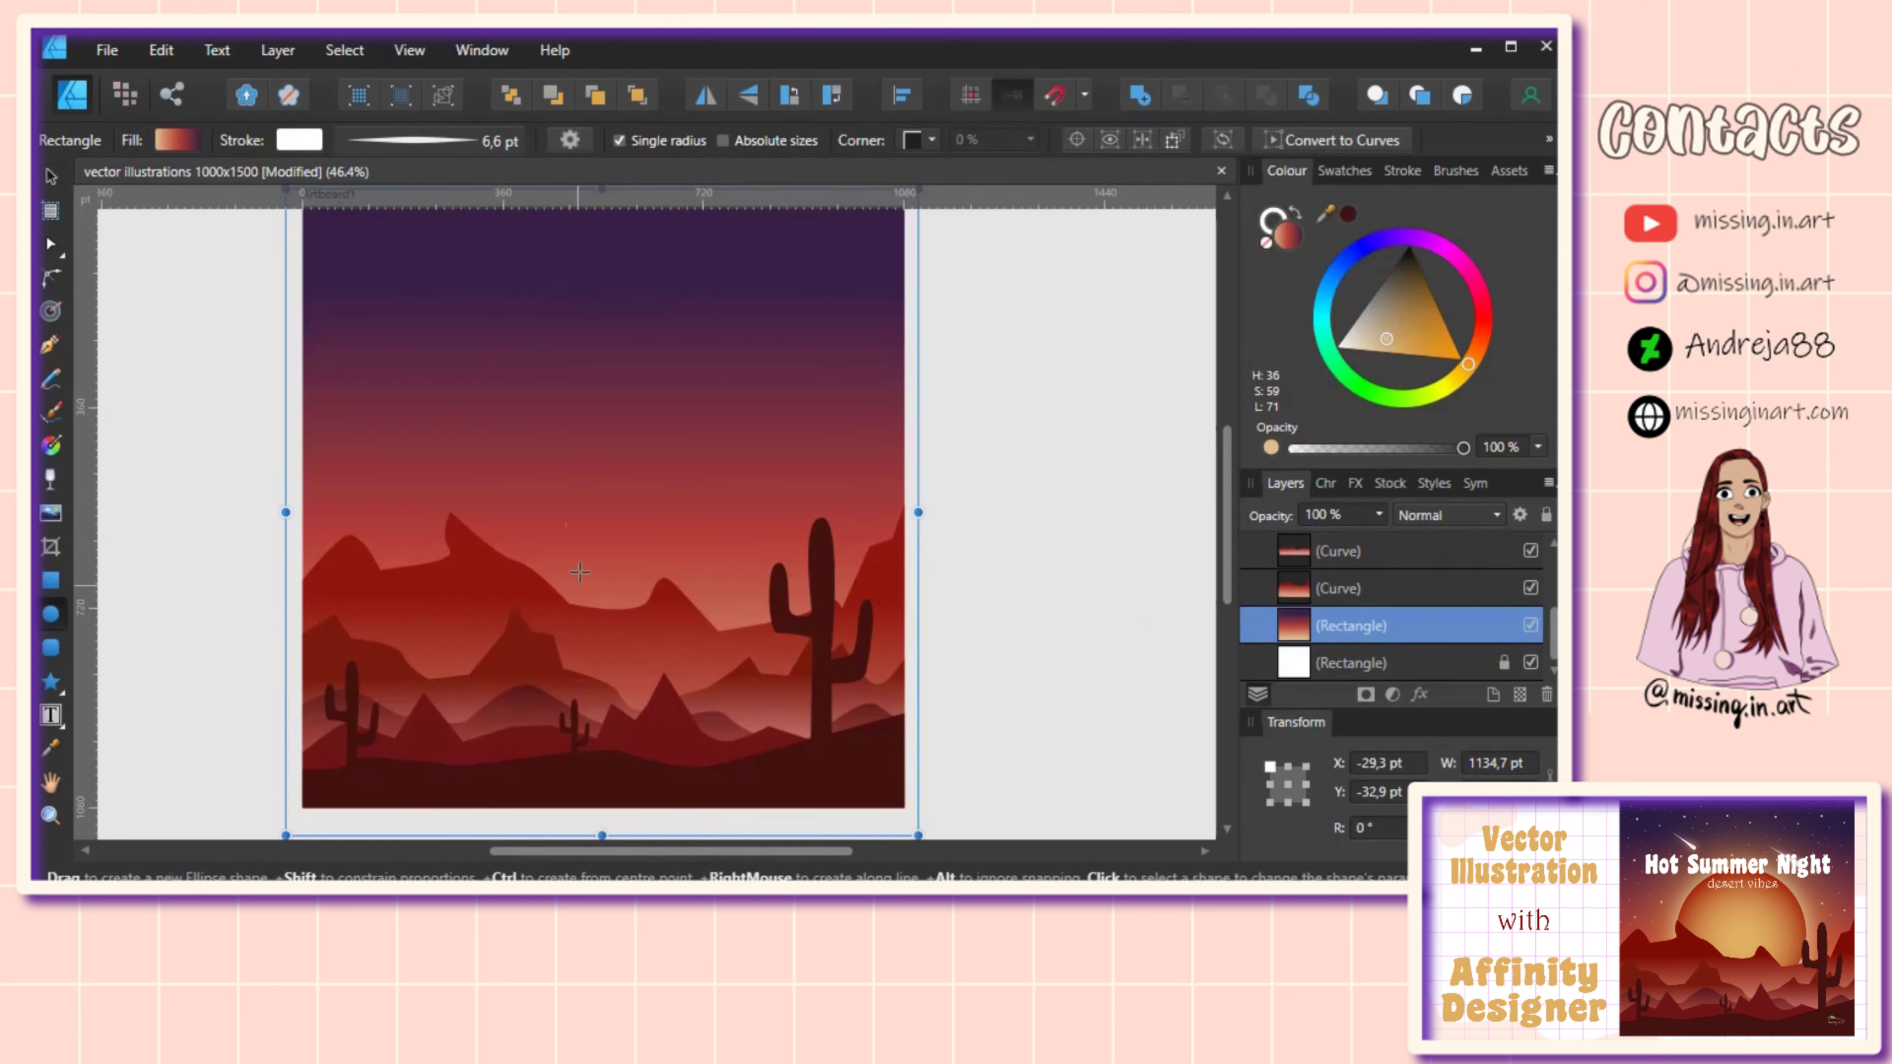
{"action": "left_click_drag", "start_coordinate": [481, 426], "coordinate": [751, 714]}
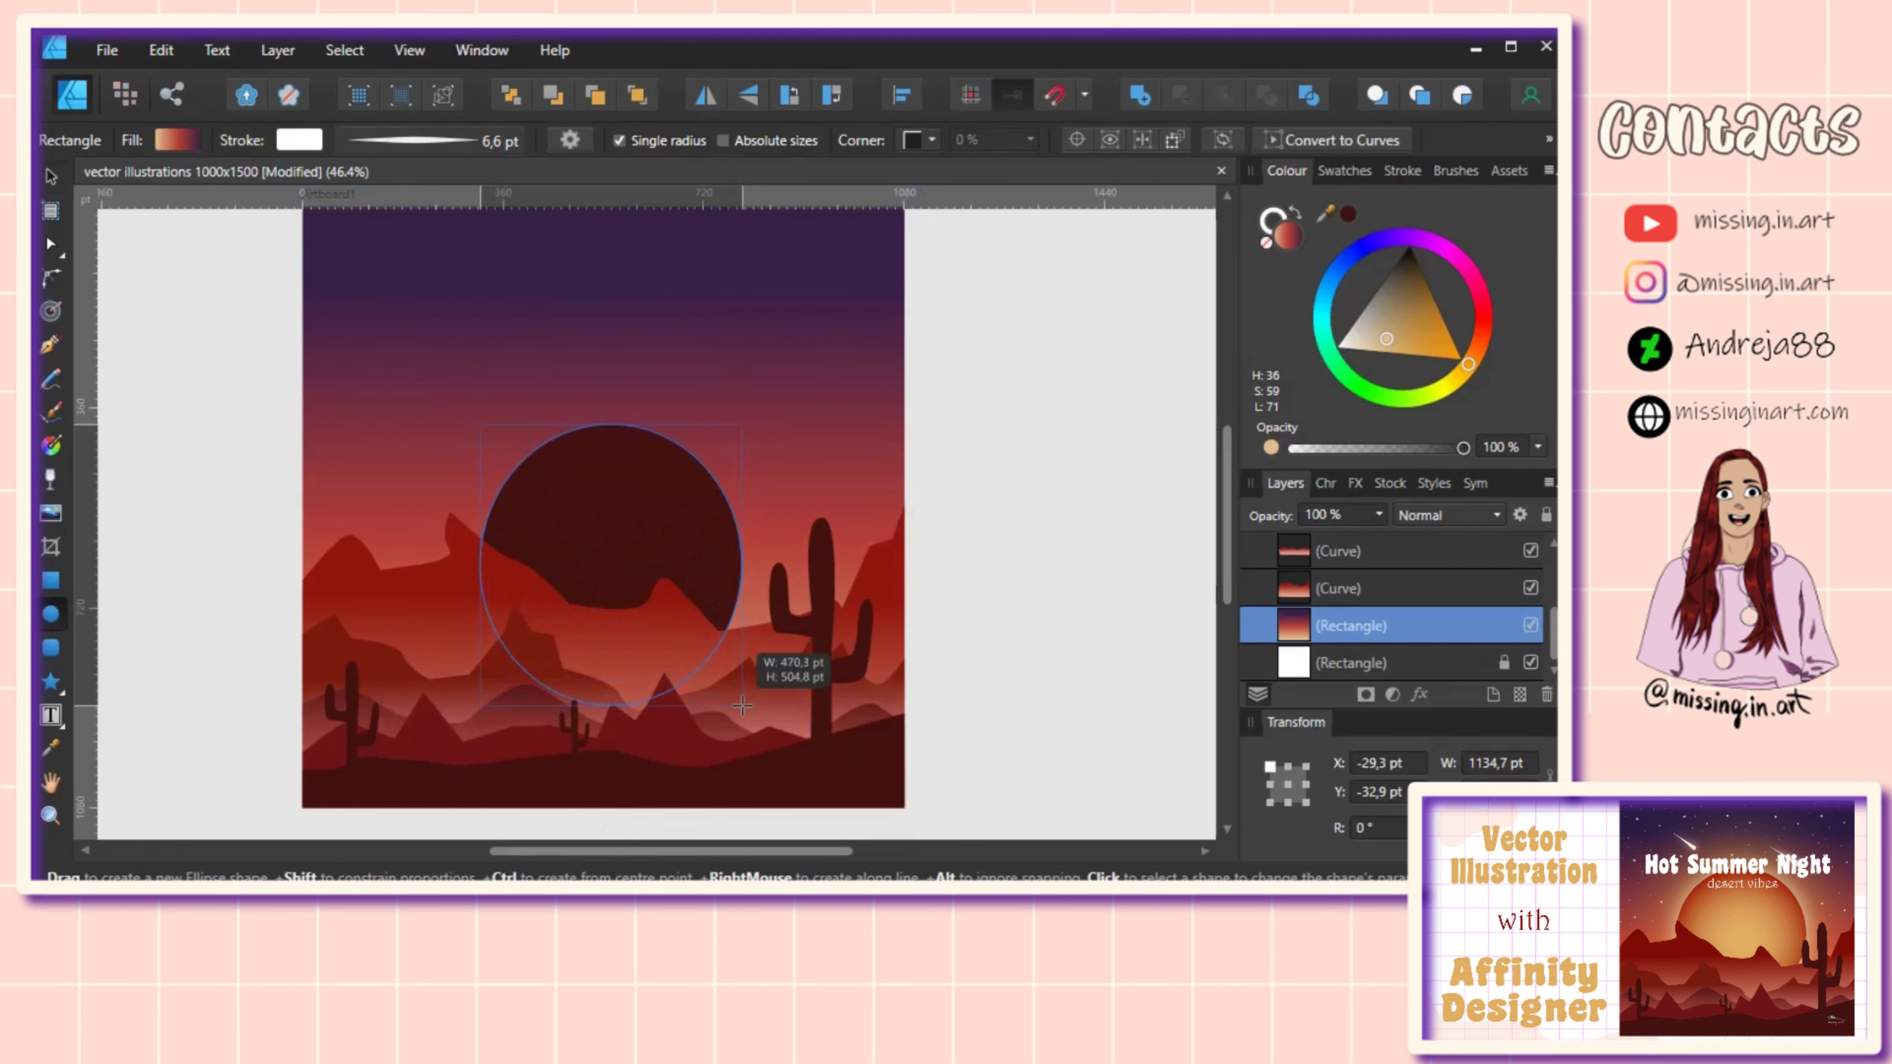
{"action": "key", "text": "ctrl"}
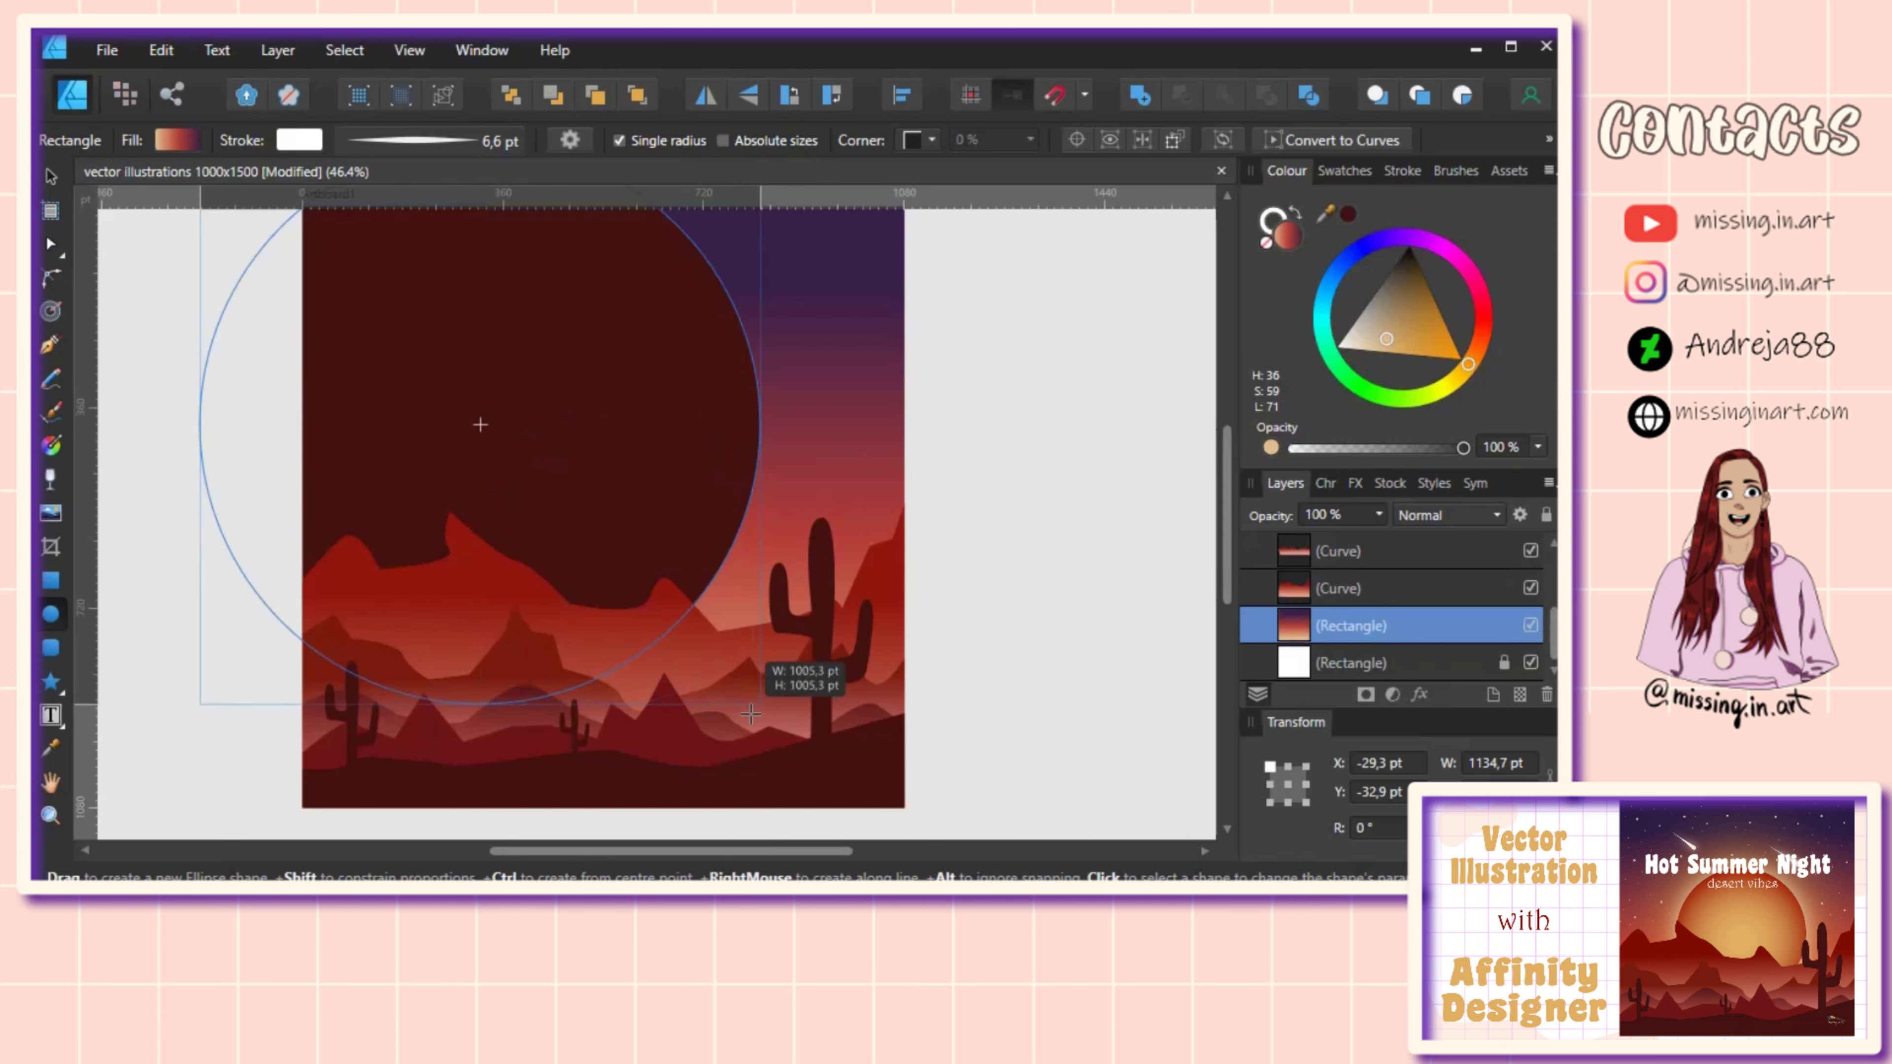
{"action": "left_click_drag", "start_coordinate": [750, 713], "coordinate": [812, 756]}
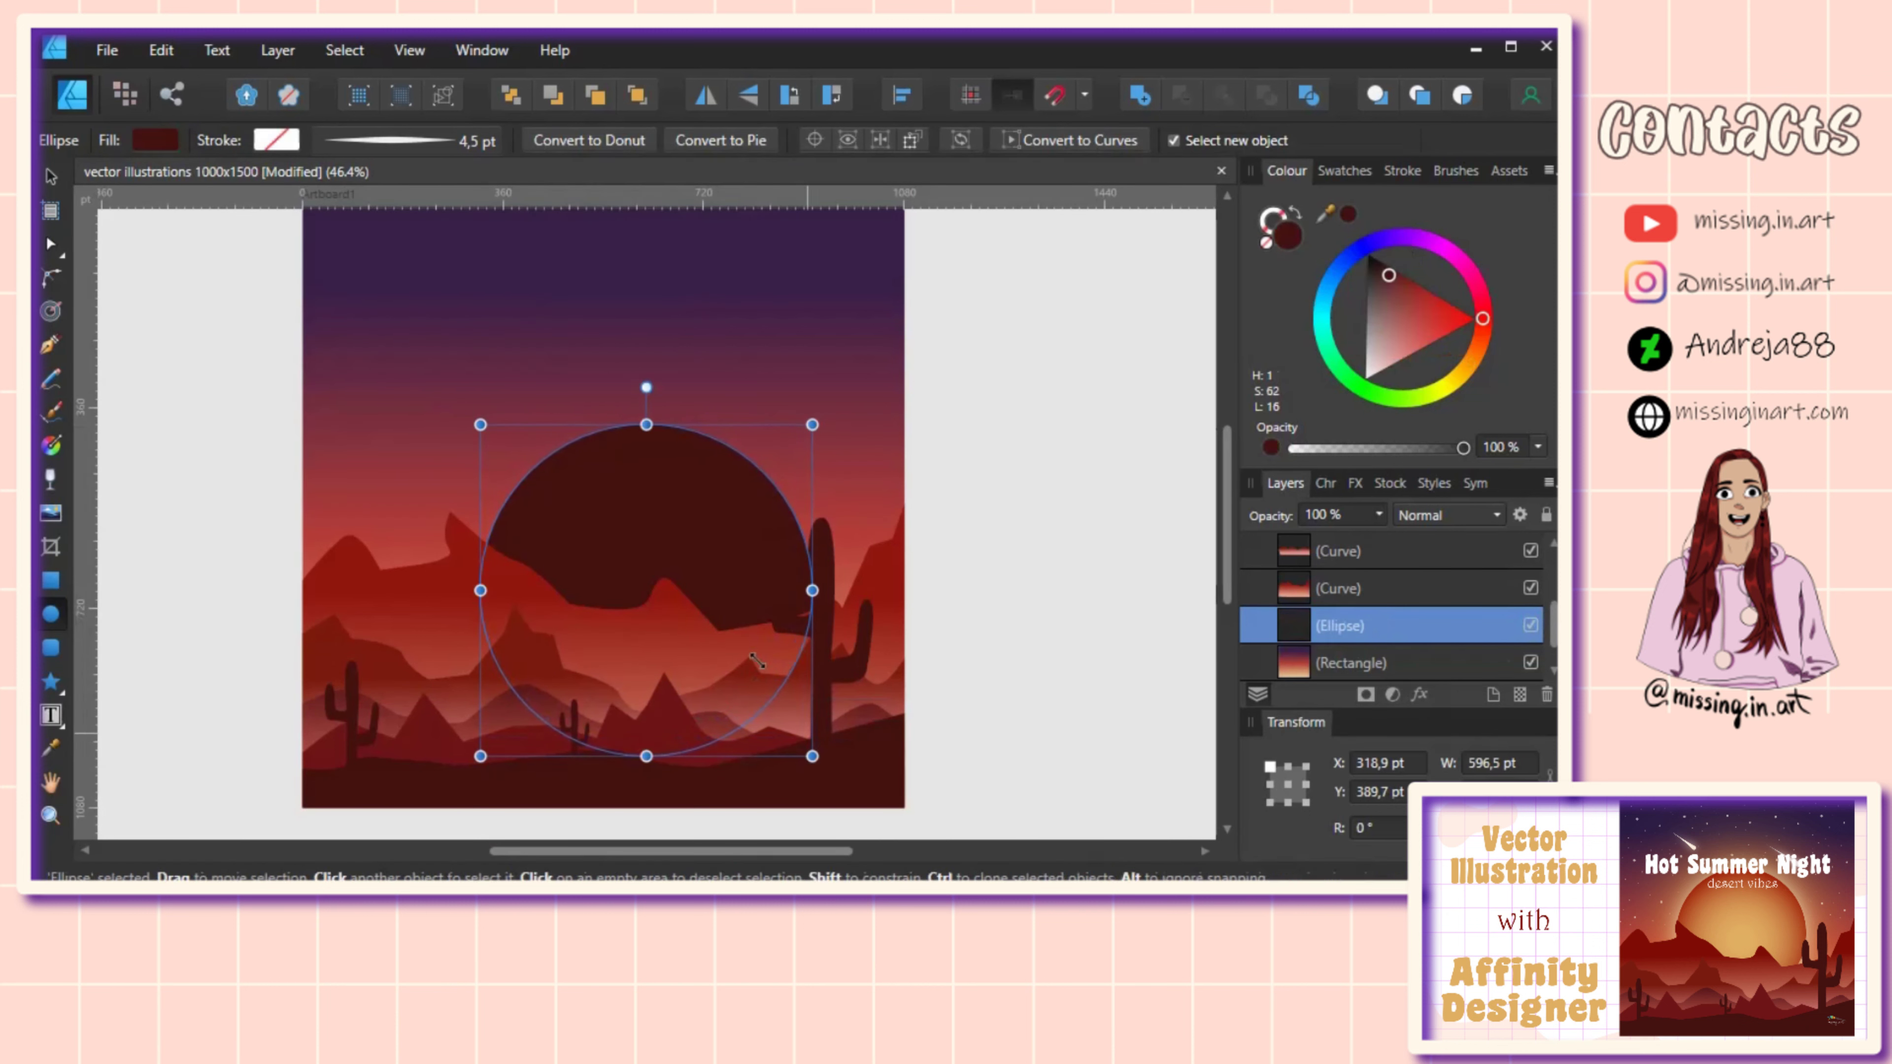
{"action": "left_click", "coordinate": [50, 176]}
{"action": "left_click_drag", "start_coordinate": [678, 507], "coordinate": [642, 459]}
{"action": "mouse_move", "coordinate": [1483, 320]}
{"action": "left_mouse_down"}
{"action": "mouse_move", "coordinate": [1460, 396]}
{"action": "mouse_move", "coordinate": [1407, 347]}
{"action": "mouse_move", "coordinate": [1462, 373]}
{"action": "left_mouse_up"}
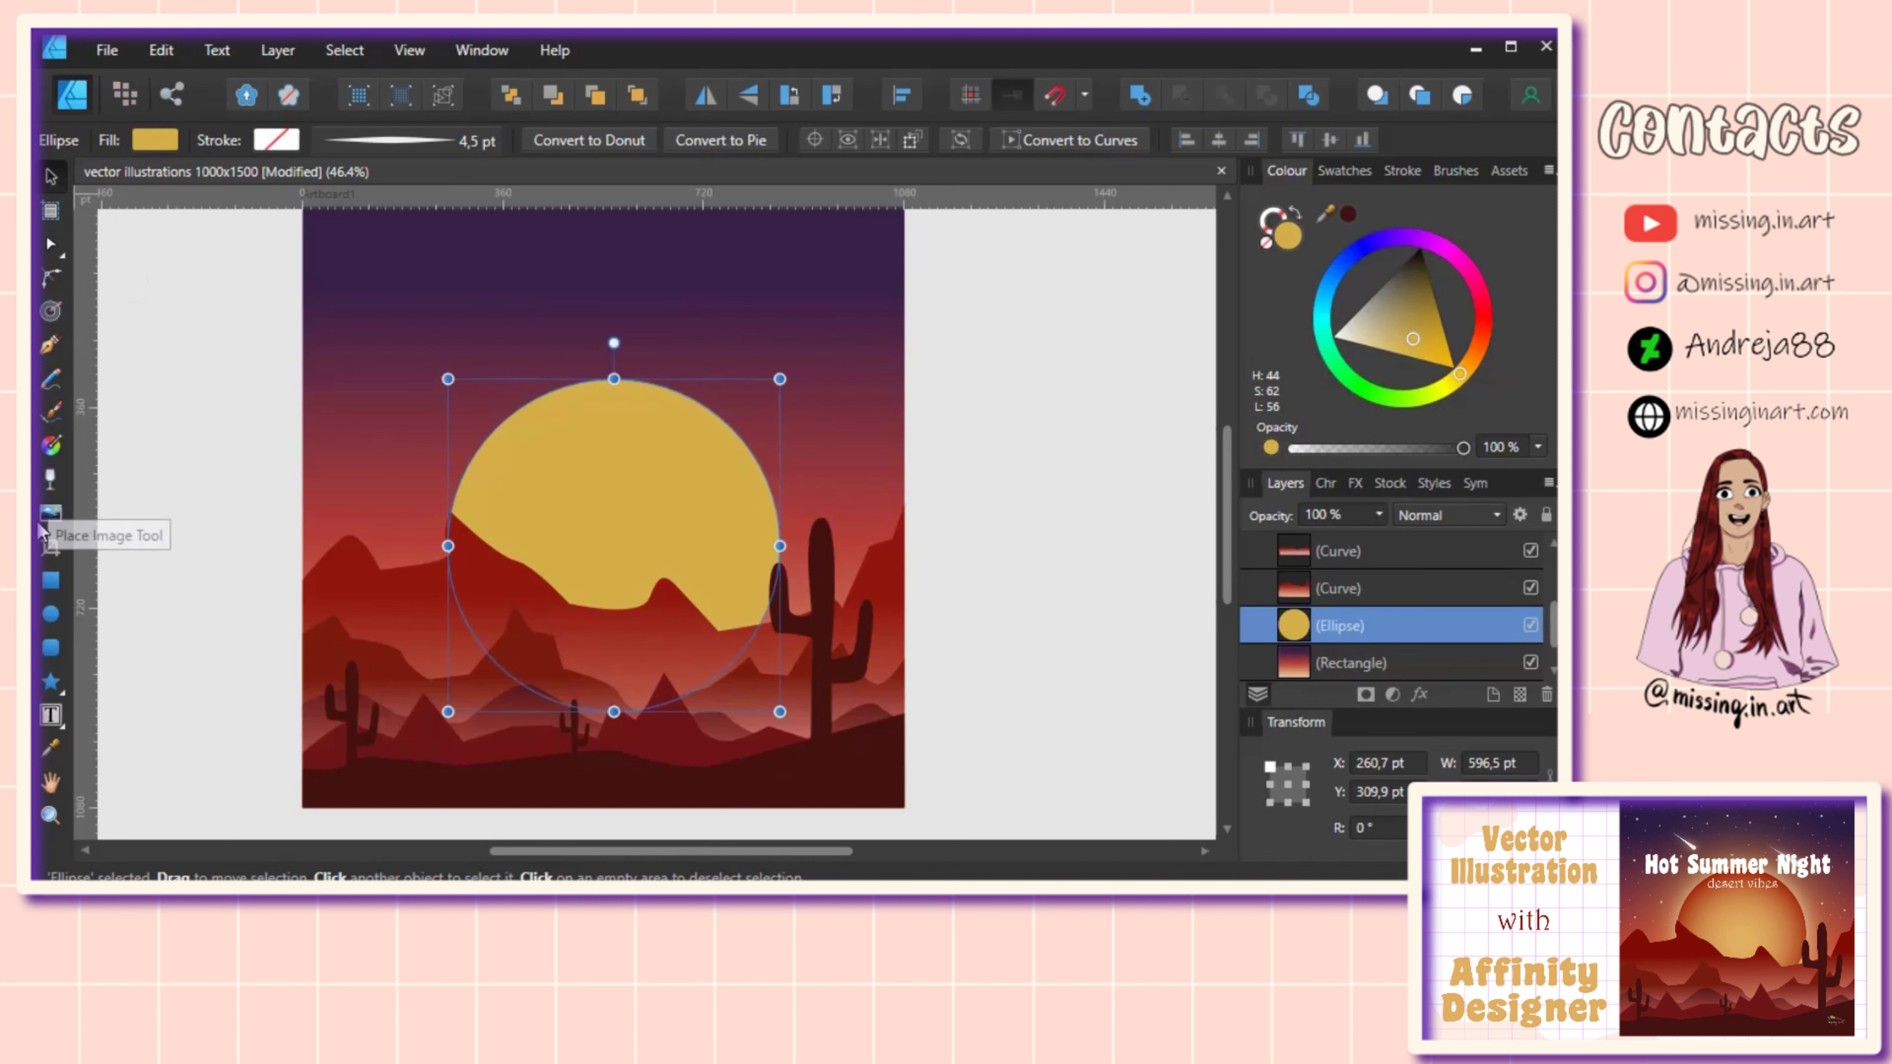
Step: Give the sun an elliptical gradient with a pale yellow centre stop
{"action": "left_click", "coordinate": [50, 447]}
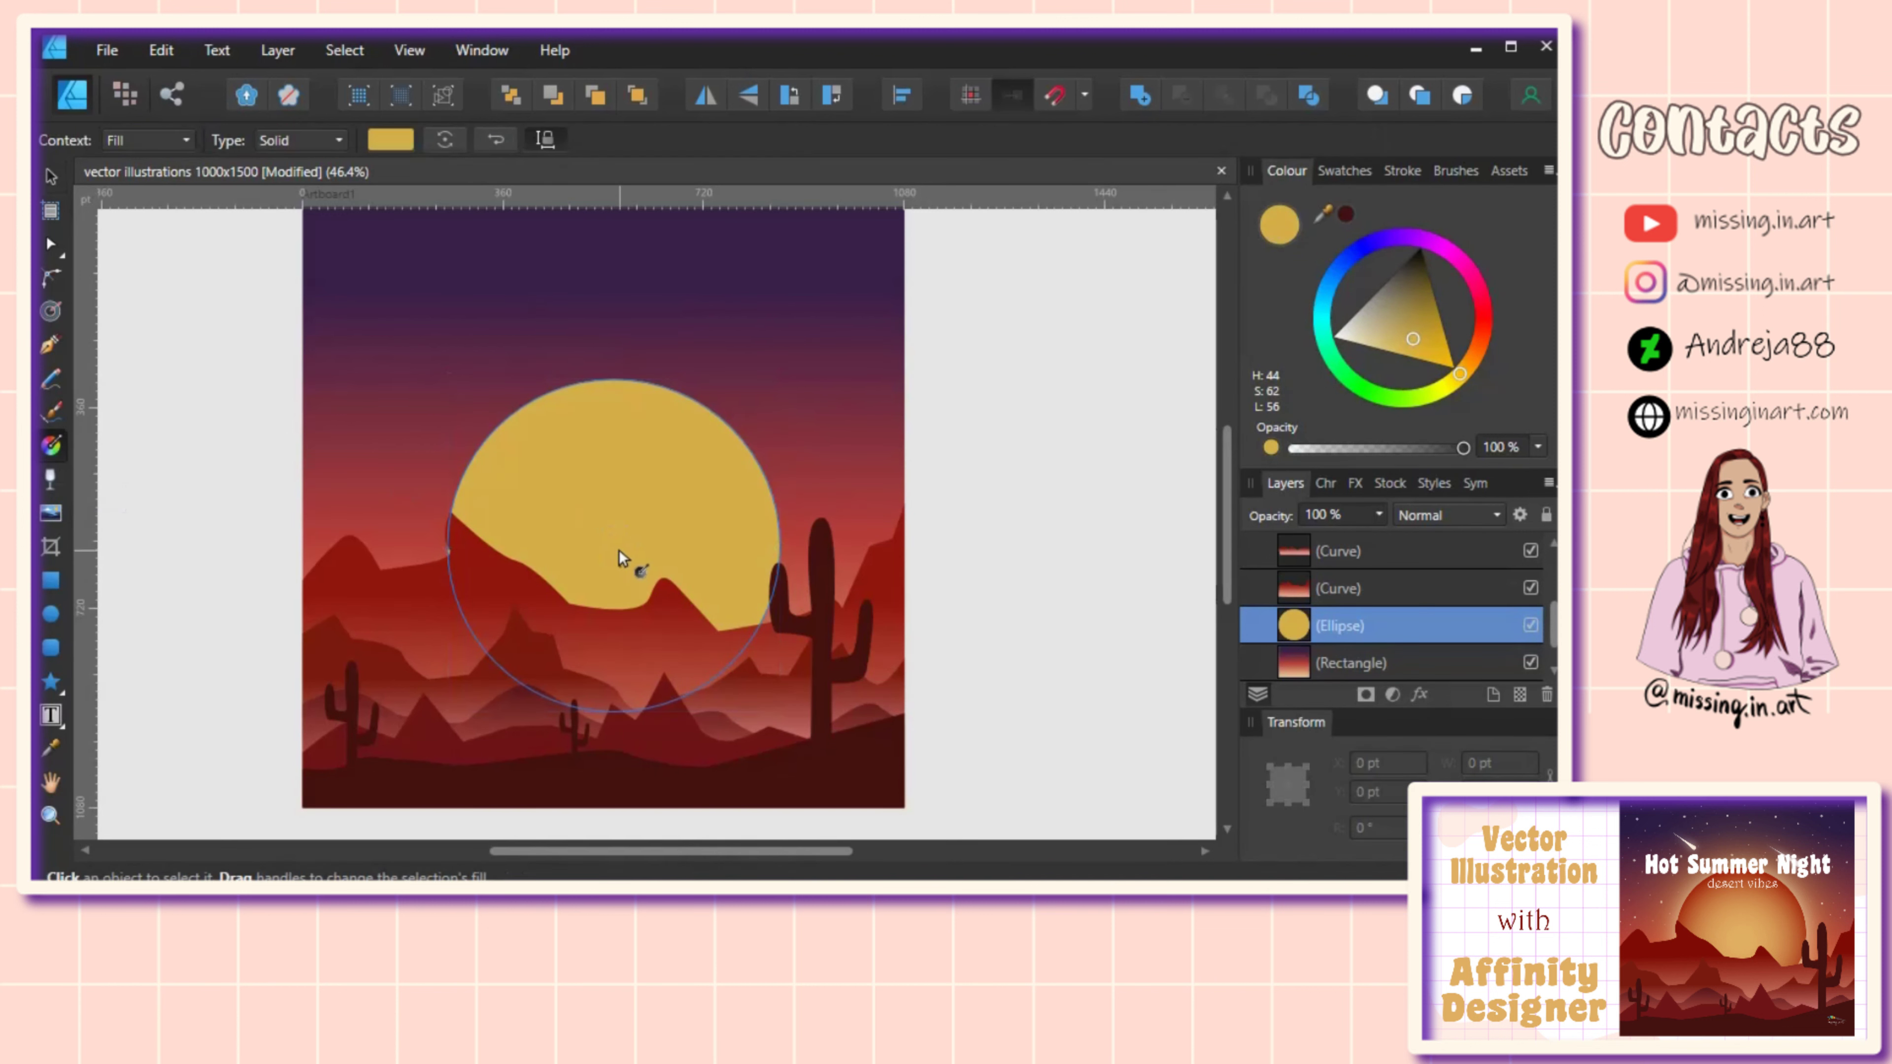
{"action": "left_click_drag", "start_coordinate": [615, 553], "coordinate": [707, 453]}
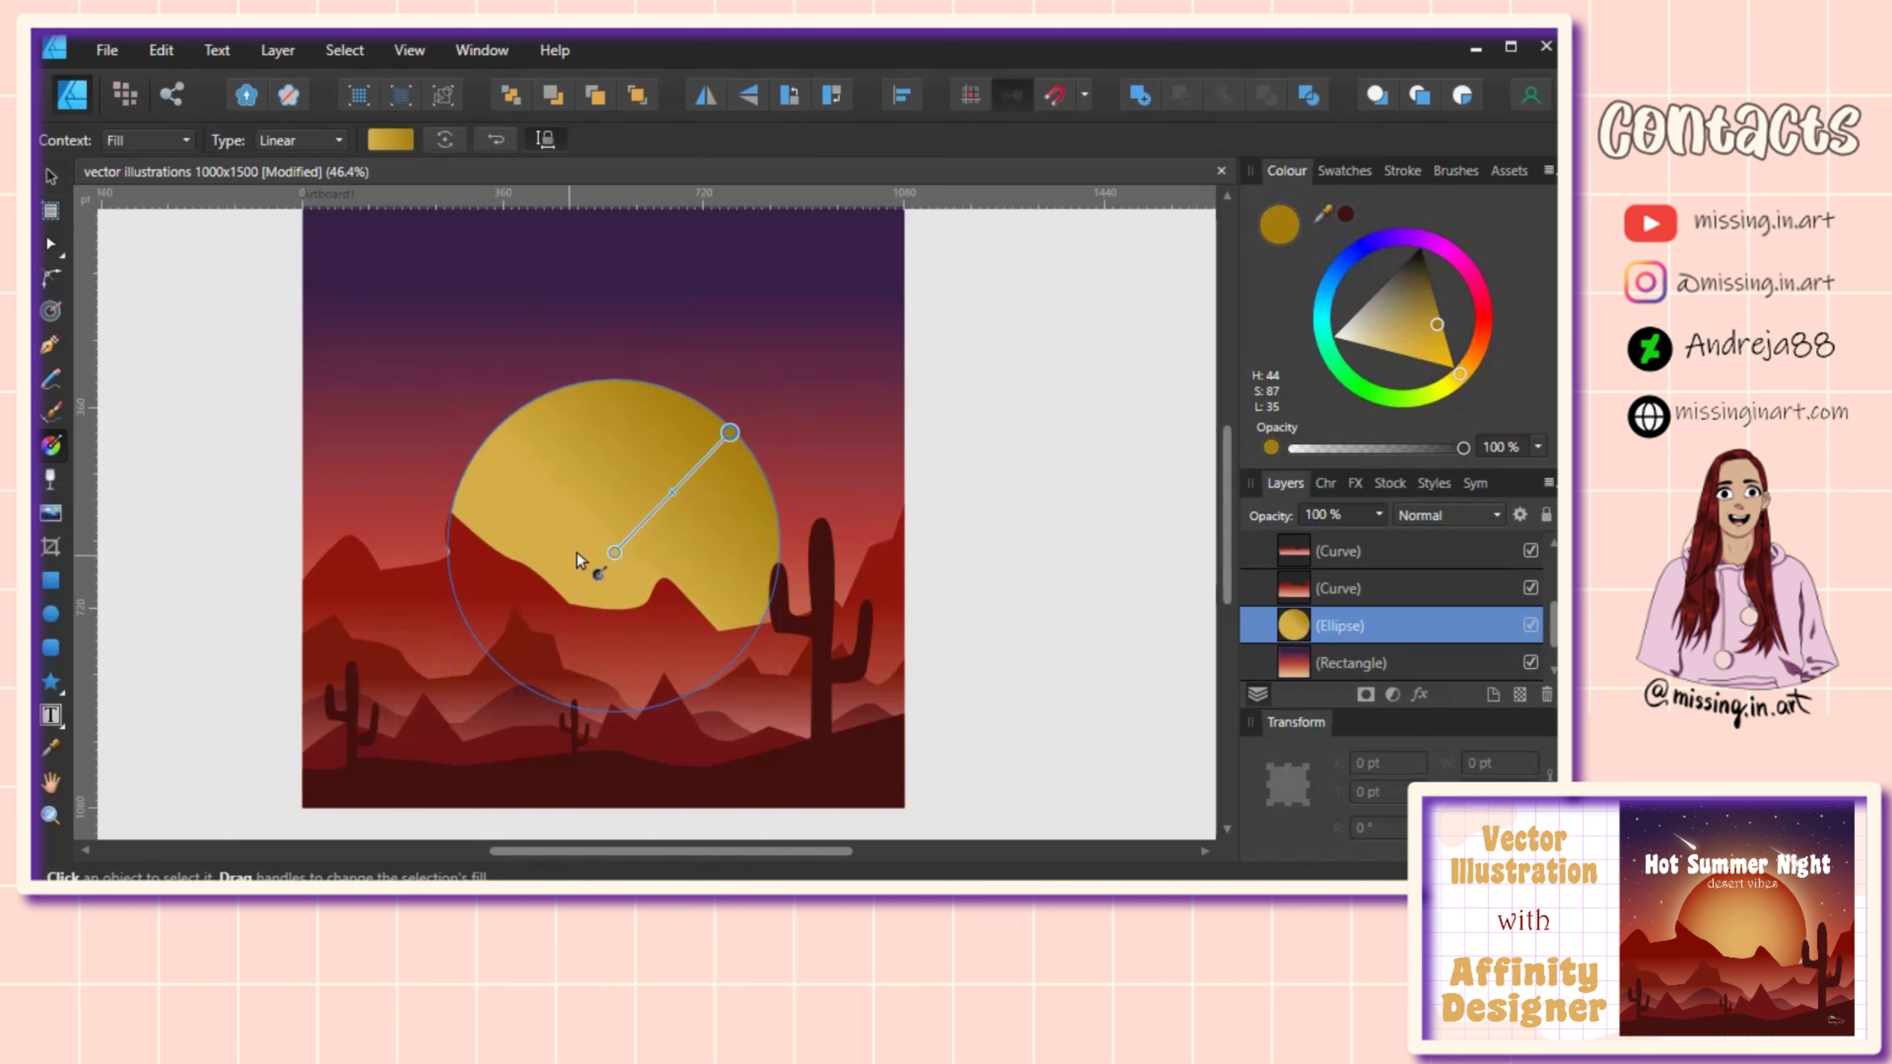
{"action": "left_click", "coordinate": [390, 140]}
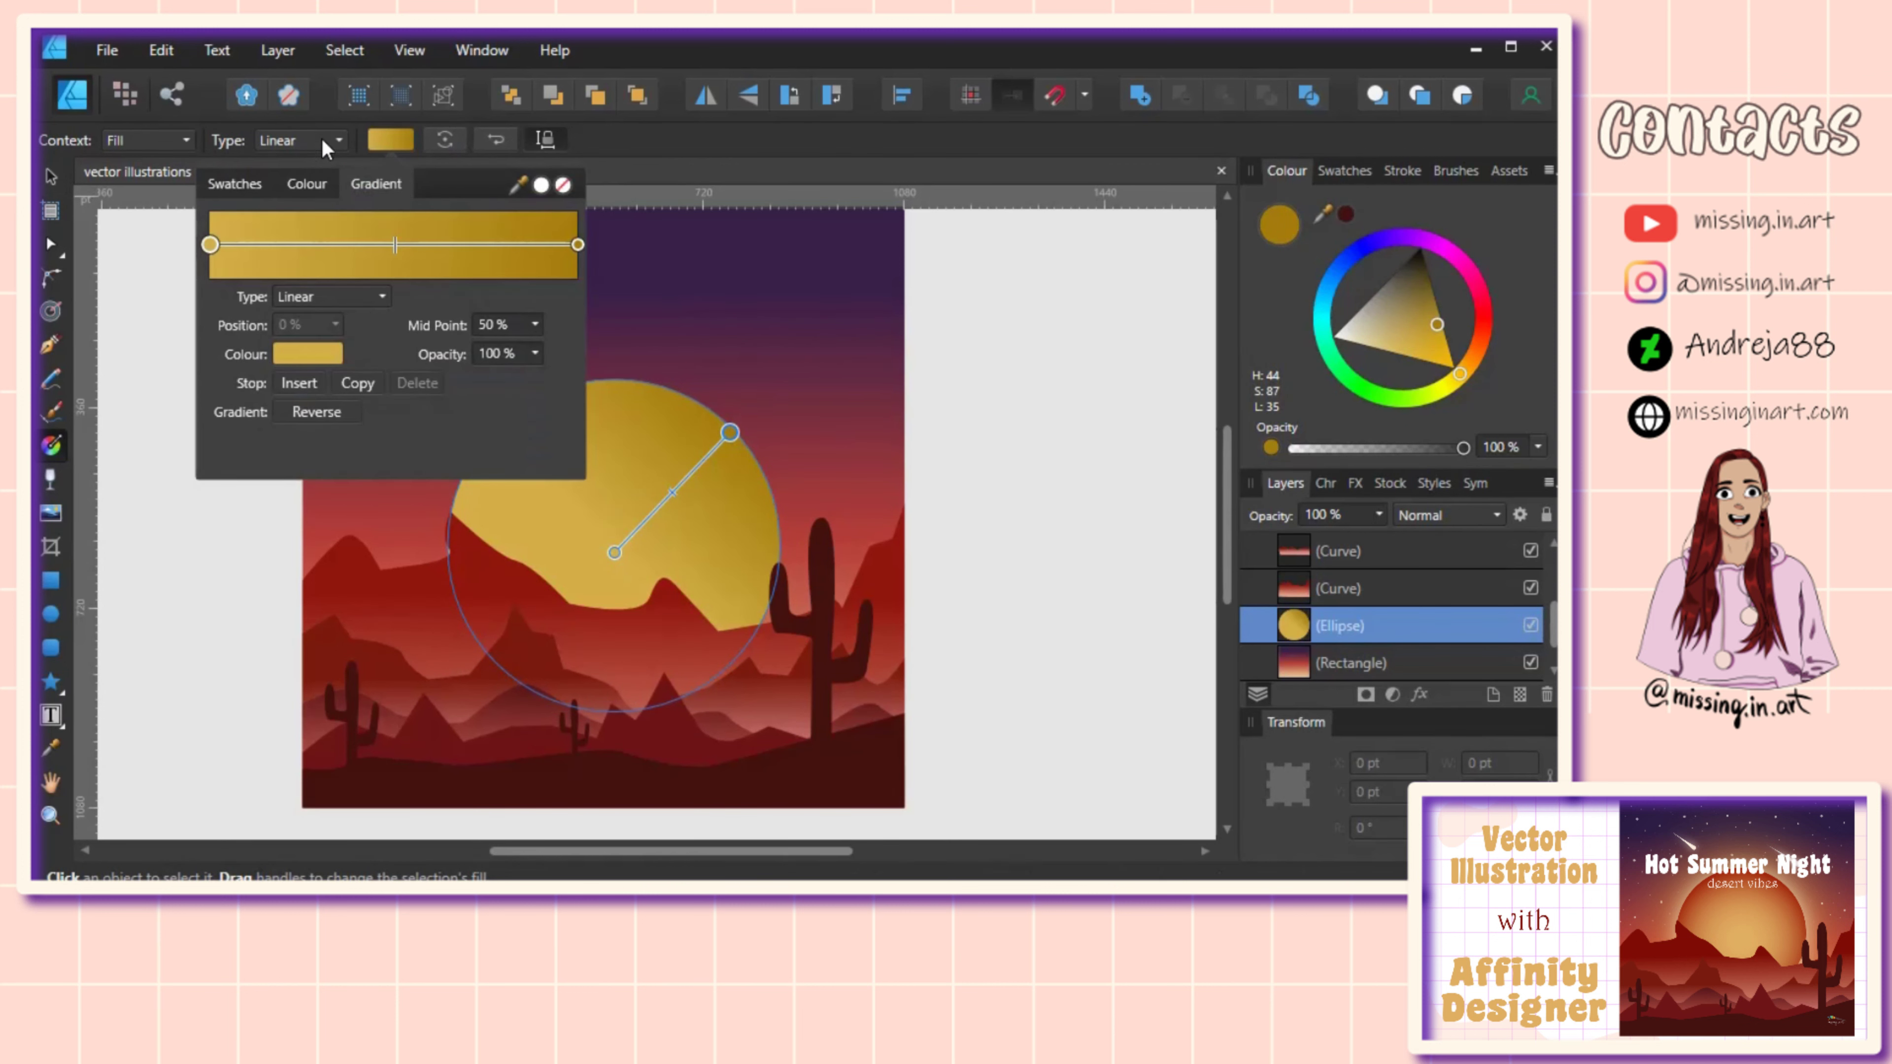
{"action": "left_click", "coordinate": [317, 143]}
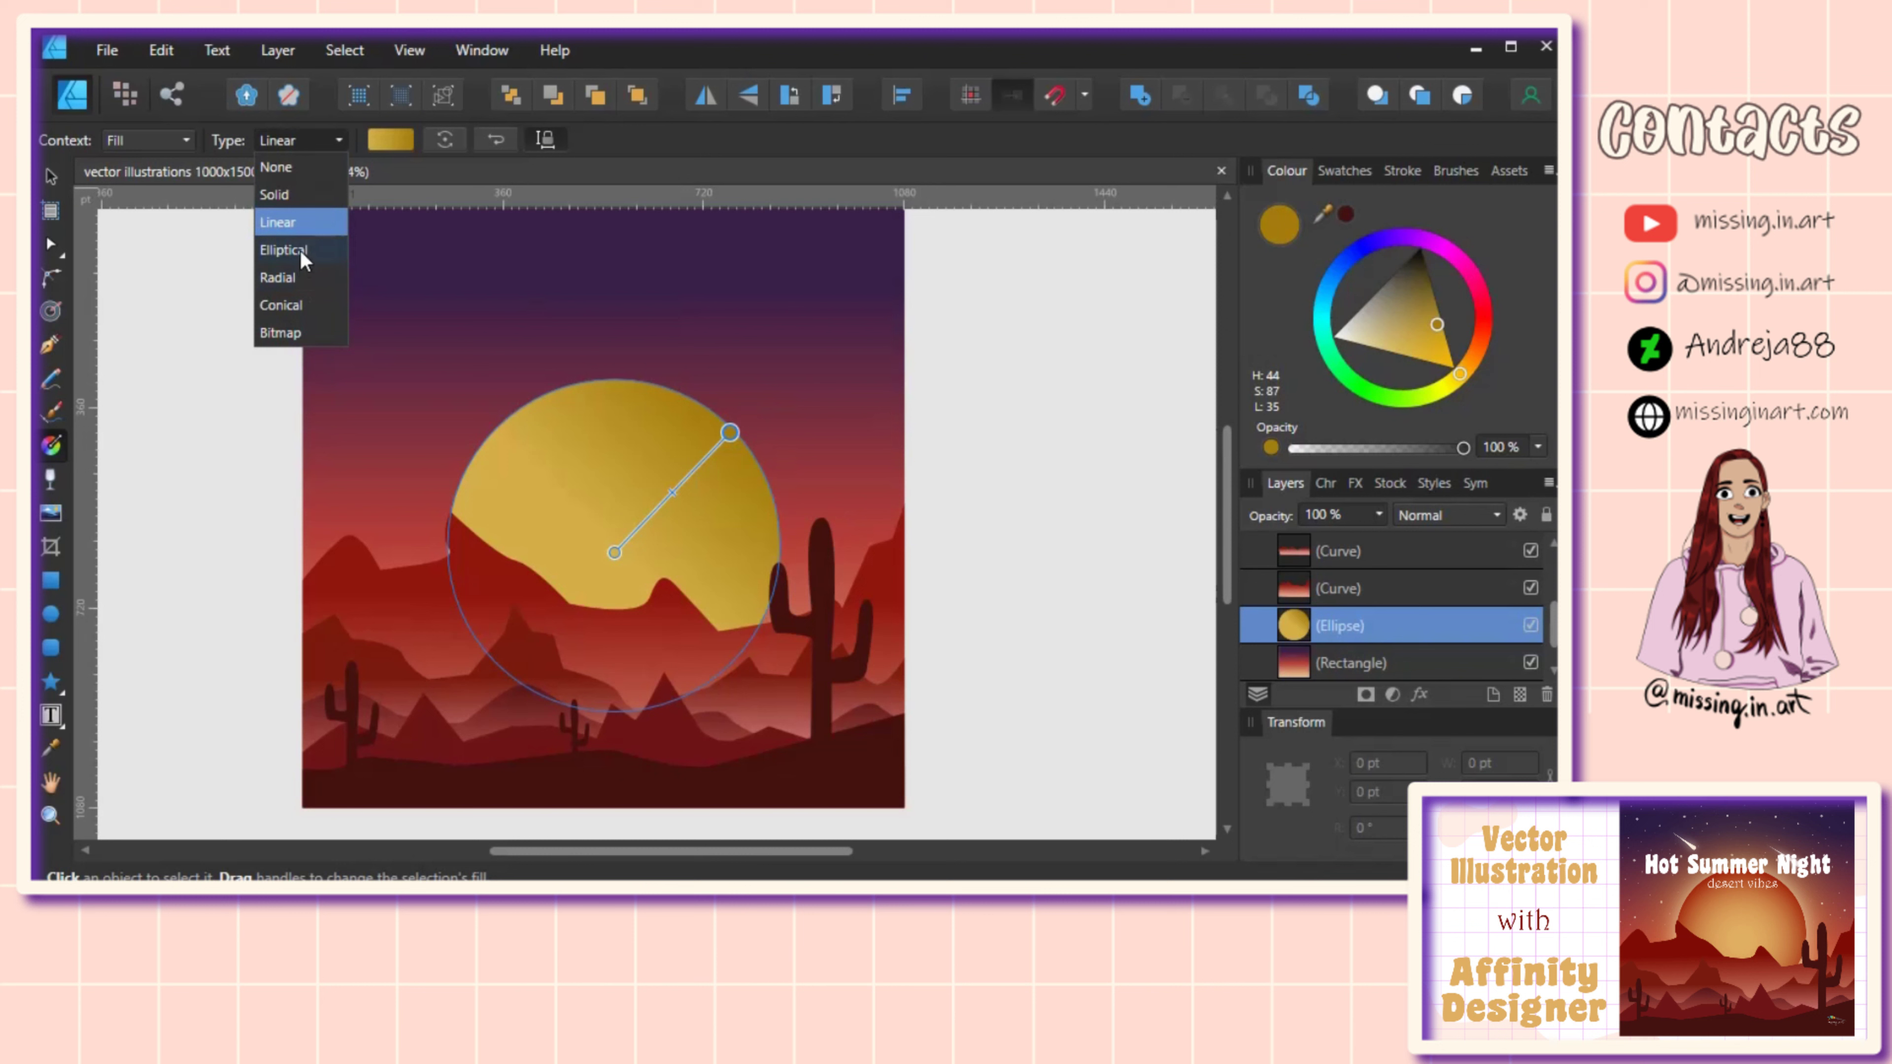
{"action": "left_click", "coordinate": [299, 248]}
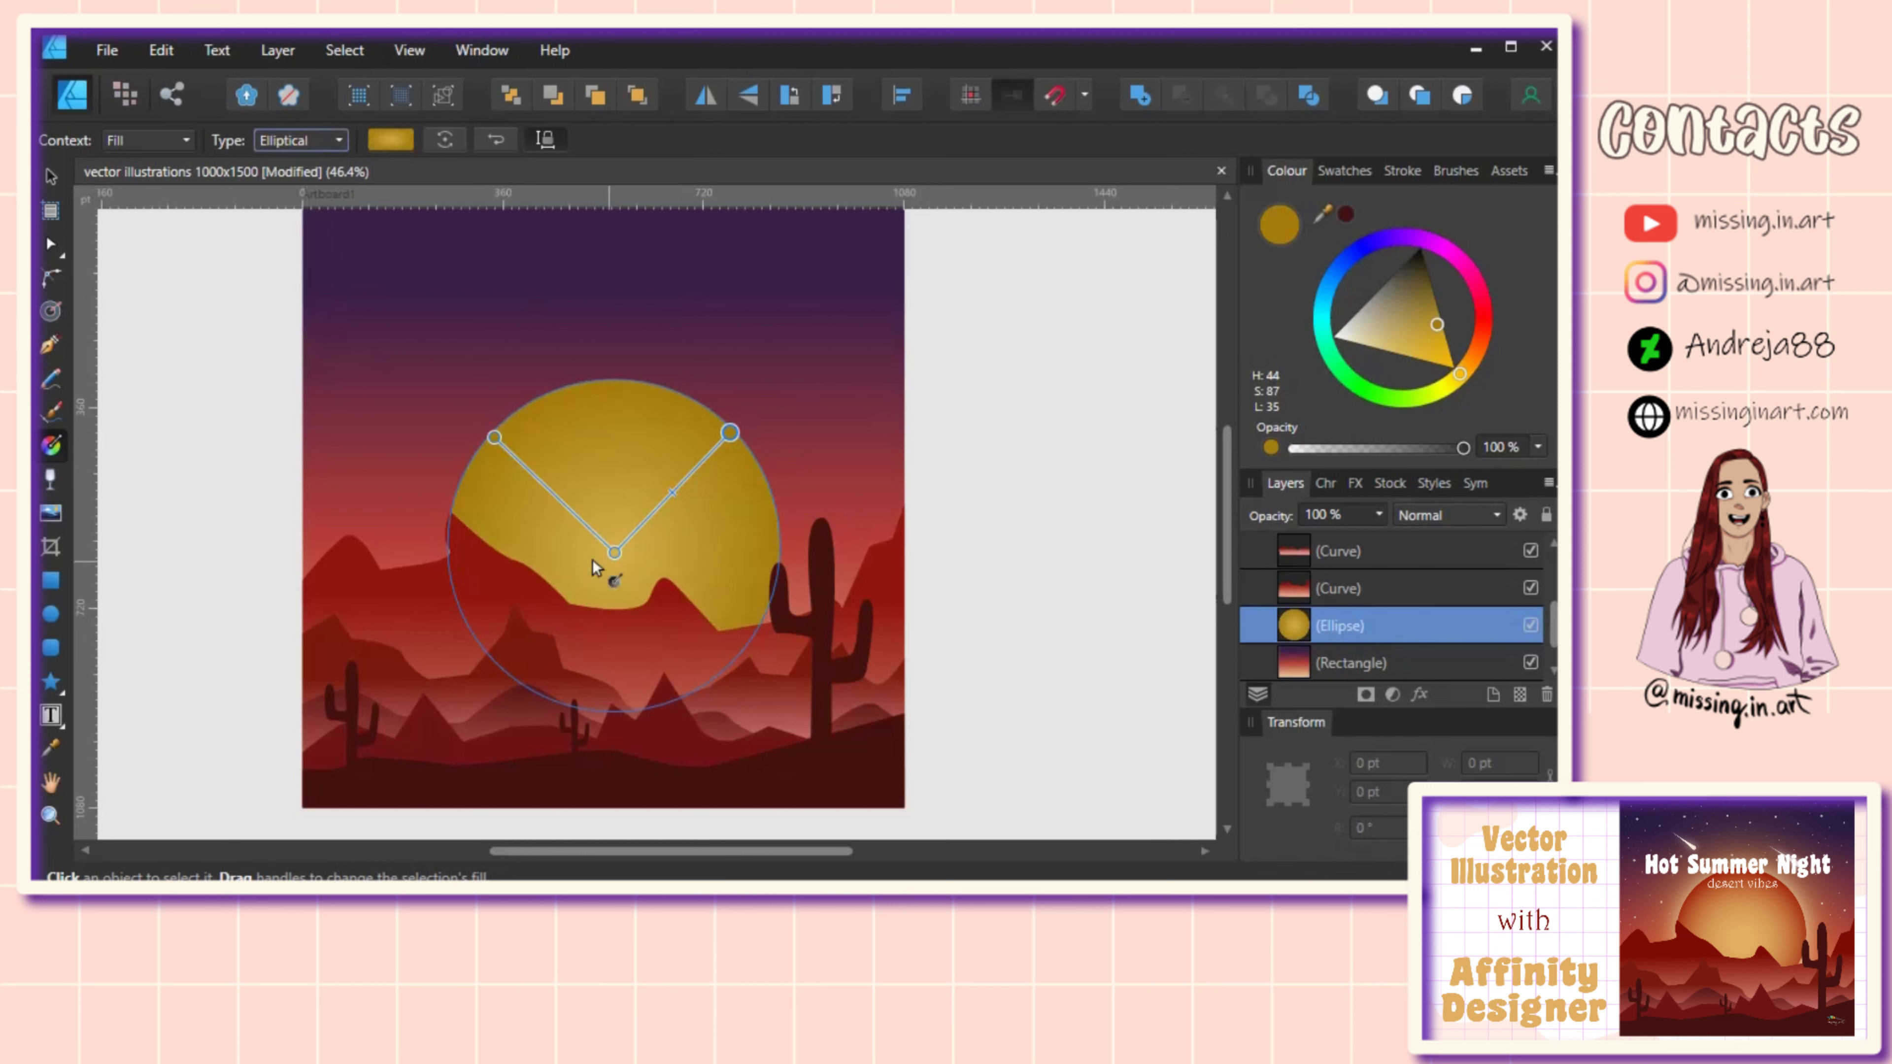
{"action": "left_click", "coordinate": [614, 552]}
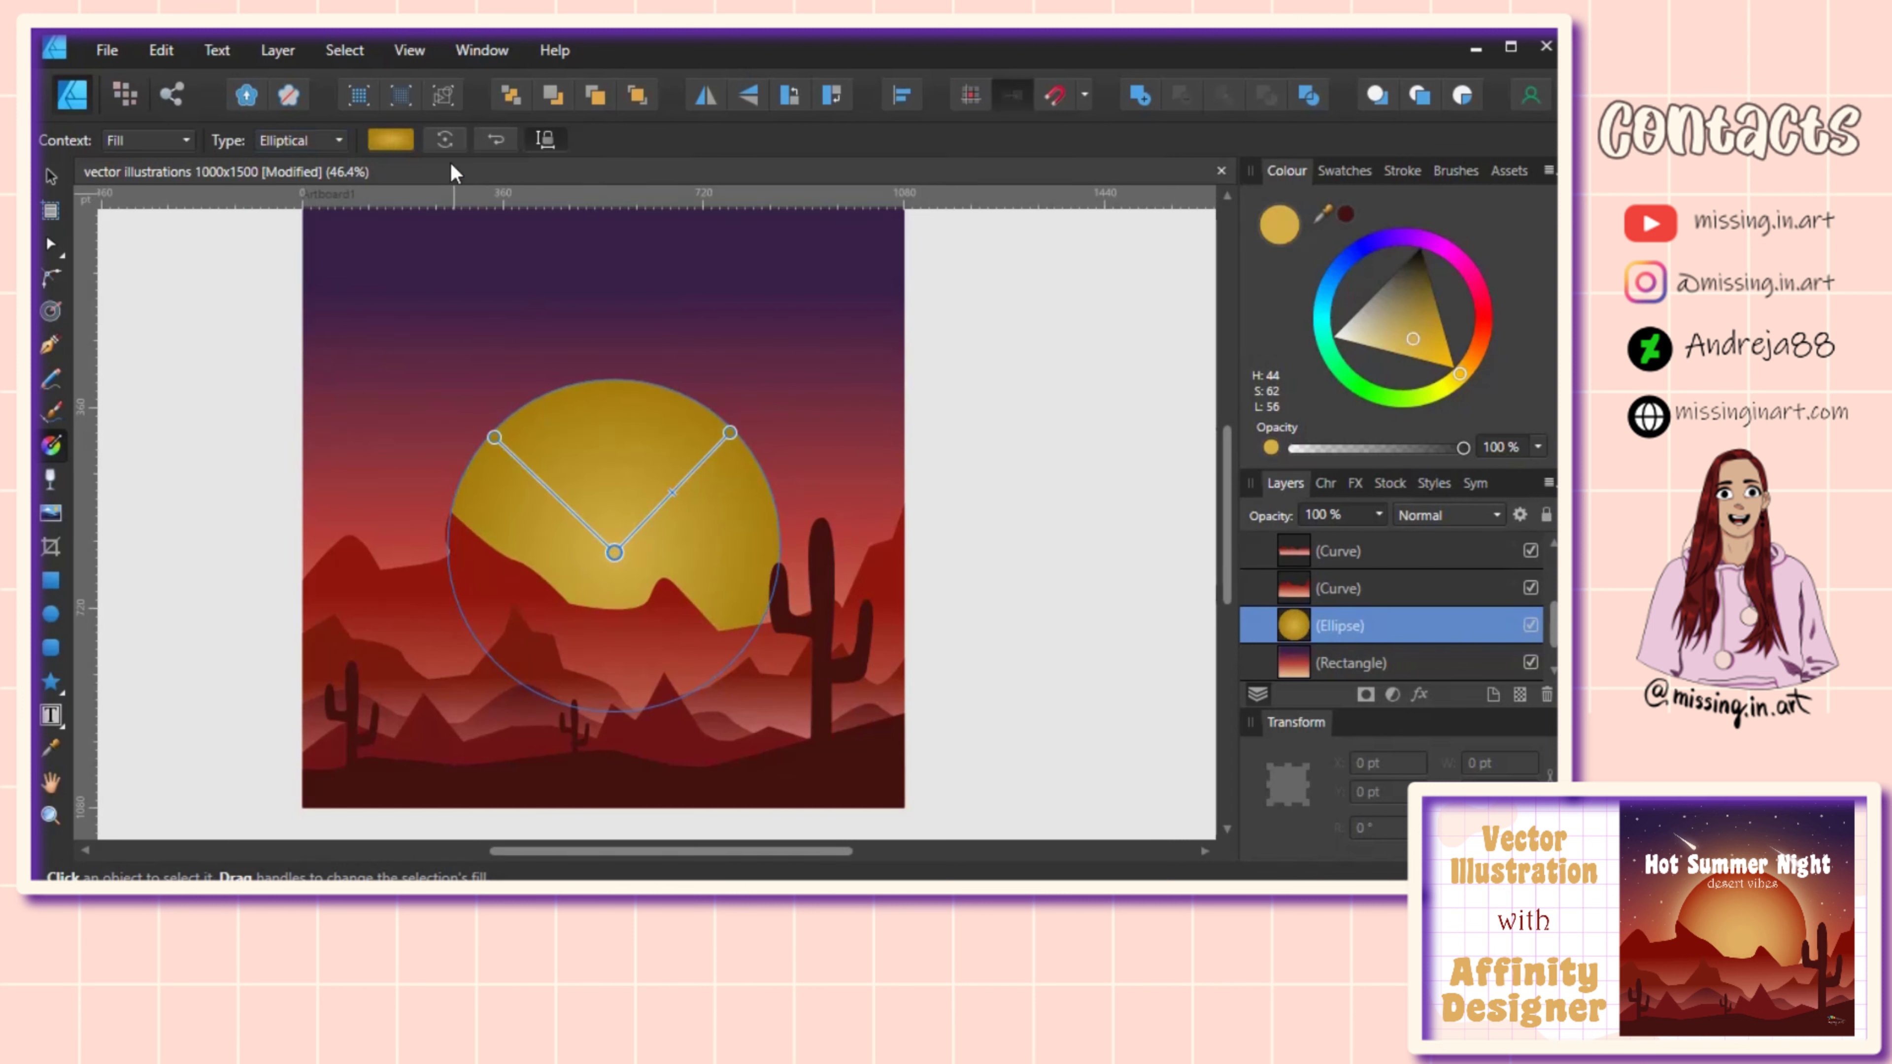
{"action": "left_click_drag", "start_coordinate": [1458, 377], "coordinate": [1387, 347]}
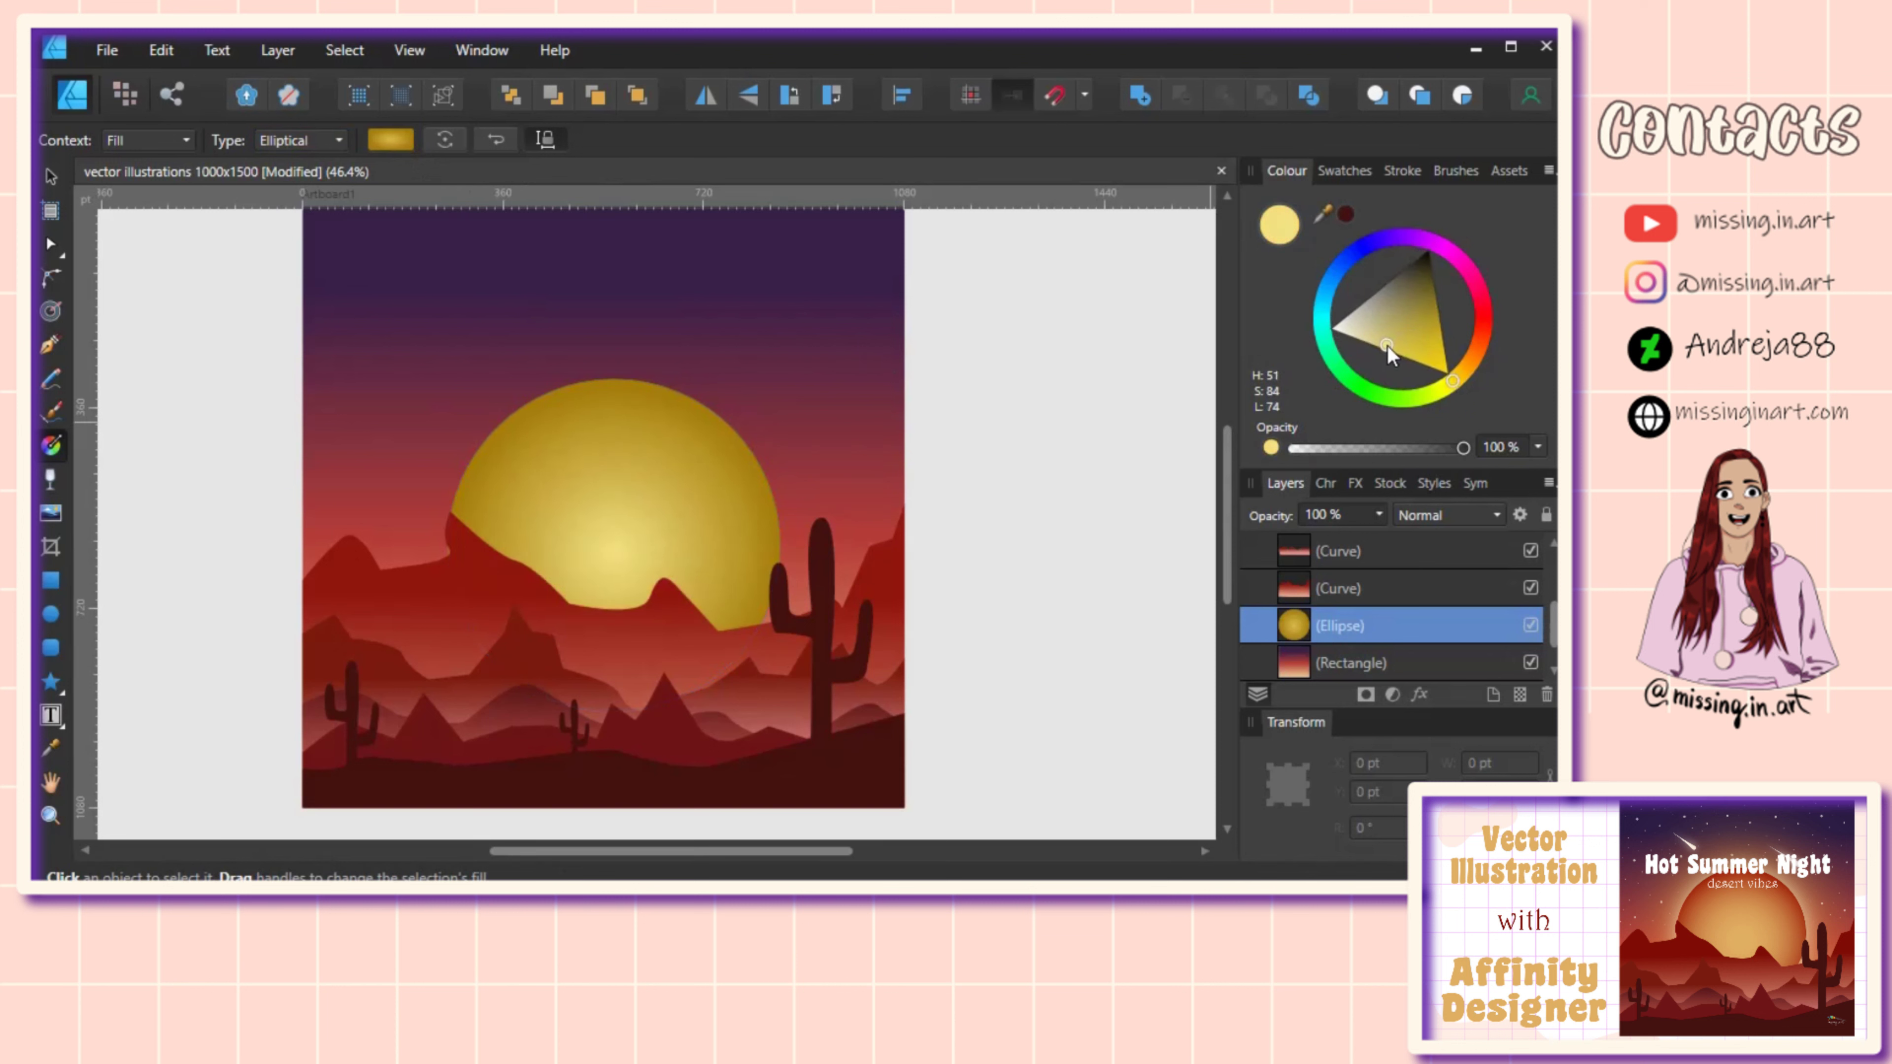
Step: Make the outer gradient stop orange-red and spread the gradient further outward
{"action": "left_click", "coordinate": [730, 432]}
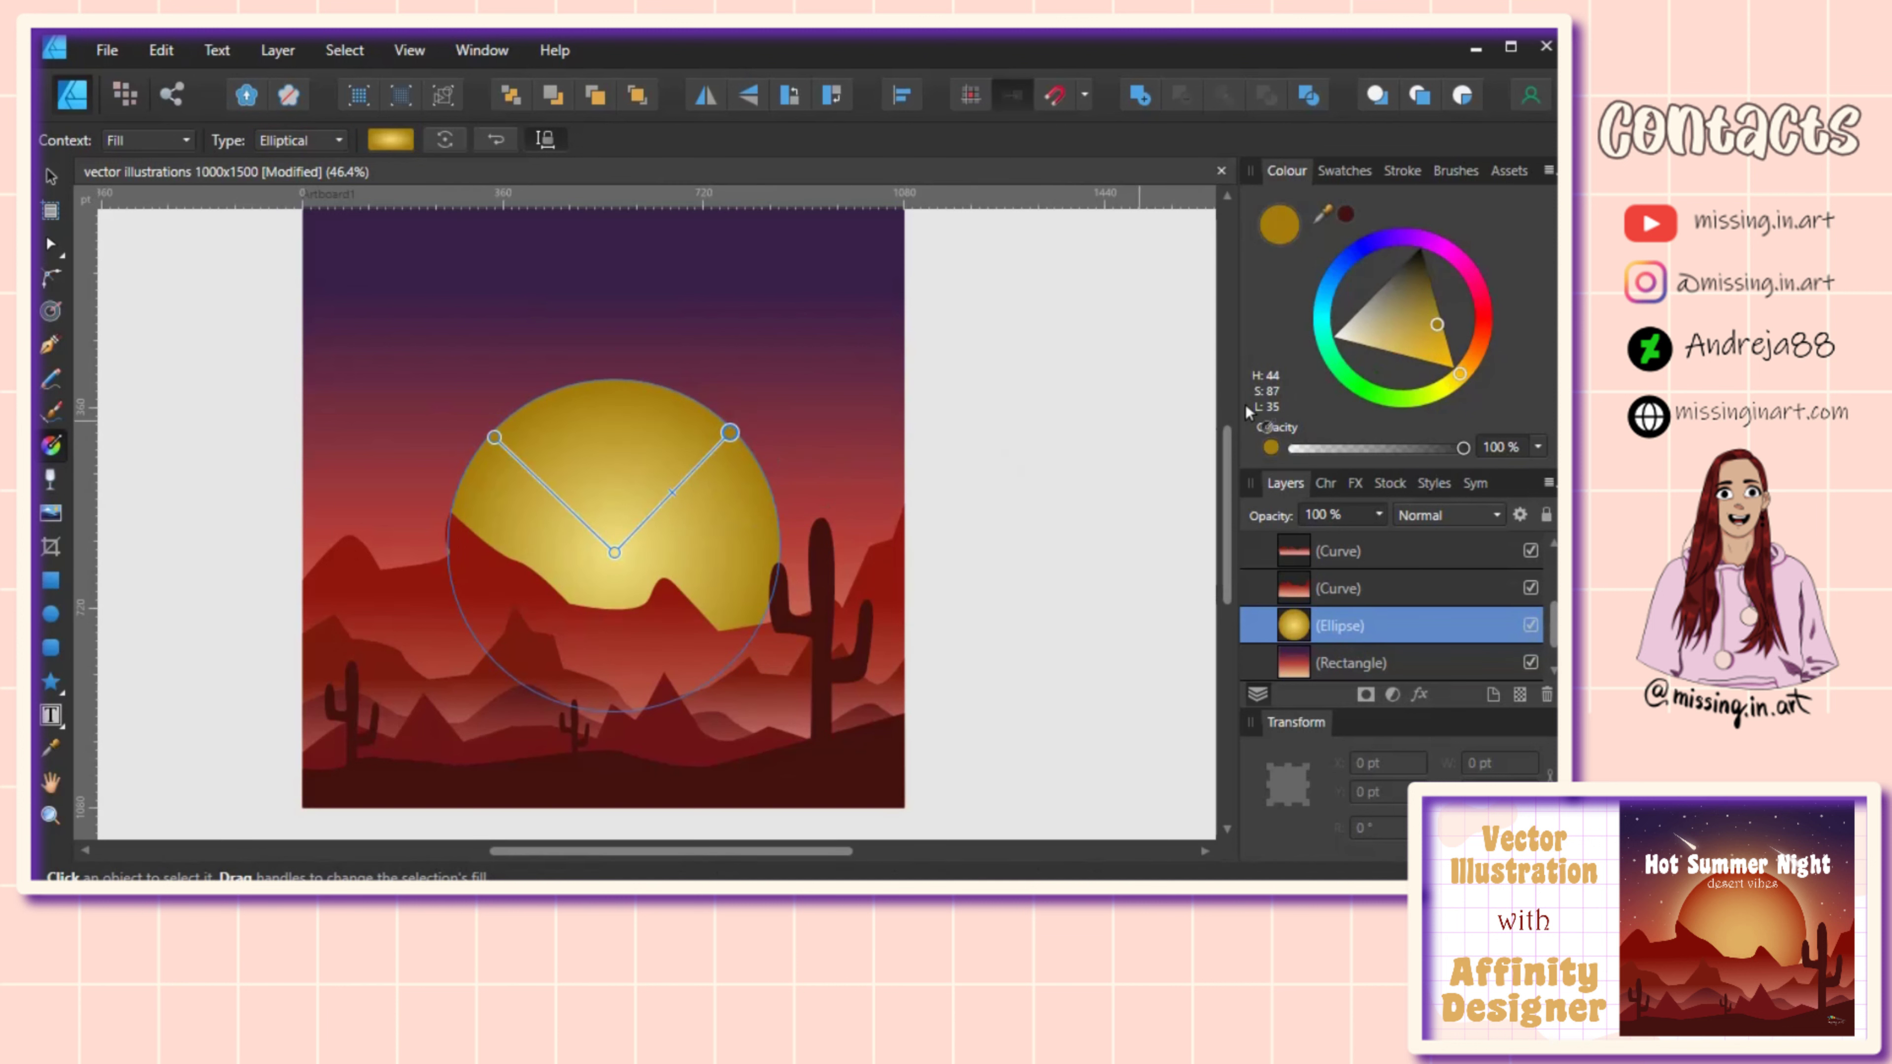
{"action": "left_click_drag", "start_coordinate": [1465, 374], "coordinate": [1479, 342]}
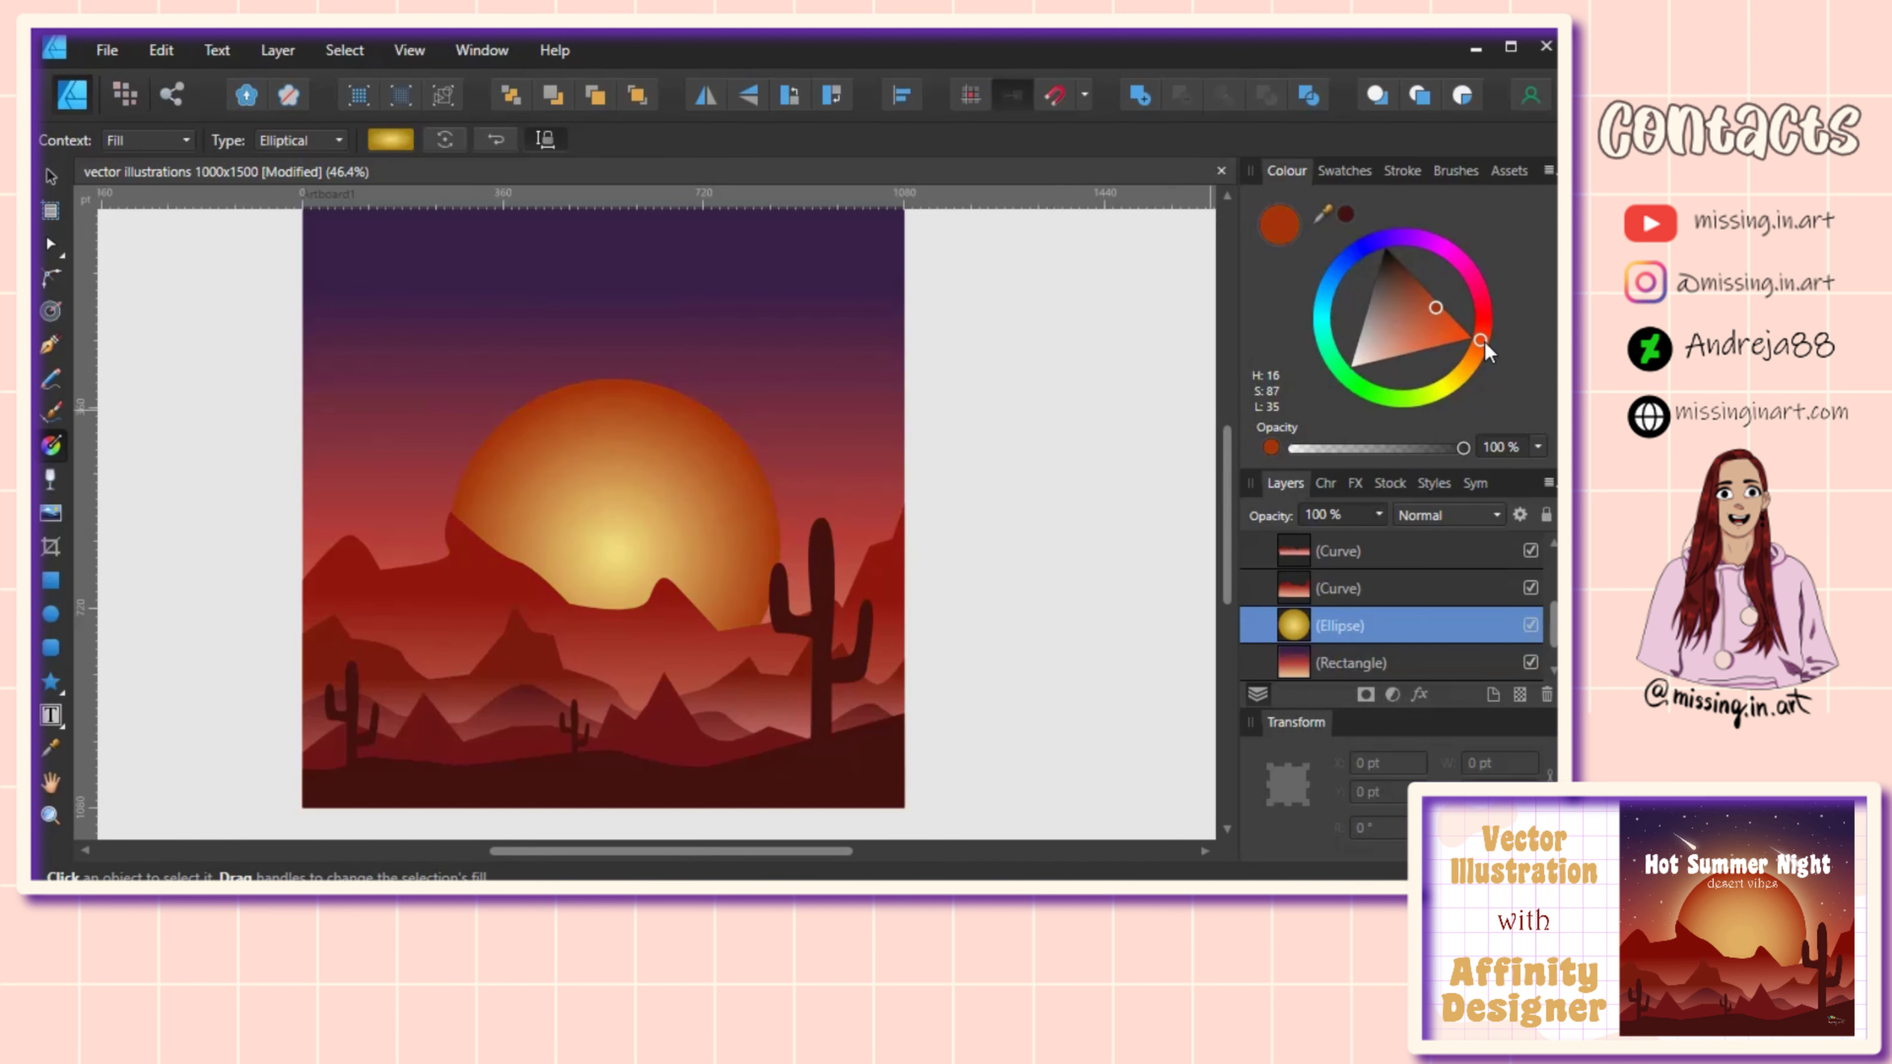
{"action": "left_click", "coordinate": [1432, 306]}
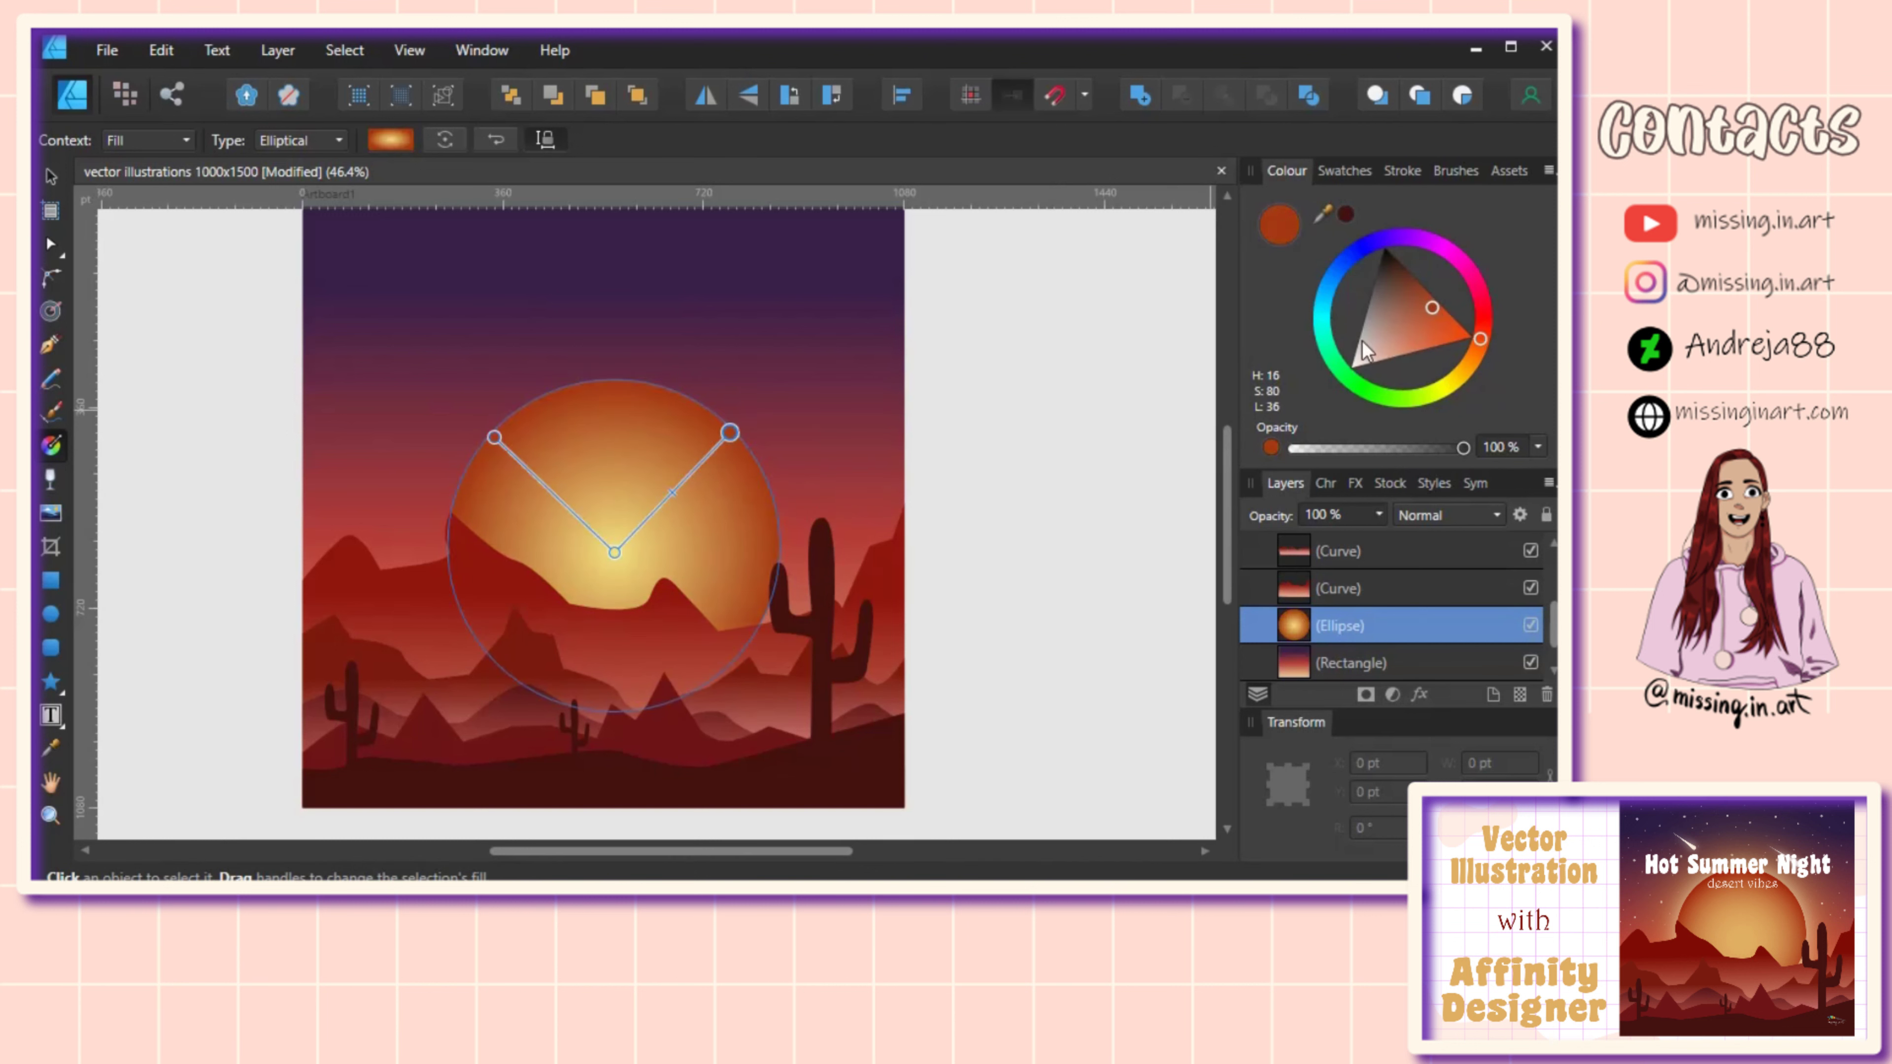
{"action": "left_click", "coordinate": [615, 553]}
{"action": "mouse_move", "coordinate": [731, 432]}
{"action": "left_mouse_down"}
{"action": "mouse_move", "coordinate": [754, 420]}
{"action": "mouse_move", "coordinate": [733, 441]}
{"action": "left_mouse_up"}
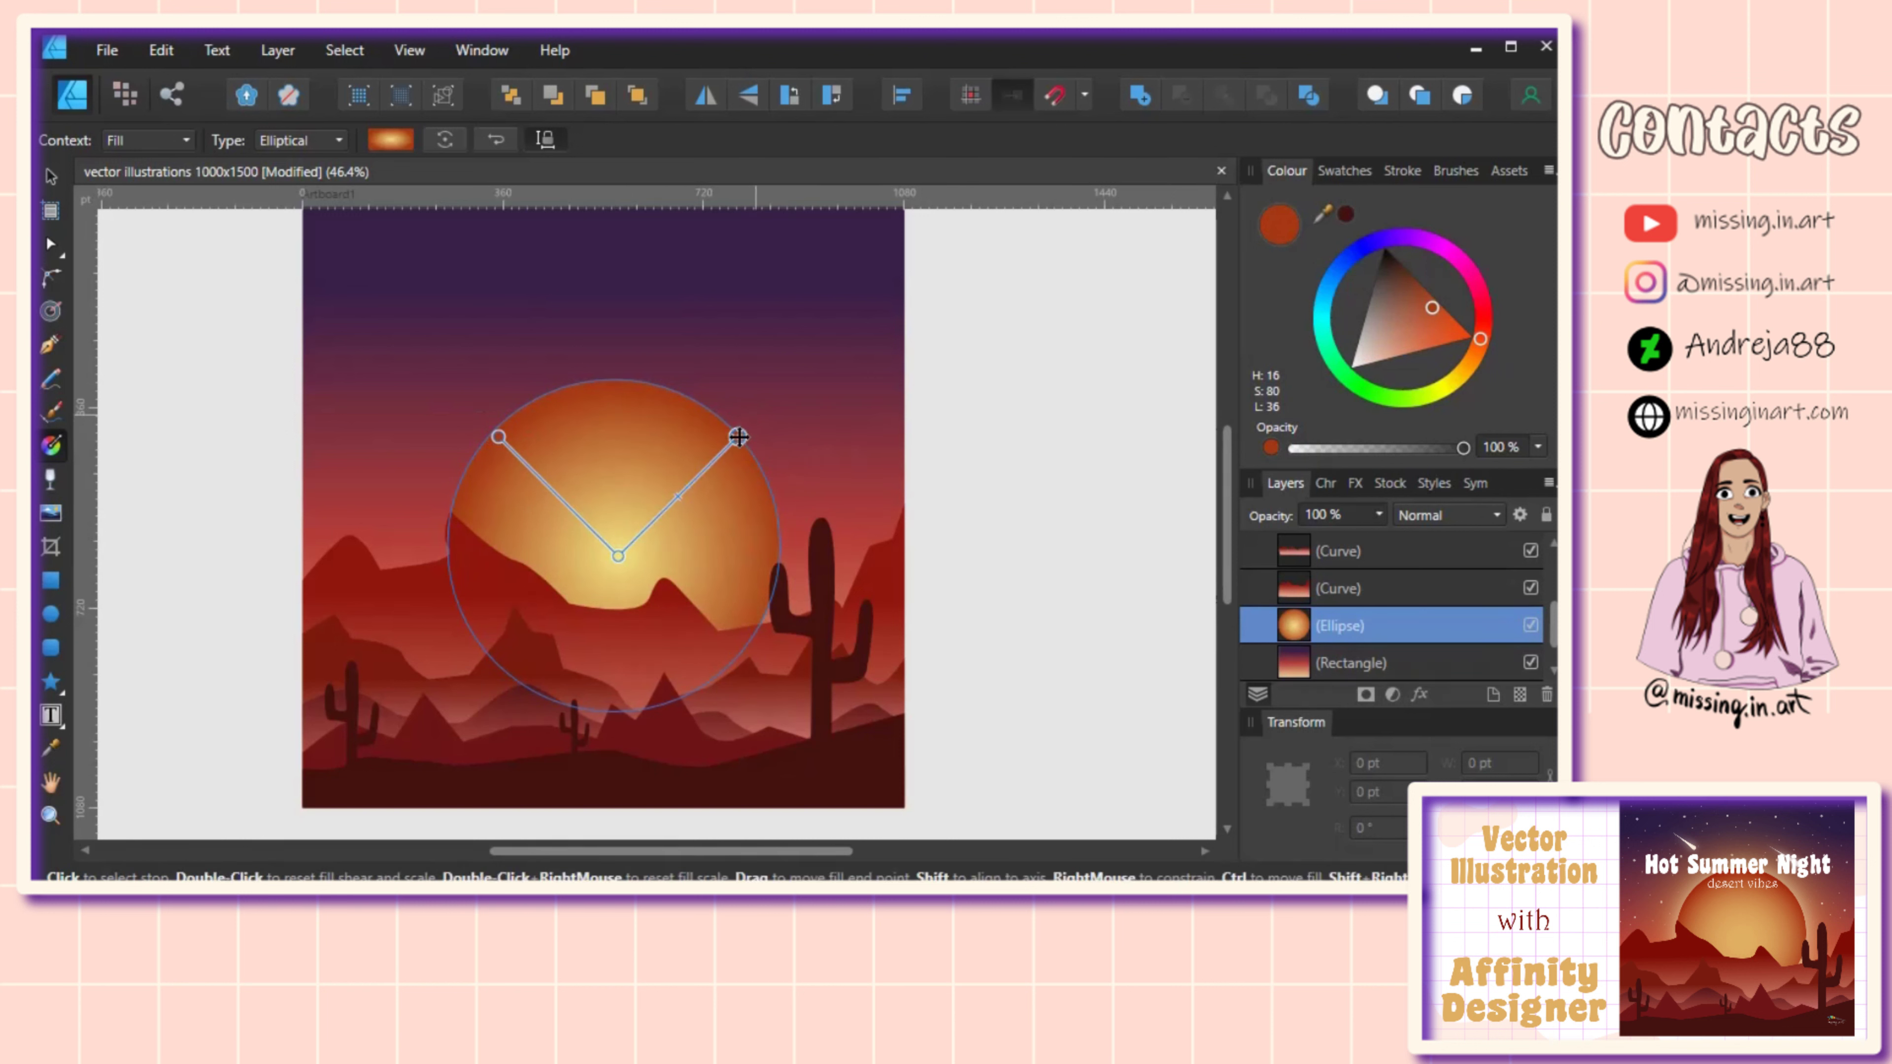
{"action": "left_click", "coordinate": [1483, 335]}
{"action": "left_click_drag", "start_coordinate": [1483, 335], "coordinate": [1486, 330]}
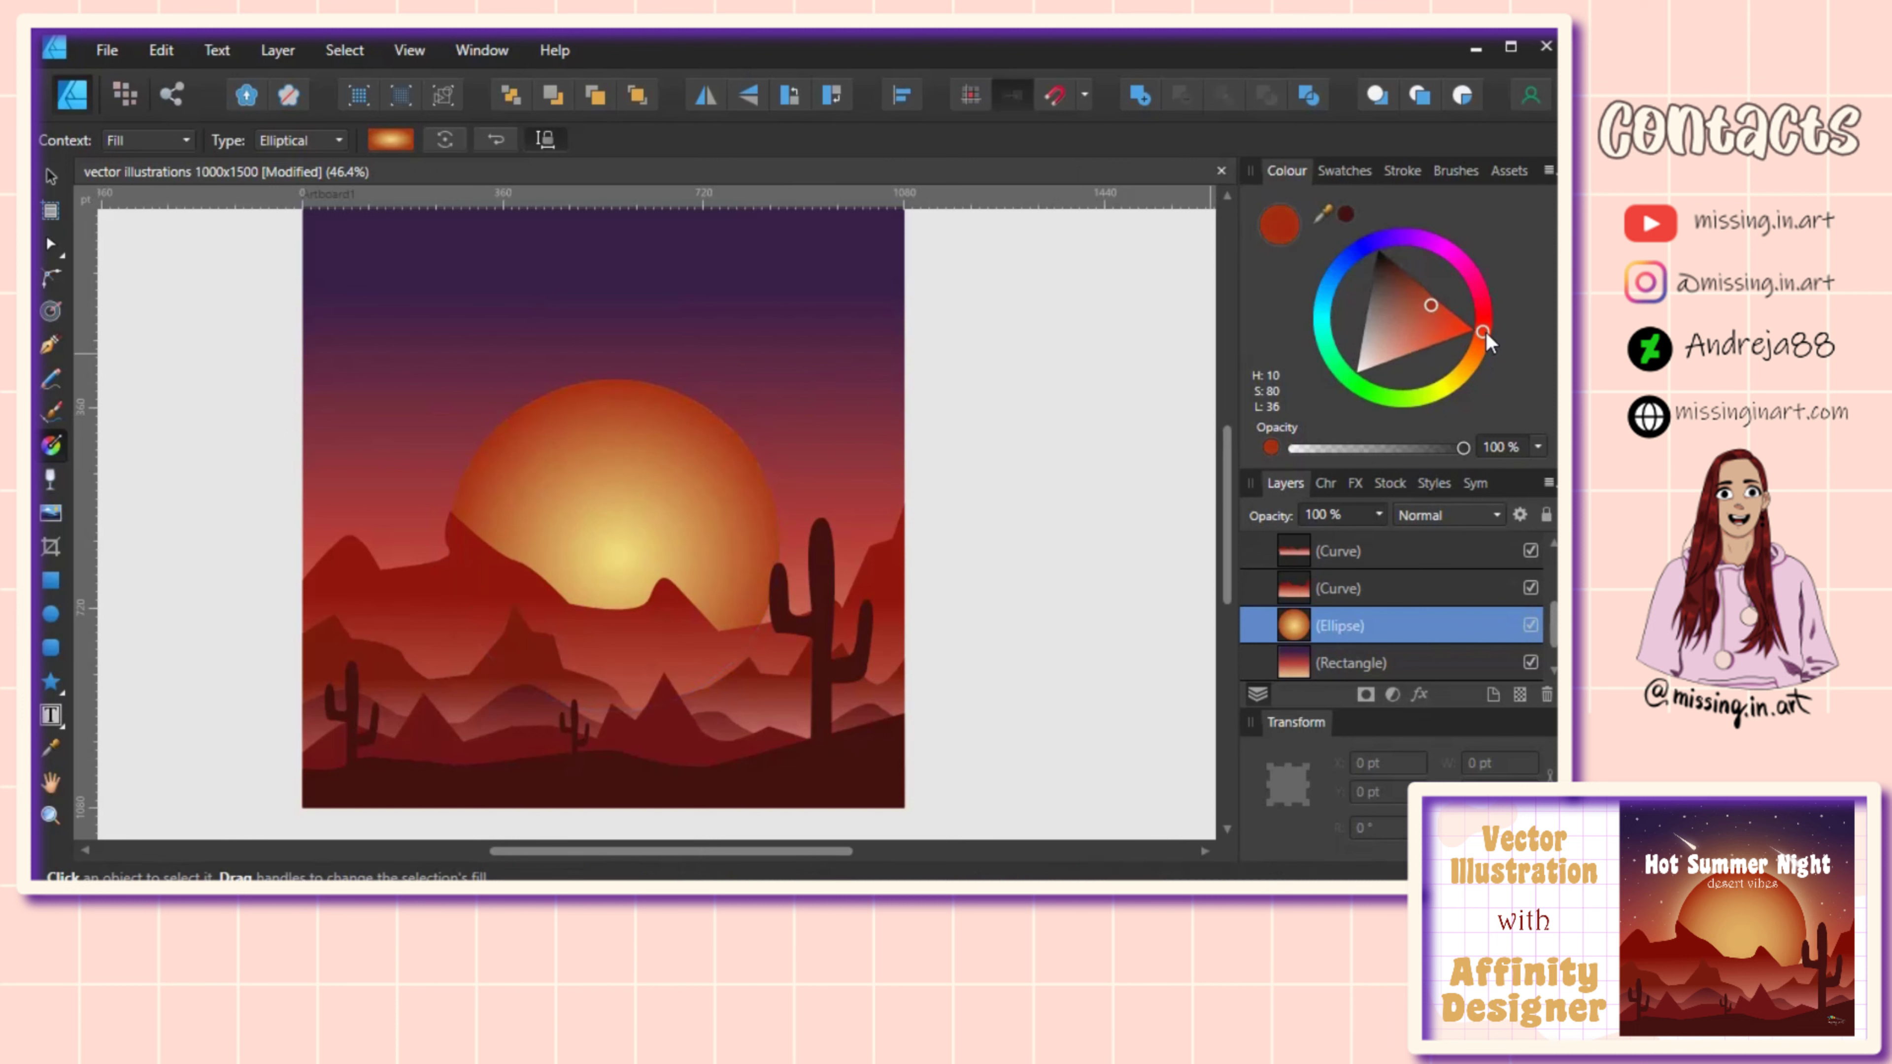
{"action": "left_click", "coordinate": [1431, 305]}
{"action": "left_click_drag", "start_coordinate": [1429, 308], "coordinate": [1426, 316]}
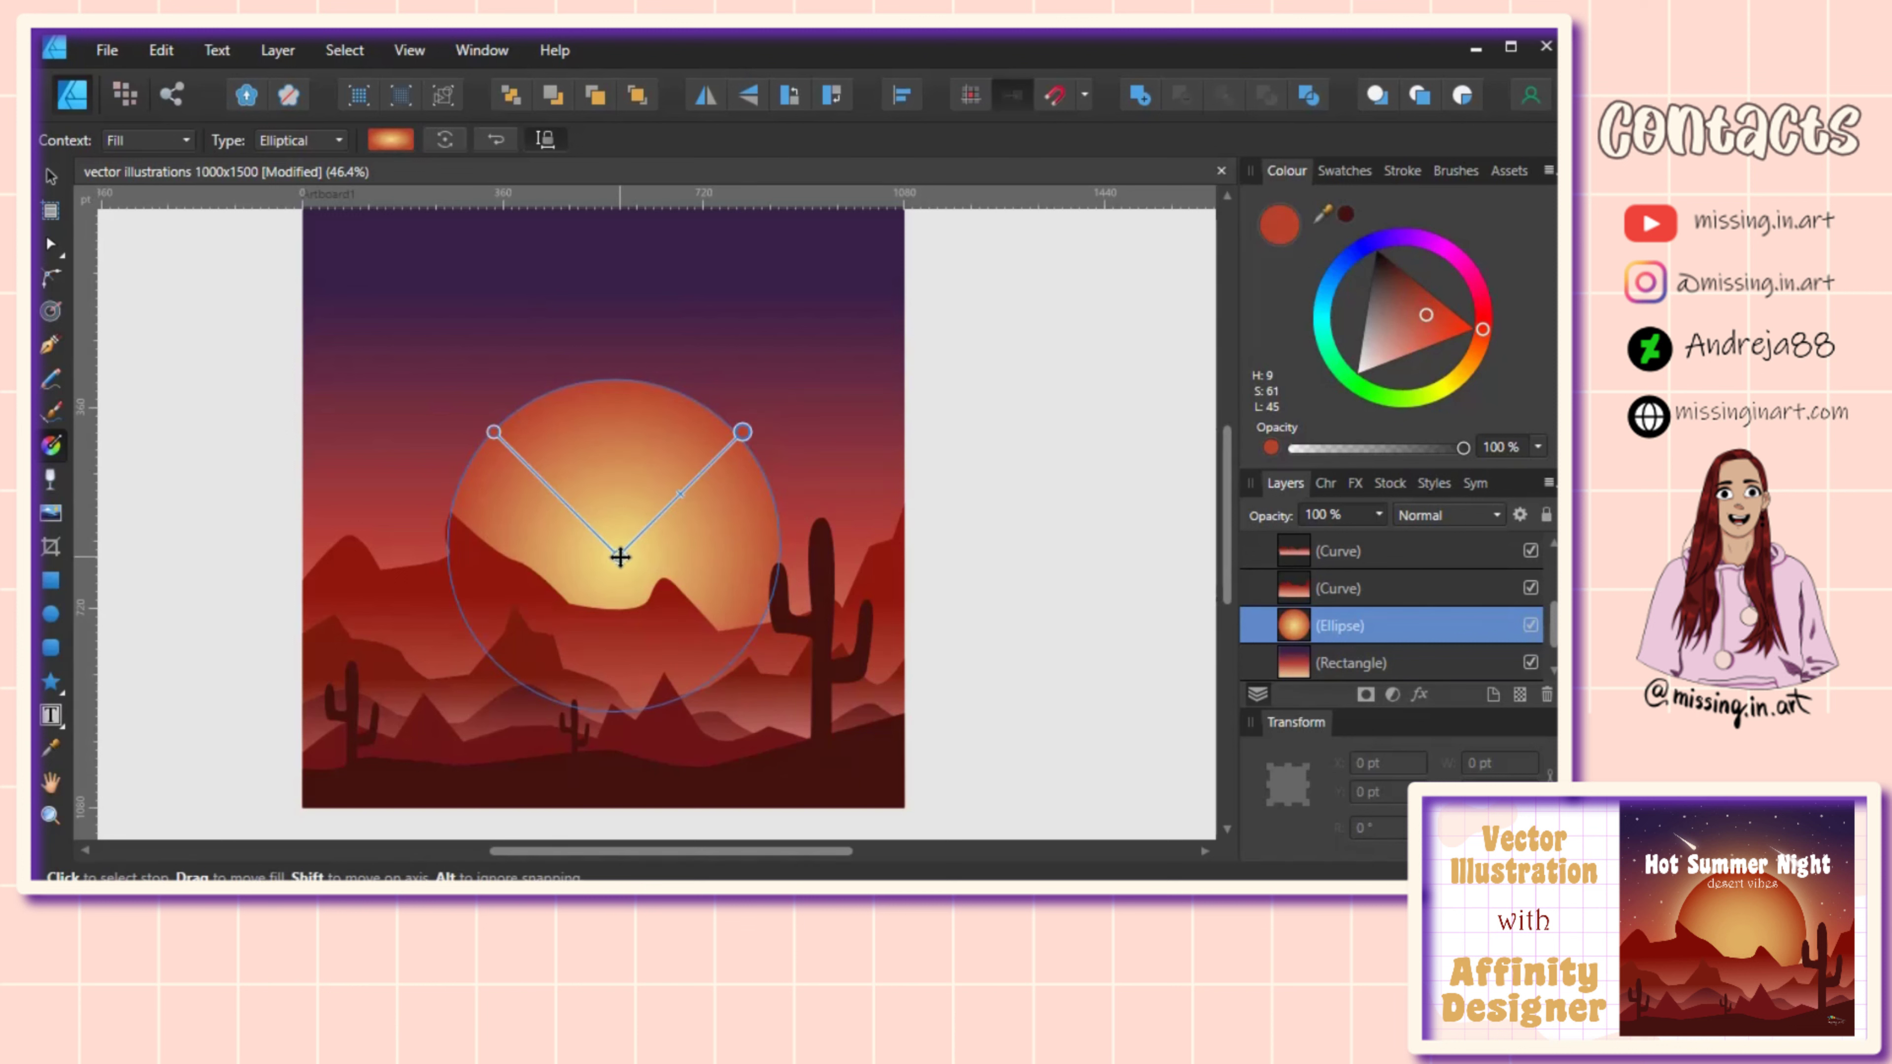
Step: Warm the centre toward orange, darken the outer stop to deep red and widen the gradient
{"action": "left_click", "coordinate": [620, 556]}
{"action": "left_click_drag", "start_coordinate": [1392, 346], "coordinate": [1477, 371]}
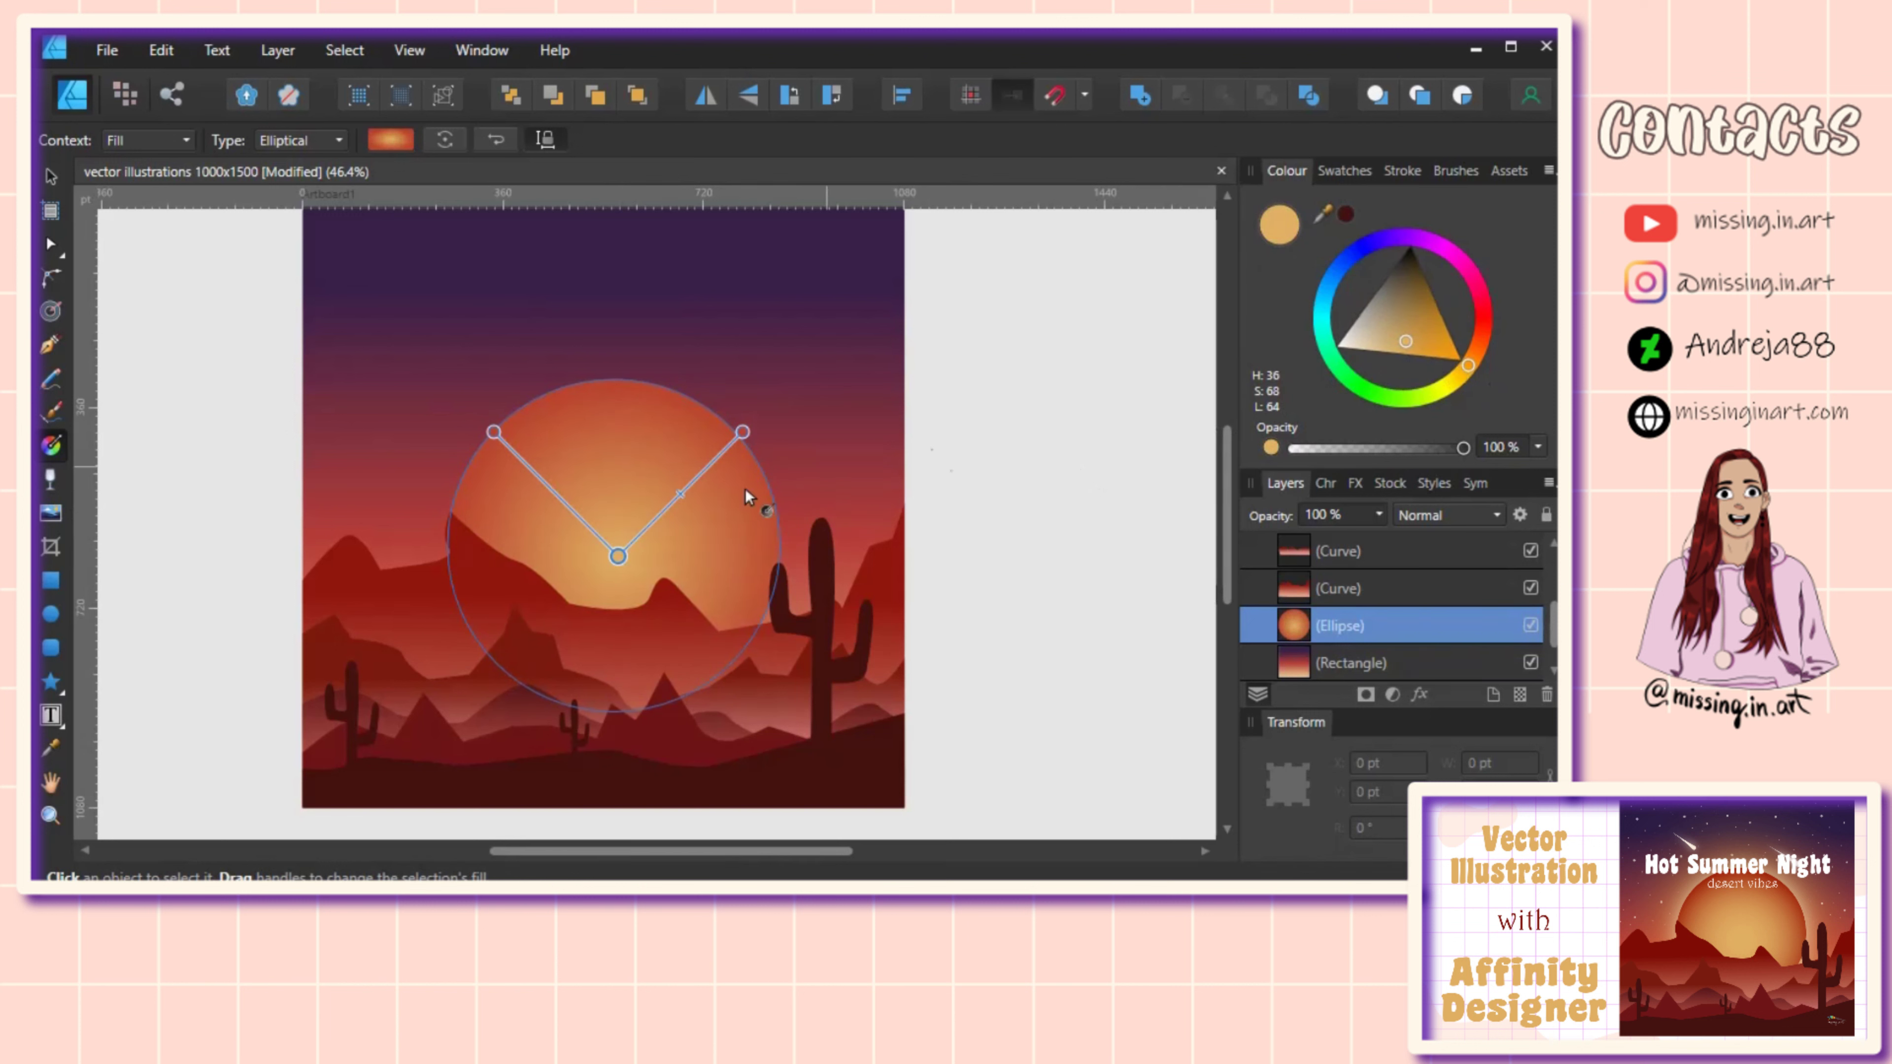
{"action": "left_click_drag", "start_coordinate": [618, 558], "coordinate": [614, 564]}
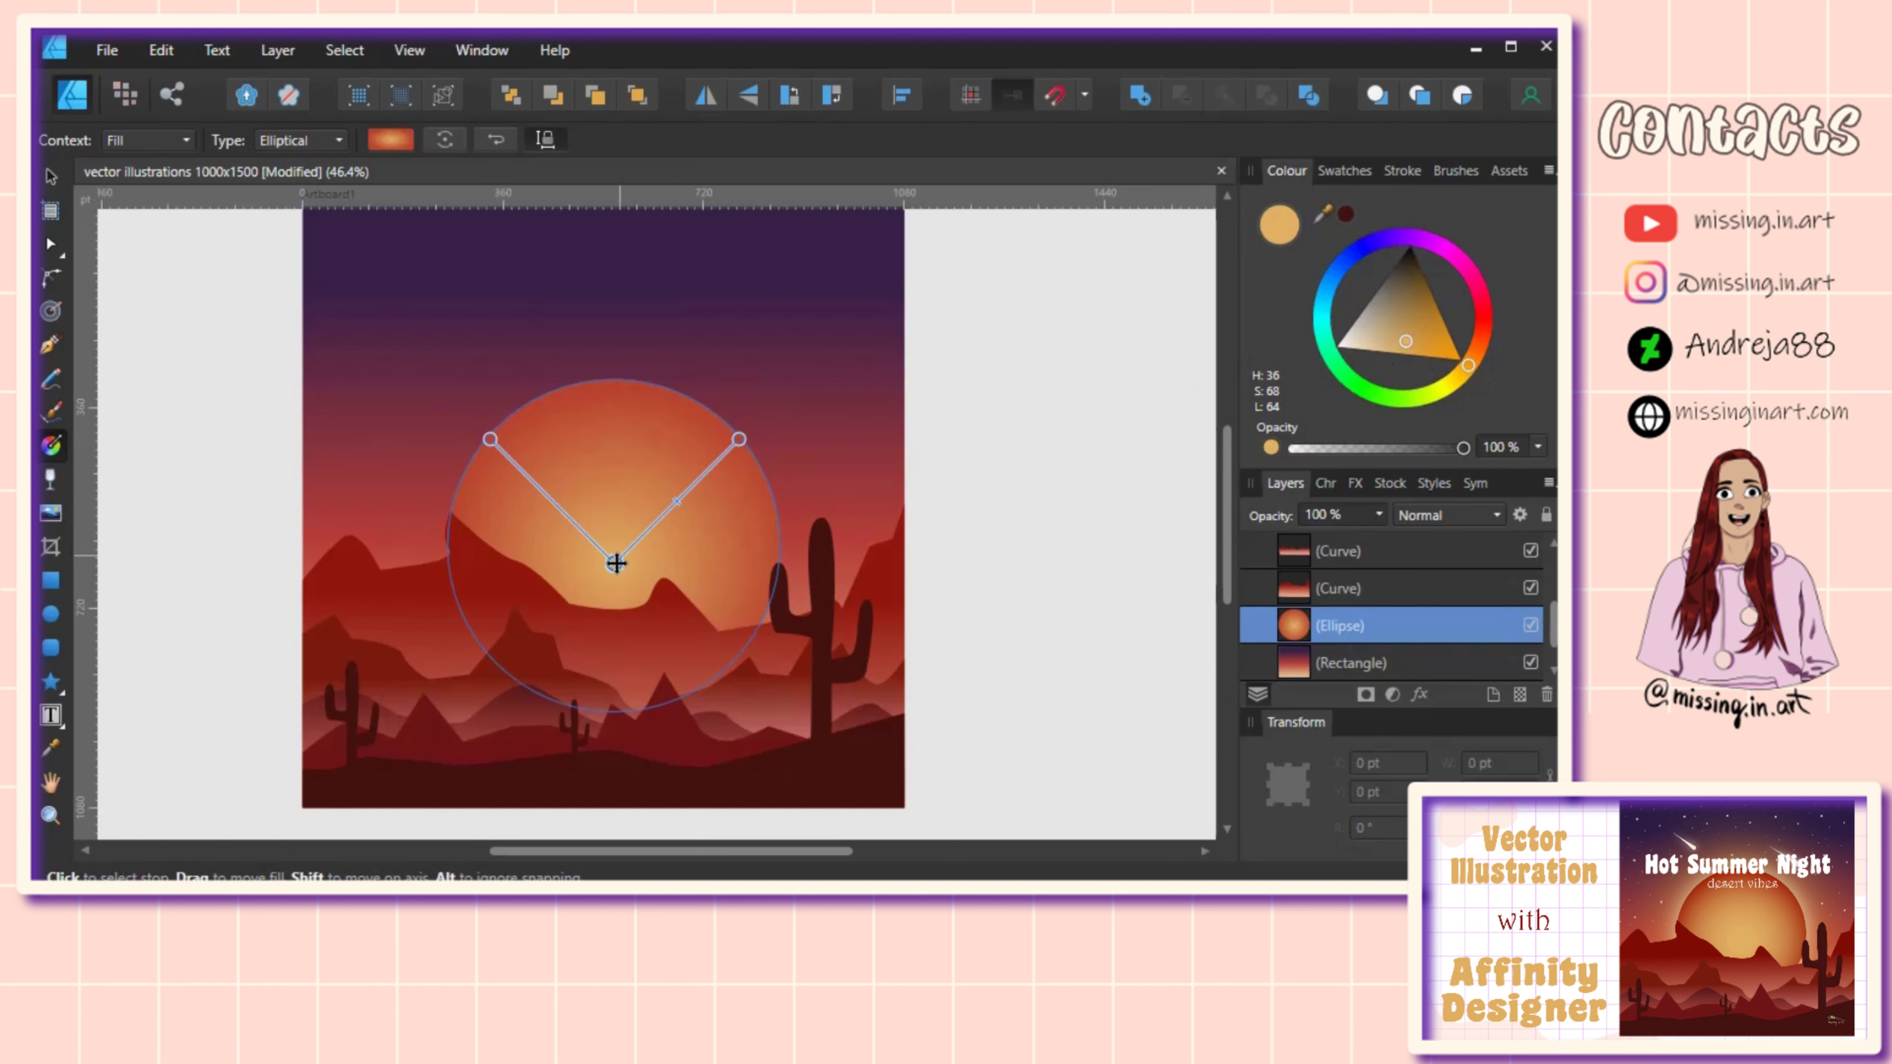
{"action": "left_click_drag", "start_coordinate": [728, 446], "coordinate": [732, 445]}
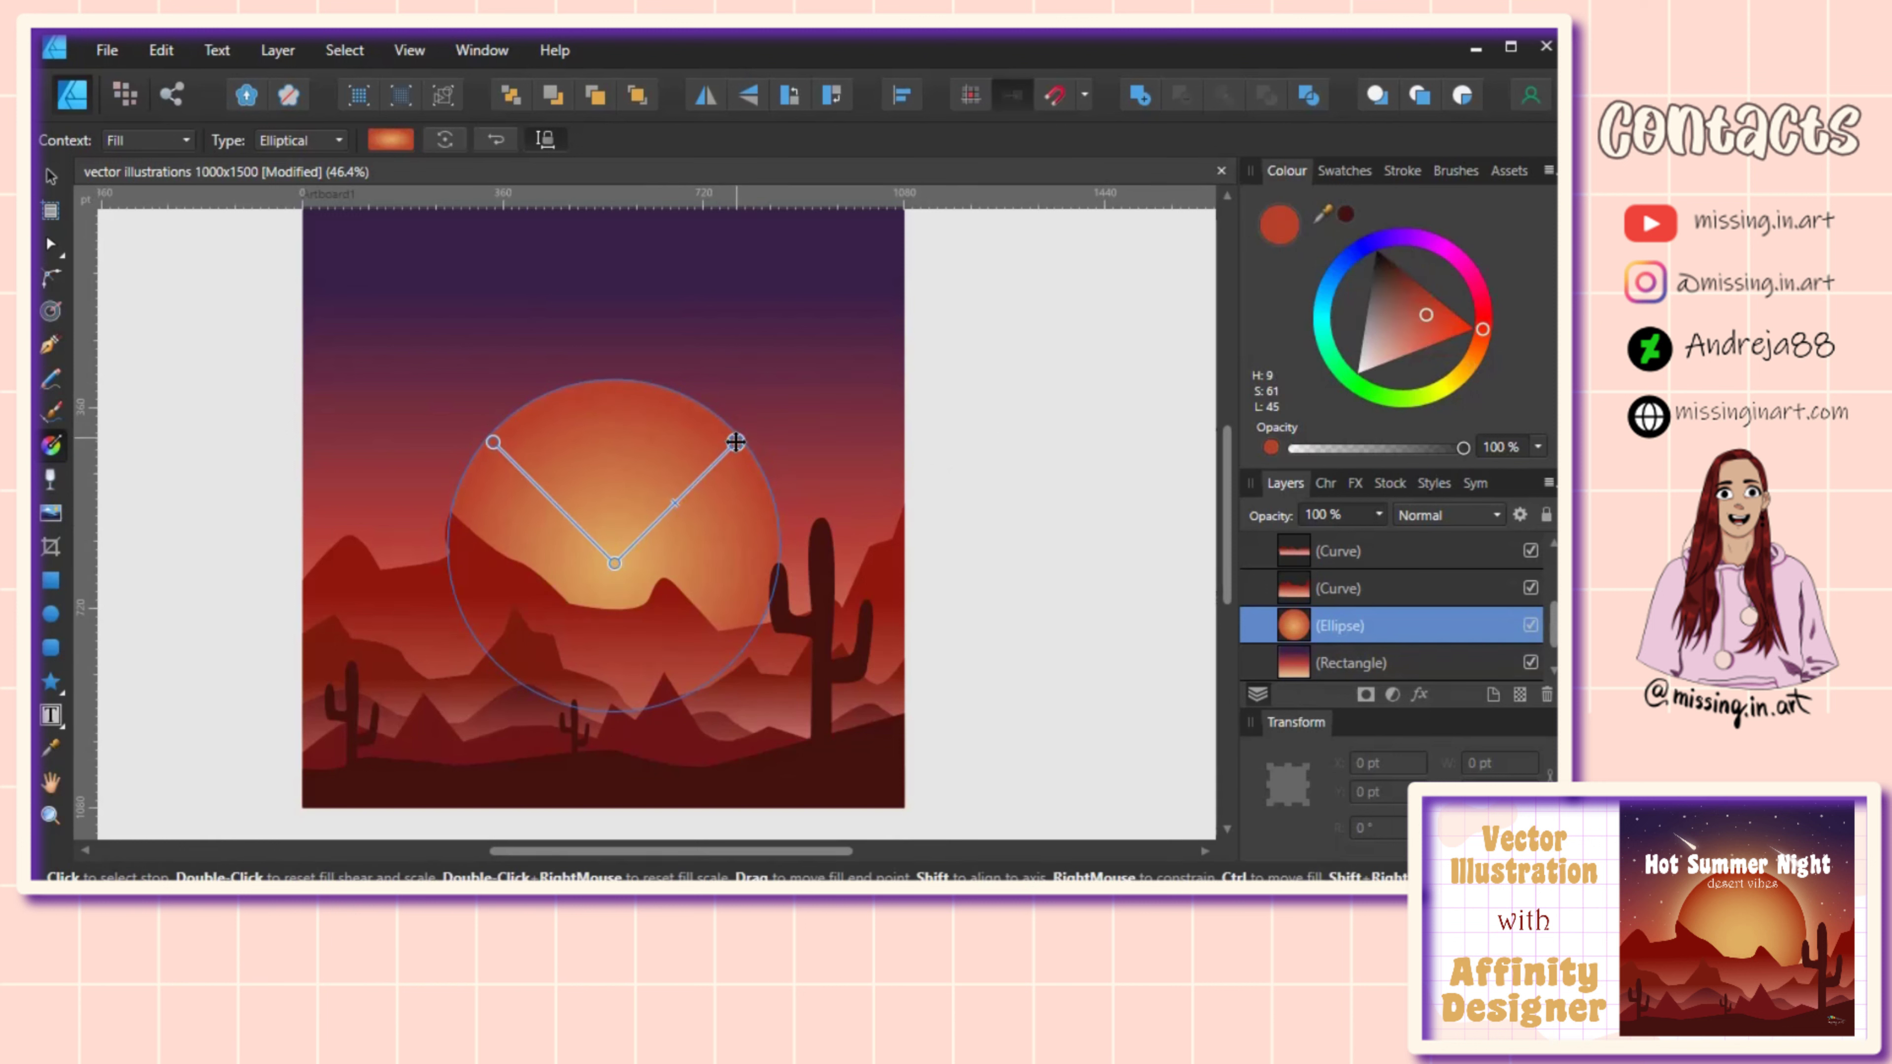
{"action": "left_click_drag", "start_coordinate": [1441, 321], "coordinate": [1431, 299]}
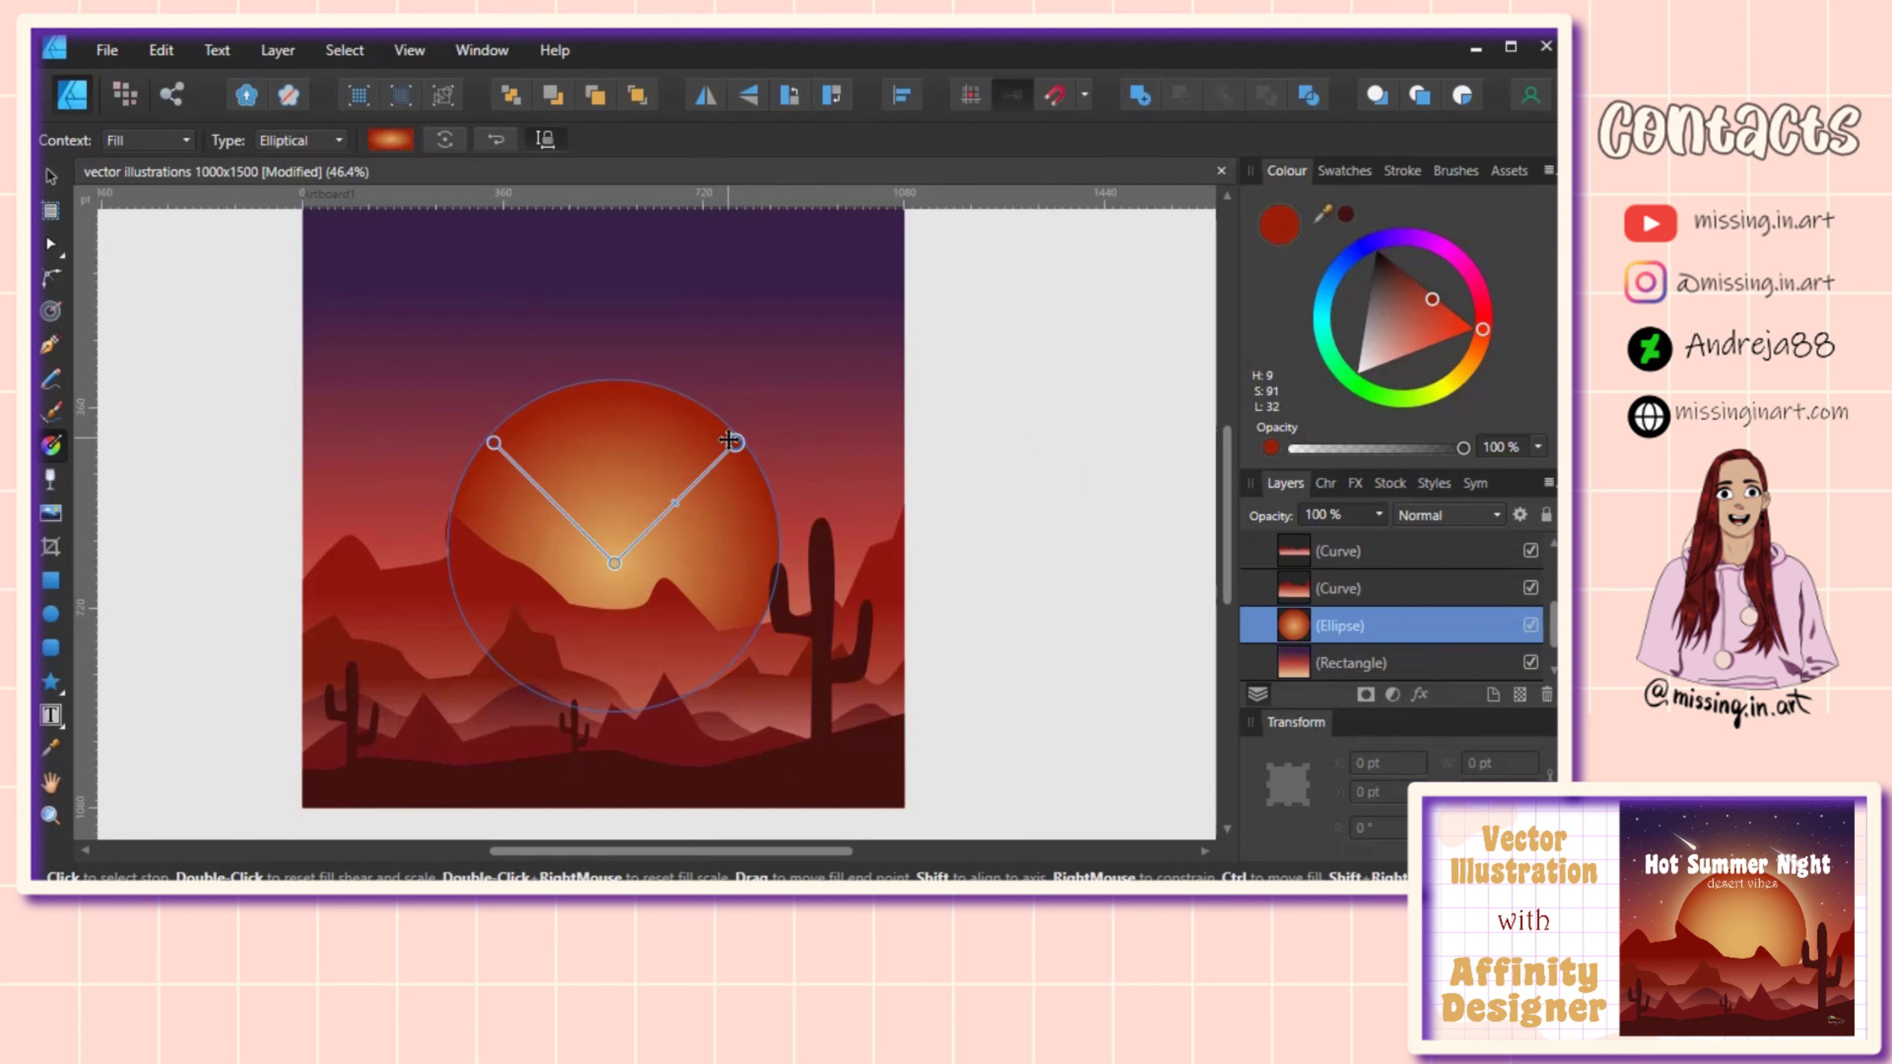
{"action": "left_click_drag", "start_coordinate": [741, 444], "coordinate": [749, 429]}
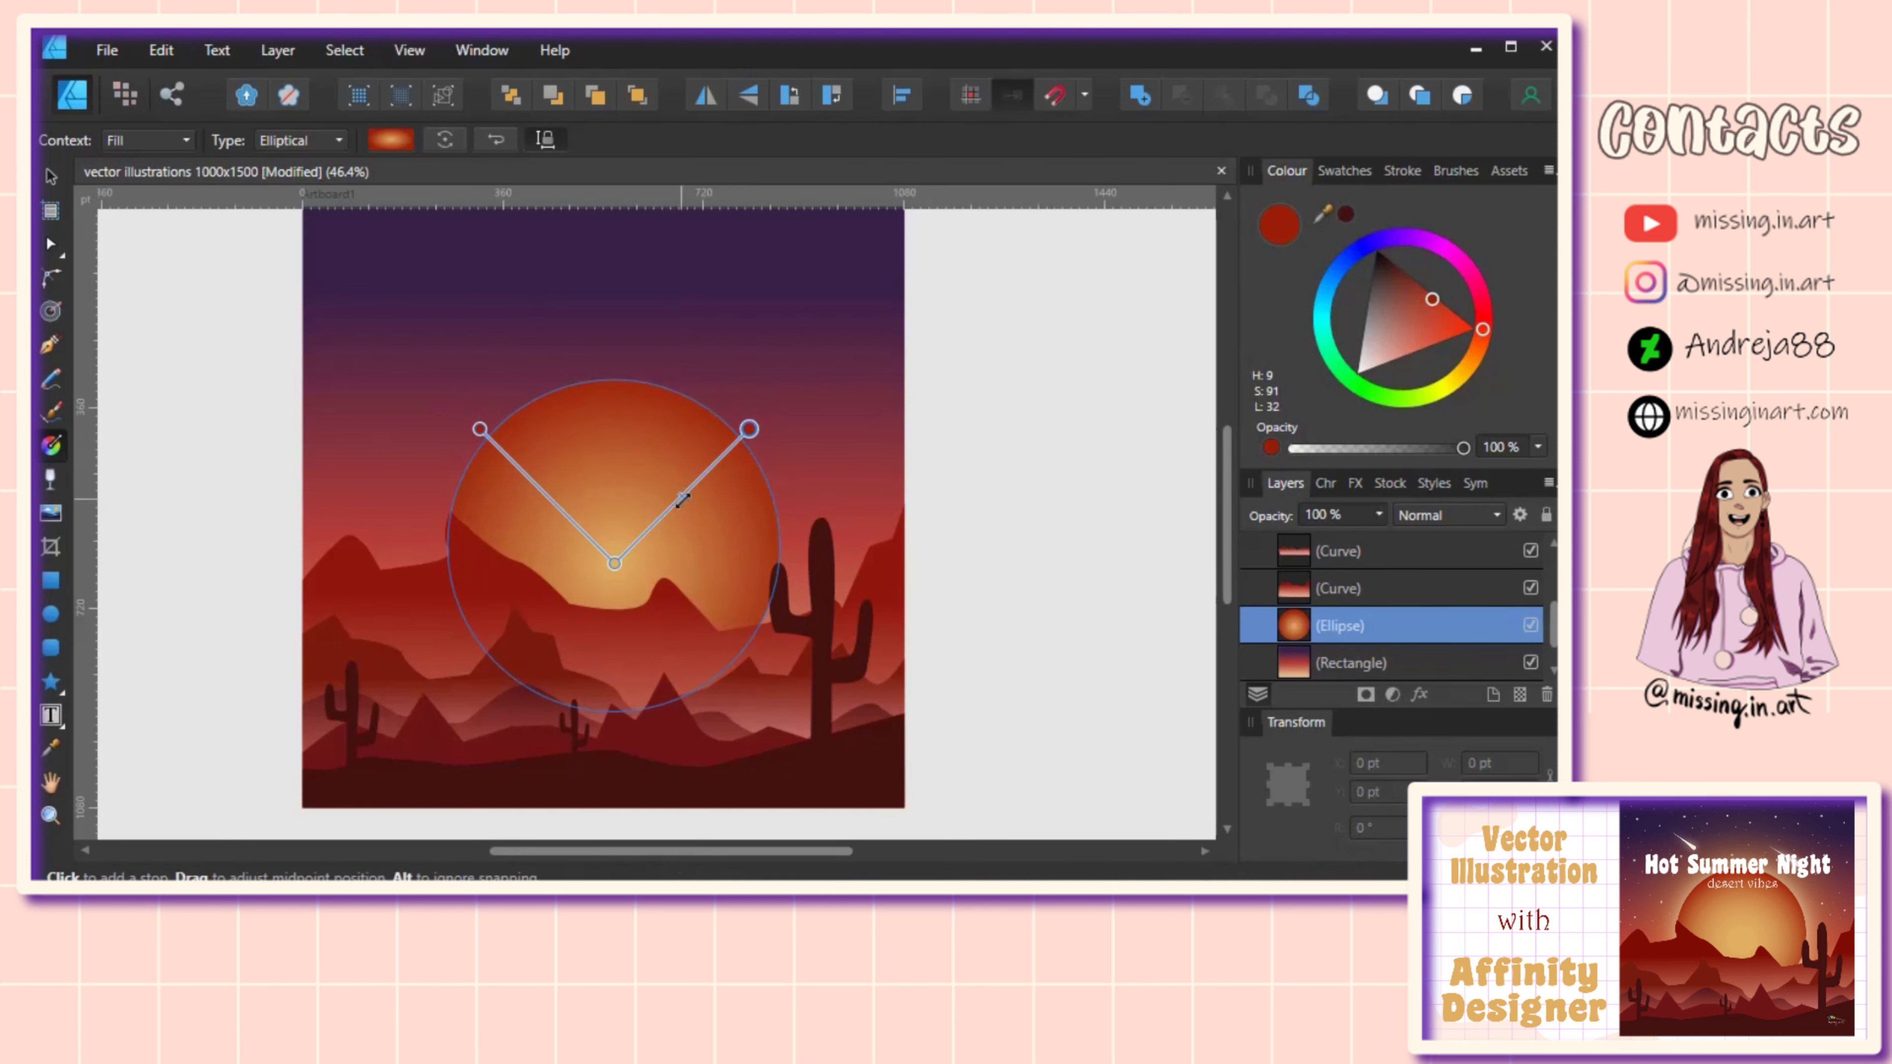
{"action": "left_click", "coordinate": [698, 480]}
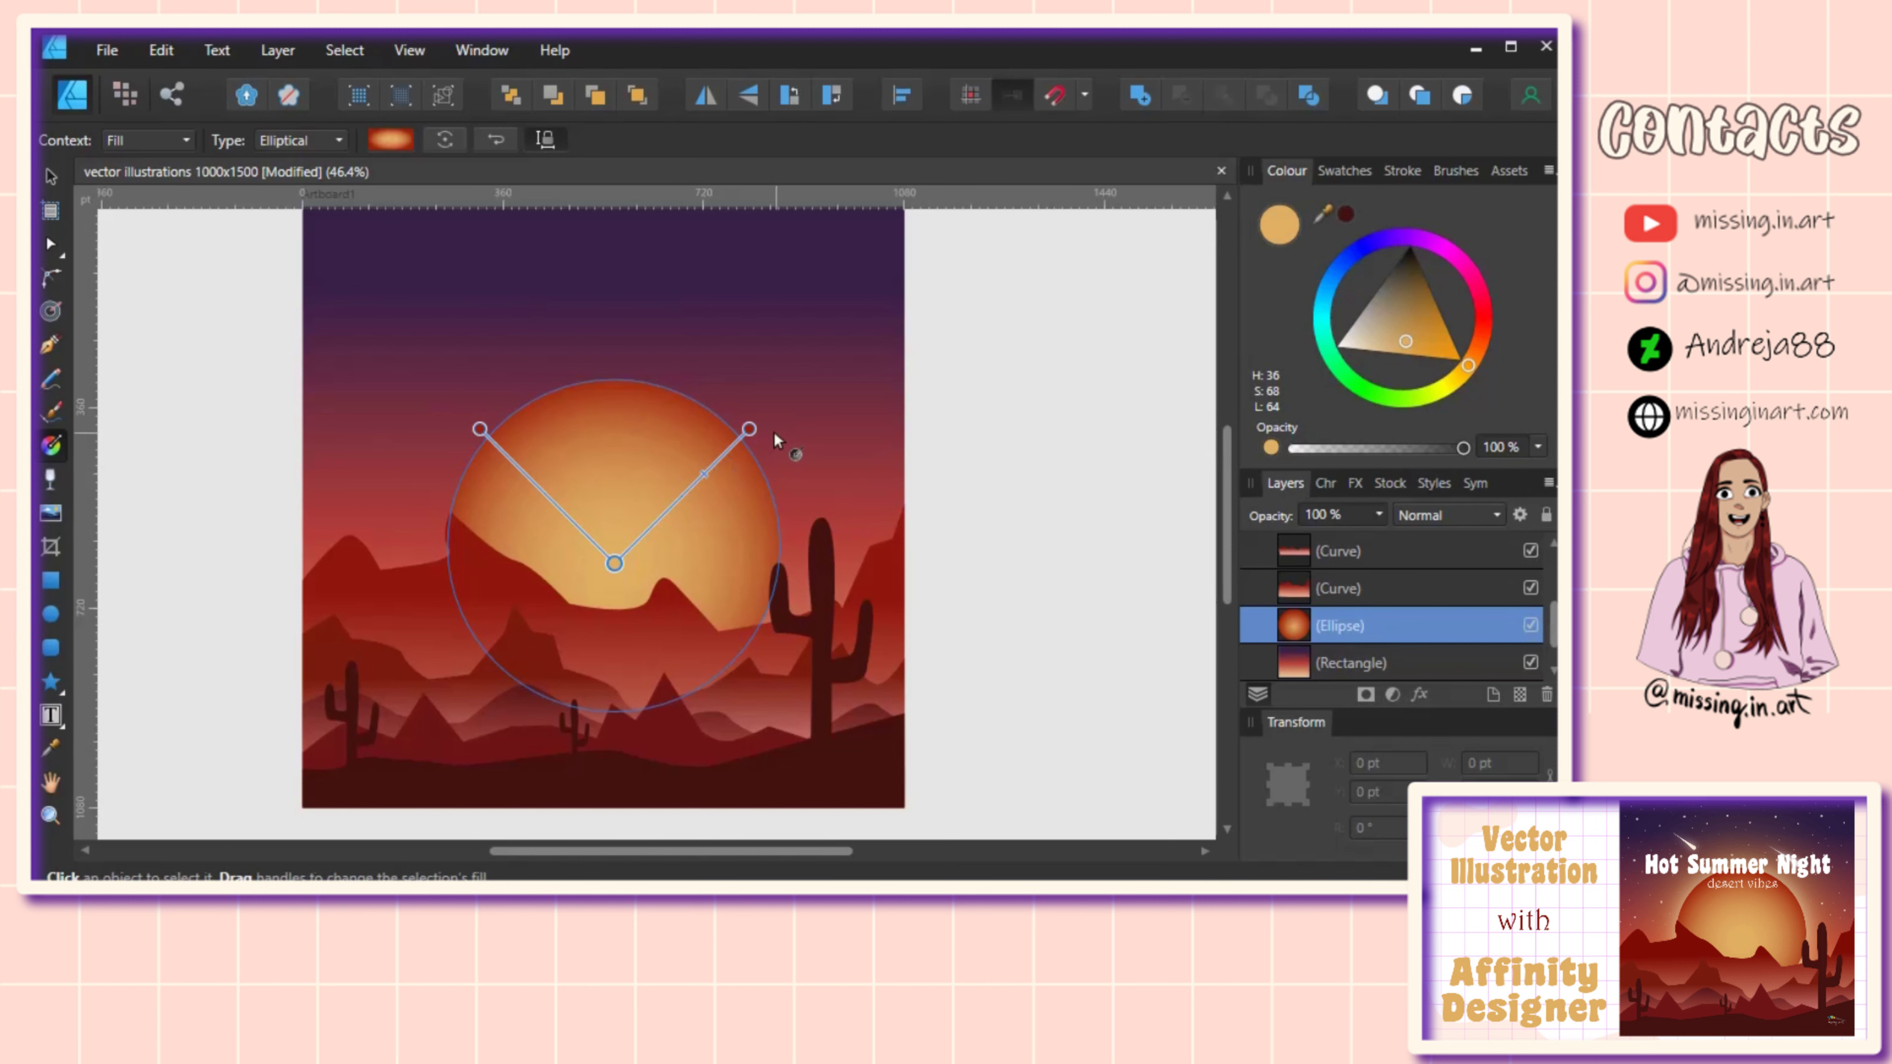
{"action": "left_click_drag", "start_coordinate": [748, 429], "coordinate": [748, 435]}
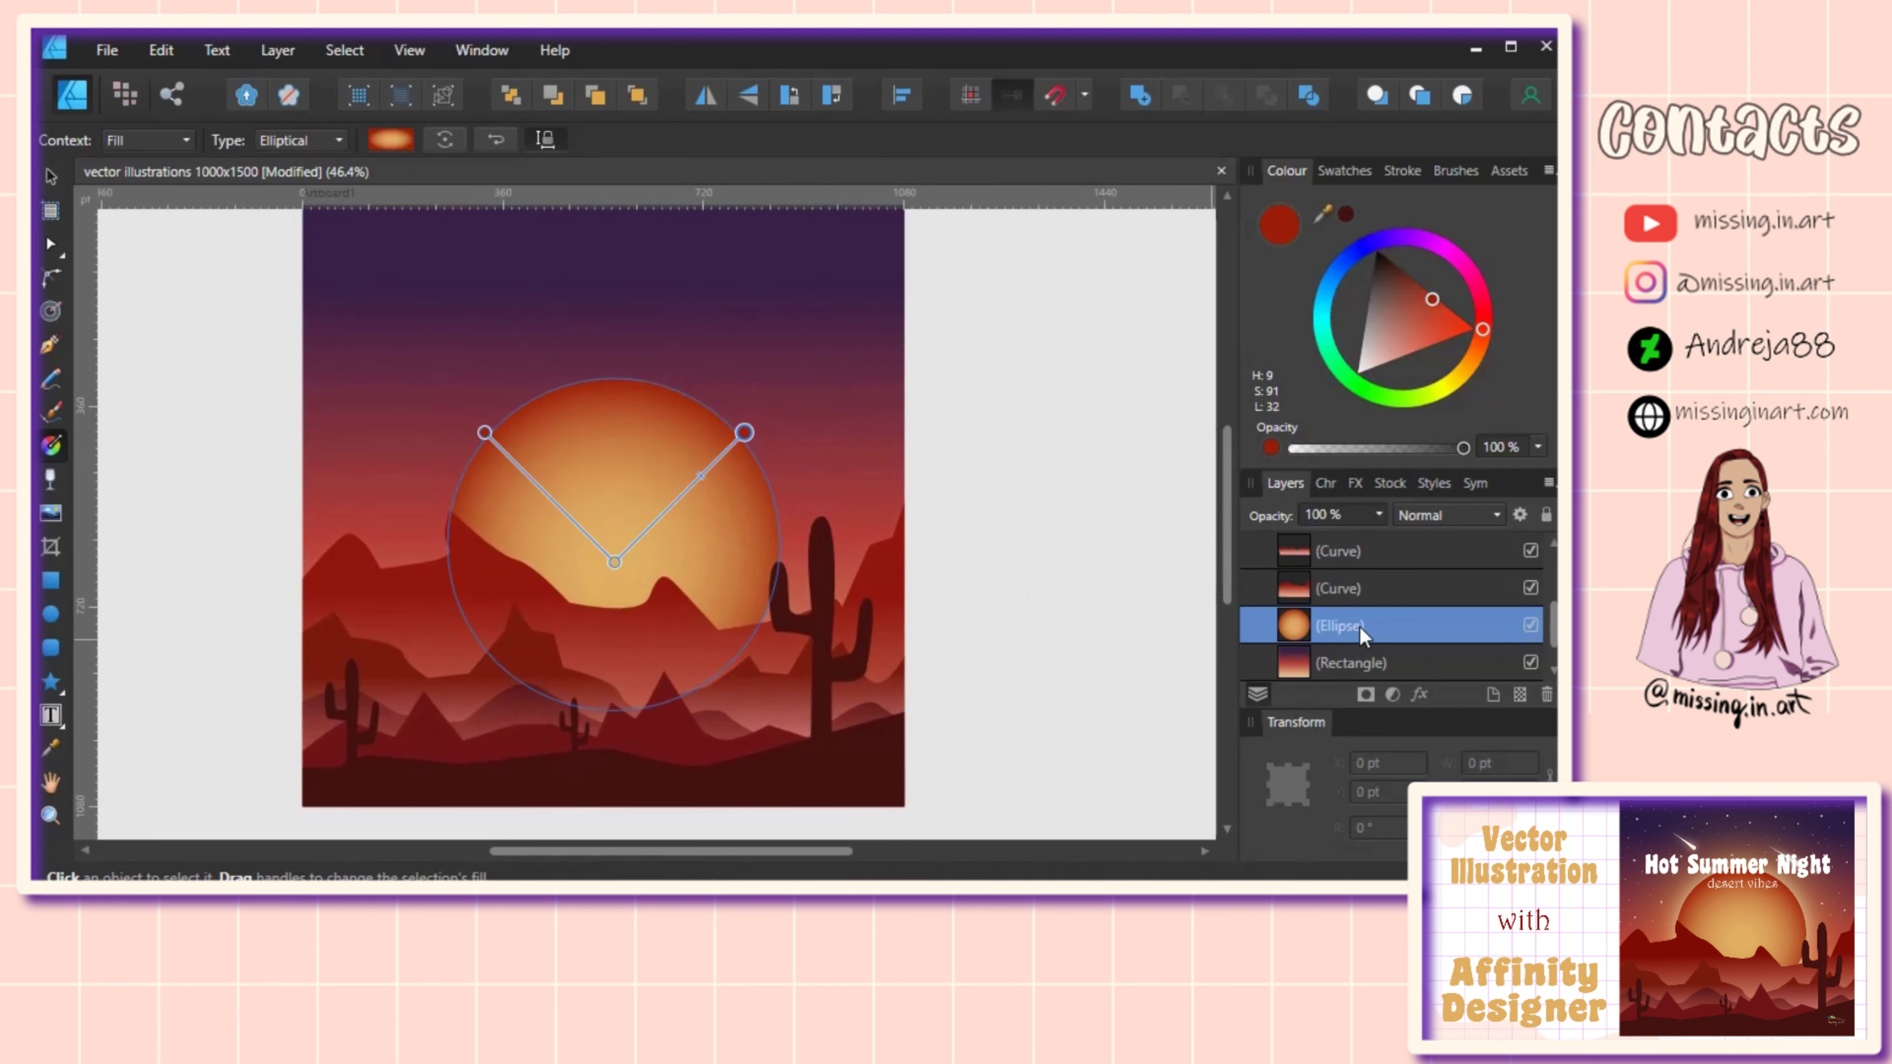
Step: Duplicate the sun as a solid orange copy with a 200 px Gaussian Blur
{"action": "key", "text": "ctrl+j"}
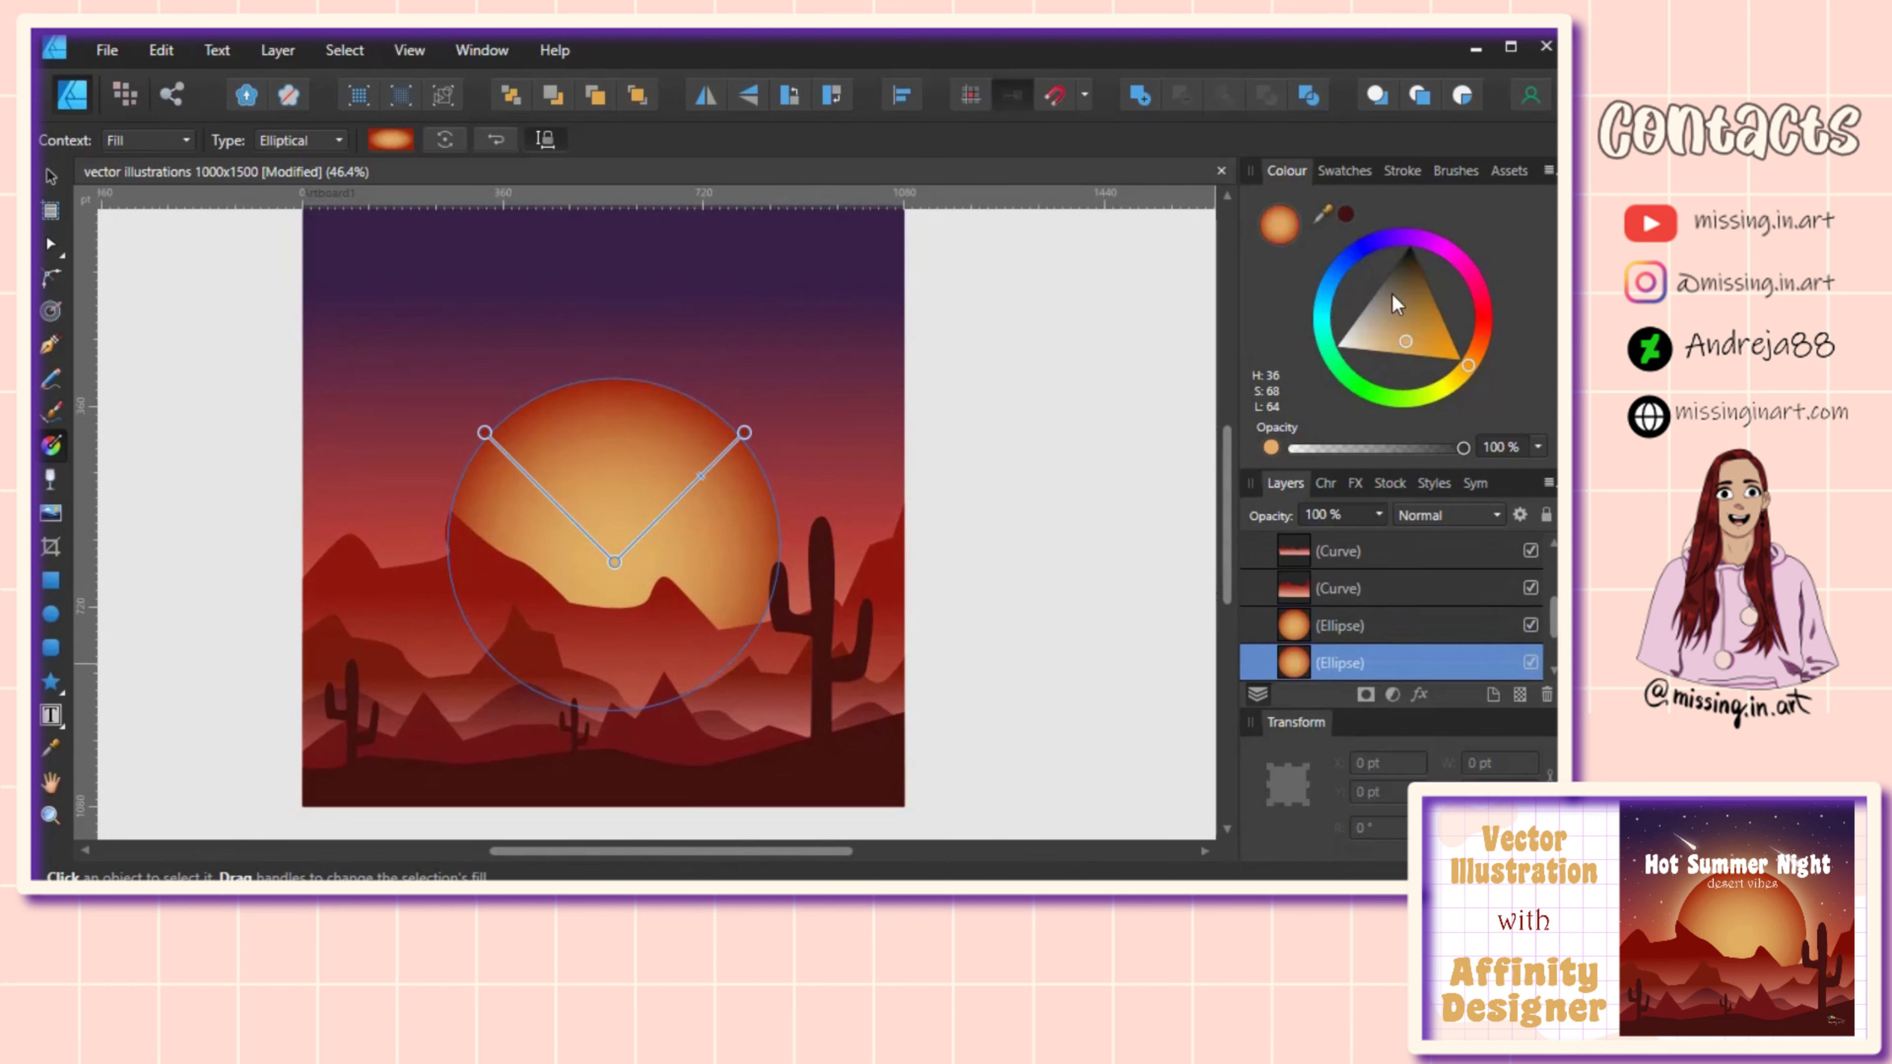
{"action": "left_click_drag", "start_coordinate": [1359, 347], "coordinate": [1323, 383]}
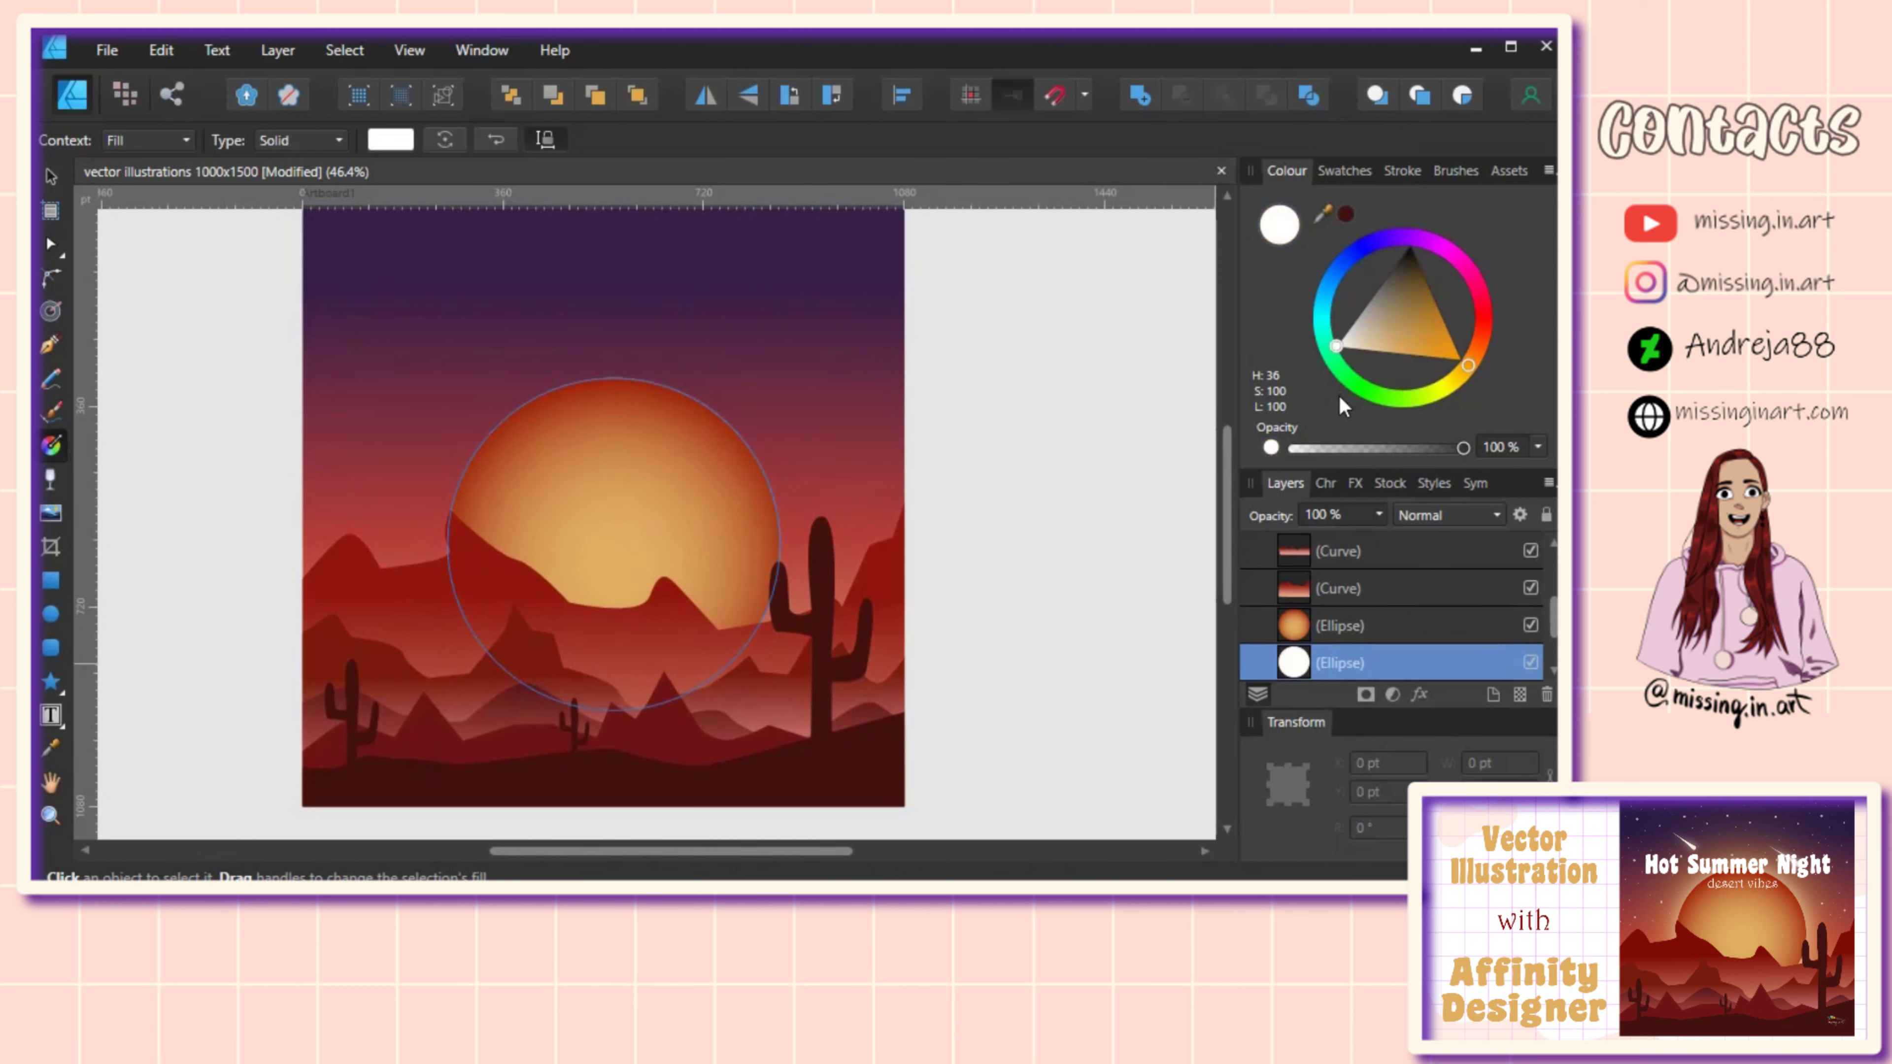
{"action": "left_click", "coordinate": [1355, 483]}
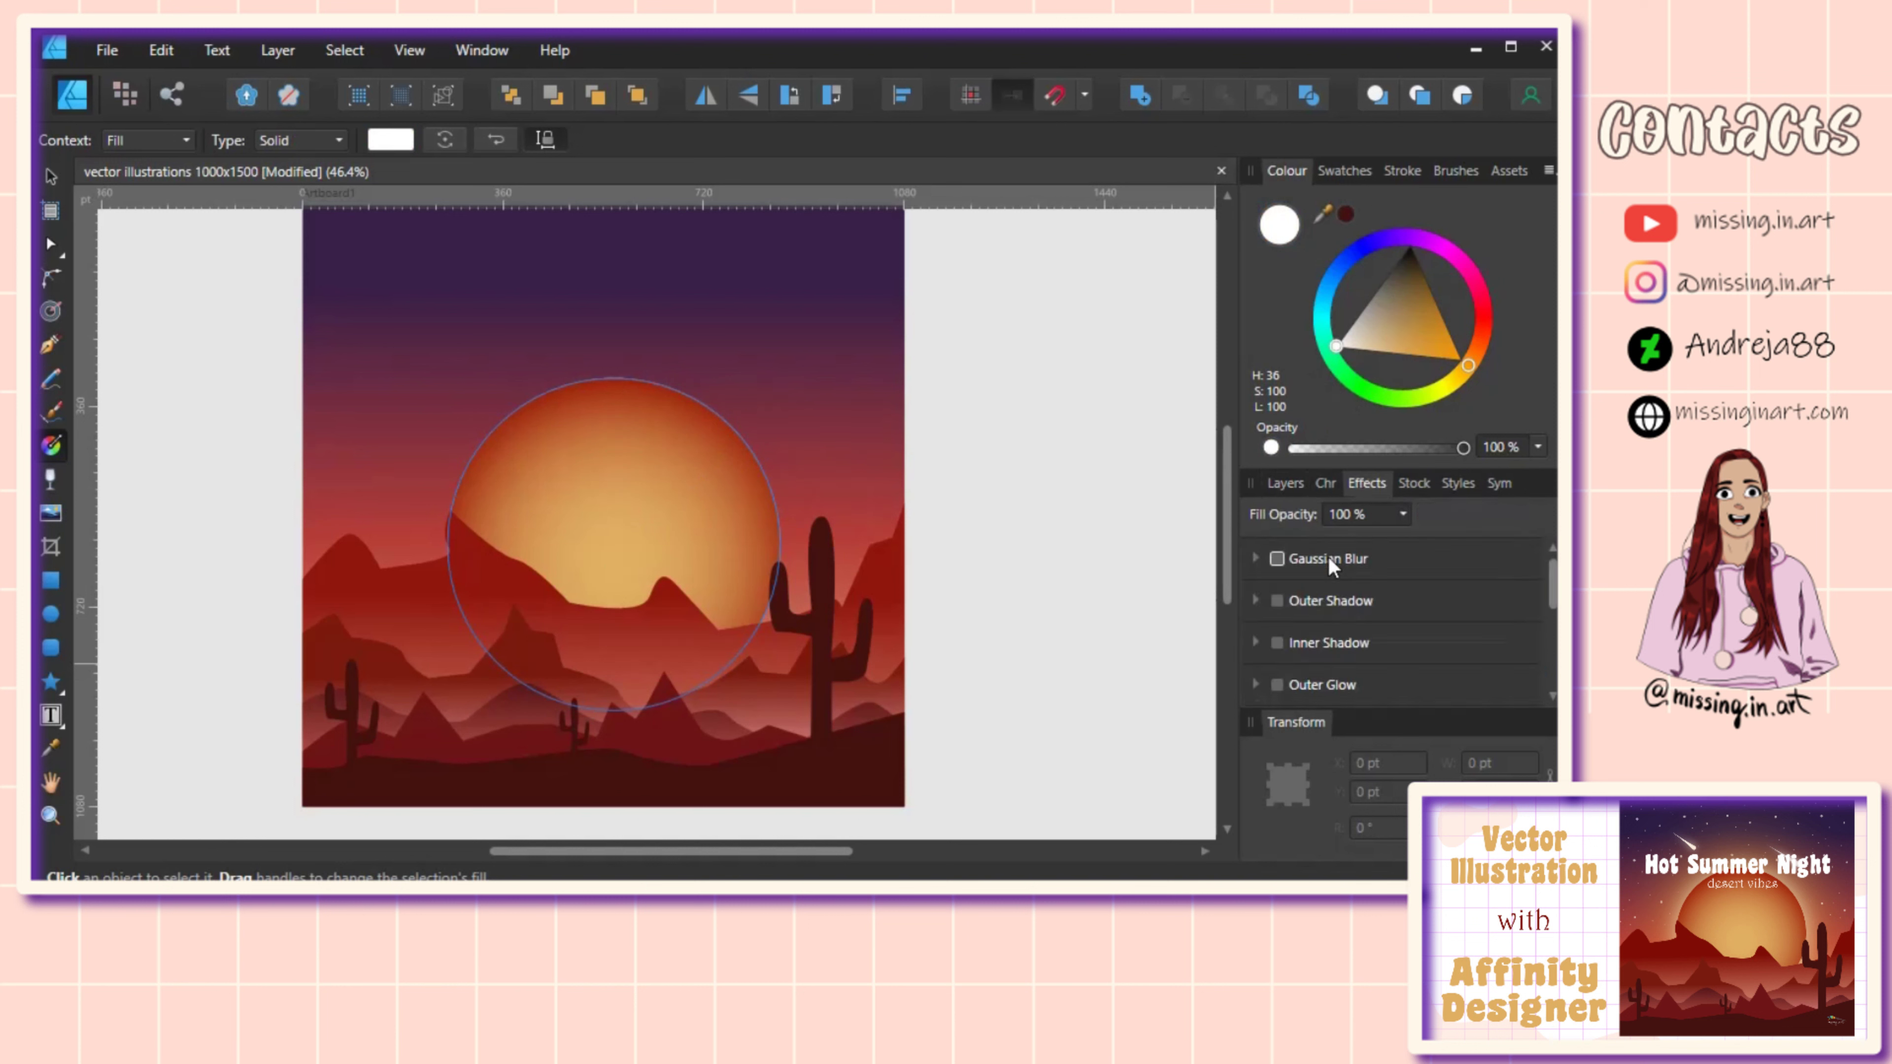
{"action": "left_click", "coordinate": [1276, 558]}
{"action": "left_click_drag", "start_coordinate": [1322, 613], "coordinate": [1438, 613]}
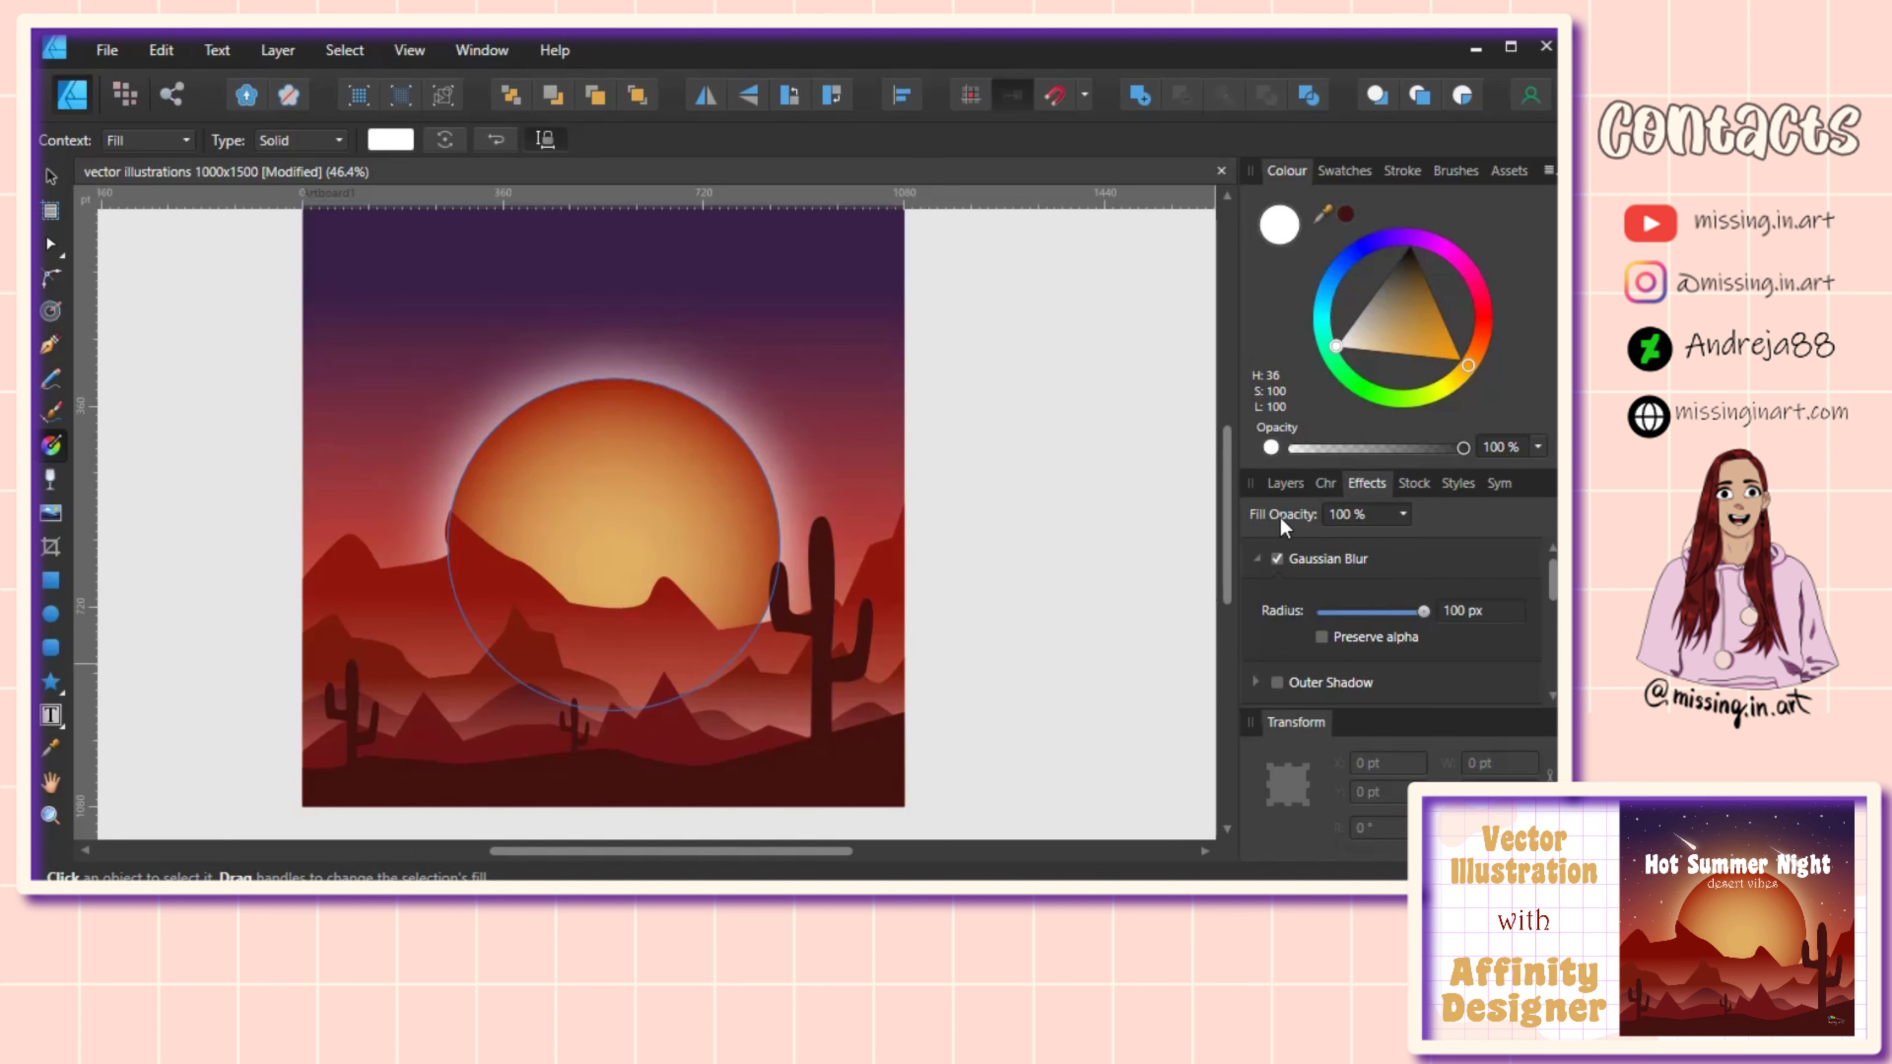
{"action": "left_click", "coordinate": [1282, 484]}
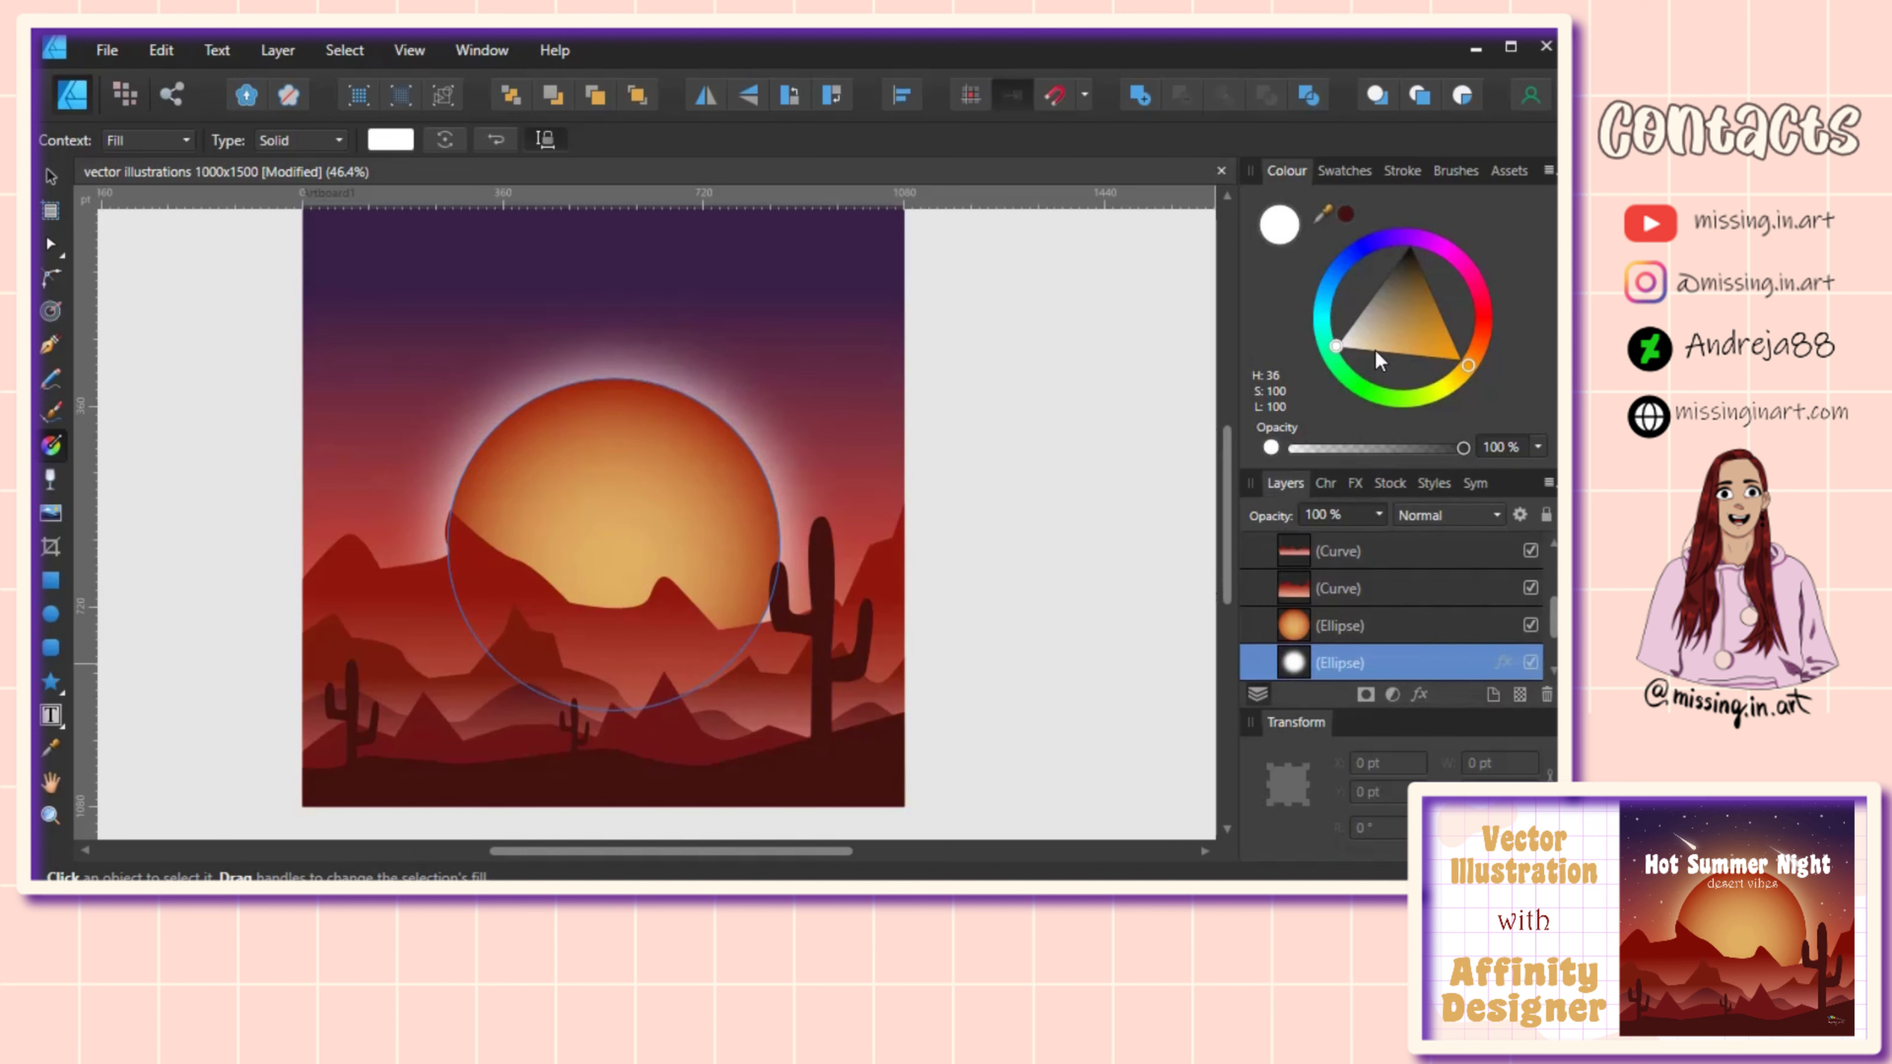
{"action": "mouse_move", "coordinate": [1374, 349]}
{"action": "left_mouse_down"}
{"action": "mouse_move", "coordinate": [1462, 376]}
{"action": "mouse_move", "coordinate": [1480, 356]}
{"action": "mouse_move", "coordinate": [1426, 347]}
{"action": "left_mouse_up"}
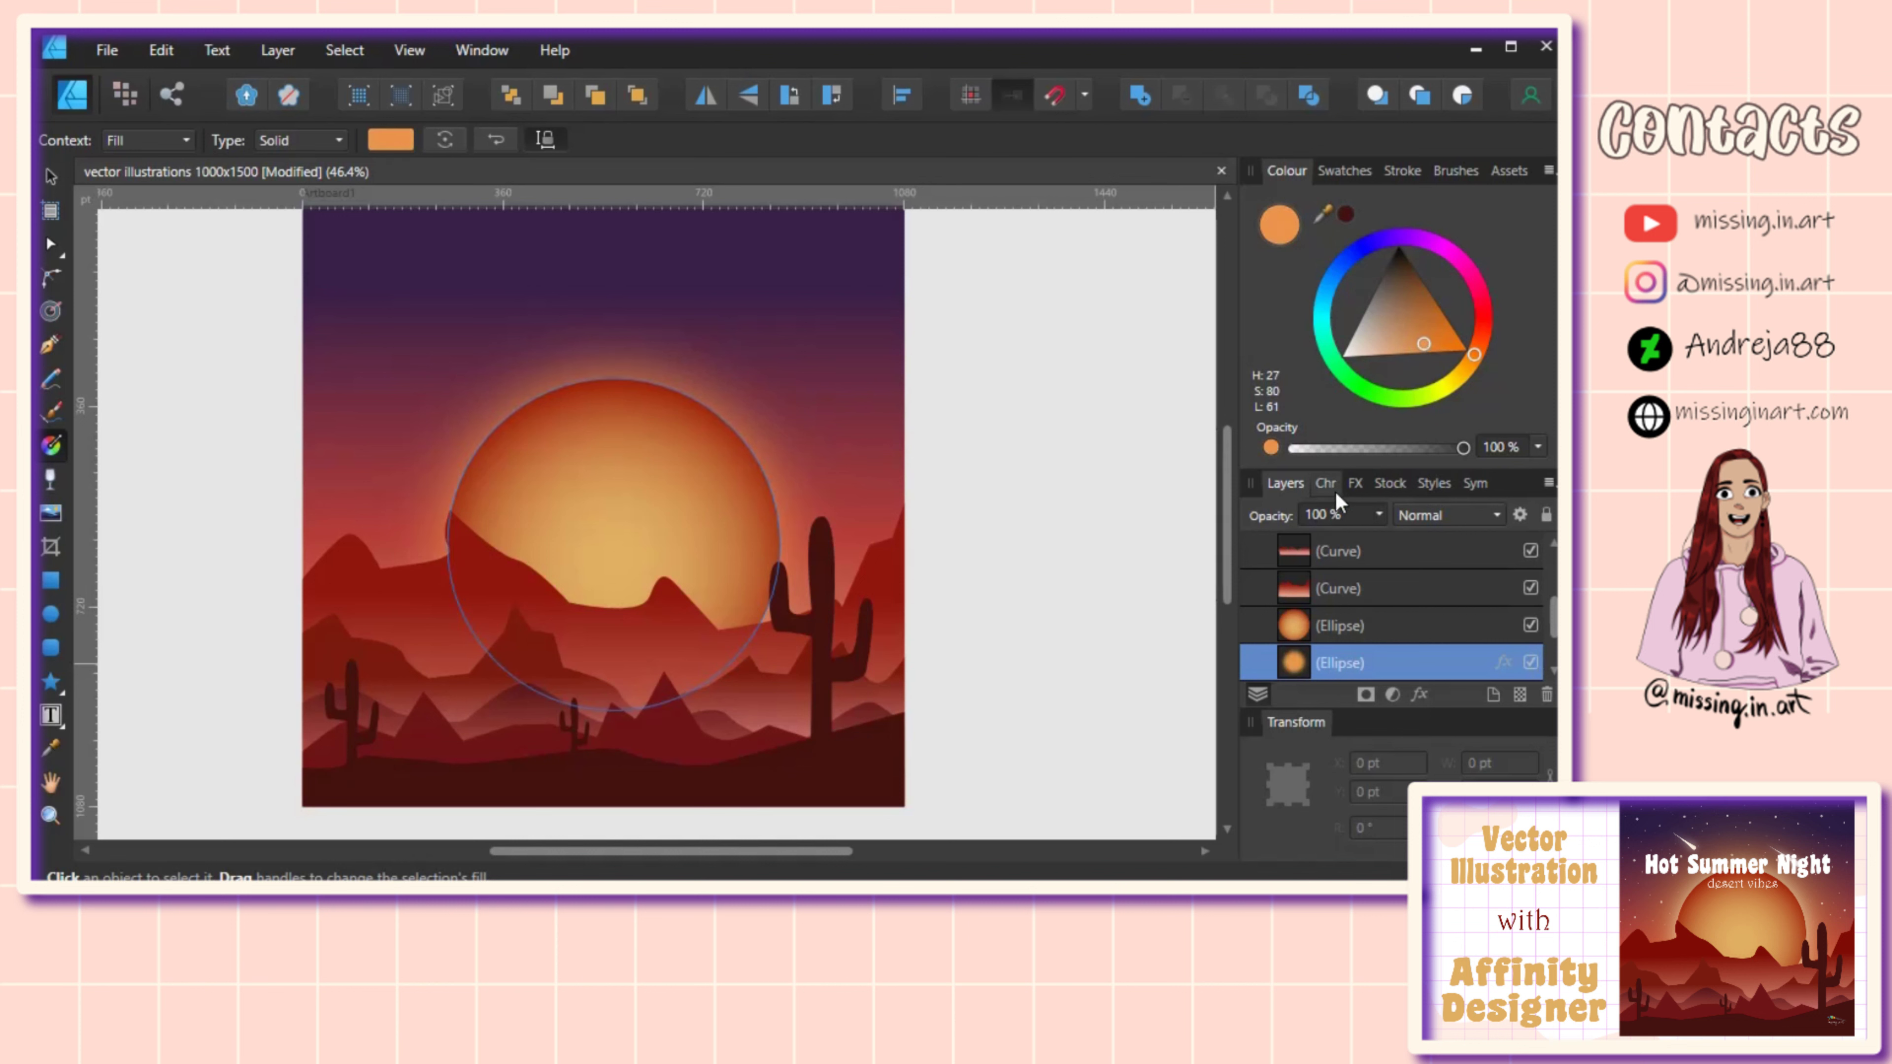
{"action": "left_click", "coordinate": [1353, 484]}
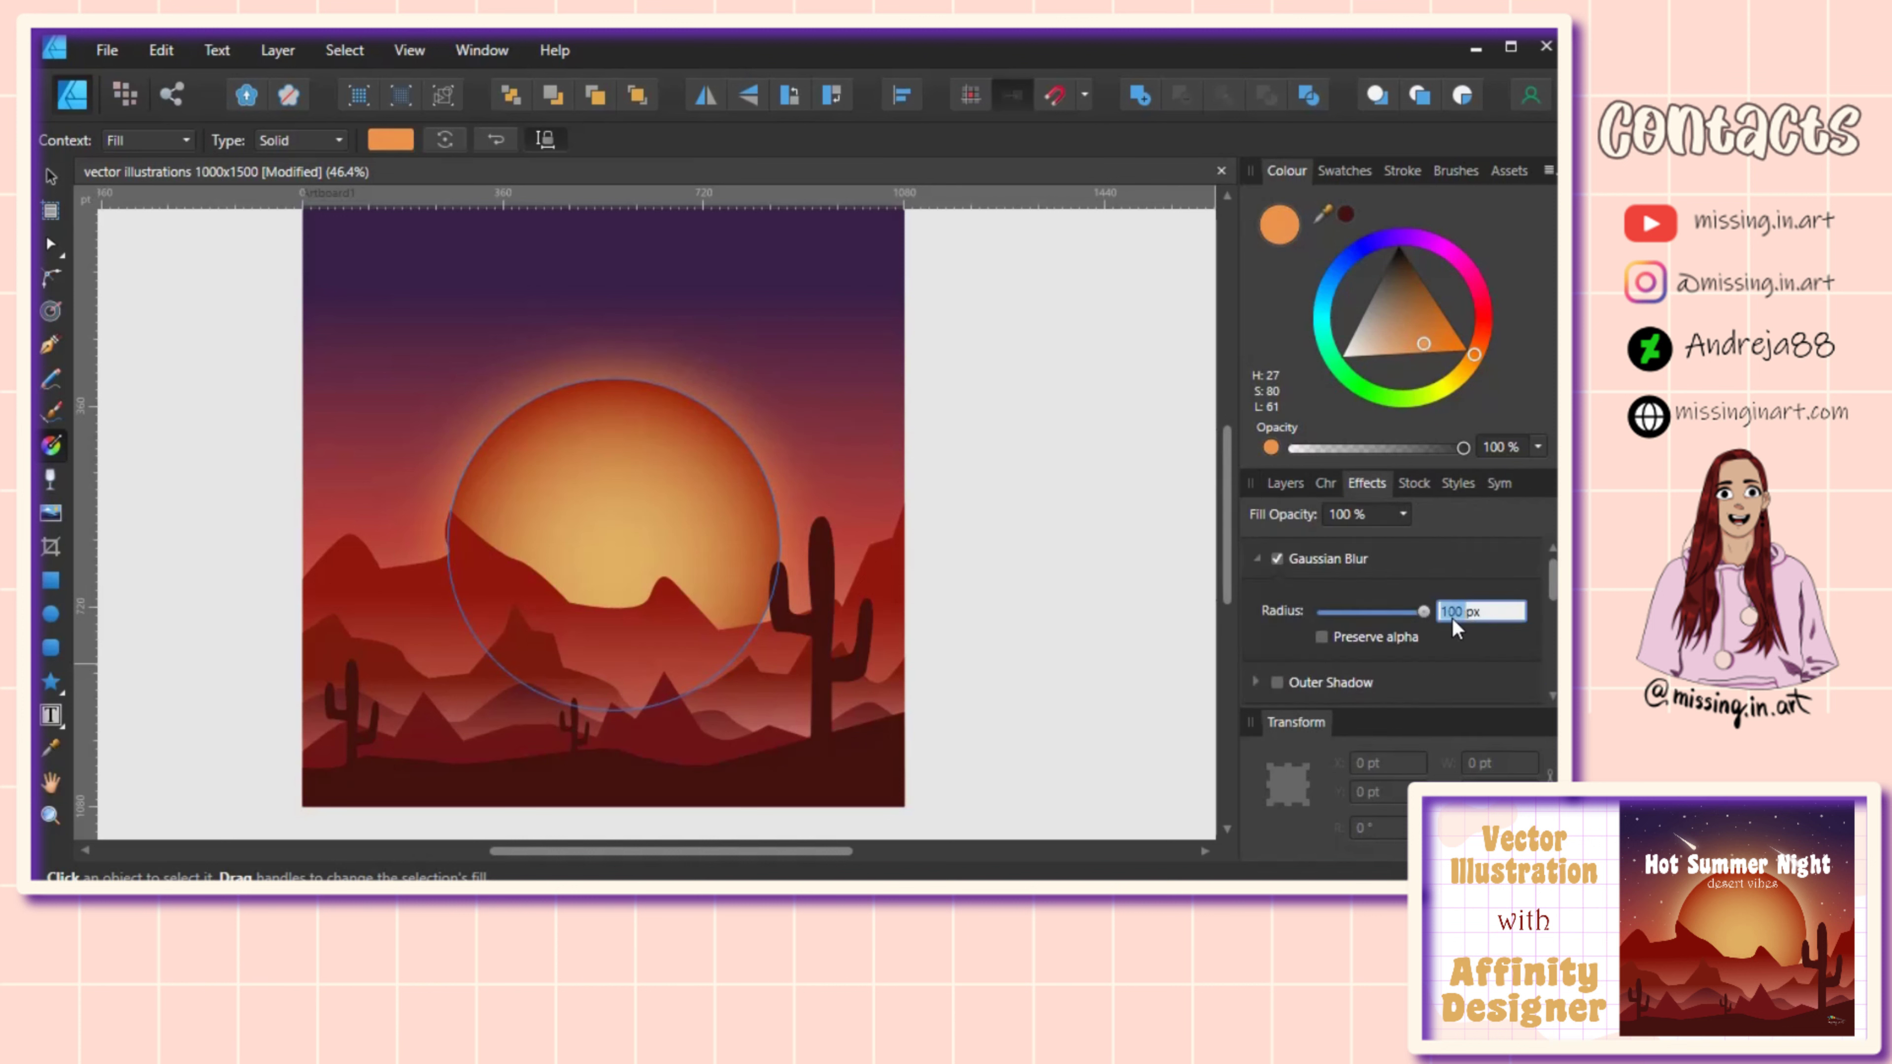
{"action": "type", "text": "2"}
{"action": "key", "text": "Return"}
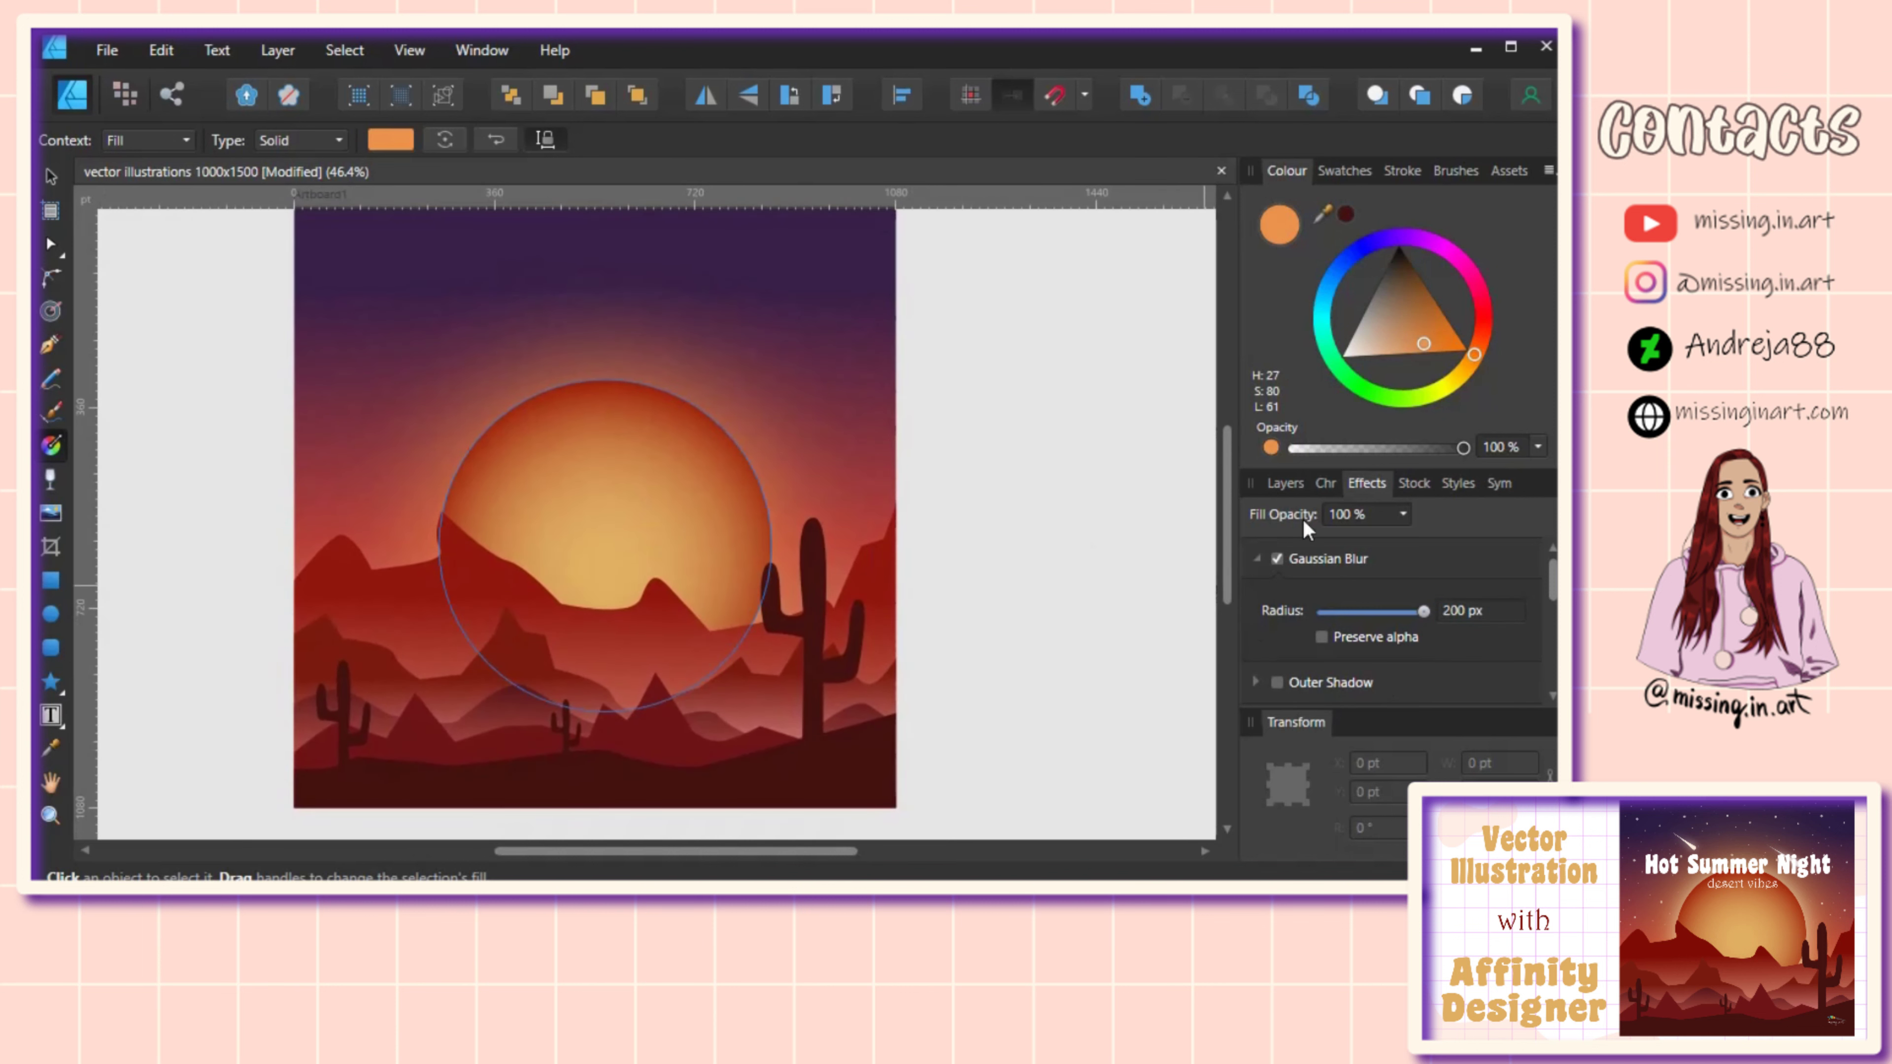
{"action": "left_click", "coordinate": [1284, 485]}
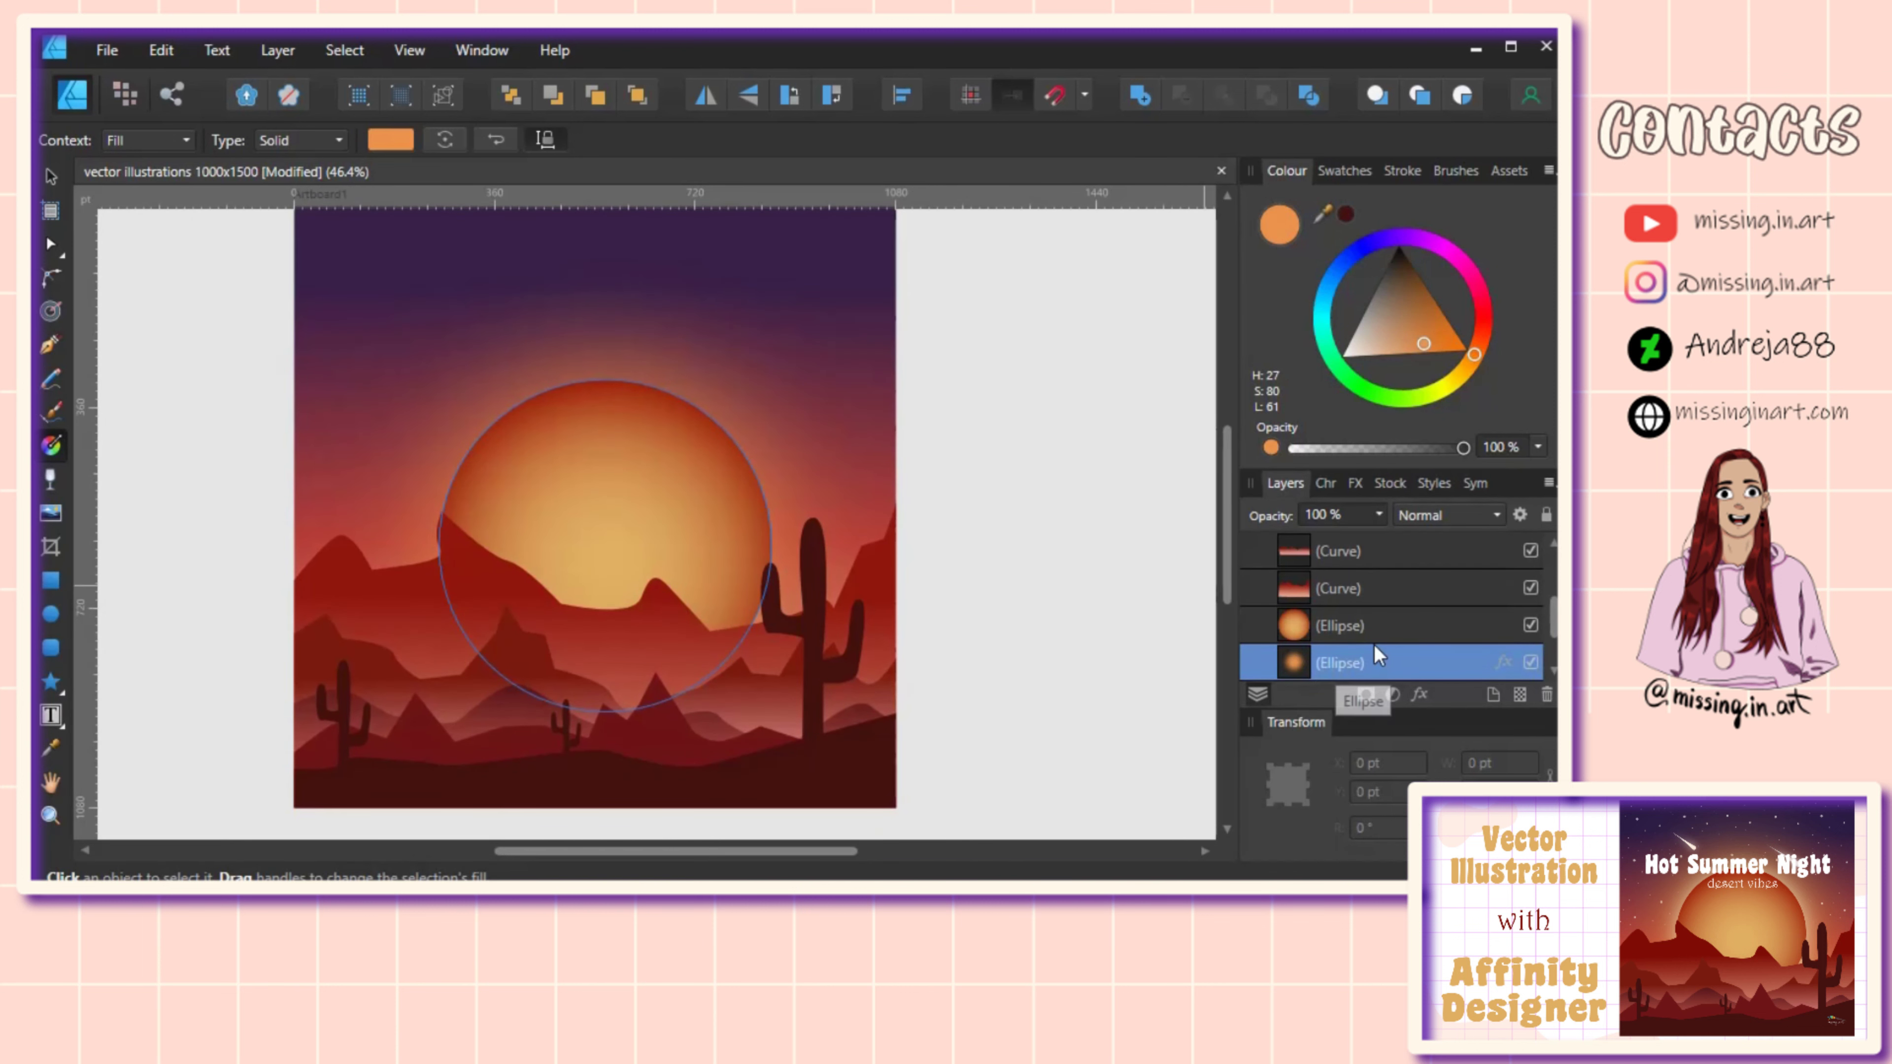
Step: Duplicate the glow, recolour the copy yellow and set its blur radius to 100 px
{"action": "key", "text": "ctrl+j"}
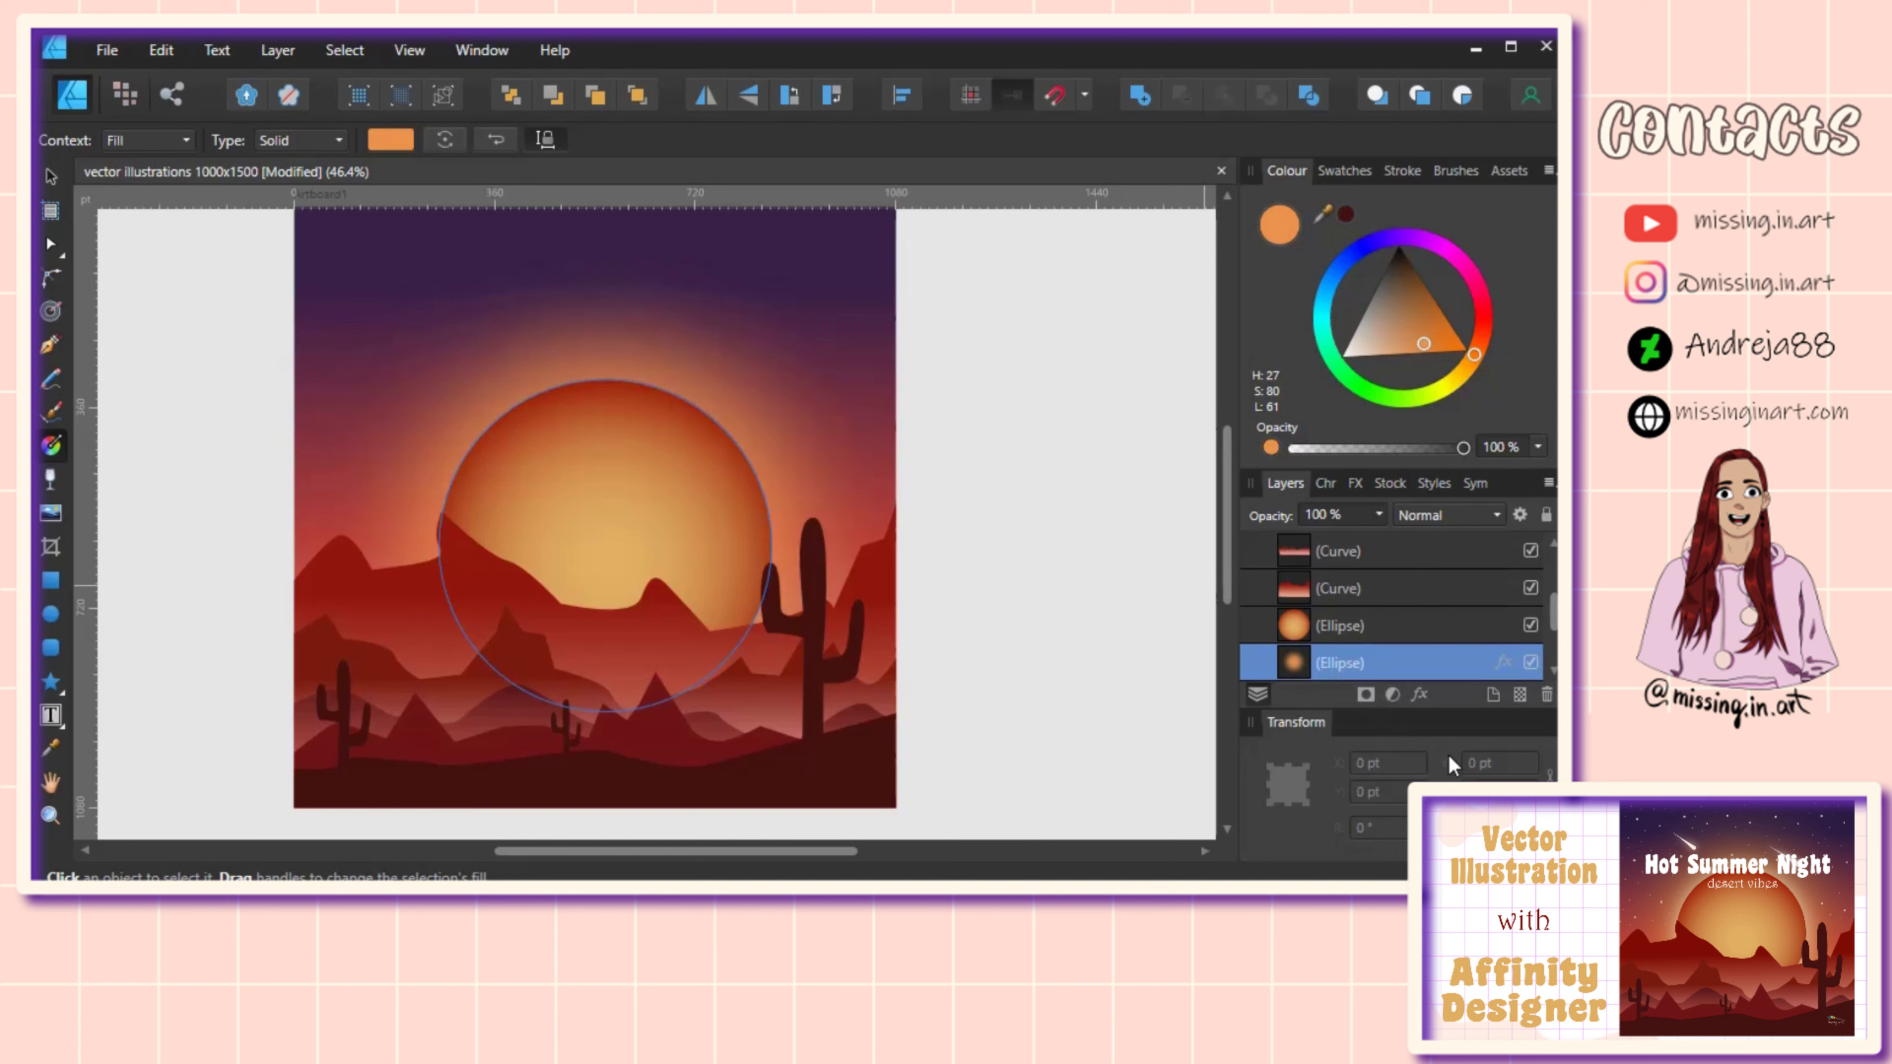
{"action": "scroll", "coordinate": [1363, 632], "scroll_direction": "down", "scroll_amount": 2}
{"action": "left_click", "coordinate": [1358, 624]}
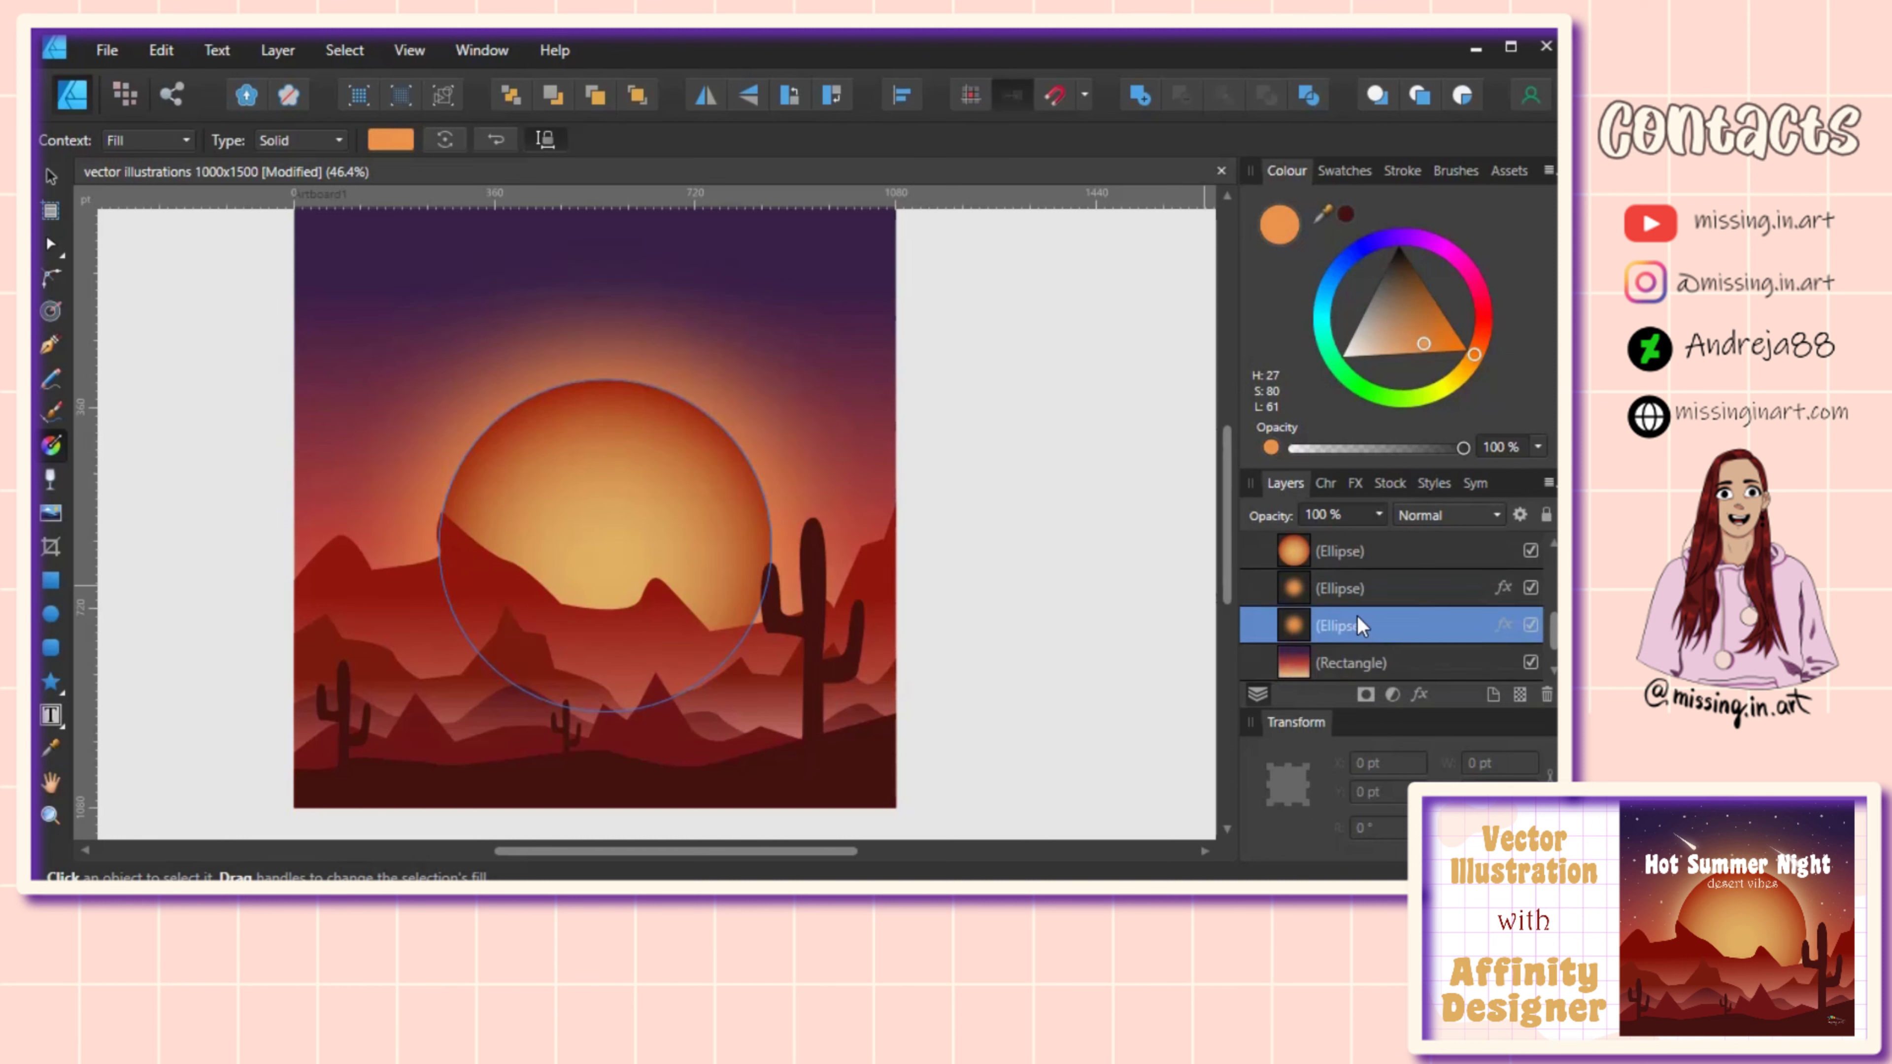
{"action": "left_click", "coordinate": [1355, 589]}
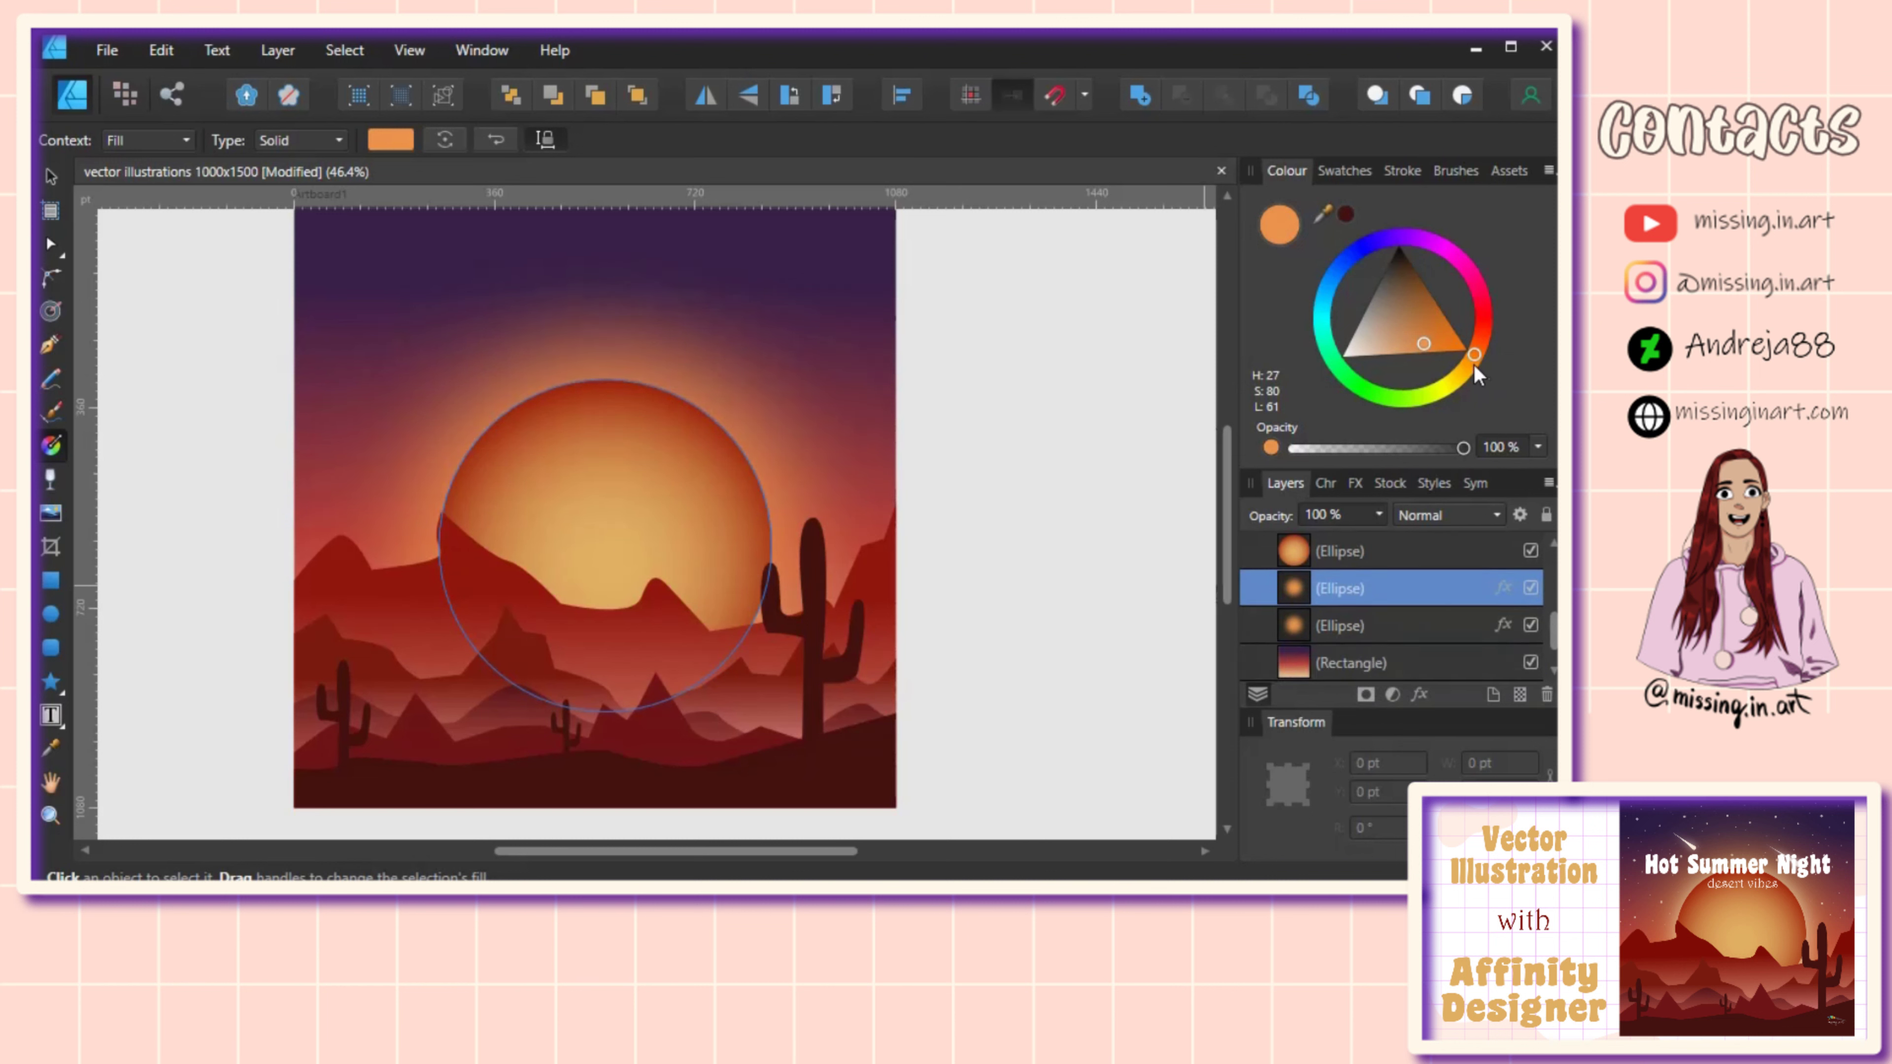
{"action": "left_click_drag", "start_coordinate": [1474, 367], "coordinate": [1380, 345]}
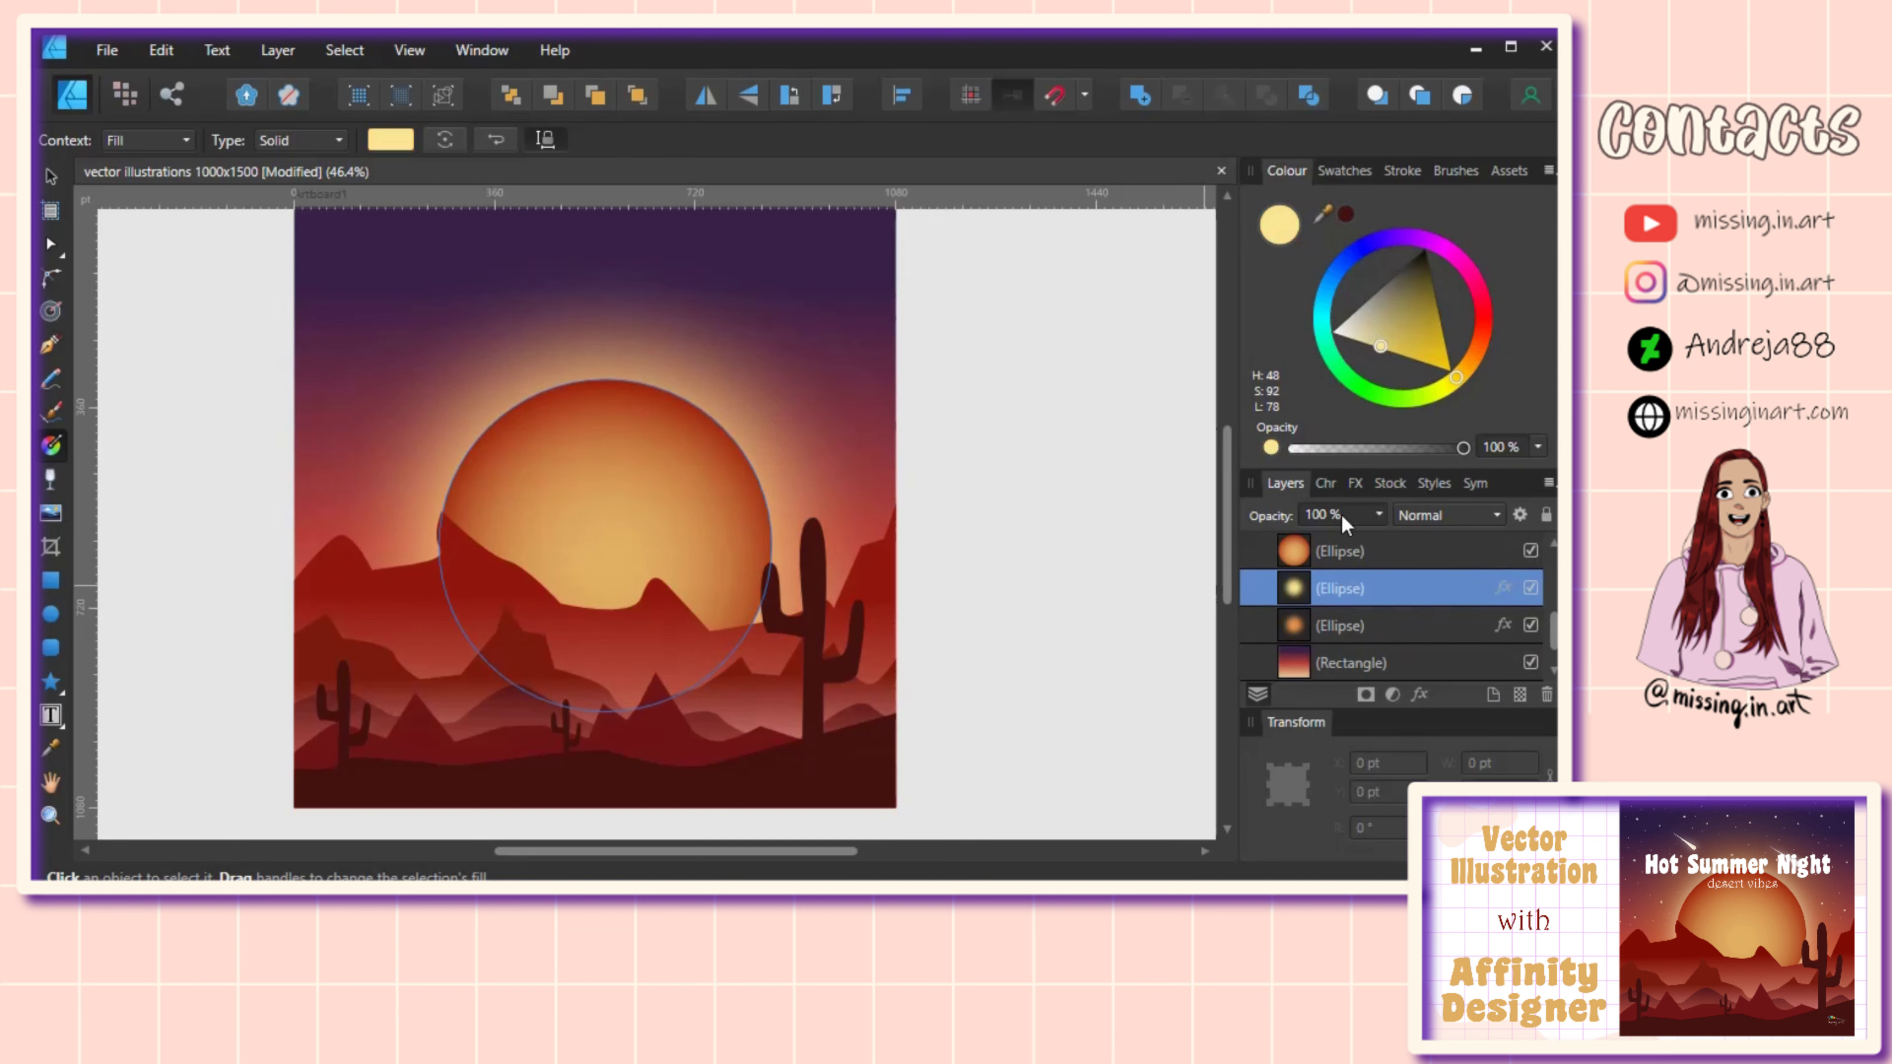
{"action": "left_click", "coordinate": [1356, 485]}
{"action": "left_click", "coordinate": [1454, 618]}
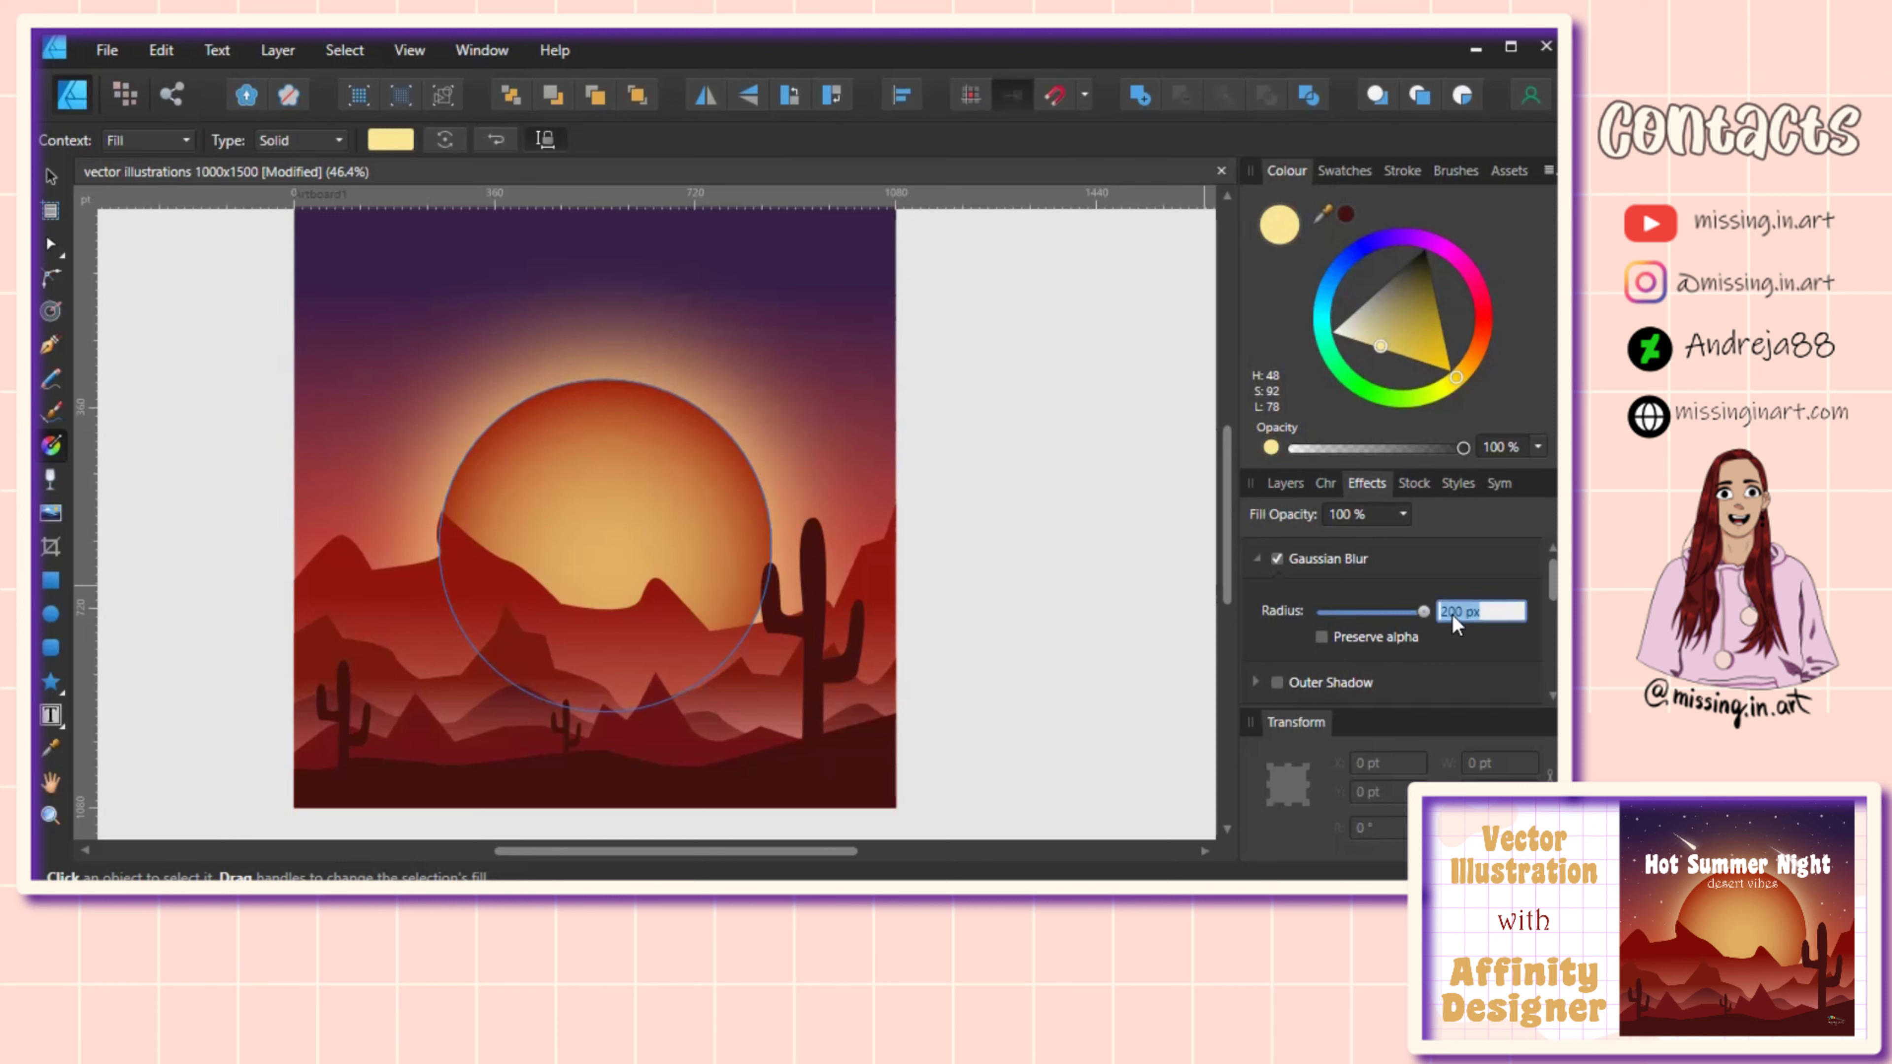
{"action": "type", "text": "00"}
{"action": "key", "text": "Return"}
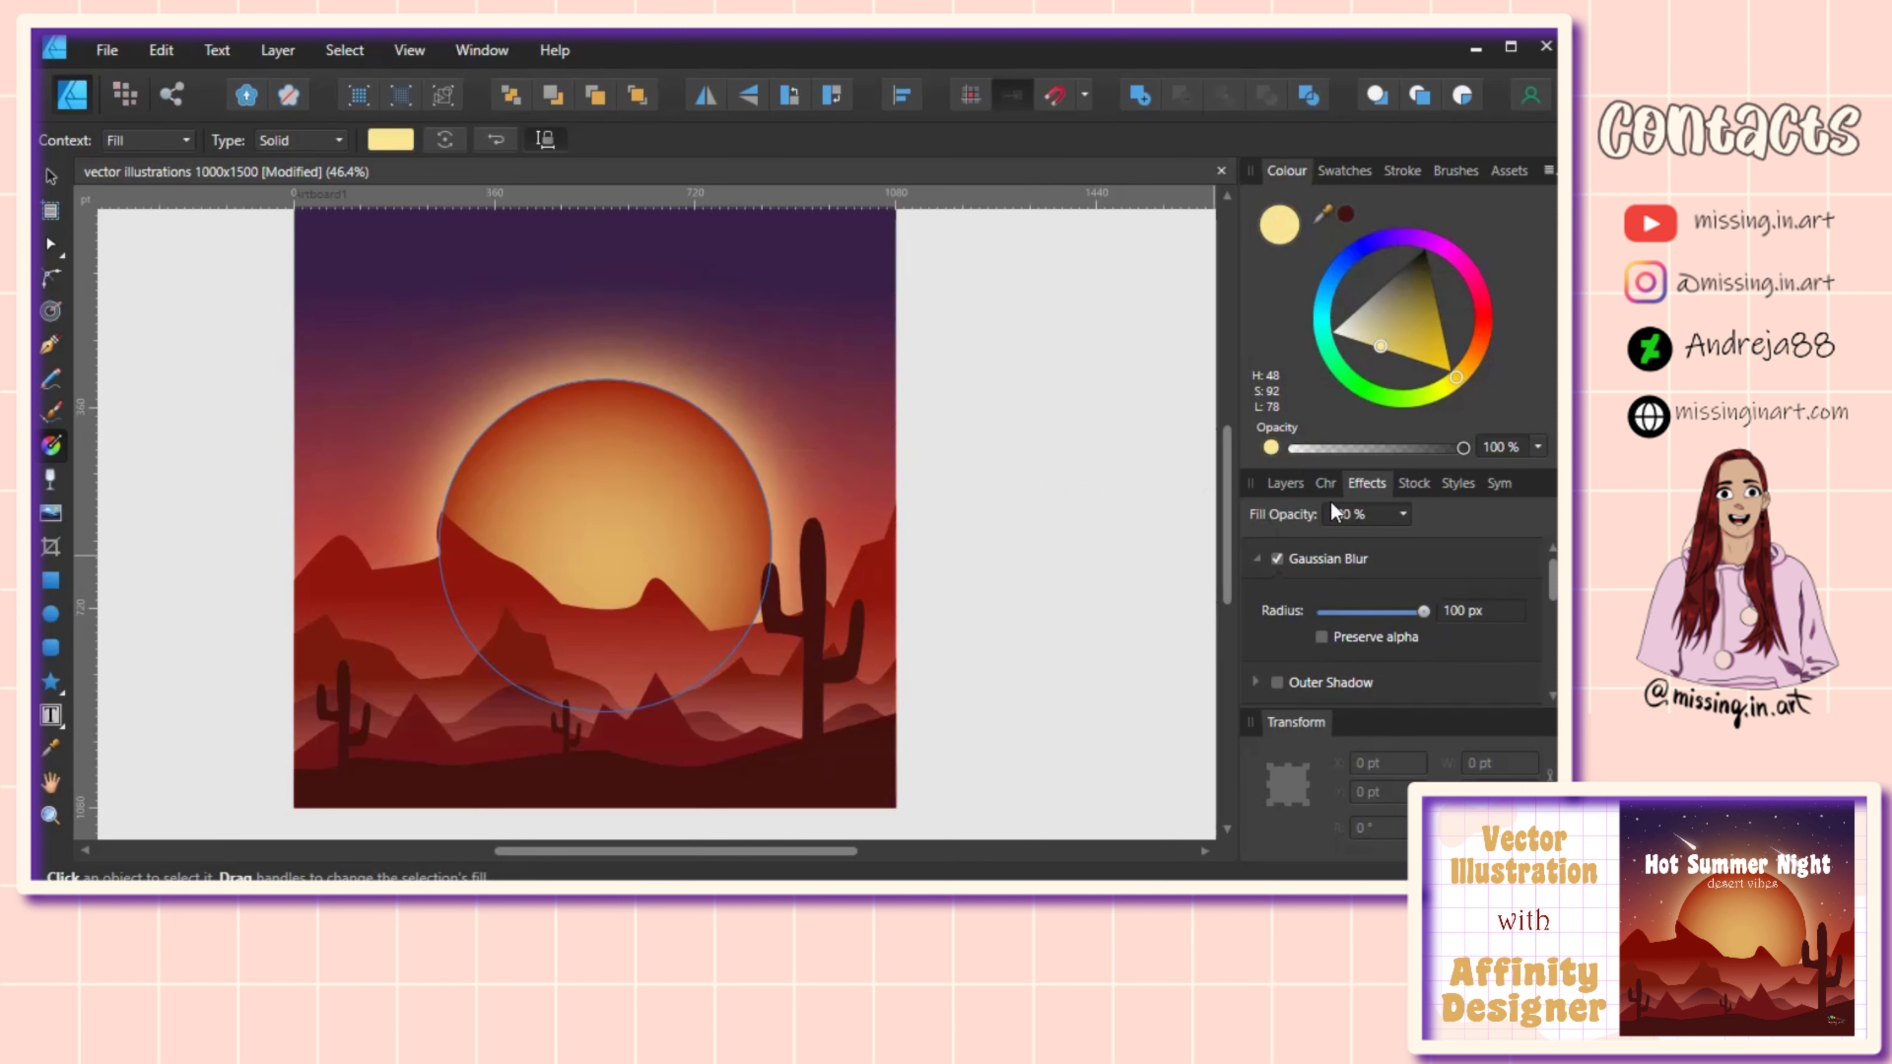
{"action": "left_click", "coordinate": [1286, 484]}
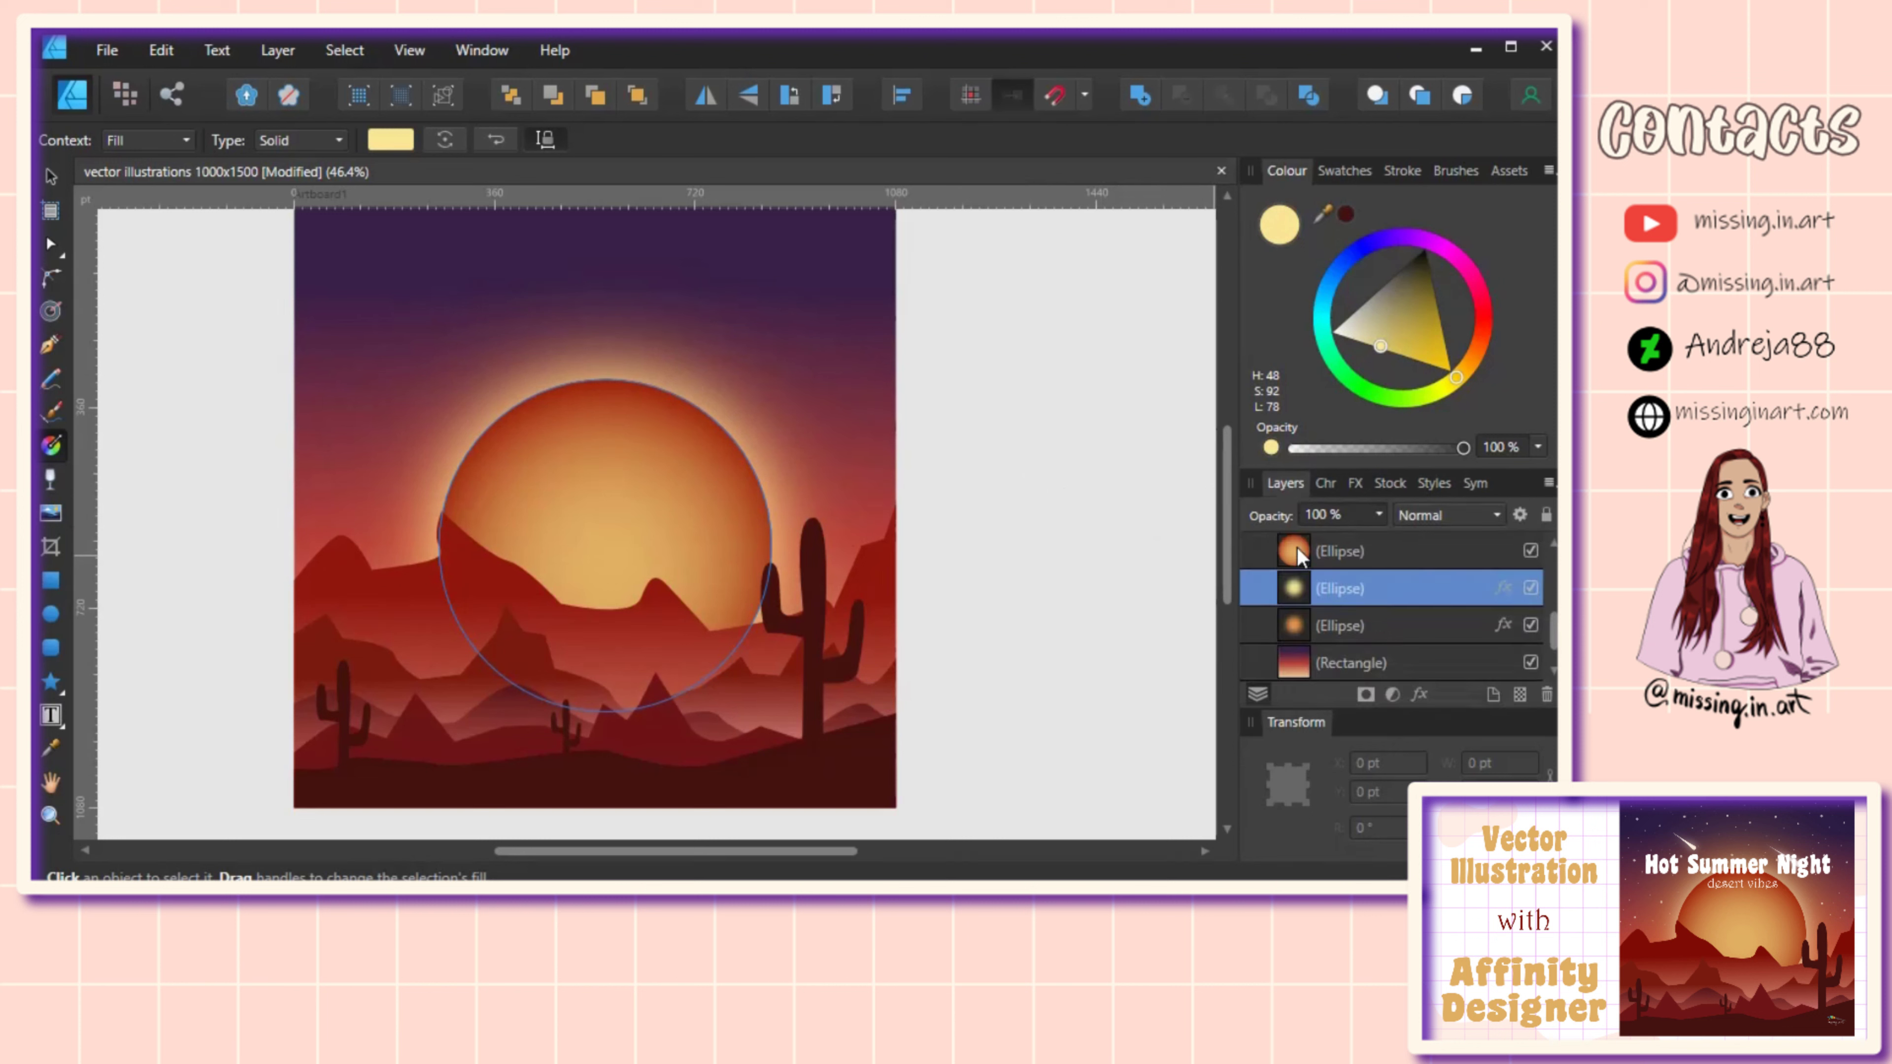
Step: Set the orange glow's blur radius to 300 px and slightly adjust its colour
{"action": "left_click", "coordinate": [1338, 618]}
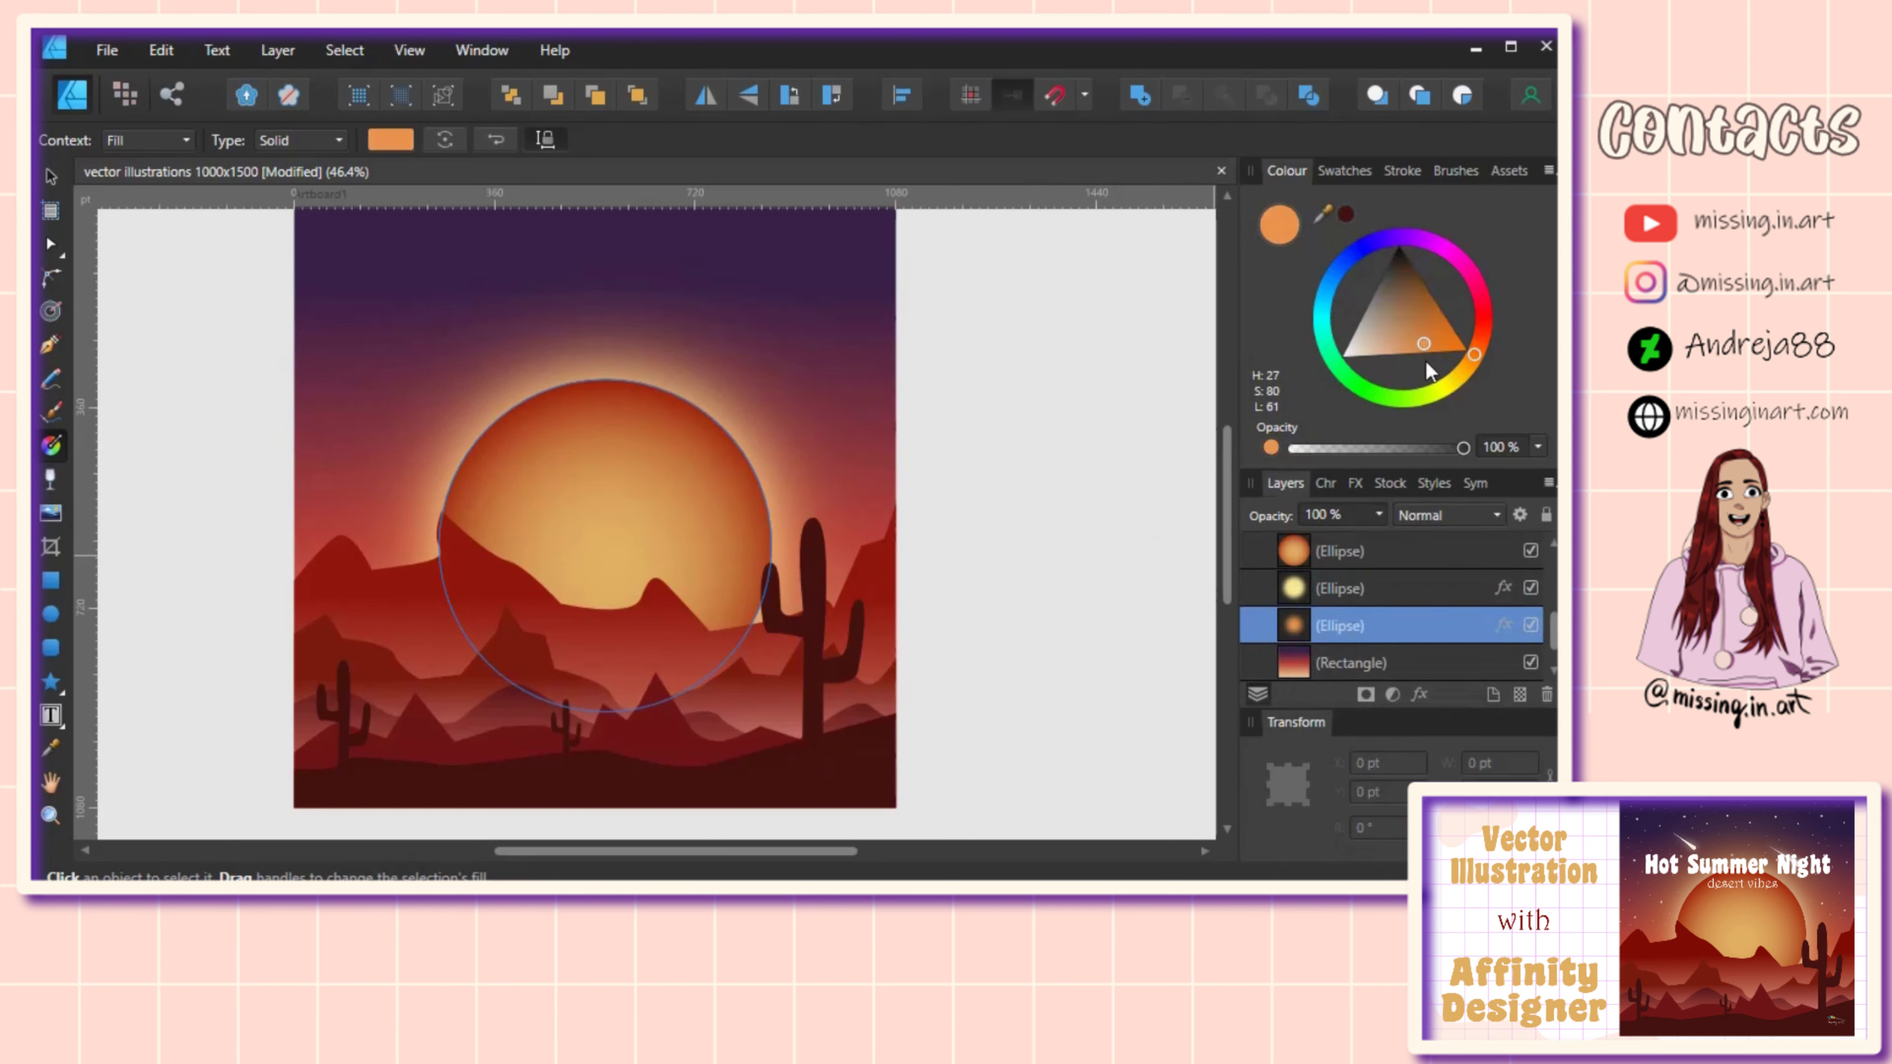
{"action": "left_click", "coordinate": [1355, 485]}
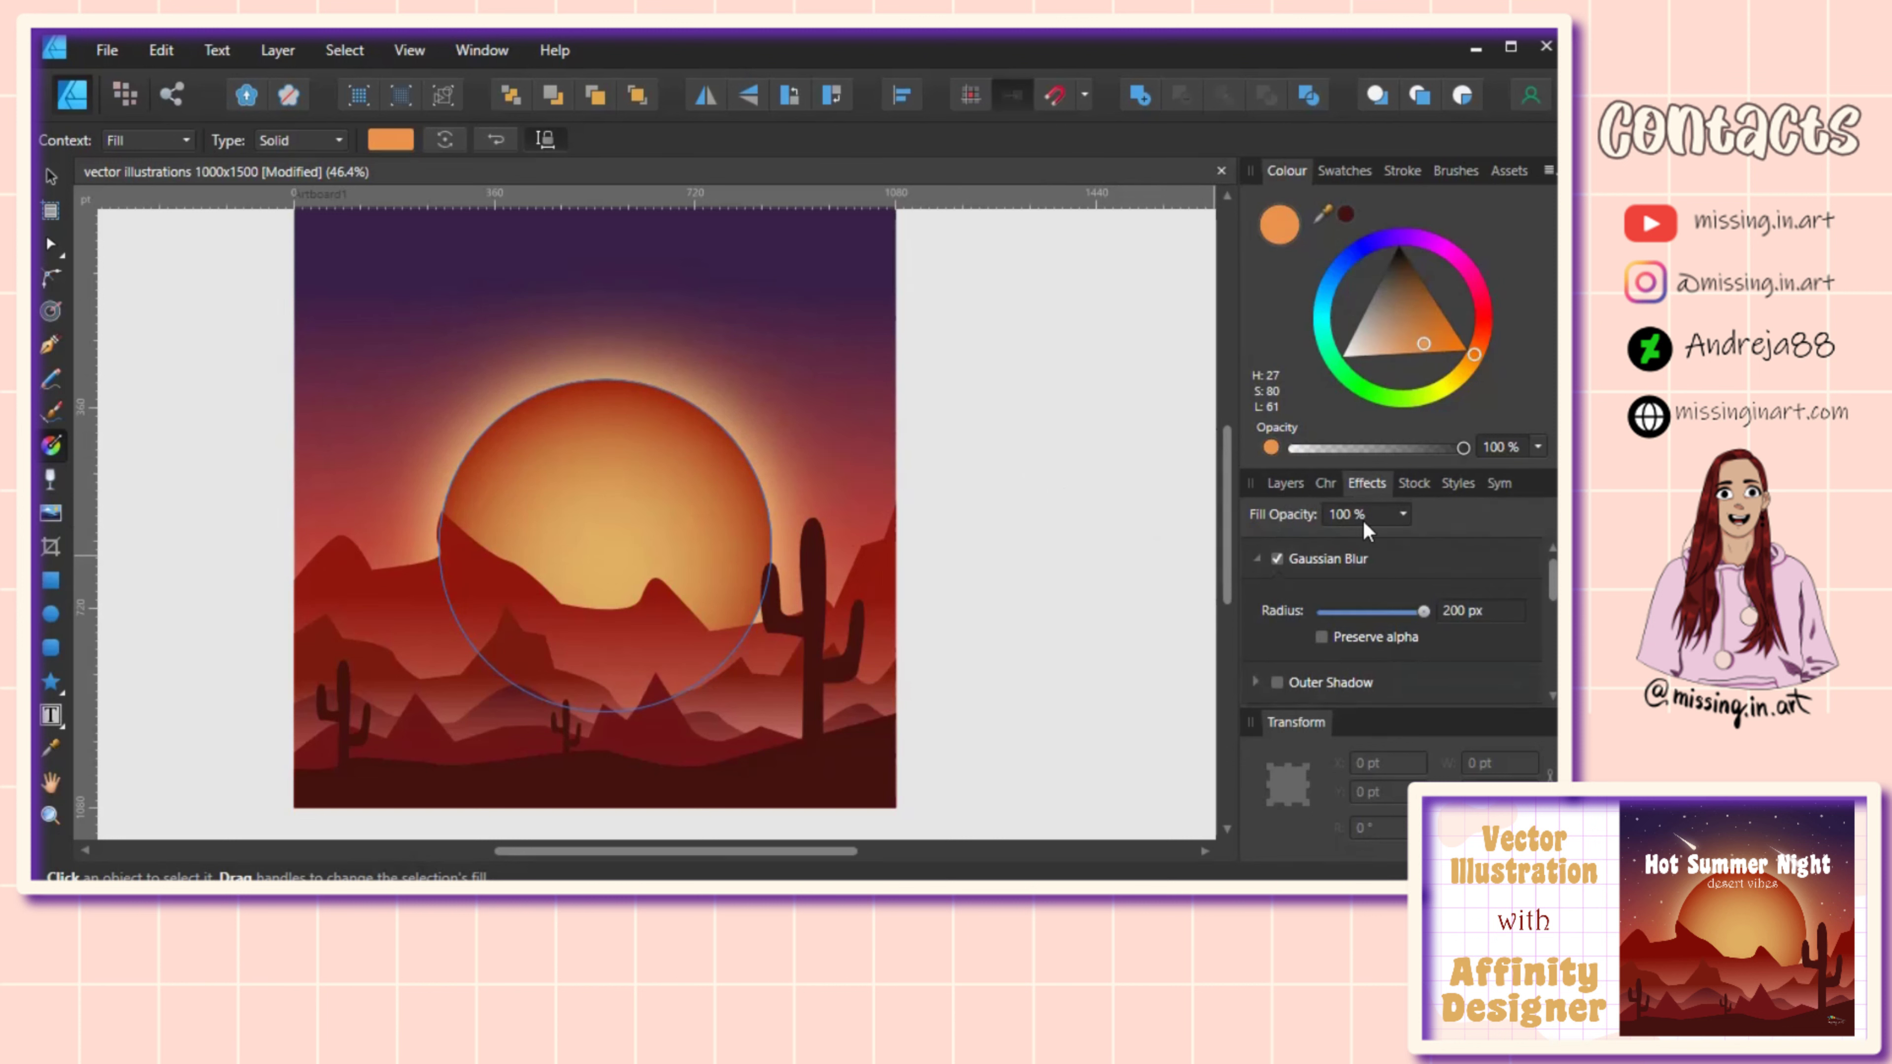
{"action": "left_click", "coordinate": [1456, 613]}
{"action": "type", "text": "300"}
{"action": "key", "text": "Return"}
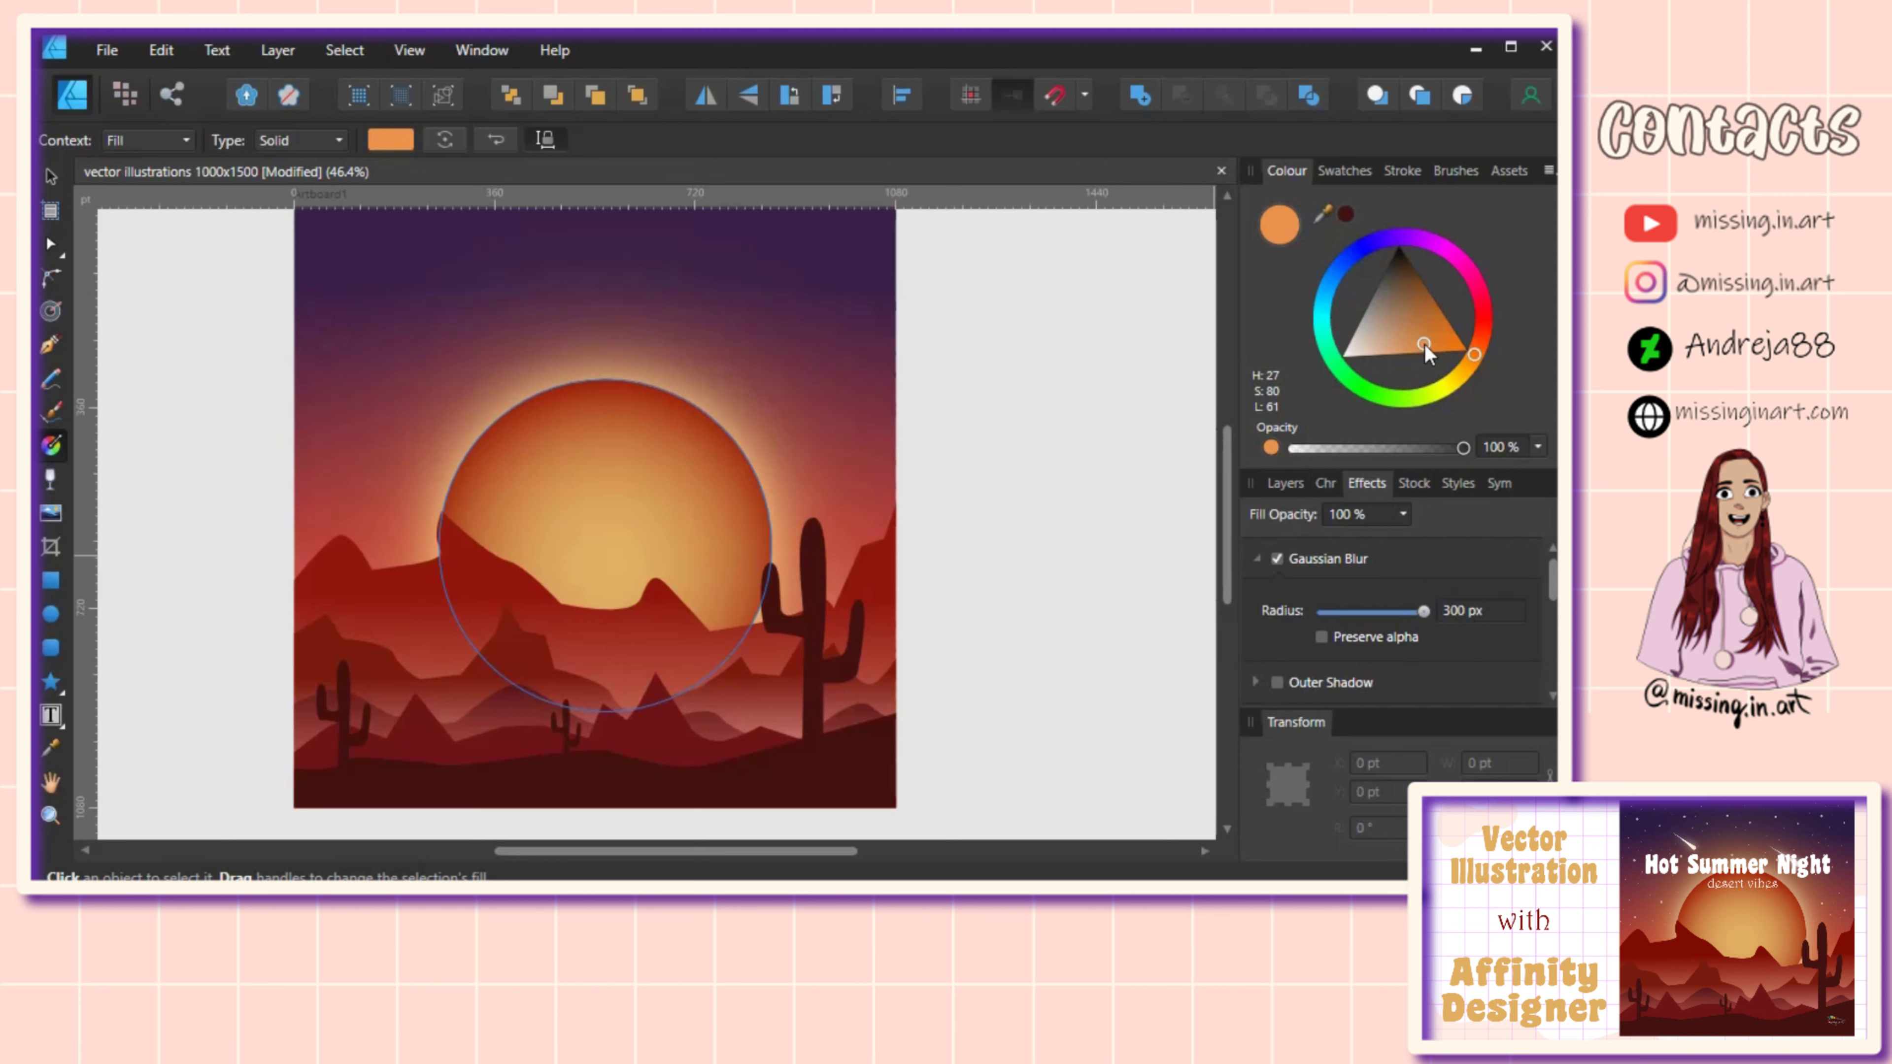
{"action": "left_click_drag", "start_coordinate": [1424, 346], "coordinate": [1472, 362]}
Step: Enlarge the orange glow, then make the yellow glow pale cream and shrink it to 577.1 pt wide
{"action": "left_click_drag", "start_coordinate": [800, 434], "coordinate": [840, 491]}
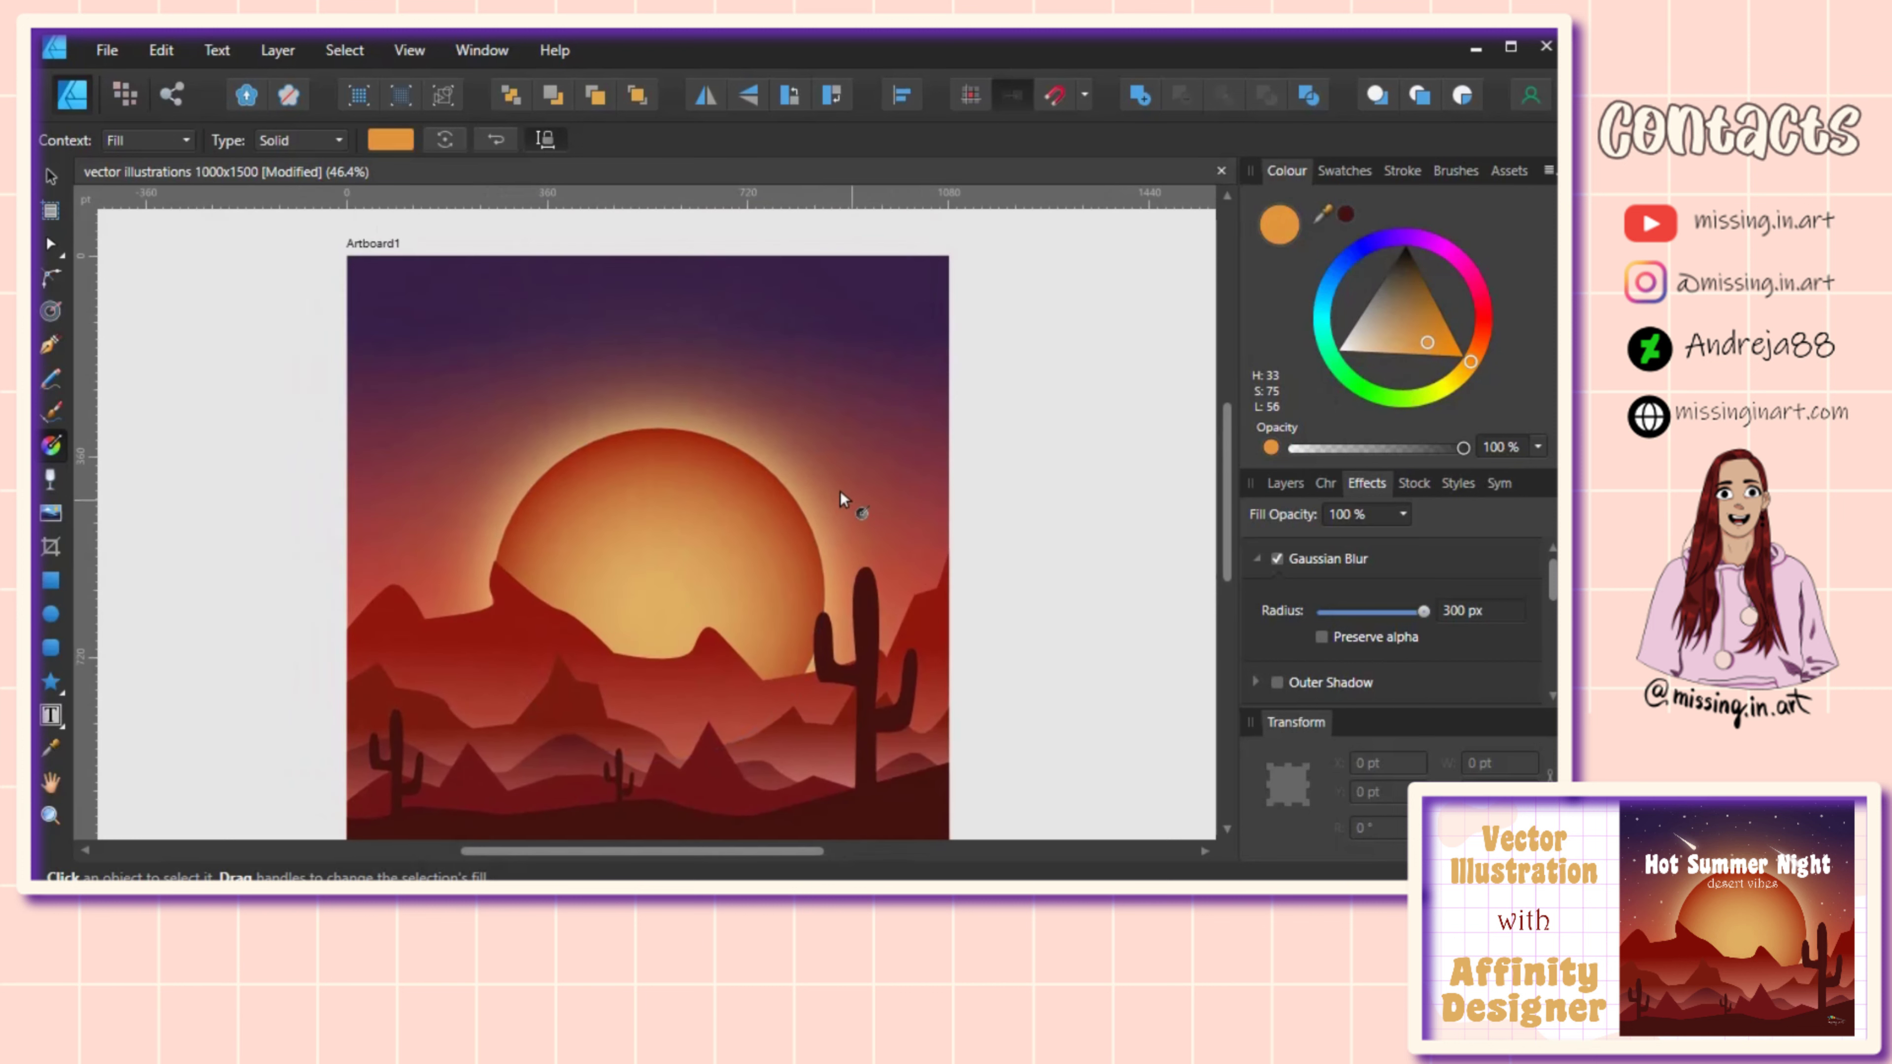
{"action": "left_click", "coordinate": [51, 176]}
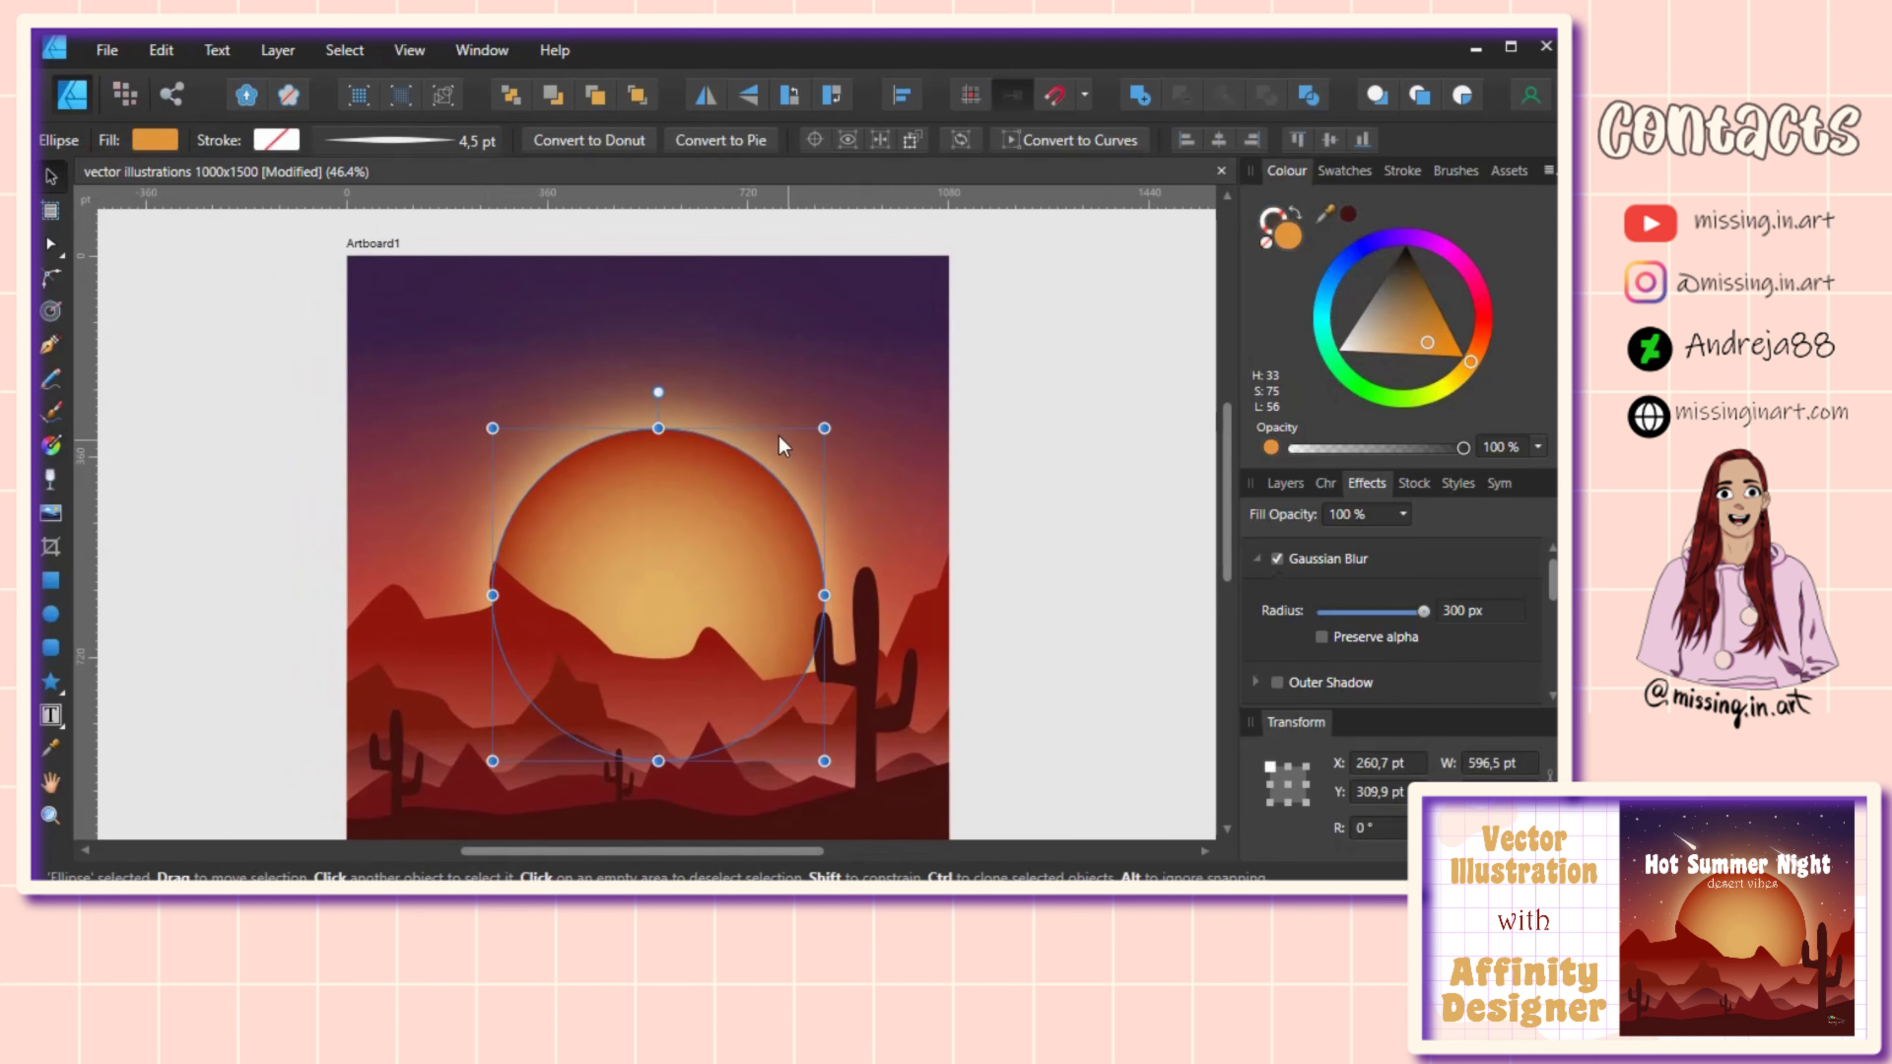
{"action": "mouse_move", "coordinate": [821, 426]}
{"action": "left_mouse_down"}
{"action": "mouse_move", "coordinate": [880, 373]}
{"action": "mouse_move", "coordinate": [774, 456]}
{"action": "left_mouse_up"}
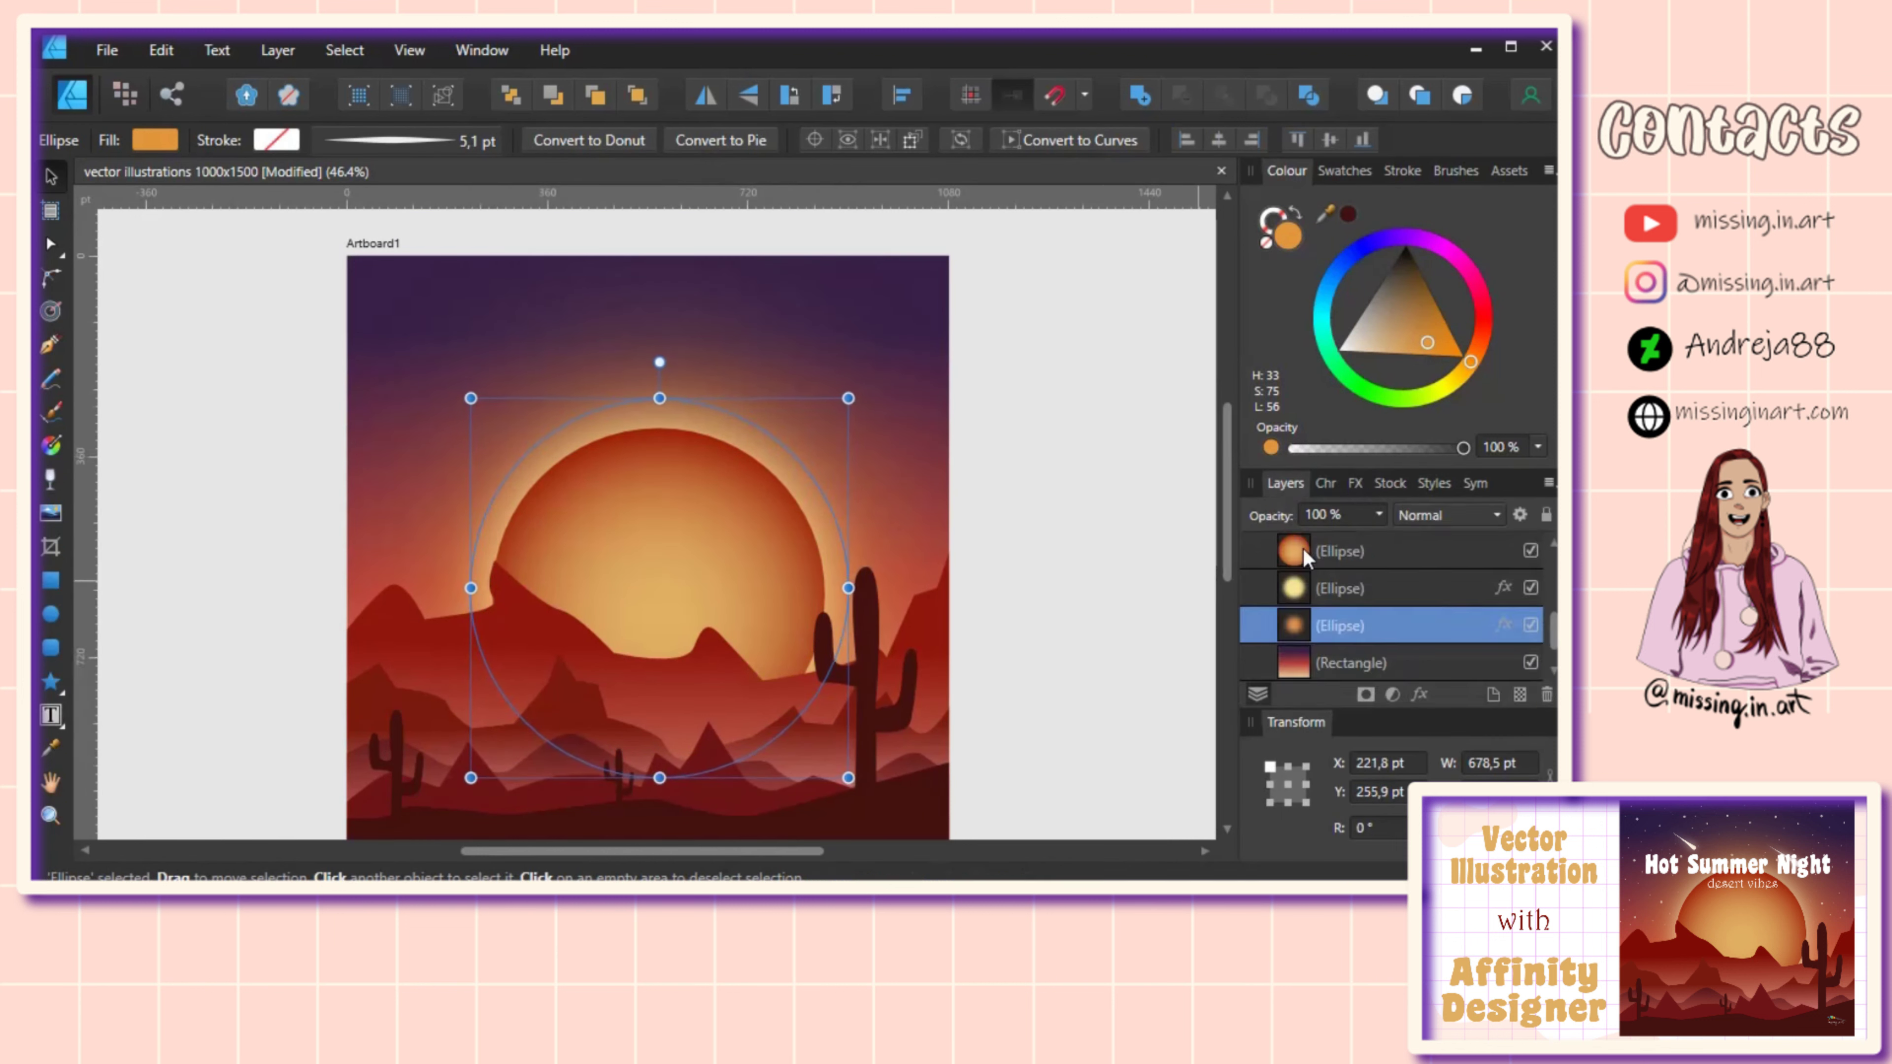
{"action": "left_click", "coordinate": [1329, 594]}
{"action": "left_click_drag", "start_coordinate": [1378, 346], "coordinate": [1356, 334]}
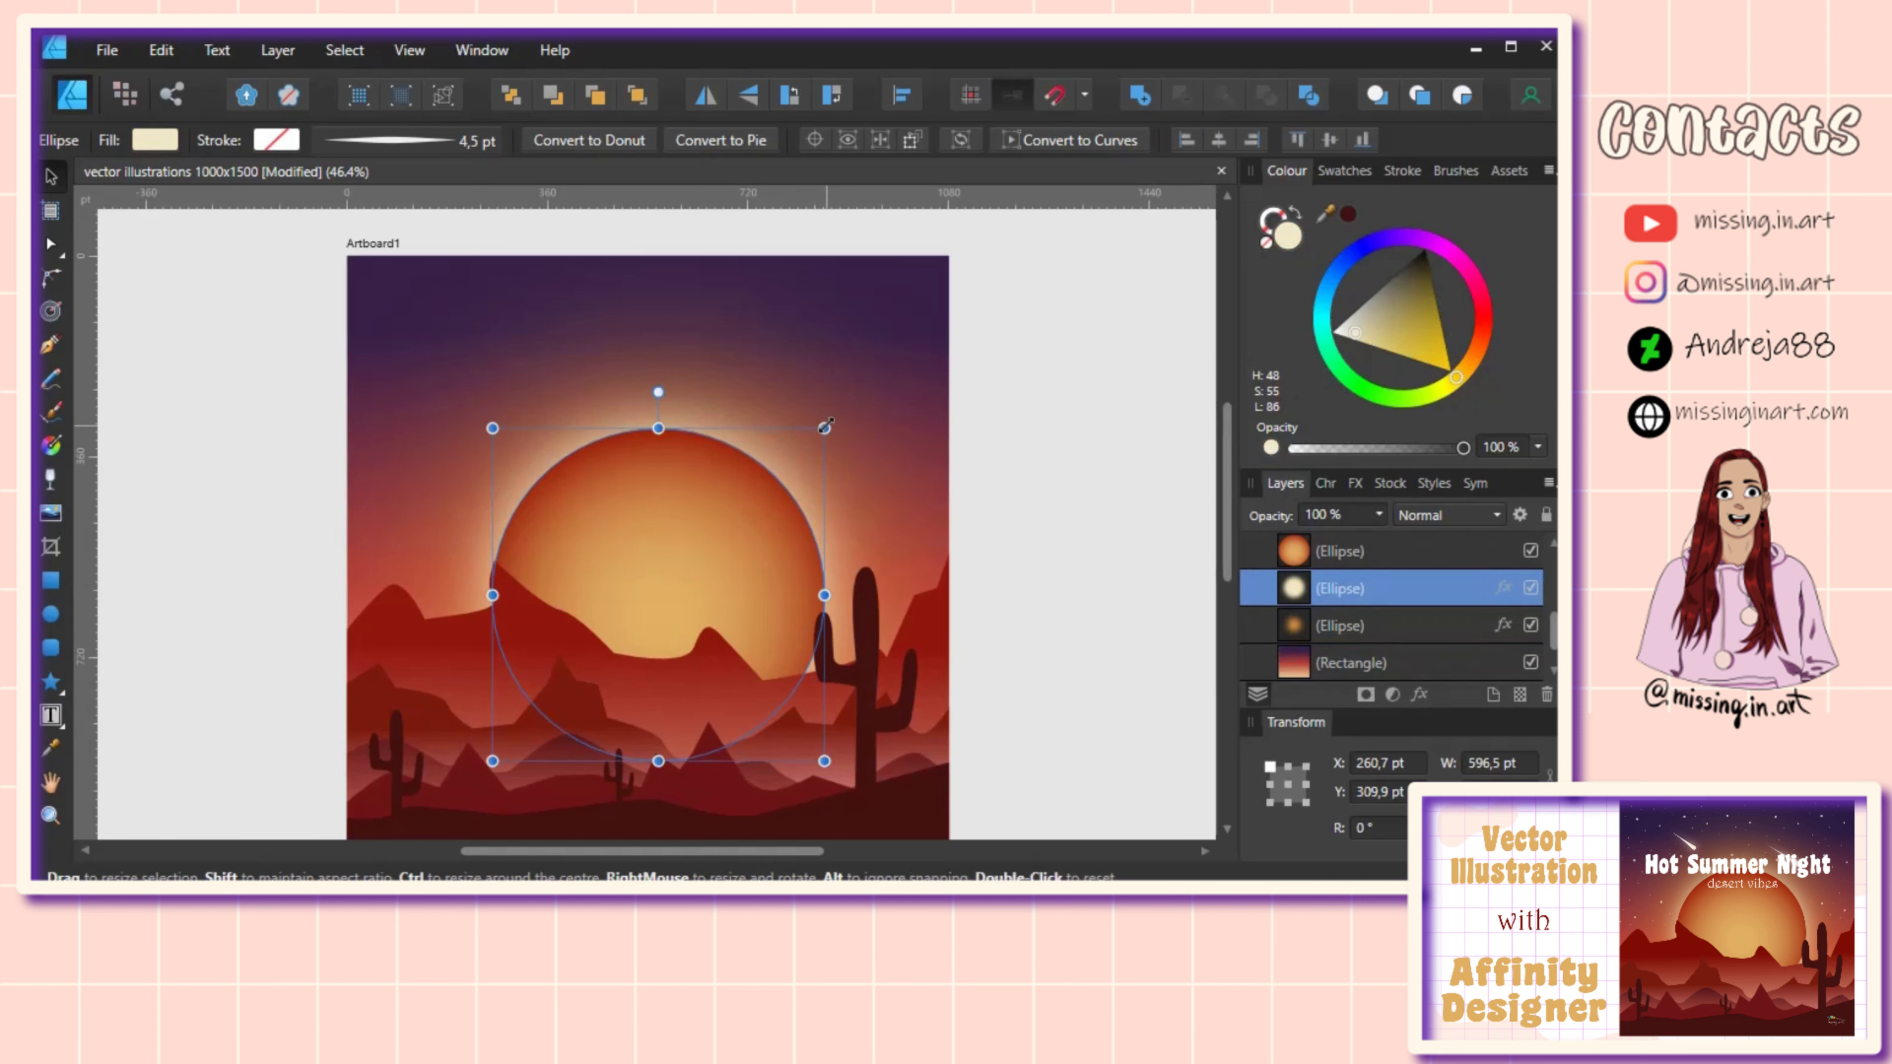
{"action": "left_click_drag", "start_coordinate": [823, 429], "coordinate": [821, 431]}
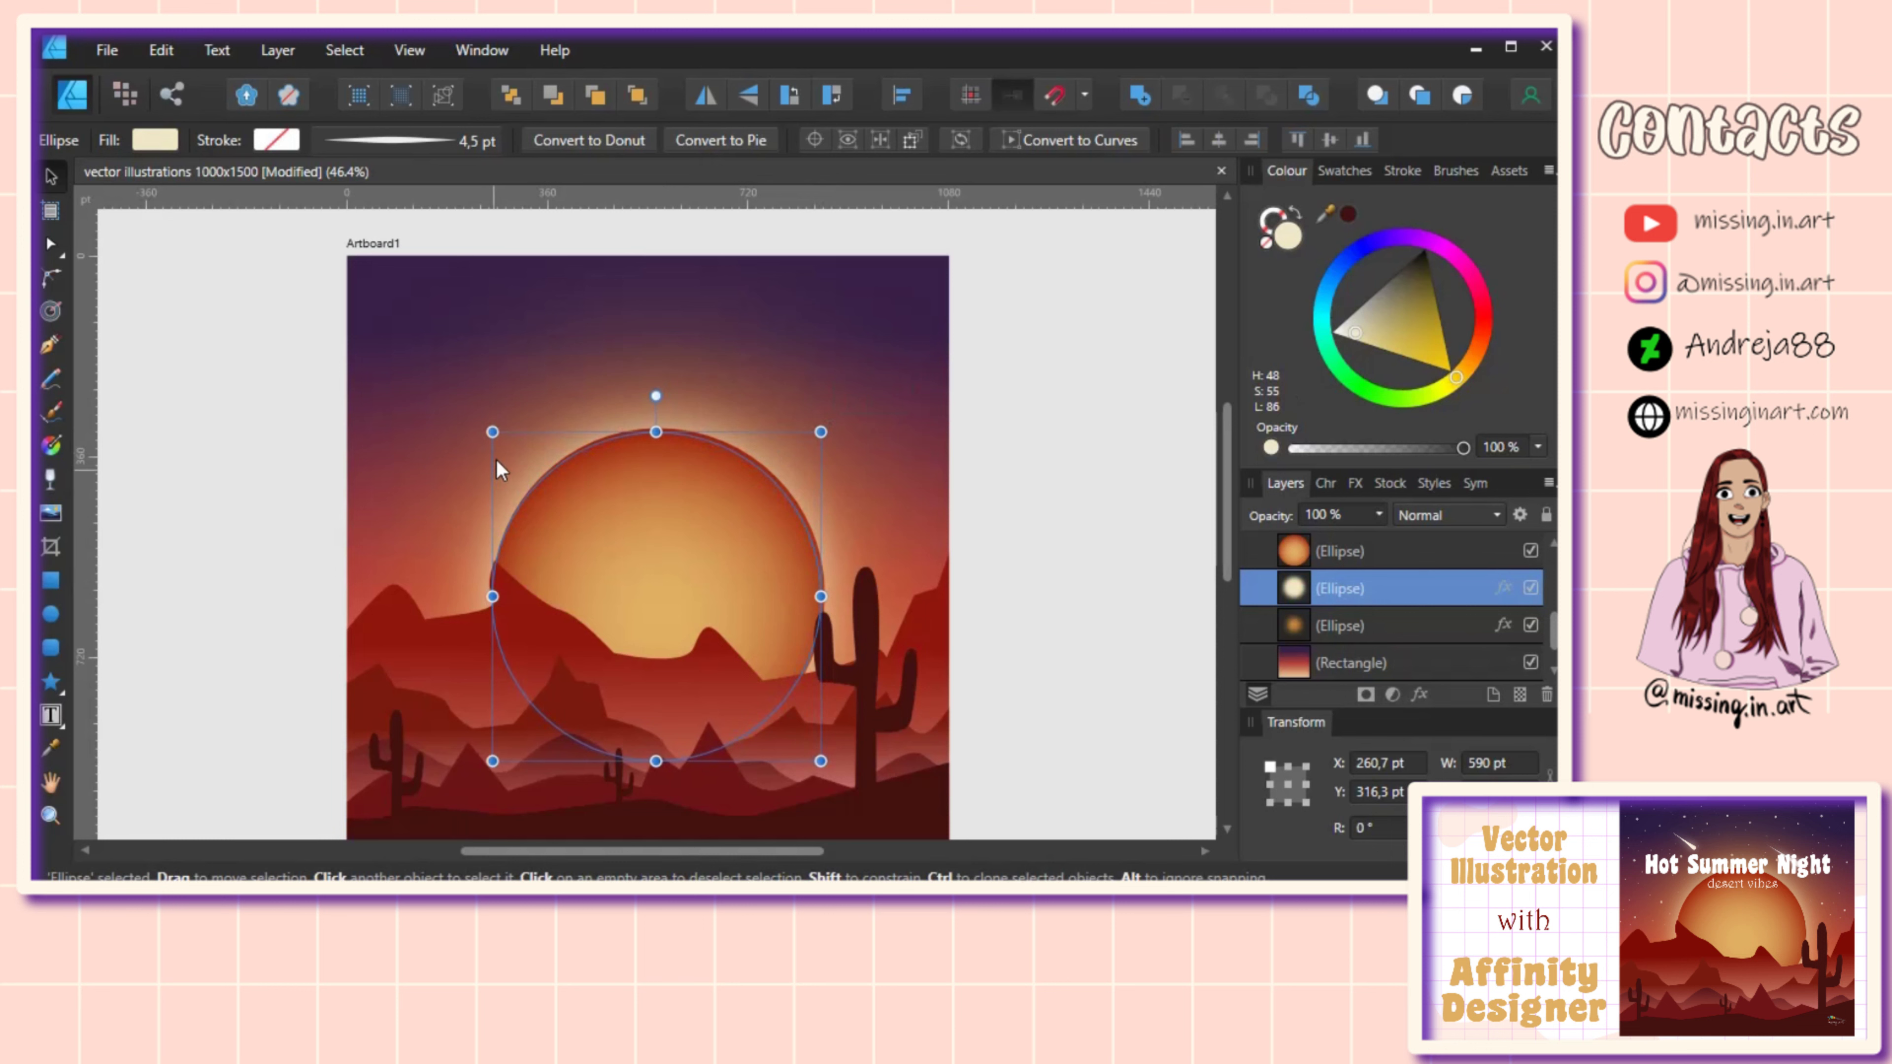
{"action": "left_click_drag", "start_coordinate": [492, 431], "coordinate": [499, 436]}
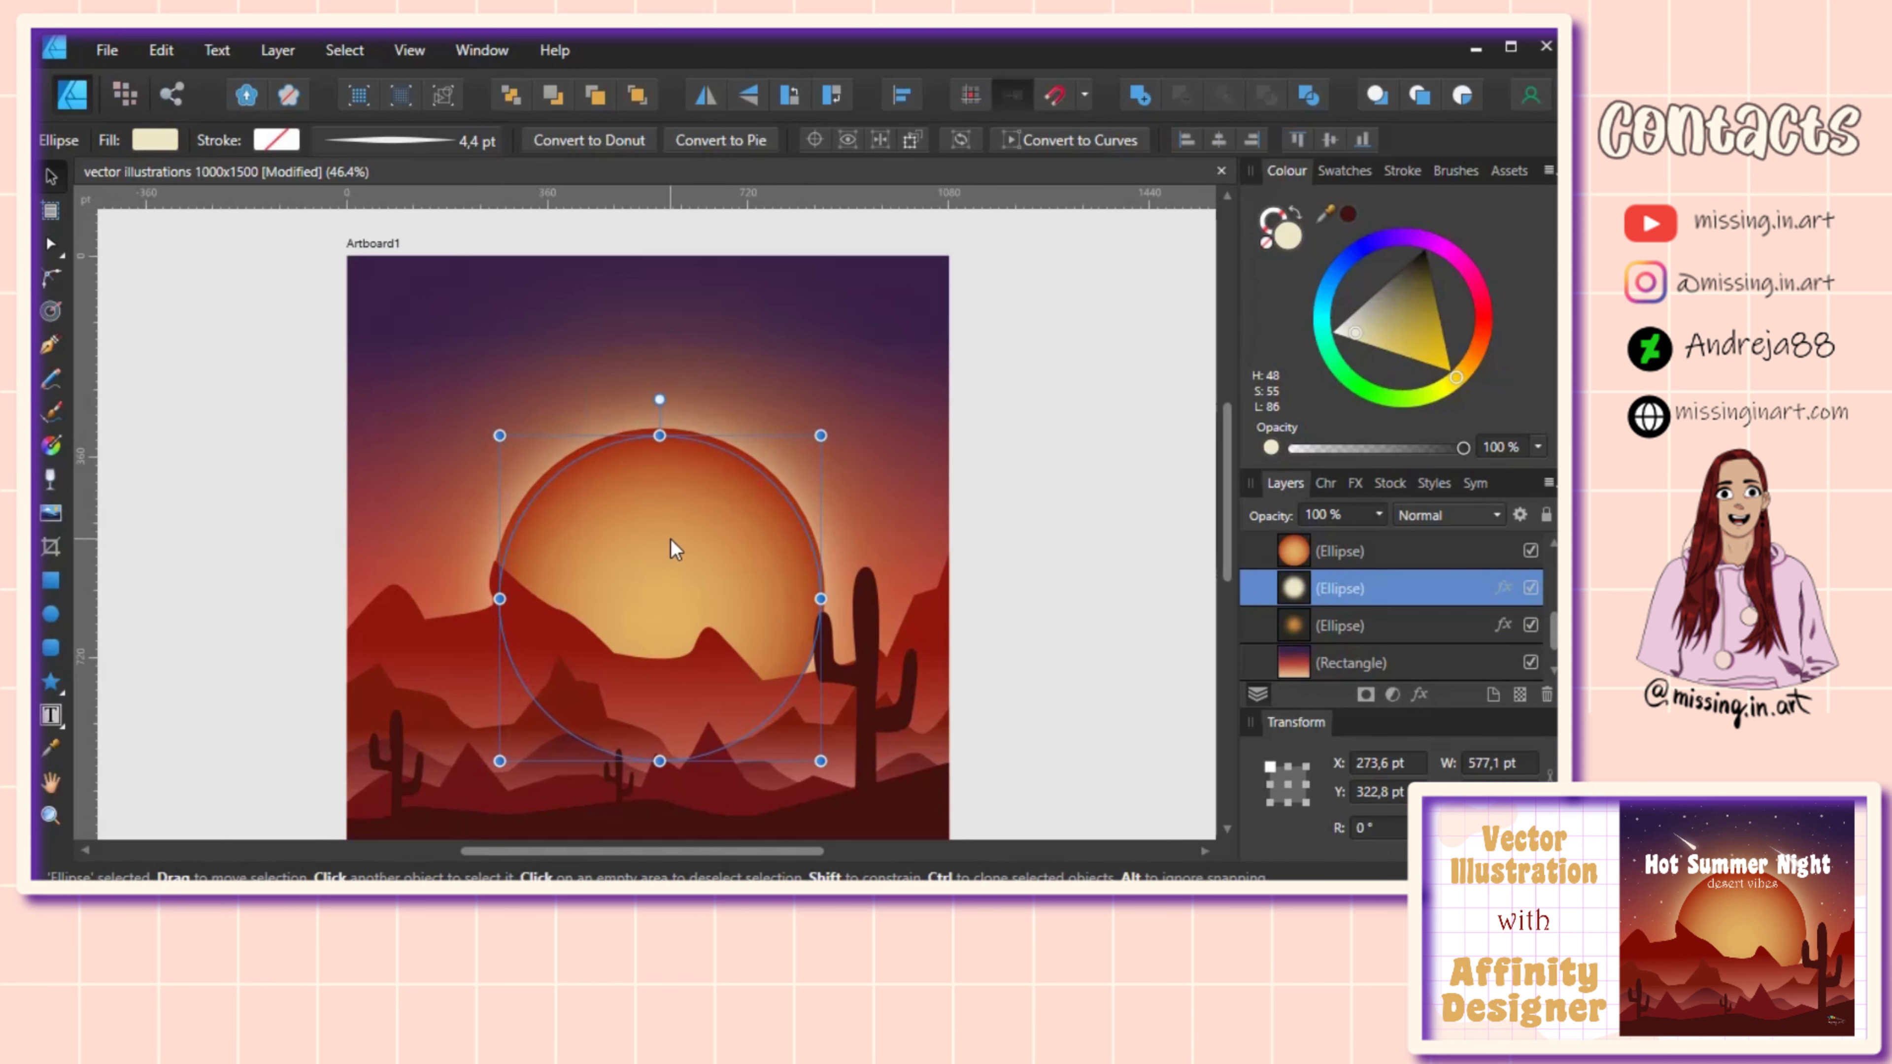
{"action": "scroll", "coordinate": [704, 537], "scroll_direction": "down", "scroll_amount": 2}
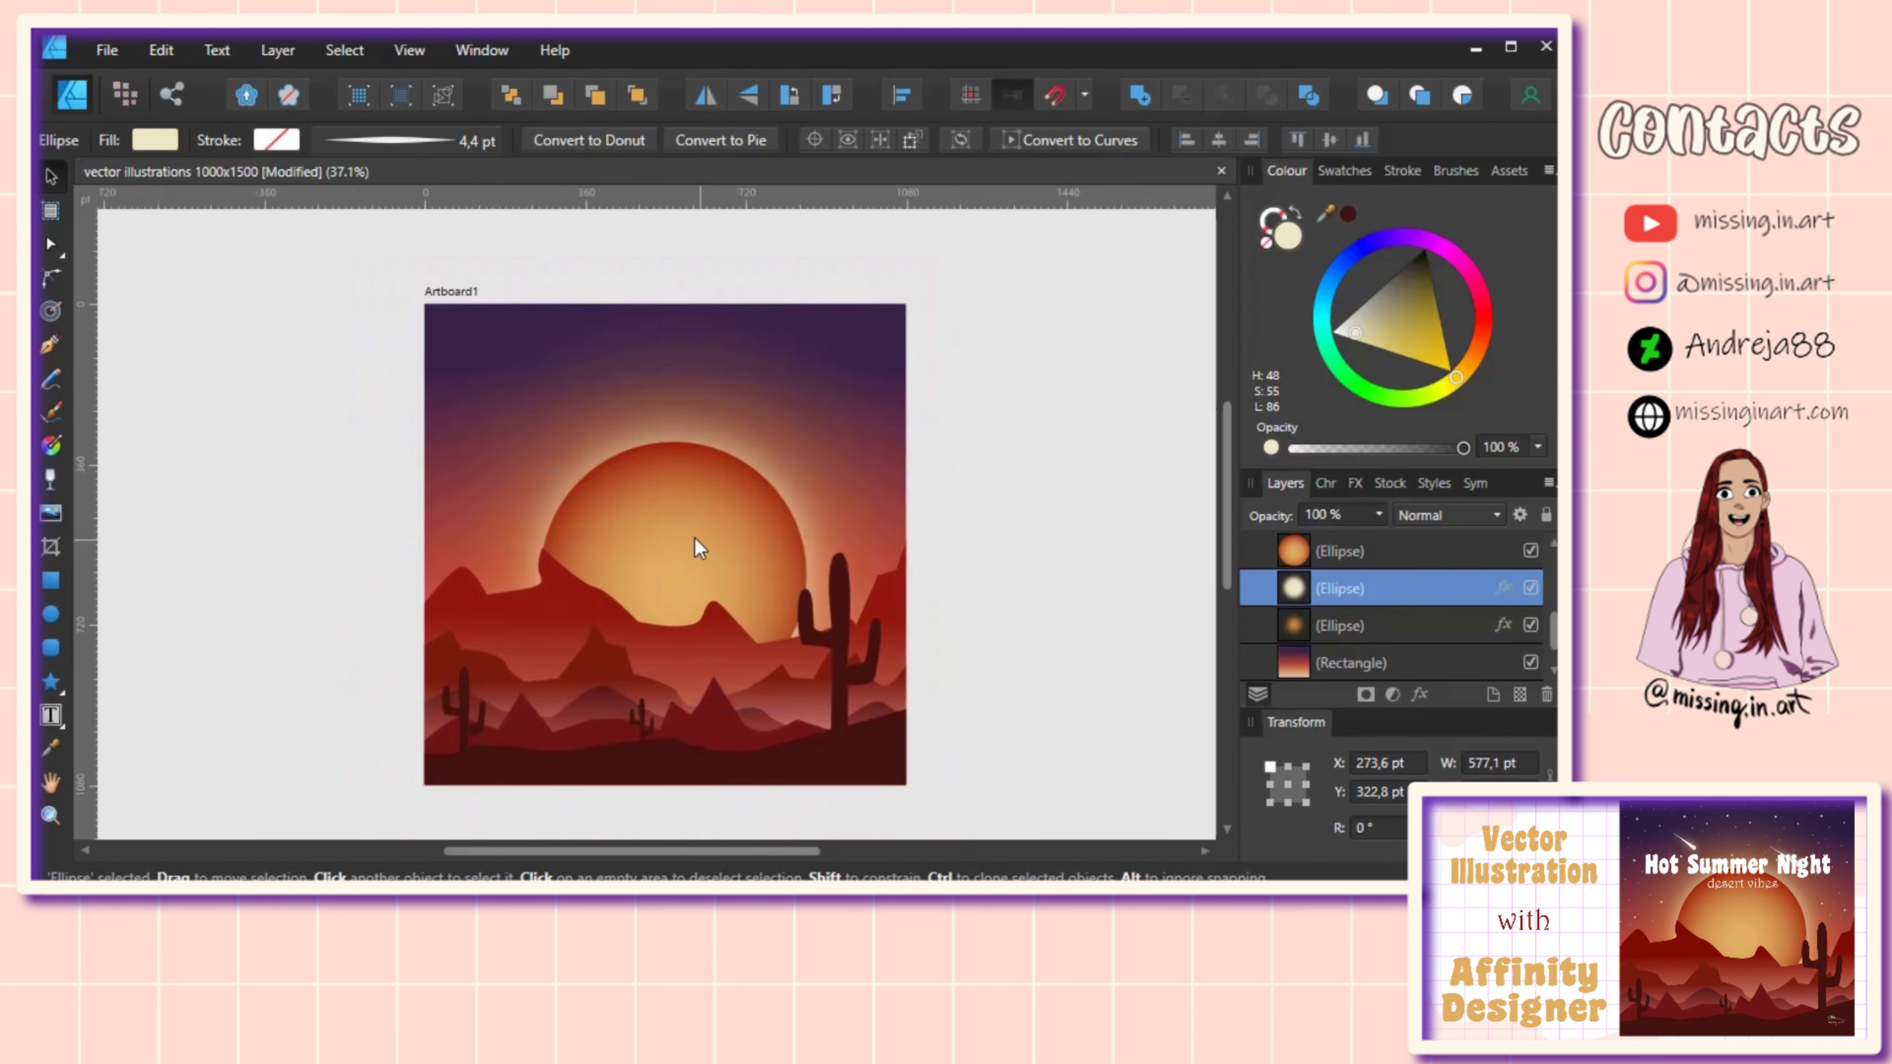
{"action": "left_click_drag", "start_coordinate": [693, 517], "coordinate": [681, 519]}
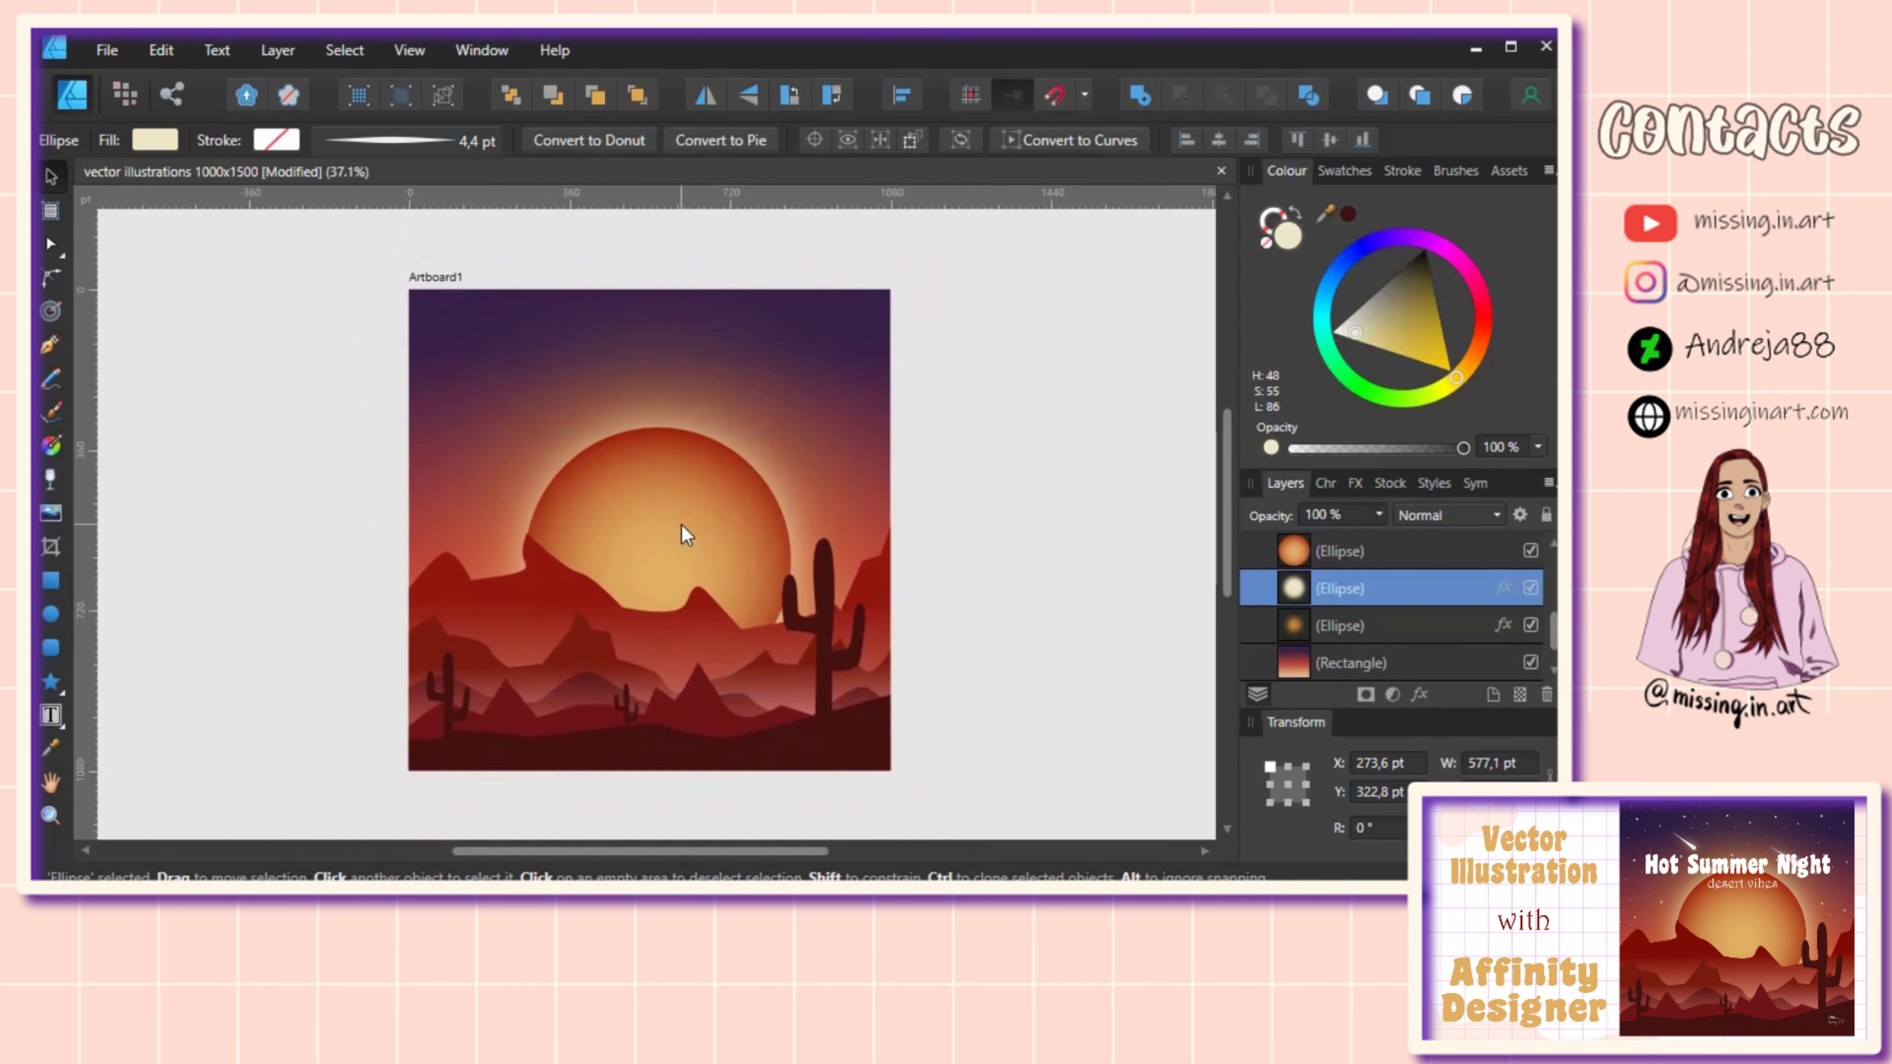
{"action": "scroll", "coordinate": [682, 520], "scroll_direction": "down", "scroll_amount": 2}
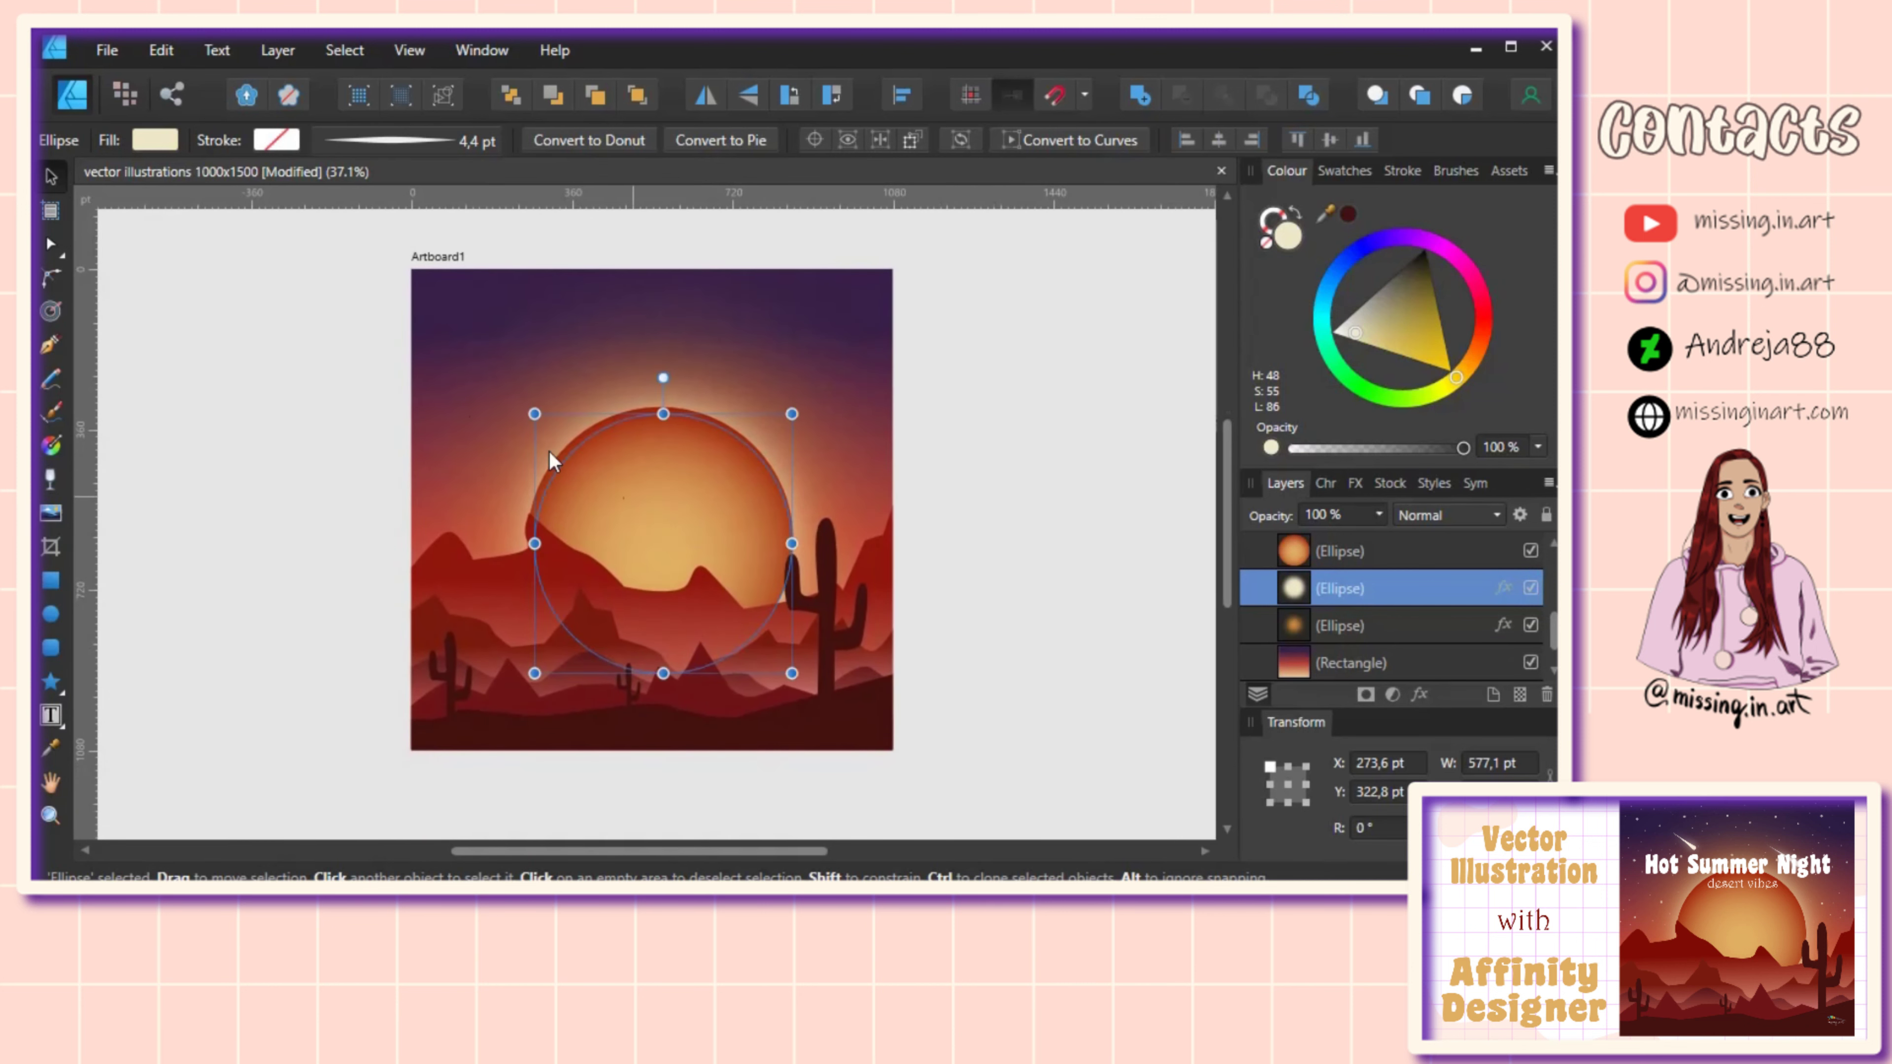
Step: Darken the front mountain's top gradient stop and move its bottom stop up onto the mountains
{"action": "left_click", "coordinate": [499, 592]}
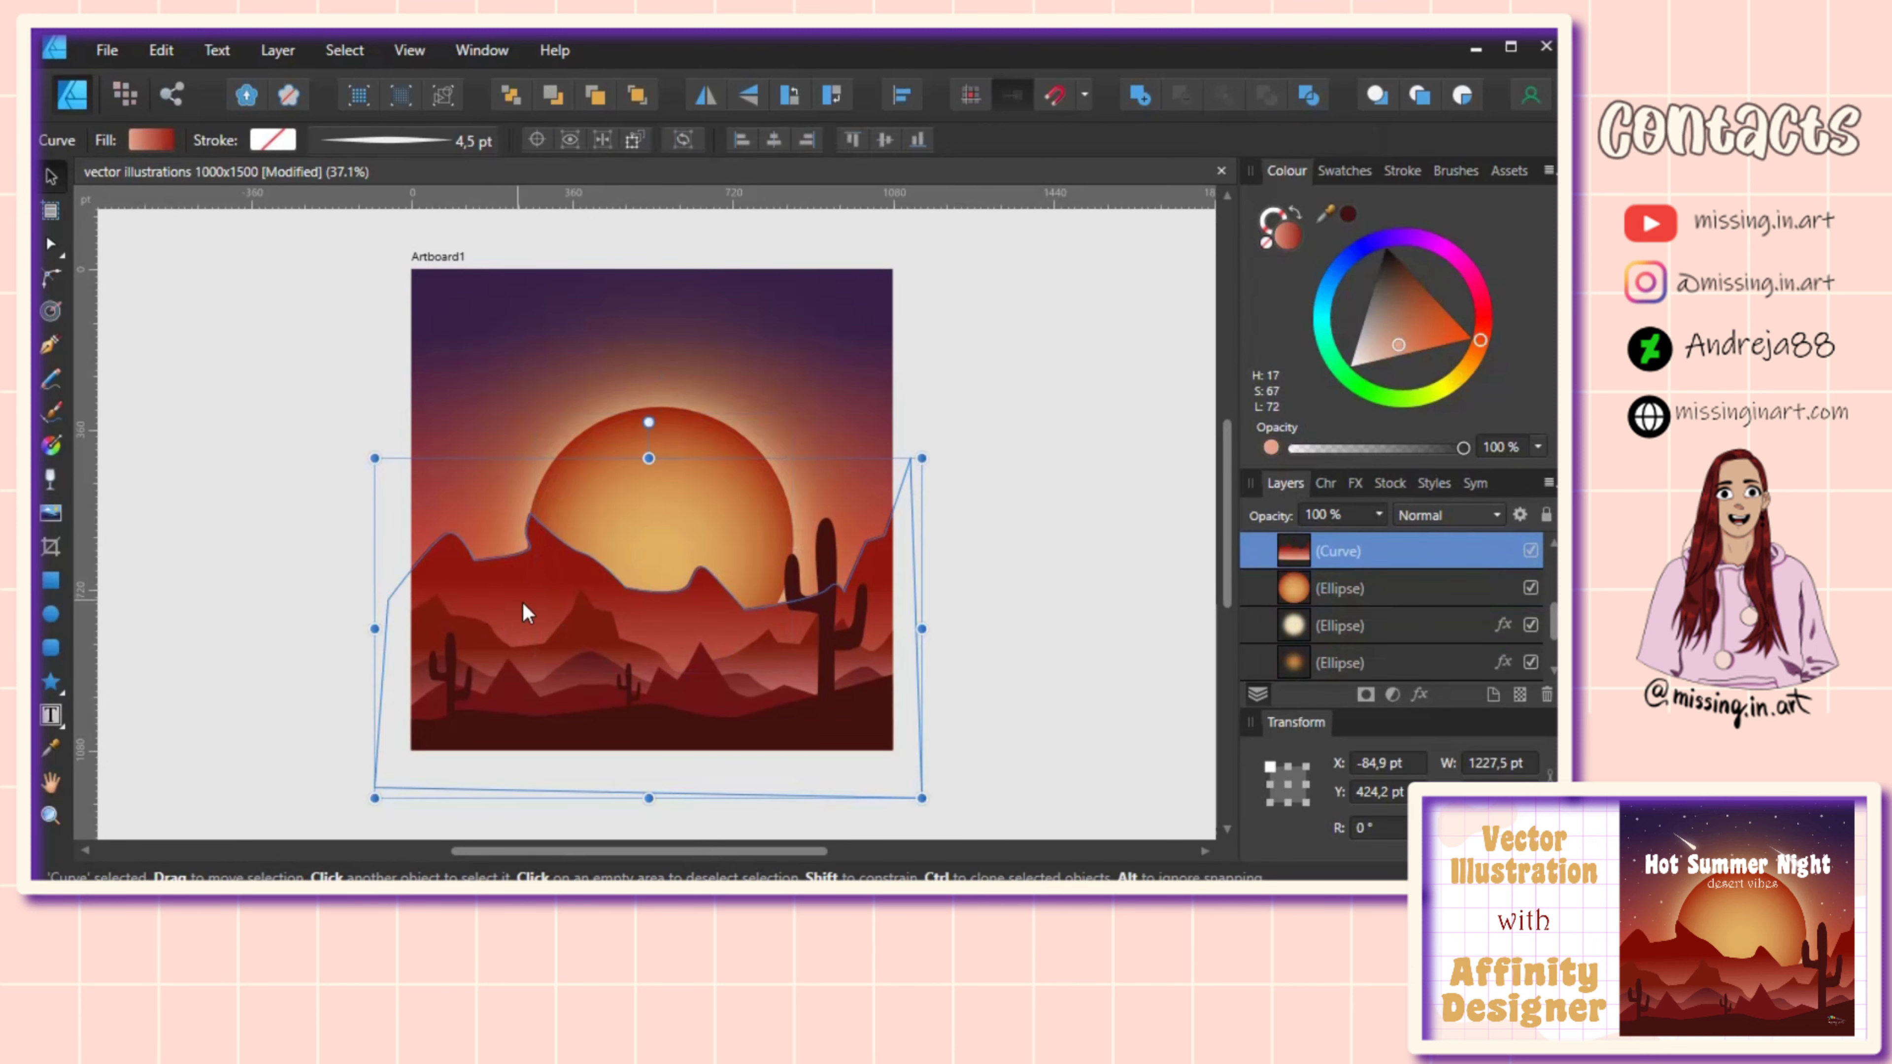
{"action": "left_click", "coordinate": [49, 447]}
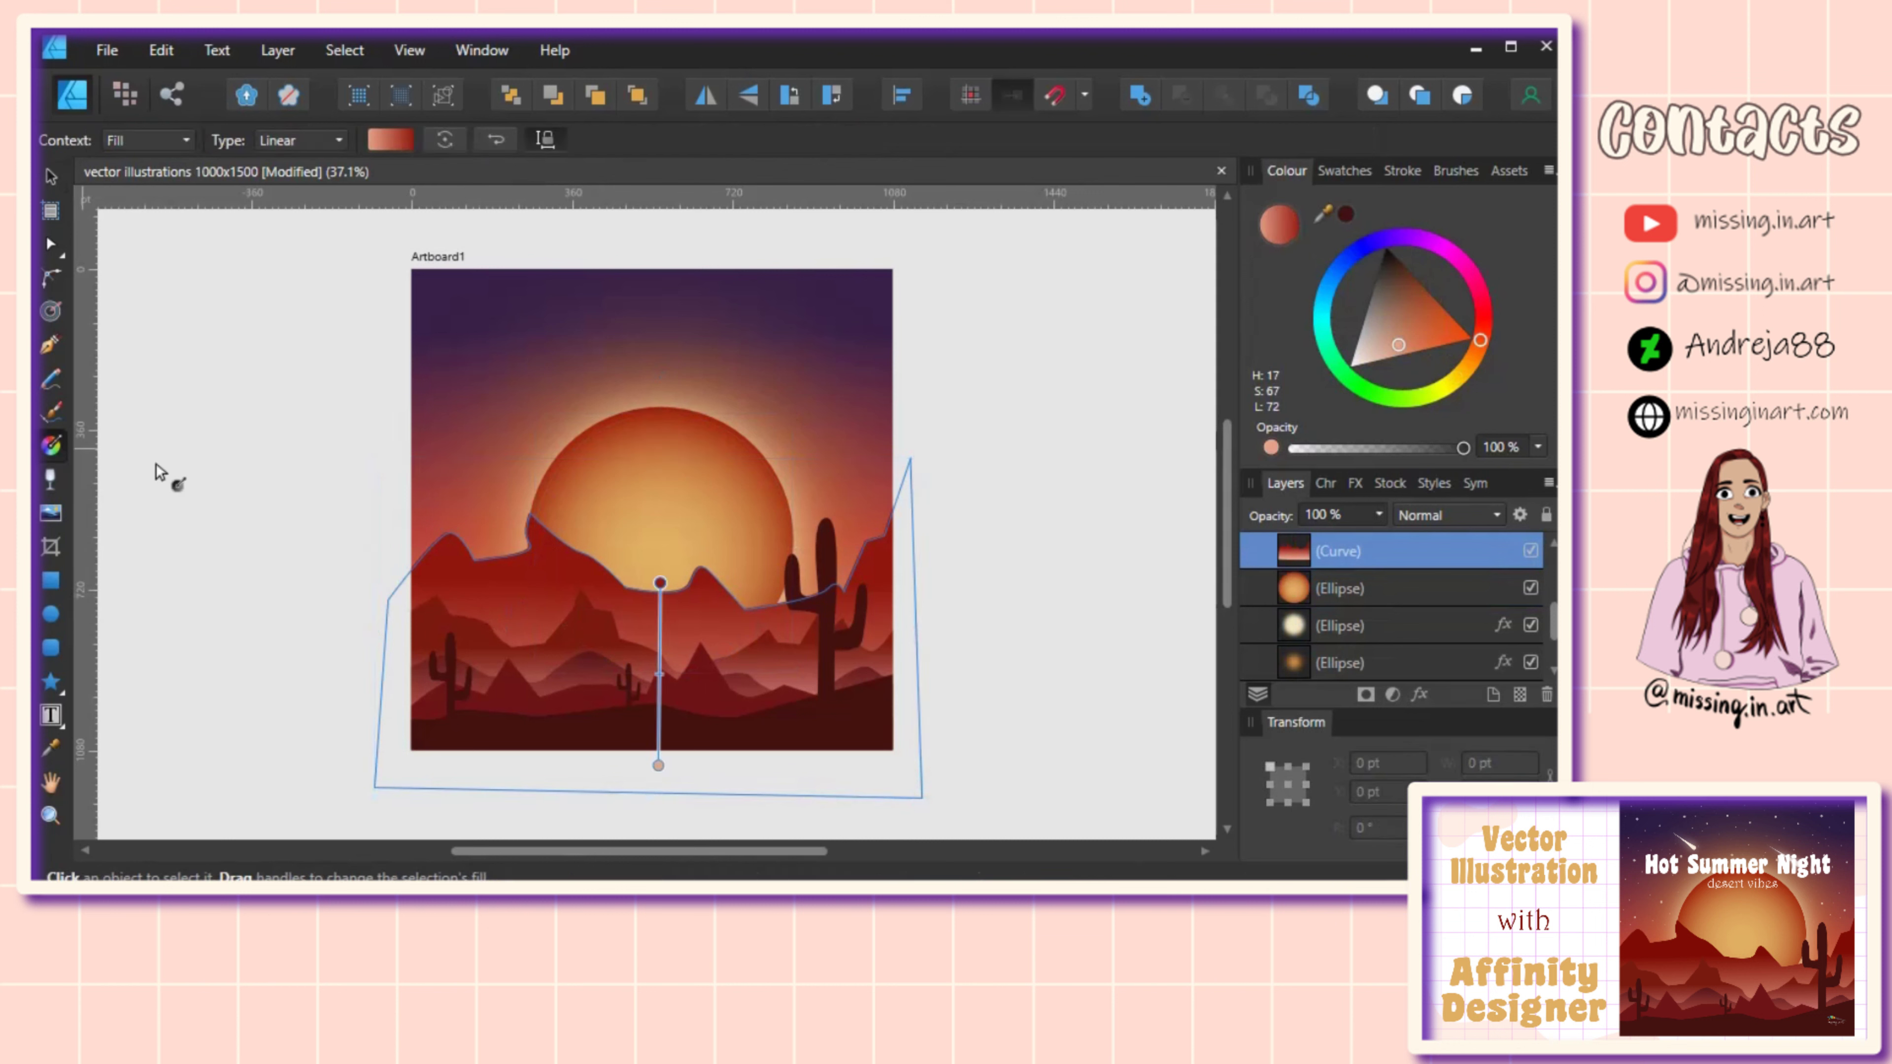
{"action": "left_click", "coordinate": [659, 584]}
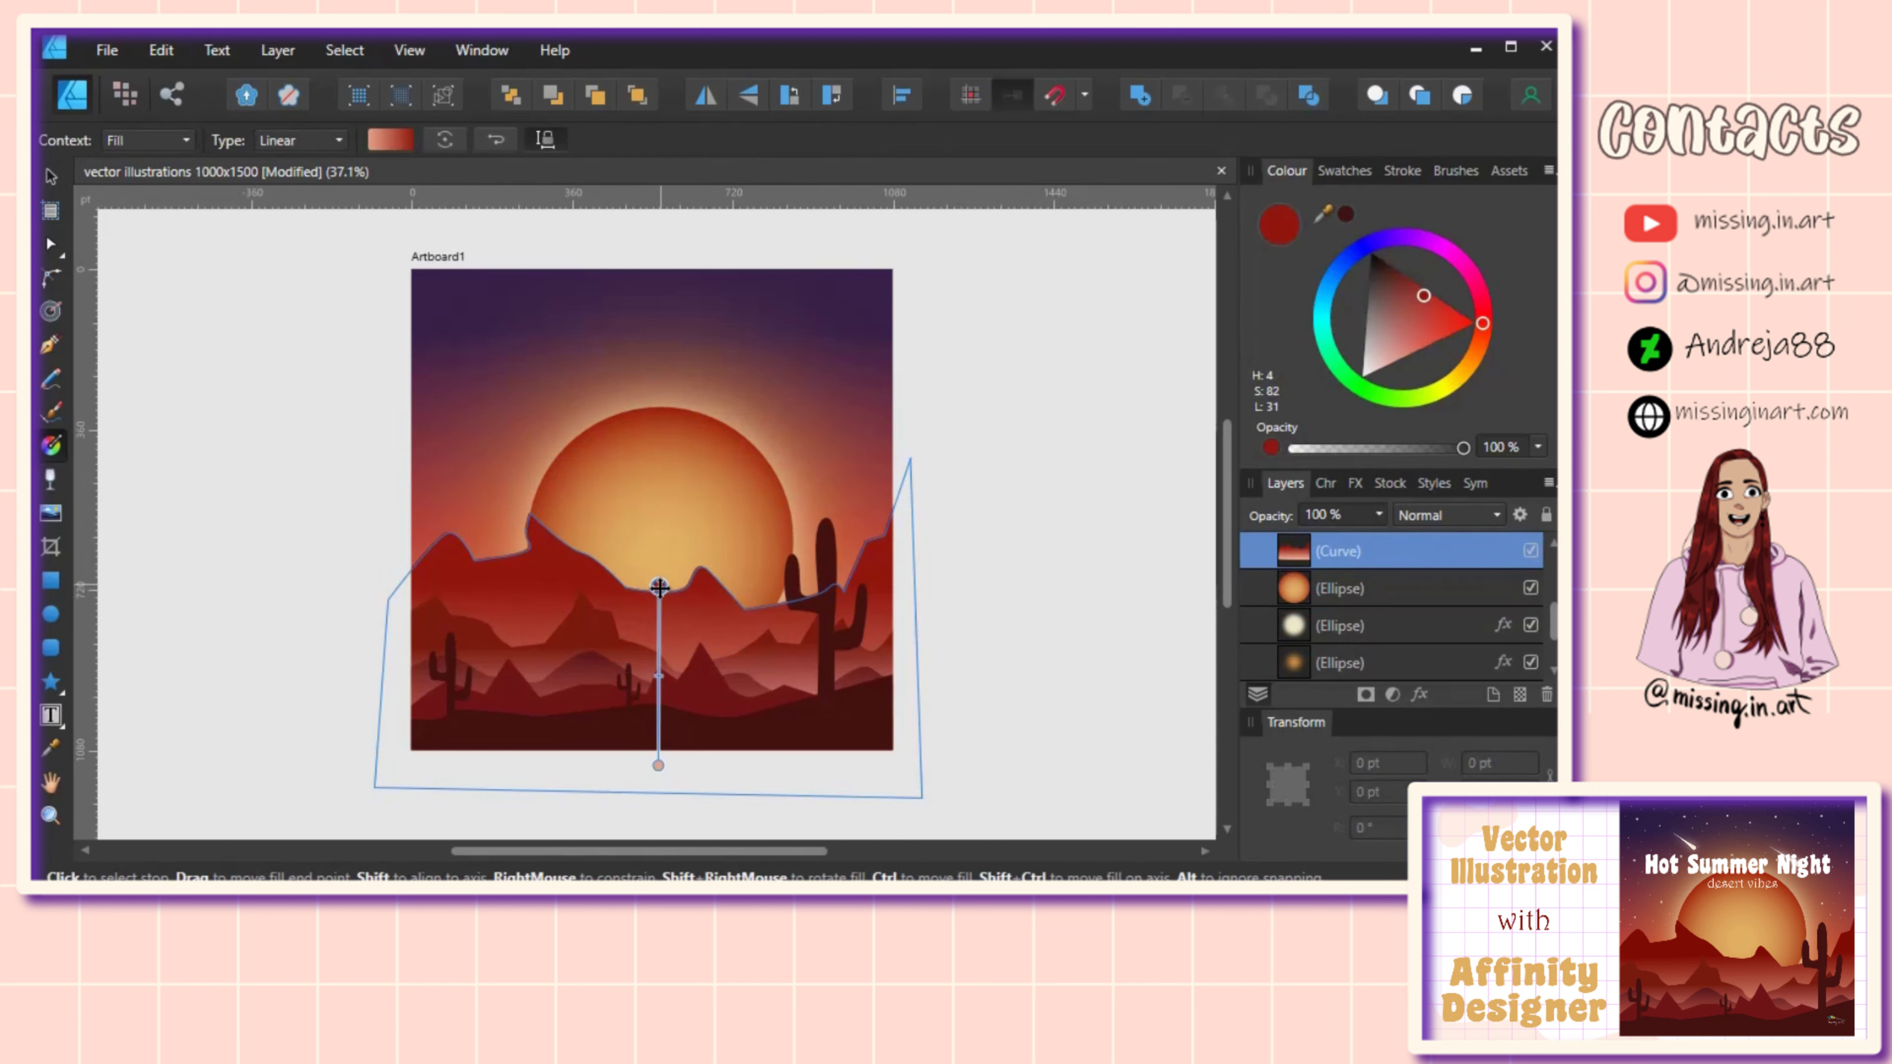
{"action": "left_click_drag", "start_coordinate": [1407, 304], "coordinate": [1419, 287]}
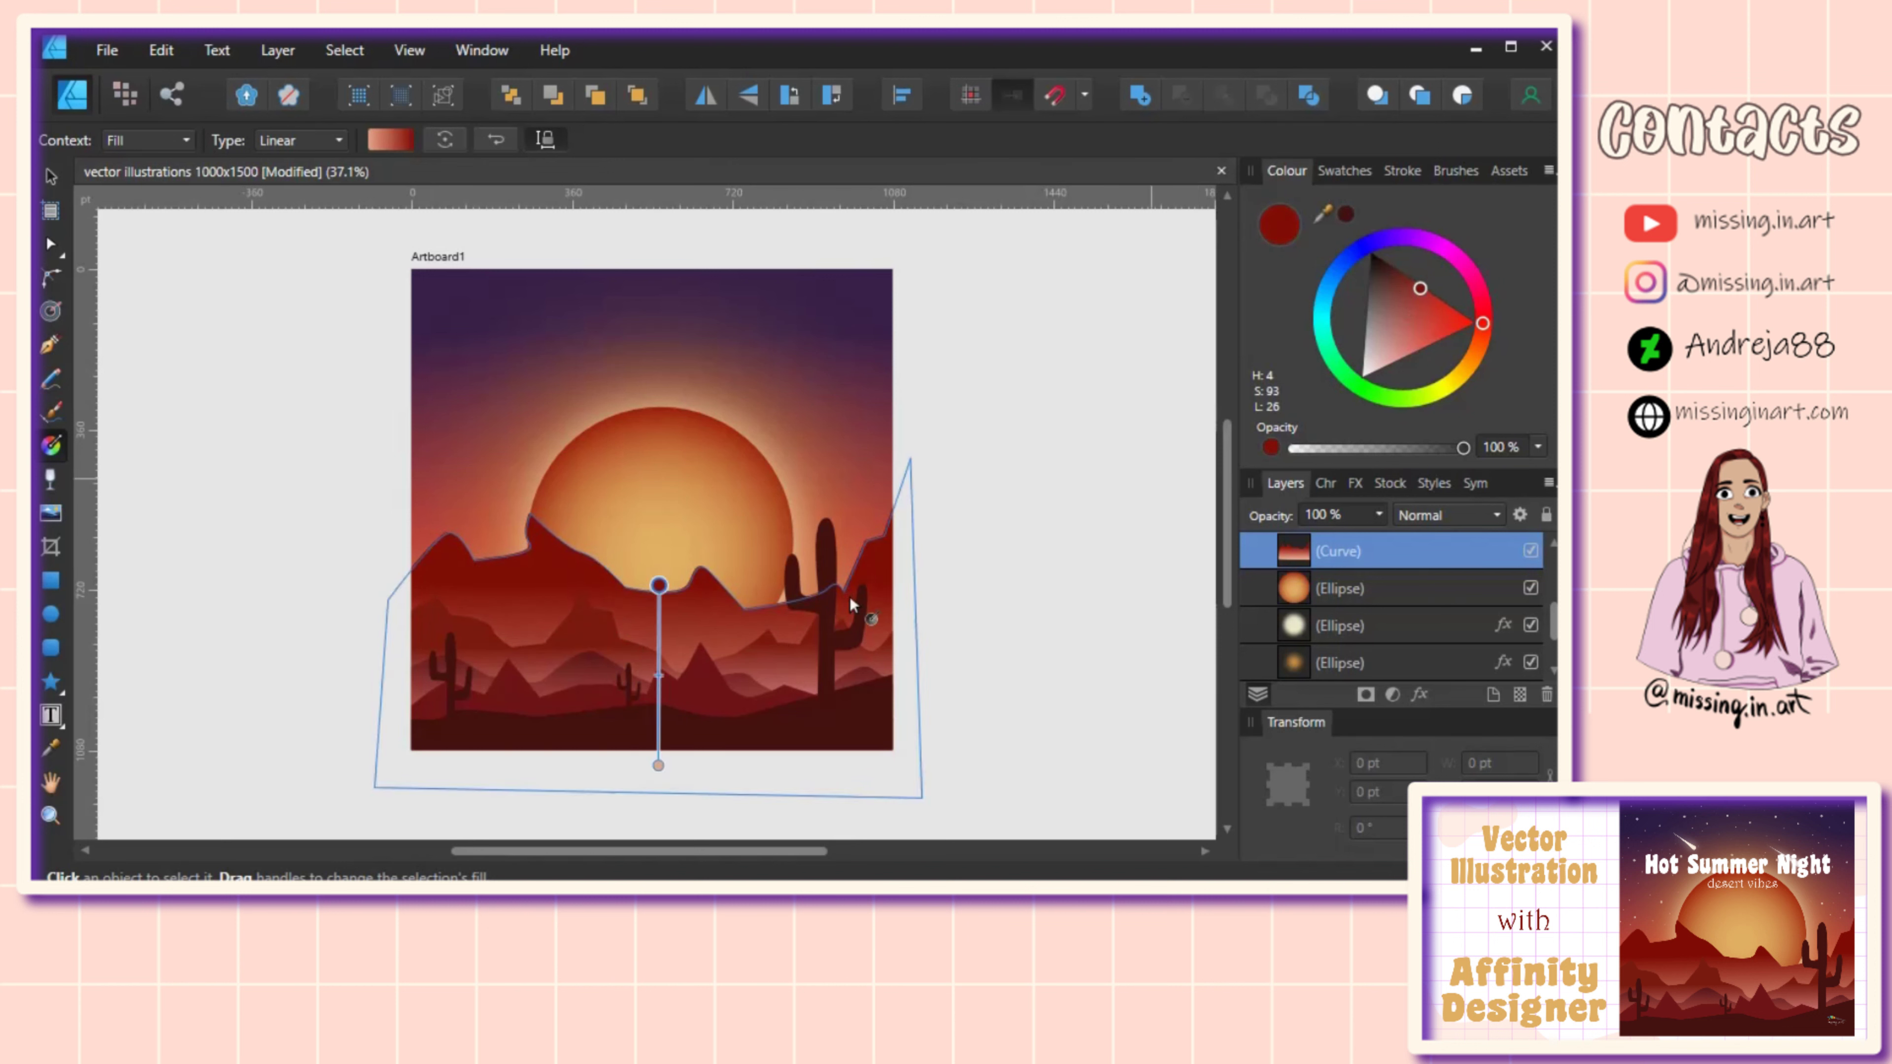
{"action": "left_click_drag", "start_coordinate": [656, 765], "coordinate": [668, 714]}
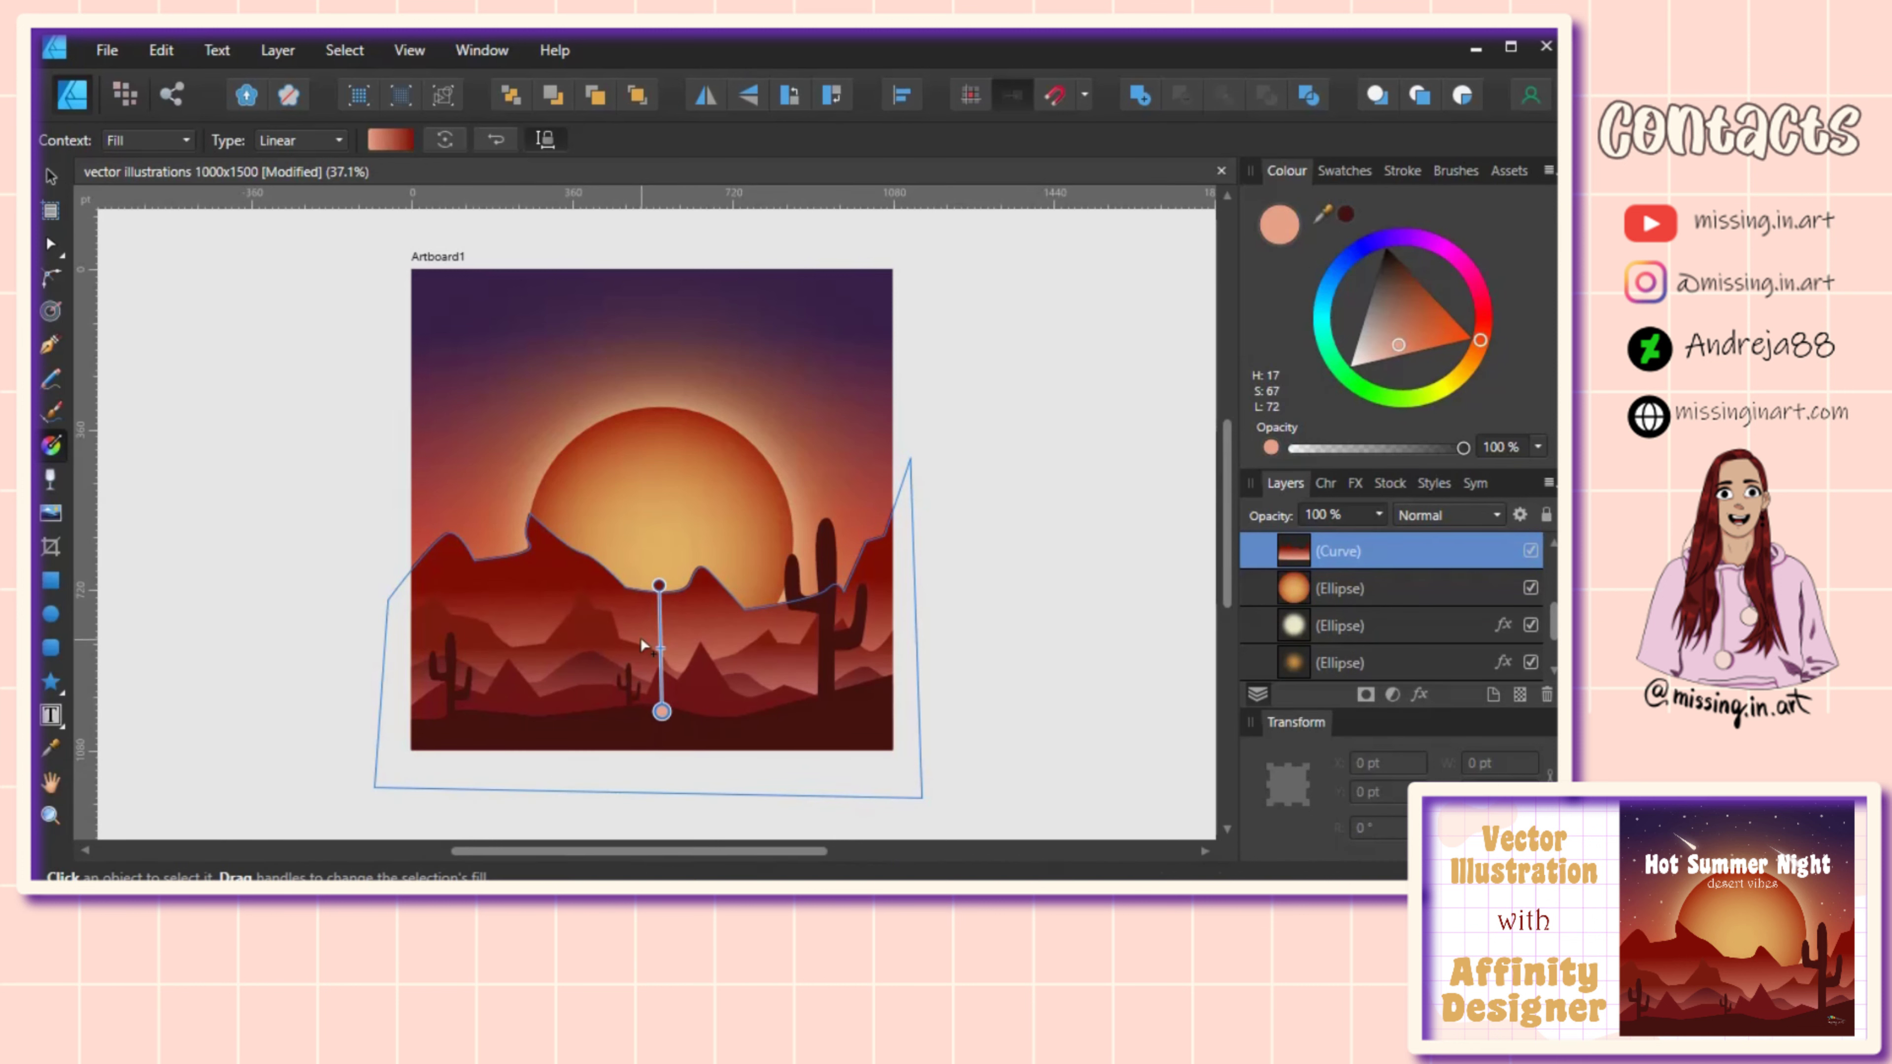
{"action": "scroll", "coordinate": [543, 548], "scroll_direction": "down", "scroll_amount": 1}
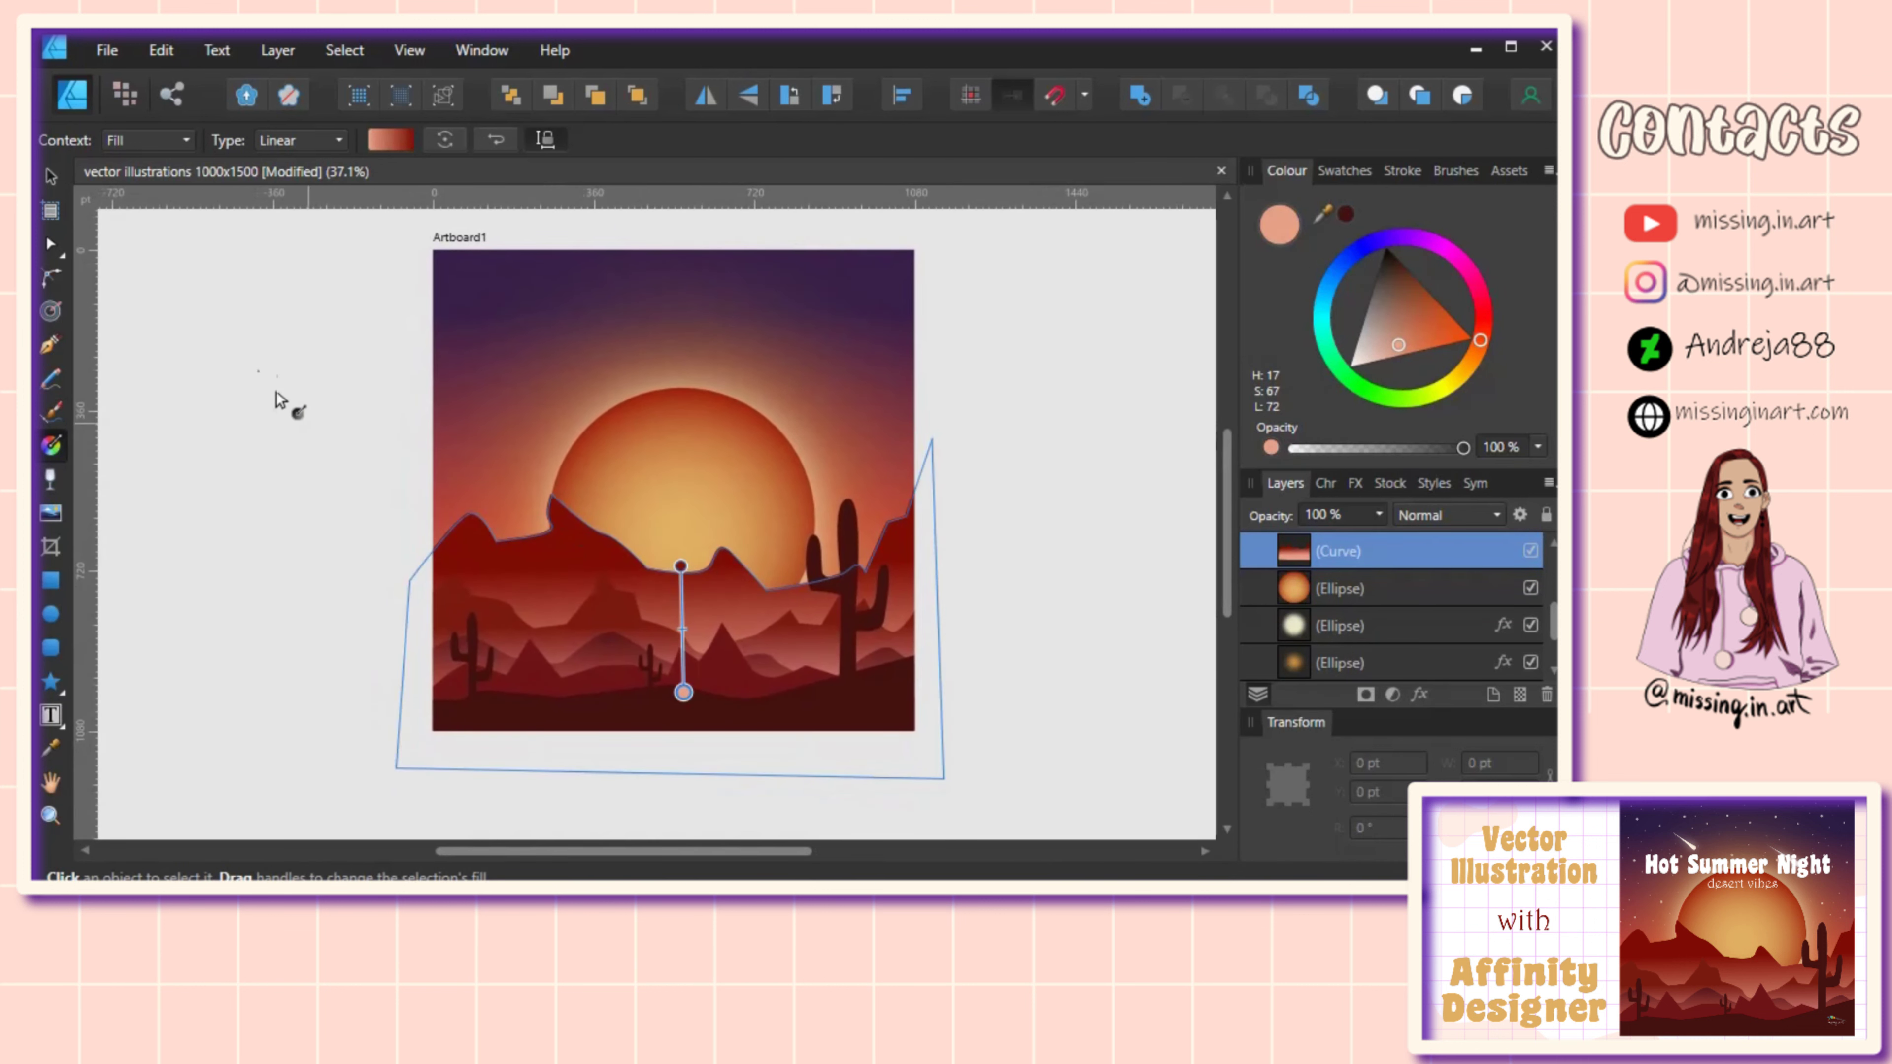
{"action": "left_click", "coordinate": [51, 177]}
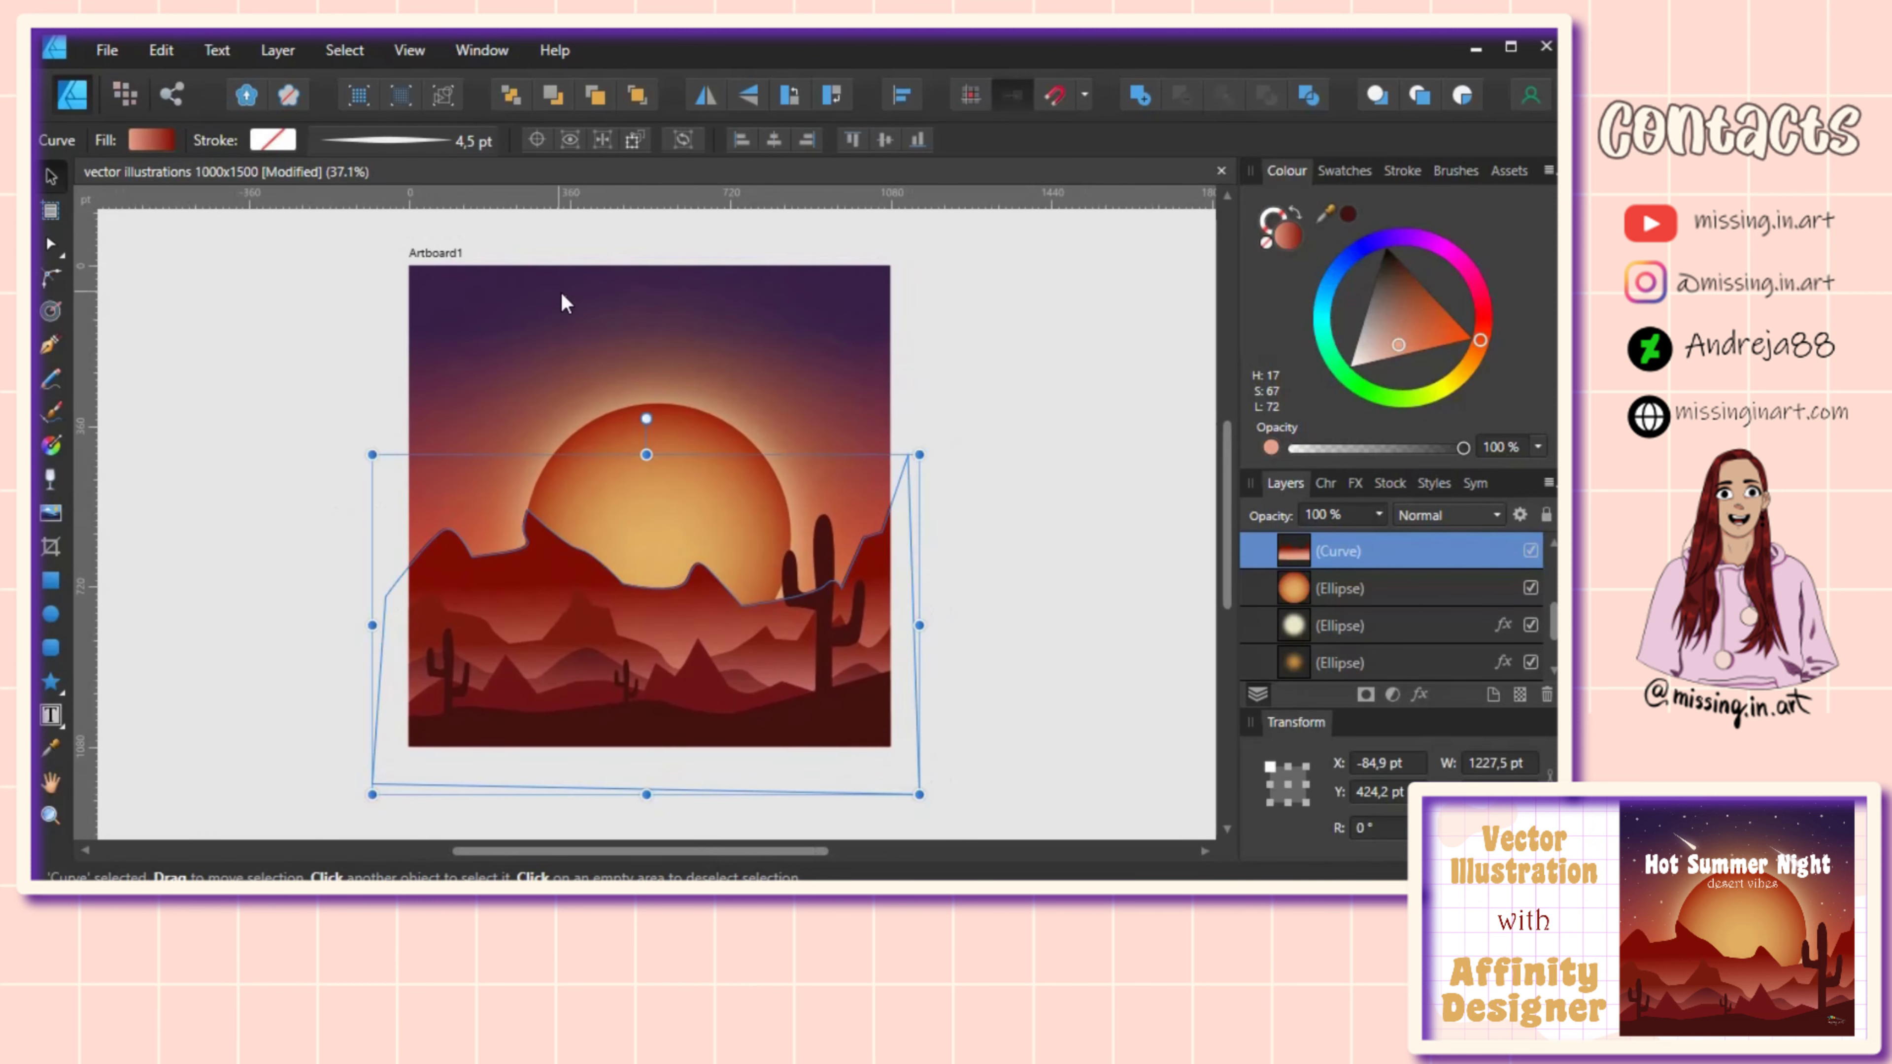
{"action": "left_click", "coordinate": [562, 312]}
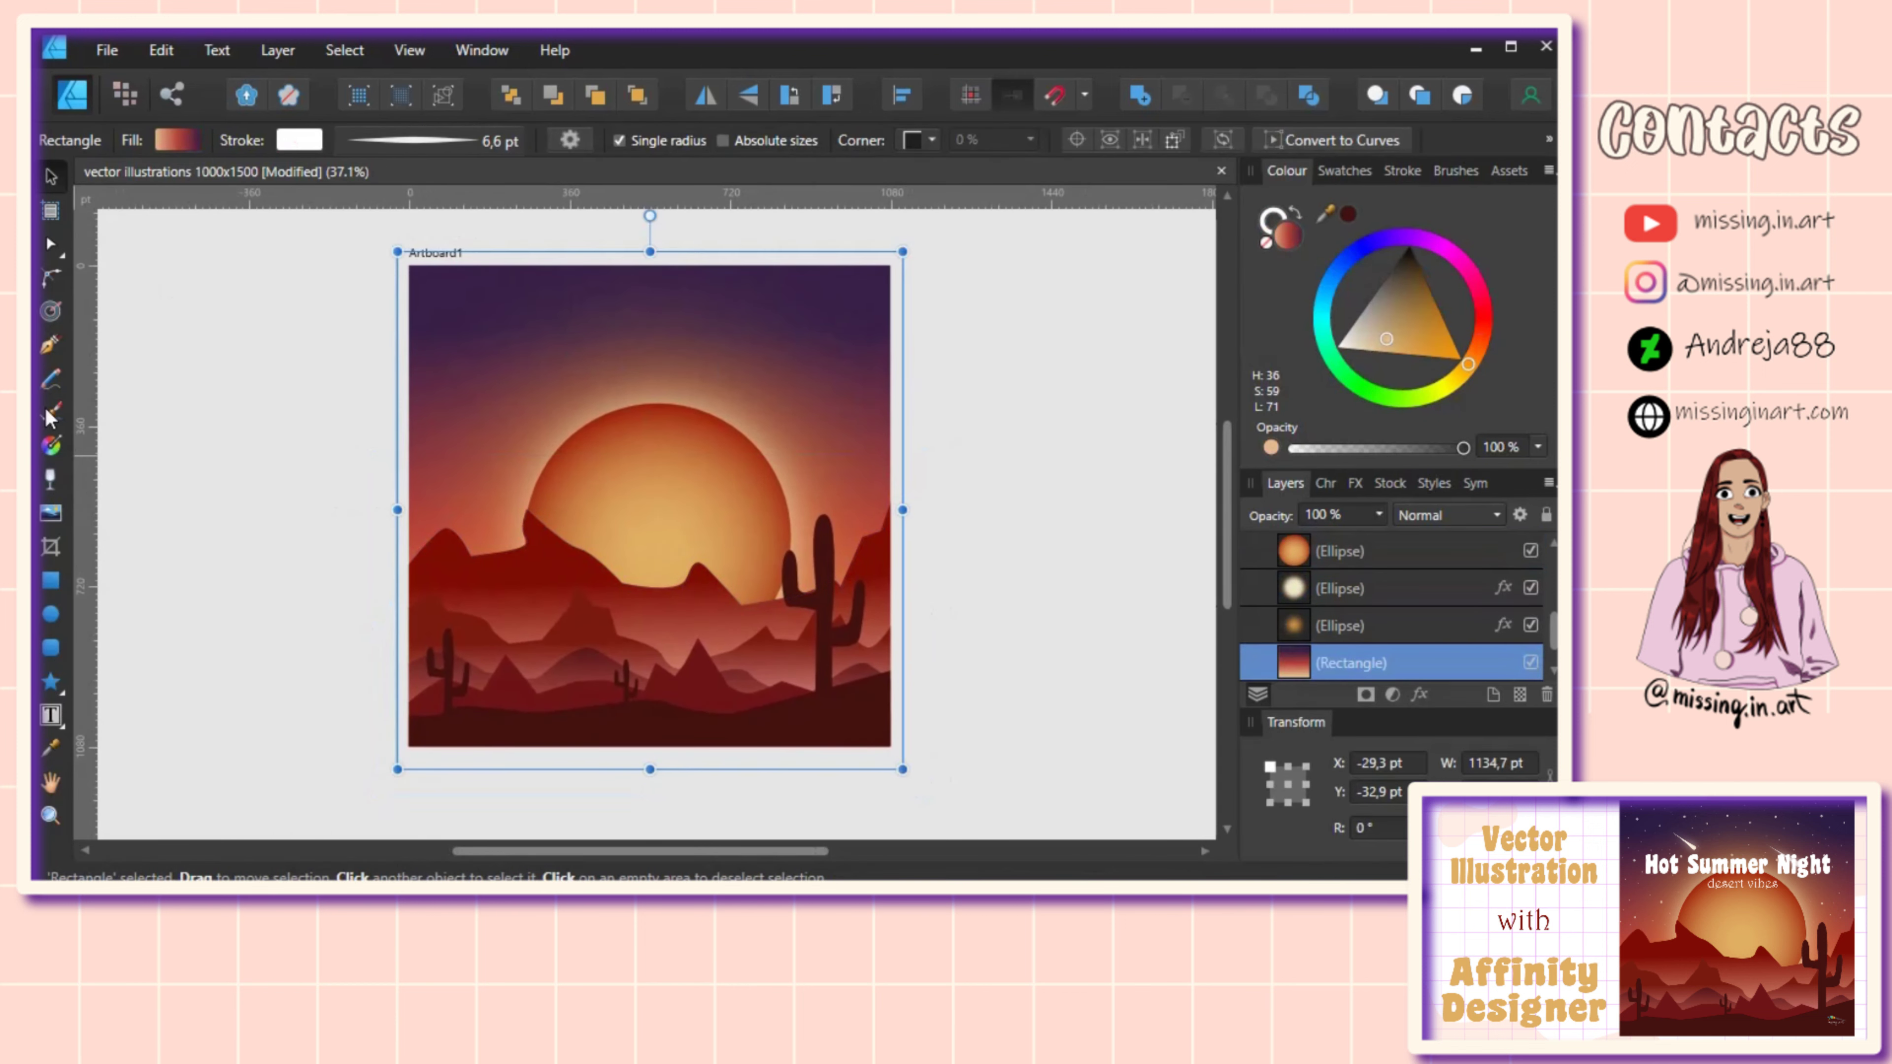
Step: Move the sky gradient's top stop down slightly and the middle stop a little lower
{"action": "left_click", "coordinate": [52, 445]}
{"action": "left_click_drag", "start_coordinate": [650, 317], "coordinate": [651, 331]}
{"action": "left_click_drag", "start_coordinate": [651, 539], "coordinate": [650, 558]}
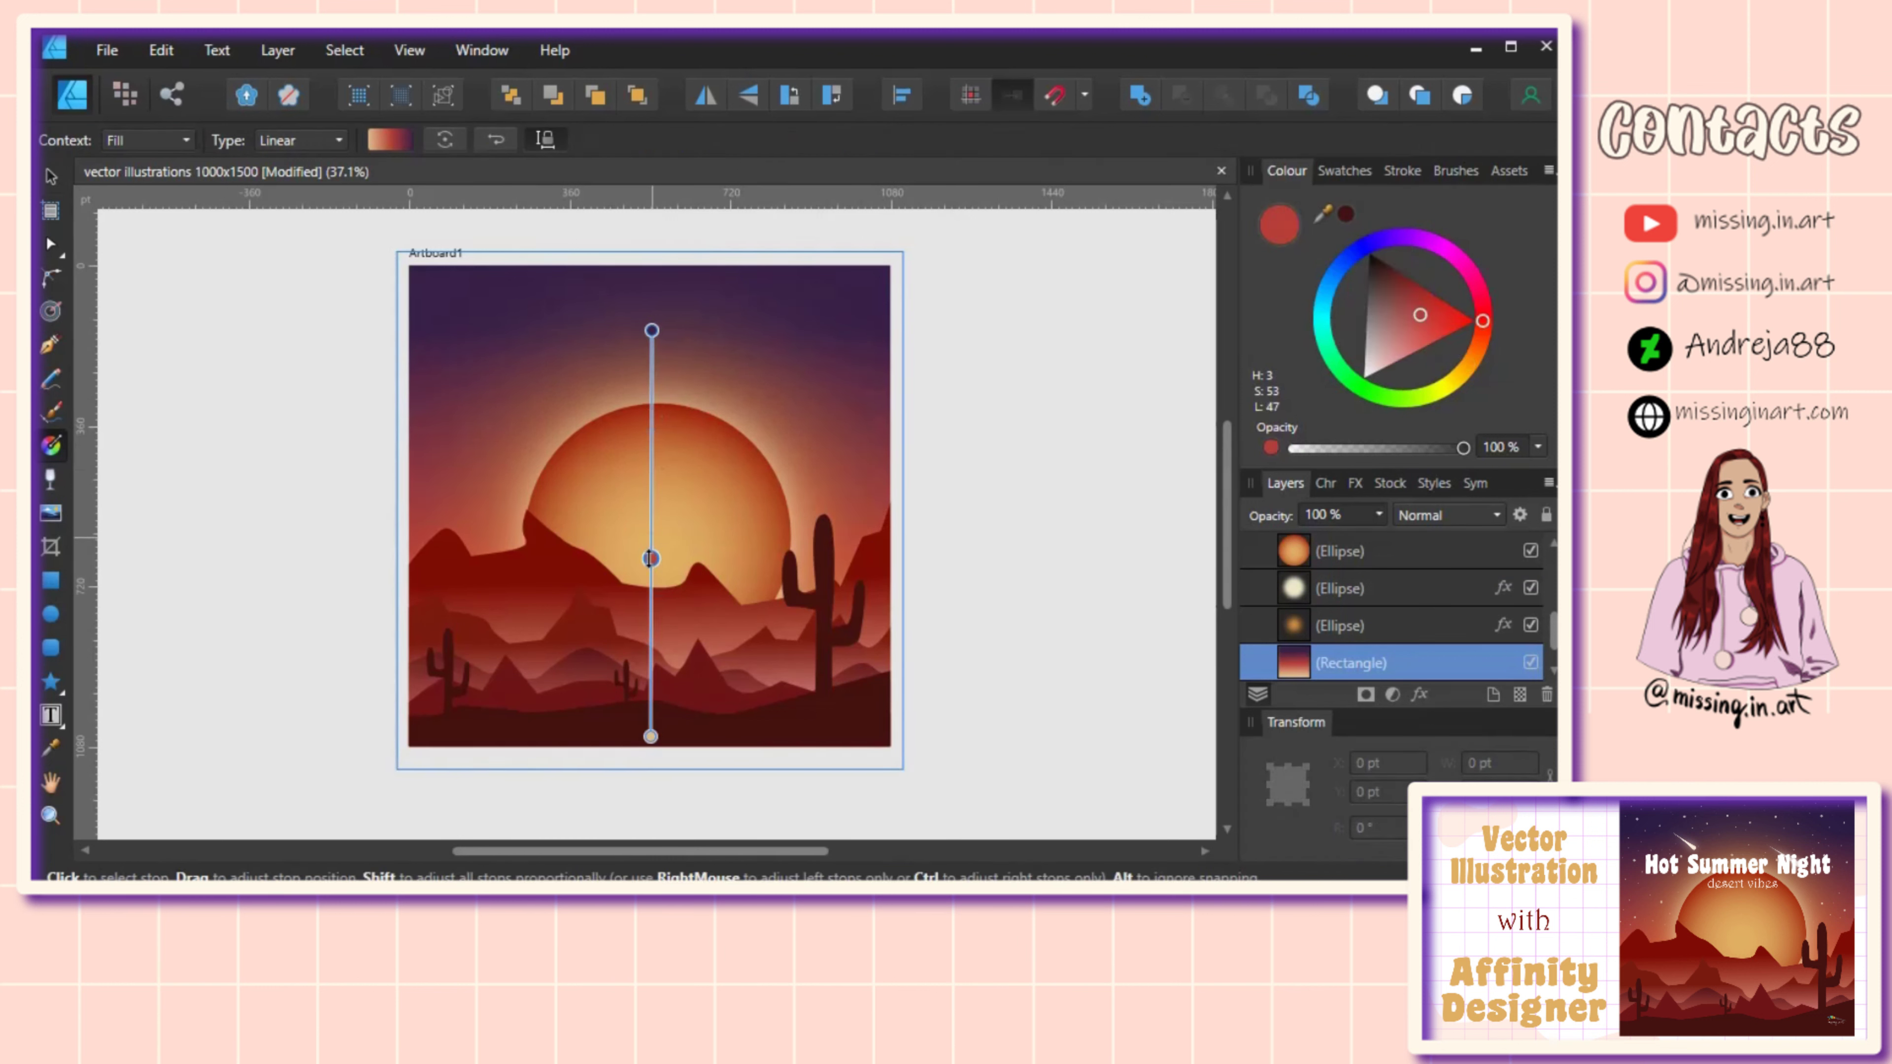
Step: Recolour the top gradient stop to a darker, richer blue-purple
{"action": "left_click", "coordinate": [652, 330]}
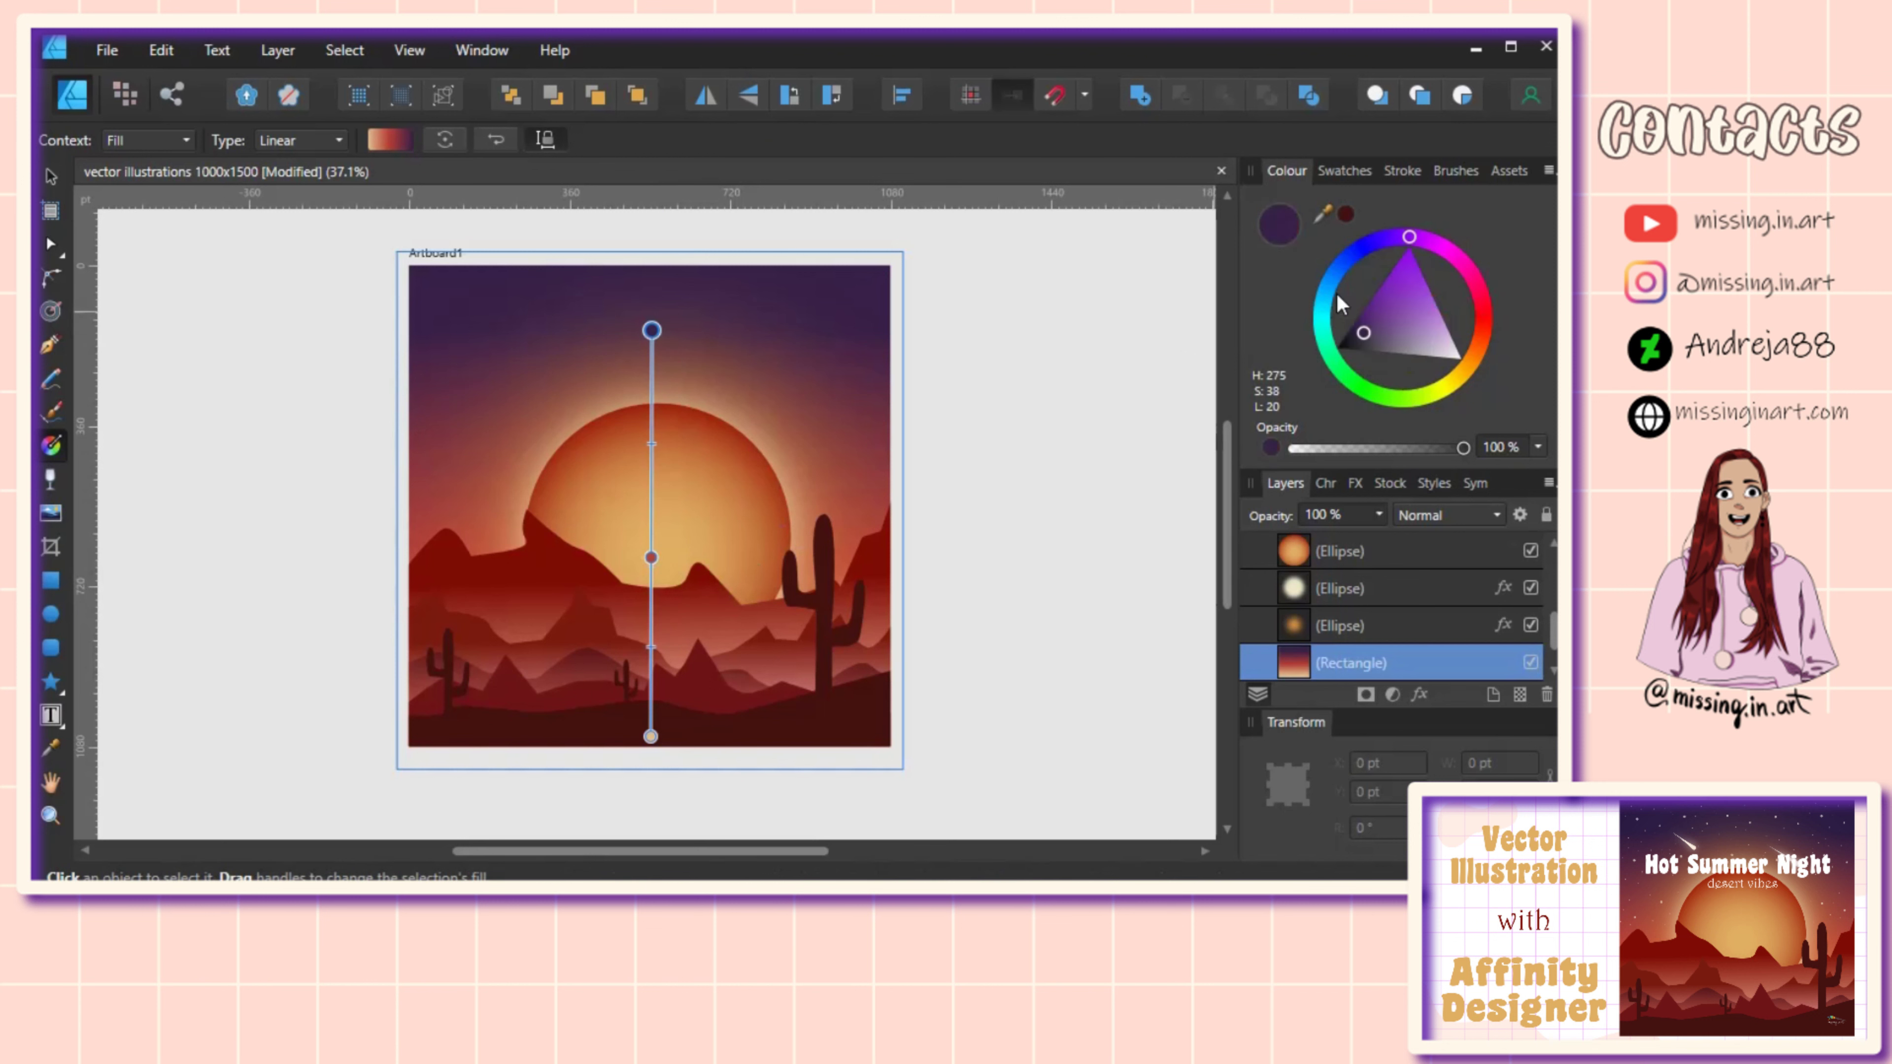
{"action": "left_click_drag", "start_coordinate": [1370, 328], "coordinate": [1369, 334]}
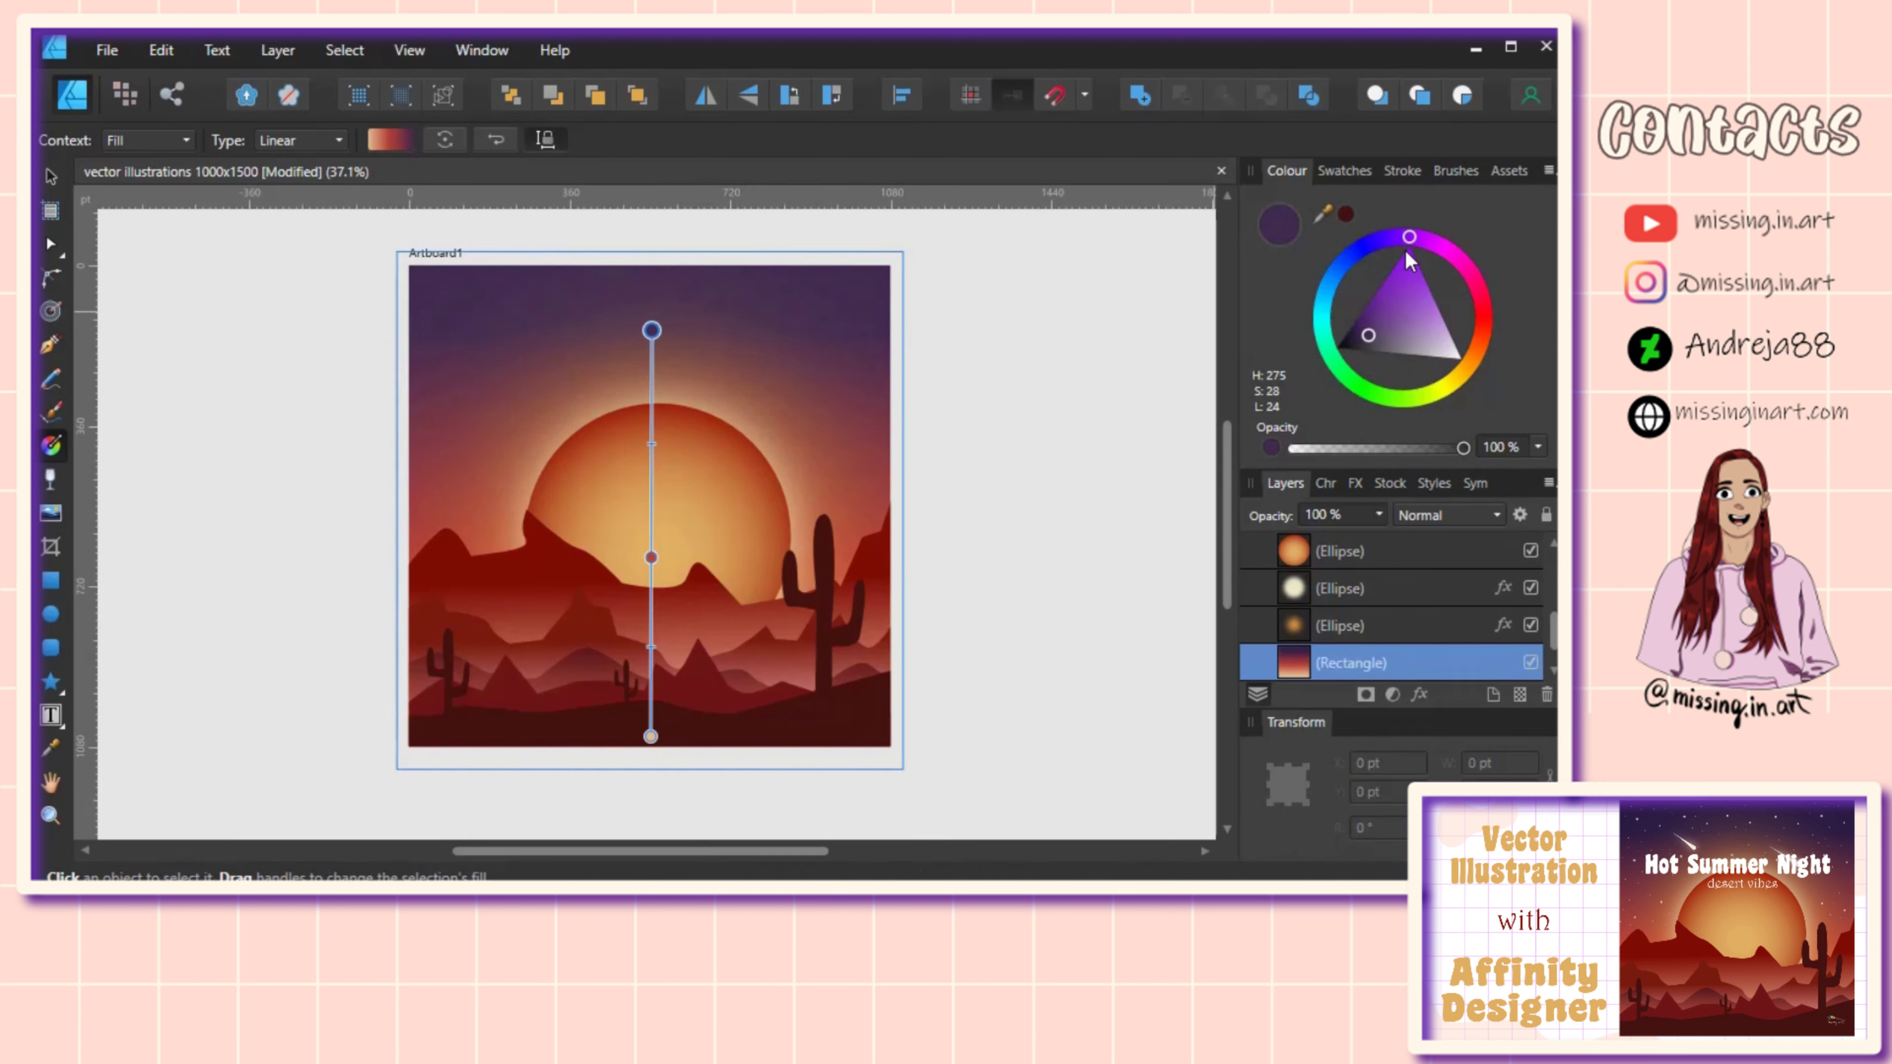
{"action": "left_click_drag", "start_coordinate": [1401, 232], "coordinate": [1392, 234]}
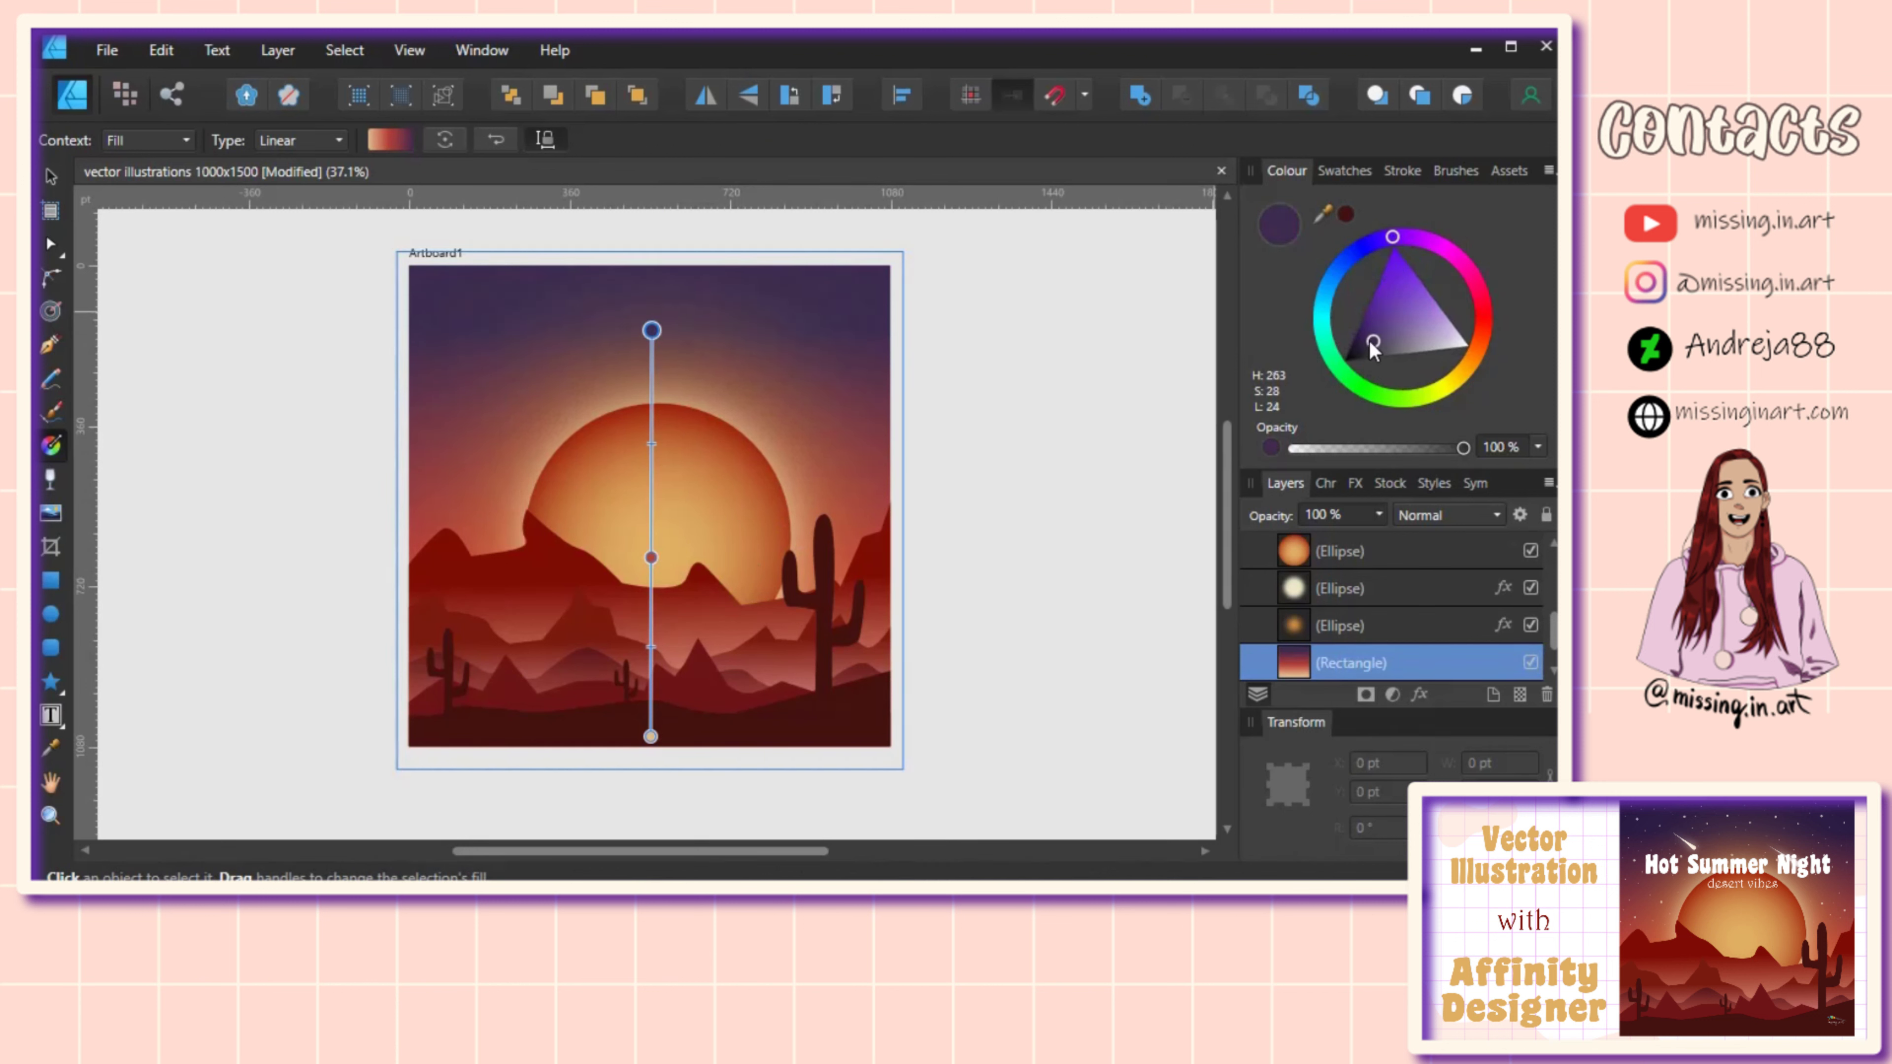
{"action": "left_click_drag", "start_coordinate": [1369, 338], "coordinate": [1364, 340]}
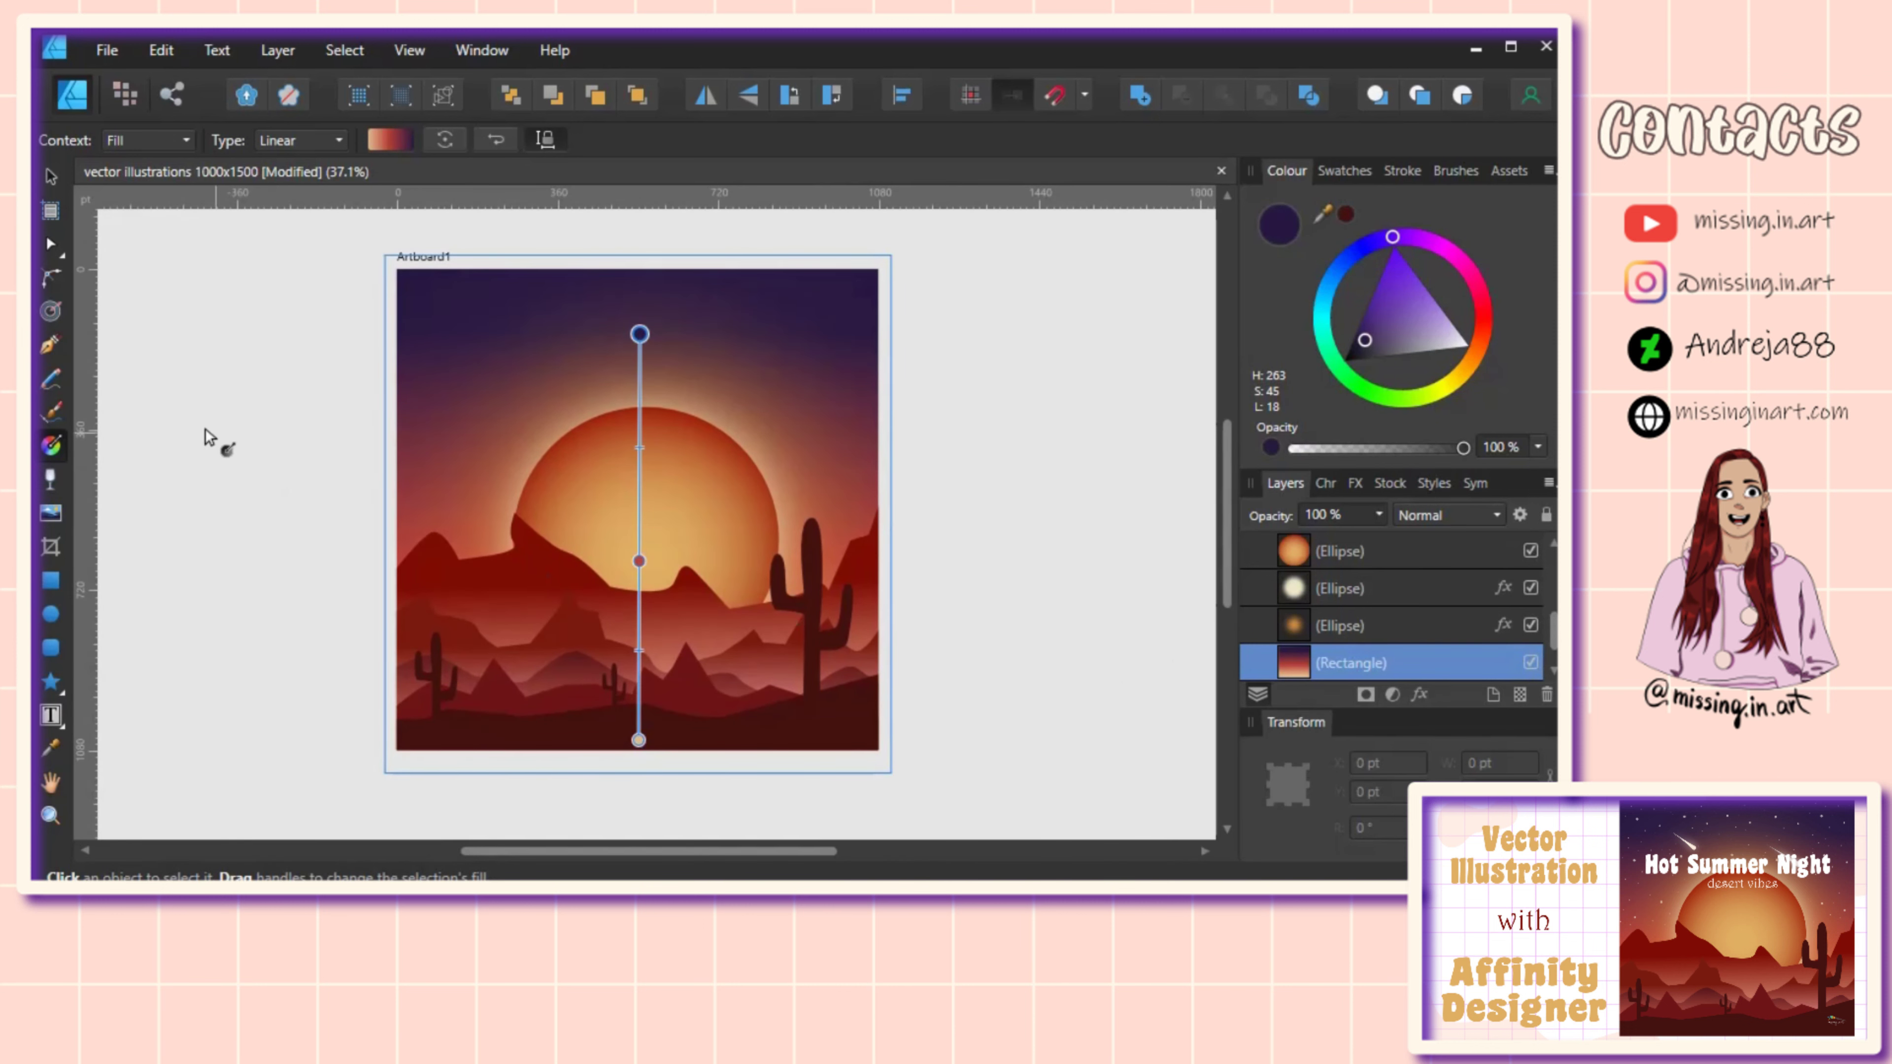
{"action": "left_click", "coordinate": [51, 614]}
Step: Draw a small white circle in the upper sky as the shooting star's head
{"action": "scroll", "coordinate": [386, 389], "scroll_direction": "up", "scroll_amount": 2}
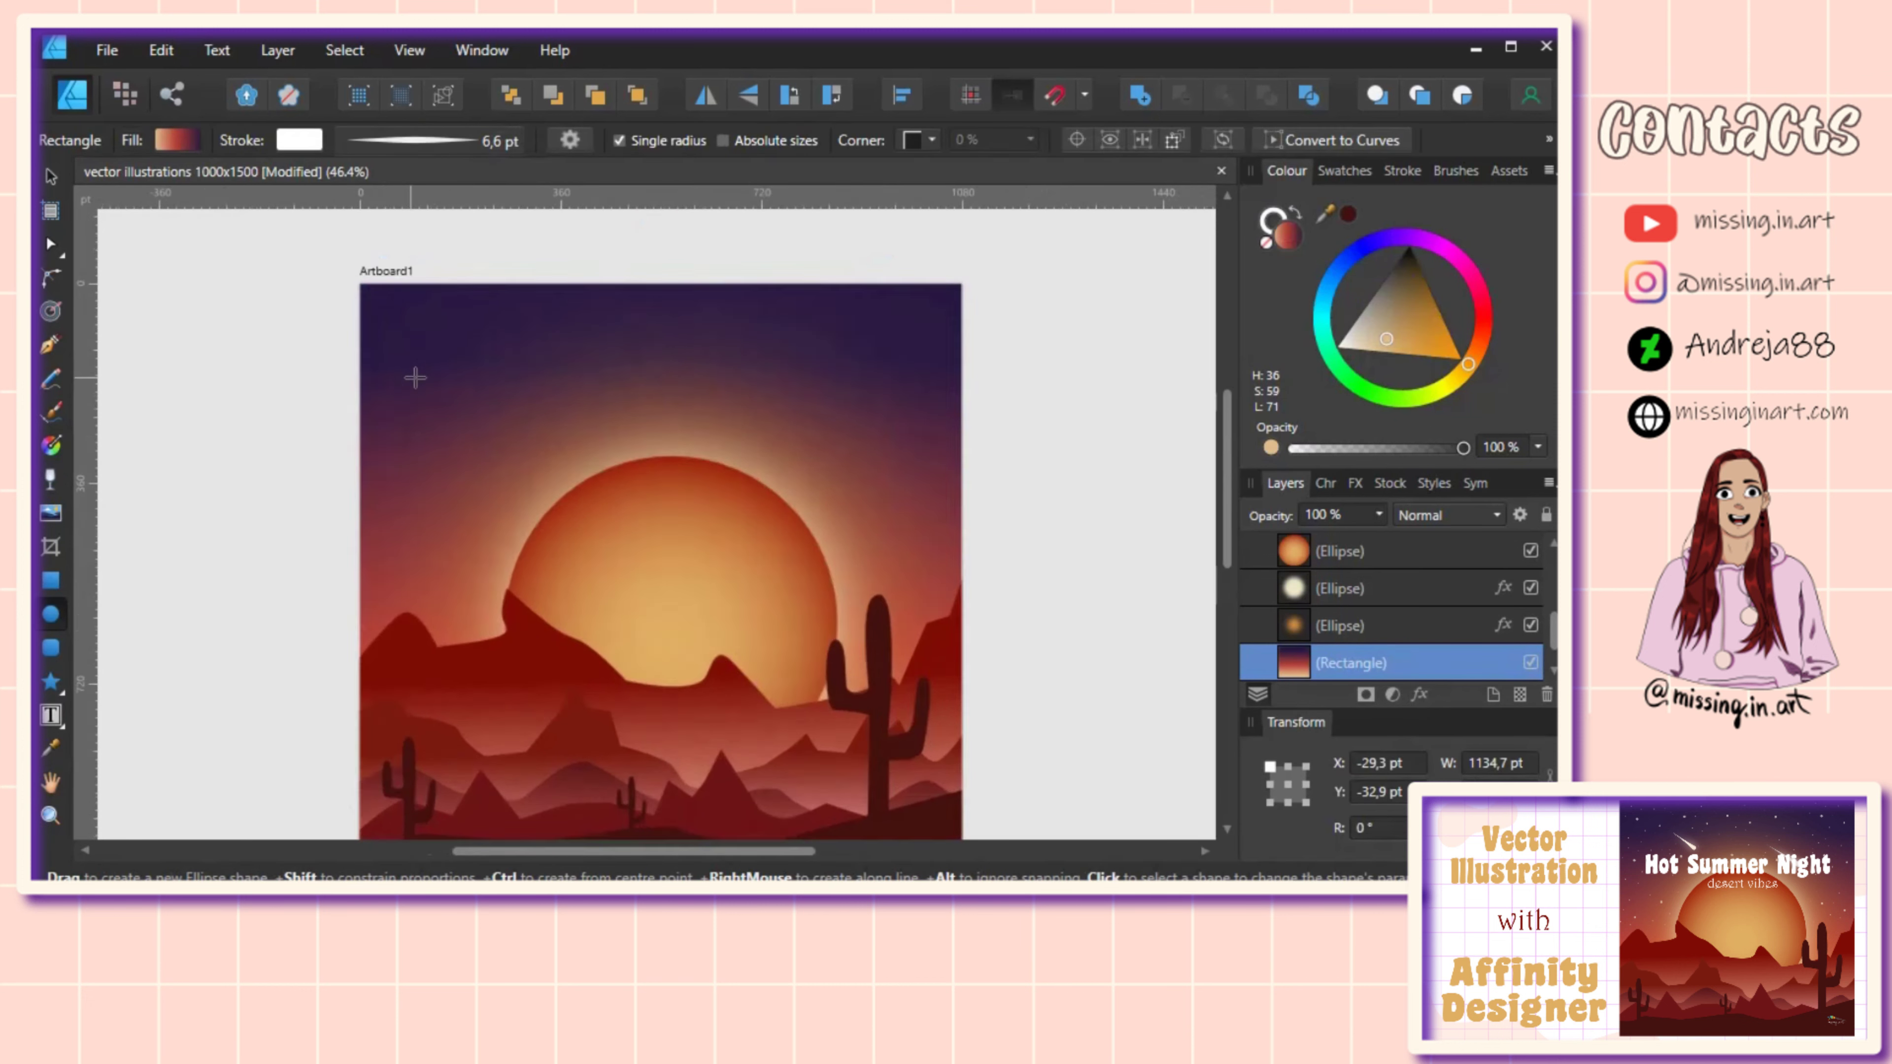
{"action": "scroll", "coordinate": [410, 375], "scroll_direction": "up", "scroll_amount": 3}
{"action": "scroll", "coordinate": [472, 385], "scroll_direction": "up", "scroll_amount": 3}
{"action": "left_click_drag", "start_coordinate": [505, 364], "coordinate": [533, 394]}
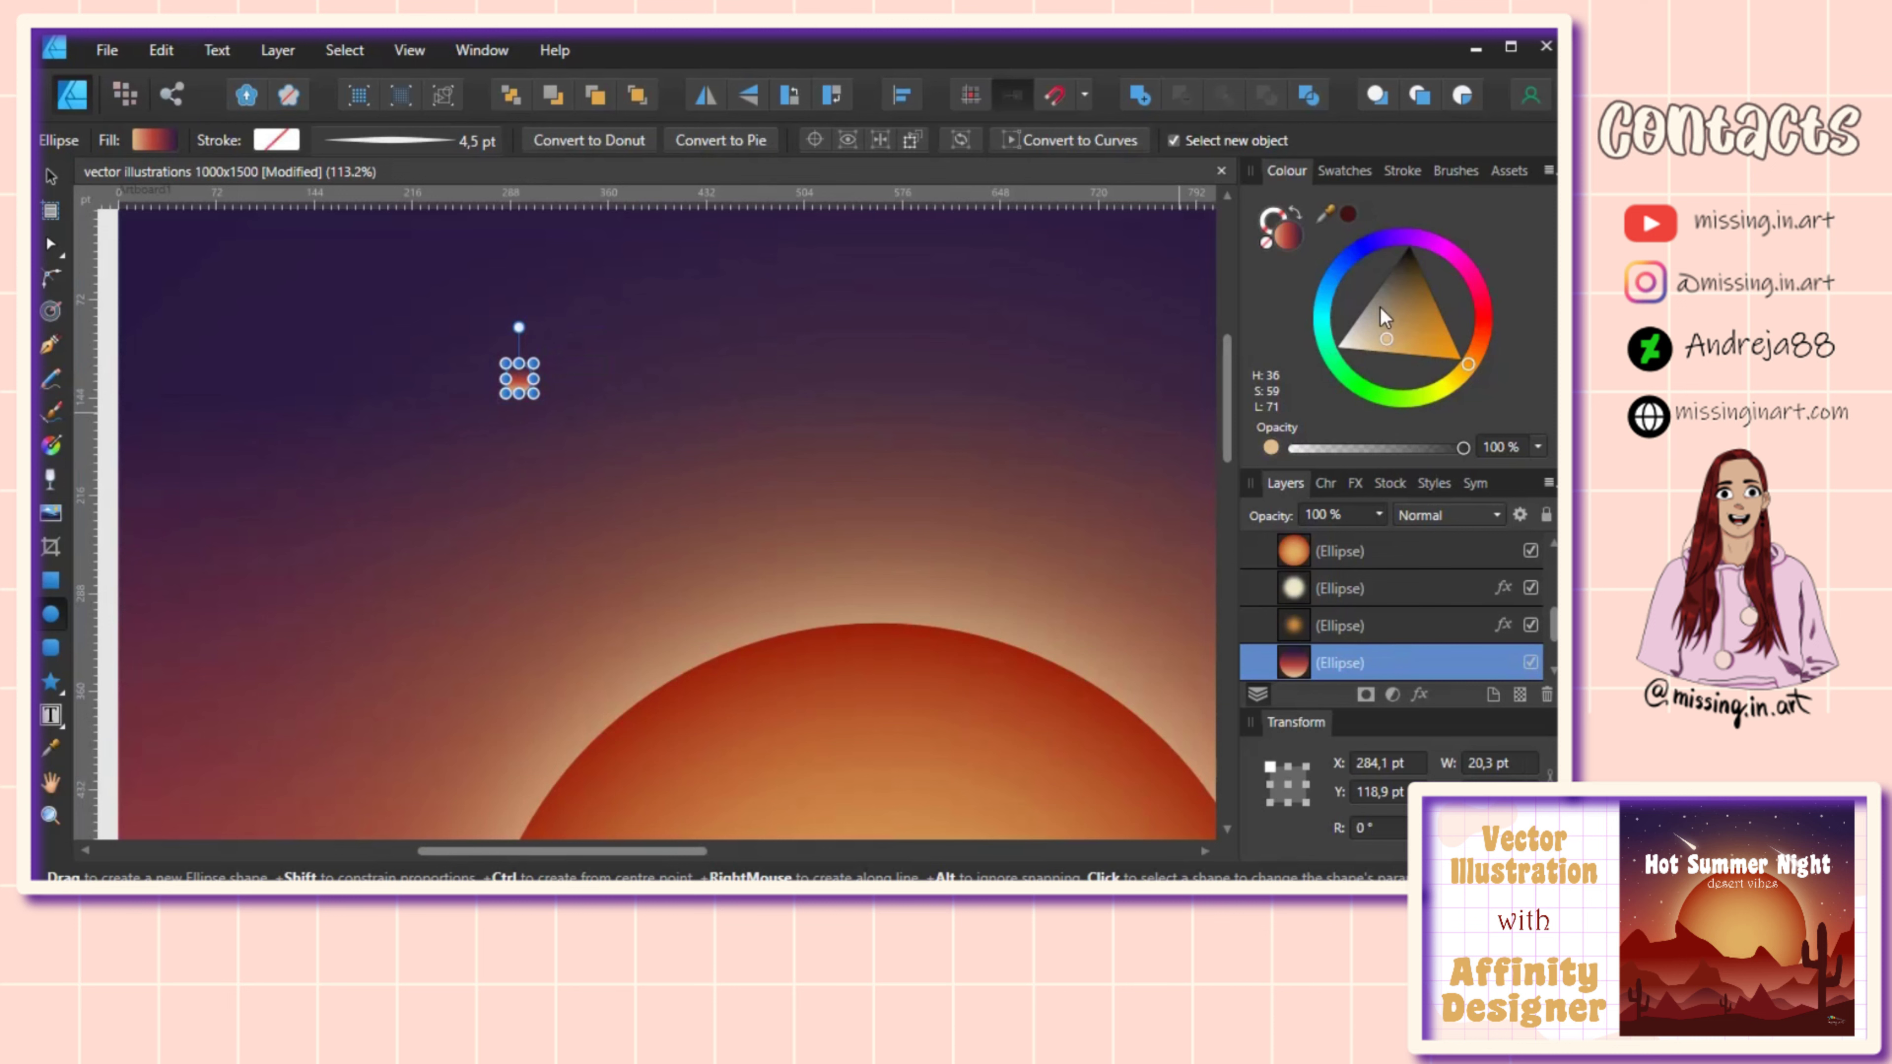
{"action": "left_click_drag", "start_coordinate": [1380, 307], "coordinate": [1336, 346]}
{"action": "left_click_drag", "start_coordinate": [323, 355], "coordinate": [460, 395]}
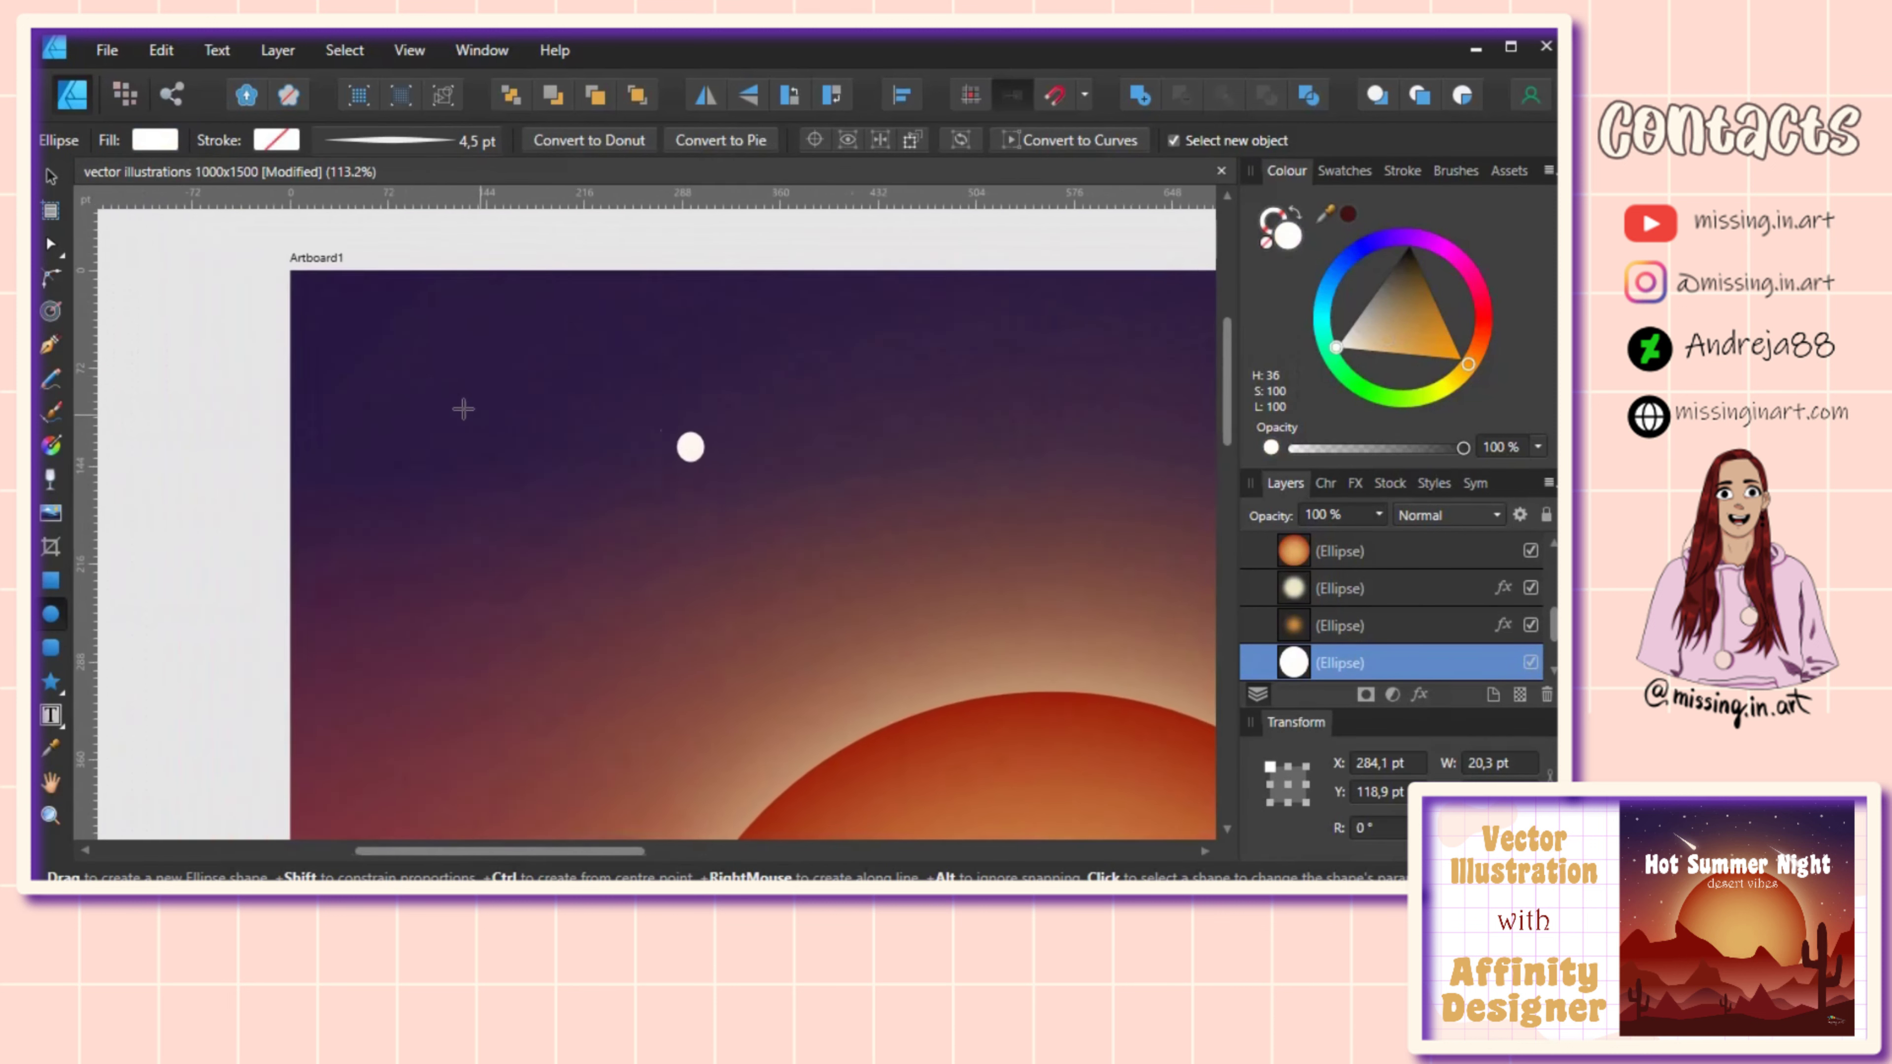
Step: Draw a white triangular tail running from up-left down to the circle
{"action": "left_click", "coordinate": [49, 347]}
{"action": "scroll", "coordinate": [600, 427], "scroll_direction": "up", "scroll_amount": 2}
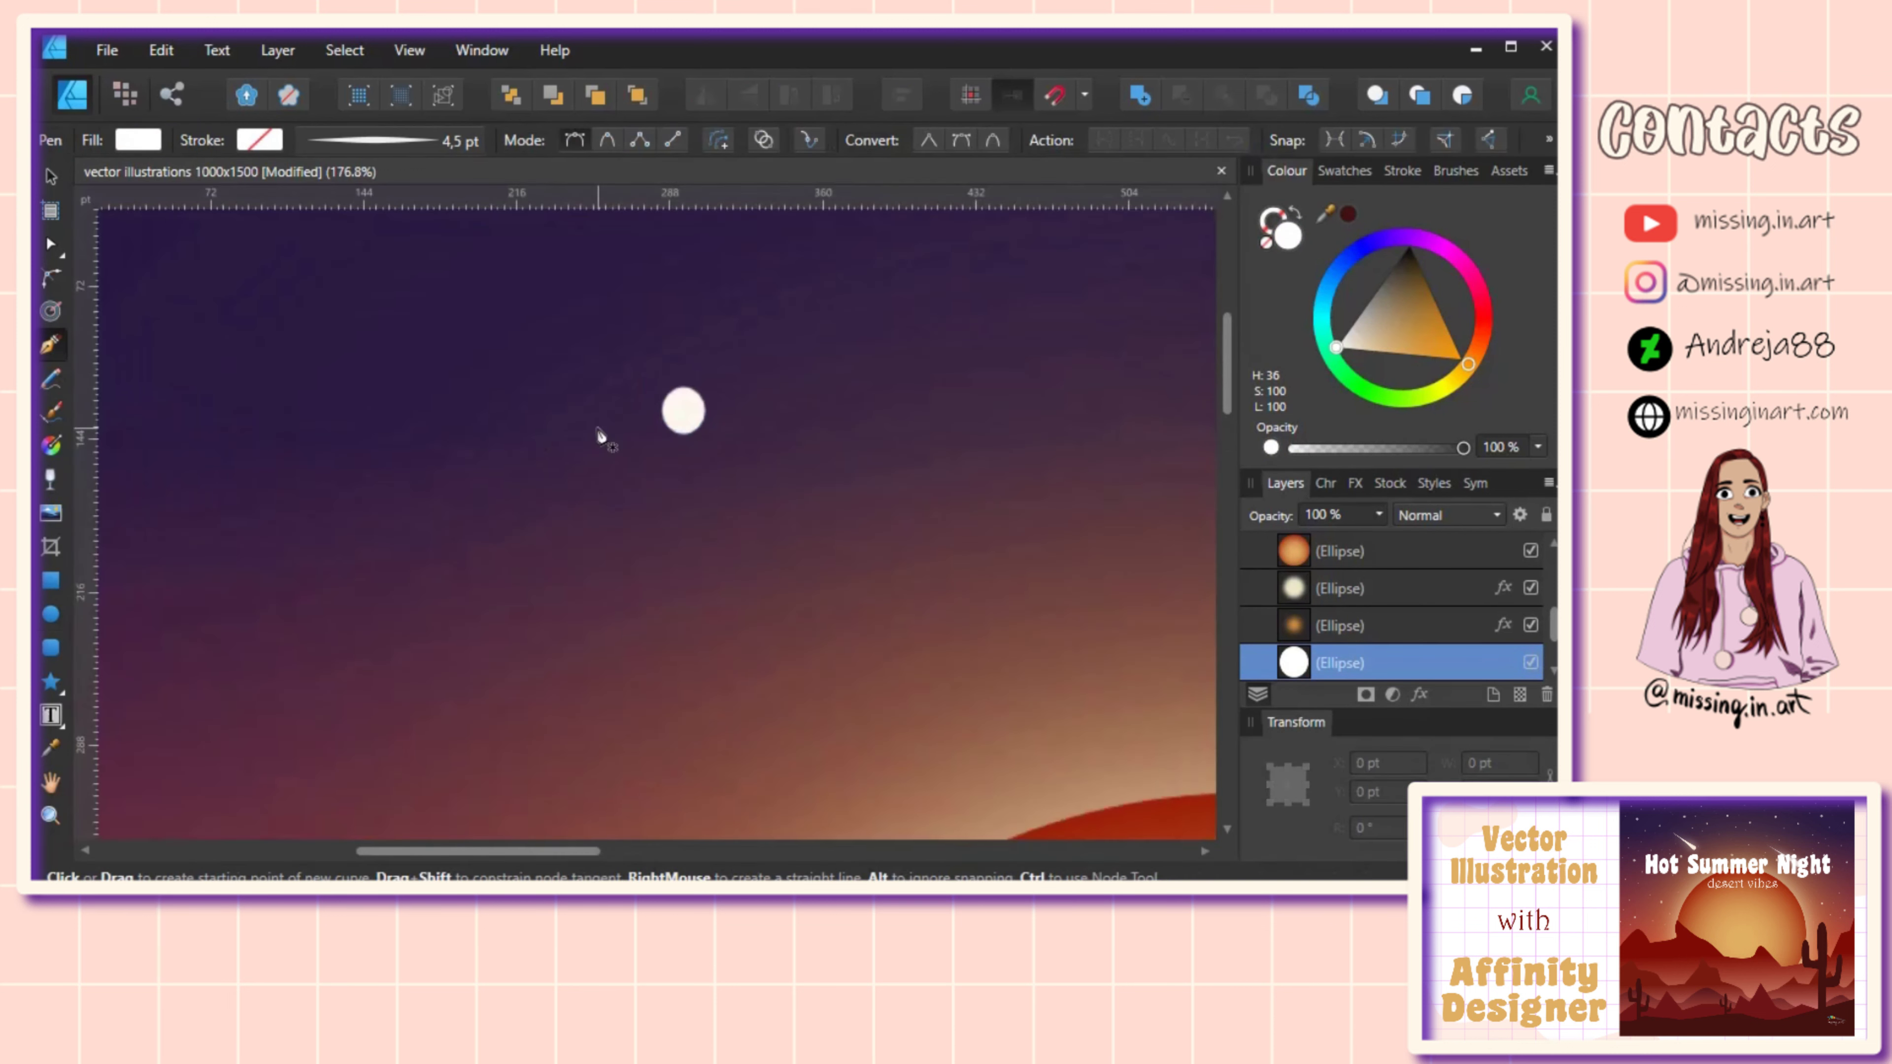
{"action": "scroll", "coordinate": [663, 528], "scroll_direction": "up", "scroll_amount": 2}
{"action": "left_click", "coordinate": [474, 354]}
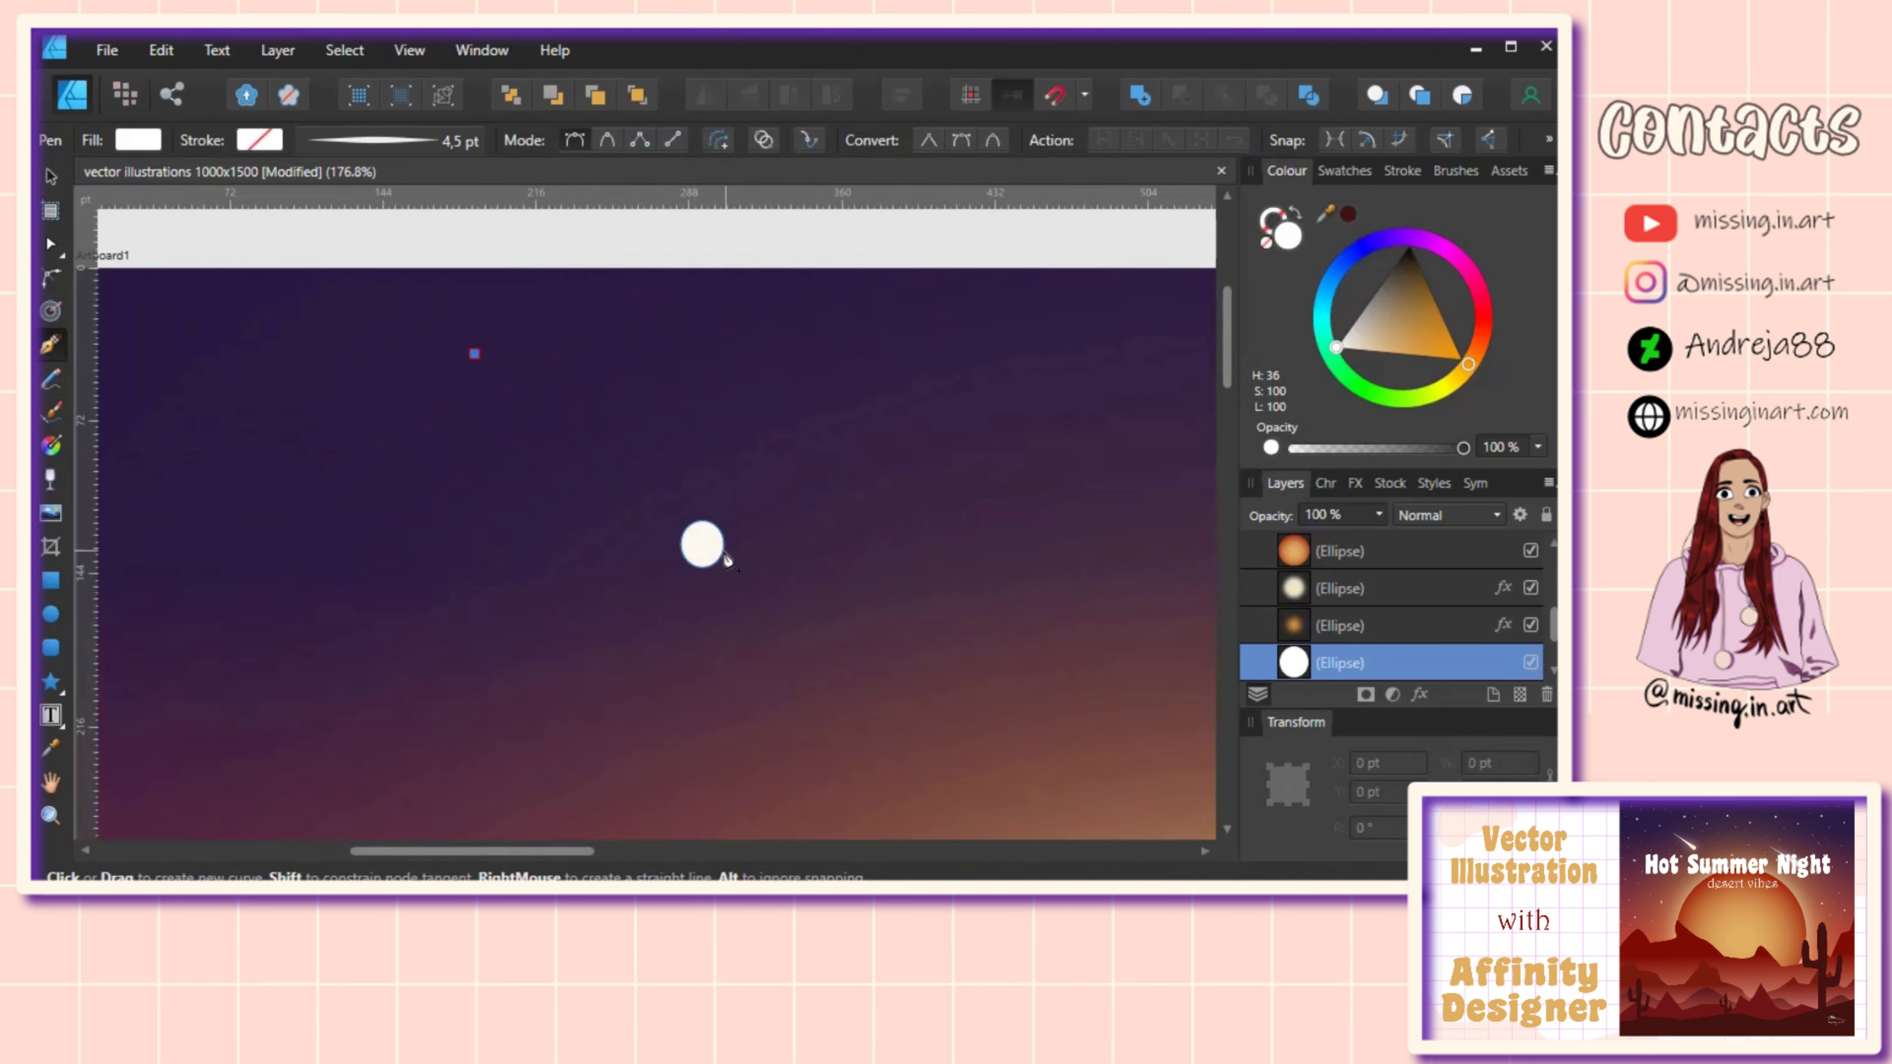
{"action": "left_click_drag", "start_coordinate": [716, 527], "coordinate": [690, 560]}
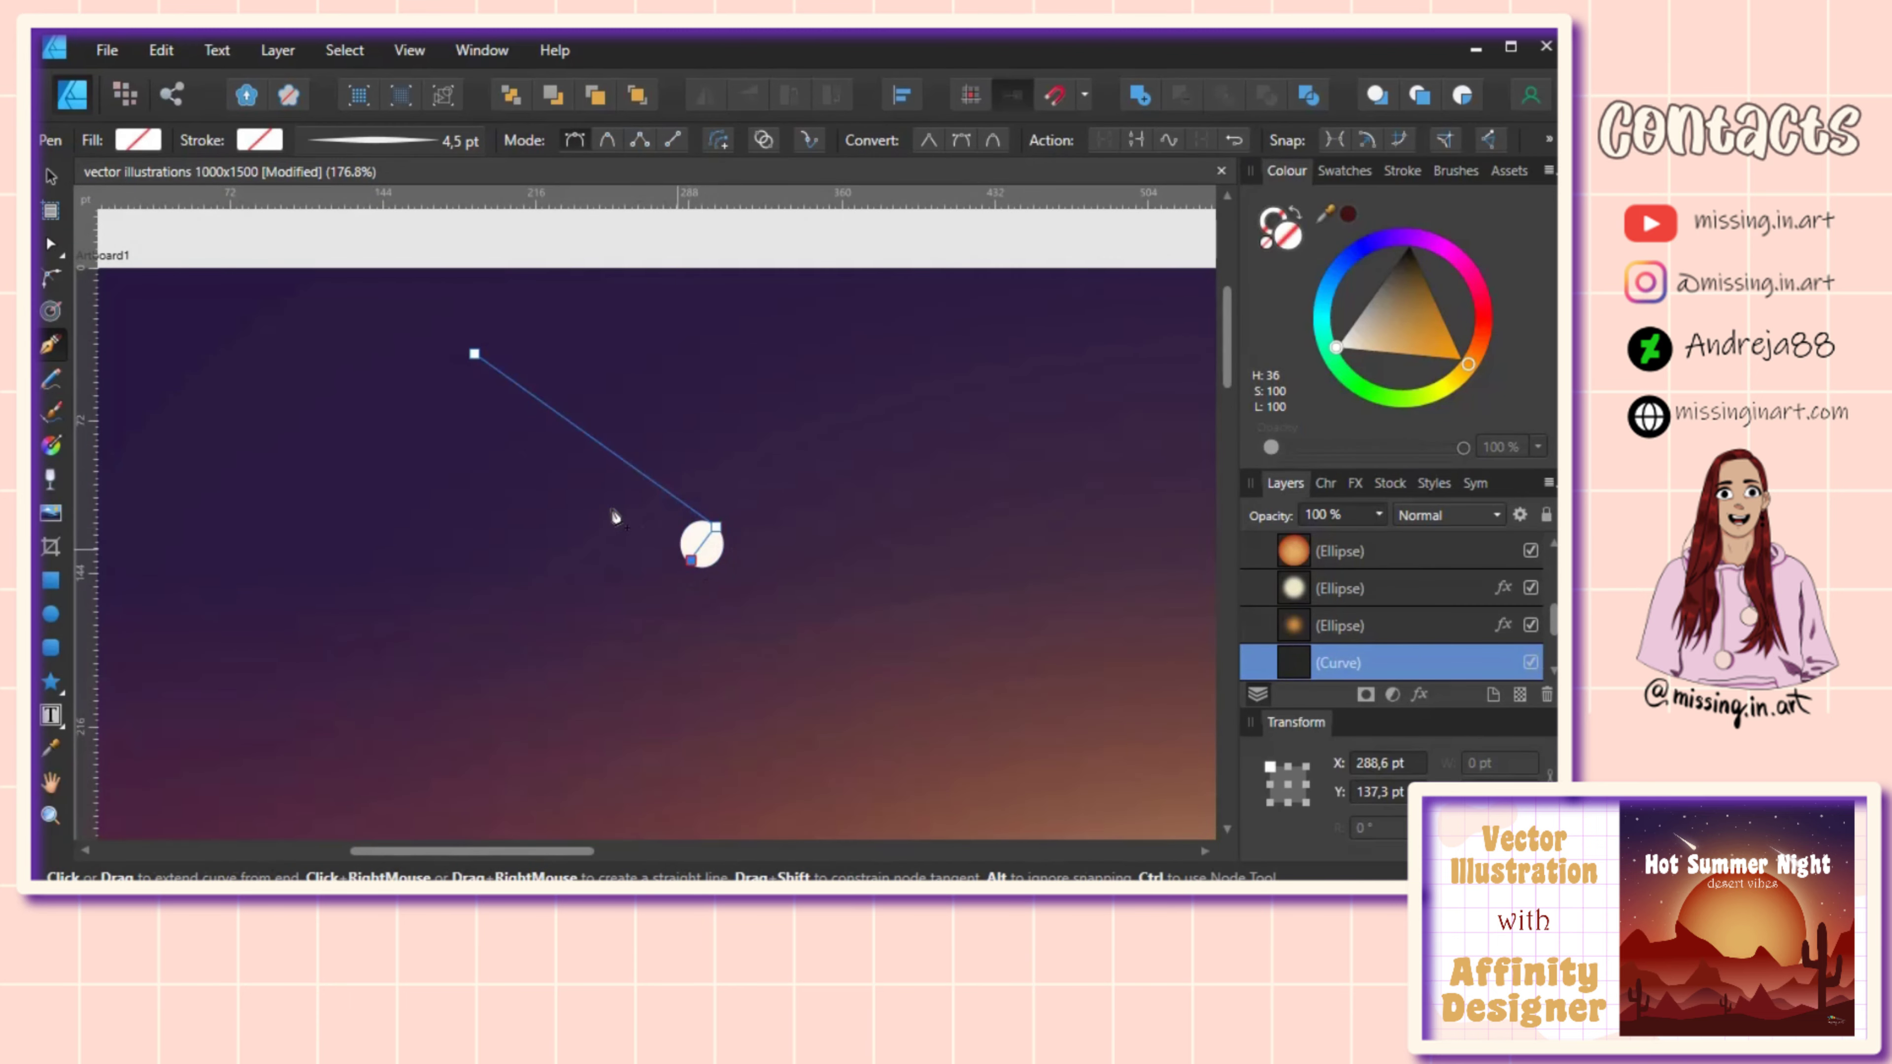
{"action": "left_click", "coordinate": [474, 354]}
{"action": "scroll", "coordinate": [561, 507], "scroll_direction": "up", "scroll_amount": 1}
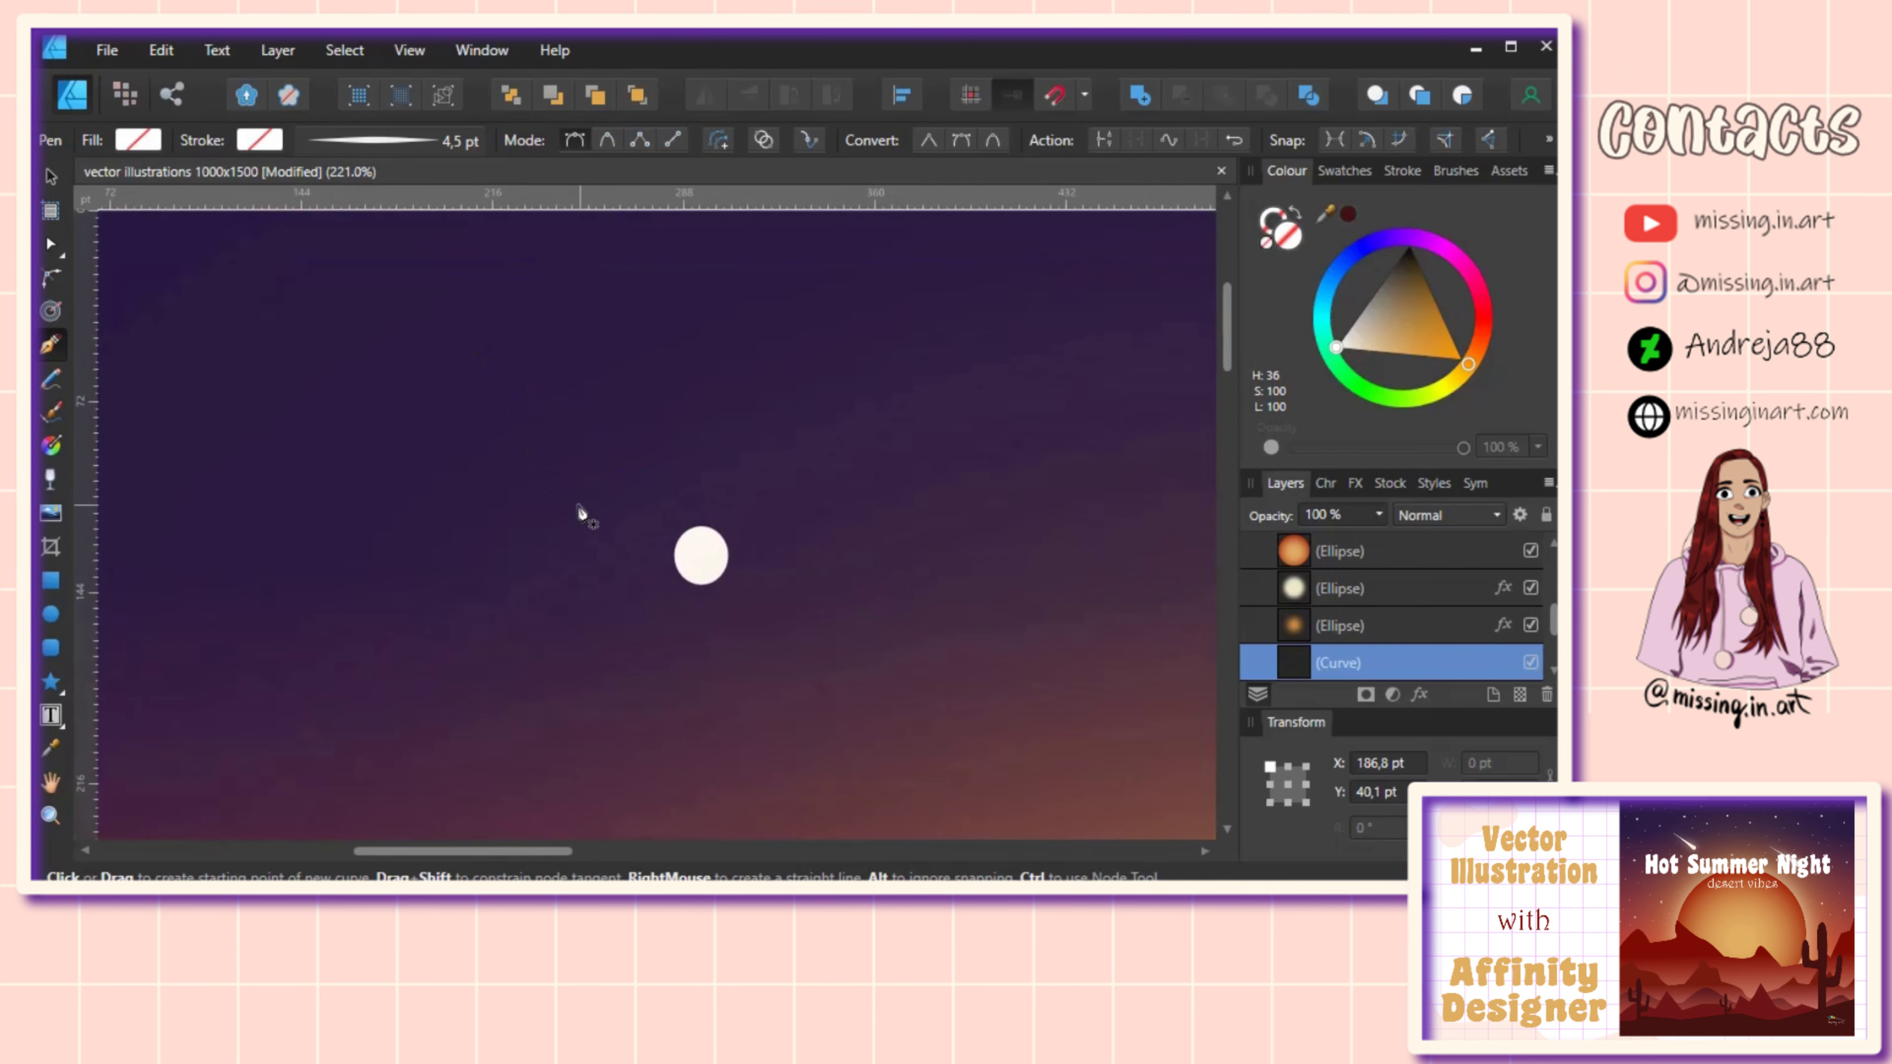
{"action": "left_click_drag", "start_coordinate": [1368, 338], "coordinate": [1335, 347]}
Step: Adjust the tail's corner nodes so both meet the circle's edge
{"action": "scroll", "coordinate": [693, 574], "scroll_direction": "up", "scroll_amount": 2}
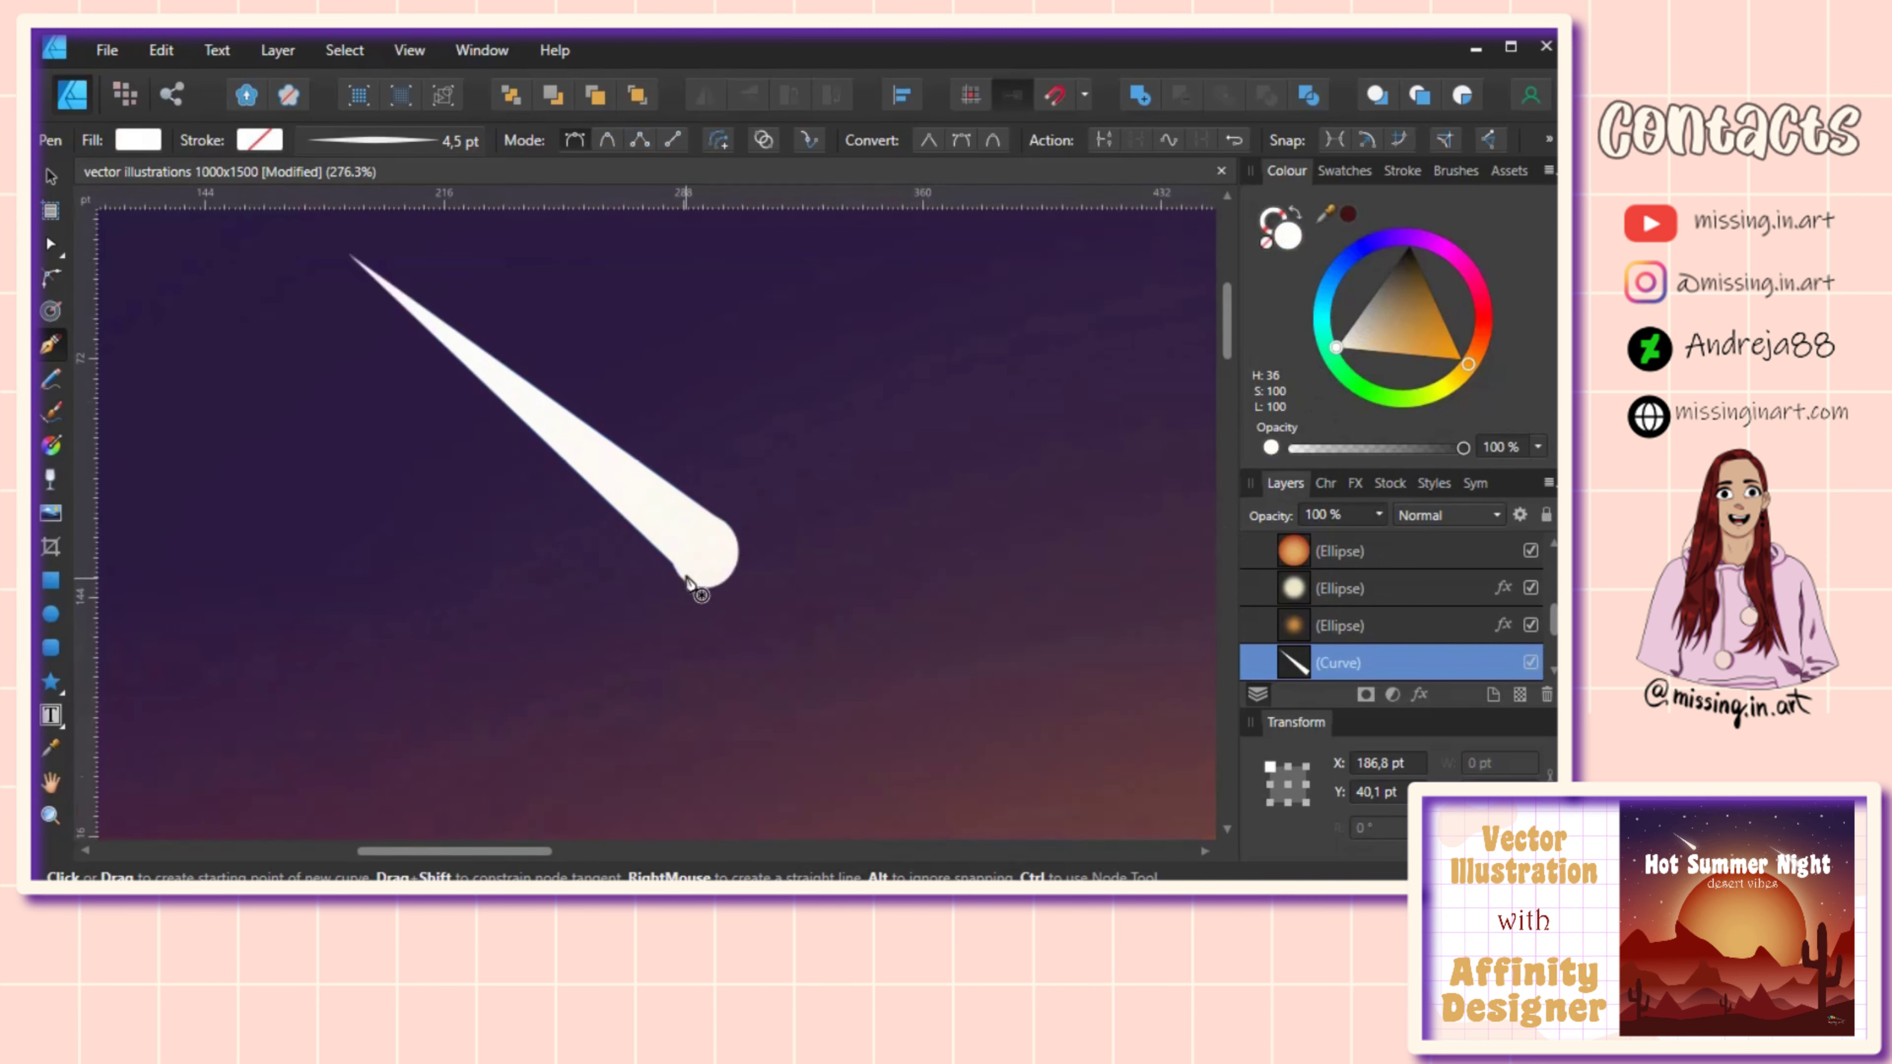
{"action": "scroll", "coordinate": [692, 574], "scroll_direction": "up", "scroll_amount": 2}
{"action": "scroll", "coordinate": [681, 551], "scroll_direction": "up", "scroll_amount": 2}
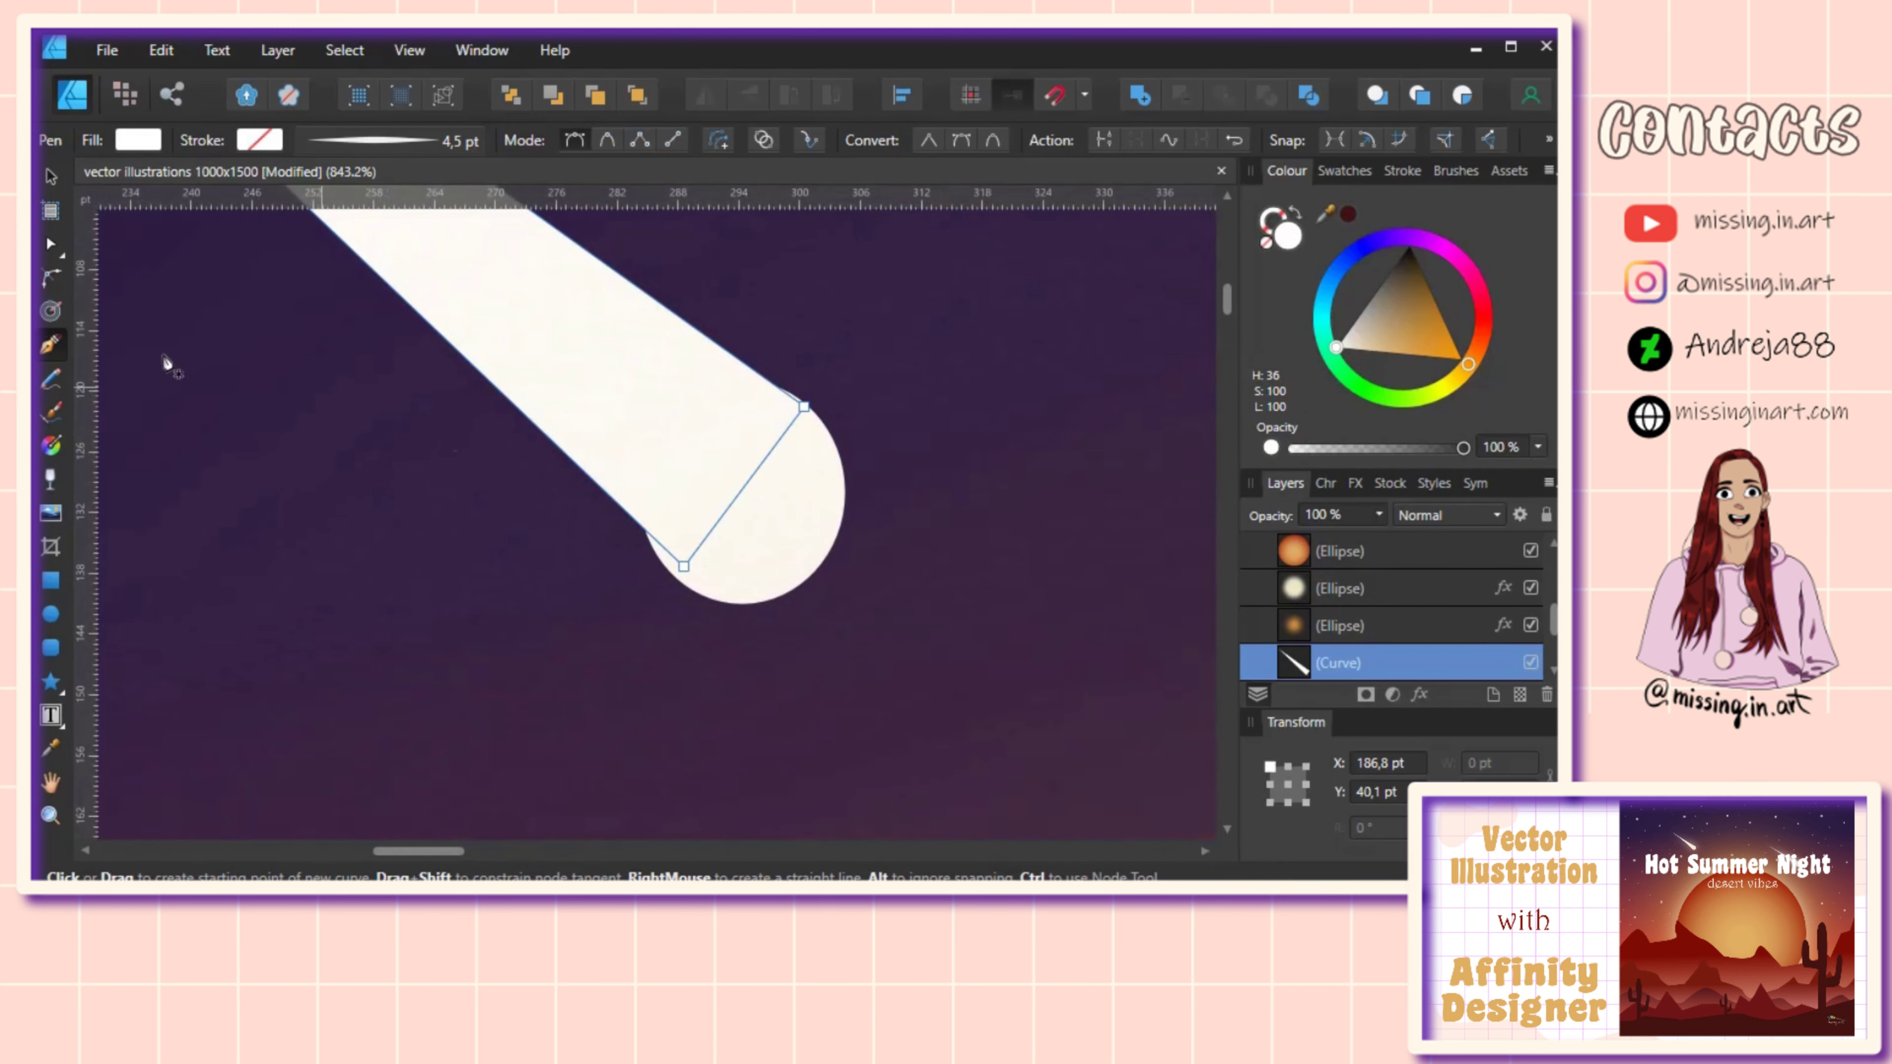
{"action": "left_click", "coordinate": [50, 244]}
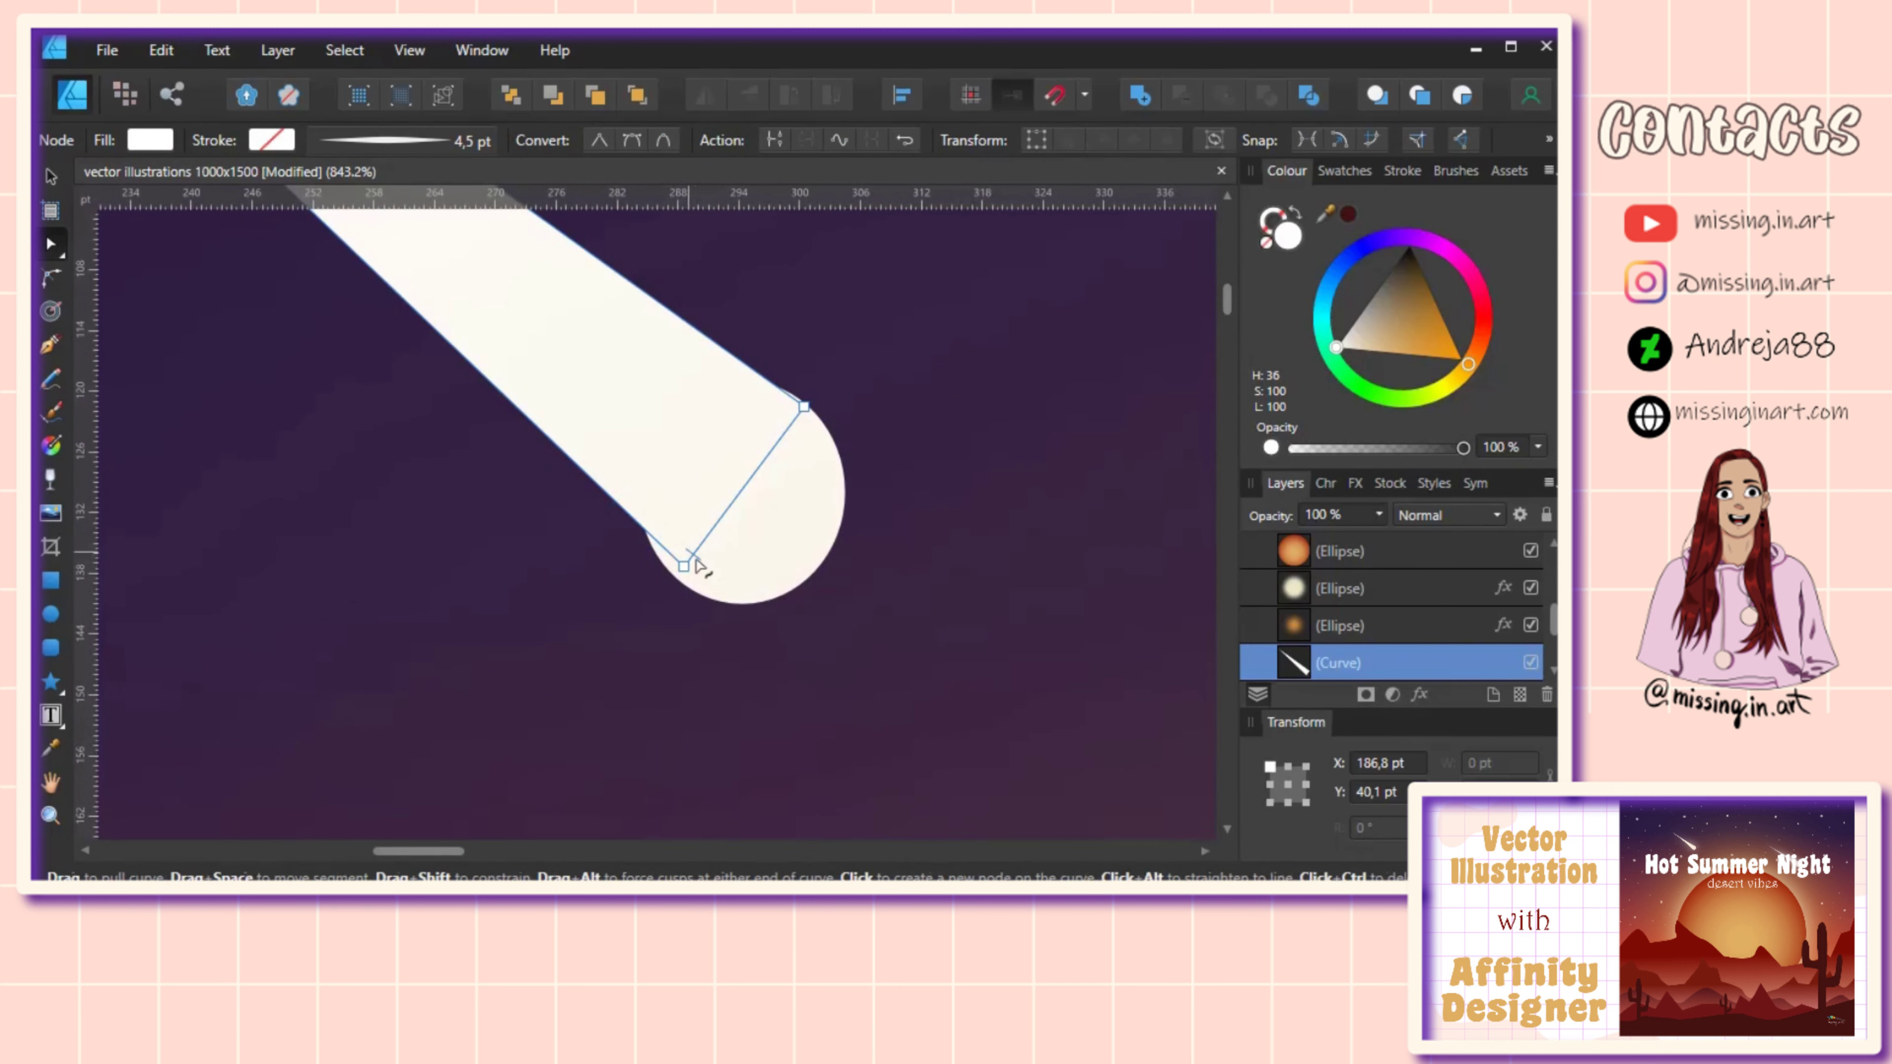
{"action": "left_click_drag", "start_coordinate": [683, 565], "coordinate": [652, 552]}
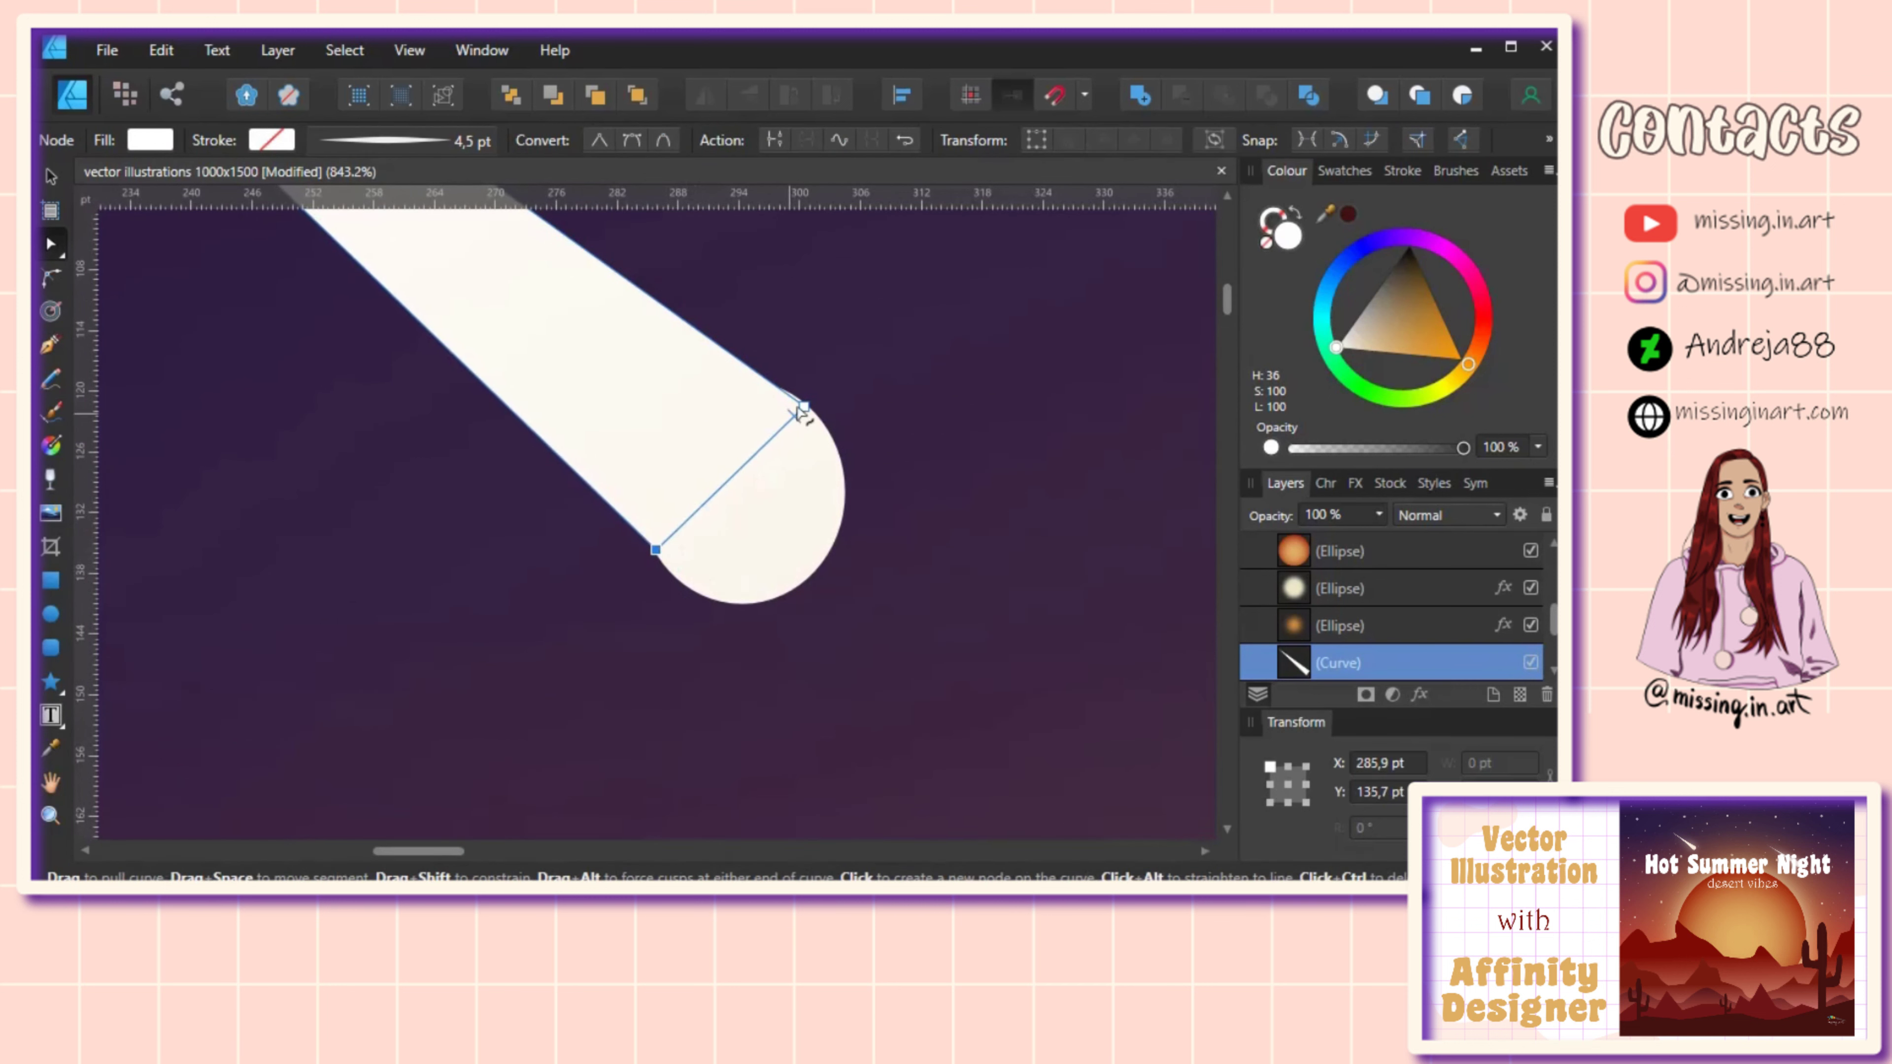
{"action": "left_click_drag", "start_coordinate": [804, 407], "coordinate": [797, 398]}
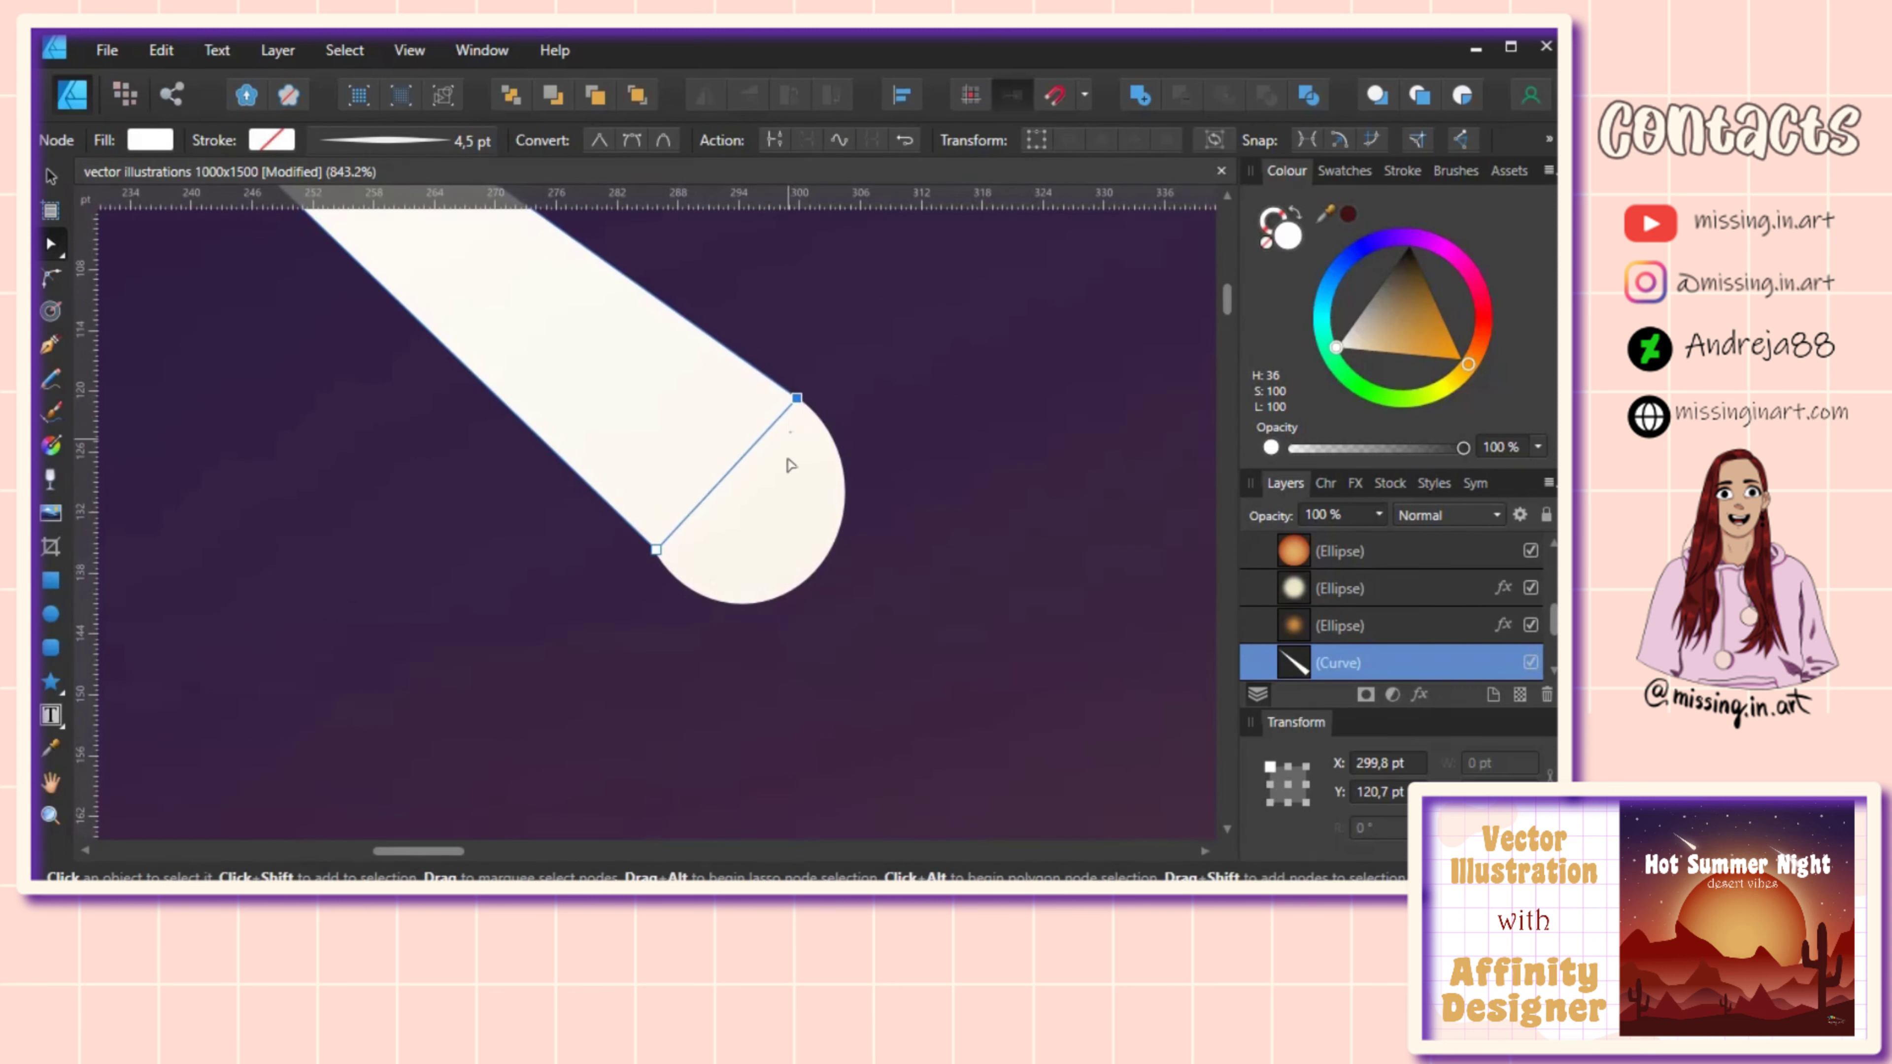
Step: Merge the round head into the white beam with Add and smooth the lower-left join node
{"action": "left_click", "coordinate": [792, 517], "text": "shift"}
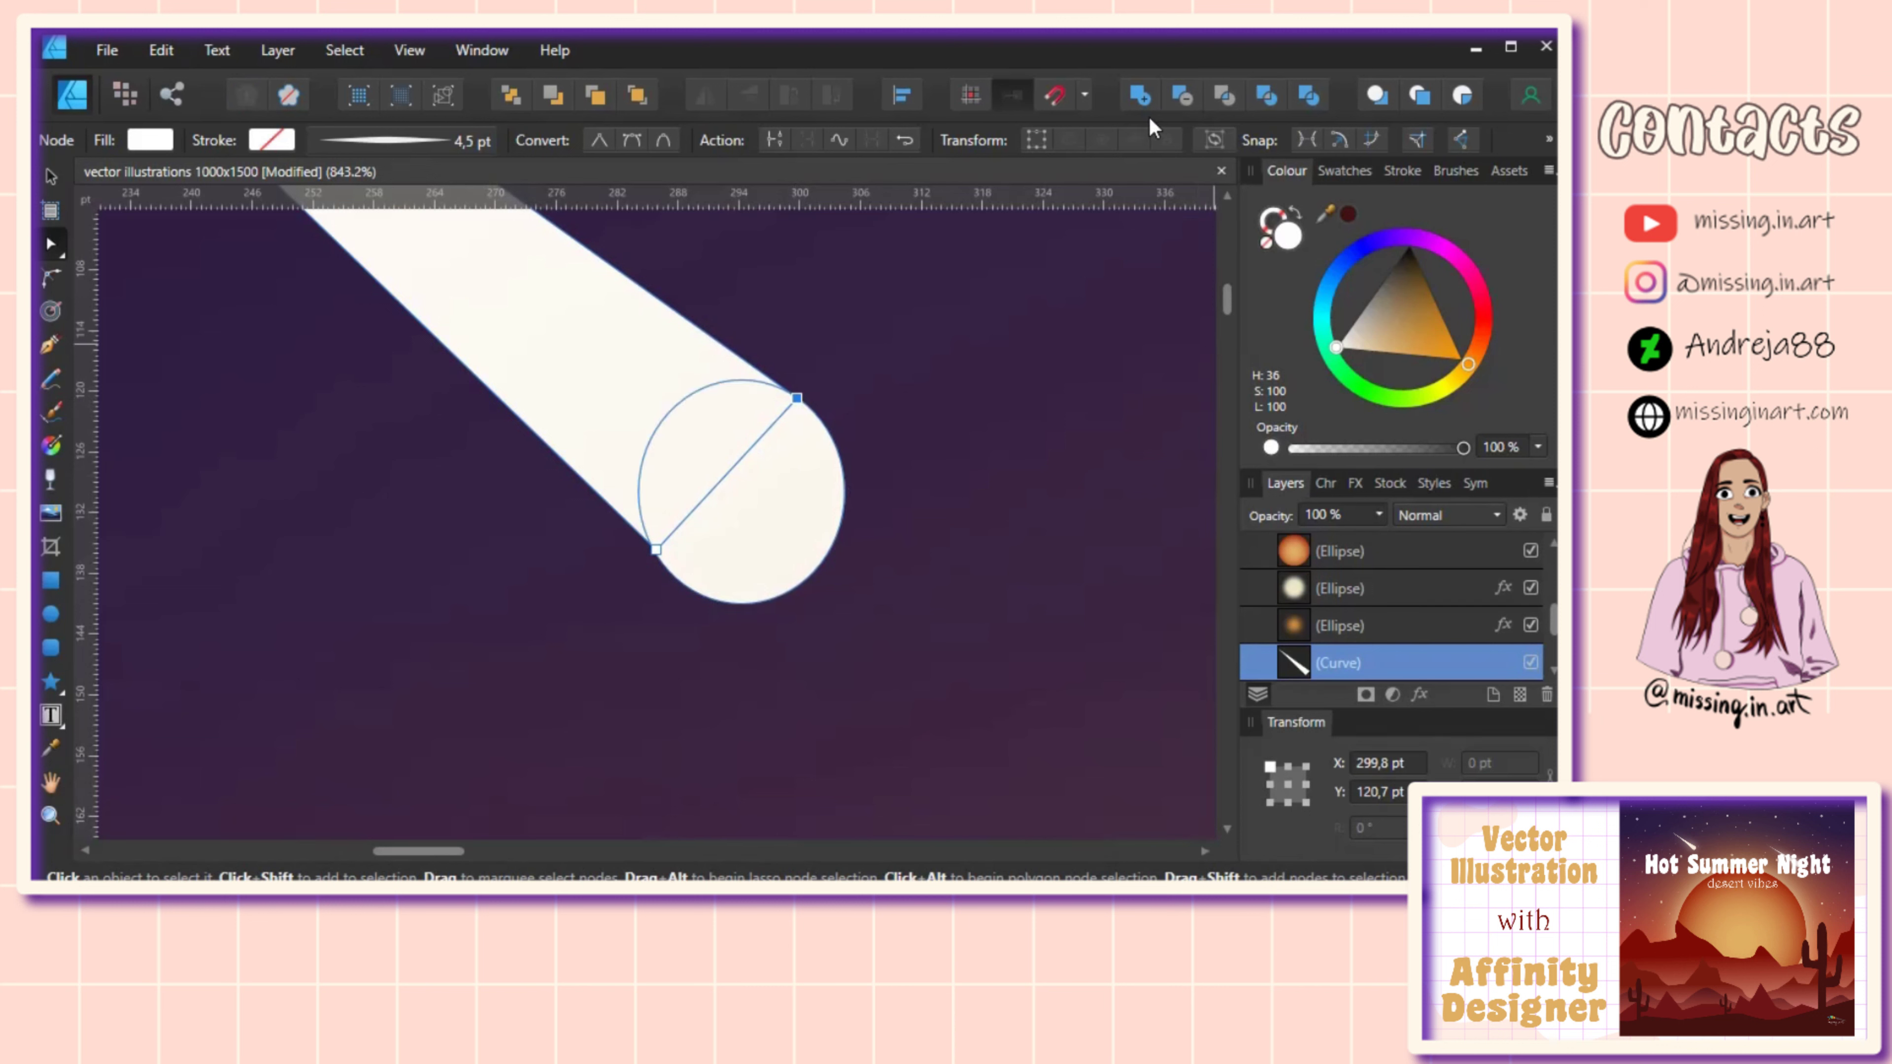
{"action": "left_click", "coordinate": [1140, 96]}
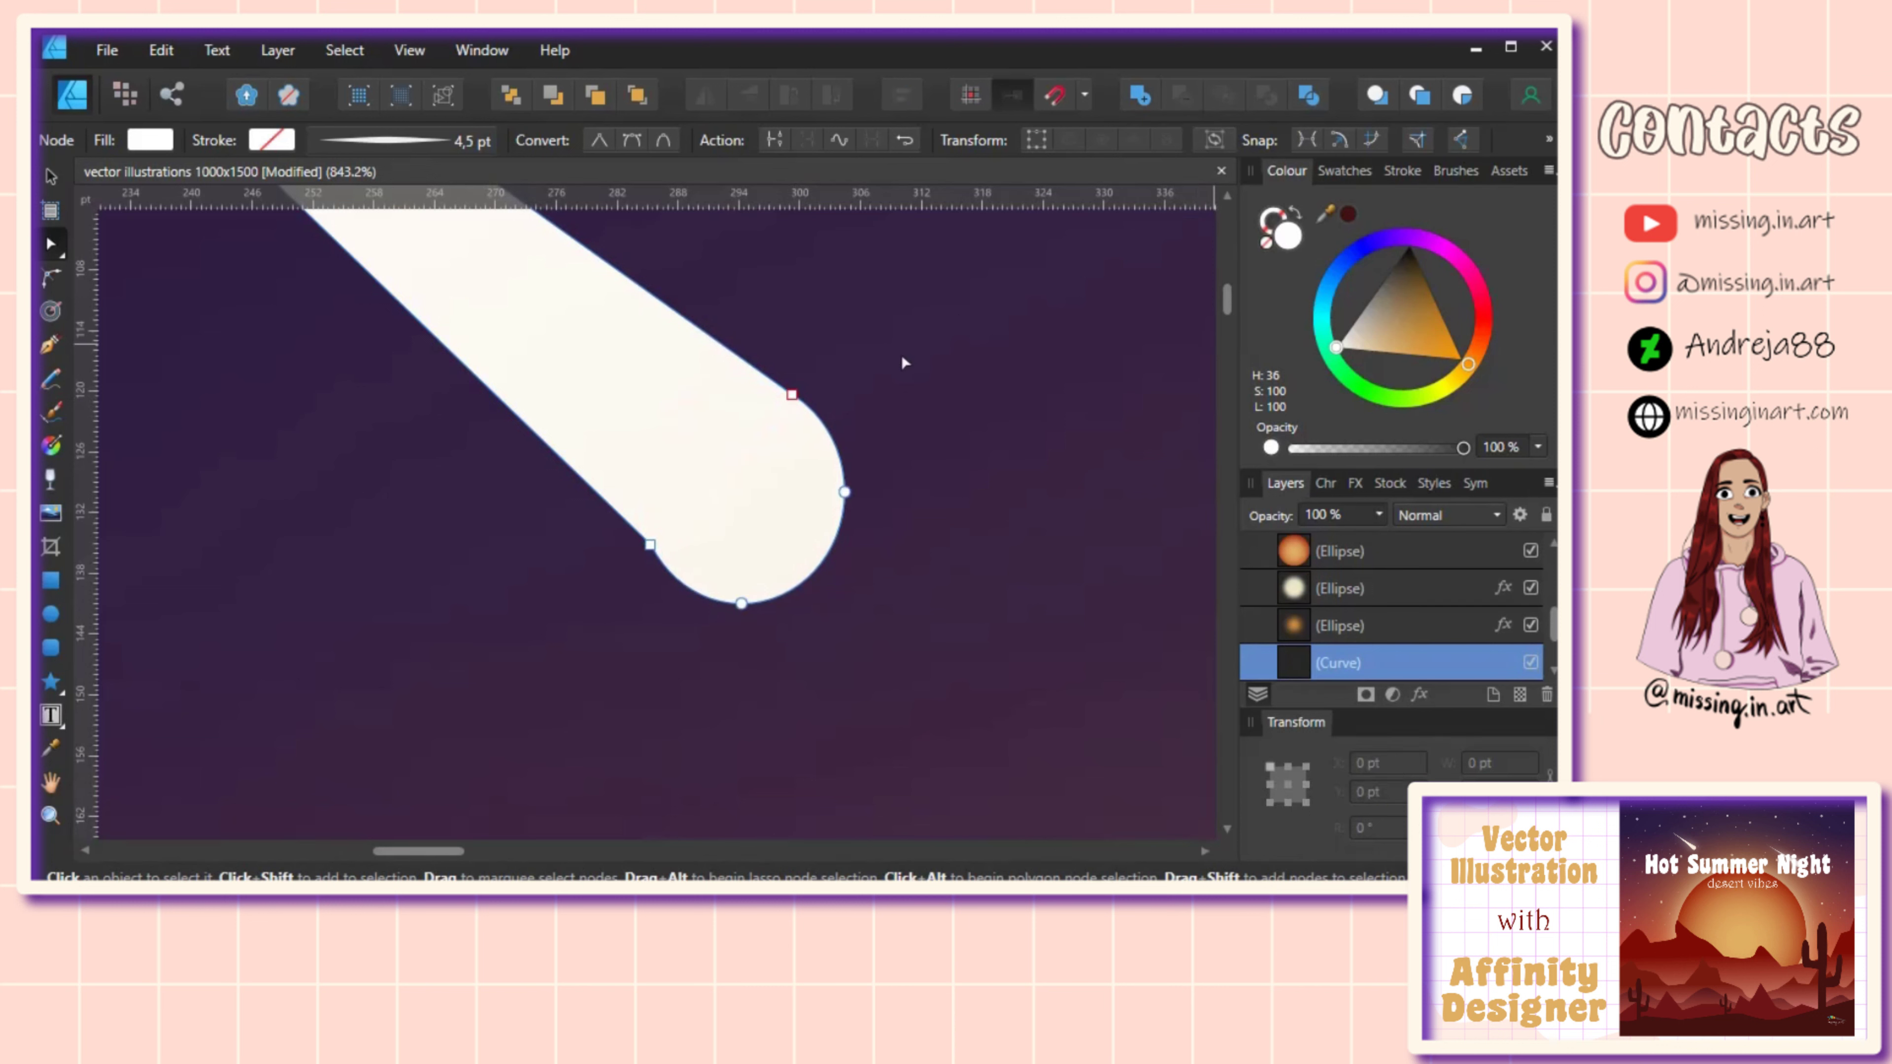
{"action": "left_click", "coordinate": [650, 547]}
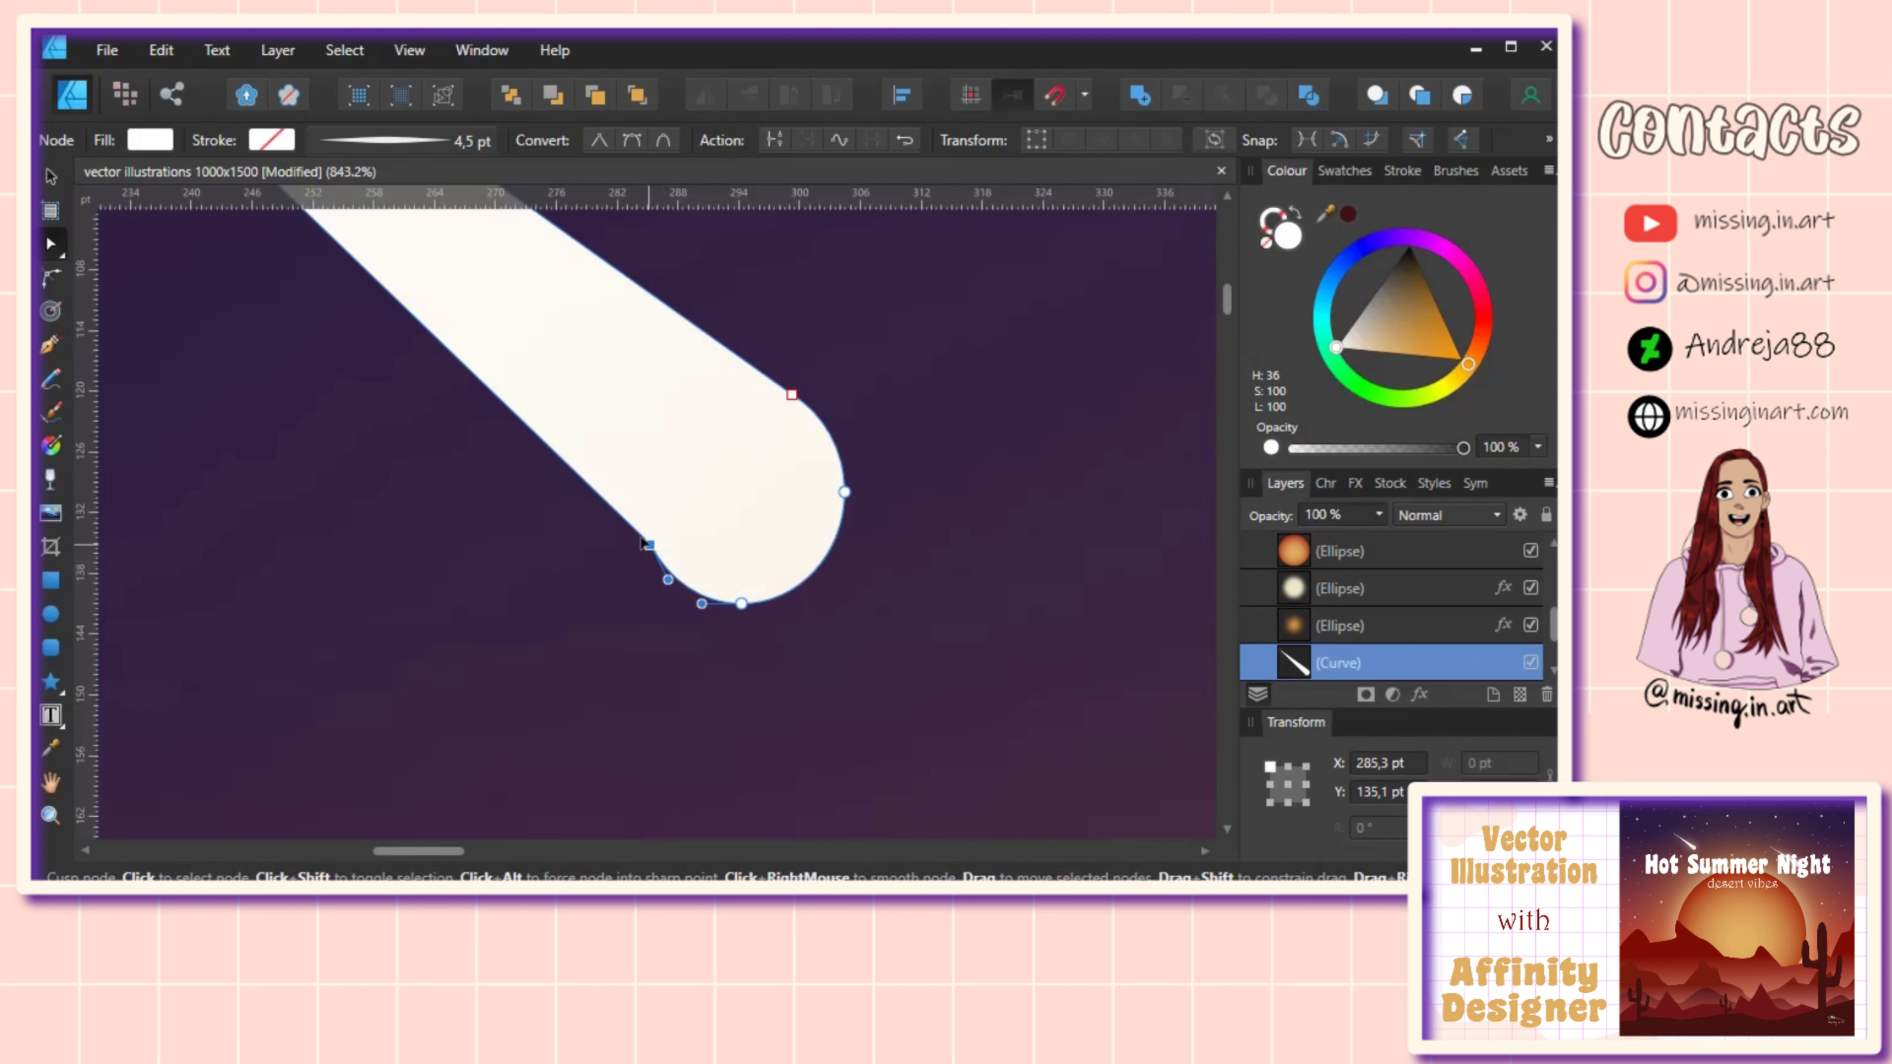
{"action": "mouse_move", "coordinate": [649, 547]}
{"action": "left_mouse_down"}
{"action": "mouse_move", "coordinate": [634, 531]}
{"action": "mouse_move", "coordinate": [655, 570]}
{"action": "left_mouse_up"}
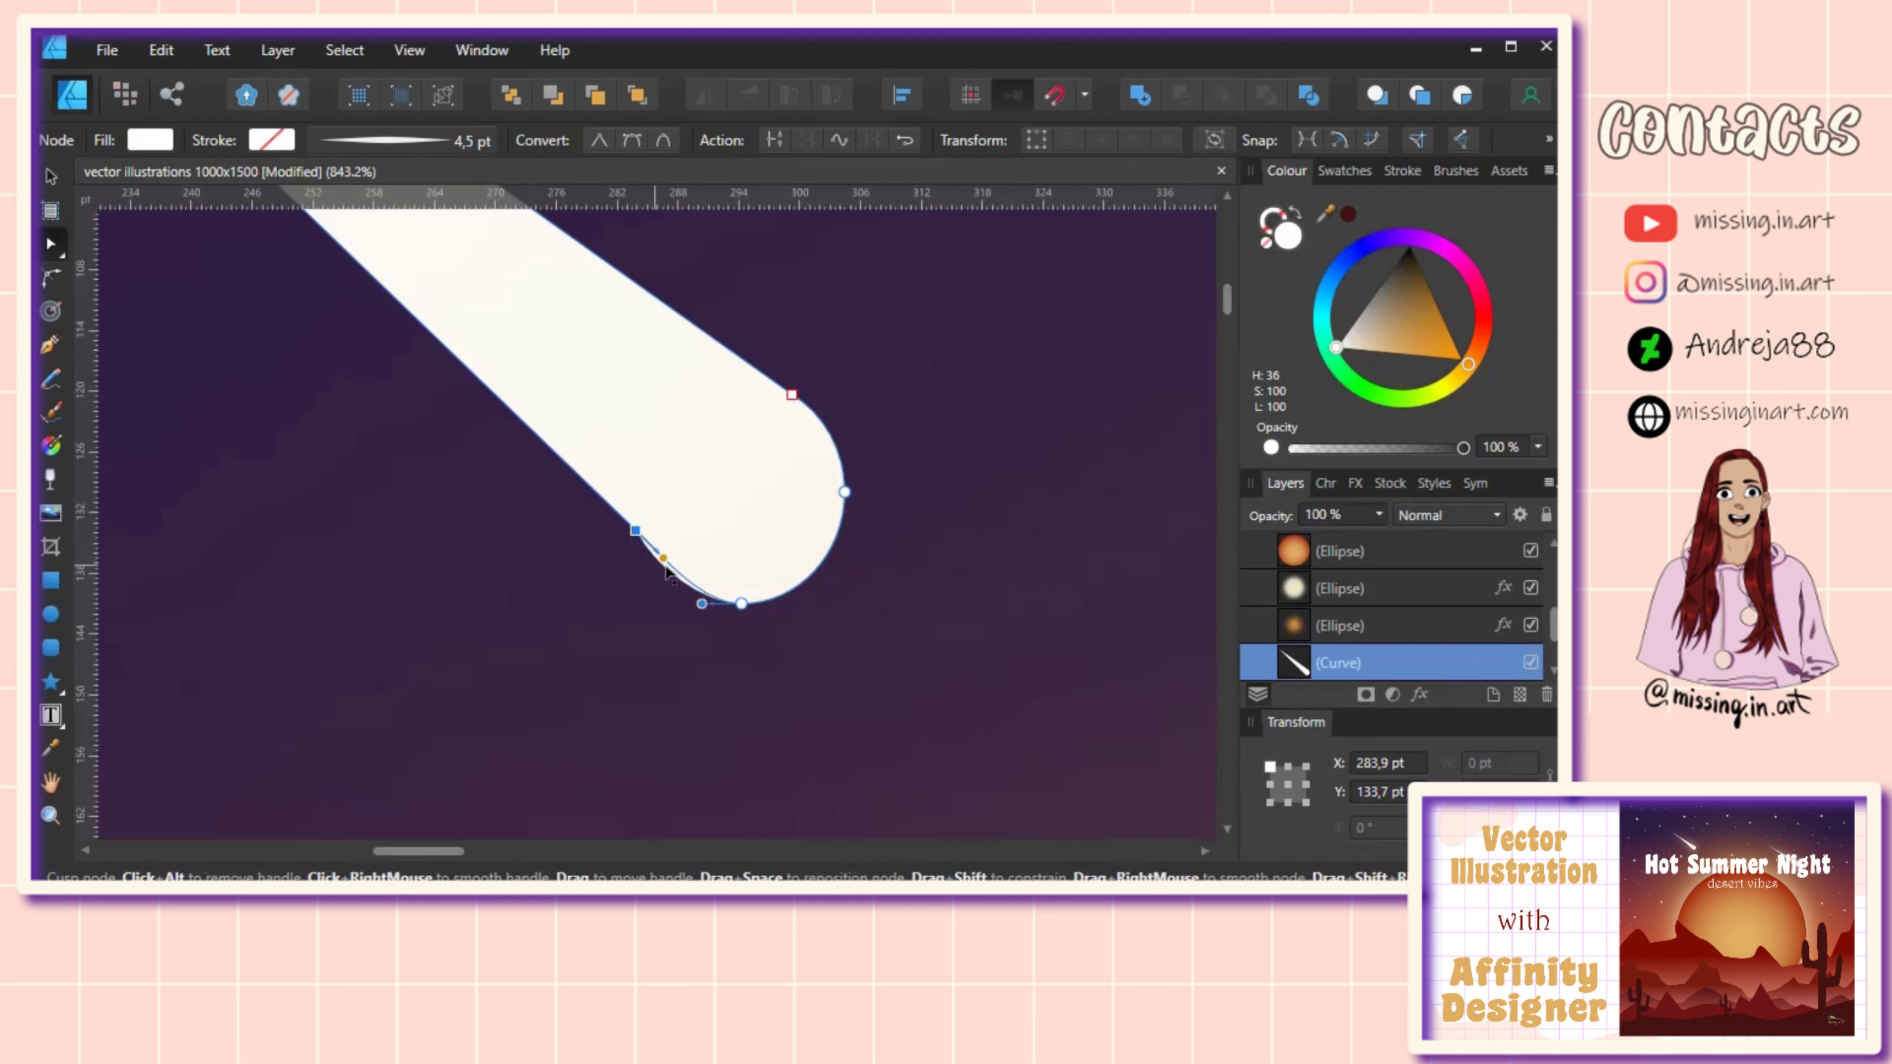
Step: Bend the comet's upper edge outward into a smooth tapered streak
{"action": "scroll", "coordinate": [822, 695], "scroll_direction": "up", "scroll_amount": 3}
{"action": "scroll", "coordinate": [822, 694], "scroll_direction": "left", "scroll_amount": 2}
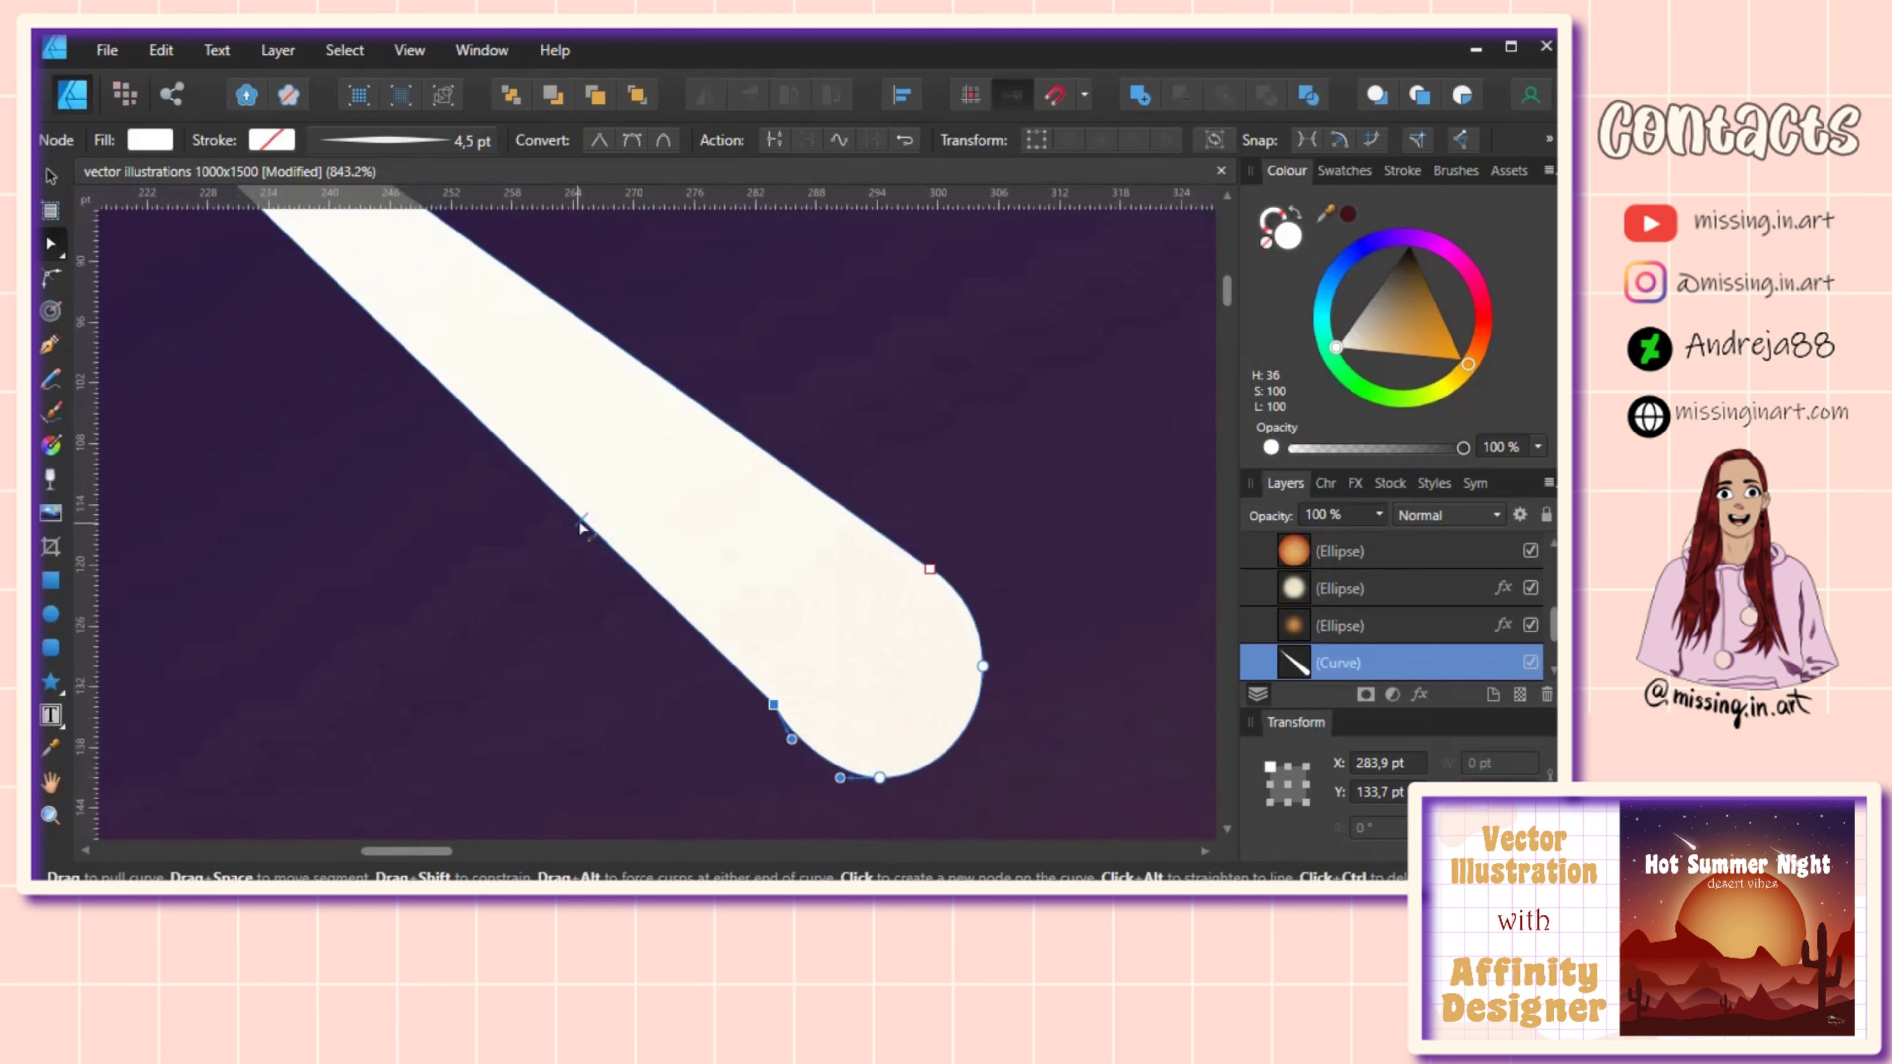
{"action": "scroll", "coordinate": [690, 642], "scroll_direction": "up", "scroll_amount": 2}
{"action": "scroll", "coordinate": [637, 583], "scroll_direction": "down", "scroll_amount": 1, "text": "ctrl"}
{"action": "scroll", "coordinate": [637, 582], "scroll_direction": "down", "scroll_amount": 1, "text": "ctrl"}
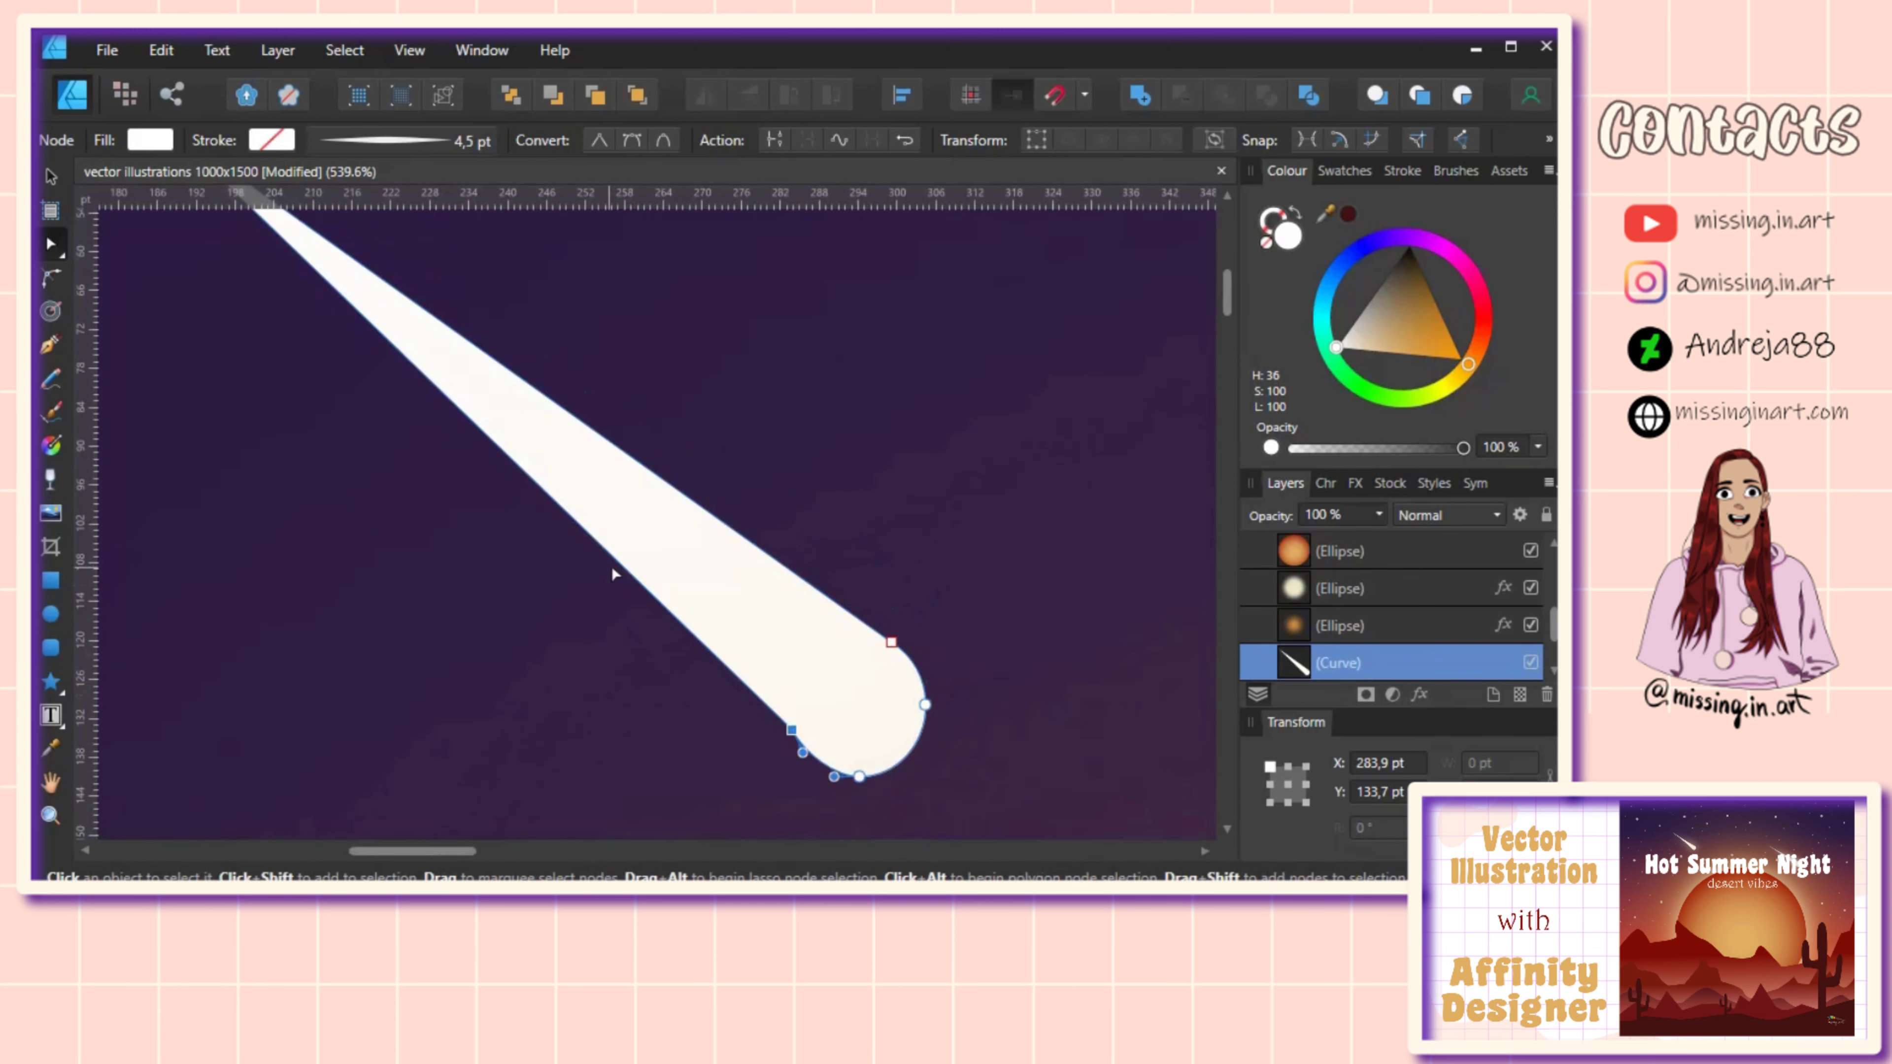
{"action": "scroll", "coordinate": [612, 567], "scroll_direction": "down", "scroll_amount": 1, "text": "ctrl"}
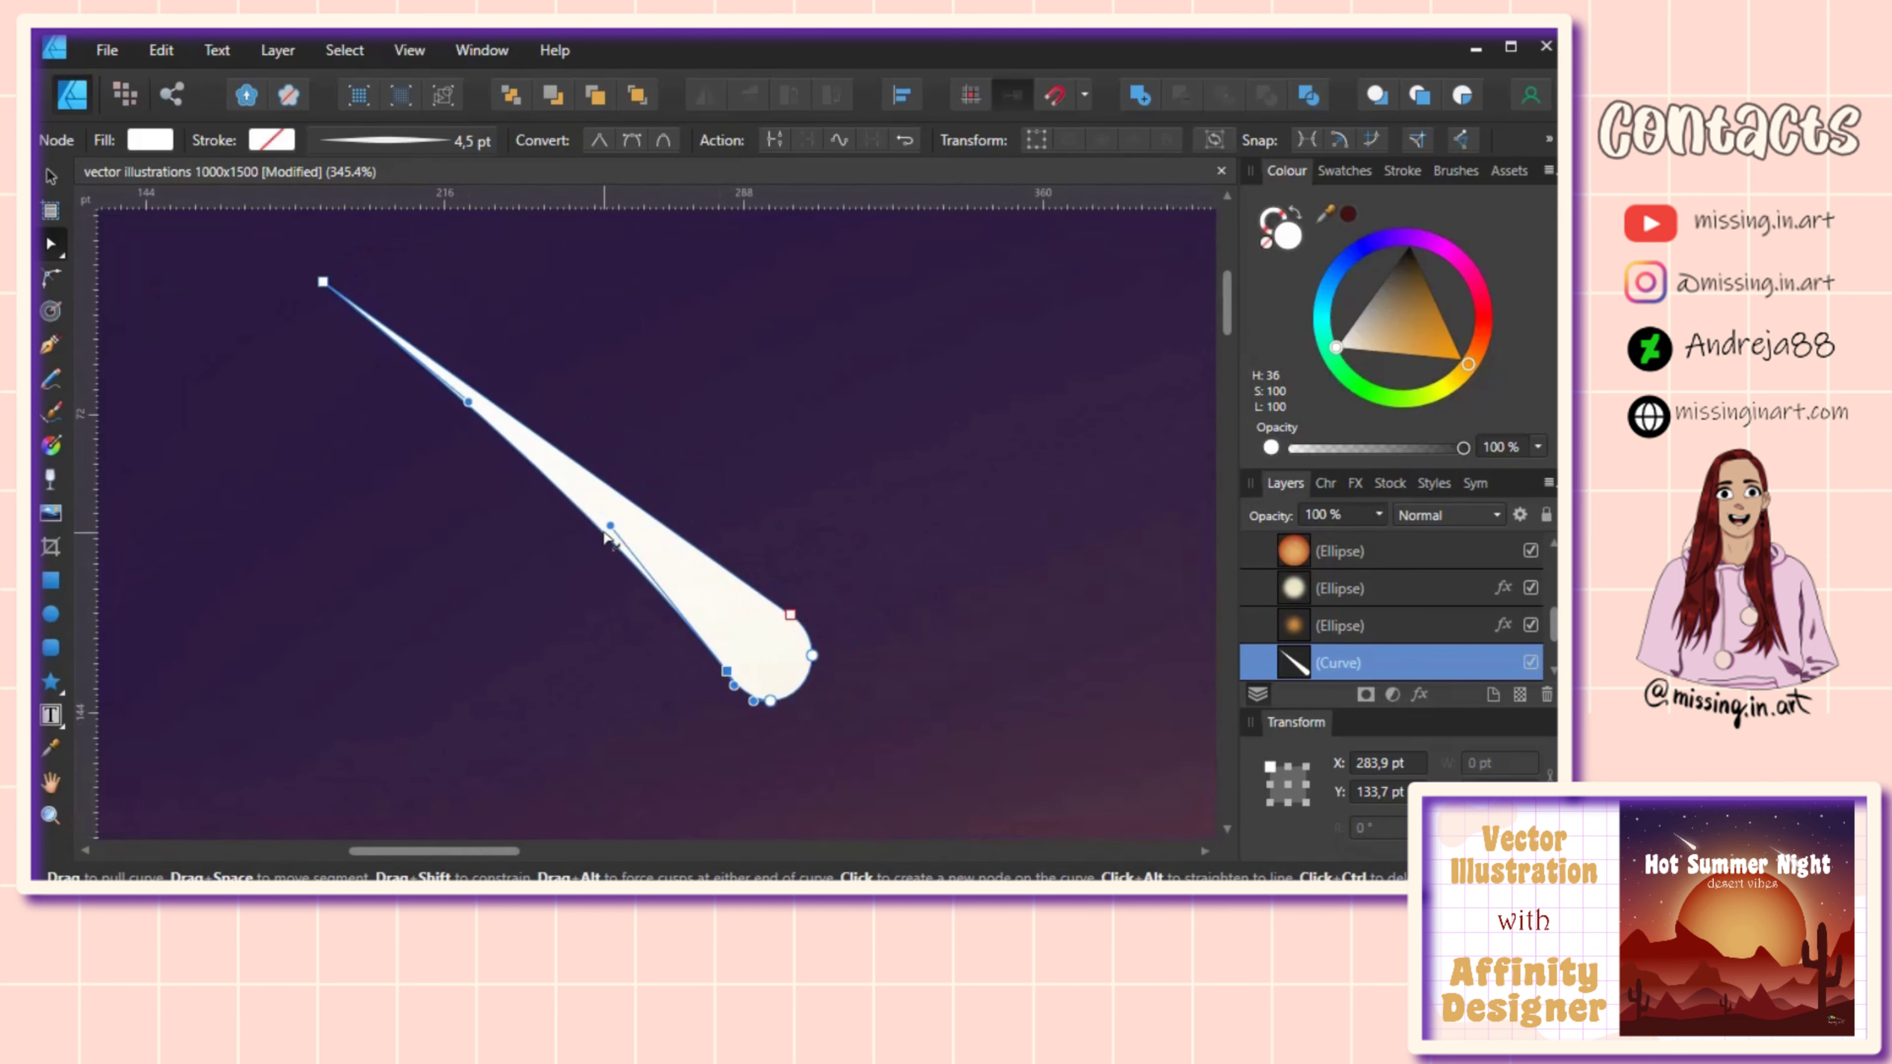
{"action": "left_click_drag", "start_coordinate": [646, 531], "coordinate": [594, 532]}
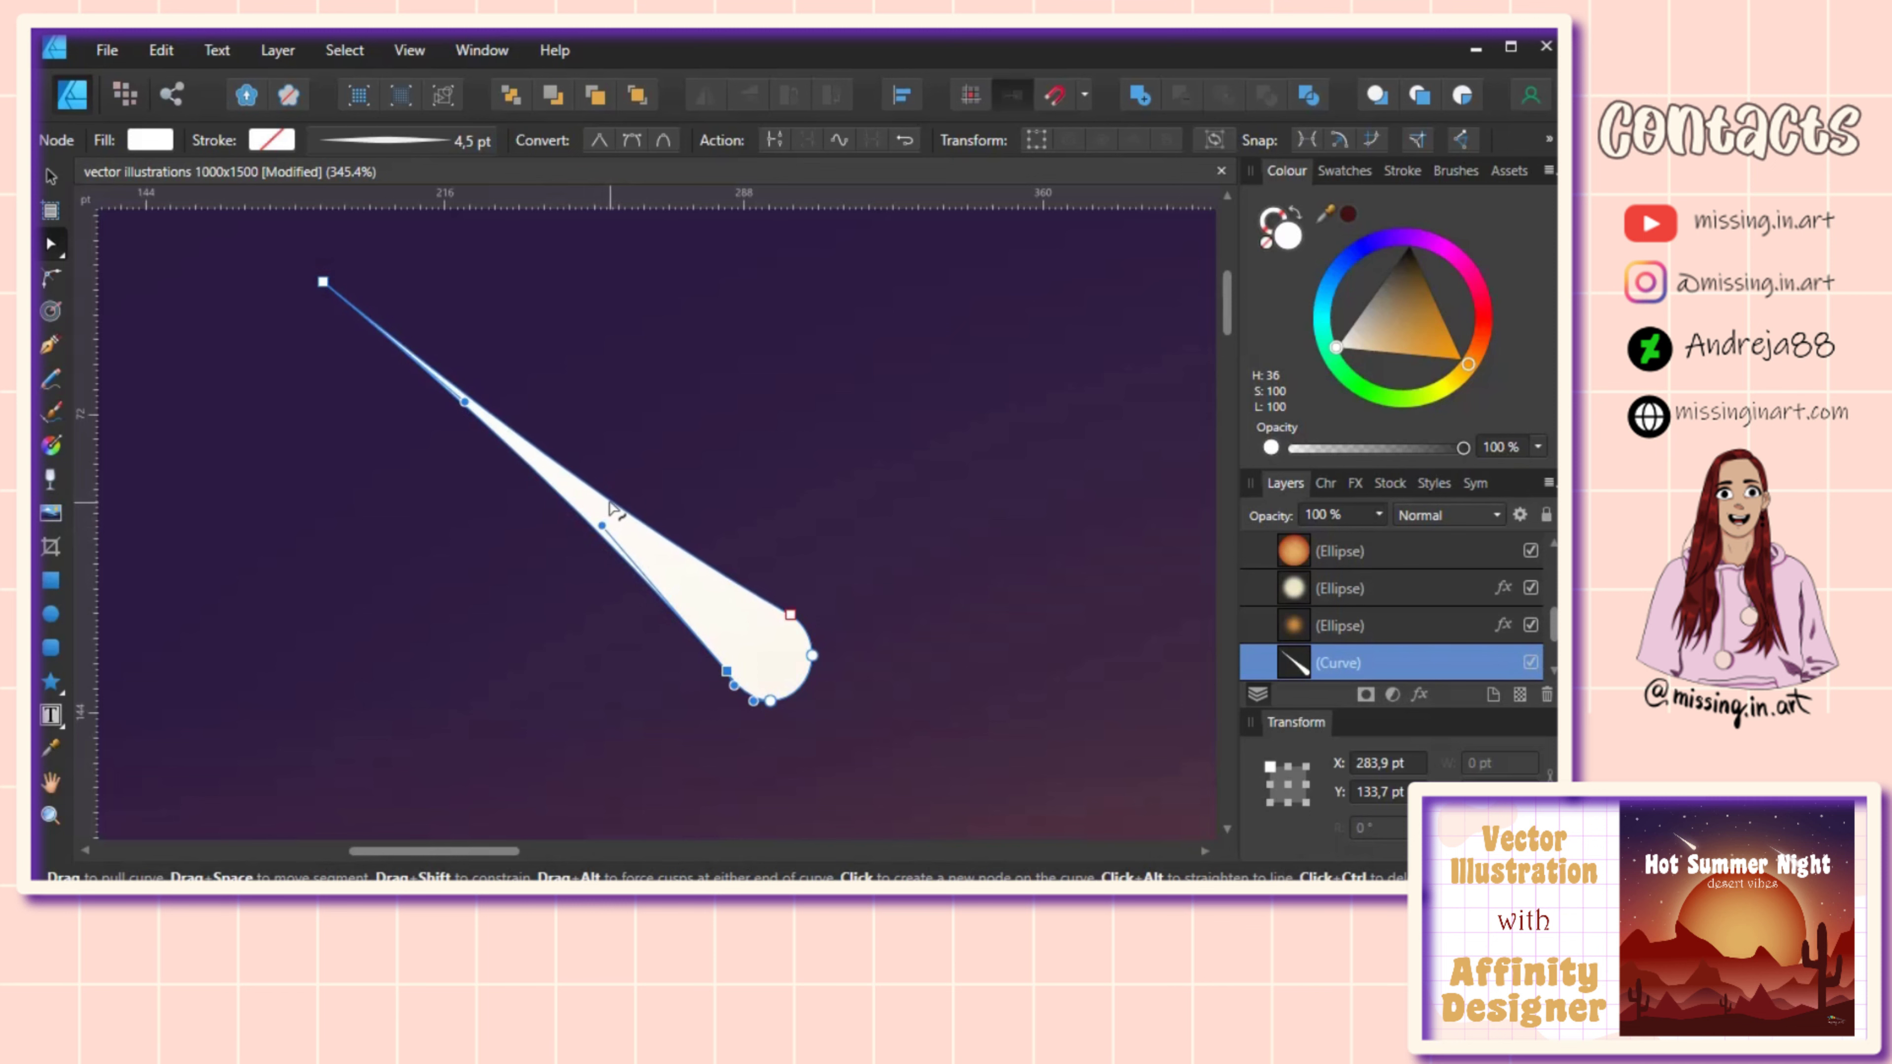
{"action": "scroll", "coordinate": [669, 562], "scroll_direction": "down", "scroll_amount": 3}
Step: Shrink the comet from its corners and place it lower in the upper-left sky
{"action": "scroll", "coordinate": [715, 600], "scroll_direction": "down", "scroll_amount": 2}
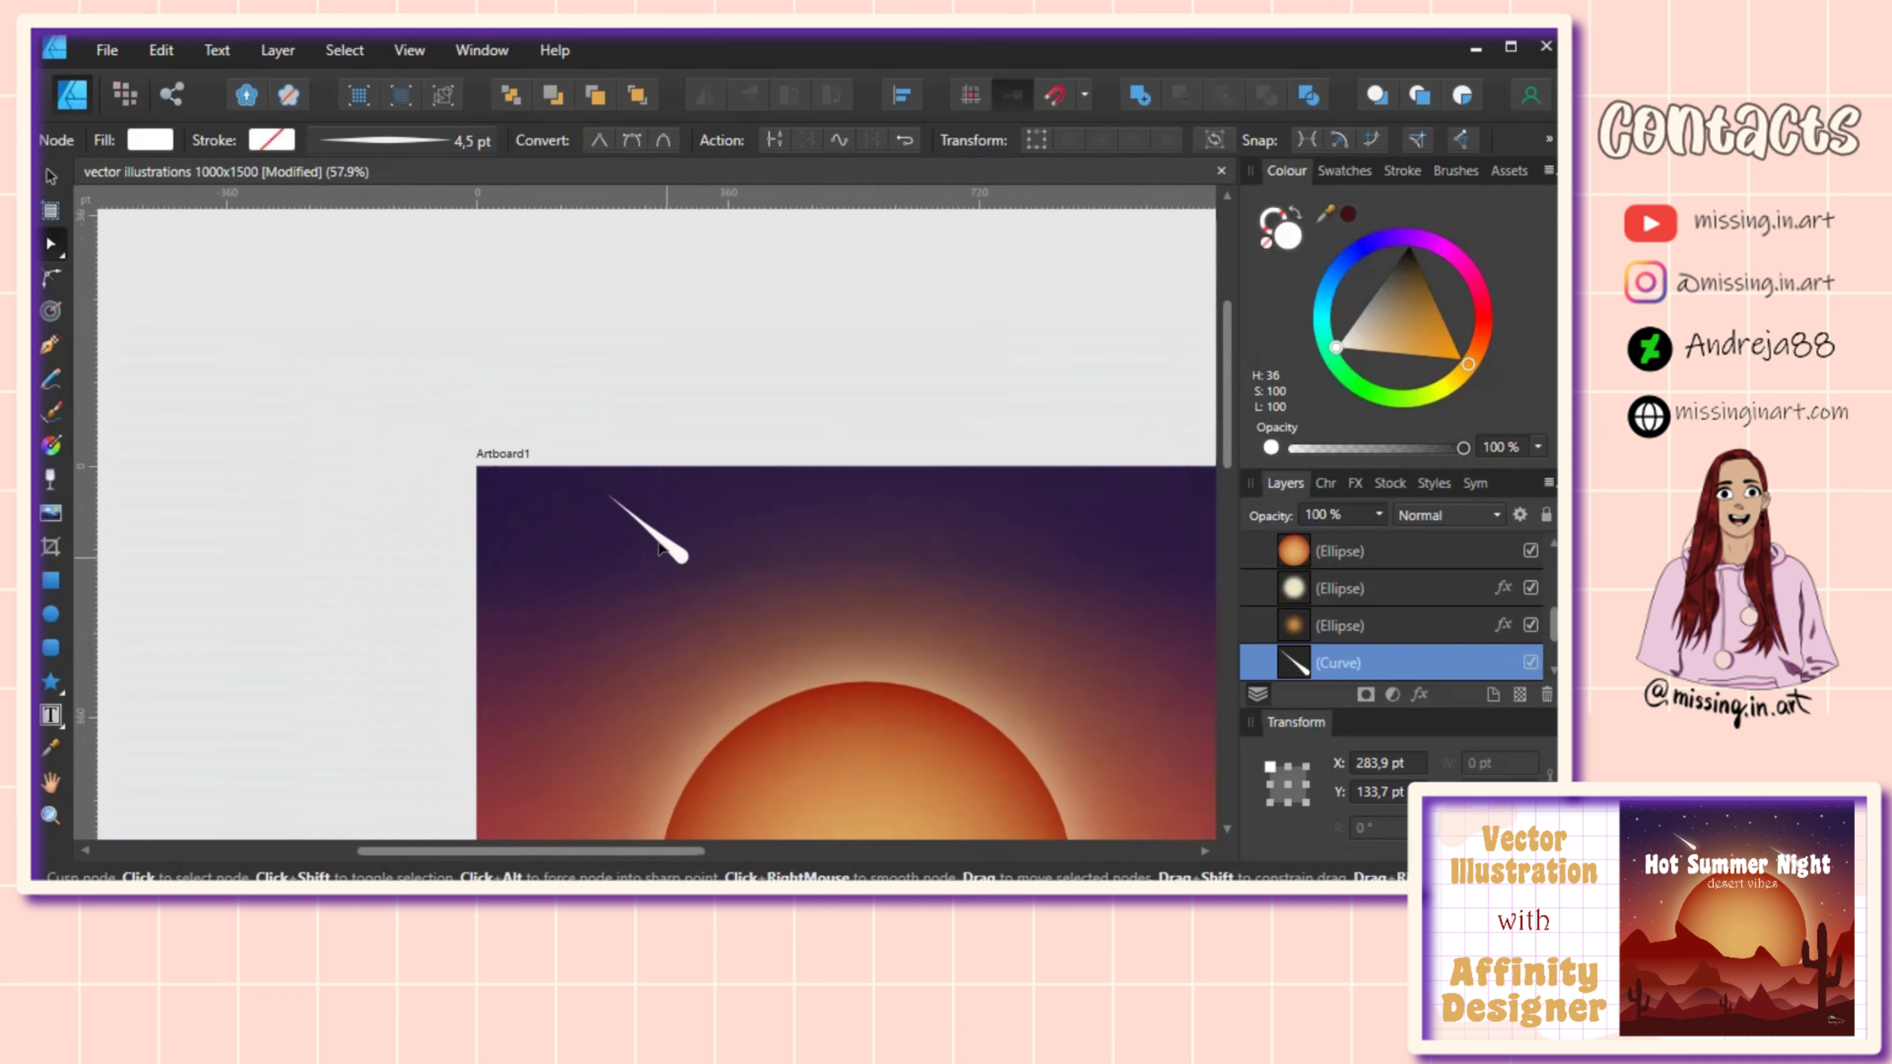
{"action": "scroll", "coordinate": [644, 534], "scroll_direction": "up", "scroll_amount": 2}
{"action": "scroll", "coordinate": [618, 507], "scroll_direction": "up", "scroll_amount": 1}
{"action": "scroll", "coordinate": [584, 466], "scroll_direction": "up", "scroll_amount": 1}
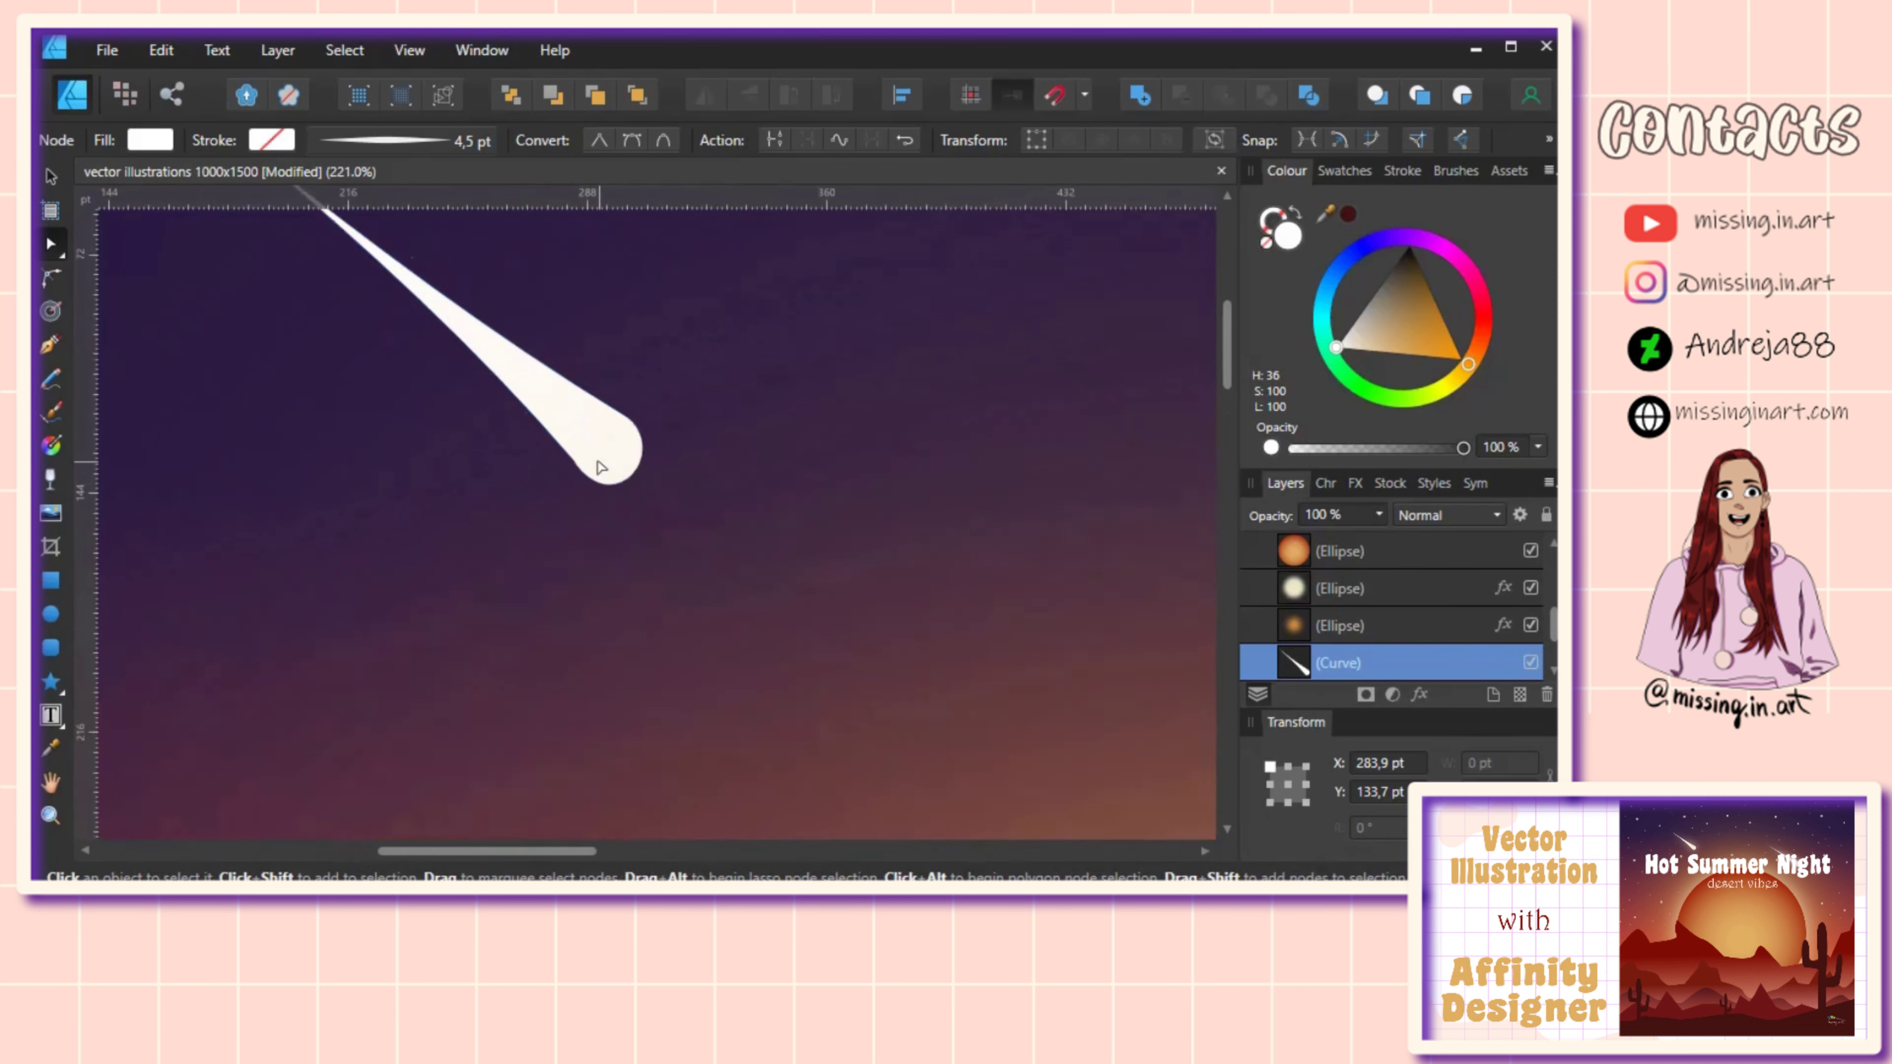
{"action": "scroll", "coordinate": [588, 455], "scroll_direction": "down", "scroll_amount": 8}
{"action": "key", "text": "v"}
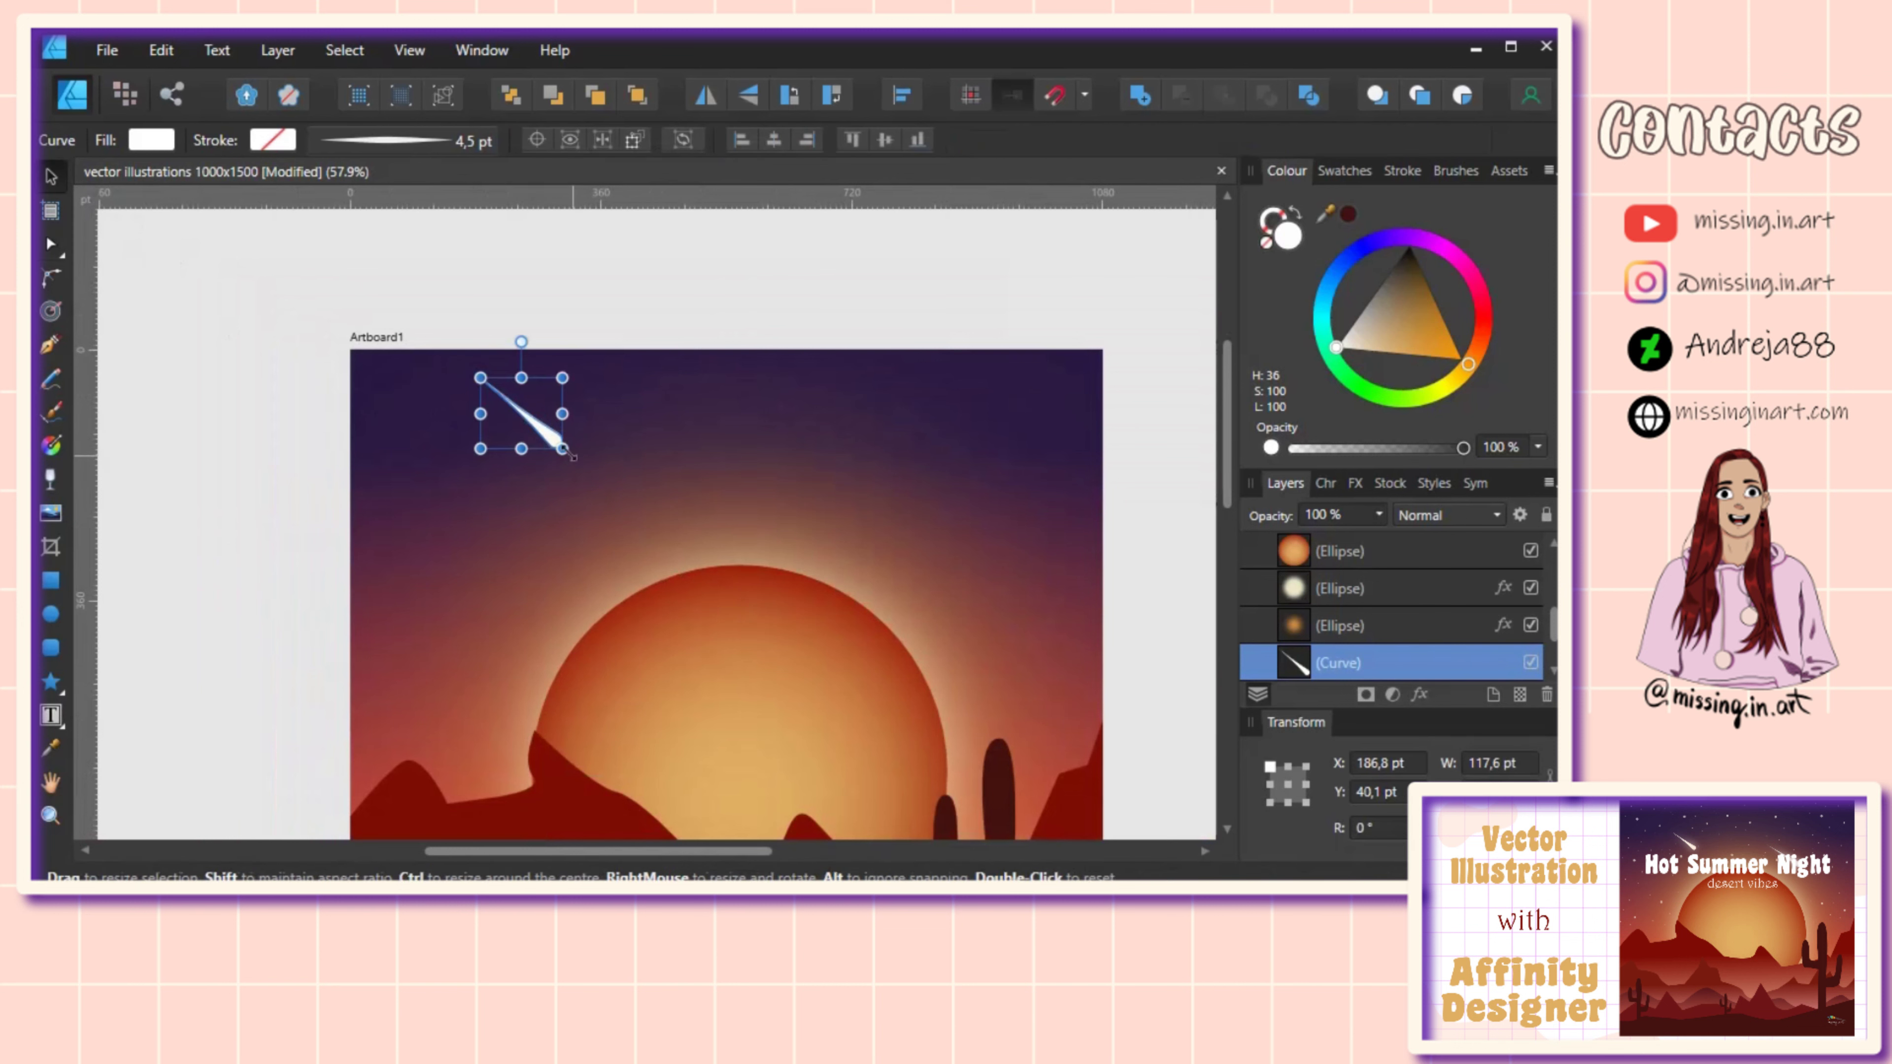
{"action": "scroll", "coordinate": [493, 438], "scroll_direction": "up", "scroll_amount": 2}
{"action": "scroll", "coordinate": [492, 437], "scroll_direction": "up", "scroll_amount": 2}
{"action": "left_click_drag", "start_coordinate": [457, 455], "coordinate": [503, 406]}
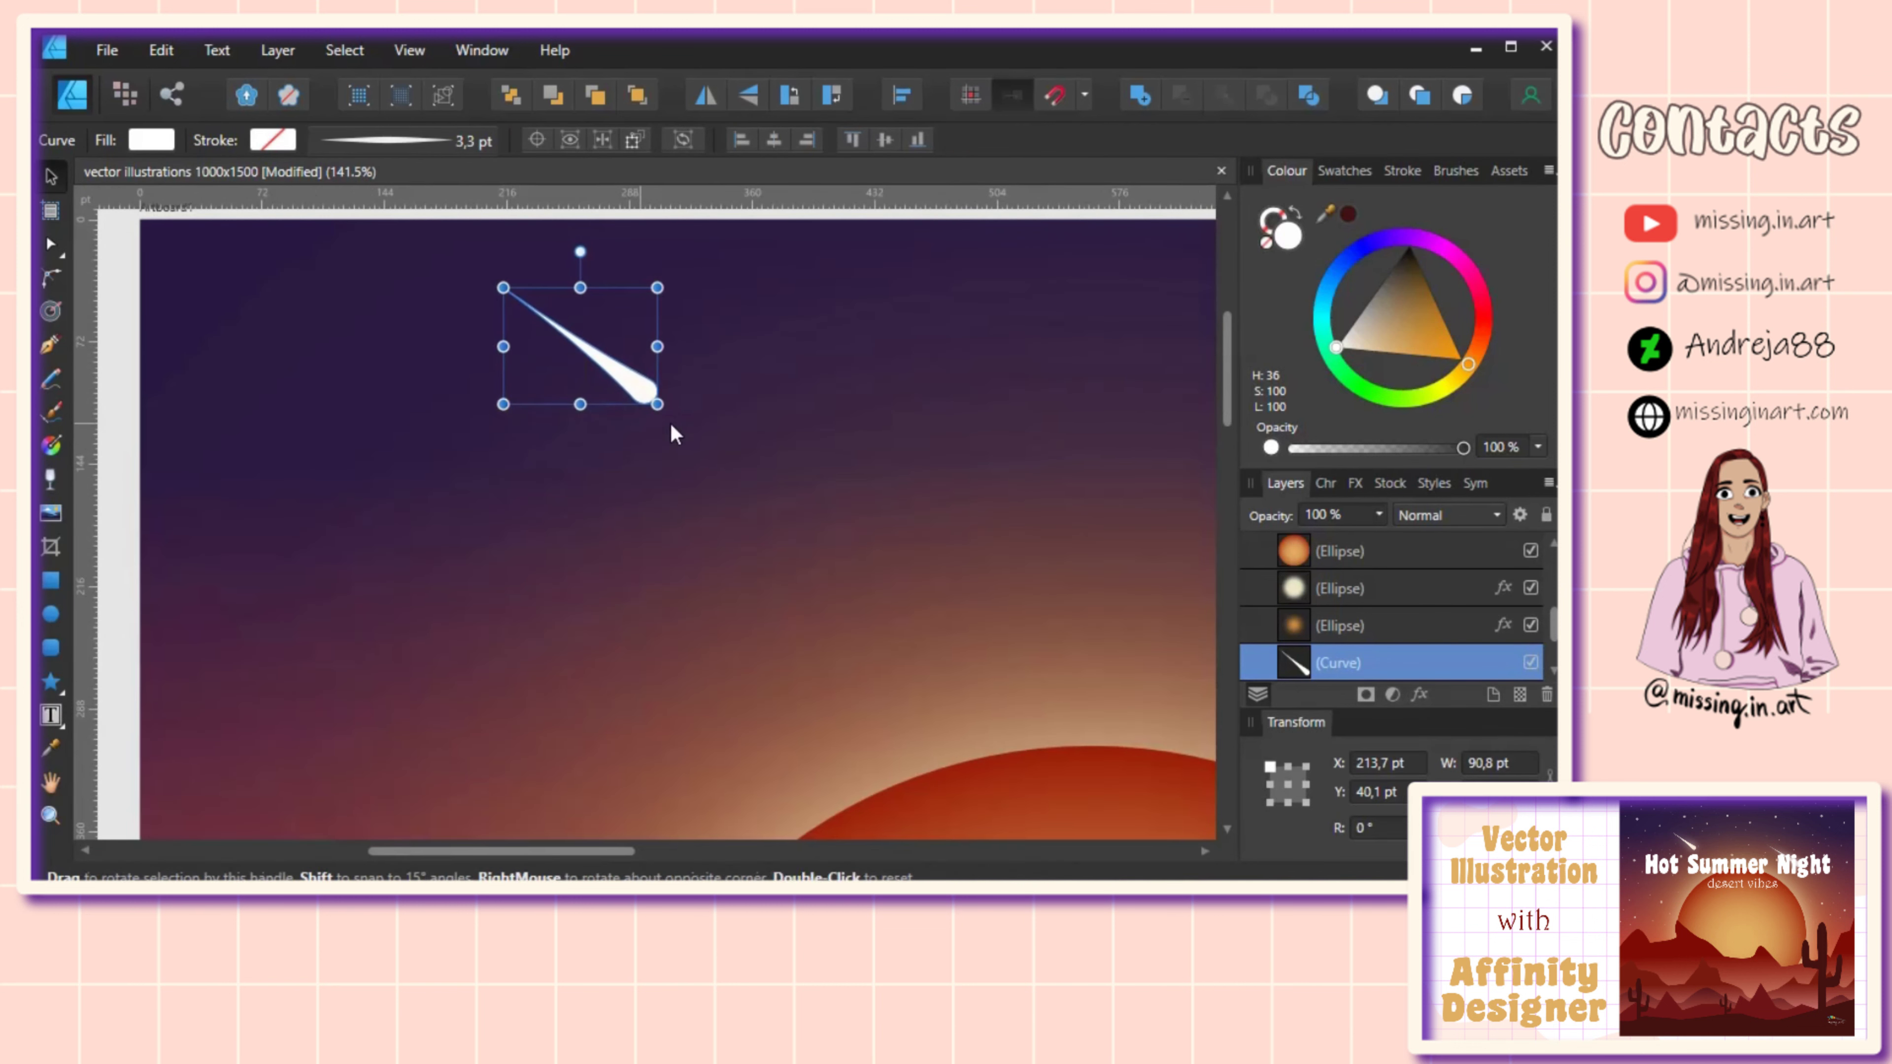
{"action": "mouse_move", "coordinate": [657, 404]}
{"action": "left_mouse_down"}
{"action": "mouse_move", "coordinate": [694, 430]}
{"action": "mouse_move", "coordinate": [573, 427]}
{"action": "mouse_move", "coordinate": [609, 469]}
{"action": "left_mouse_up"}
Step: Lower the comet's opacity to 89%
{"action": "scroll", "coordinate": [653, 422], "scroll_direction": "down", "scroll_amount": 2}
{"action": "scroll", "coordinate": [654, 421], "scroll_direction": "down", "scroll_amount": 1}
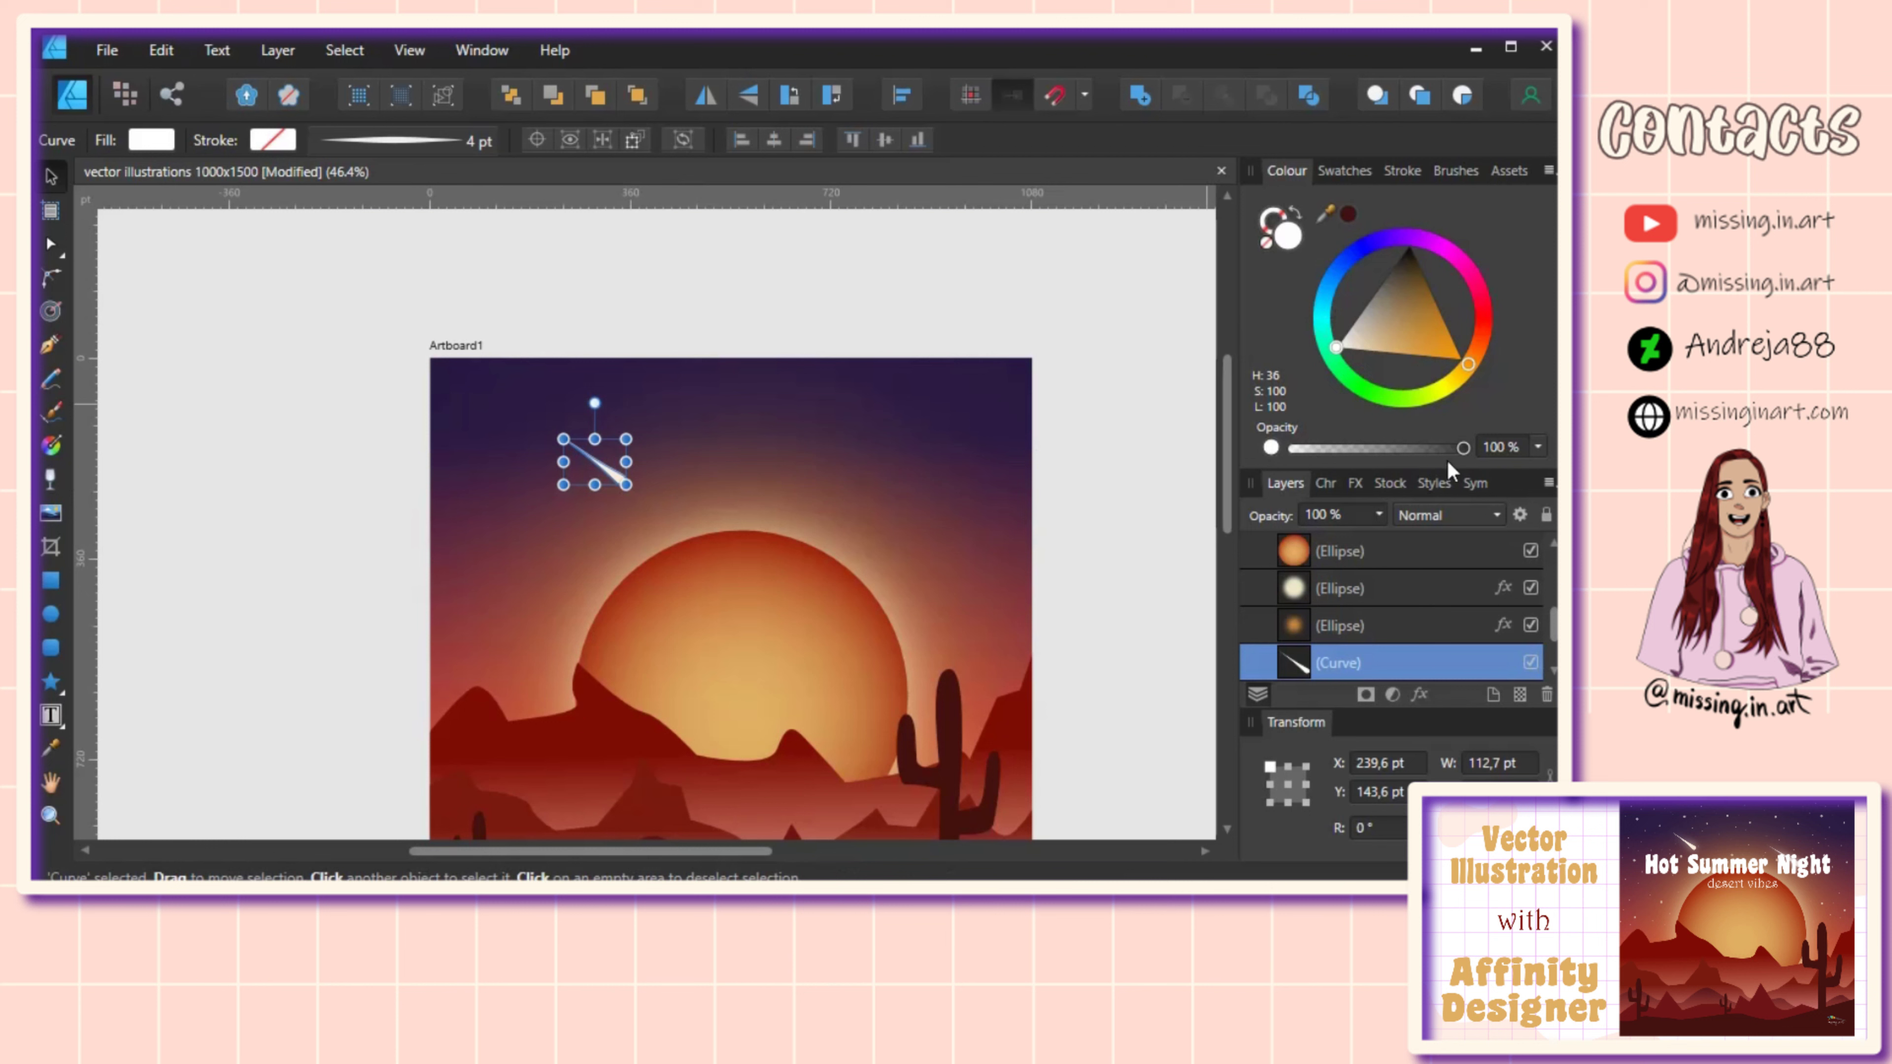
{"action": "left_click_drag", "start_coordinate": [1463, 447], "coordinate": [1434, 447]}
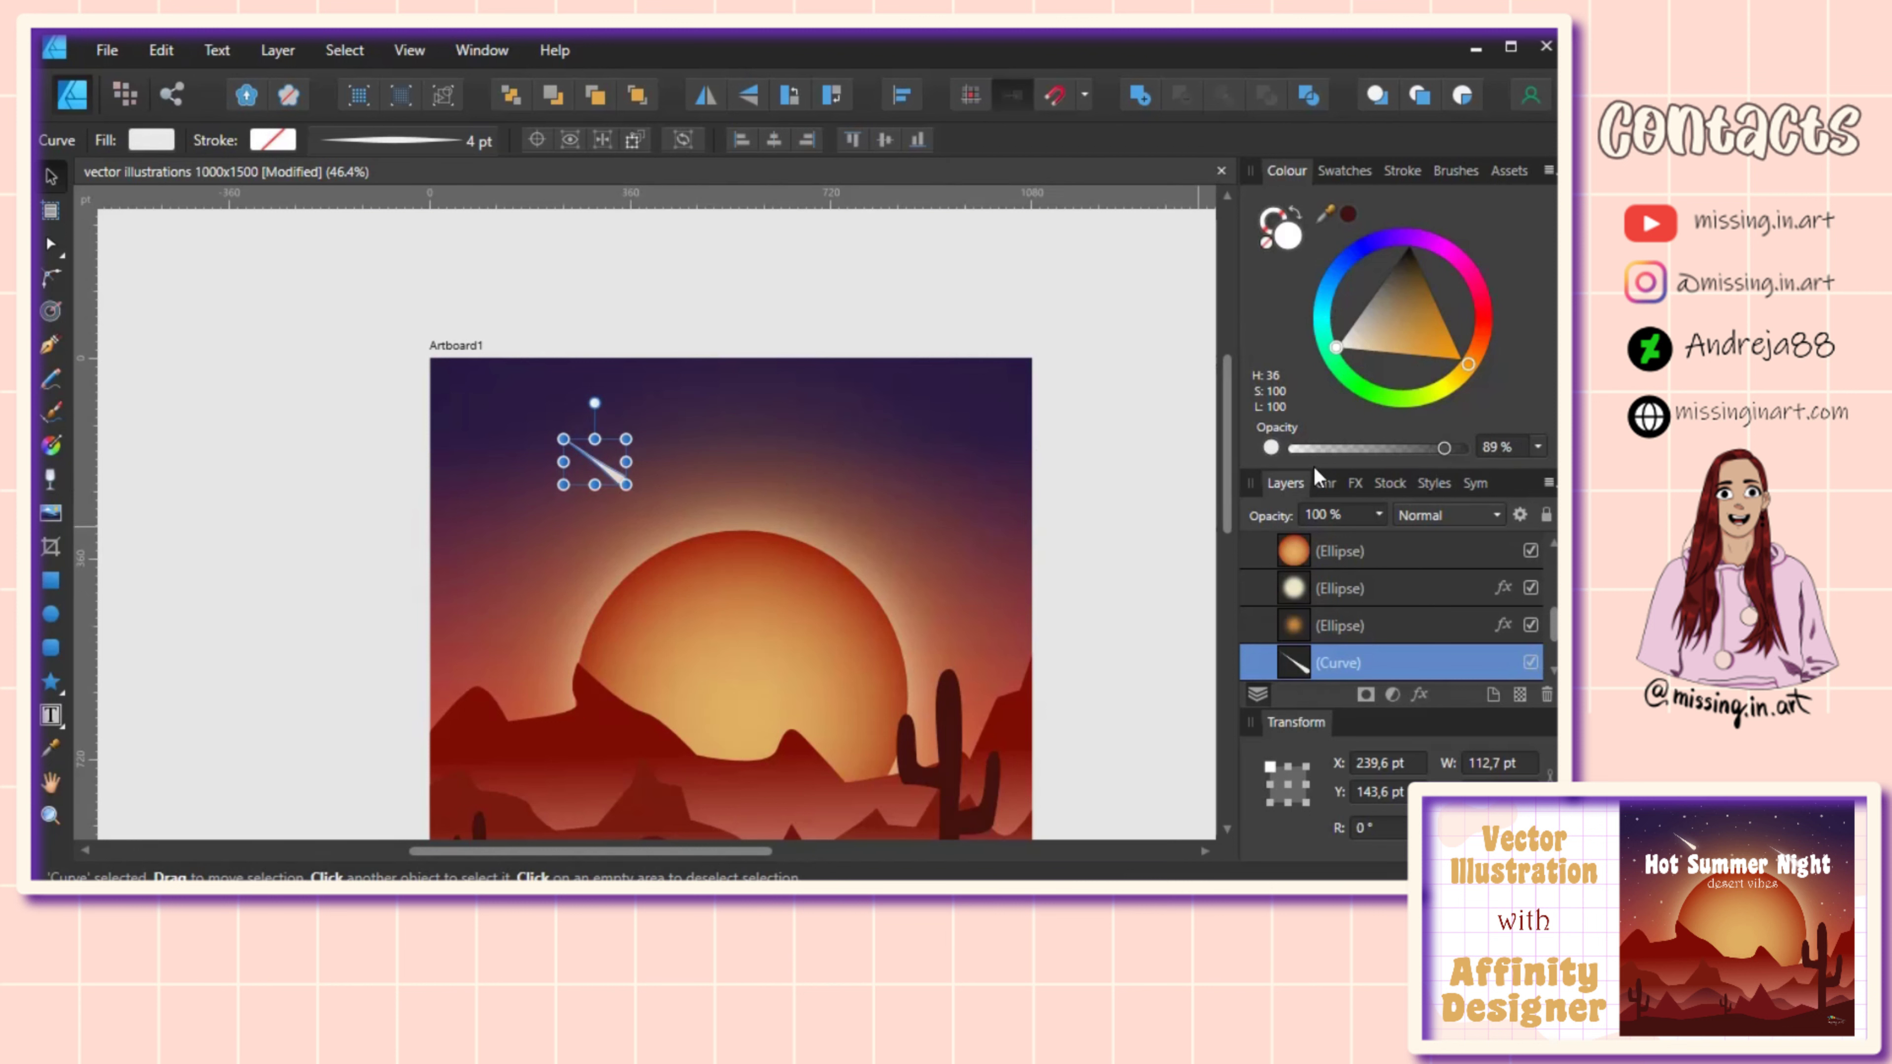
Step: Give the lower comet copy a 33.1 px Gaussian Blur glow
{"action": "left_click", "coordinate": [1355, 483]}
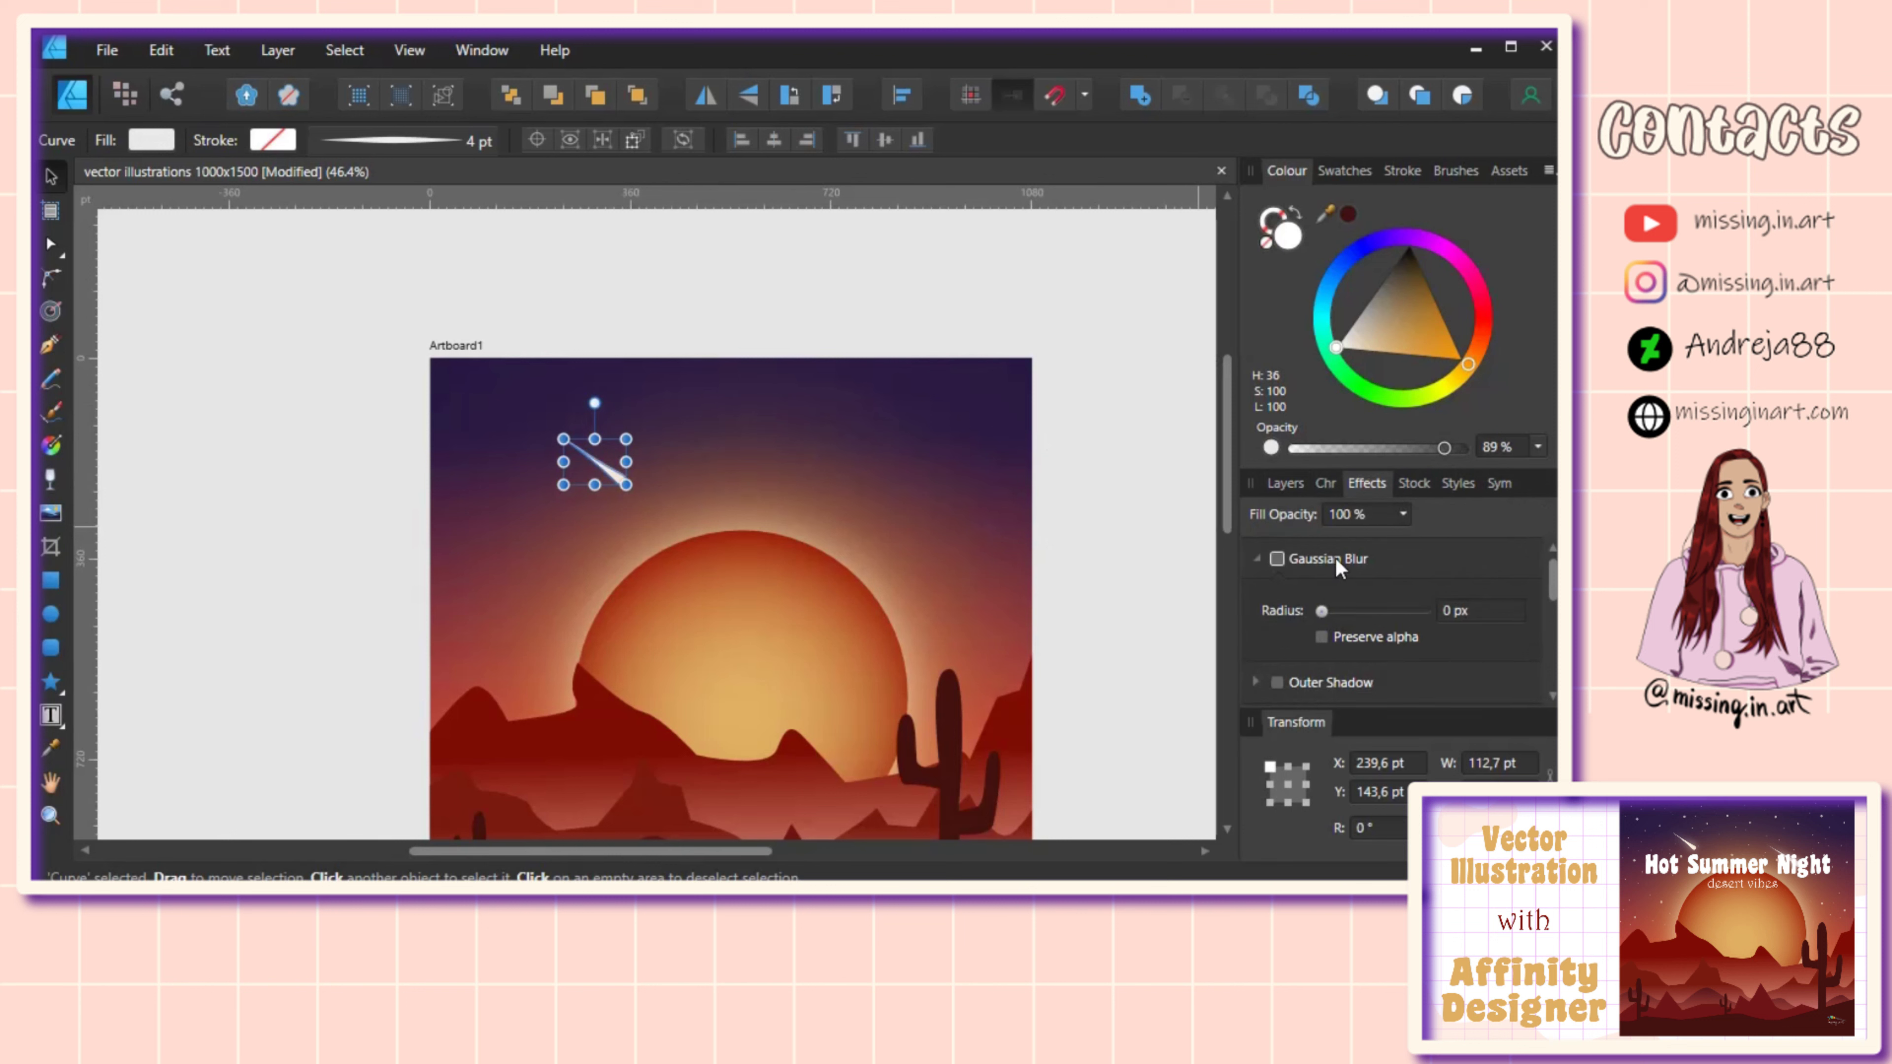
{"action": "left_click", "coordinate": [1284, 483]}
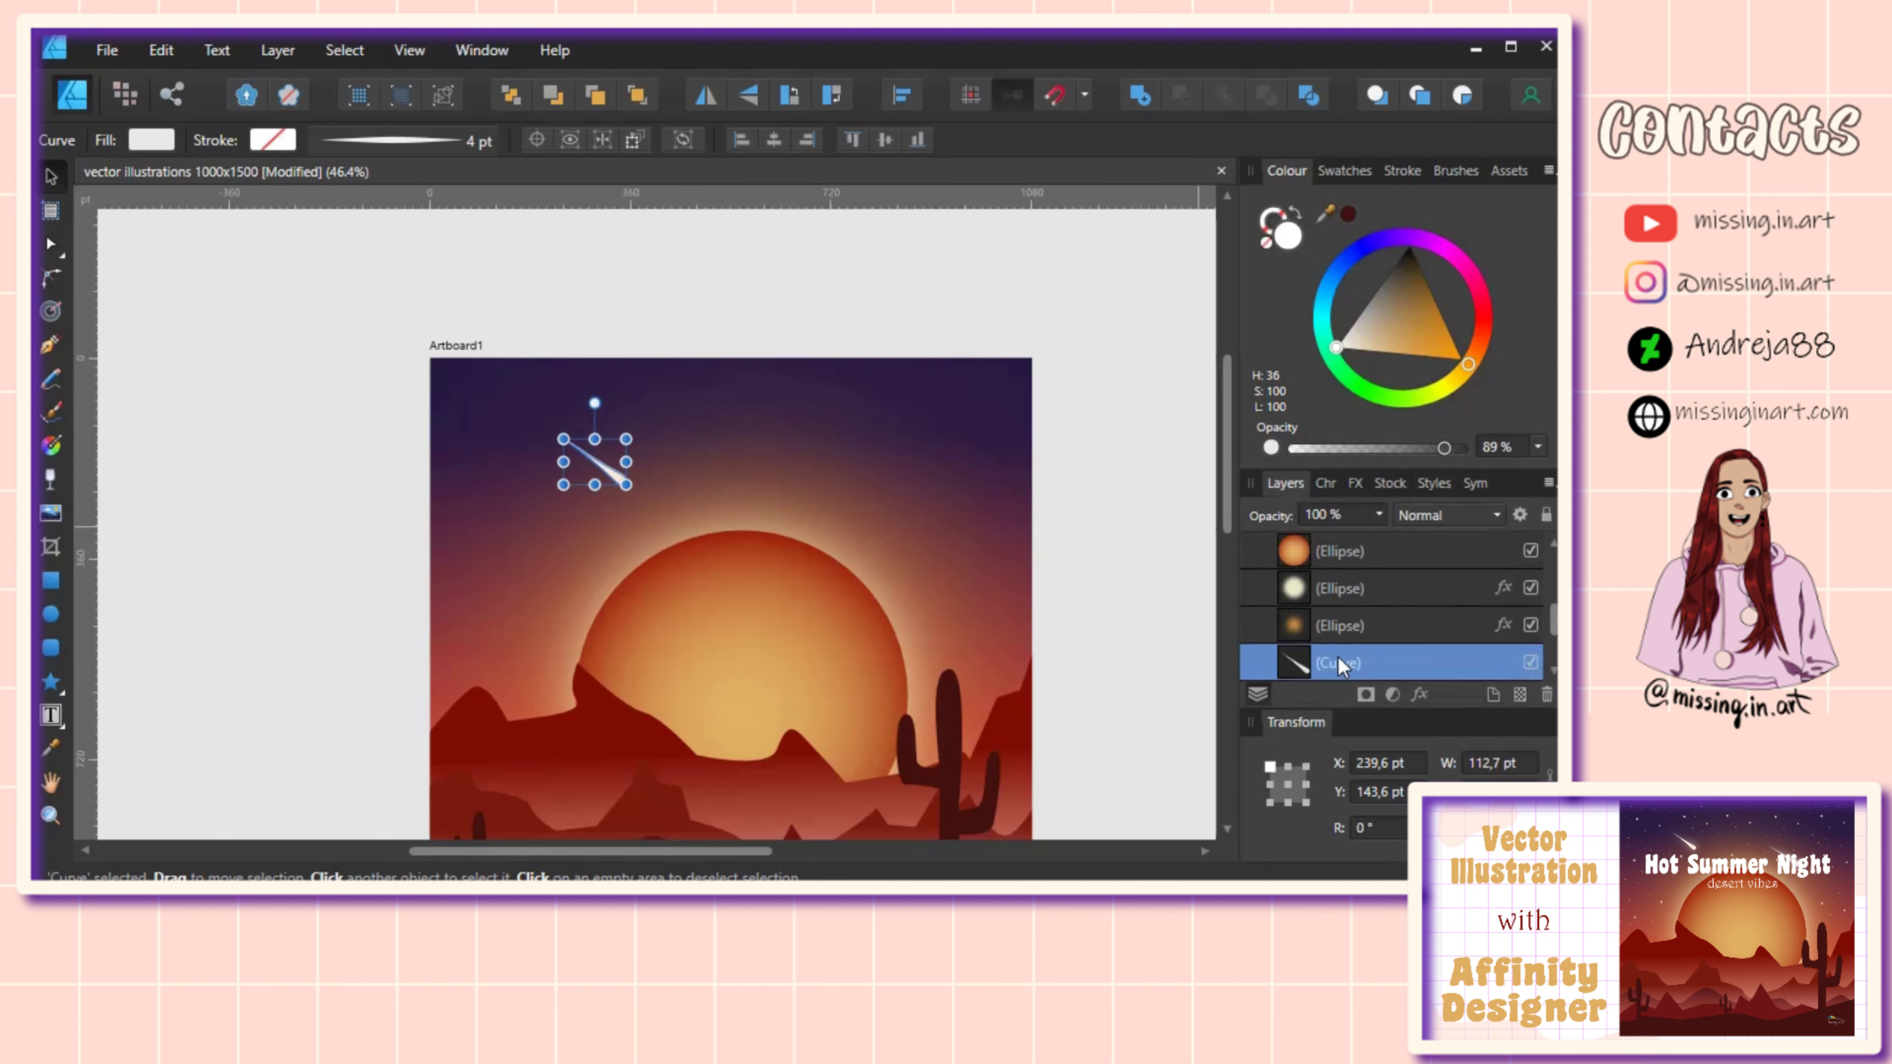
{"action": "scroll", "coordinate": [1338, 657], "scroll_direction": "down", "scroll_amount": 2}
{"action": "left_click", "coordinate": [1338, 625]}
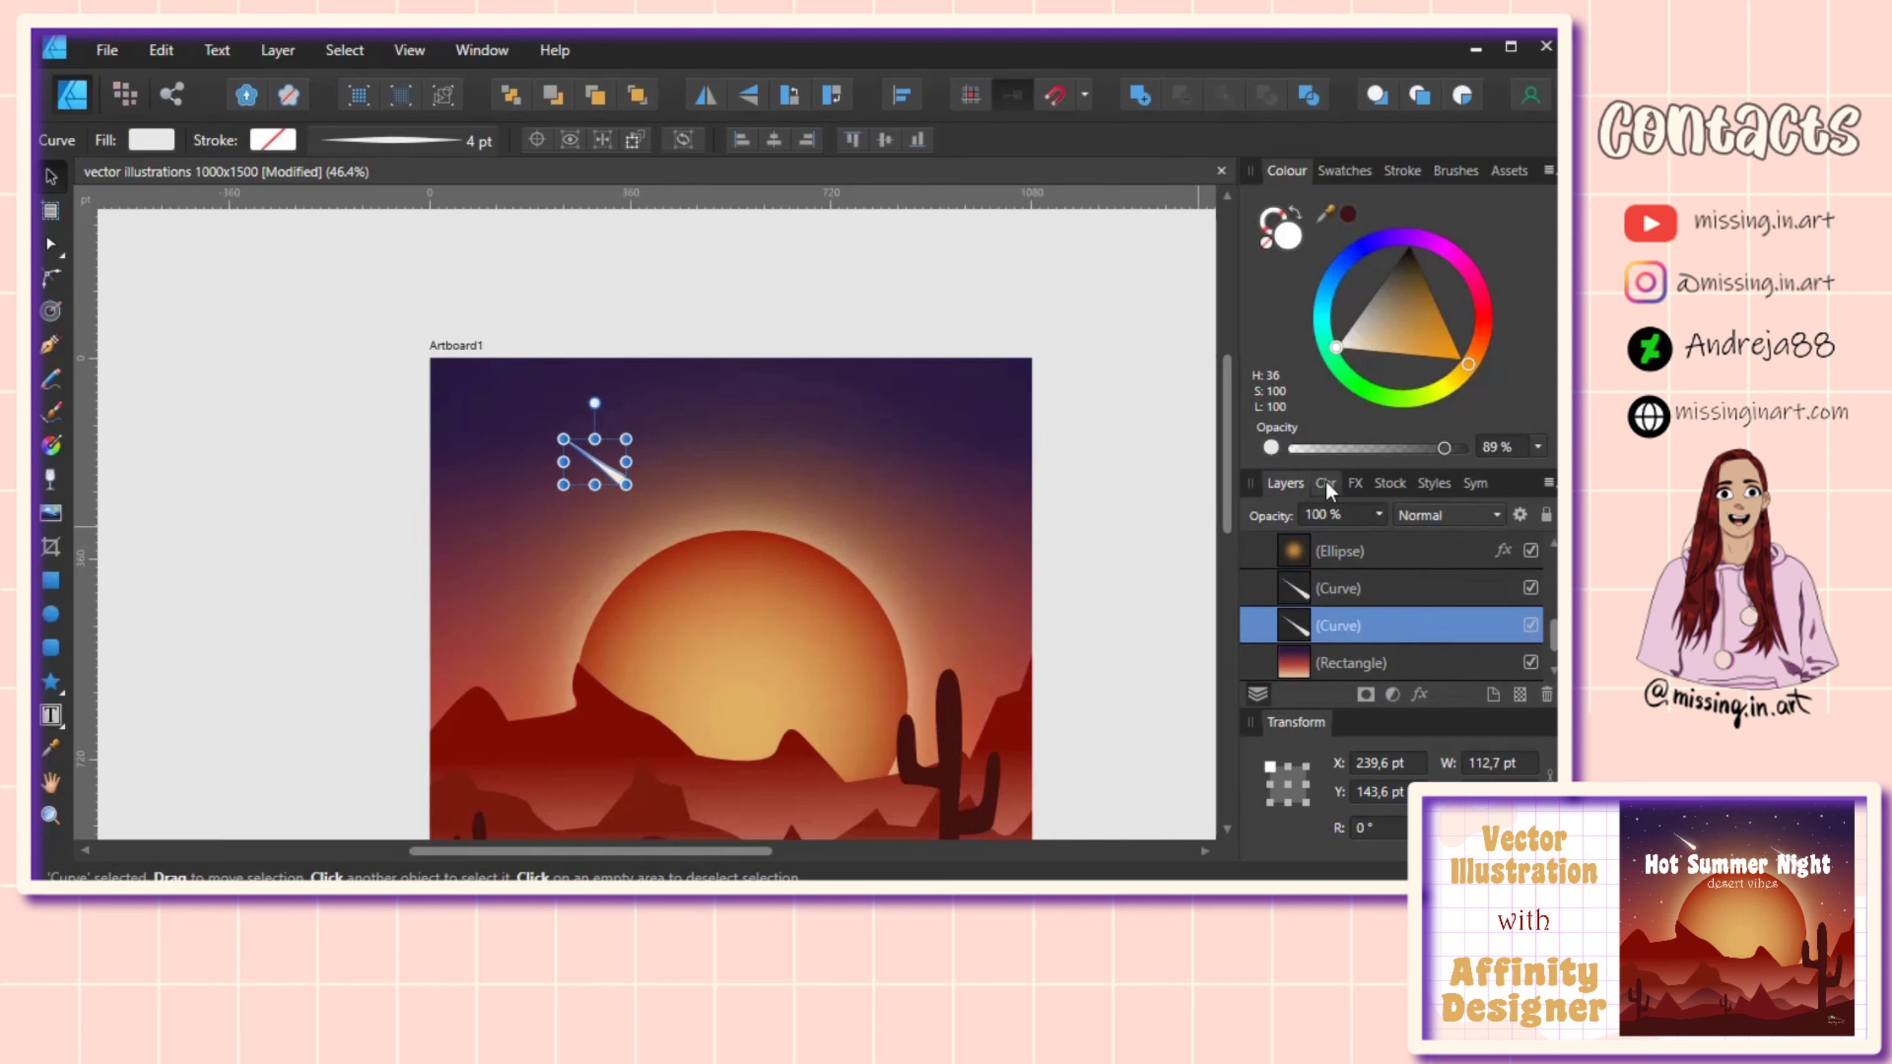
{"action": "left_click", "coordinate": [1353, 484]}
{"action": "left_click_drag", "start_coordinate": [1355, 621], "coordinate": [1380, 626]}
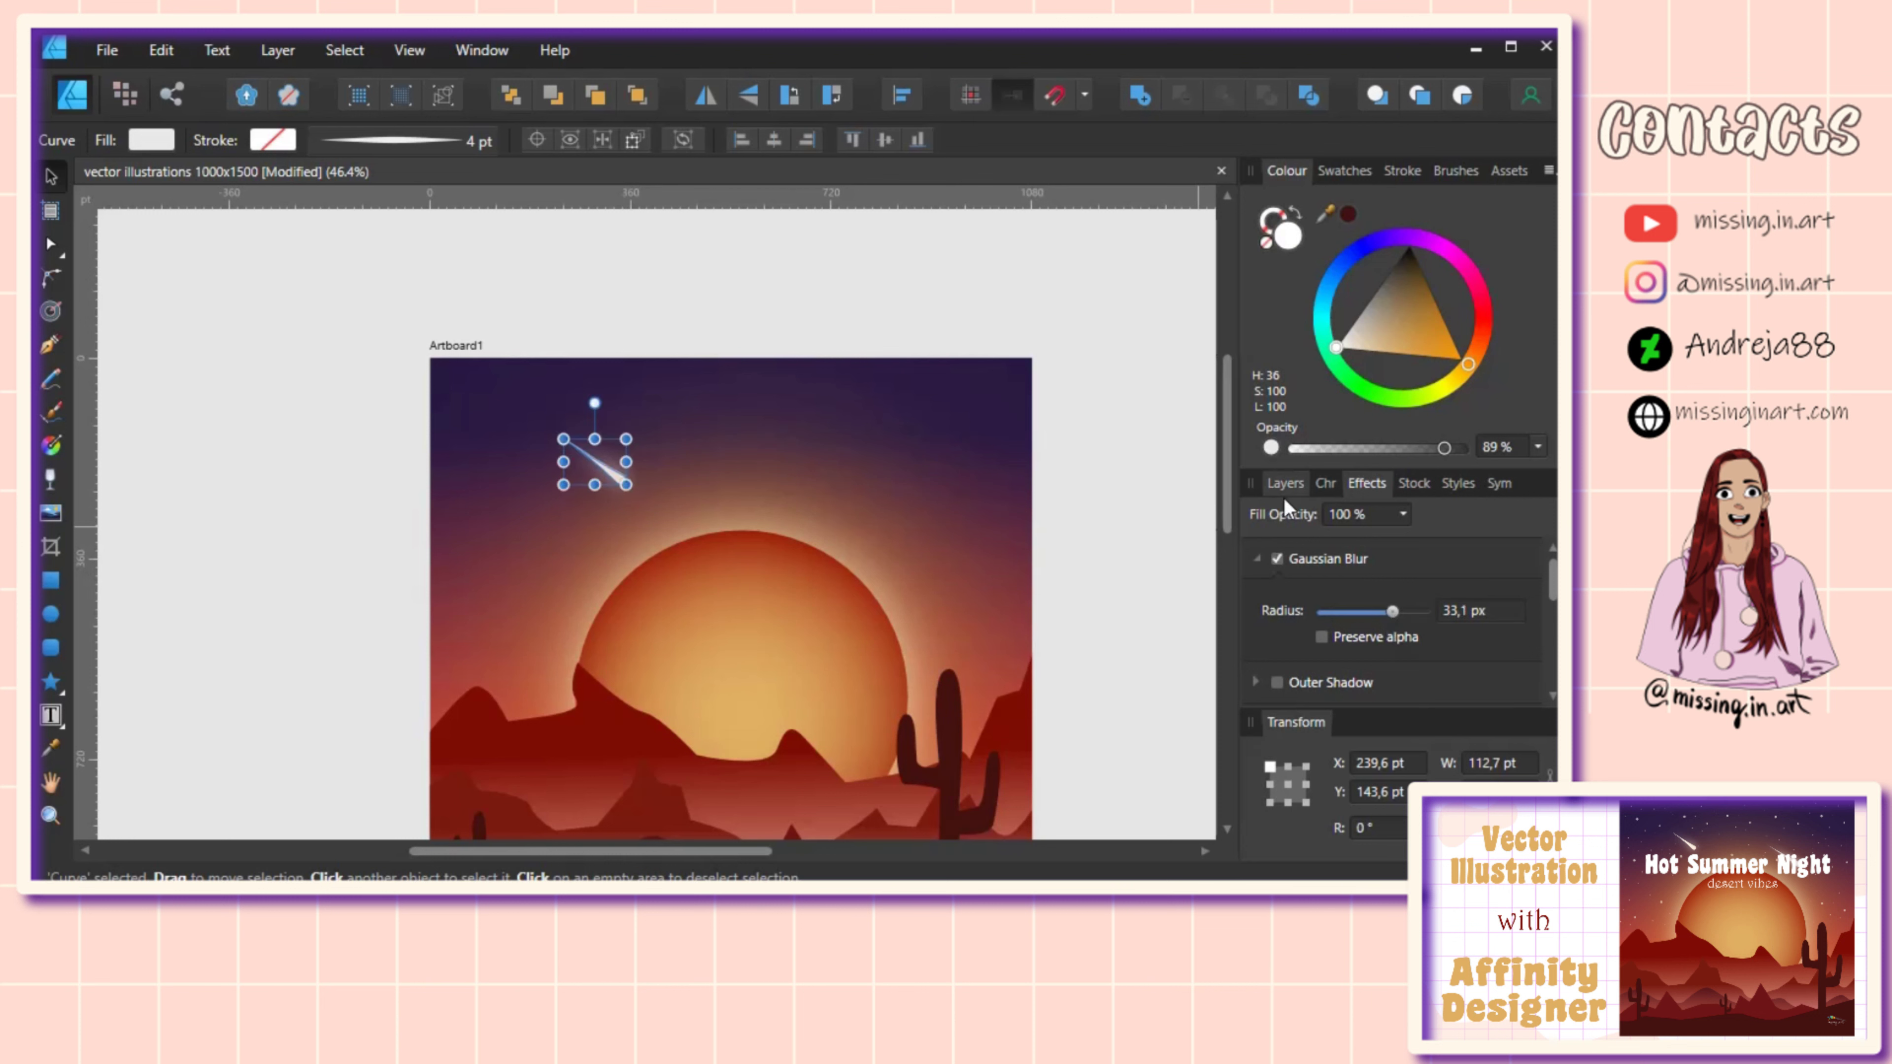
Step: Set the top comet copy back to 100% opacity
{"action": "left_click", "coordinate": [1285, 482]}
{"action": "left_click", "coordinate": [1333, 590]}
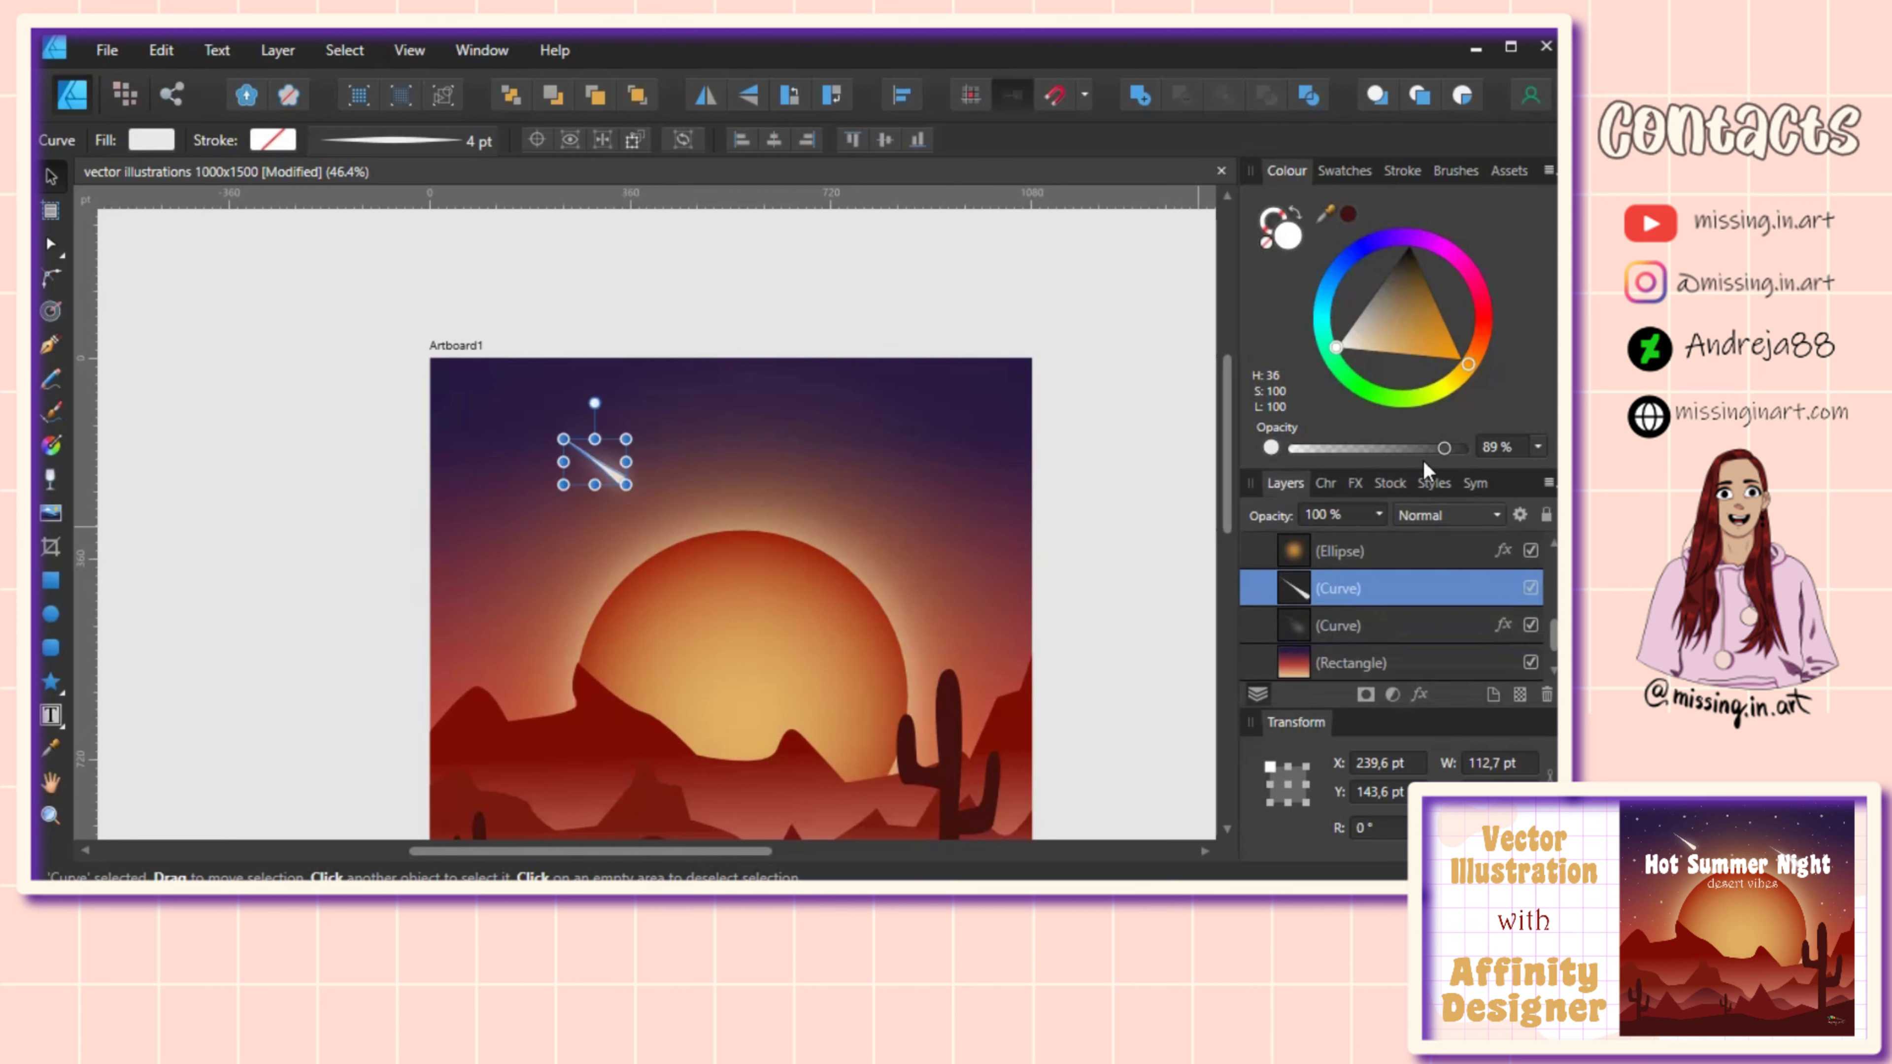
{"action": "left_click_drag", "start_coordinate": [1444, 448], "coordinate": [1465, 448]}
{"action": "scroll", "coordinate": [676, 469], "scroll_direction": "right", "scroll_amount": 1}
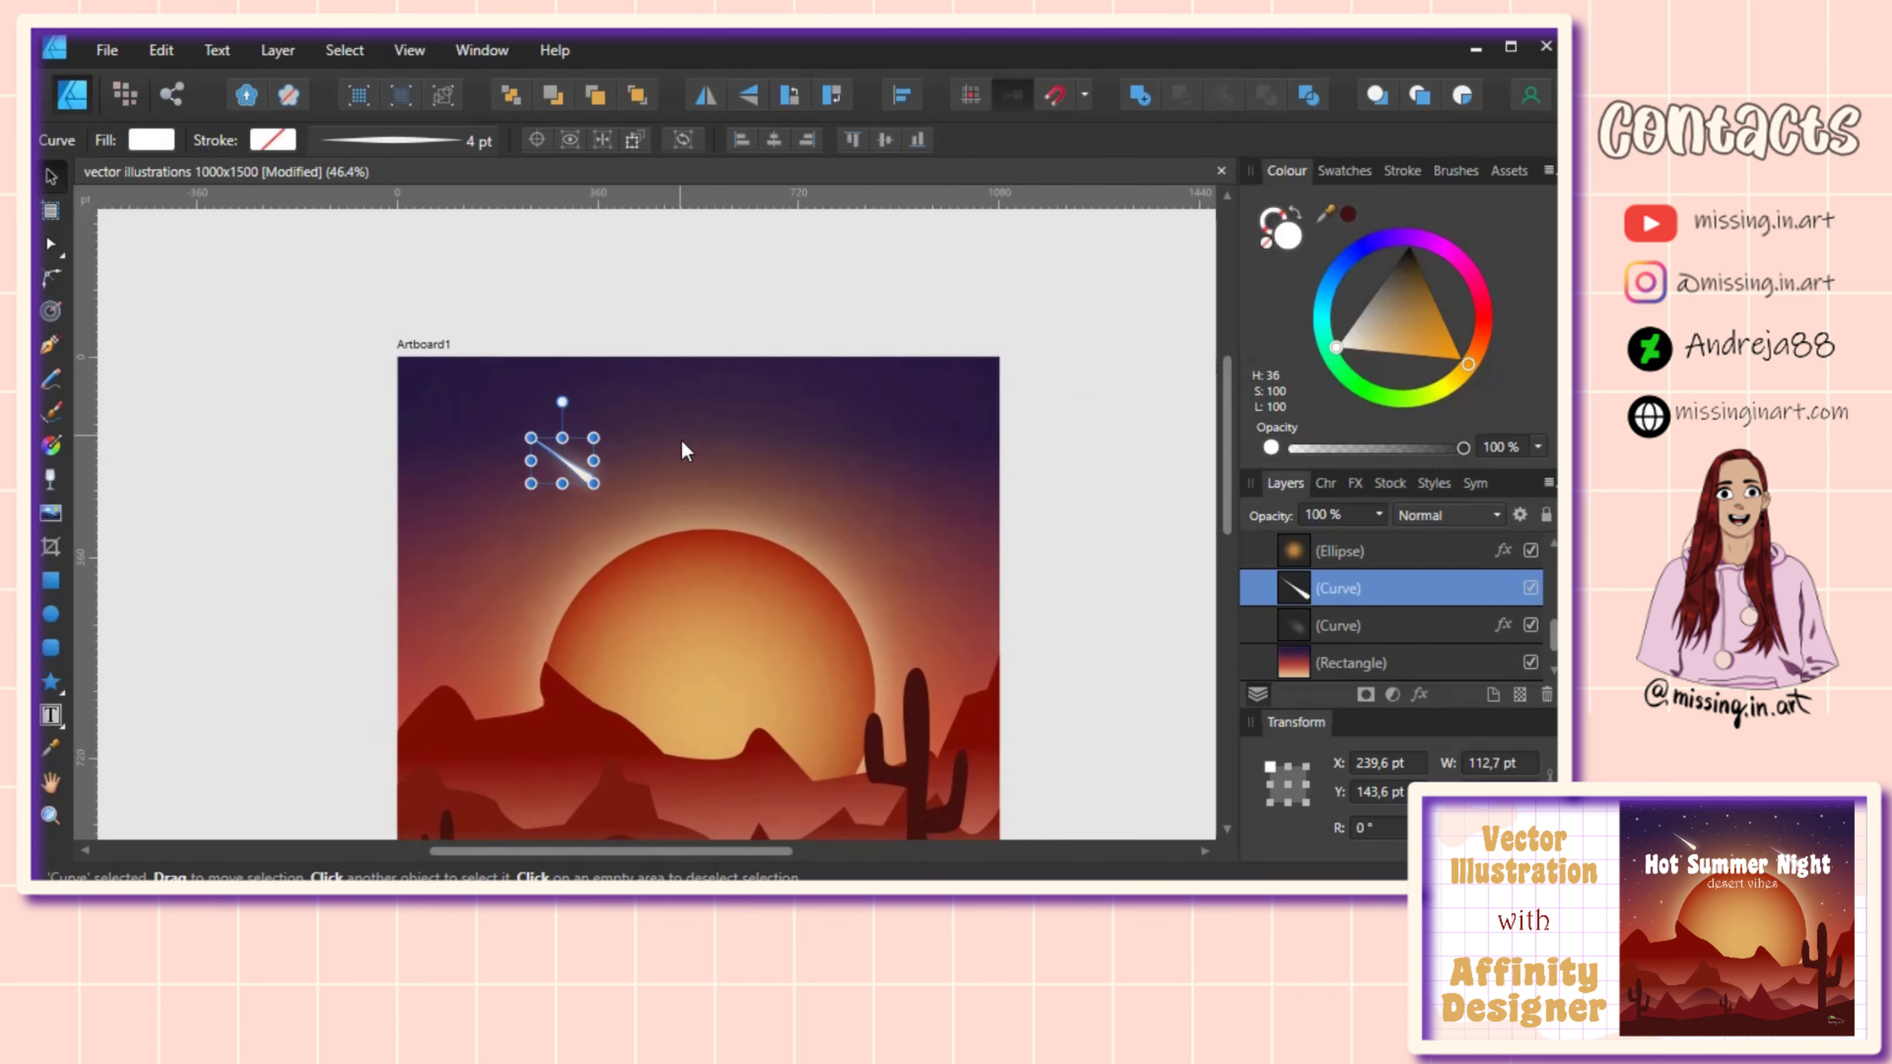
Step: Copy the comet to the upper-right sky and move its layer above the sun layers
{"action": "mouse_move", "coordinate": [566, 465]}
{"action": "left_mouse_down"}
{"action": "mouse_move", "coordinate": [842, 512]}
{"action": "mouse_move", "coordinate": [754, 423]}
{"action": "mouse_move", "coordinate": [853, 471]}
{"action": "mouse_move", "coordinate": [833, 499]}
{"action": "left_mouse_up"}
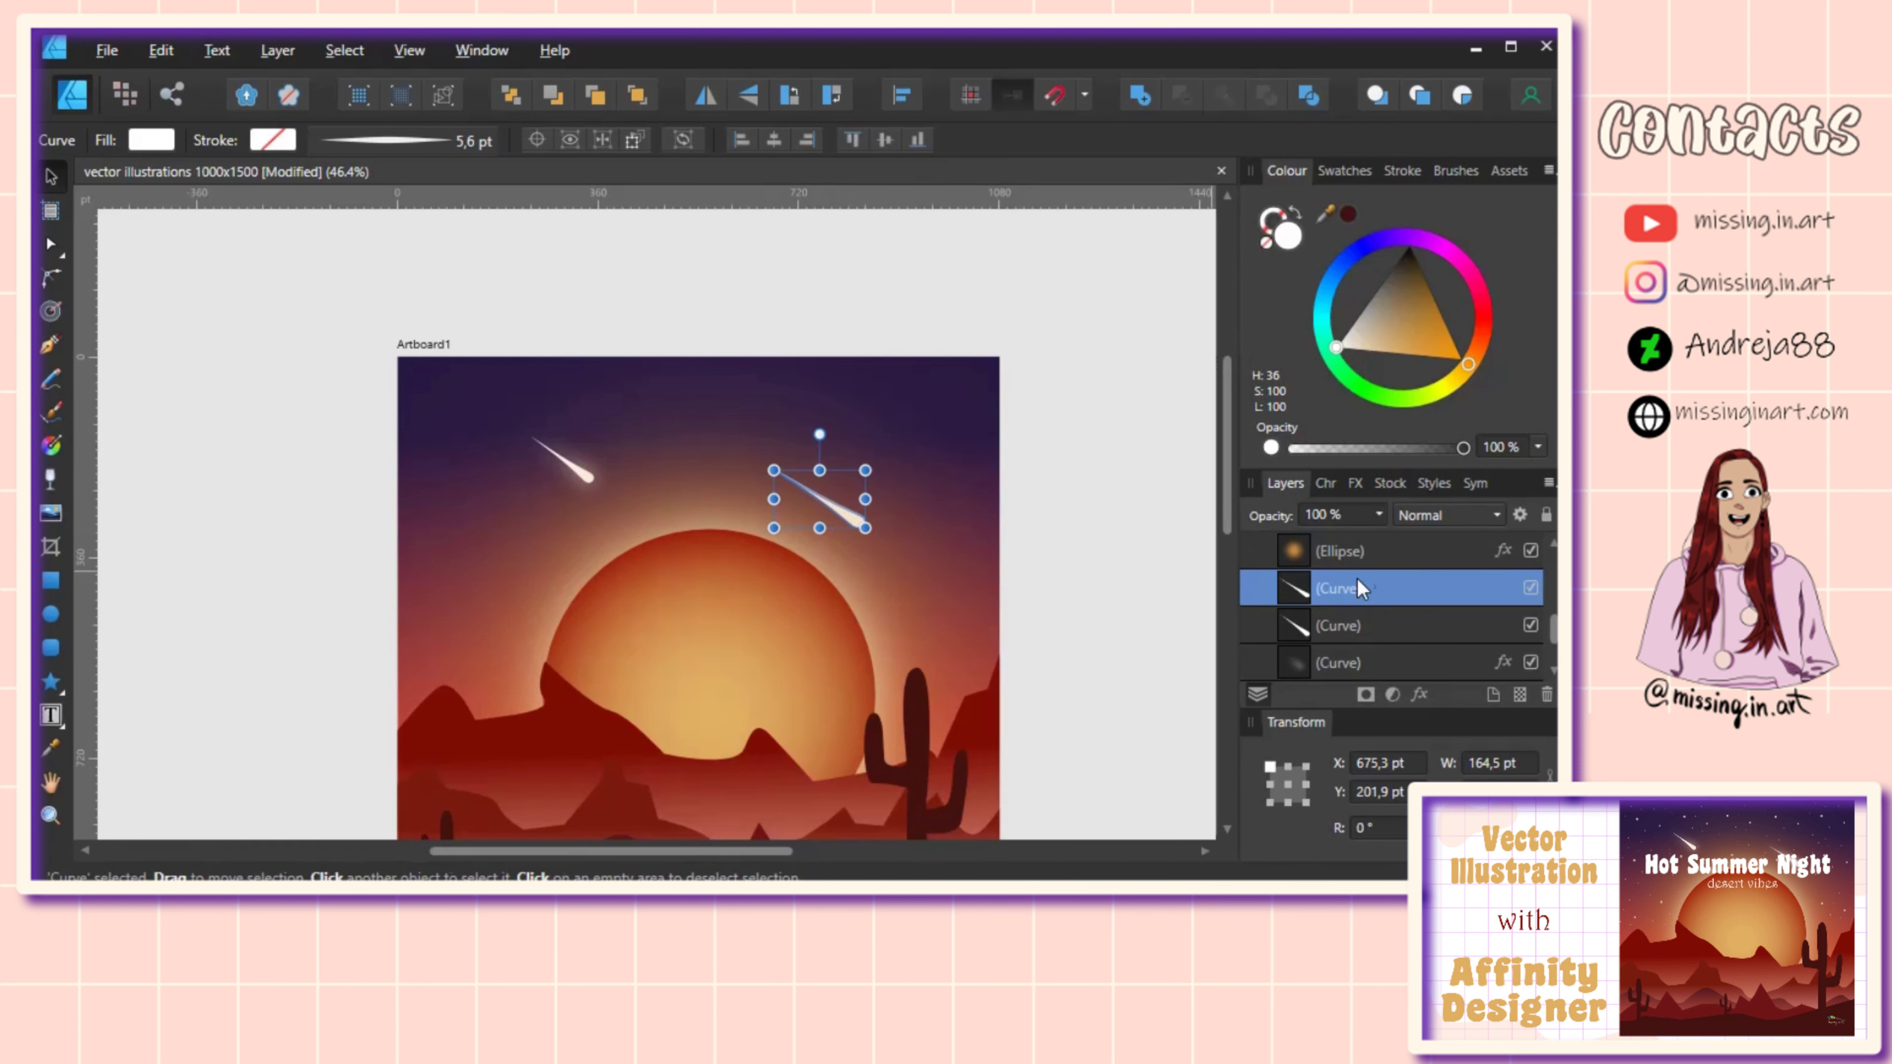
{"action": "scroll", "coordinate": [1534, 641], "scroll_direction": "up", "scroll_amount": 1}
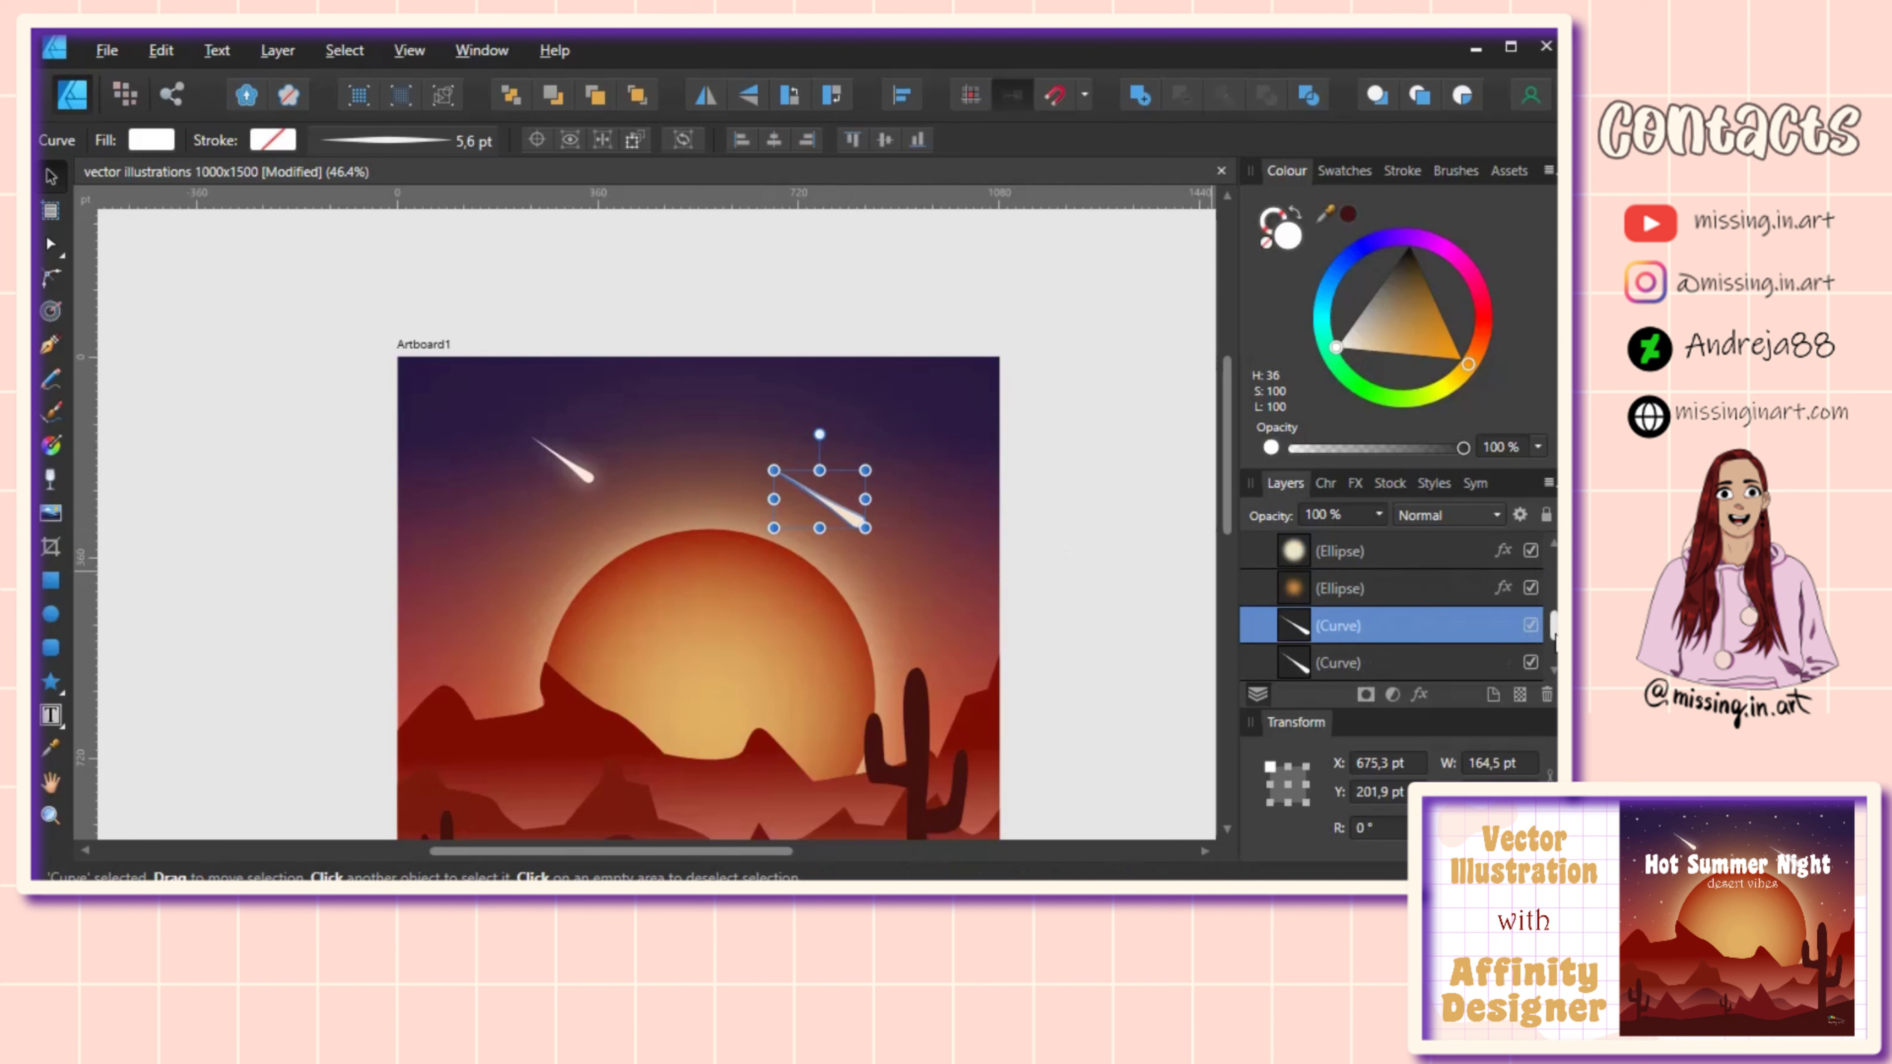
{"action": "scroll", "coordinate": [1537, 645], "scroll_direction": "up", "scroll_amount": 1}
{"action": "mouse_move", "coordinate": [1345, 663]}
{"action": "left_mouse_down"}
{"action": "mouse_move", "coordinate": [1285, 572]}
{"action": "mouse_move", "coordinate": [1269, 673]}
{"action": "mouse_move", "coordinate": [1265, 633]}
{"action": "left_mouse_up"}
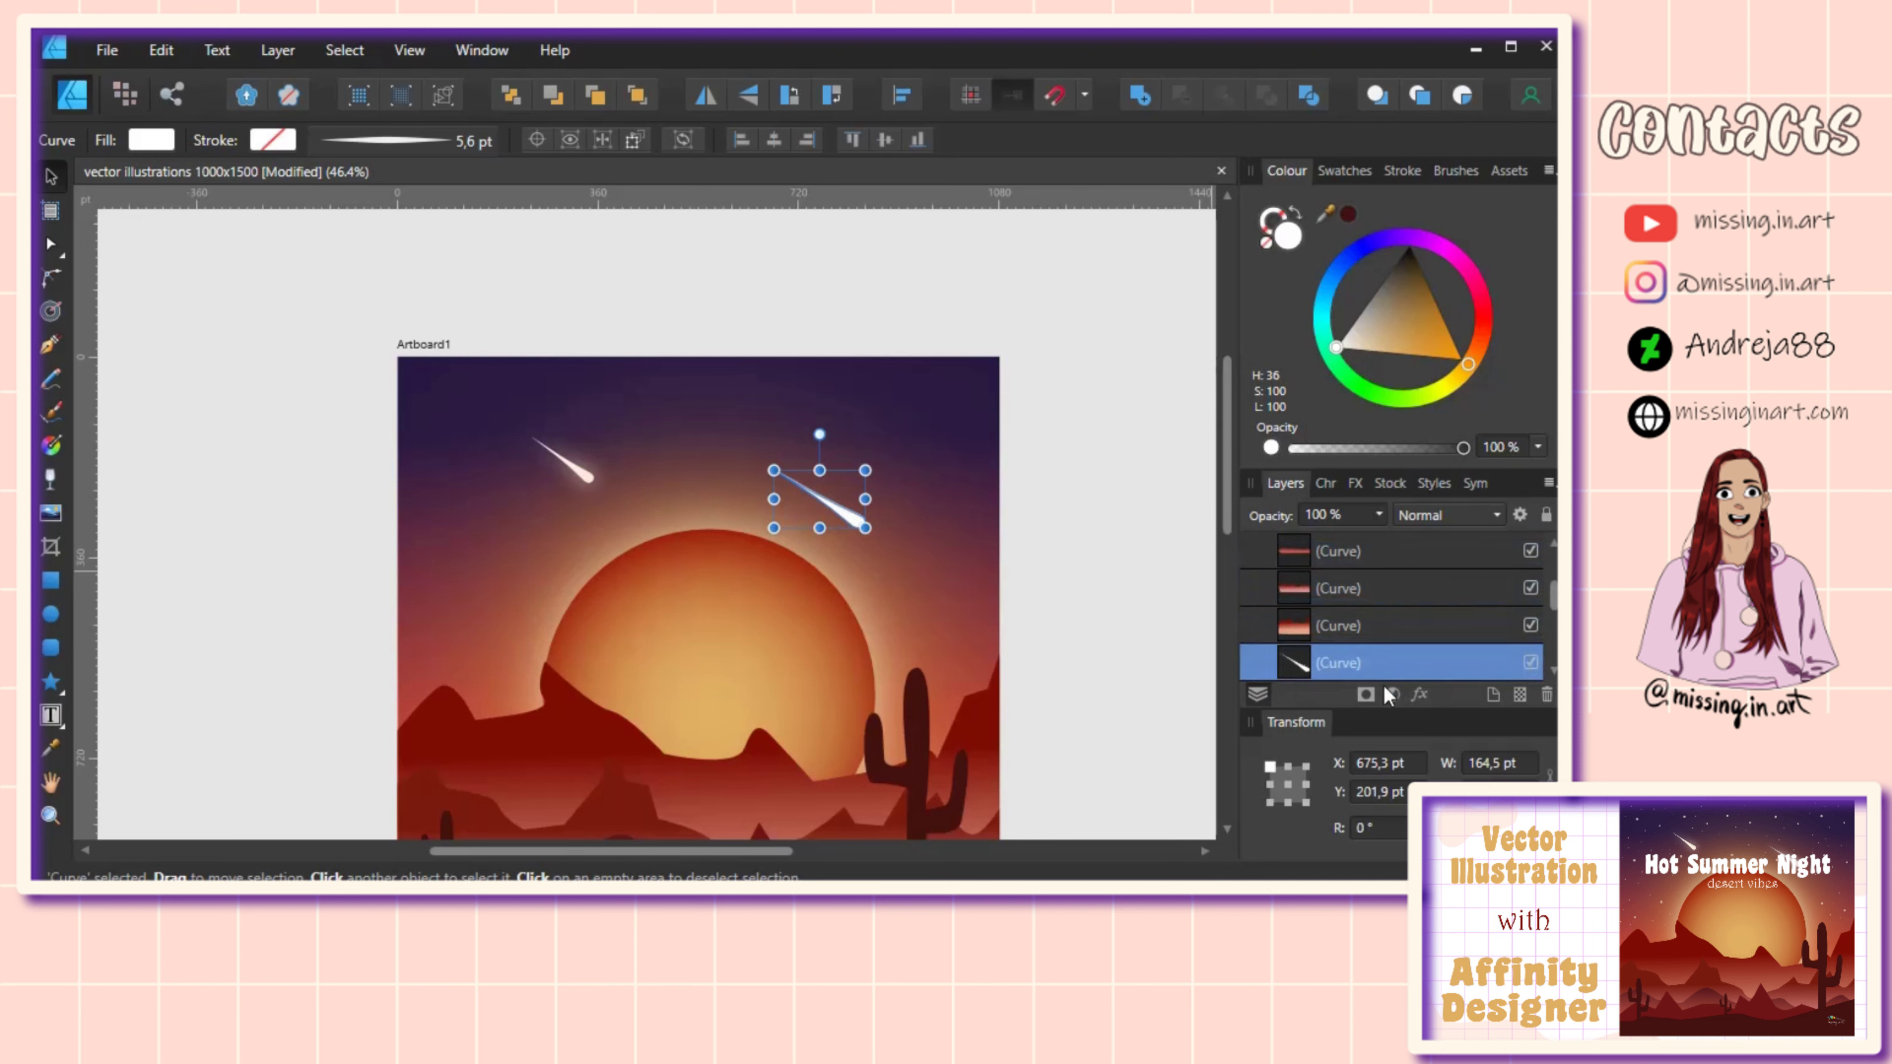
Step: Duplicate the new comet and blur its lower copy with a 30 px Gaussian Blur
{"action": "left_click", "coordinate": [1325, 588]}
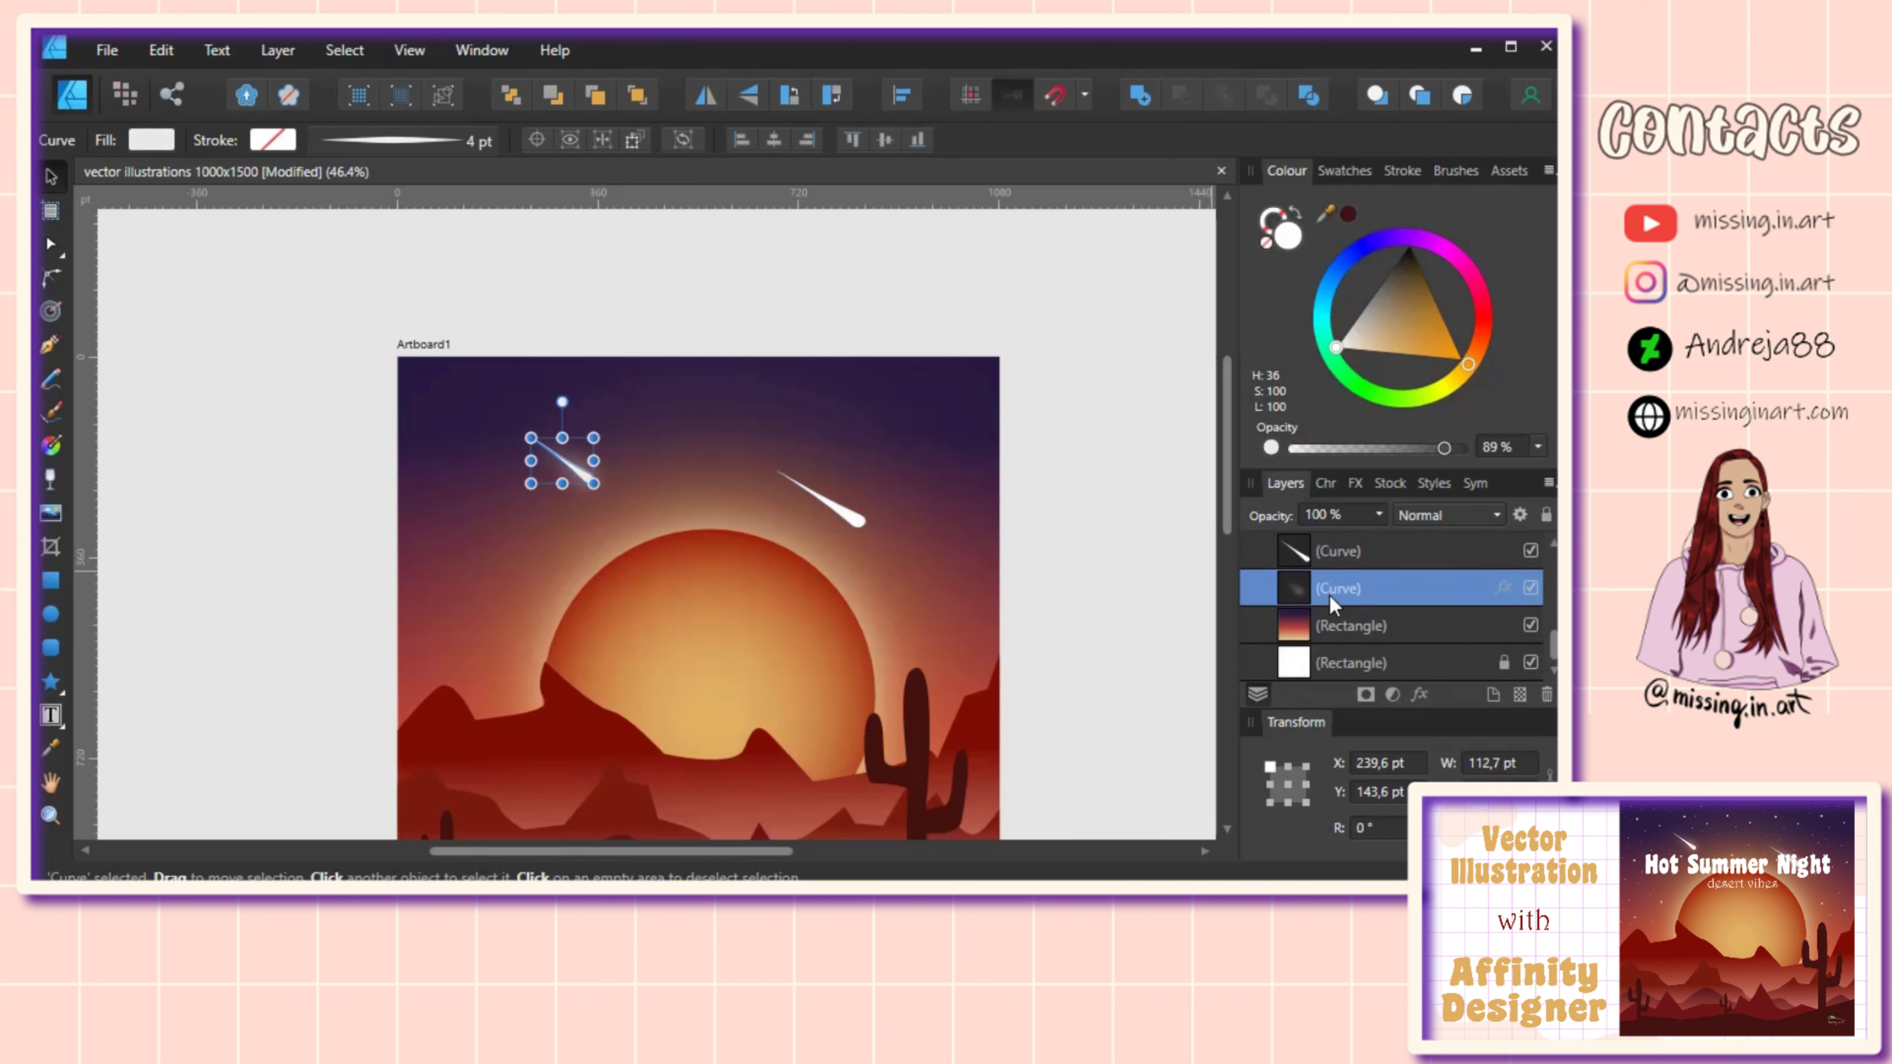
{"action": "left_click", "coordinate": [860, 520]}
{"action": "key", "text": "ctrl+j"}
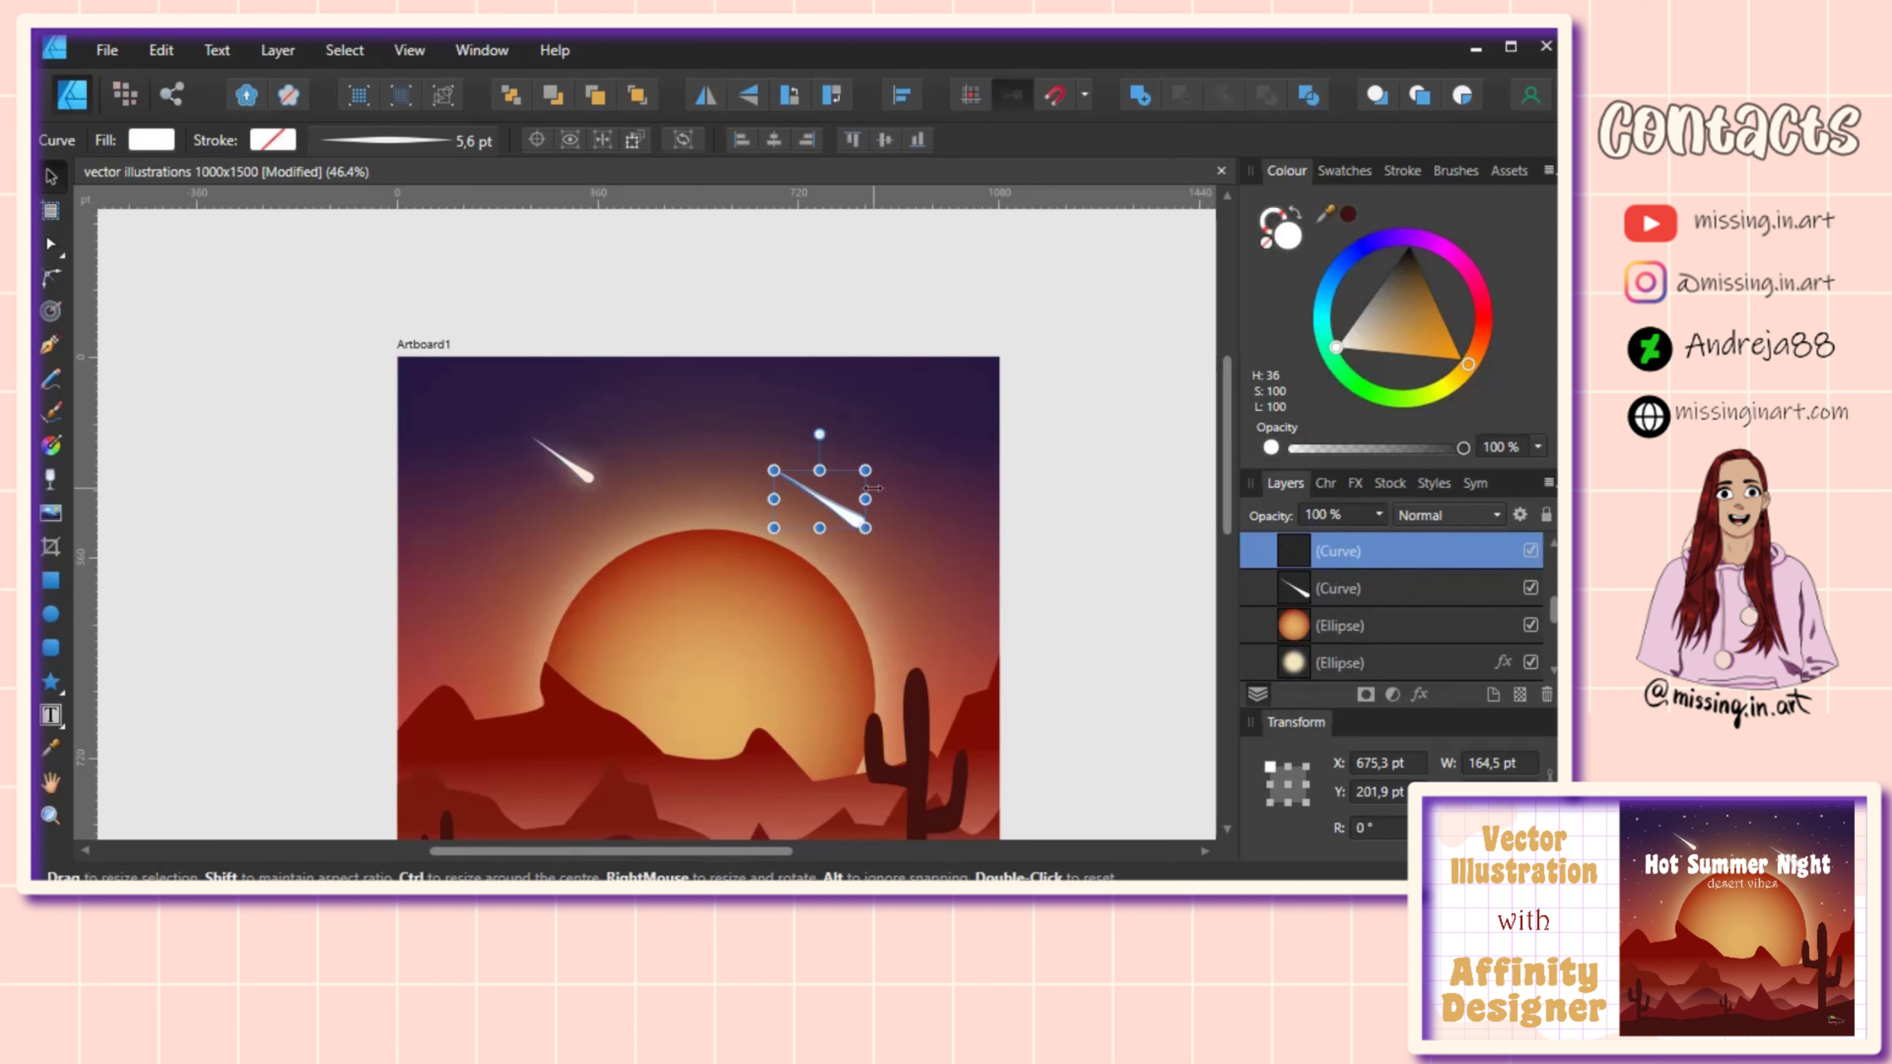
{"action": "left_click", "coordinate": [1351, 589]}
{"action": "left_click", "coordinate": [1353, 483]}
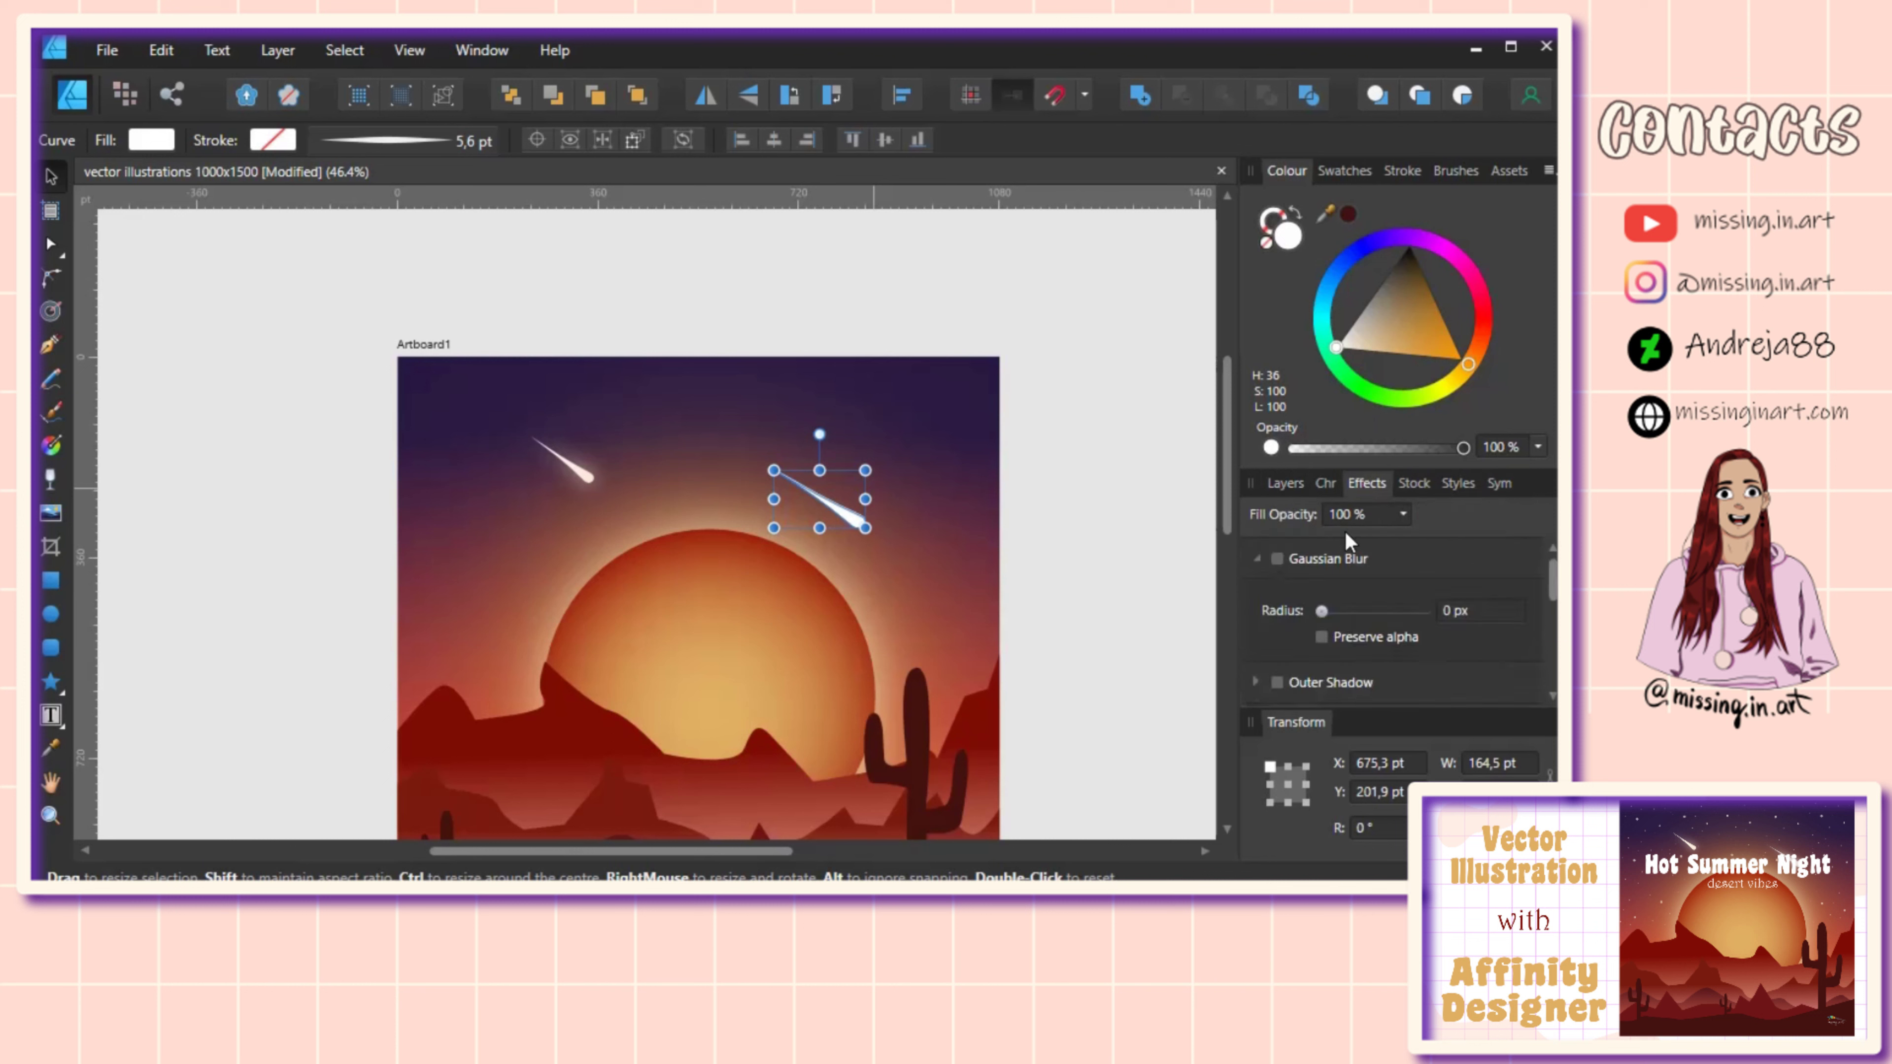
{"action": "mouse_move", "coordinate": [1321, 612]}
{"action": "left_mouse_down"}
{"action": "mouse_move", "coordinate": [1391, 612]}
{"action": "mouse_move", "coordinate": [1366, 611]}
{"action": "left_mouse_up"}
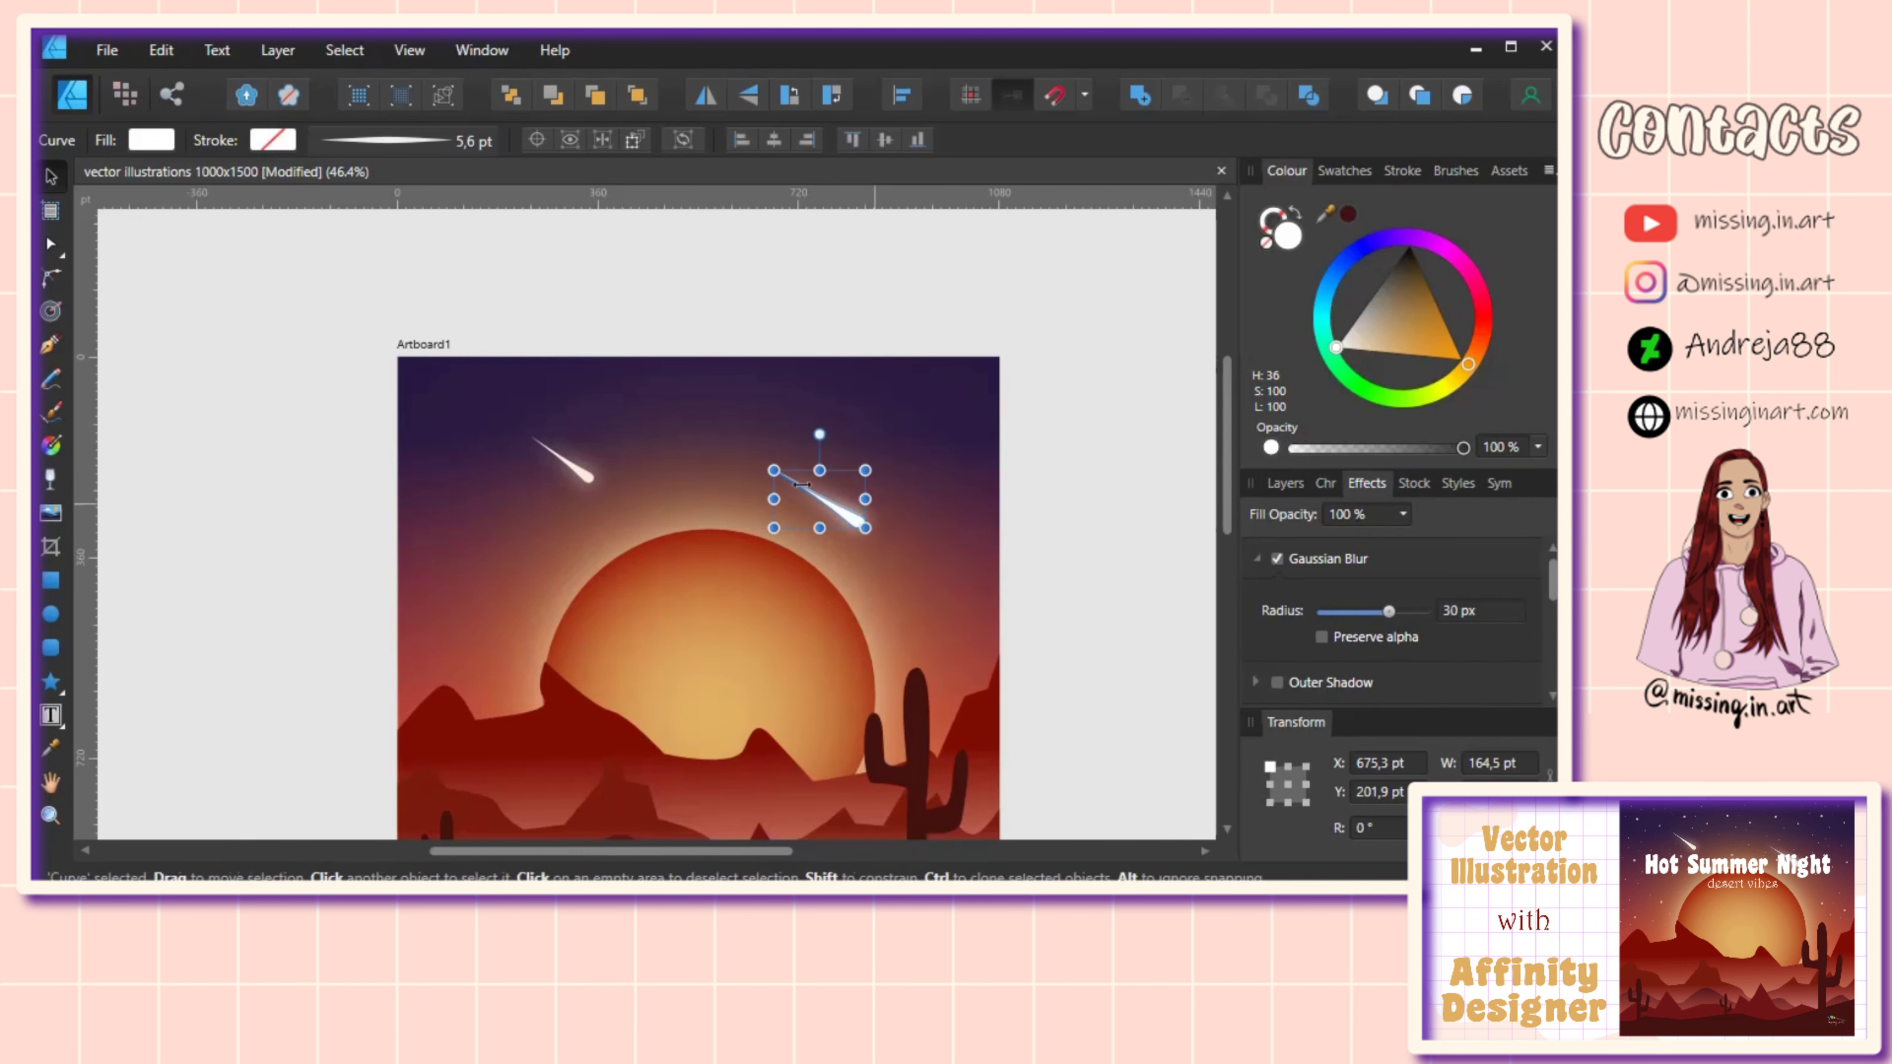
Step: Set the new comet's top copy to 66% opacity
{"action": "left_click", "coordinate": [1280, 484]}
{"action": "left_click", "coordinate": [1335, 553]}
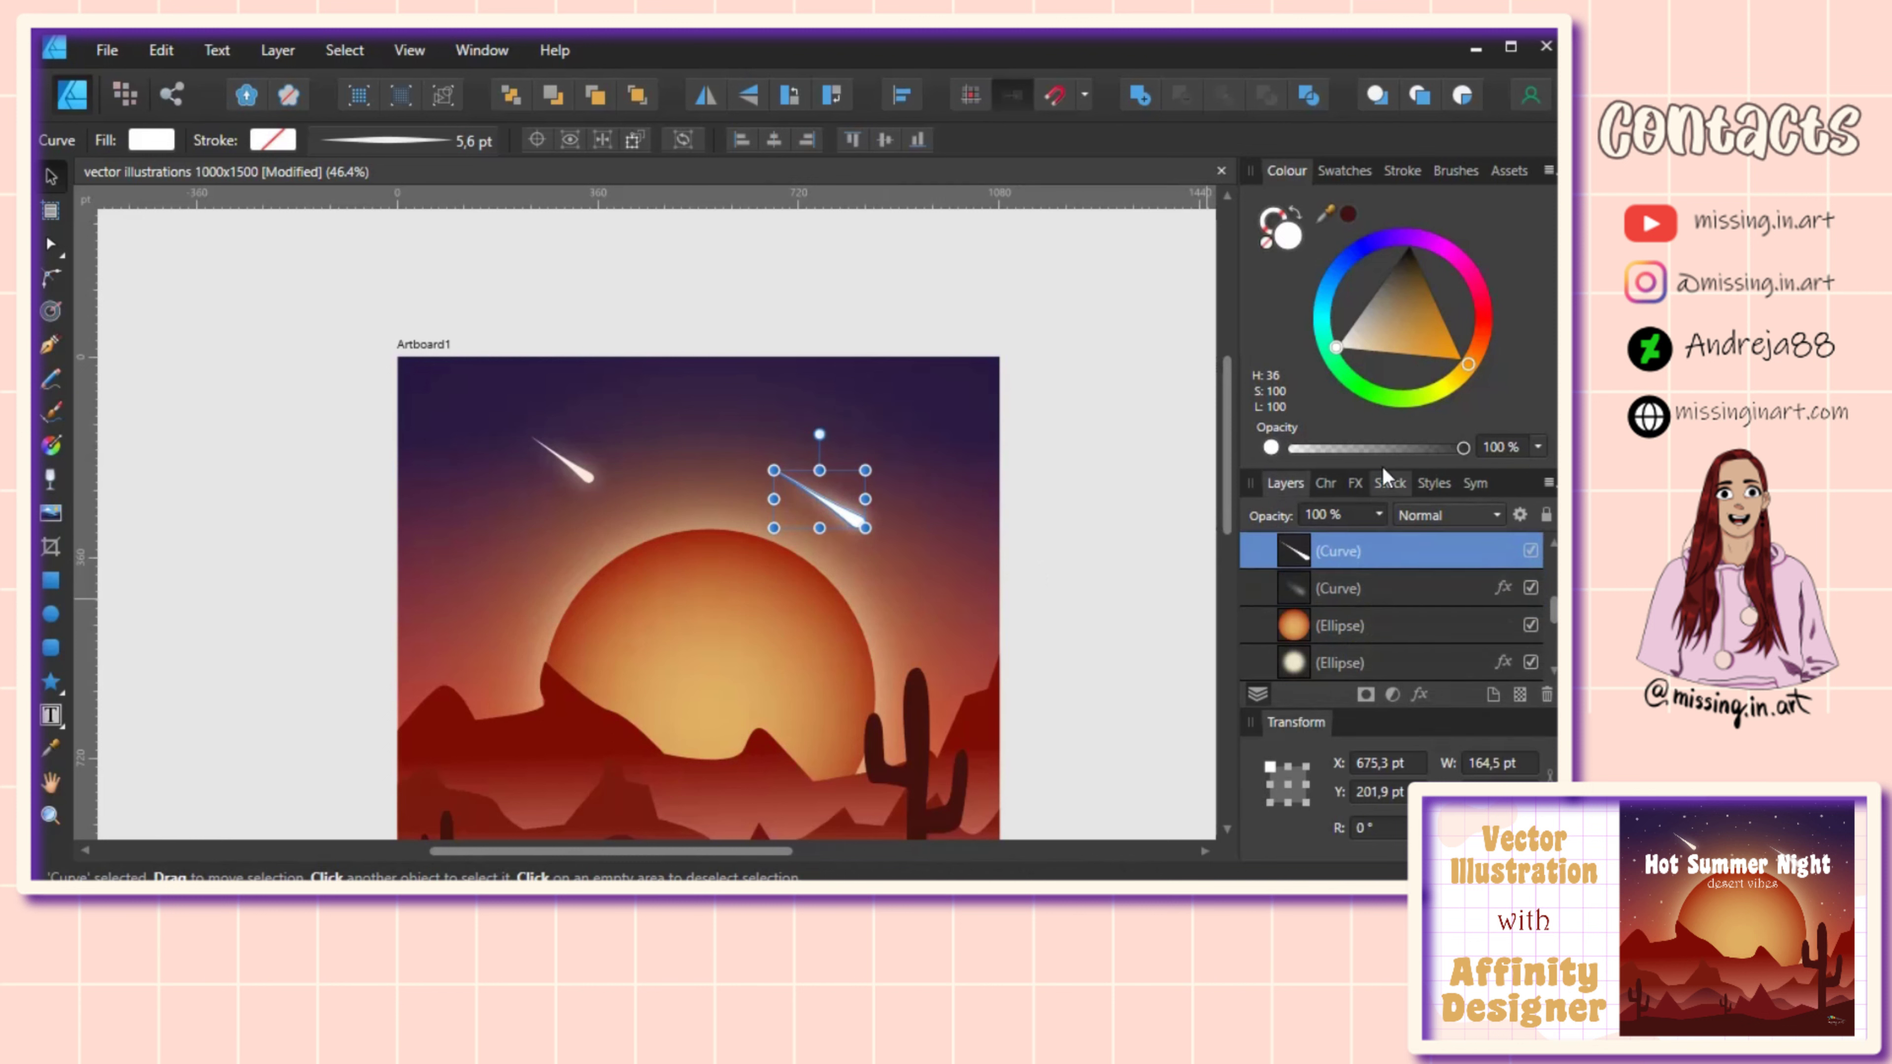
{"action": "left_click_drag", "start_coordinate": [1464, 448], "coordinate": [1408, 462]}
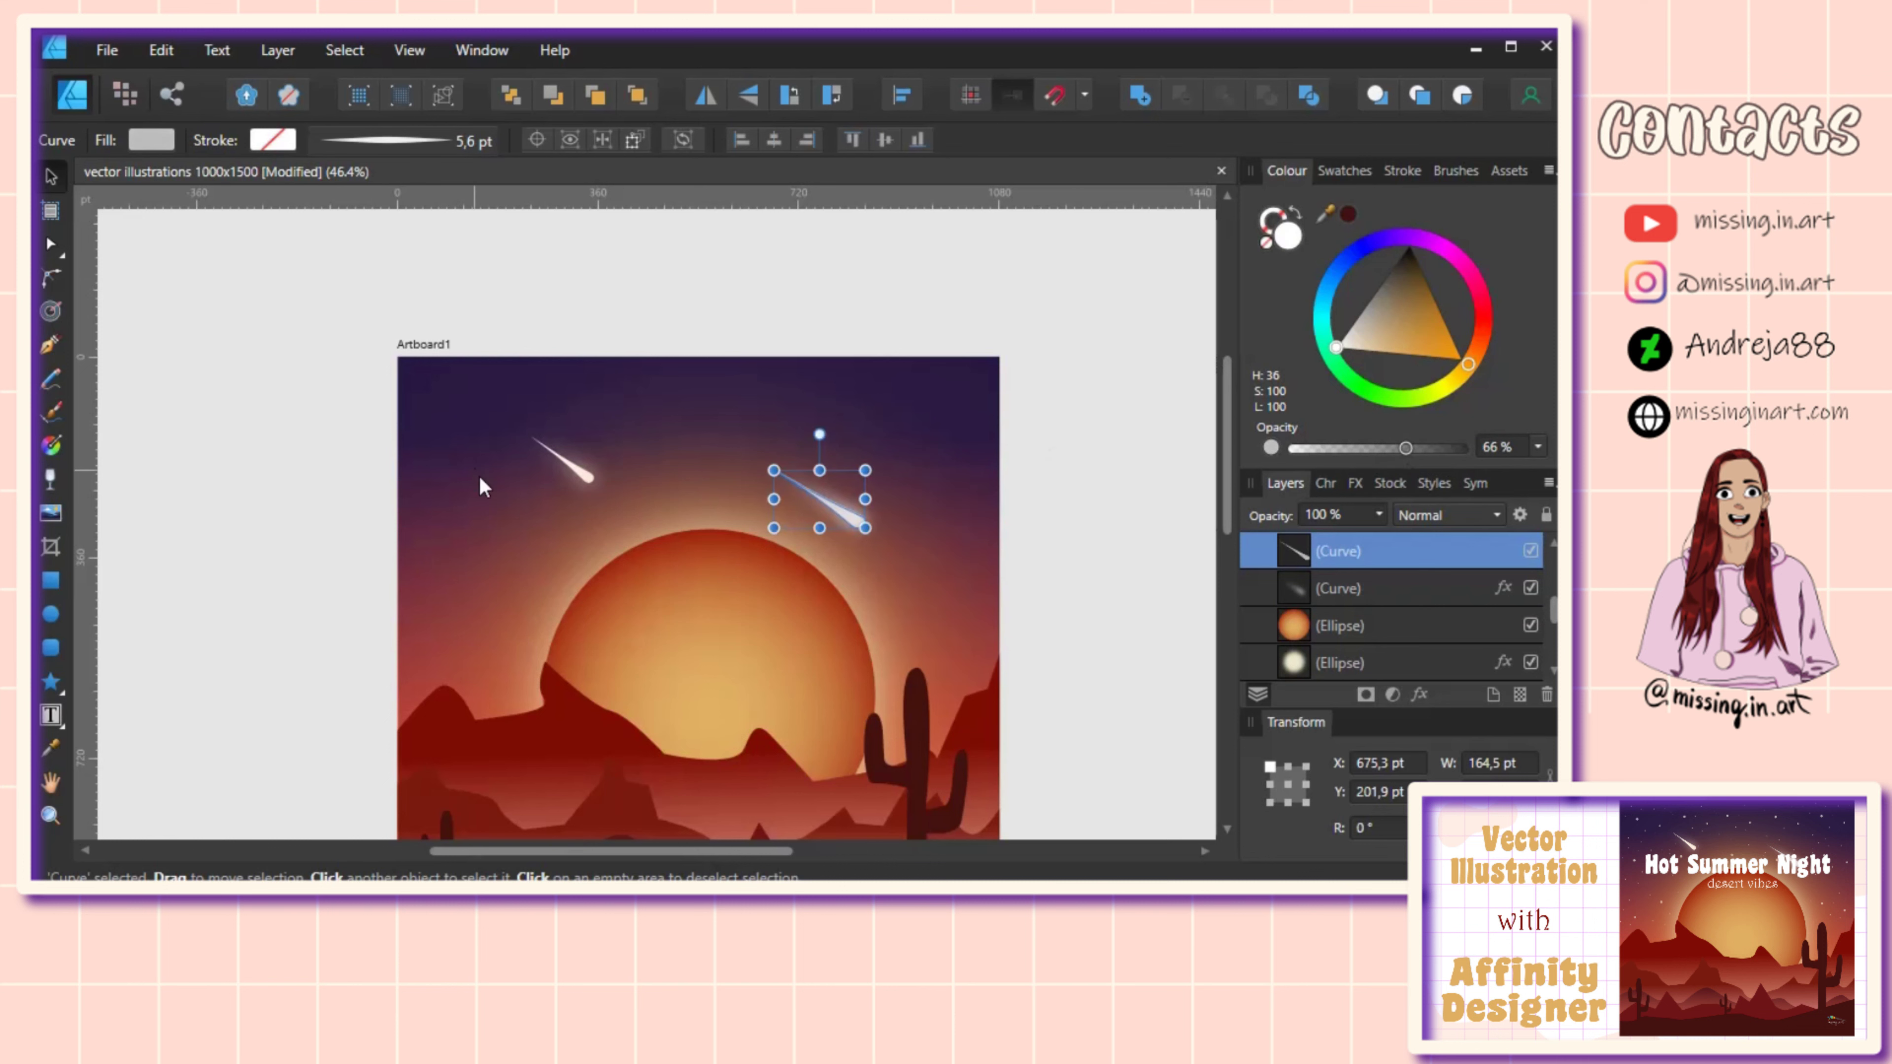
Step: Draw the first small ellipse stars, filled solid white at 100% opacity
{"action": "left_click", "coordinate": [52, 625]}
{"action": "scroll", "coordinate": [443, 389], "scroll_direction": "up", "scroll_amount": 3}
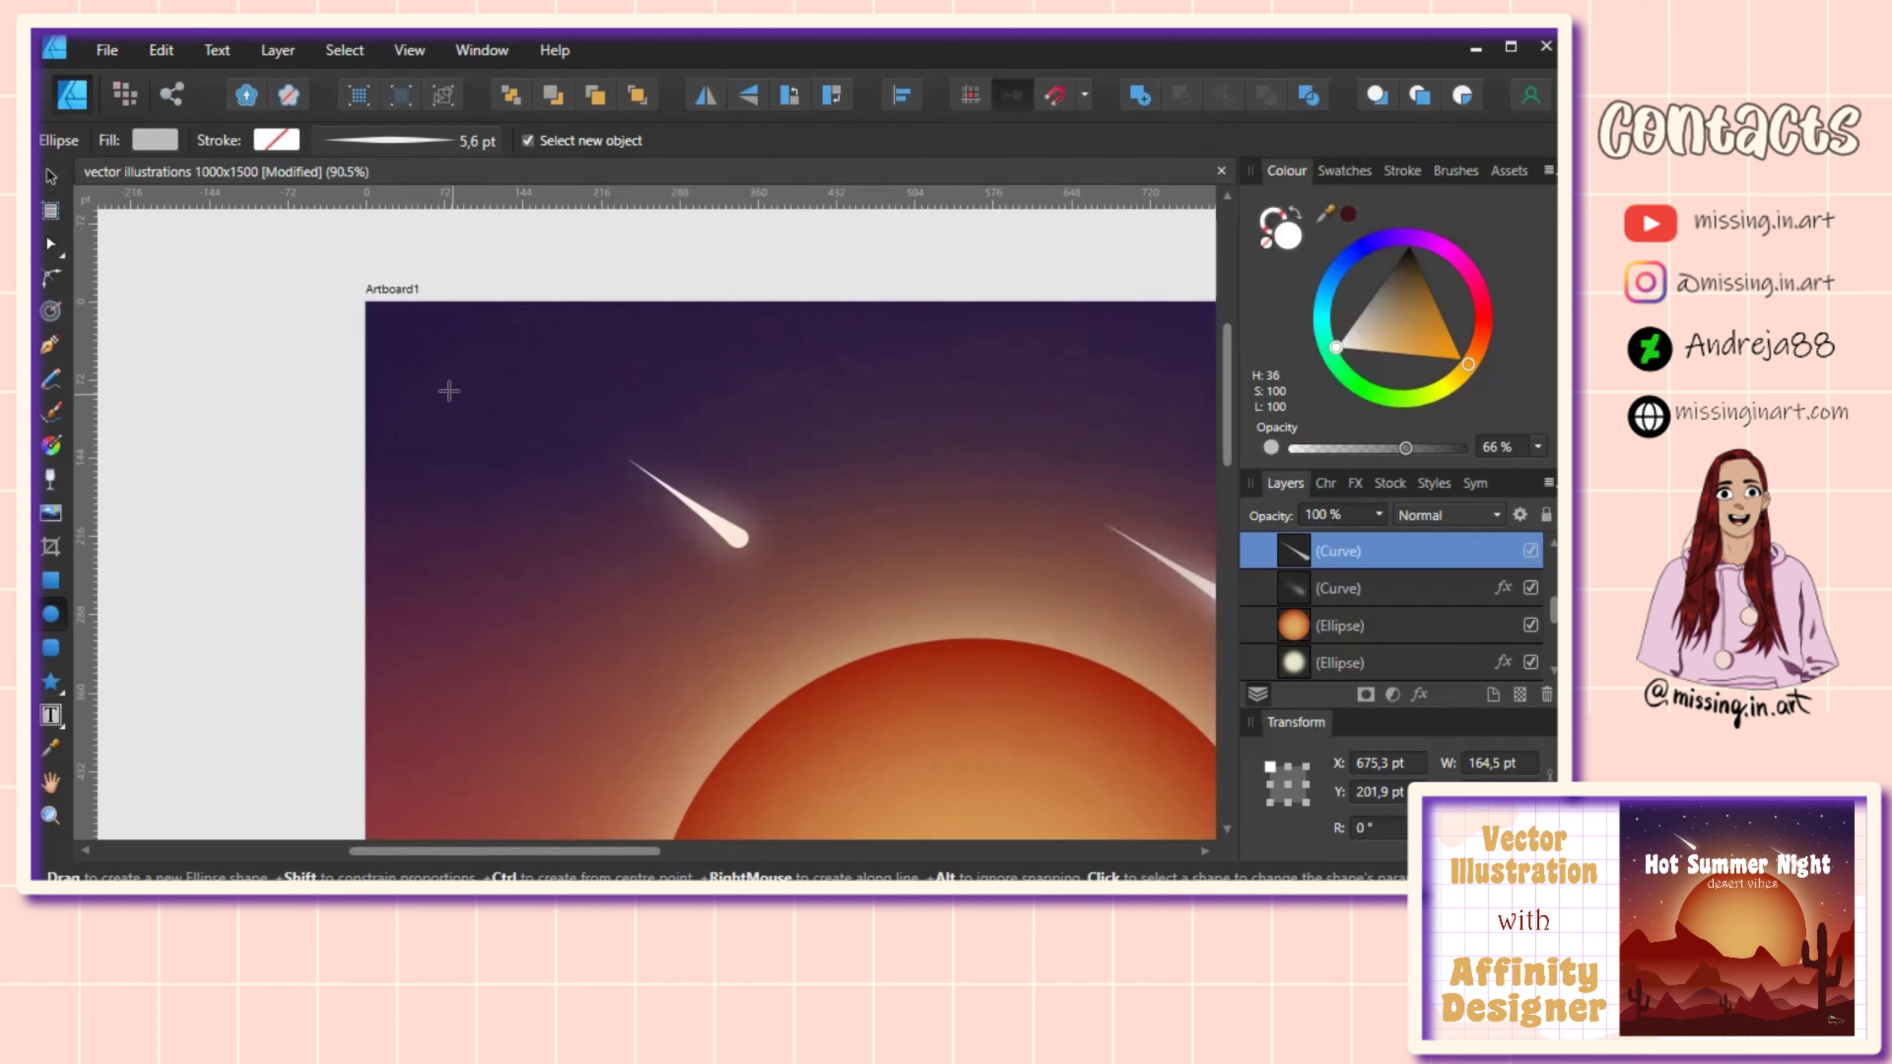
{"action": "left_click_drag", "start_coordinate": [447, 388], "coordinate": [463, 405]}
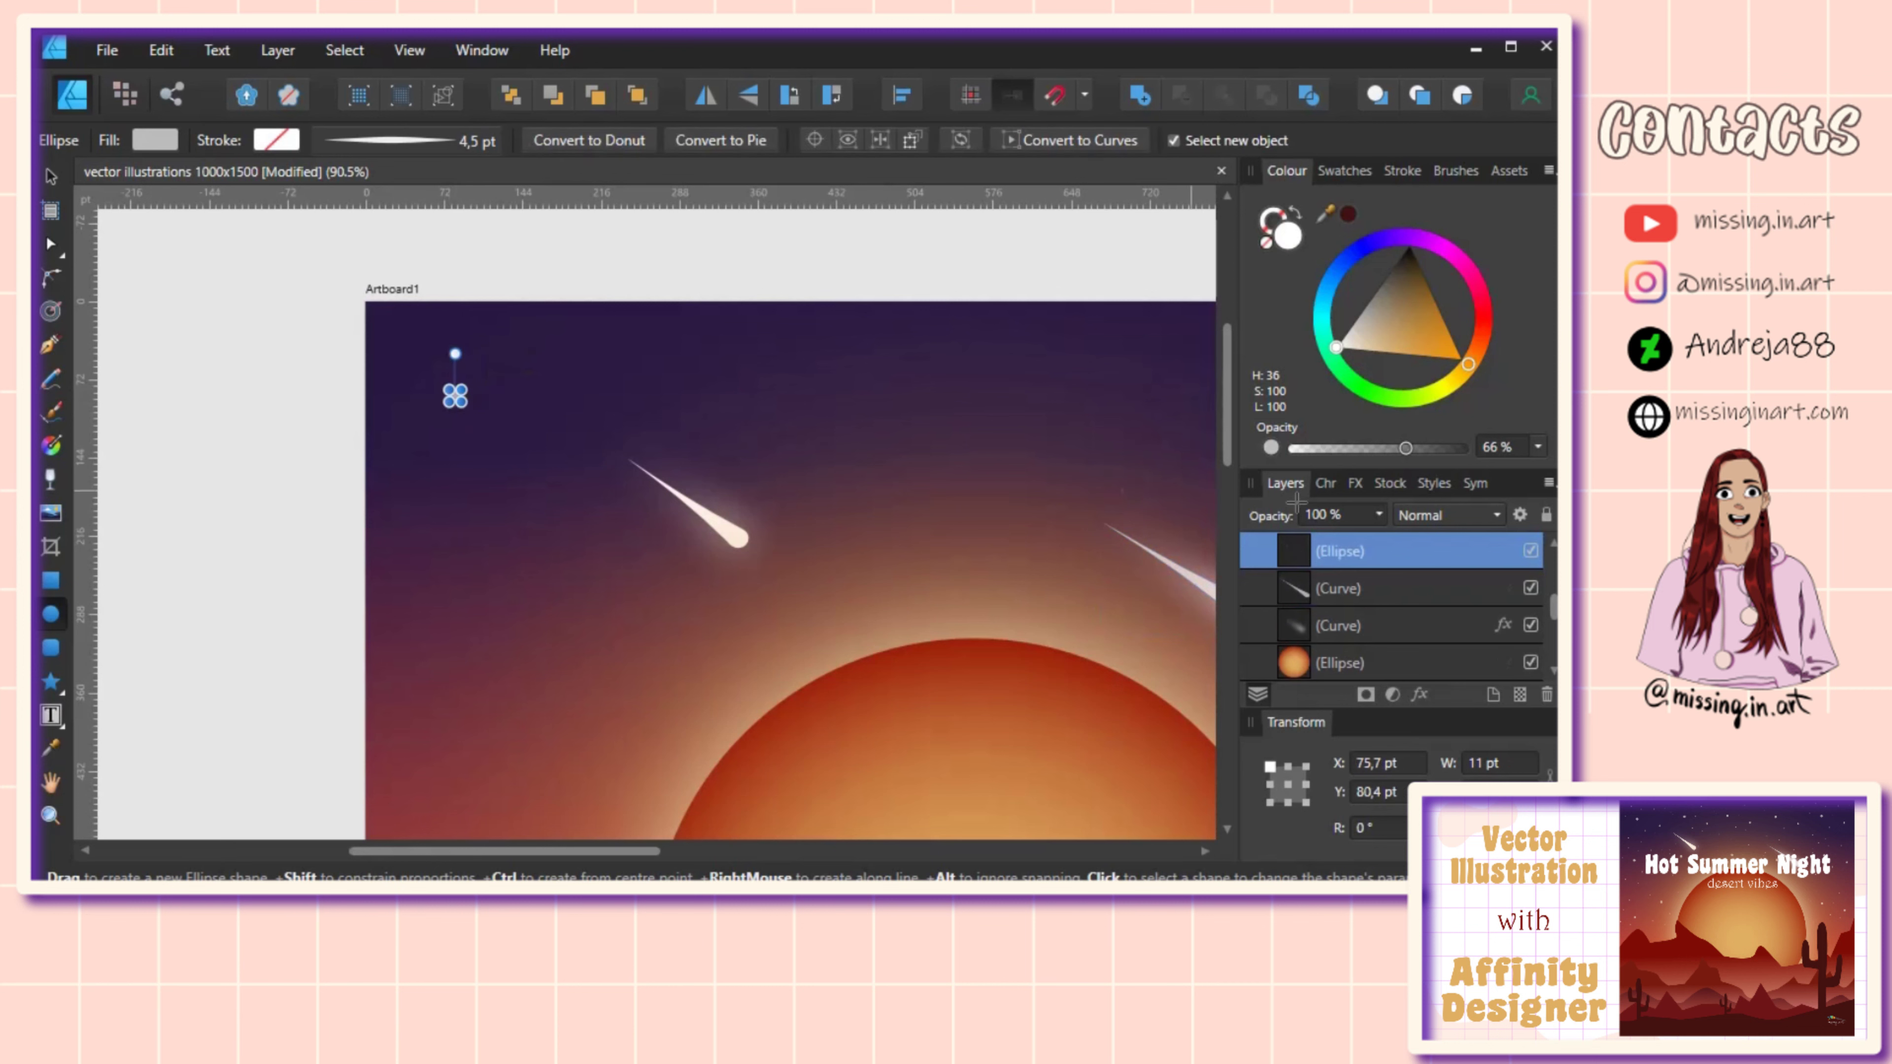
{"action": "left_click_drag", "start_coordinate": [1420, 446], "coordinate": [1509, 464]}
{"action": "scroll", "coordinate": [482, 343], "scroll_direction": "up", "scroll_amount": 3}
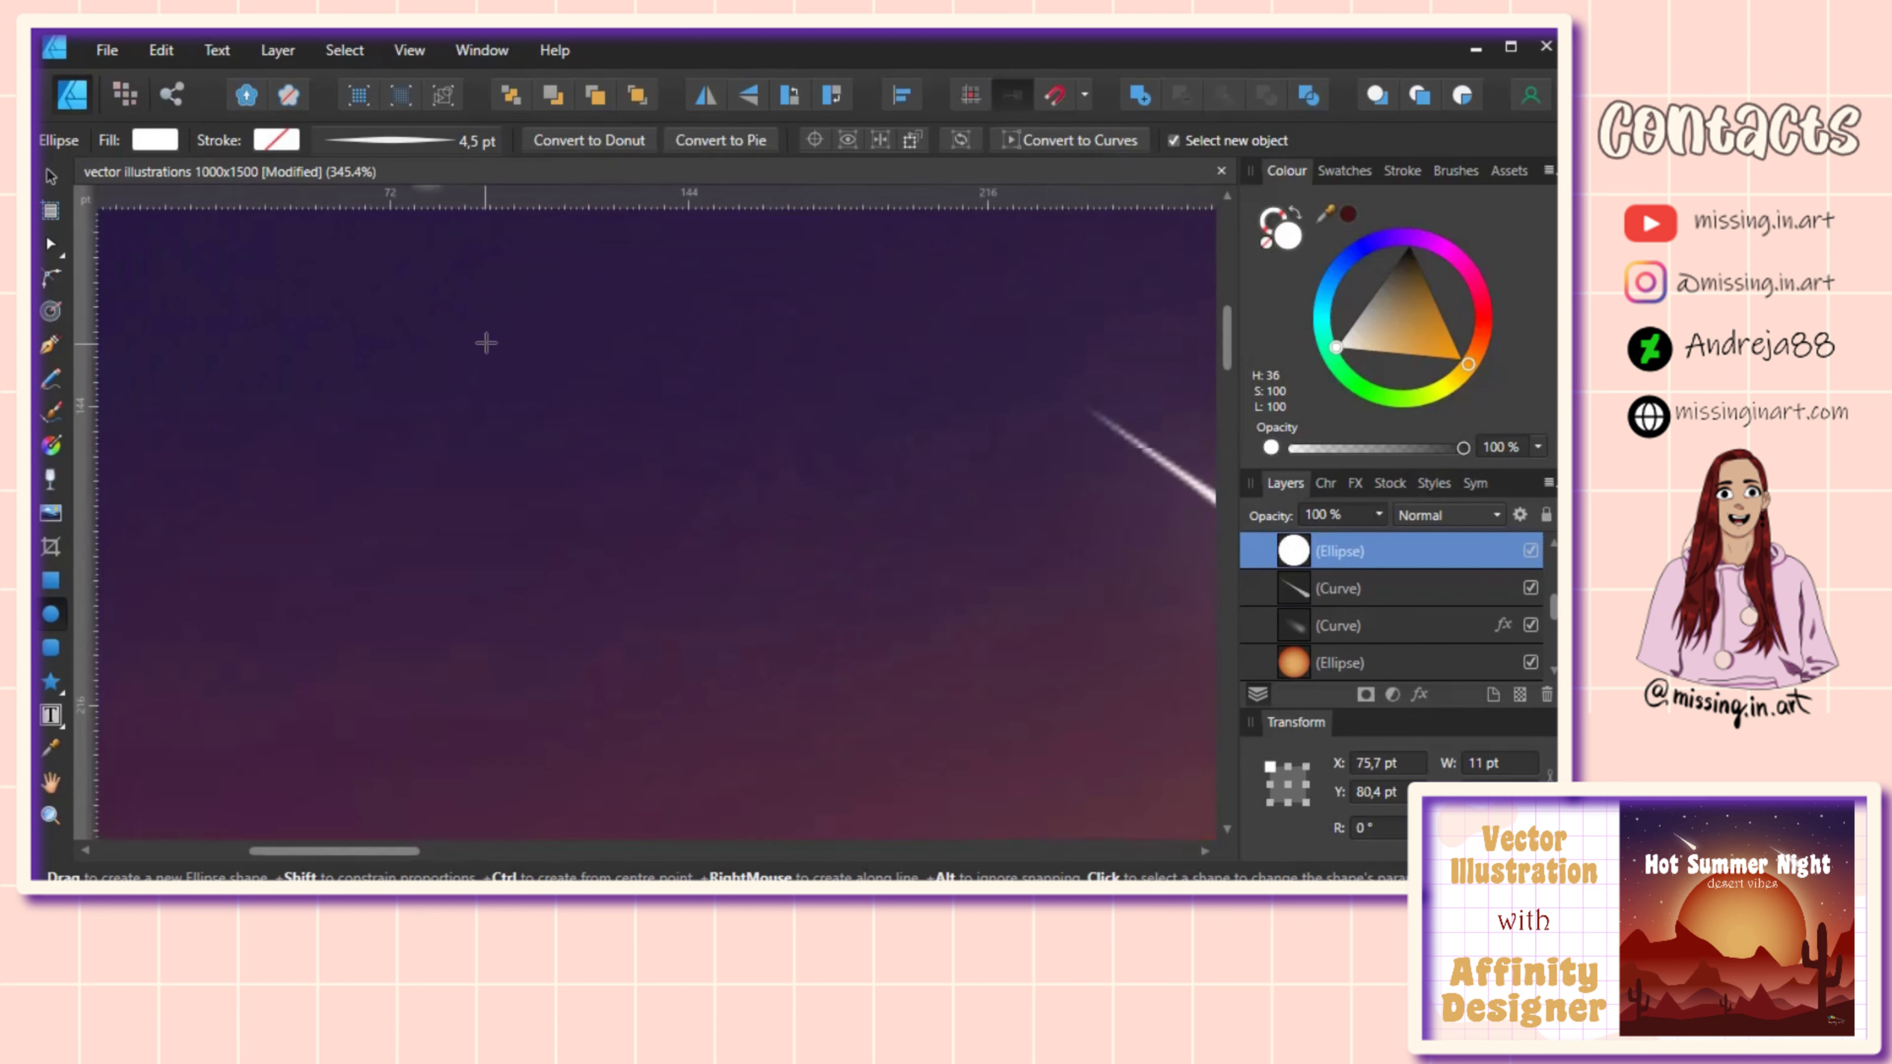
{"action": "scroll", "coordinate": [562, 481], "scroll_direction": "up", "scroll_amount": 1}
{"action": "scroll", "coordinate": [613, 592], "scroll_direction": "down", "scroll_amount": 3}
{"action": "scroll", "coordinate": [613, 592], "scroll_direction": "right", "scroll_amount": 2}
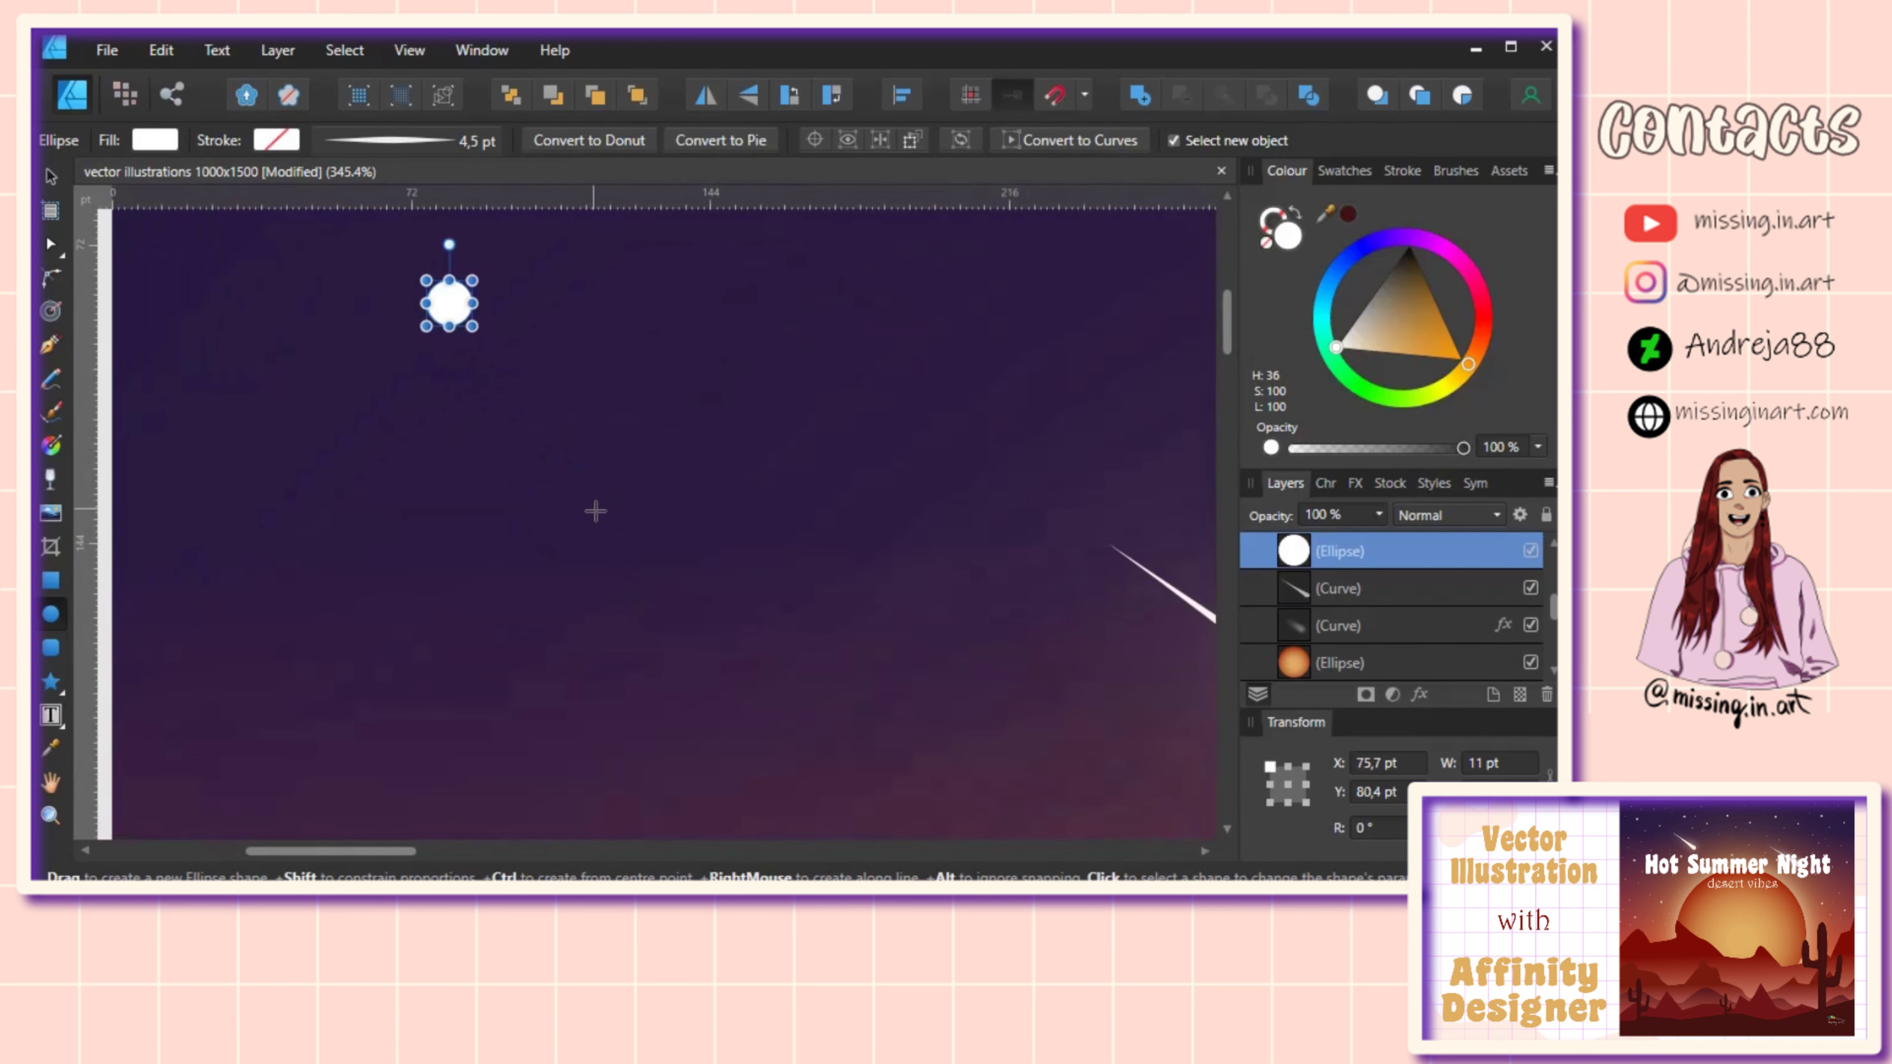
{"action": "left_click_drag", "start_coordinate": [595, 512], "coordinate": [614, 530]}
Step: Scatter more tiny white stars of varying sizes across the upper-left sky
{"action": "scroll", "coordinate": [743, 380], "scroll_direction": "up", "scroll_amount": 3}
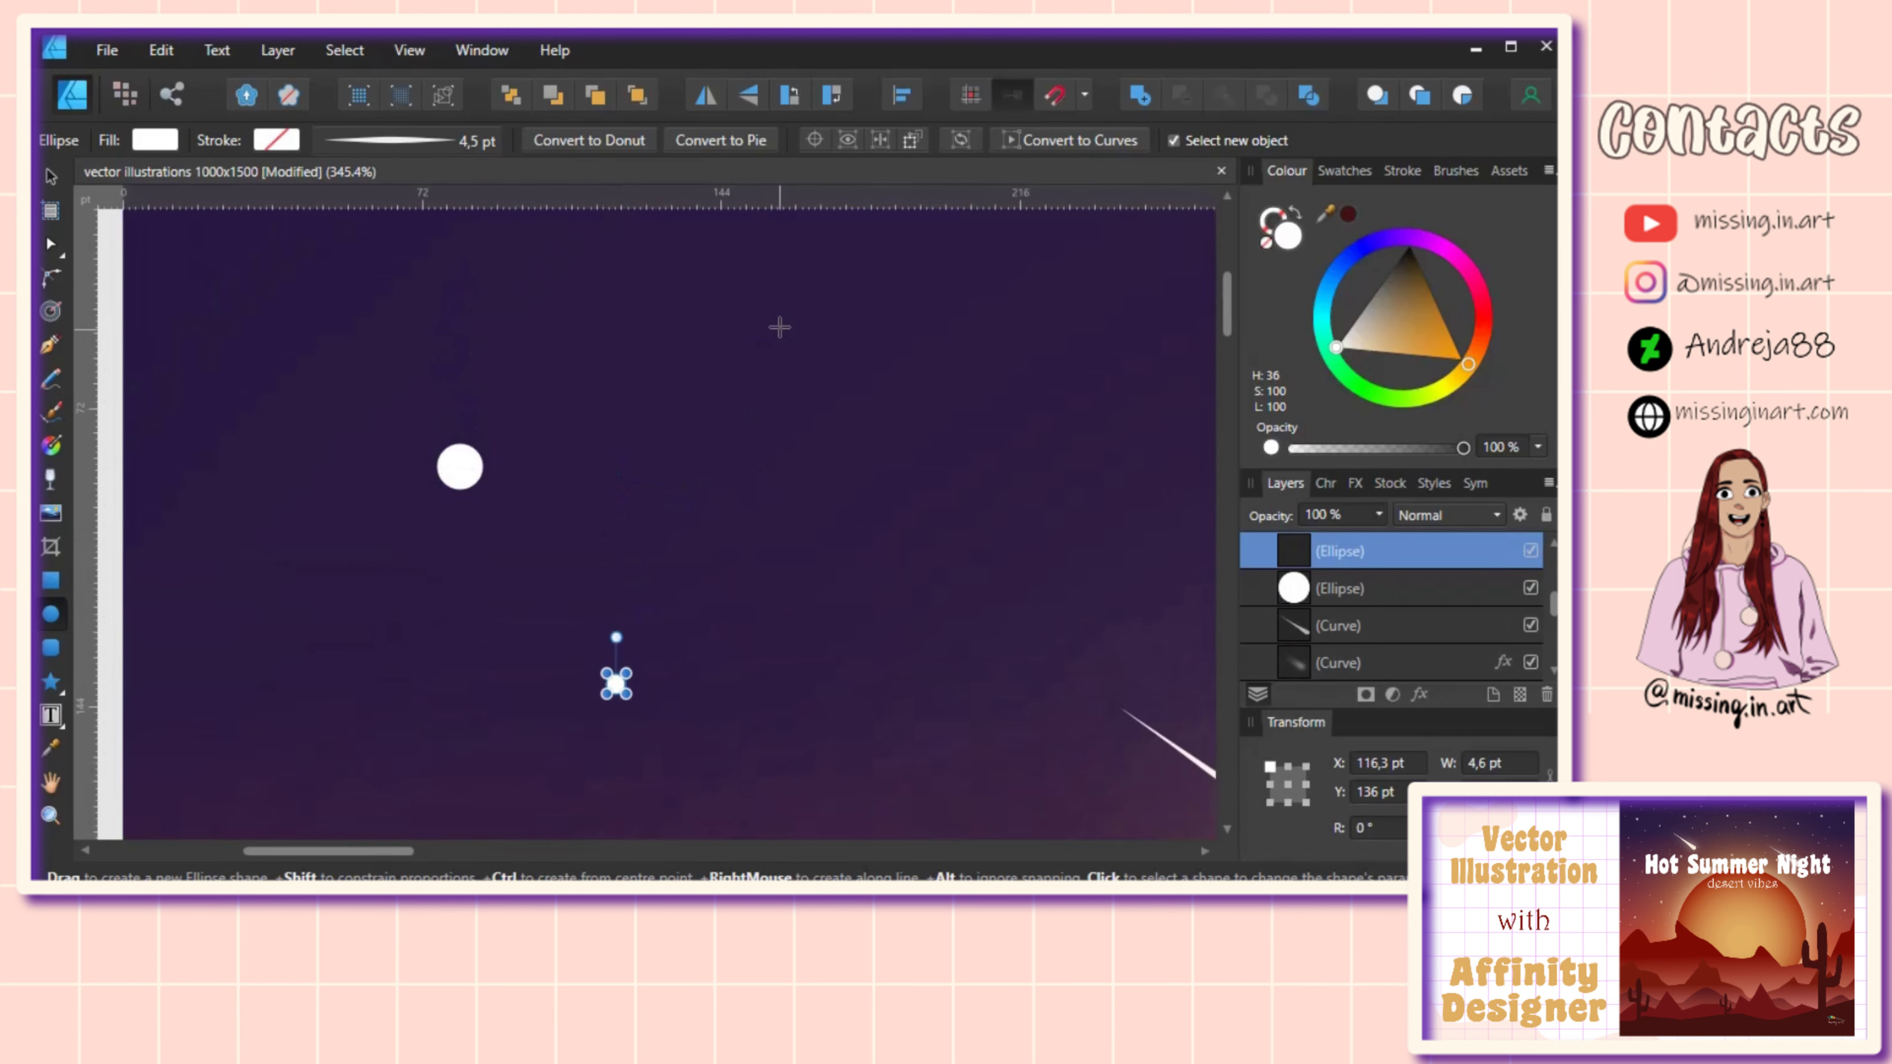
{"action": "left_click_drag", "start_coordinate": [774, 263], "coordinate": [788, 277]}
{"action": "scroll", "coordinate": [688, 441], "scroll_direction": "down", "scroll_amount": 2}
{"action": "scroll", "coordinate": [688, 441], "scroll_direction": "right", "scroll_amount": 3}
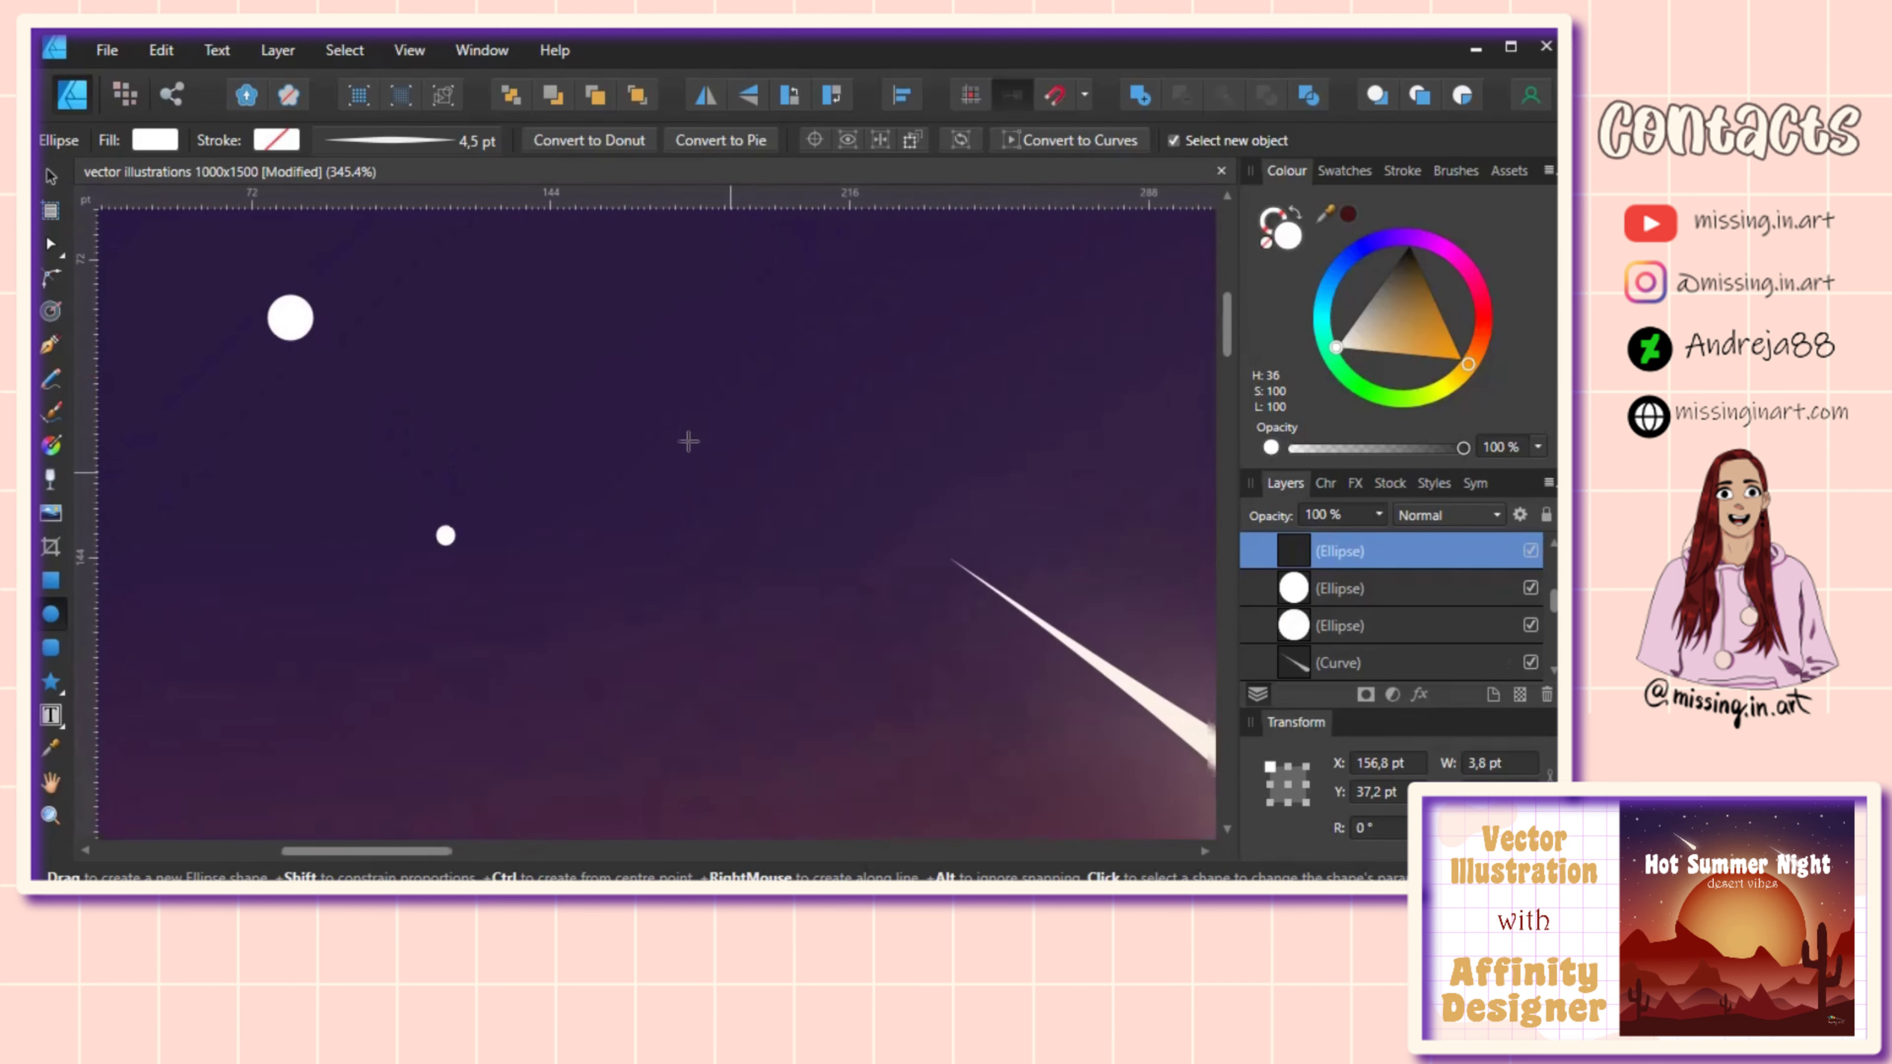
{"action": "scroll", "coordinate": [689, 441], "scroll_direction": "down", "scroll_amount": 2}
{"action": "scroll", "coordinate": [689, 441], "scroll_direction": "right", "scroll_amount": 2}
{"action": "left_click_drag", "start_coordinate": [660, 398], "coordinate": [691, 430]}
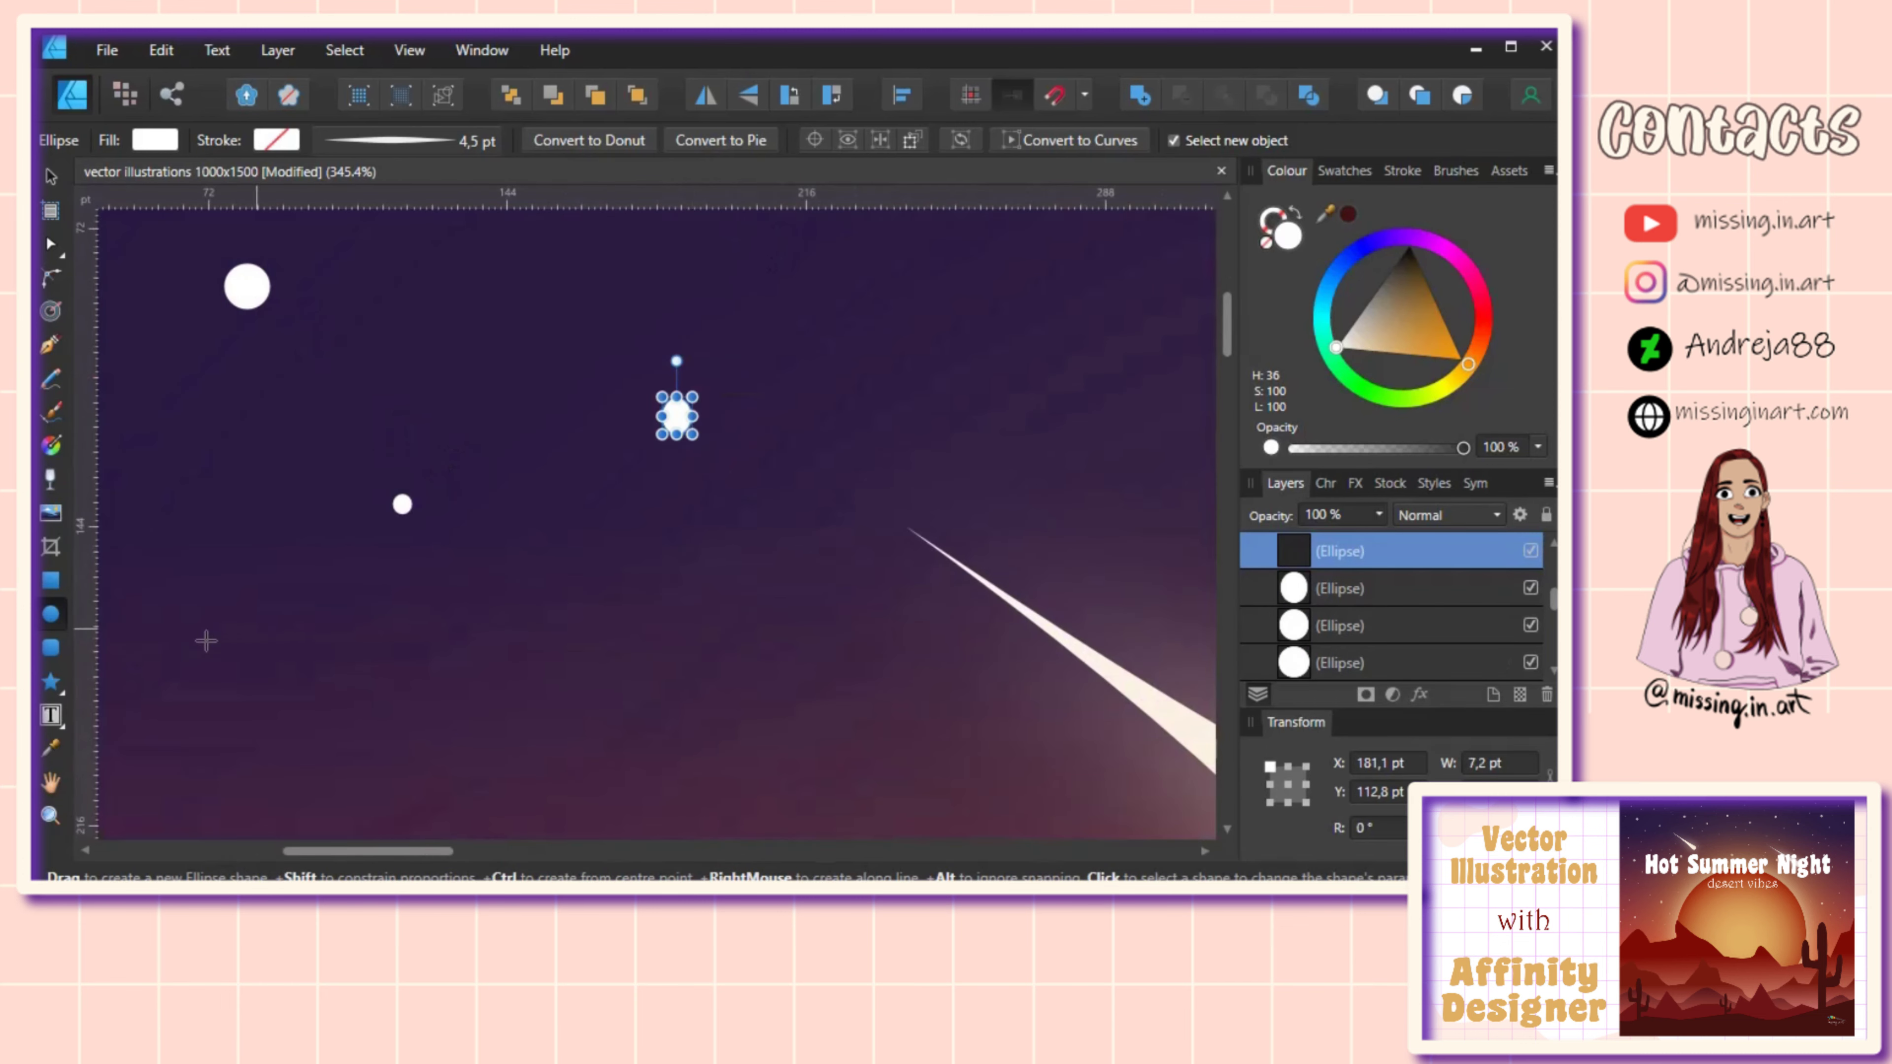
{"action": "scroll", "coordinate": [205, 641], "scroll_direction": "left", "scroll_amount": 3}
{"action": "scroll", "coordinate": [484, 588], "scroll_direction": "down", "scroll_amount": 2, "text": "ctrl"}
{"action": "left_click_drag", "start_coordinate": [445, 547], "coordinate": [454, 554]}
{"action": "scroll", "coordinate": [515, 401], "scroll_direction": "up", "scroll_amount": 3}
{"action": "scroll", "coordinate": [473, 359], "scroll_direction": "up", "scroll_amount": 3, "text": "ctrl"}
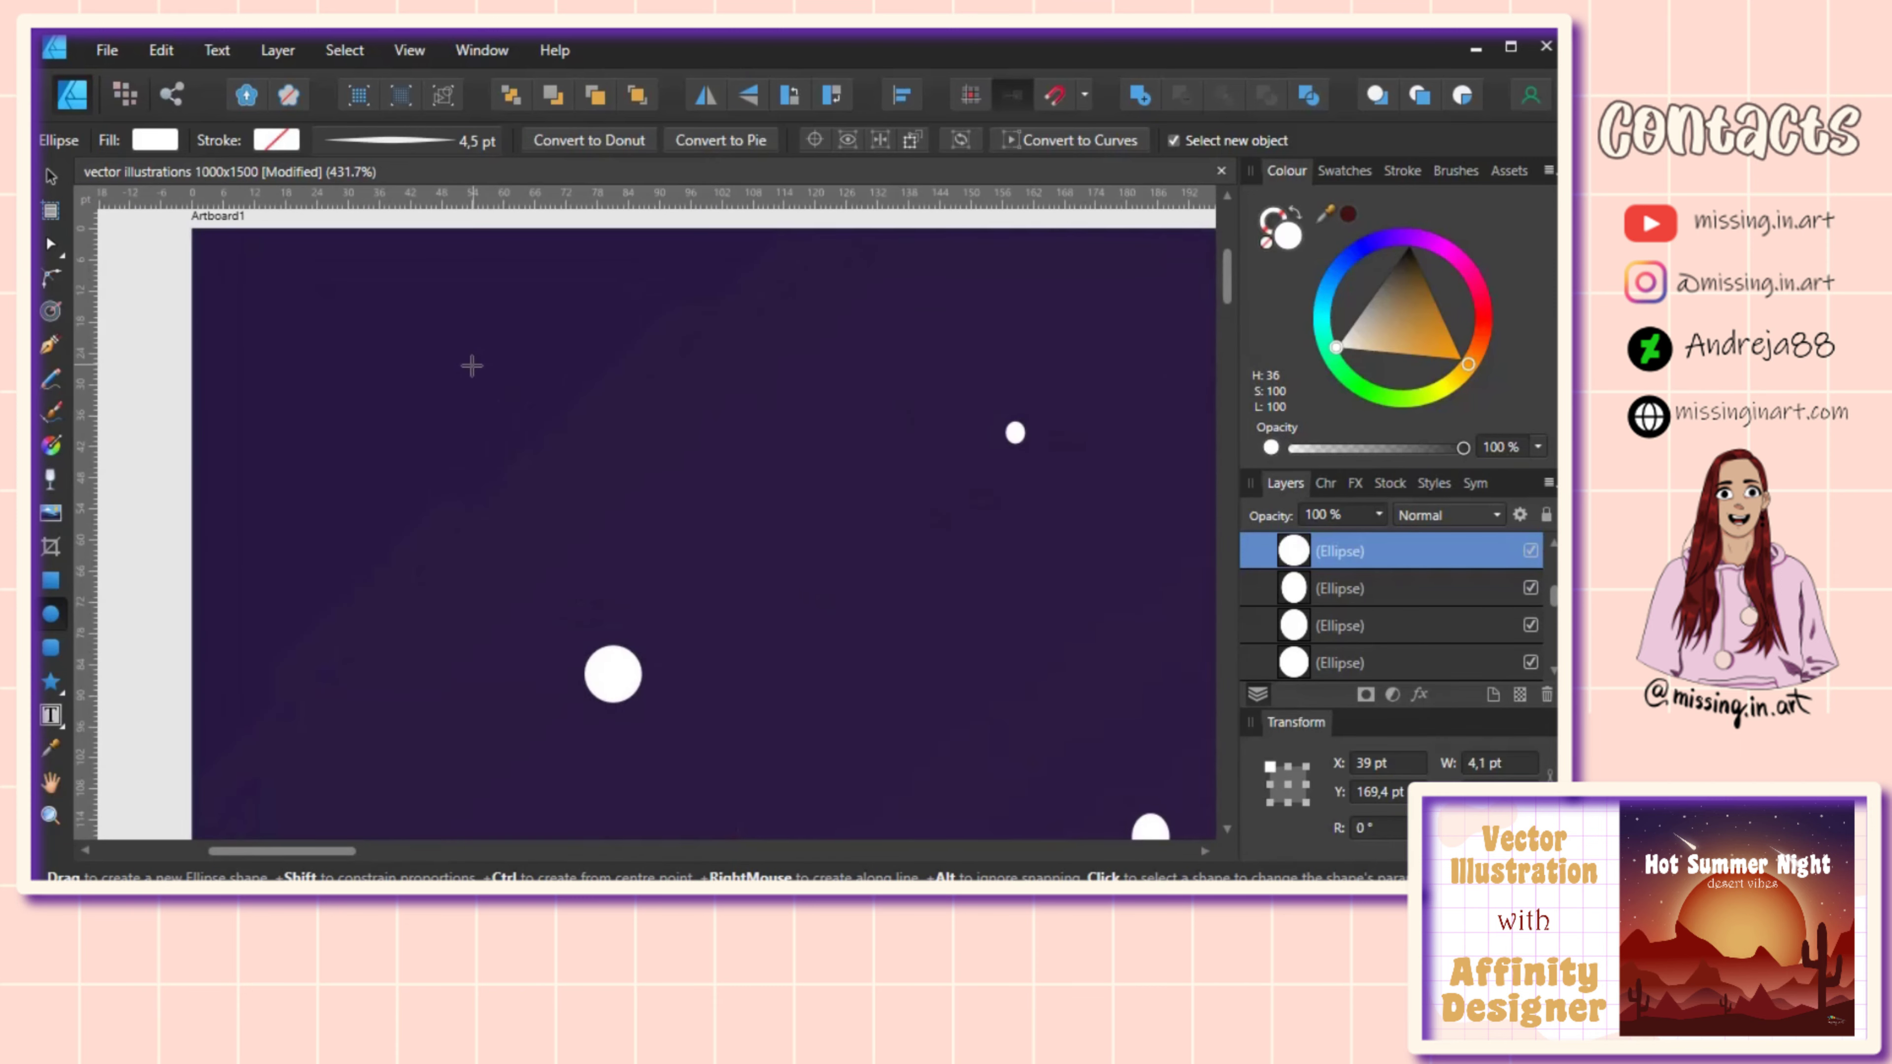
{"action": "left_click_drag", "start_coordinate": [472, 365], "coordinate": [483, 377]}
{"action": "scroll", "coordinate": [571, 443], "scroll_direction": "down", "scroll_amount": 3}
{"action": "scroll", "coordinate": [570, 443], "scroll_direction": "right", "scroll_amount": 3}
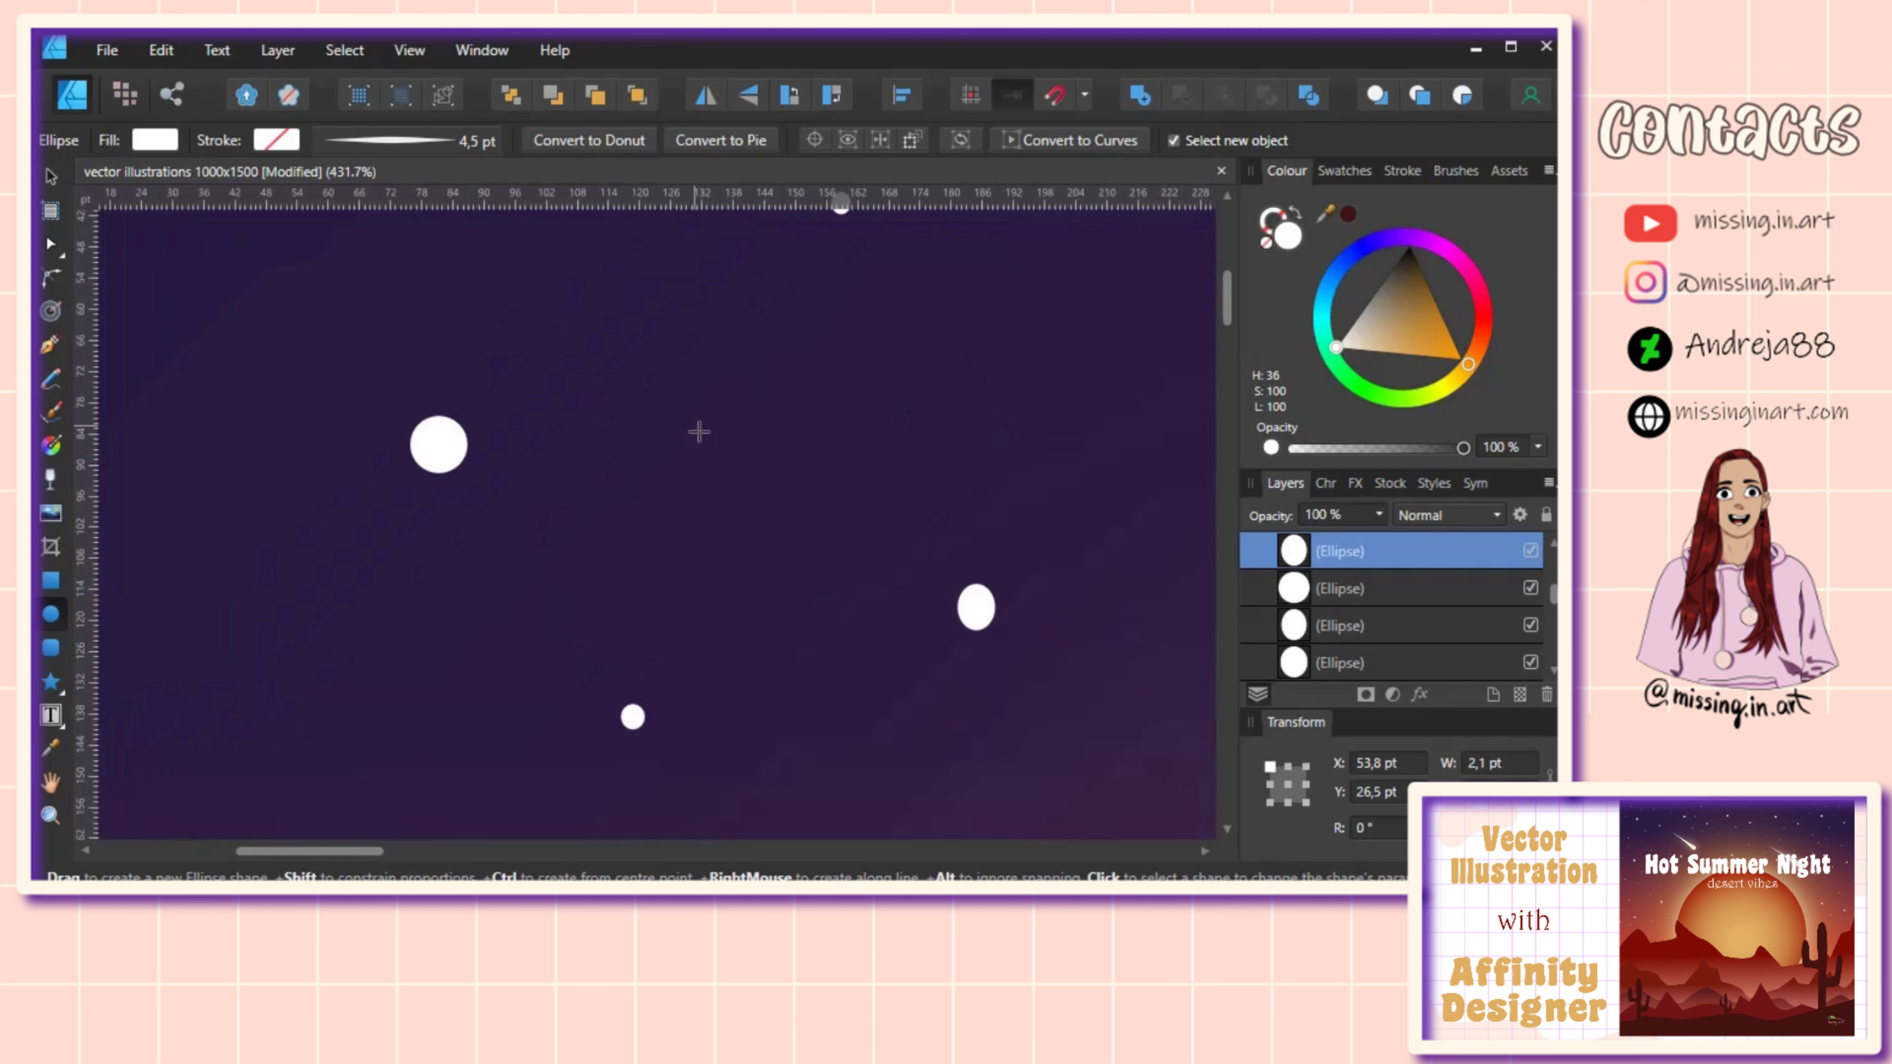
{"action": "left_click_drag", "start_coordinate": [699, 432], "coordinate": [701, 434]}
{"action": "scroll", "coordinate": [502, 439], "scroll_direction": "left", "scroll_amount": 3}
{"action": "scroll", "coordinate": [503, 439], "scroll_direction": "up", "scroll_amount": 1}
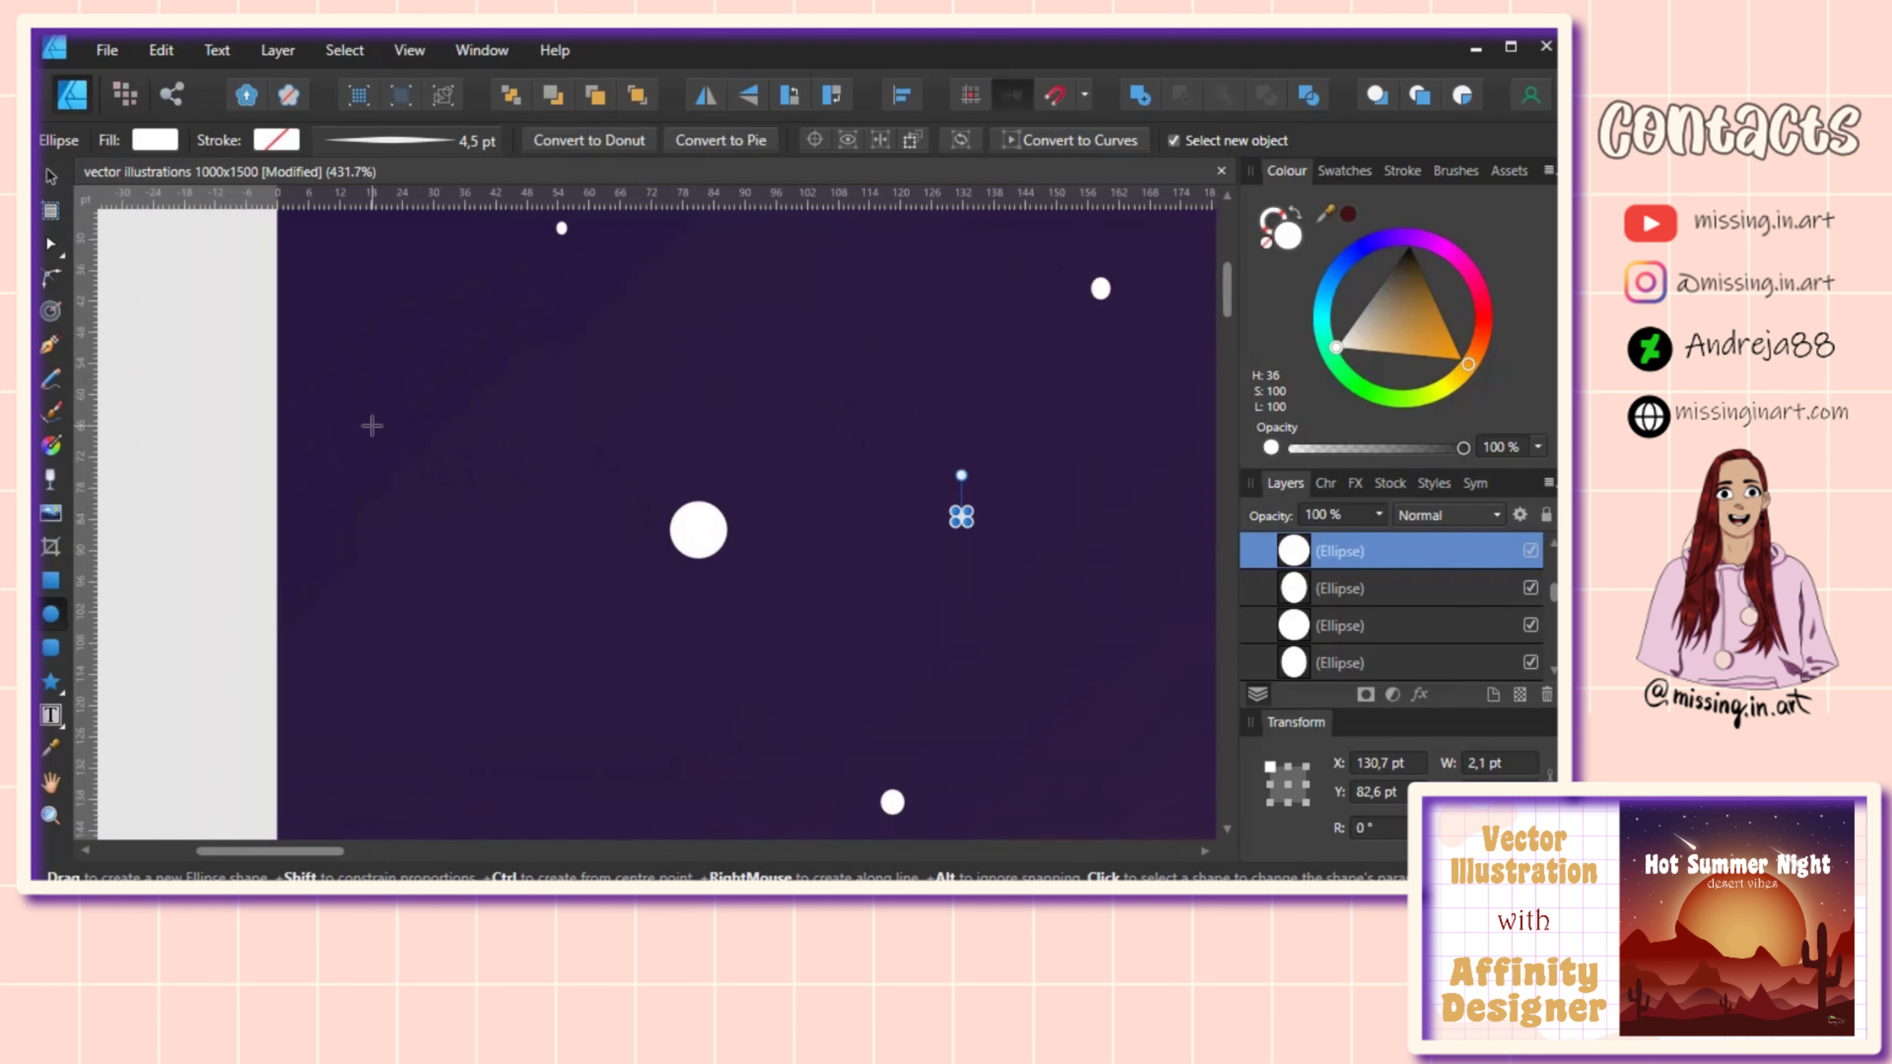
{"action": "left_click_drag", "start_coordinate": [371, 425], "coordinate": [427, 468]}
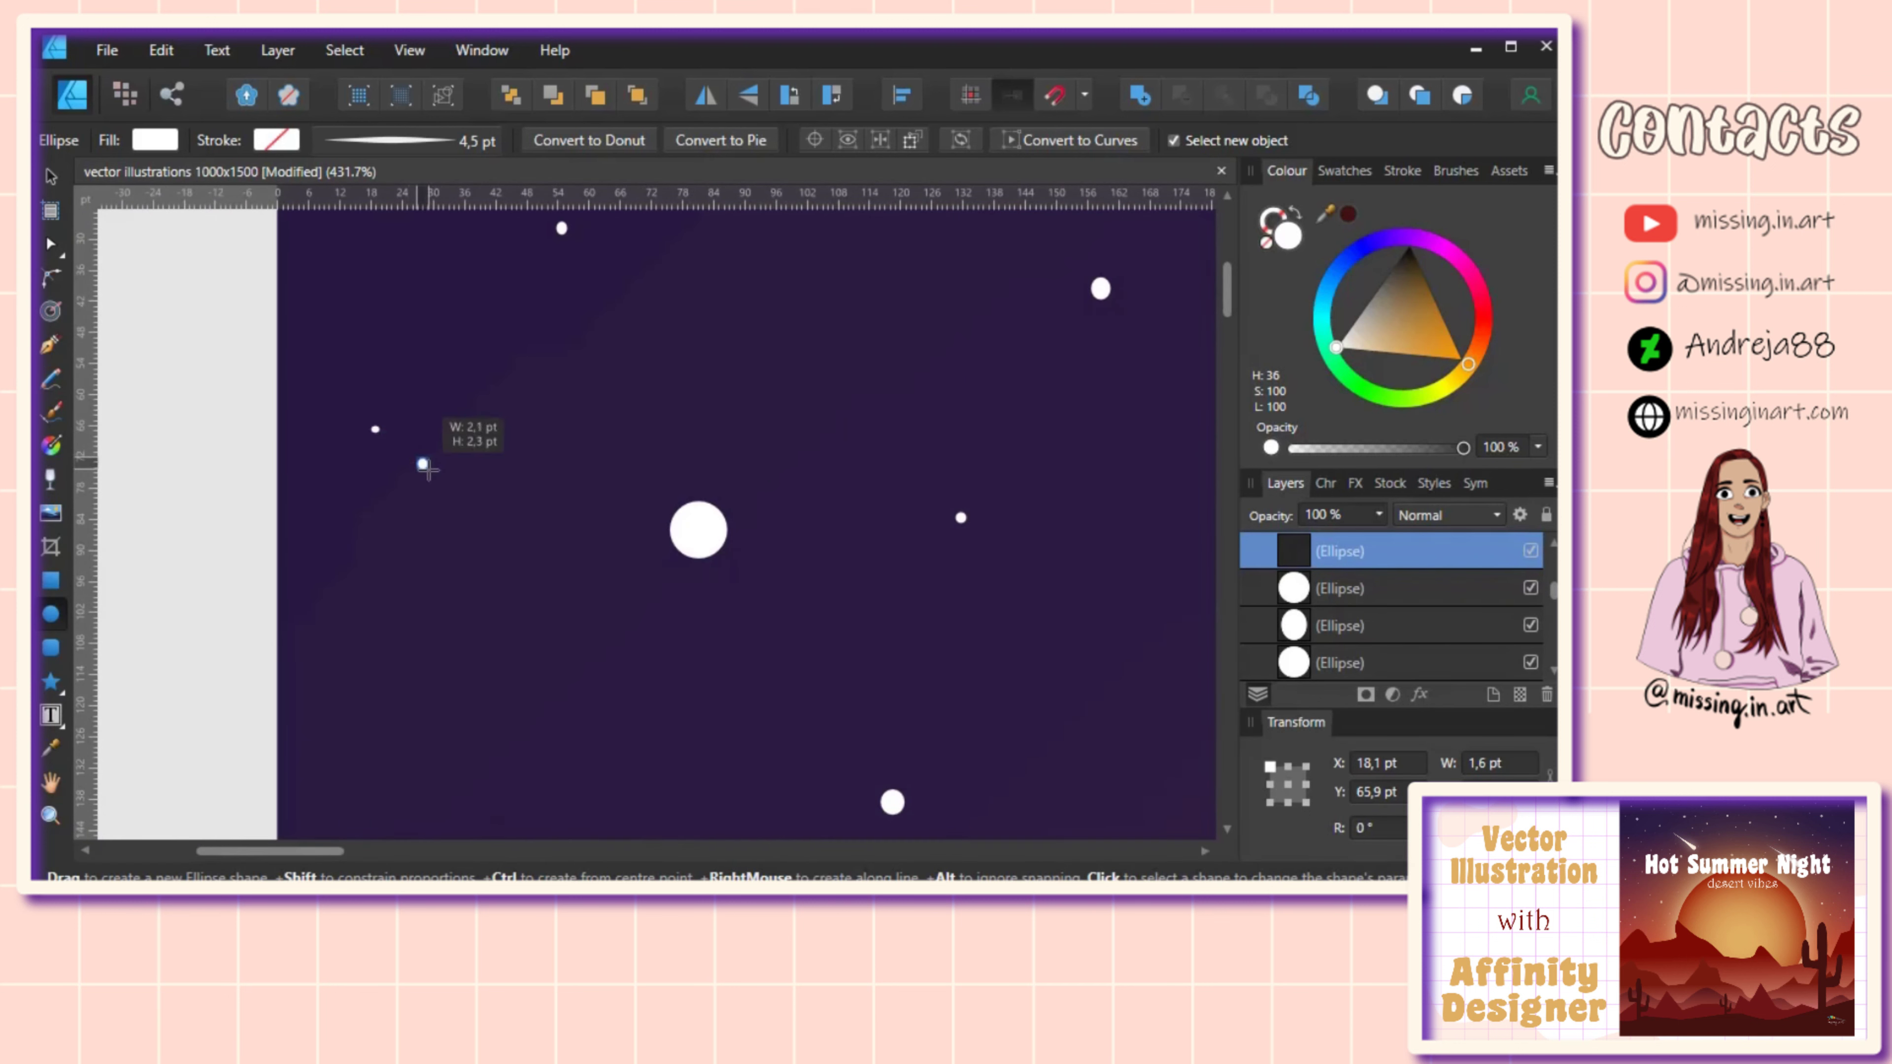
Step: Add further tiny stars lower in the sky, then zoom out to view the cluster
{"action": "left_click_drag", "start_coordinate": [426, 364], "coordinate": [434, 370]}
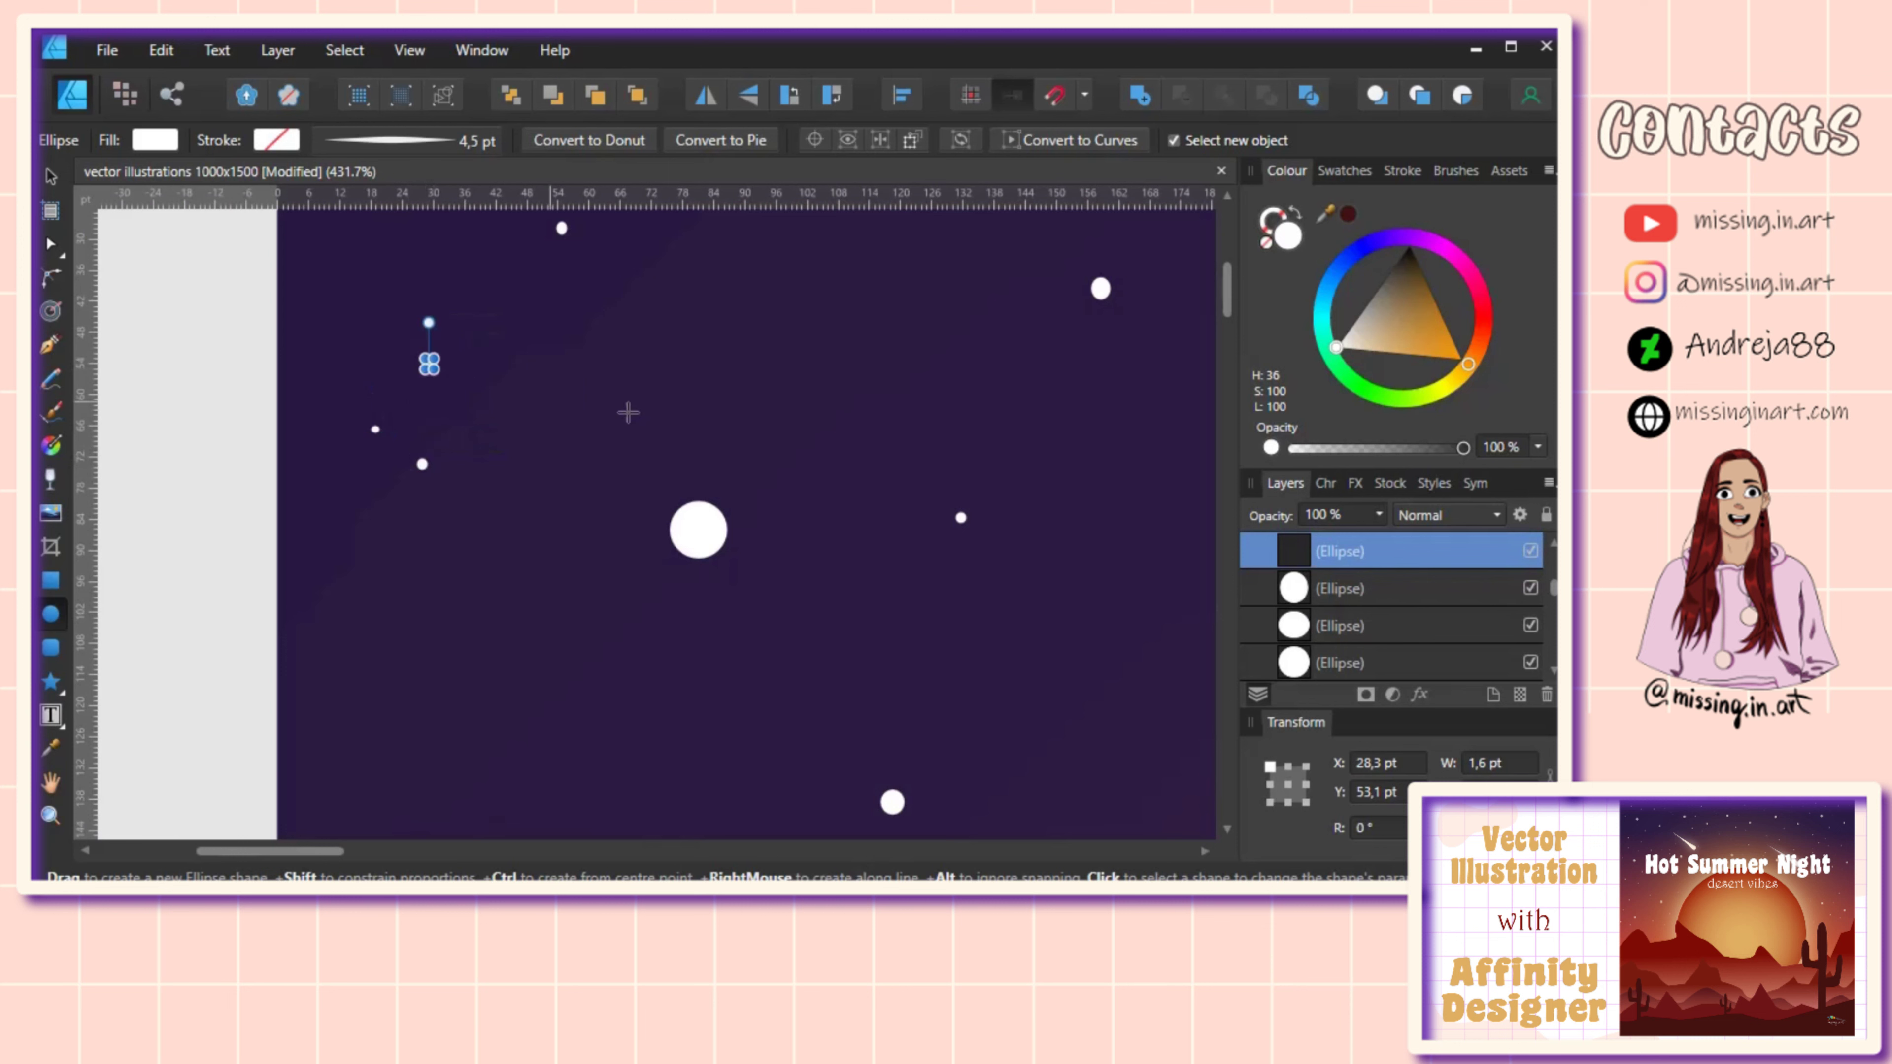
{"action": "scroll", "coordinate": [671, 388], "scroll_direction": "right", "scroll_amount": 3}
{"action": "scroll", "coordinate": [671, 388], "scroll_direction": "up", "scroll_amount": 2}
{"action": "left_click_drag", "start_coordinate": [662, 382], "coordinate": [667, 388]}
{"action": "scroll", "coordinate": [668, 562], "scroll_direction": "right", "scroll_amount": 2}
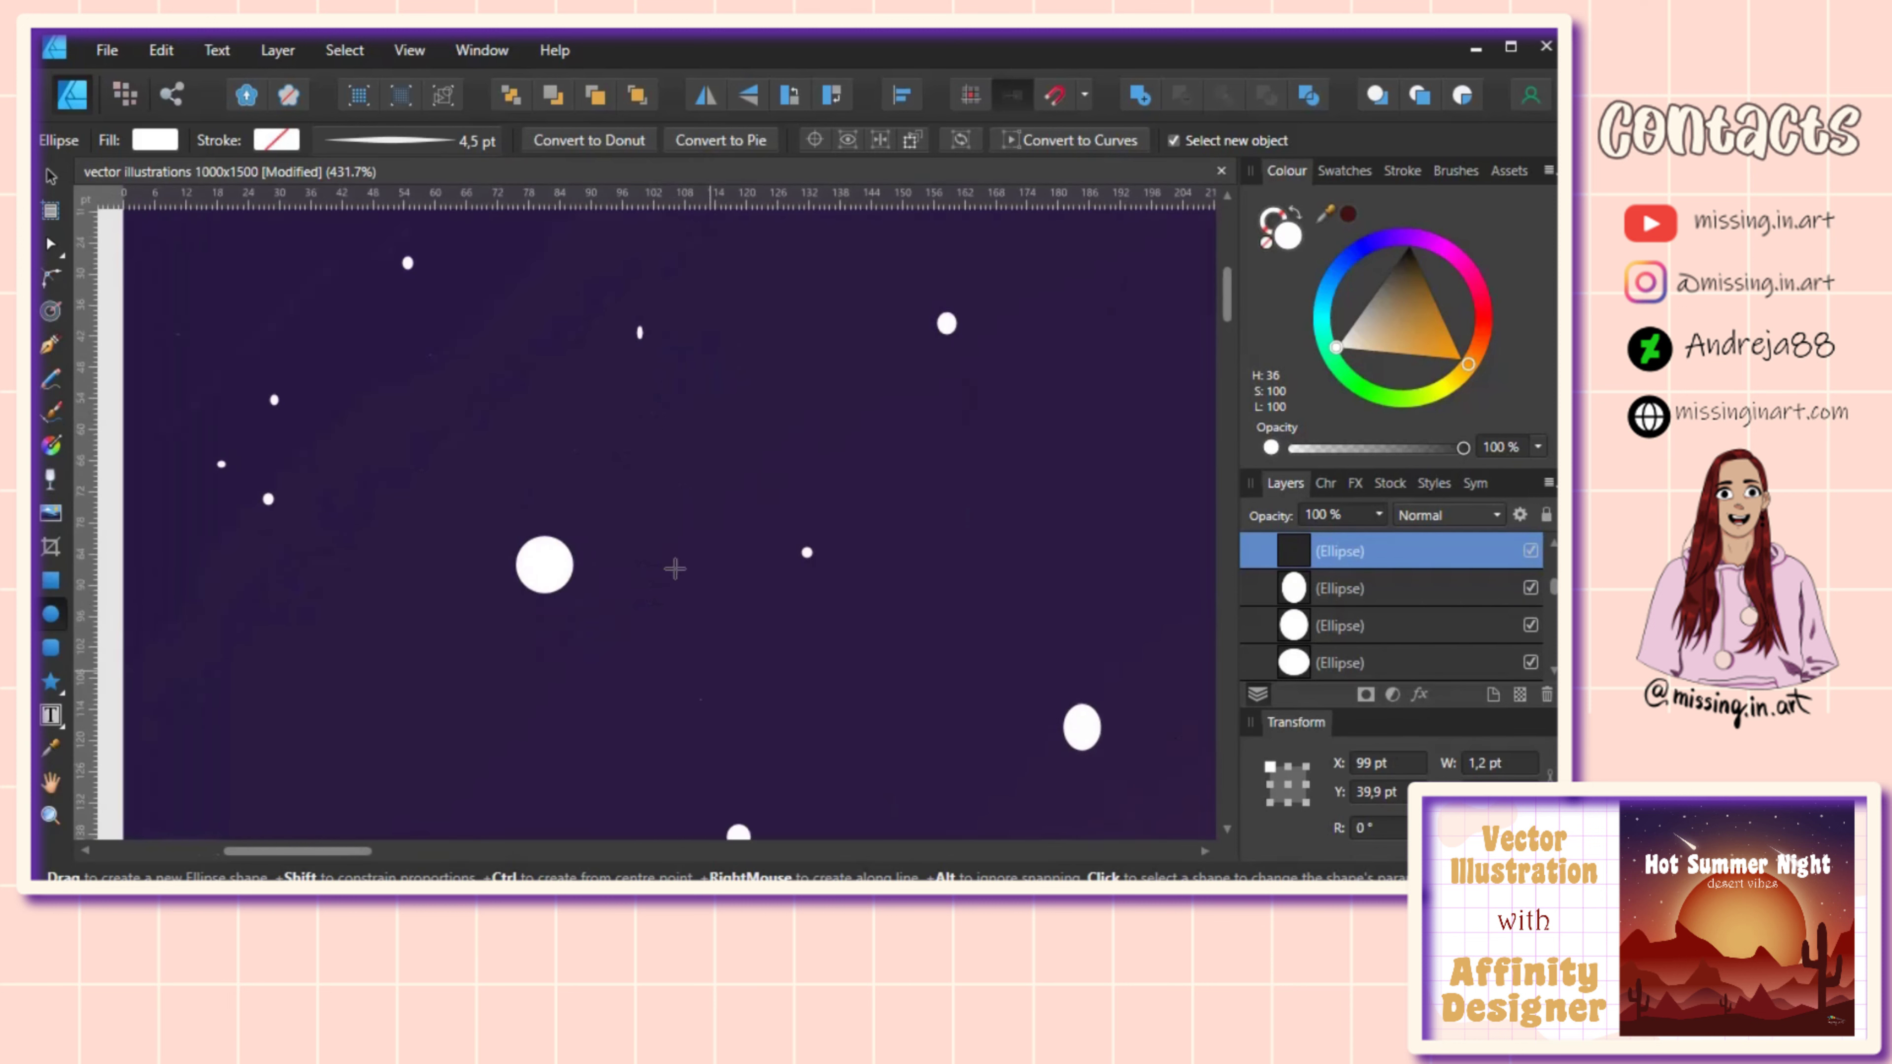
{"action": "scroll", "coordinate": [848, 532], "scroll_direction": "down", "scroll_amount": 5}
{"action": "left_click_drag", "start_coordinate": [861, 544], "coordinate": [869, 551]}
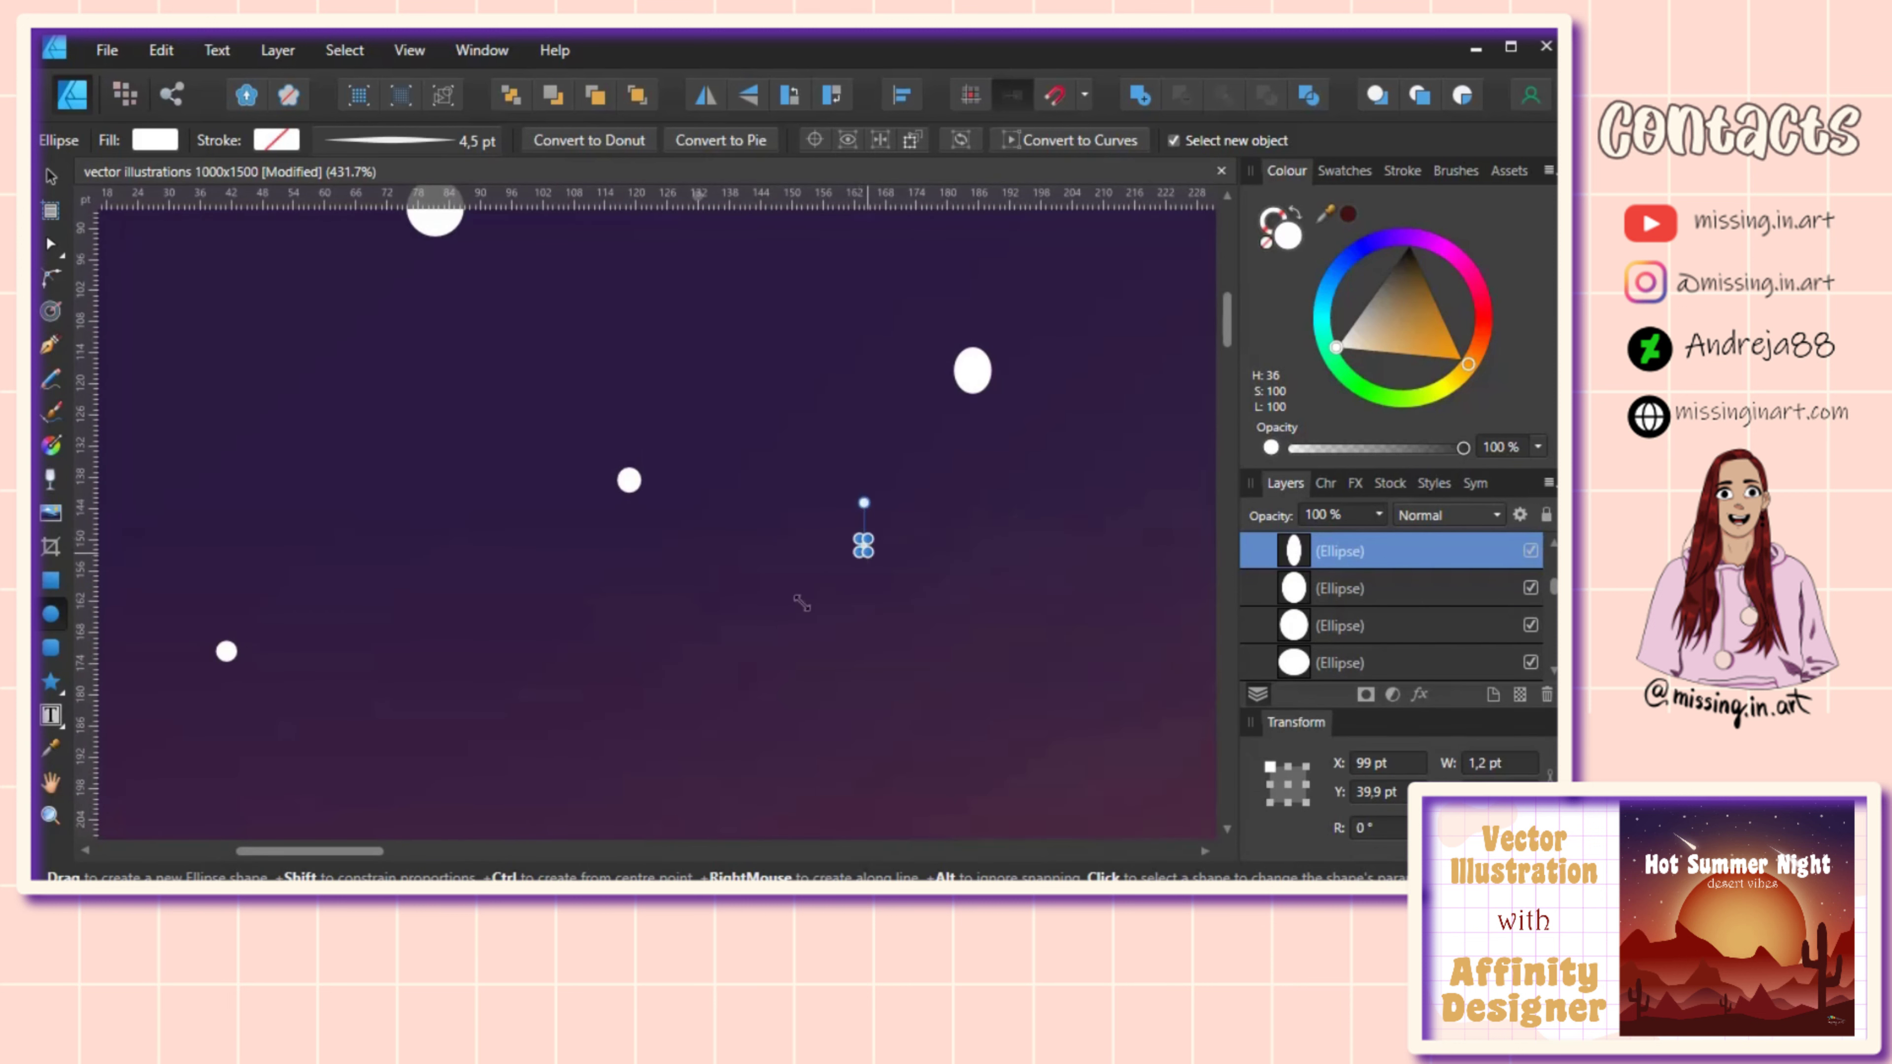
{"action": "scroll", "coordinate": [802, 600], "scroll_direction": "down", "scroll_amount": 5}
{"action": "left_click_drag", "start_coordinate": [498, 534], "coordinate": [511, 547]}
{"action": "scroll", "coordinate": [549, 507], "scroll_direction": "right", "scroll_amount": 2}
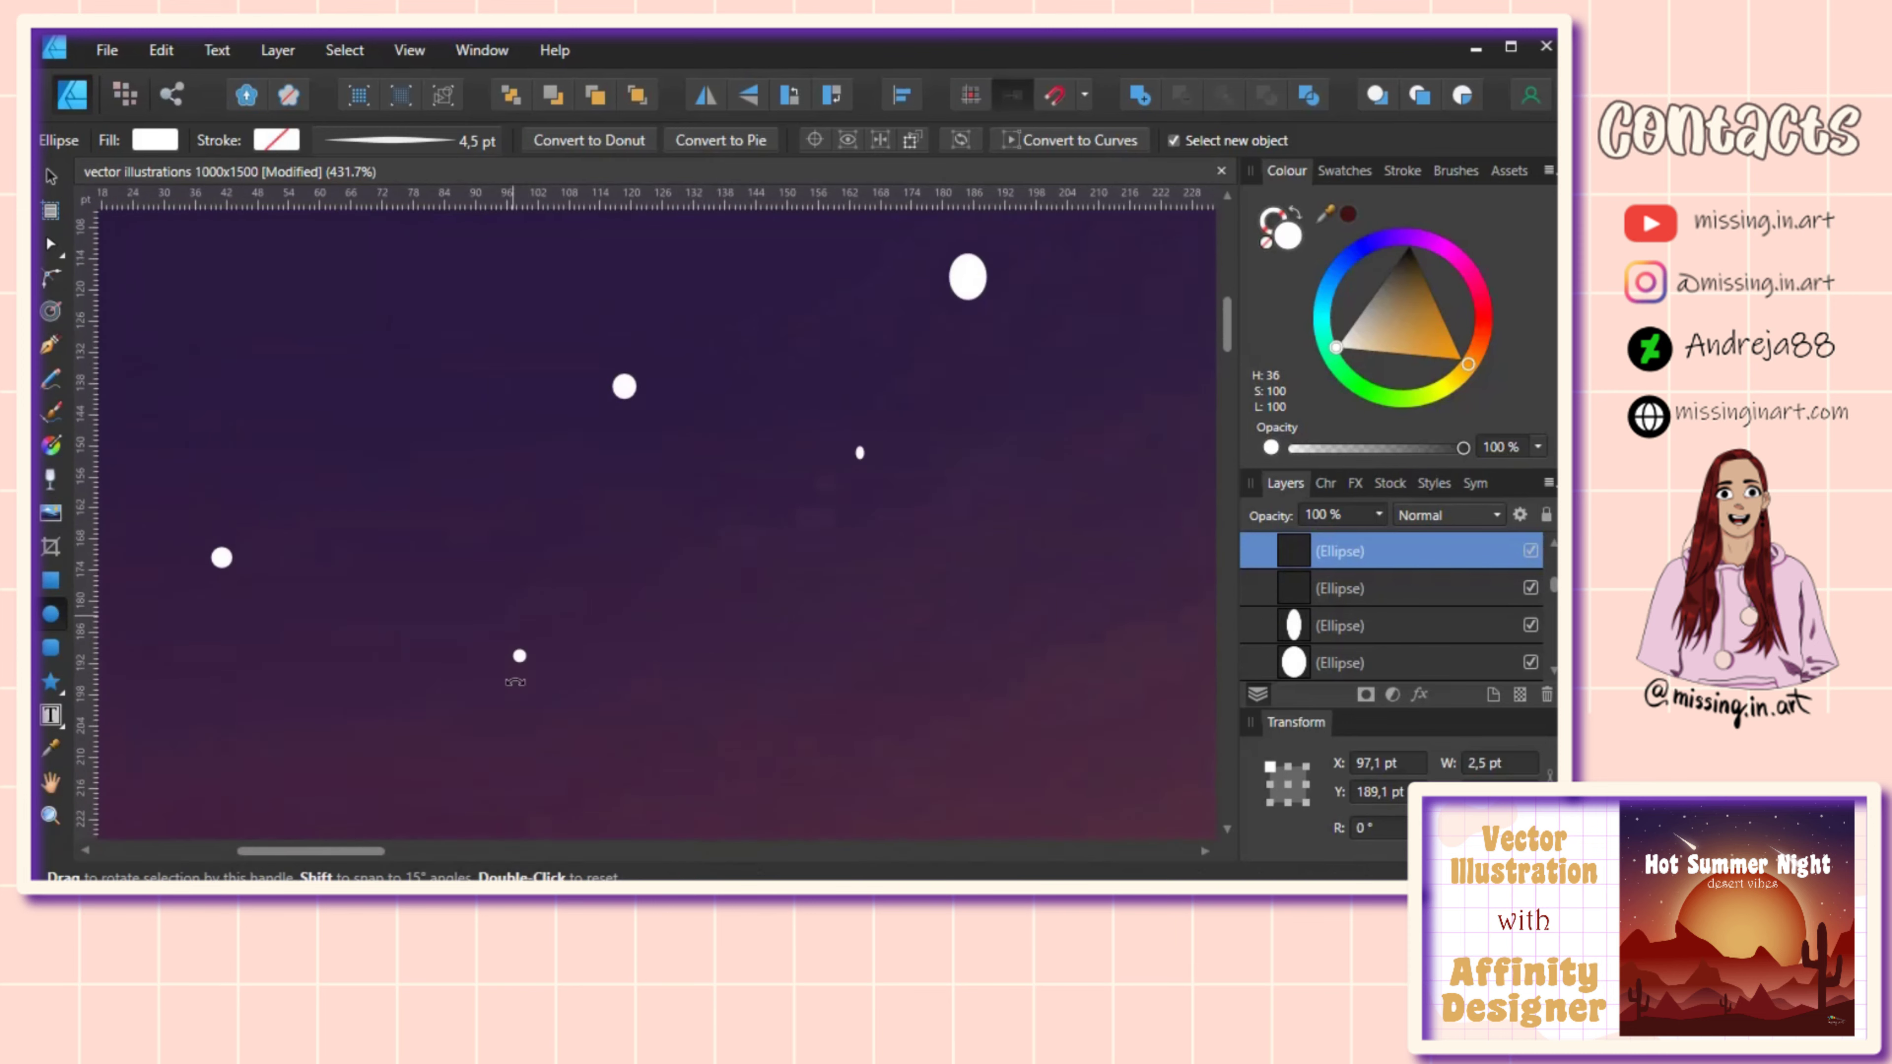
{"action": "scroll", "coordinate": [532, 689], "scroll_direction": "up", "scroll_amount": 5}
{"action": "scroll", "coordinate": [747, 651], "scroll_direction": "up", "scroll_amount": 3}
{"action": "scroll", "coordinate": [747, 651], "scroll_direction": "right", "scroll_amount": 1}
{"action": "scroll", "coordinate": [878, 432], "scroll_direction": "up", "scroll_amount": 1}
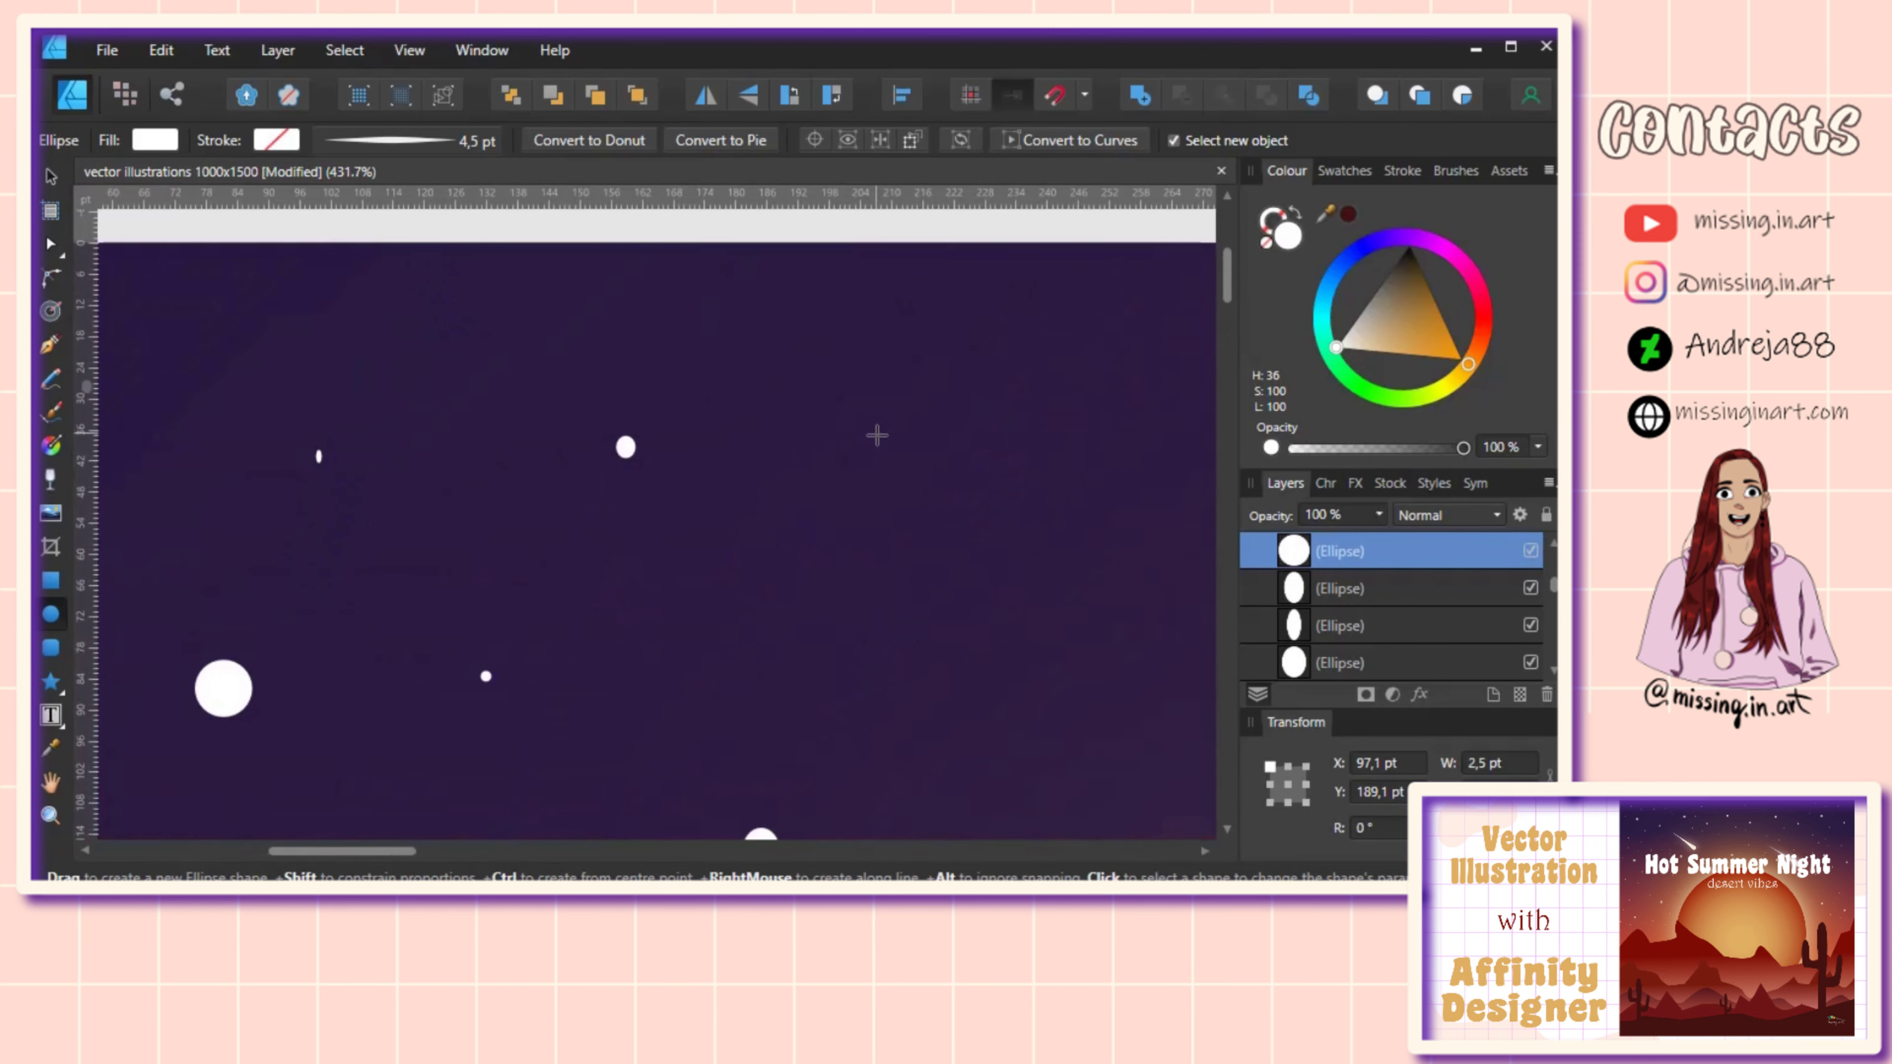
{"action": "key", "text": "ctrl+minus"}
{"action": "key", "text": "ctrl+minus"}
{"action": "key", "text": "ctrl+minus"}
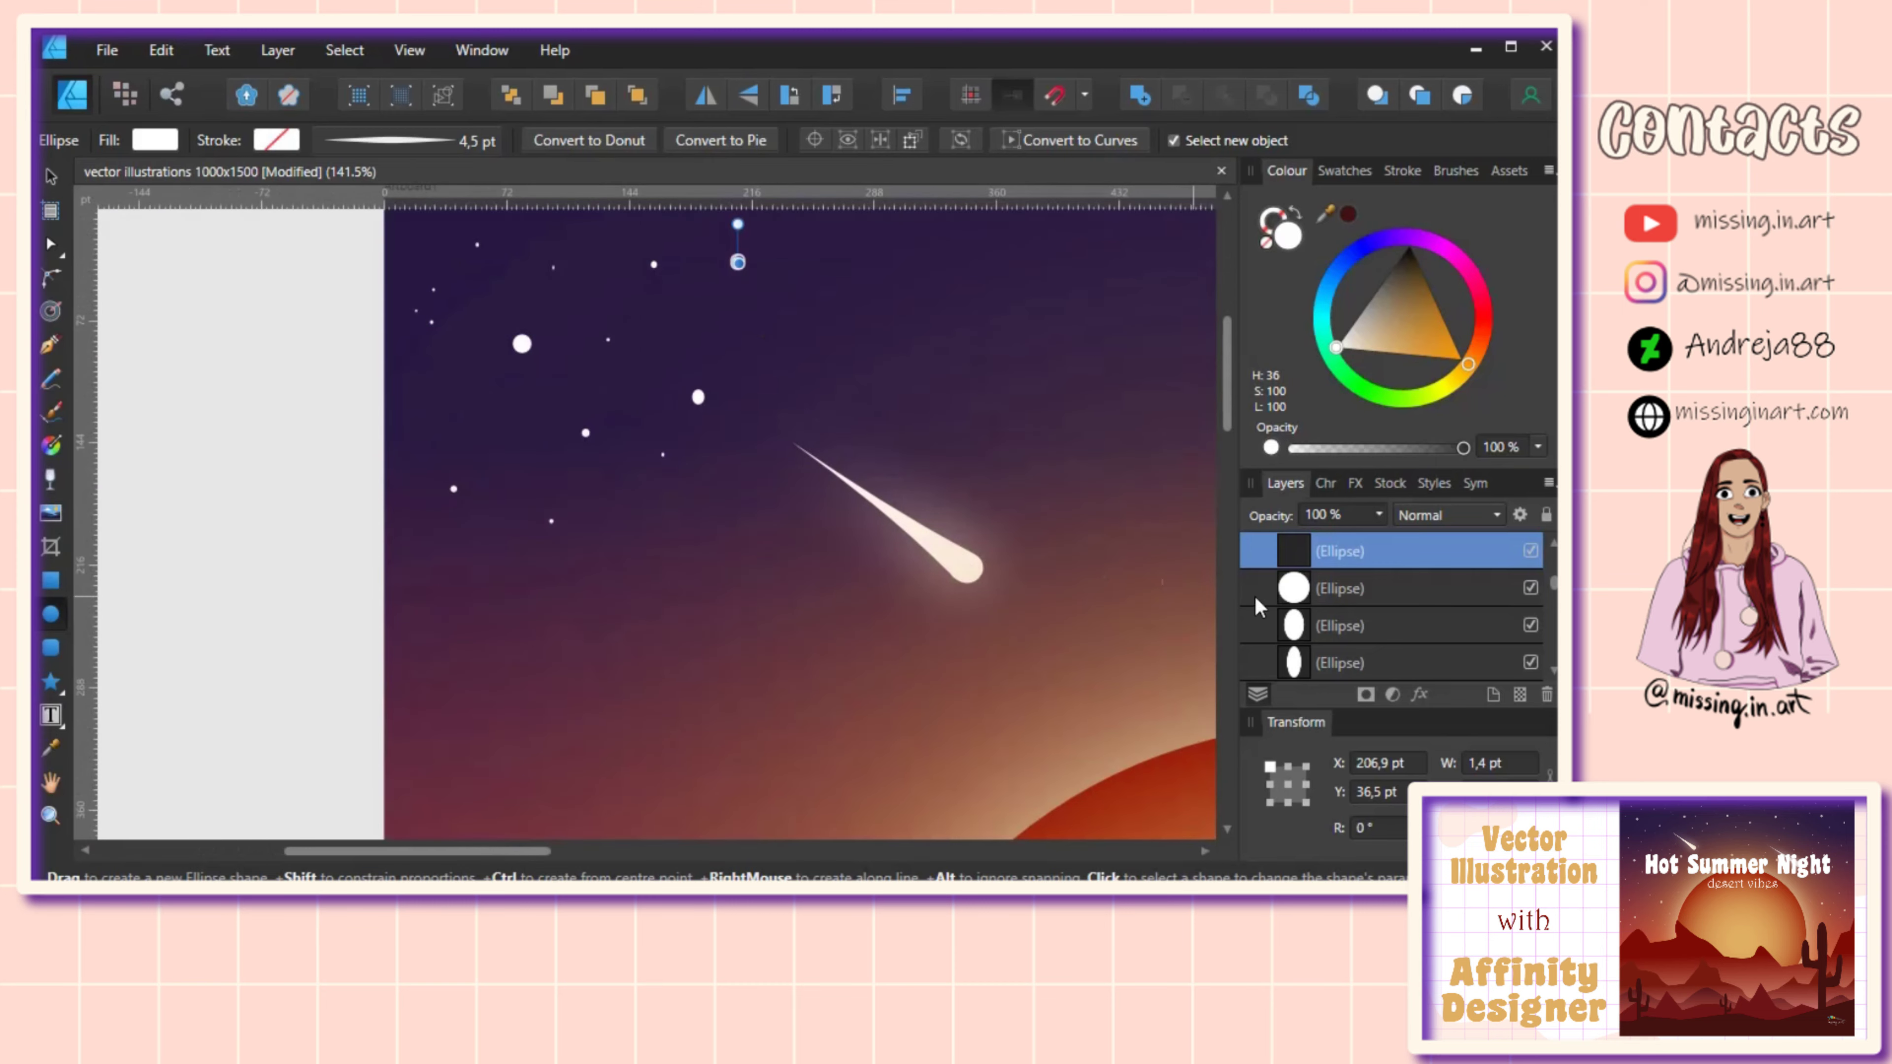
{"action": "scroll", "coordinate": [1355, 570], "scroll_direction": "down", "scroll_amount": 1}
{"action": "scroll", "coordinate": [1348, 604], "scroll_direction": "down", "scroll_amount": 1}
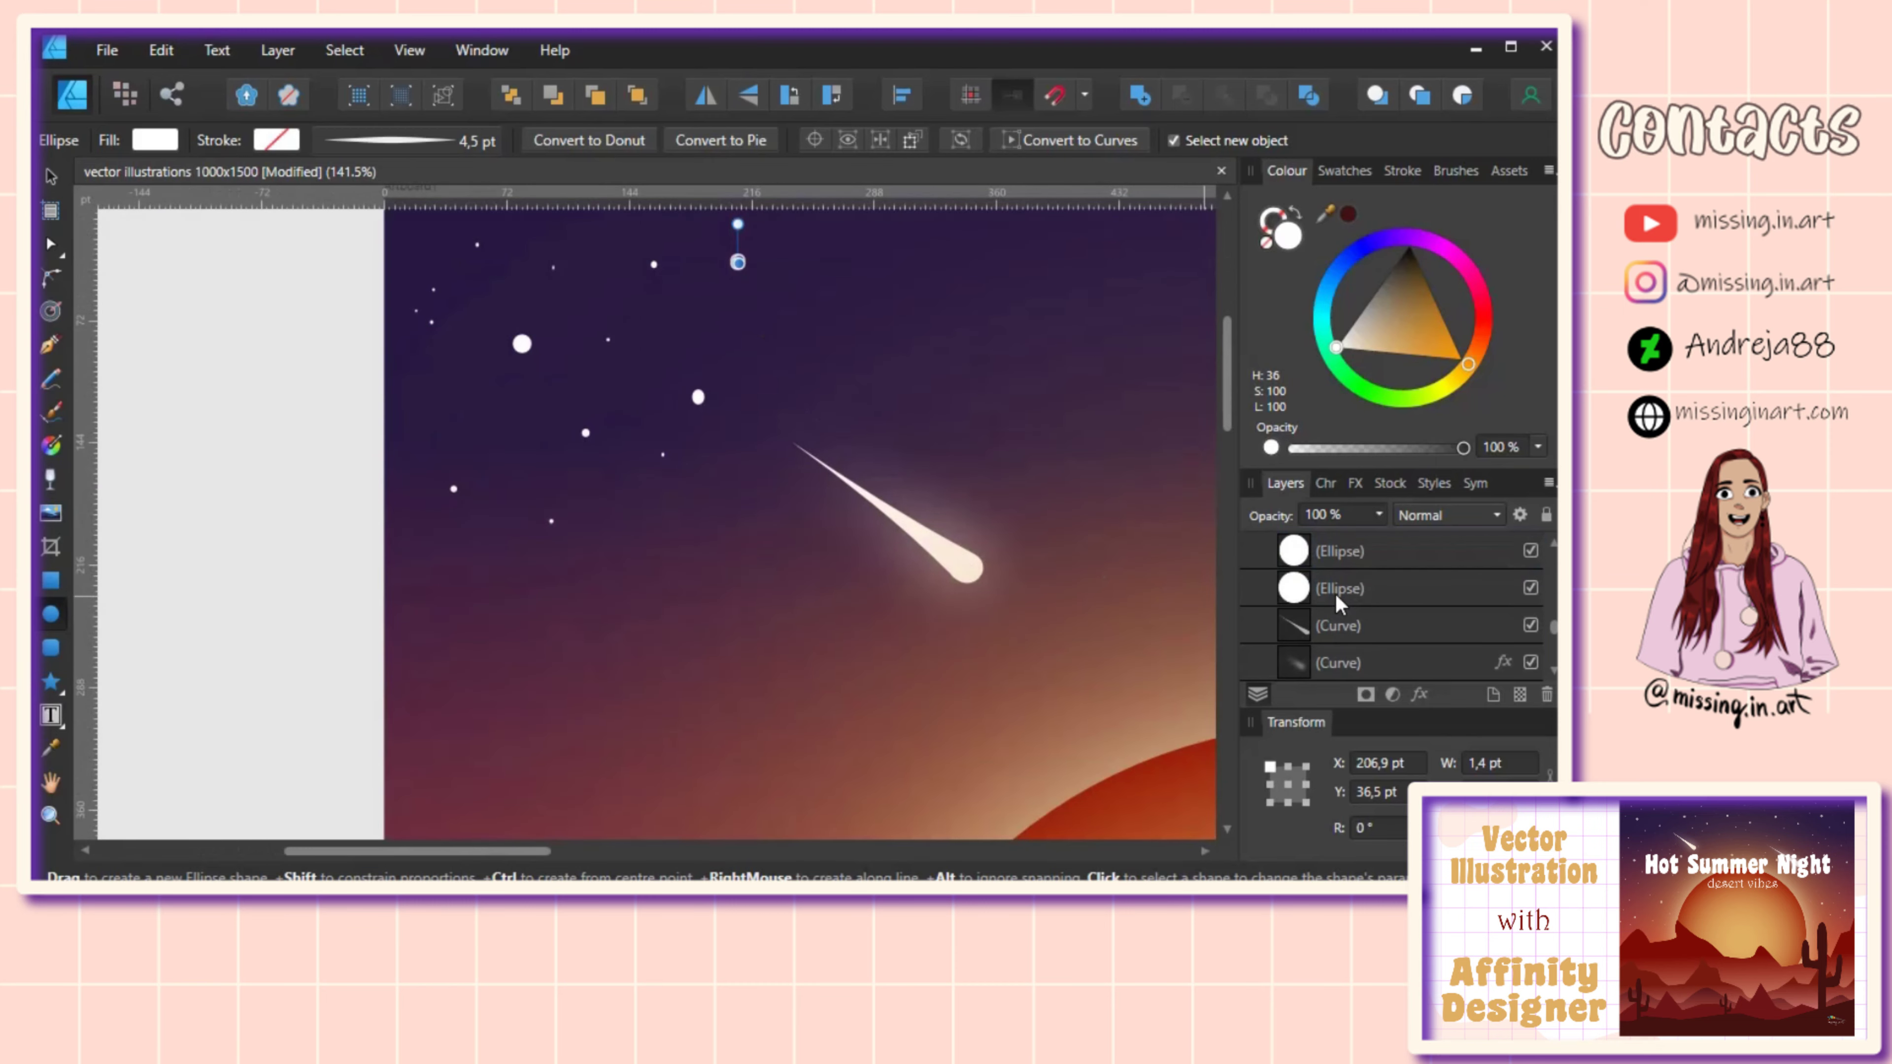
Step: Group all the star ellipse layers into a single star group
{"action": "left_click", "coordinate": [1345, 584], "text": "shift"}
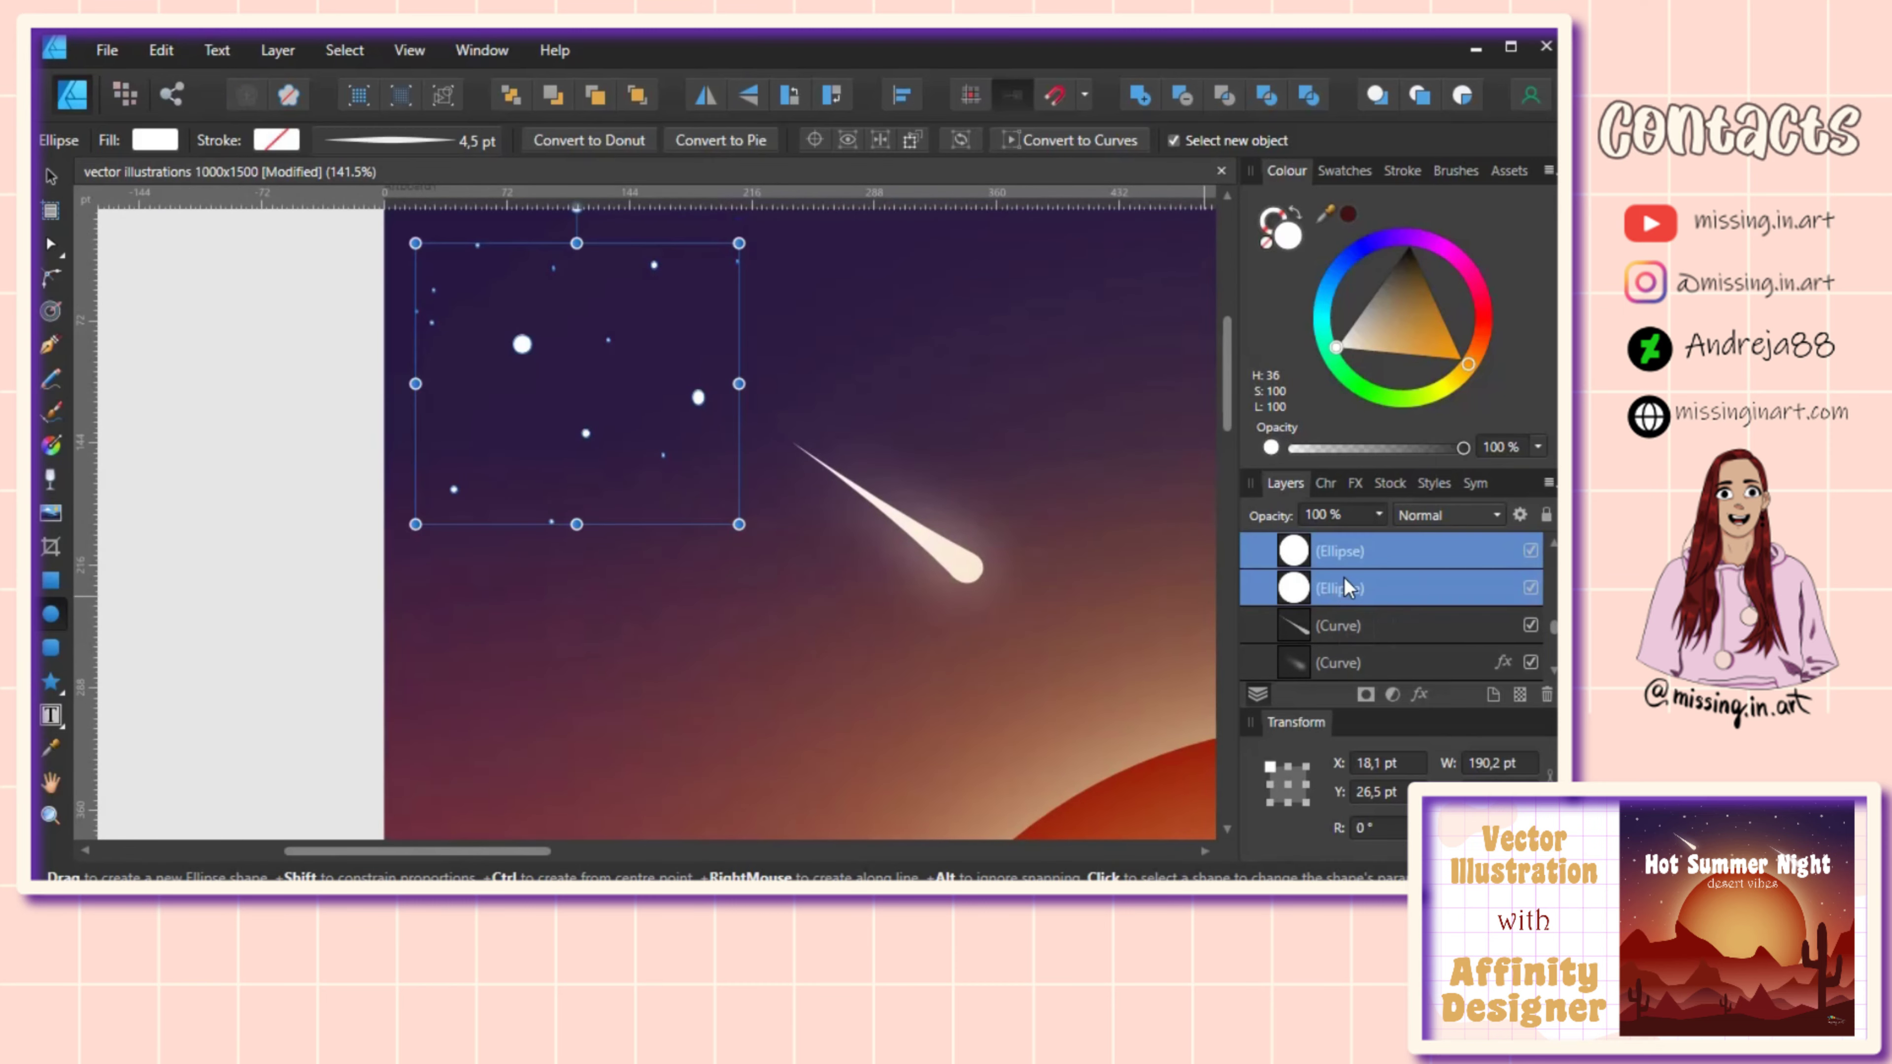
{"action": "key", "text": "ctrl+g"}
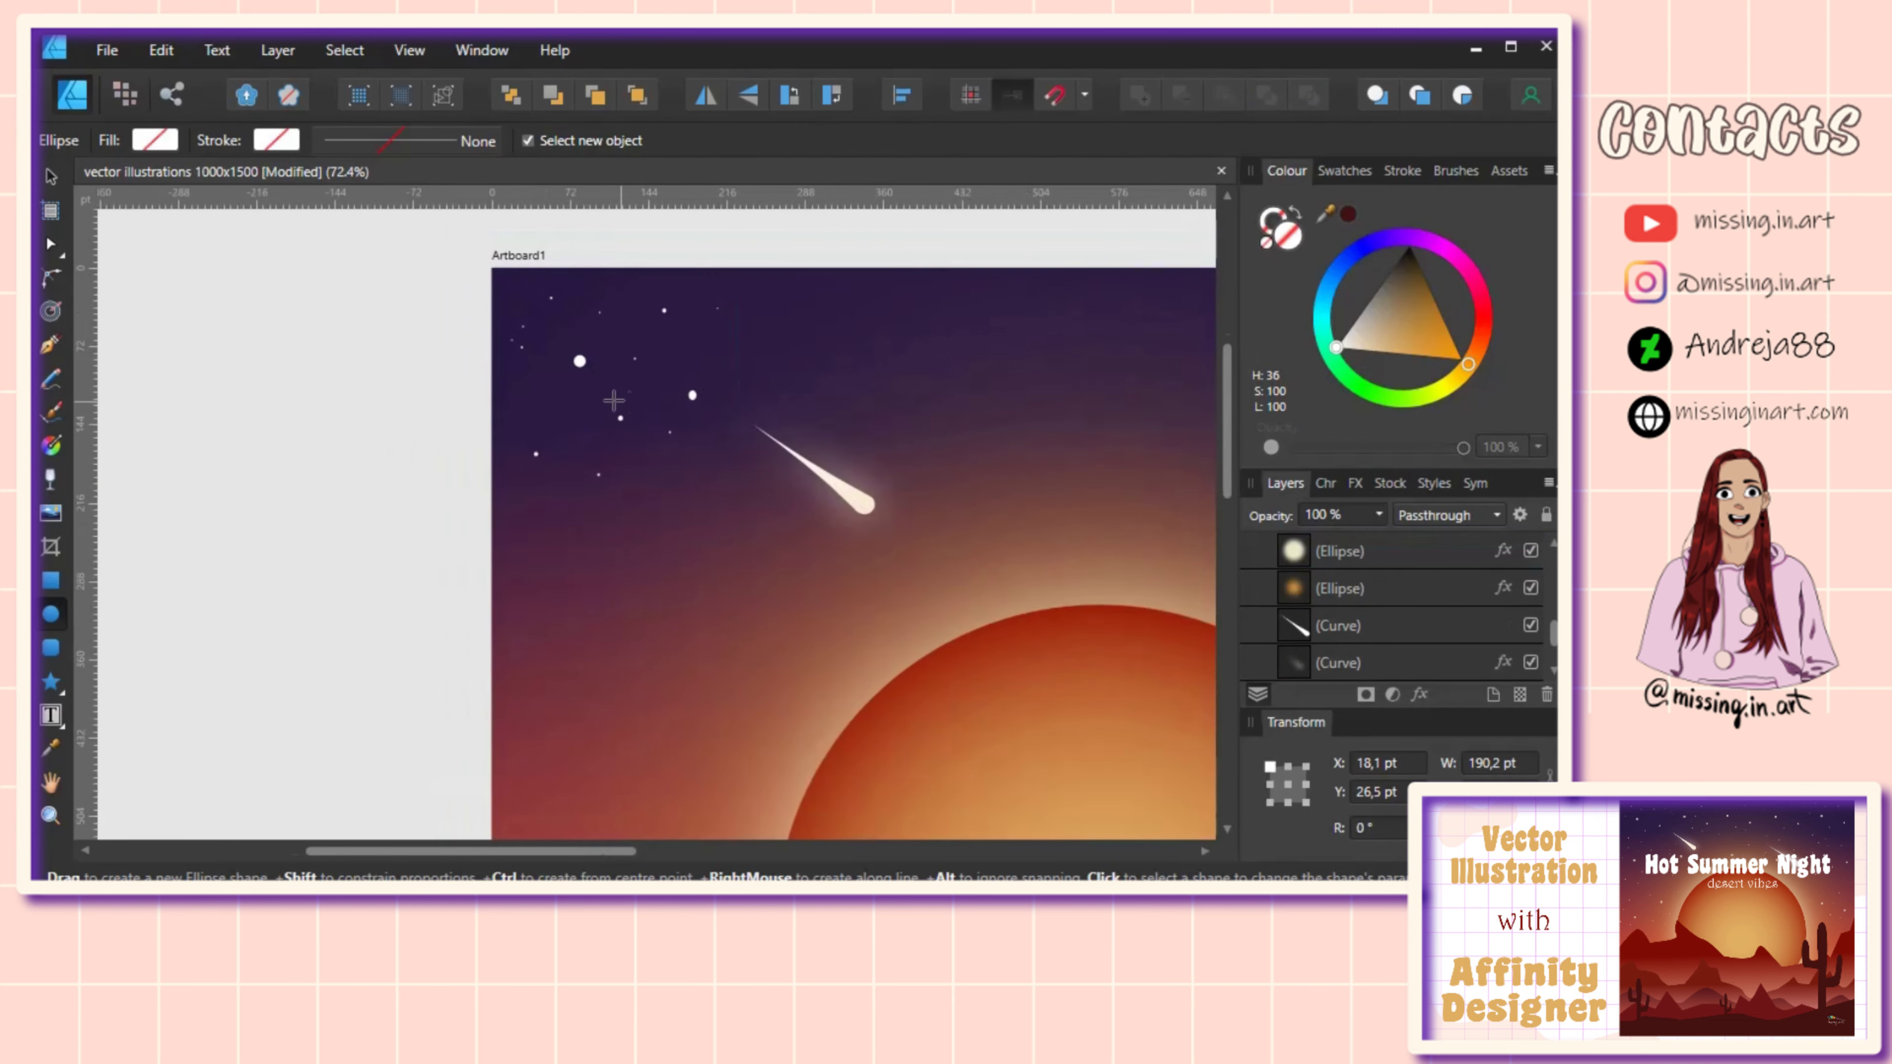
{"action": "scroll", "coordinate": [550, 405], "scroll_direction": "down", "scroll_amount": 5}
{"action": "scroll", "coordinate": [550, 404], "scroll_direction": "up", "scroll_amount": 2}
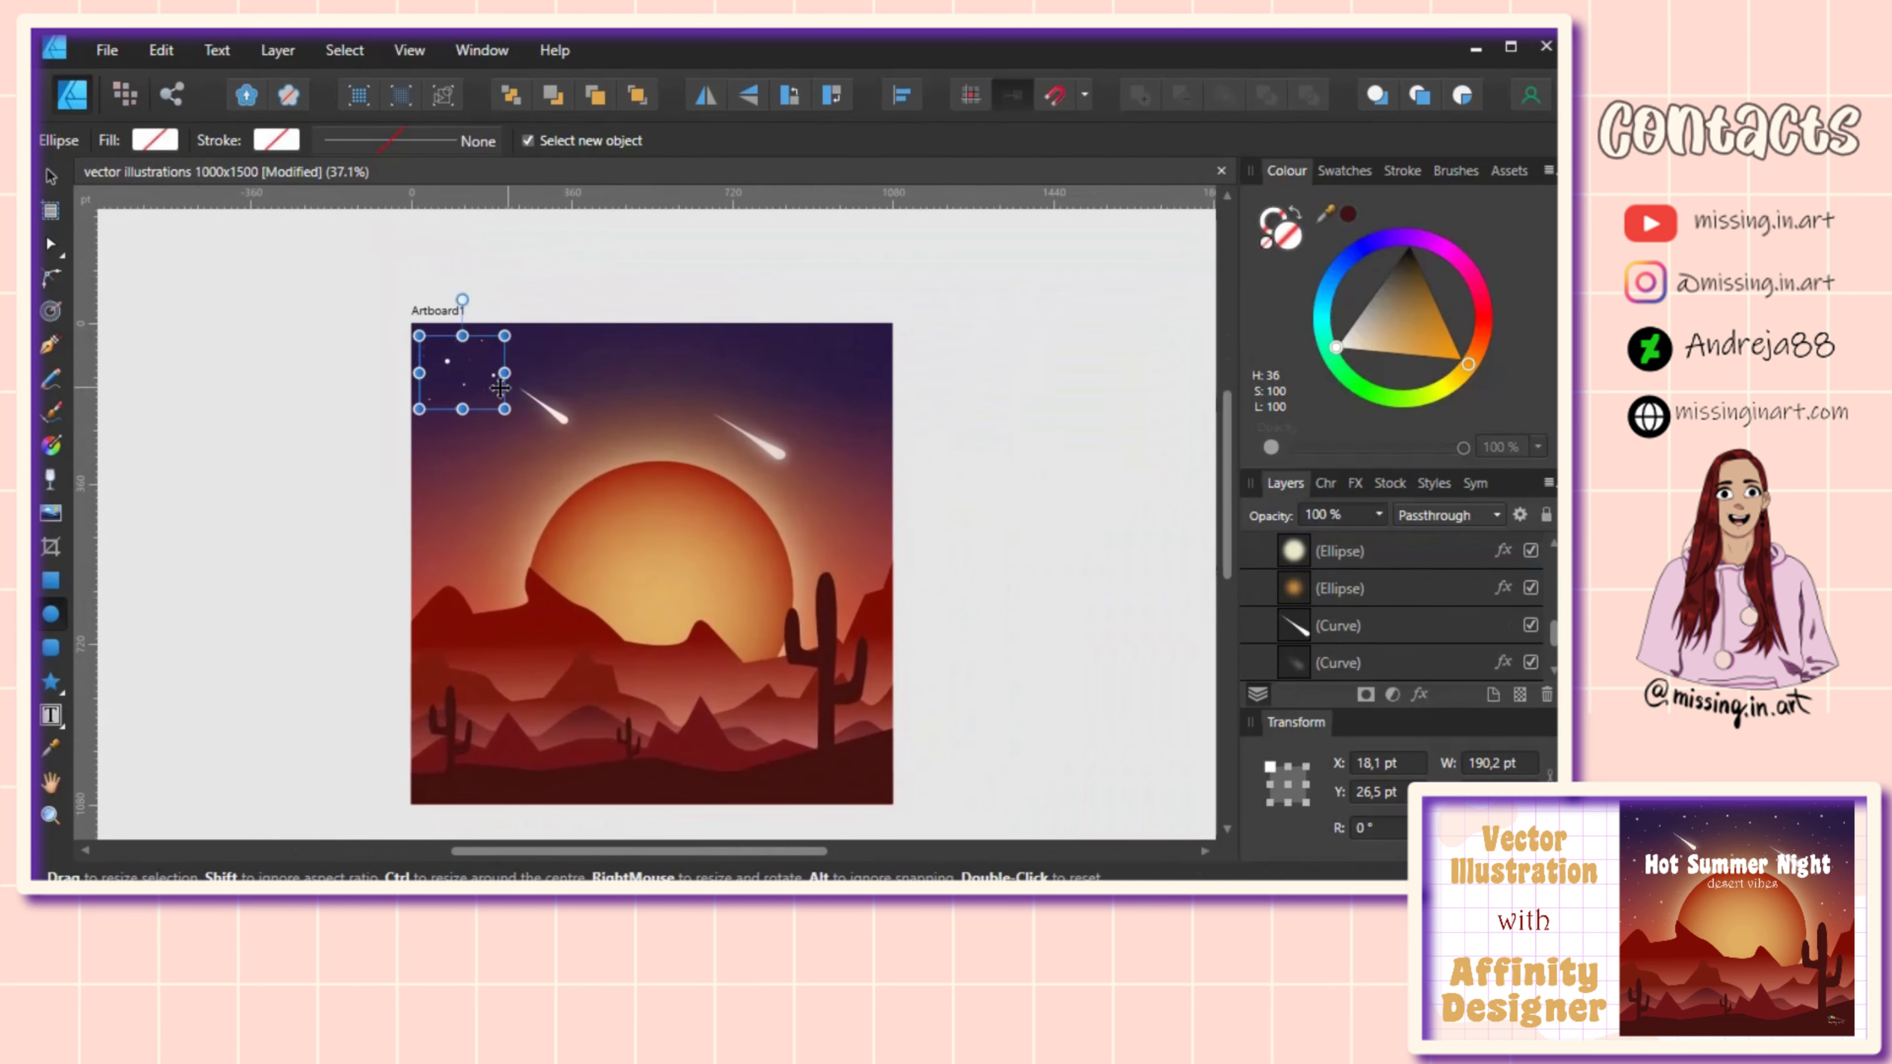
{"action": "left_click", "coordinate": [467, 375]}
{"action": "key", "text": "e"}
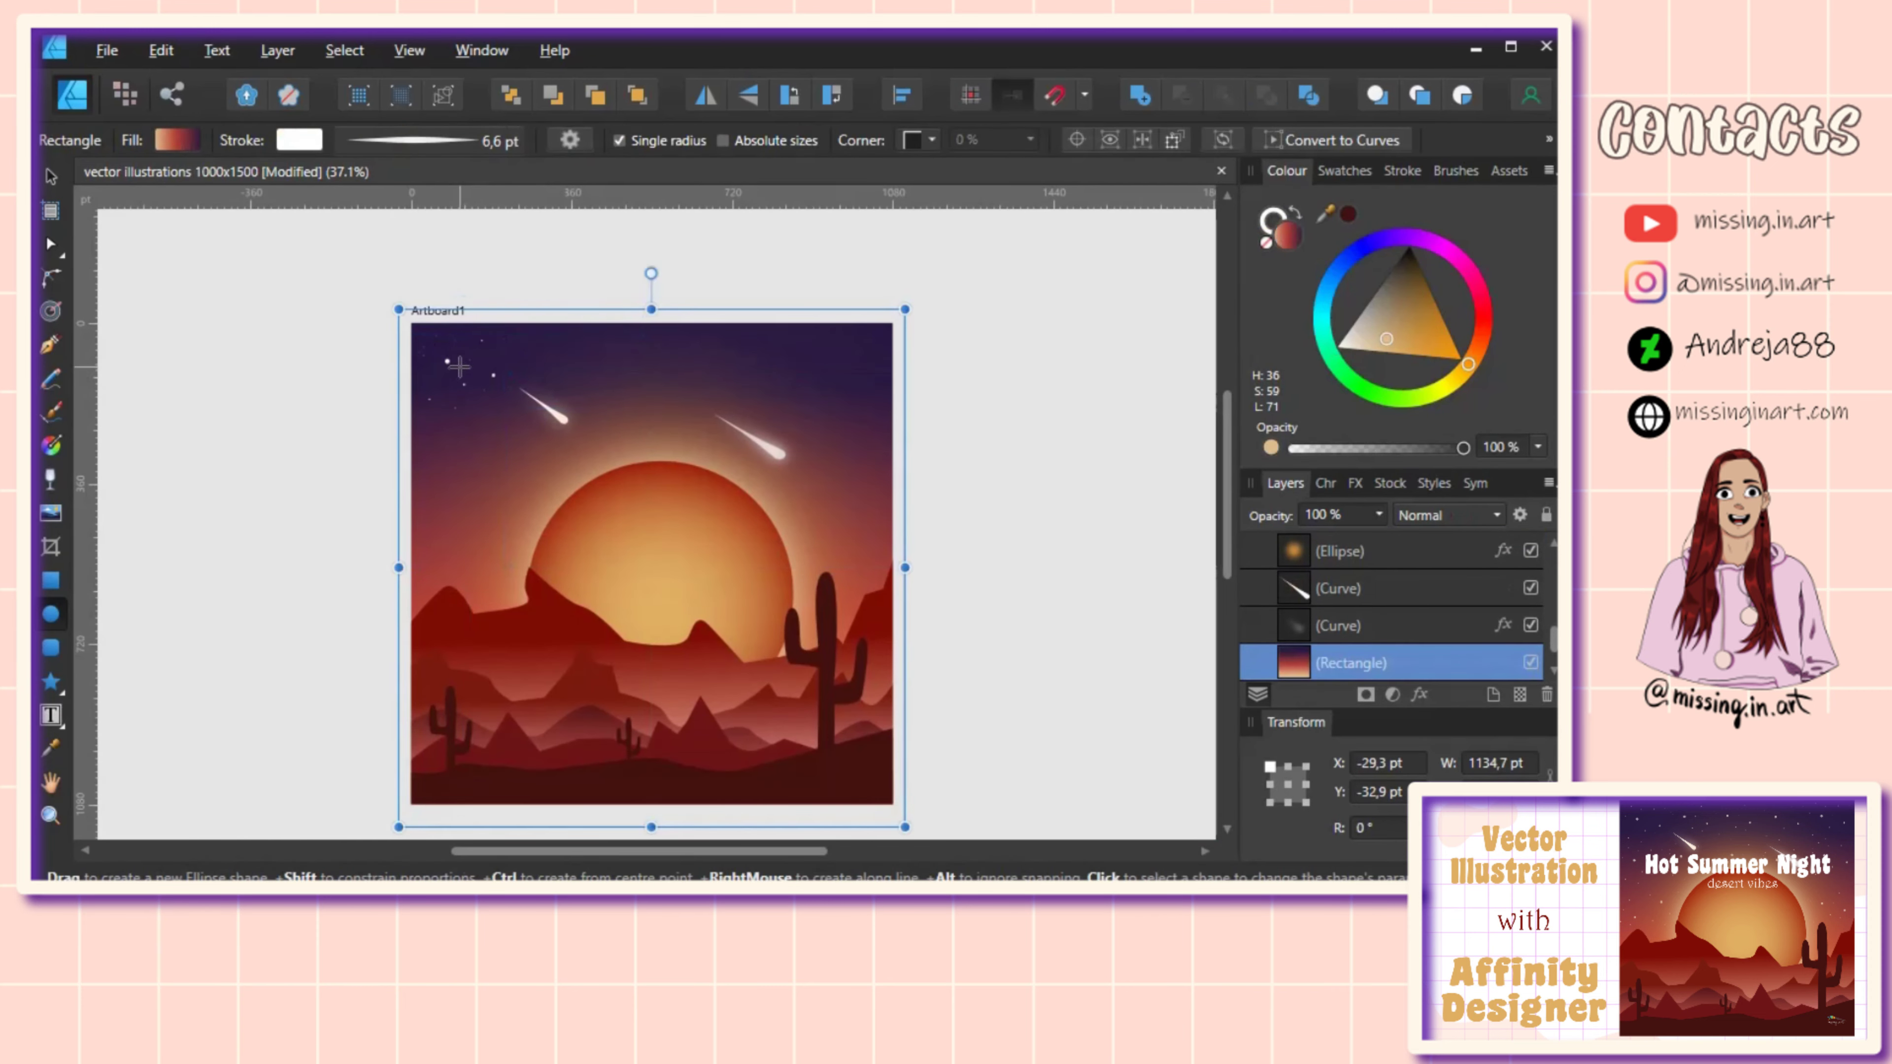
Step: Duplicate the star group across the sky toward the top-right corner
{"action": "left_click", "coordinate": [50, 178]}
{"action": "left_click", "coordinate": [467, 385]}
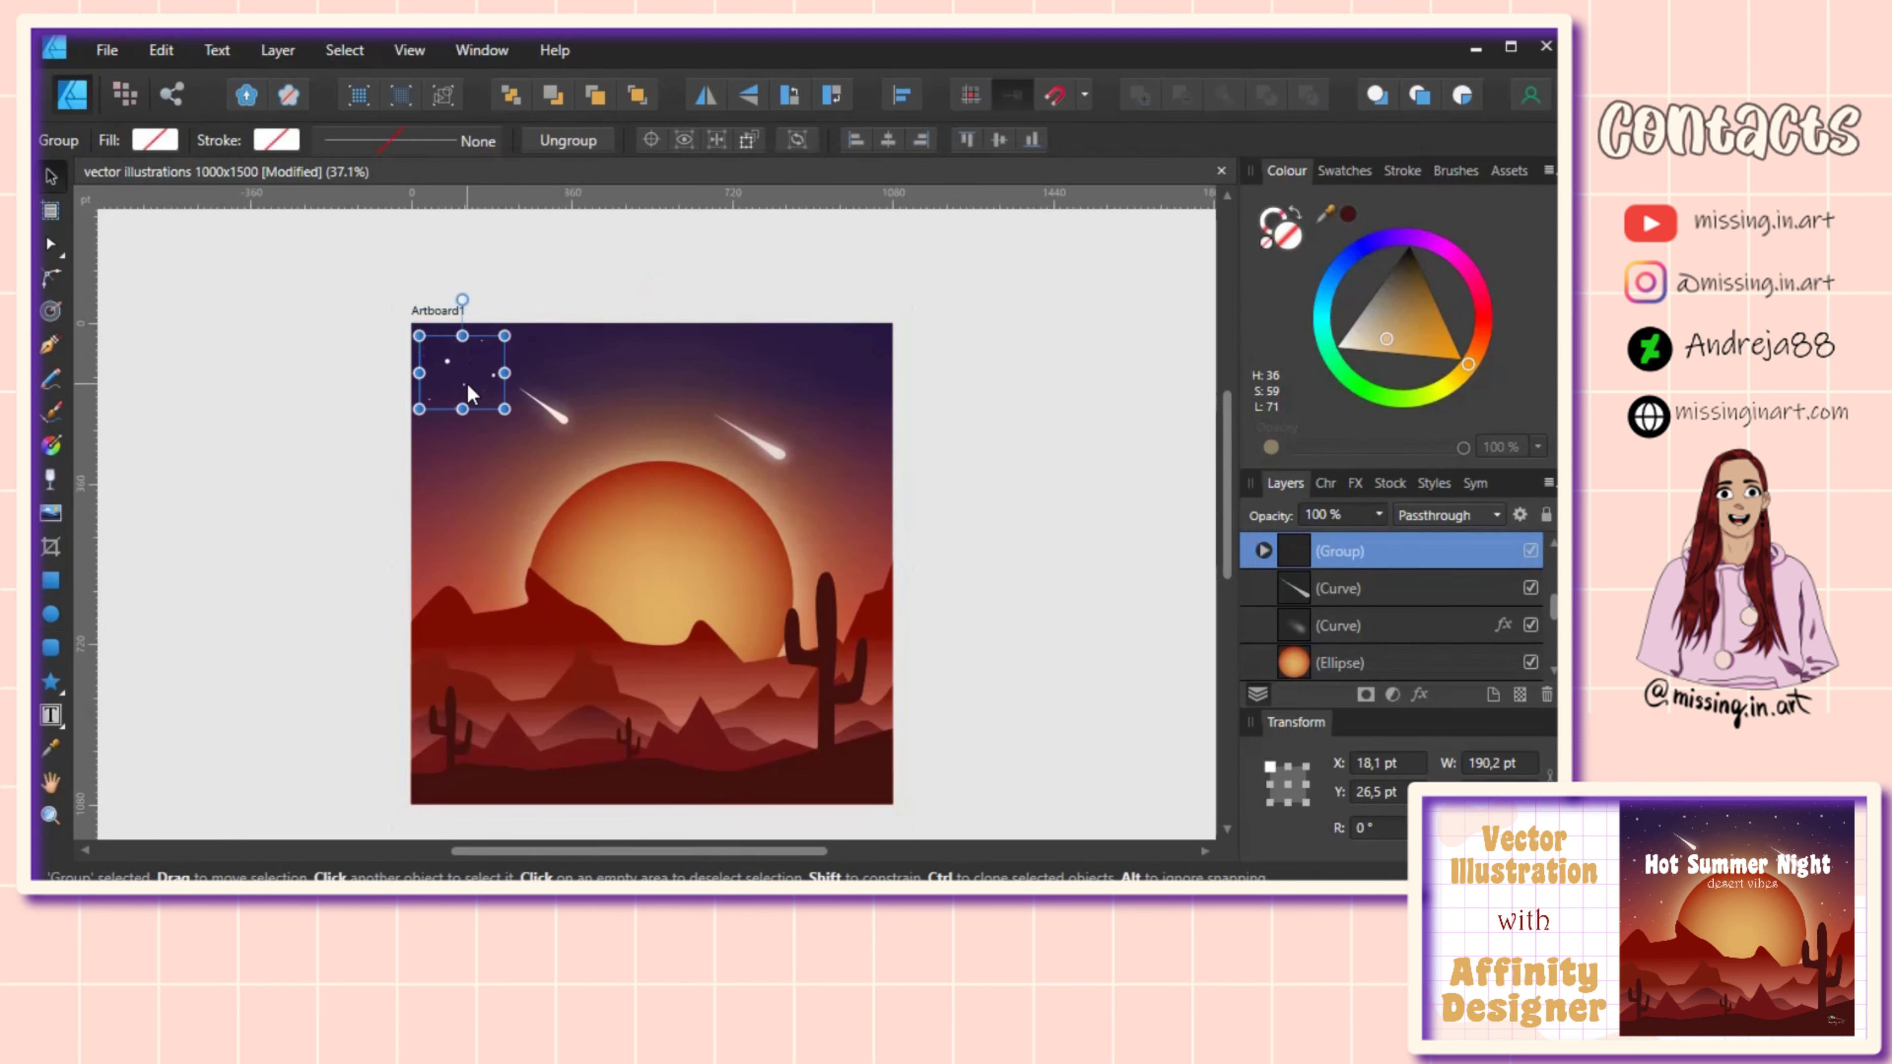
{"action": "left_click_drag", "start_coordinate": [473, 377], "coordinate": [574, 362]}
{"action": "scroll", "coordinate": [561, 375], "scroll_direction": "up", "scroll_amount": 2}
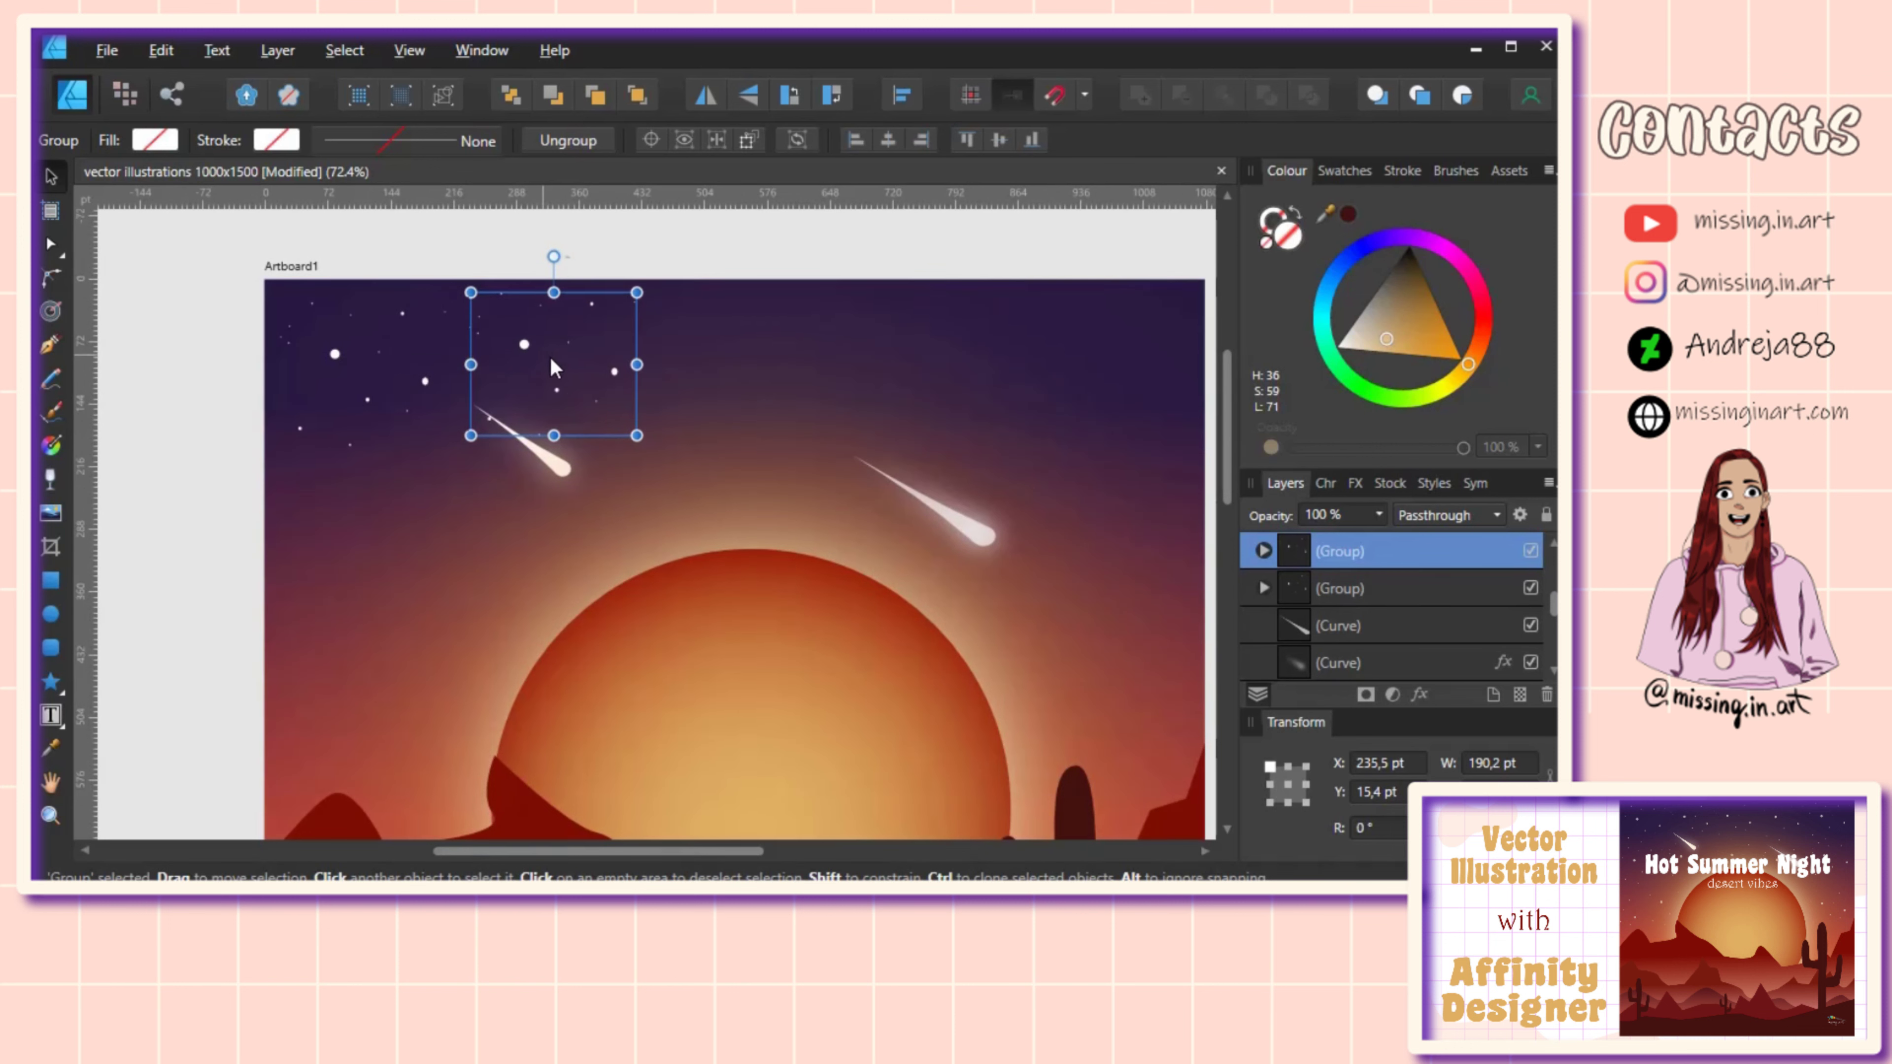
{"action": "left_click_drag", "start_coordinate": [560, 377], "coordinate": [724, 382]}
{"action": "scroll", "coordinate": [757, 379], "scroll_direction": "right", "scroll_amount": 2}
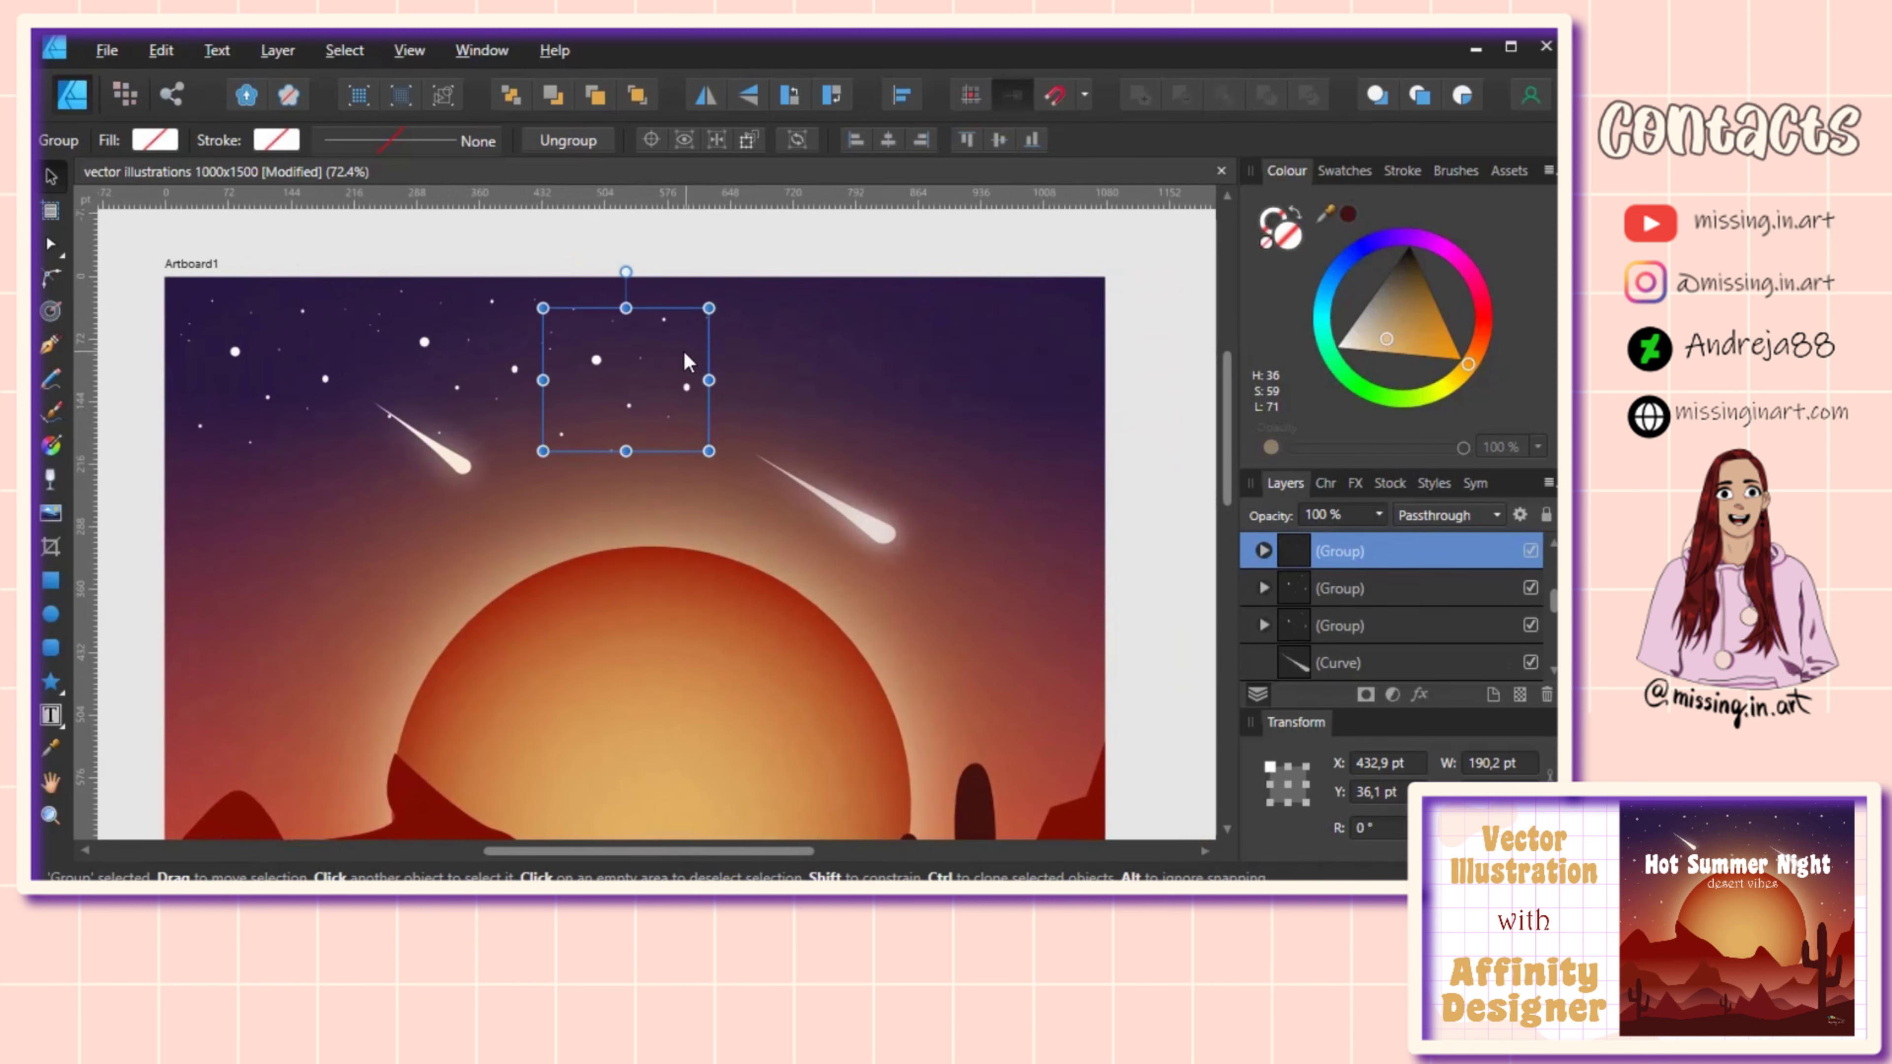
{"action": "mouse_move", "coordinate": [660, 360]}
{"action": "left_mouse_down"}
{"action": "mouse_move", "coordinate": [651, 343]}
{"action": "mouse_move", "coordinate": [806, 375]}
{"action": "left_mouse_up"}
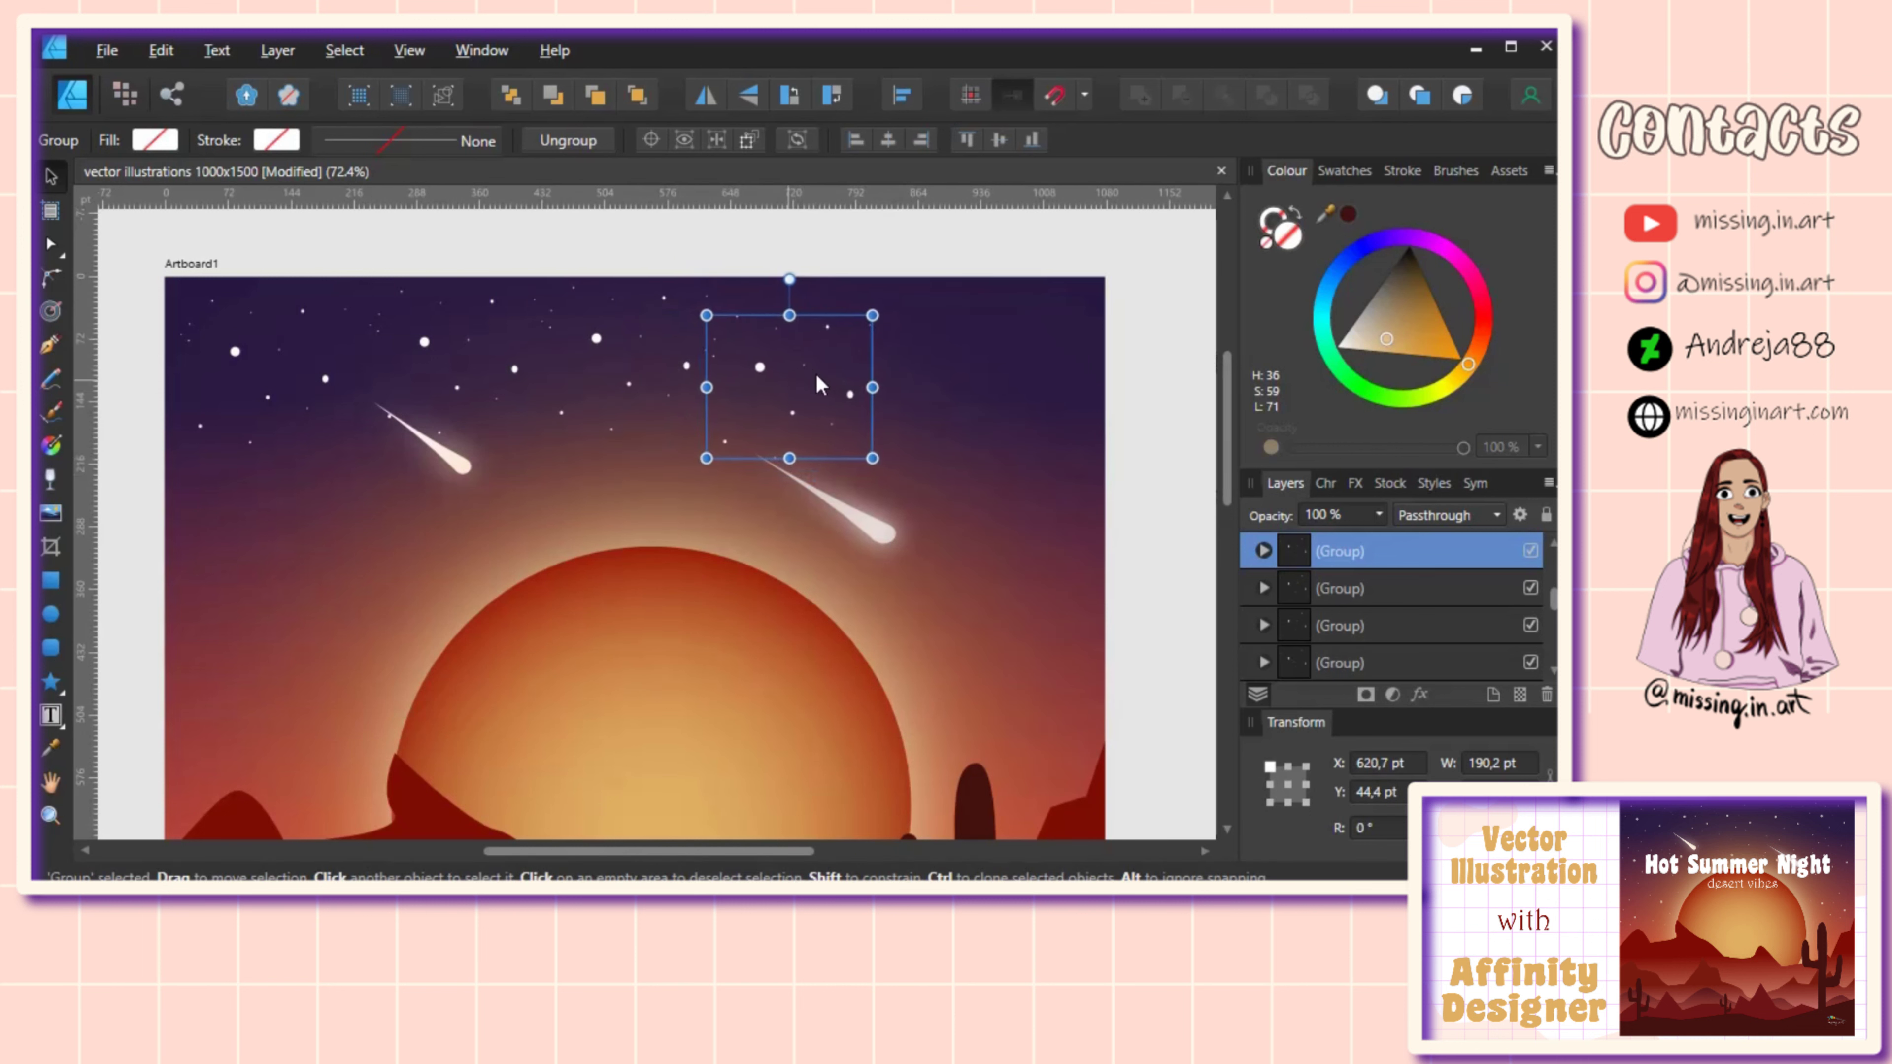
{"action": "left_click_drag", "start_coordinate": [816, 372], "coordinate": [1010, 347]}
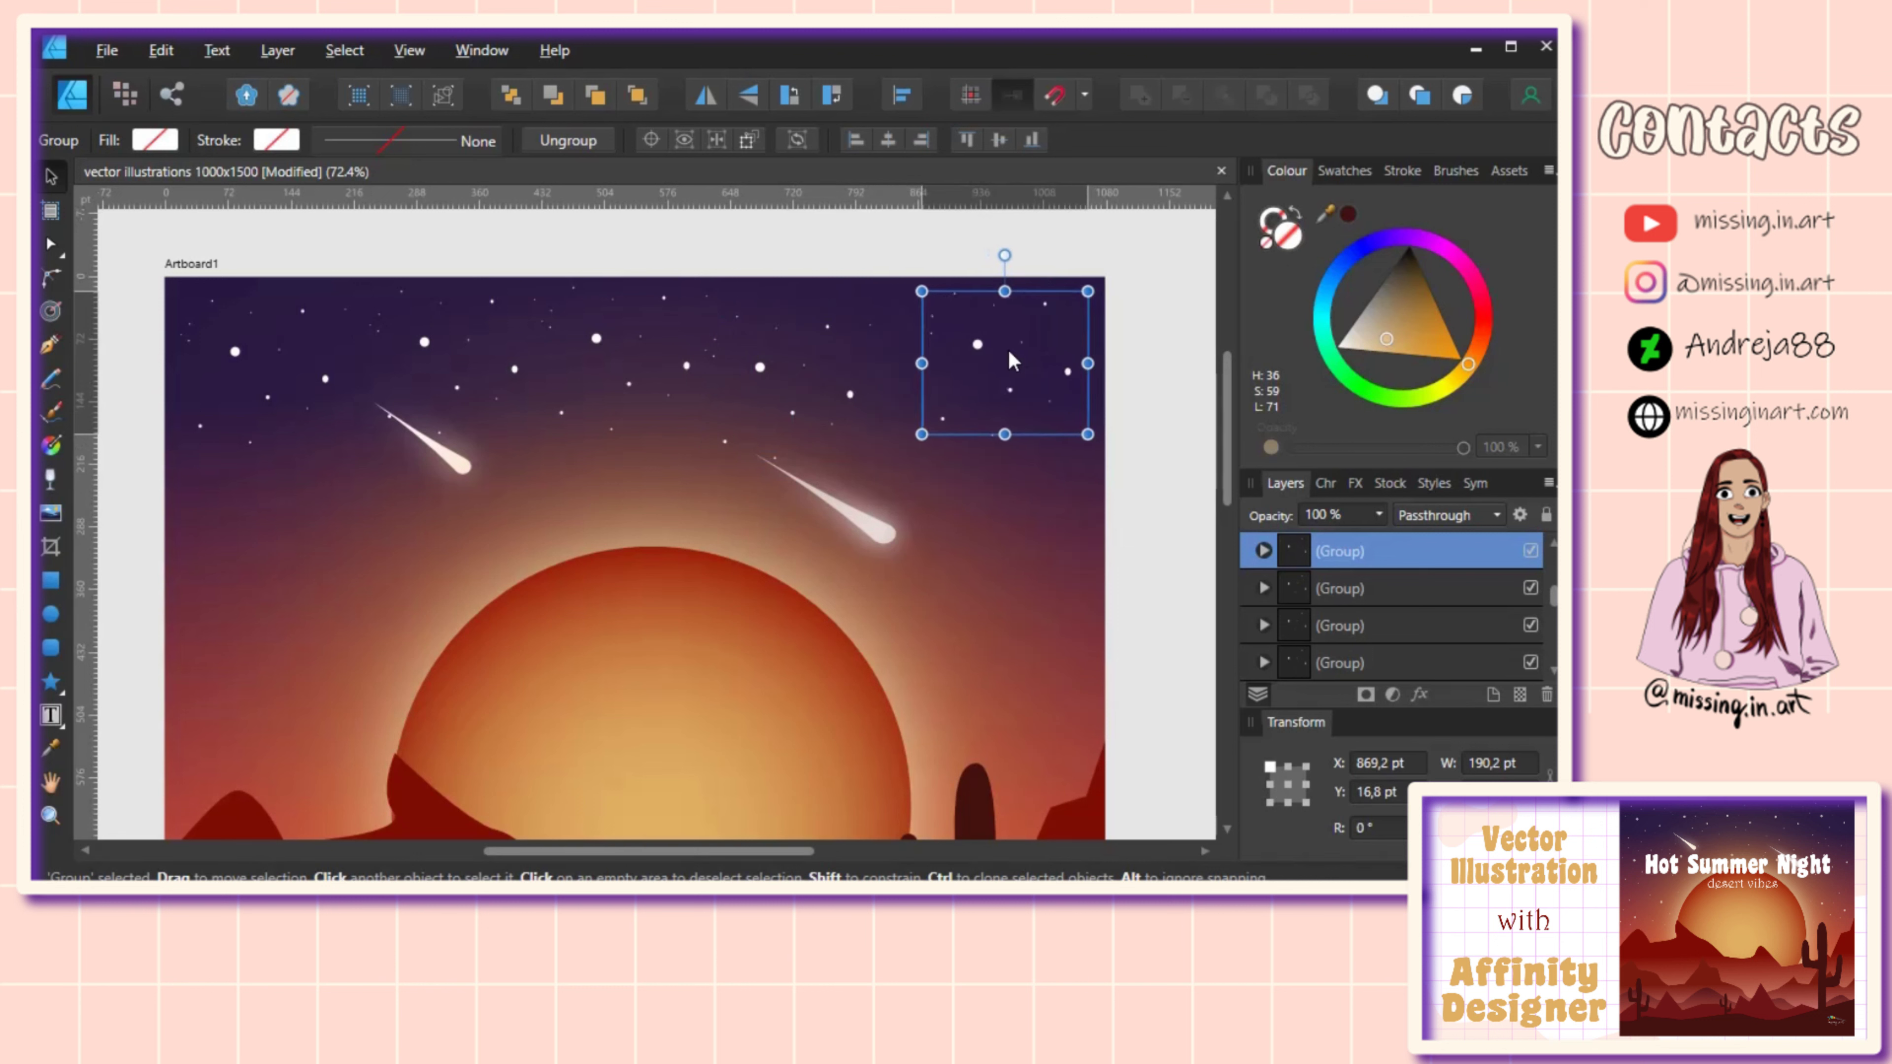
Step: Reposition the star group copies beside the sun and above it
{"action": "left_click", "coordinate": [792, 360]}
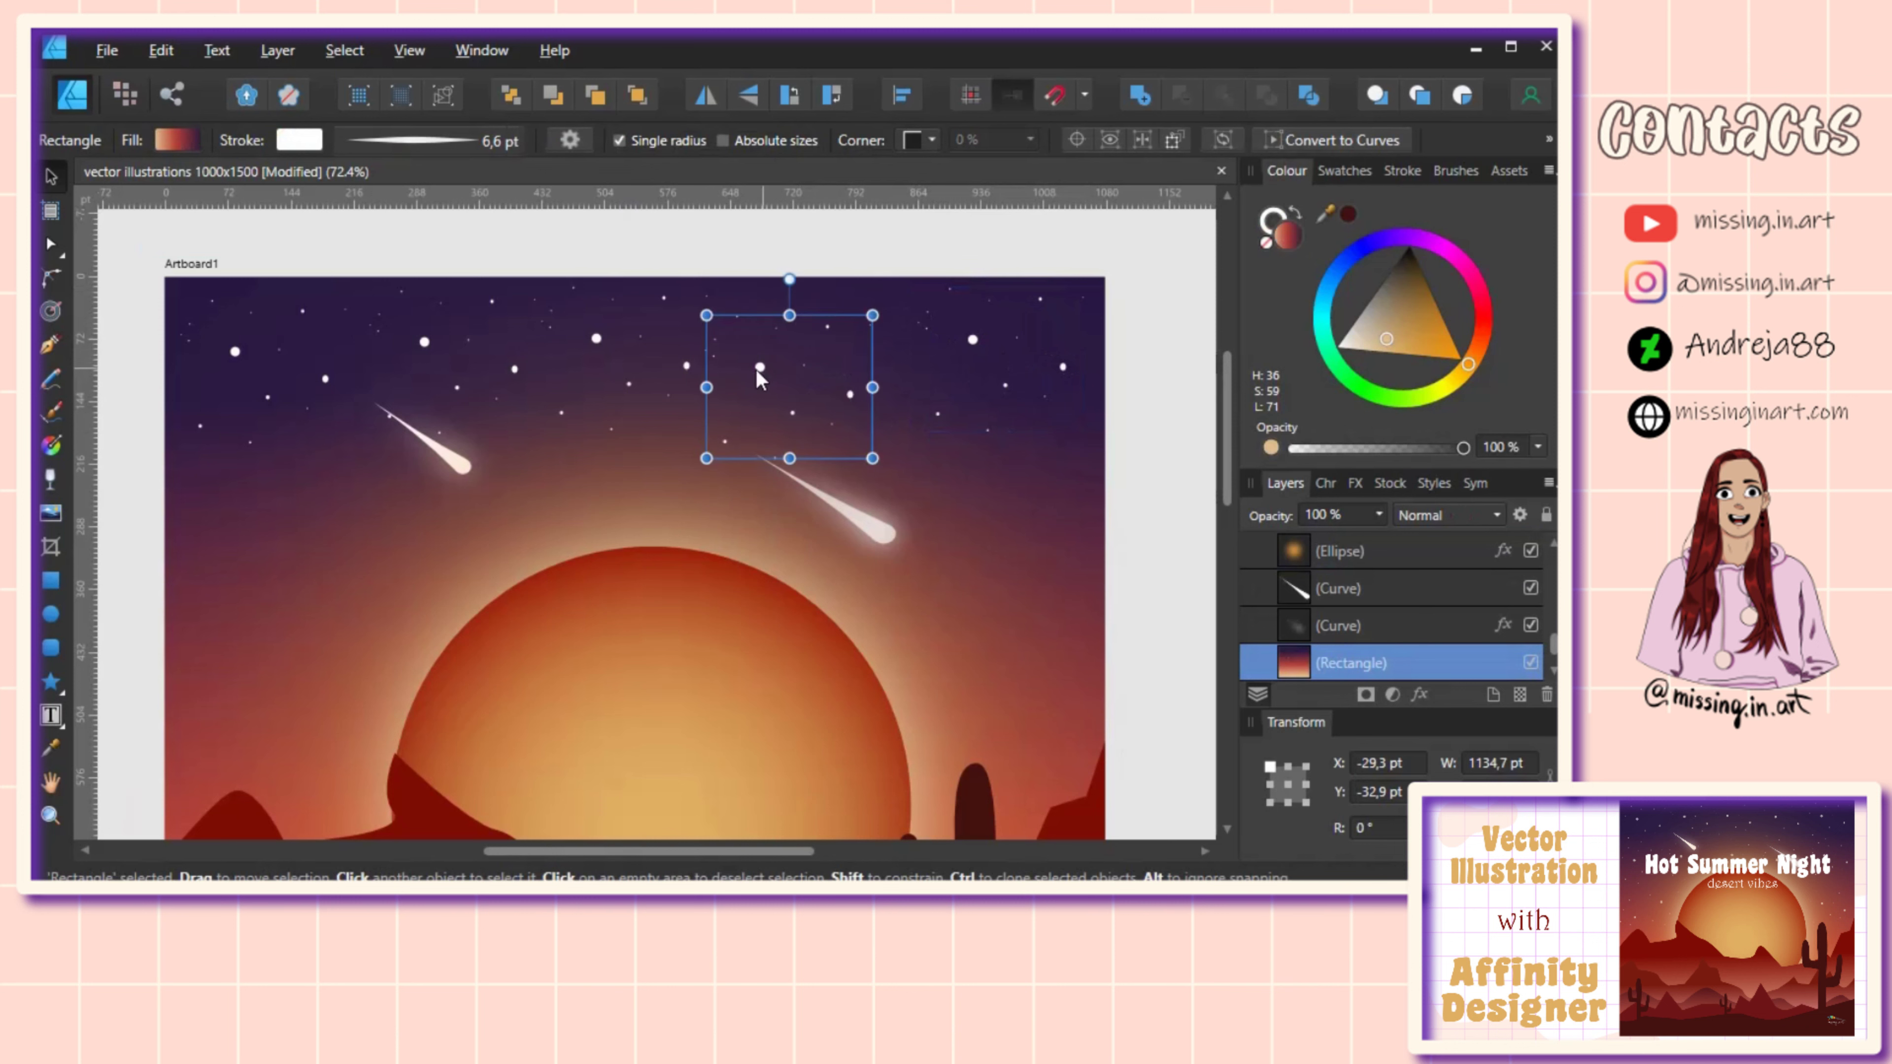
{"action": "mouse_move", "coordinate": [765, 374]}
{"action": "left_mouse_down"}
{"action": "mouse_move", "coordinate": [795, 350]}
{"action": "mouse_move", "coordinate": [1022, 501]}
{"action": "left_mouse_up"}
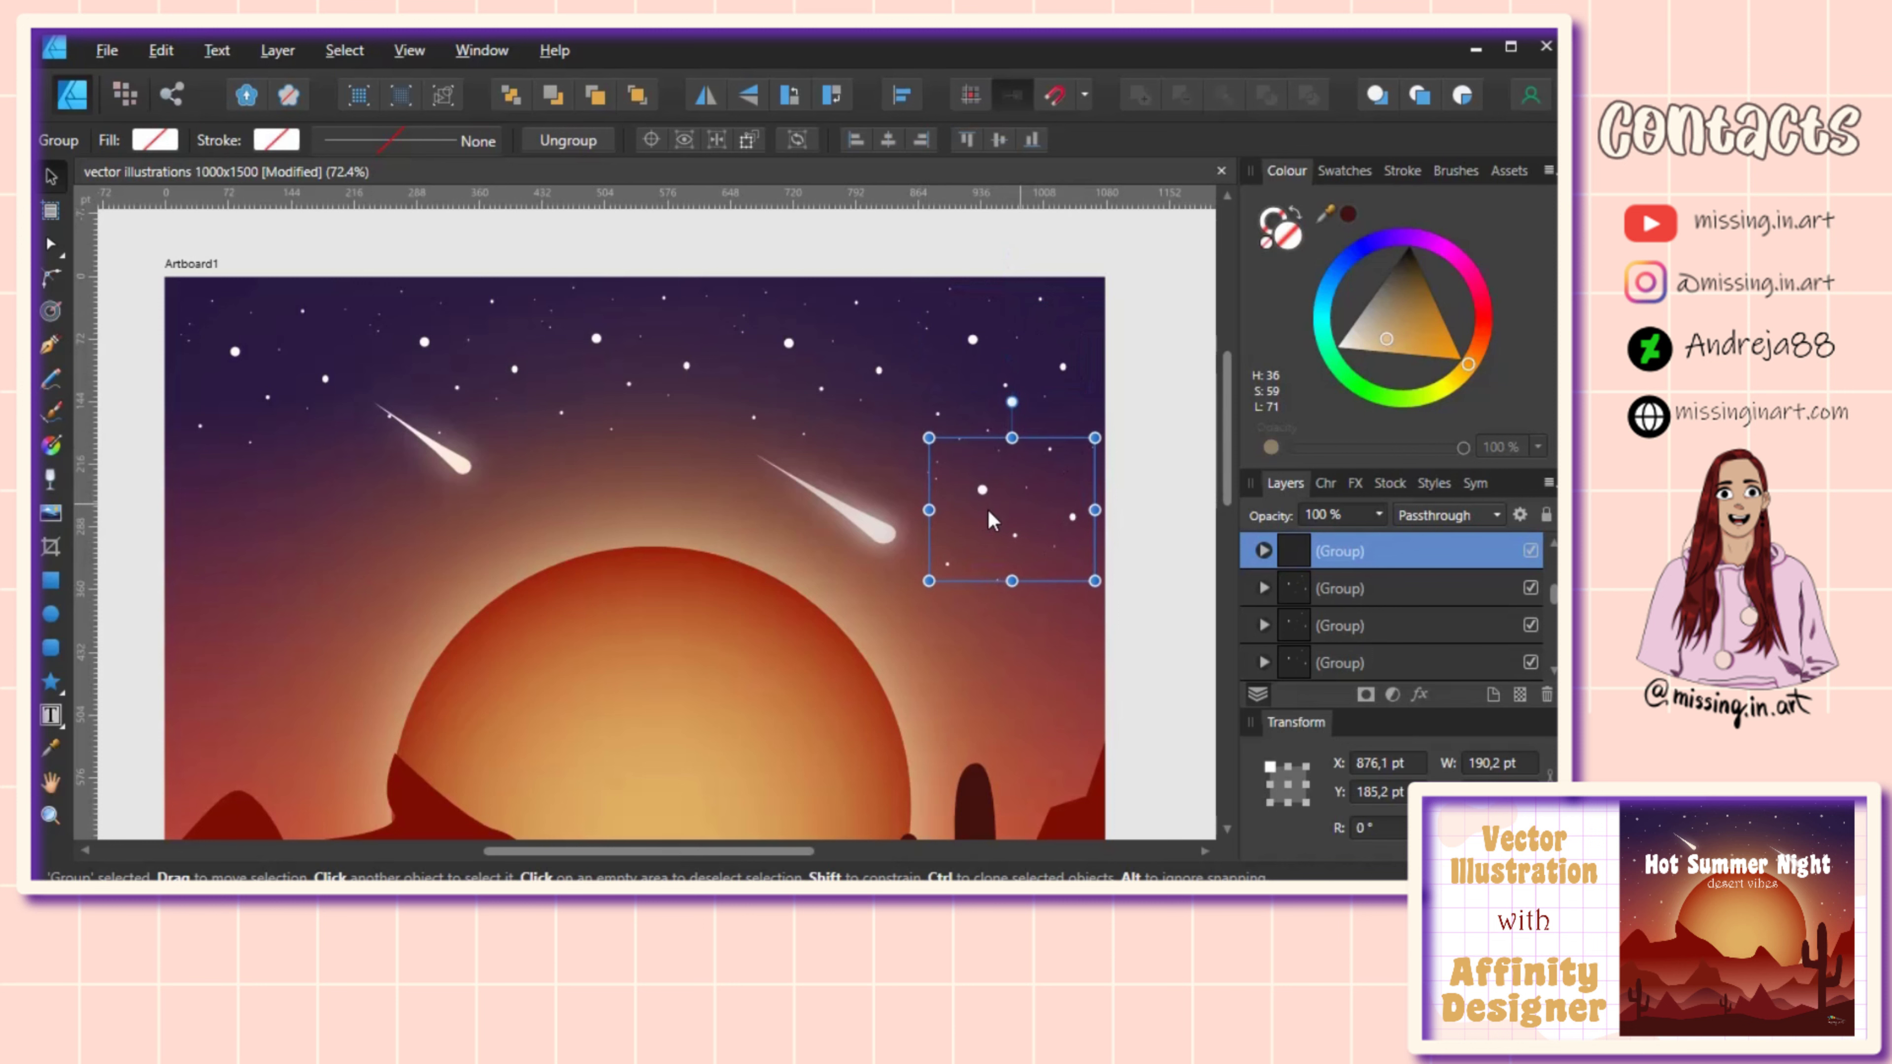
{"action": "scroll", "coordinate": [1021, 504], "scroll_direction": "down", "scroll_amount": 1}
{"action": "scroll", "coordinate": [1022, 503], "scroll_direction": "left", "scroll_amount": 1}
{"action": "scroll", "coordinate": [1088, 492], "scroll_direction": "right", "scroll_amount": 3}
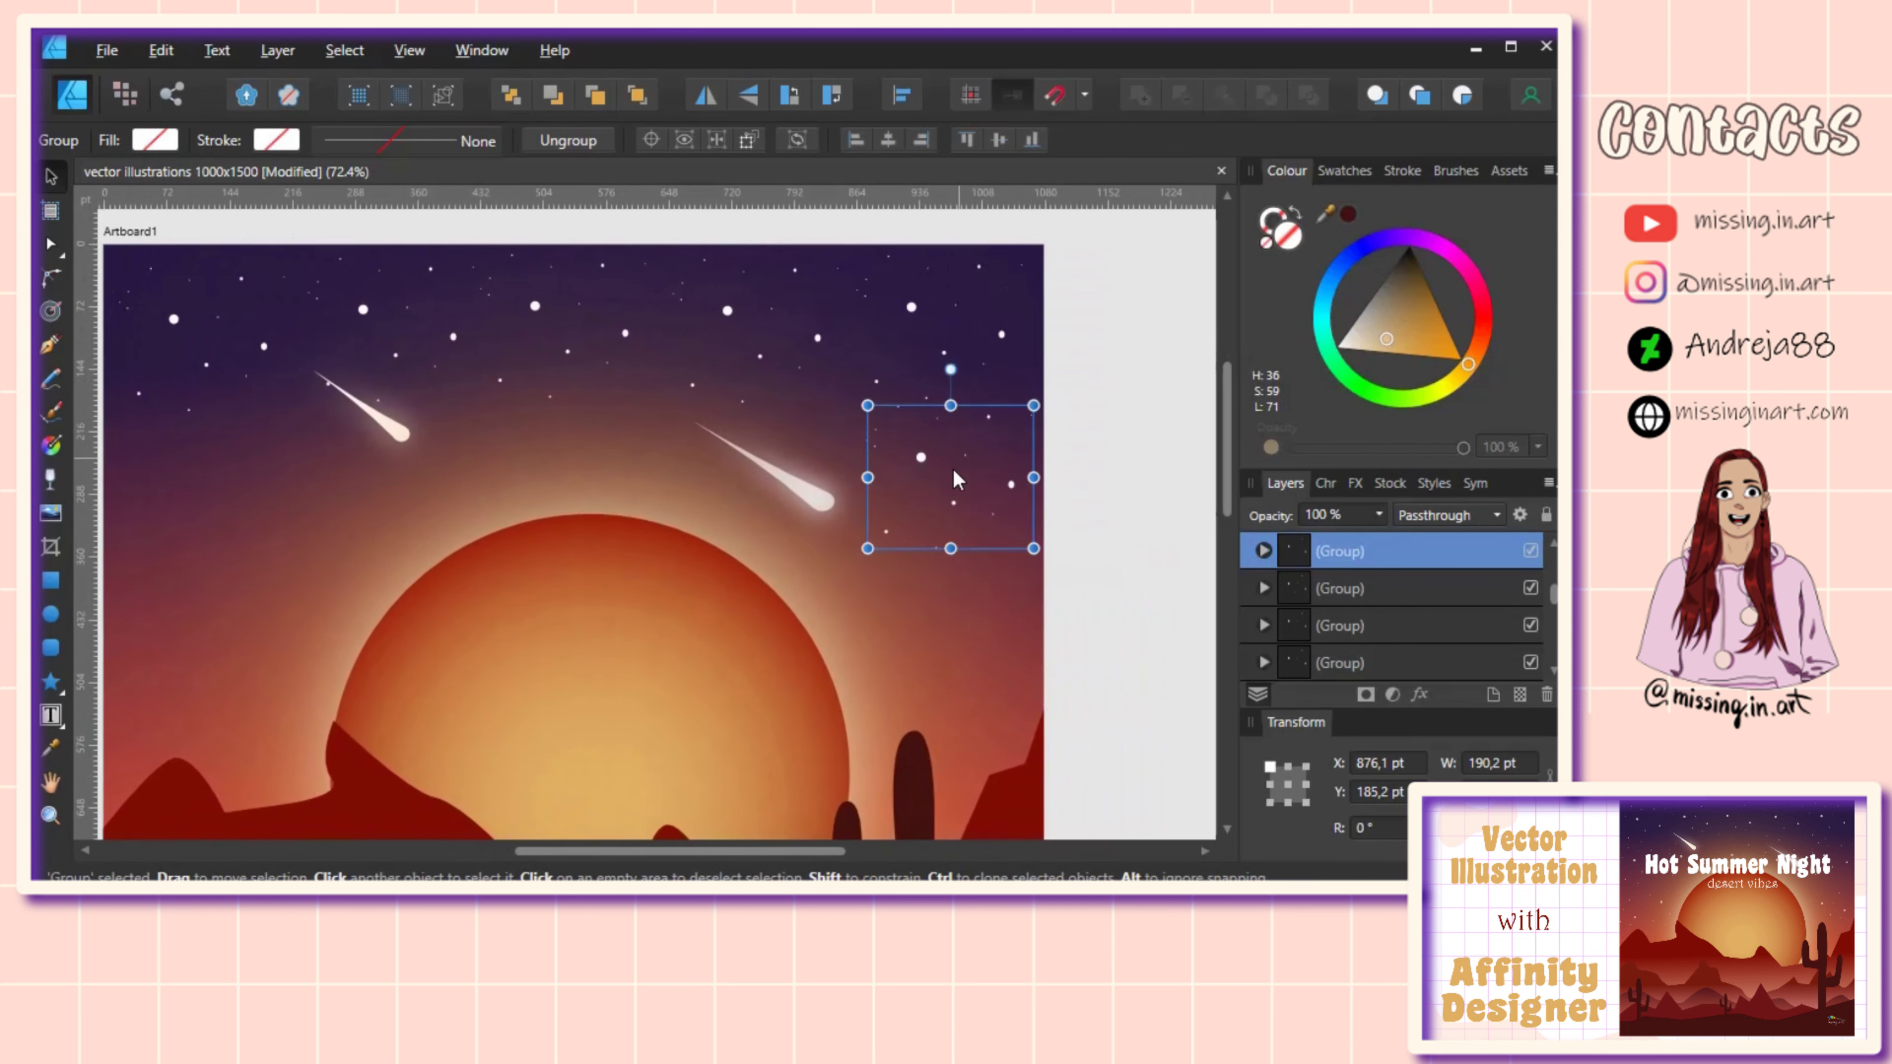
{"action": "mouse_move", "coordinate": [922, 456]}
{"action": "left_mouse_down"}
{"action": "mouse_move", "coordinate": [750, 501]}
{"action": "mouse_move", "coordinate": [781, 497]}
{"action": "left_mouse_up"}
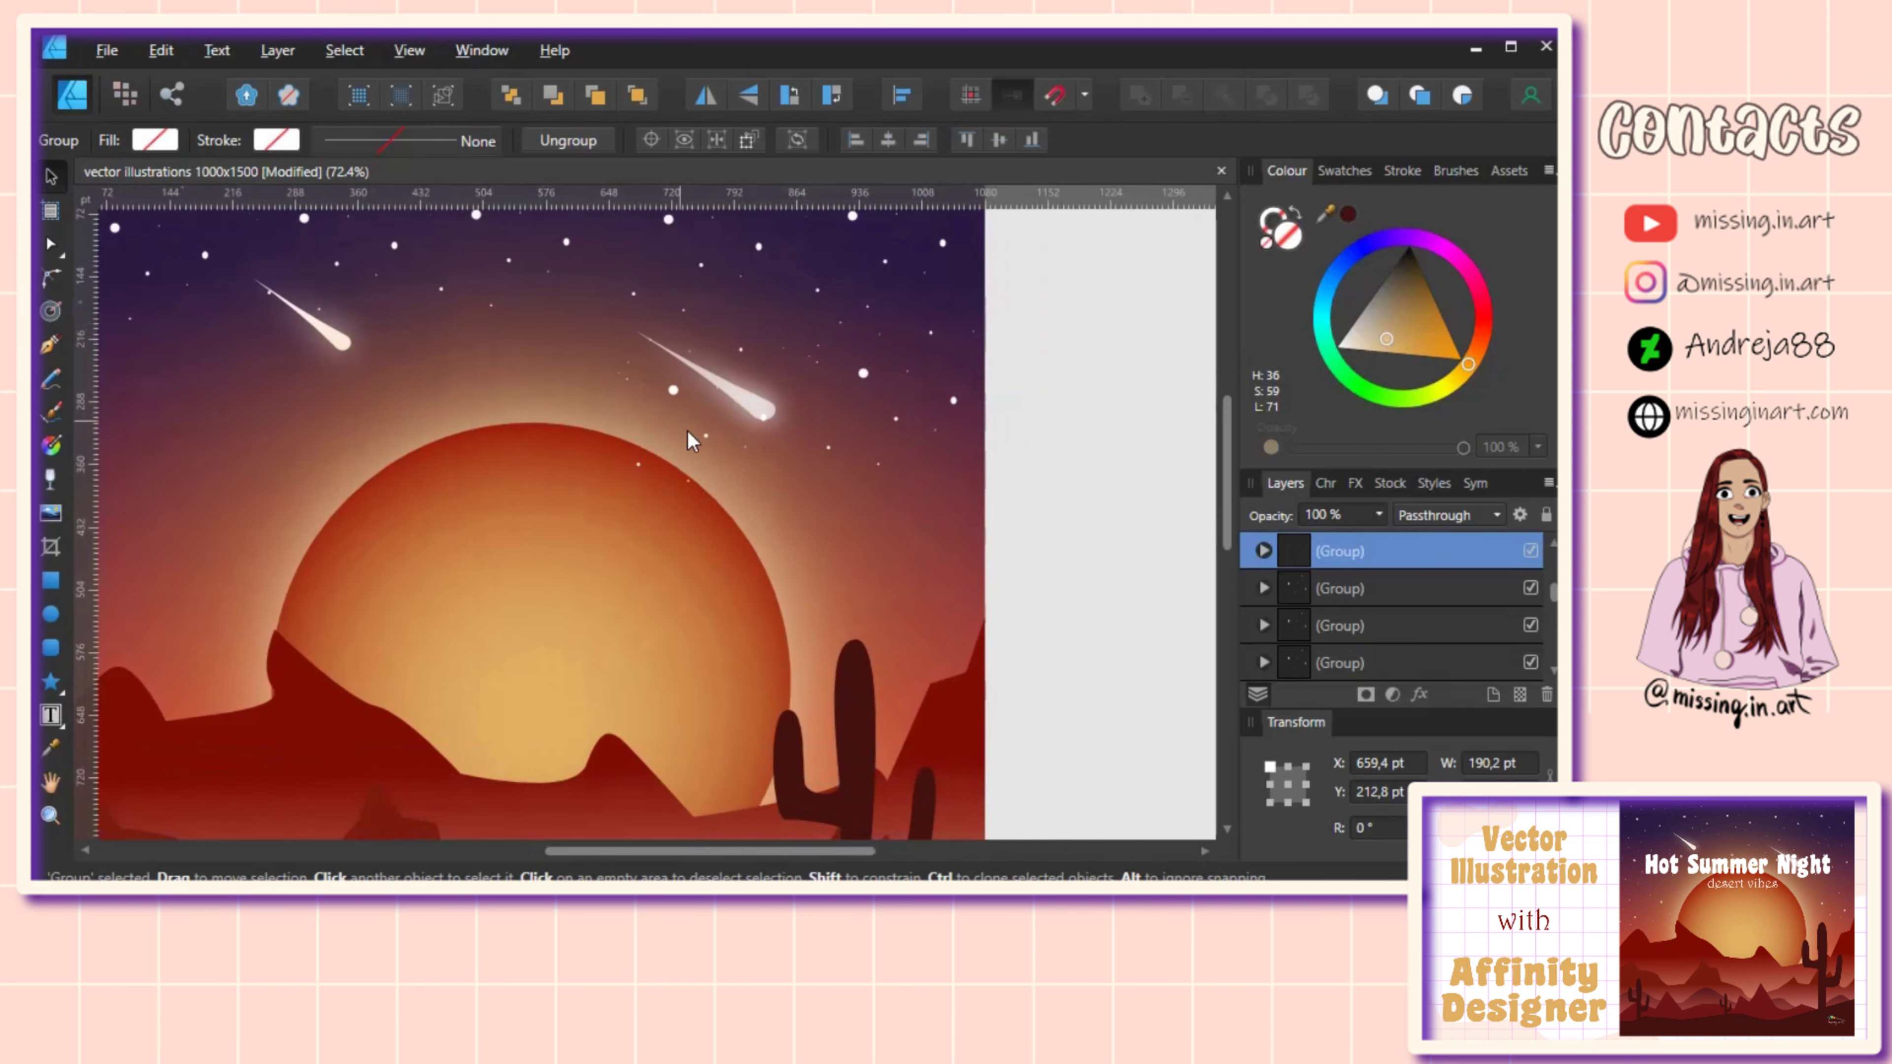
{"action": "scroll", "coordinate": [689, 436], "scroll_direction": "down", "scroll_amount": 2}
{"action": "scroll", "coordinate": [688, 436], "scroll_direction": "right", "scroll_amount": 1}
{"action": "left_click_drag", "start_coordinate": [713, 439], "coordinate": [894, 587]}
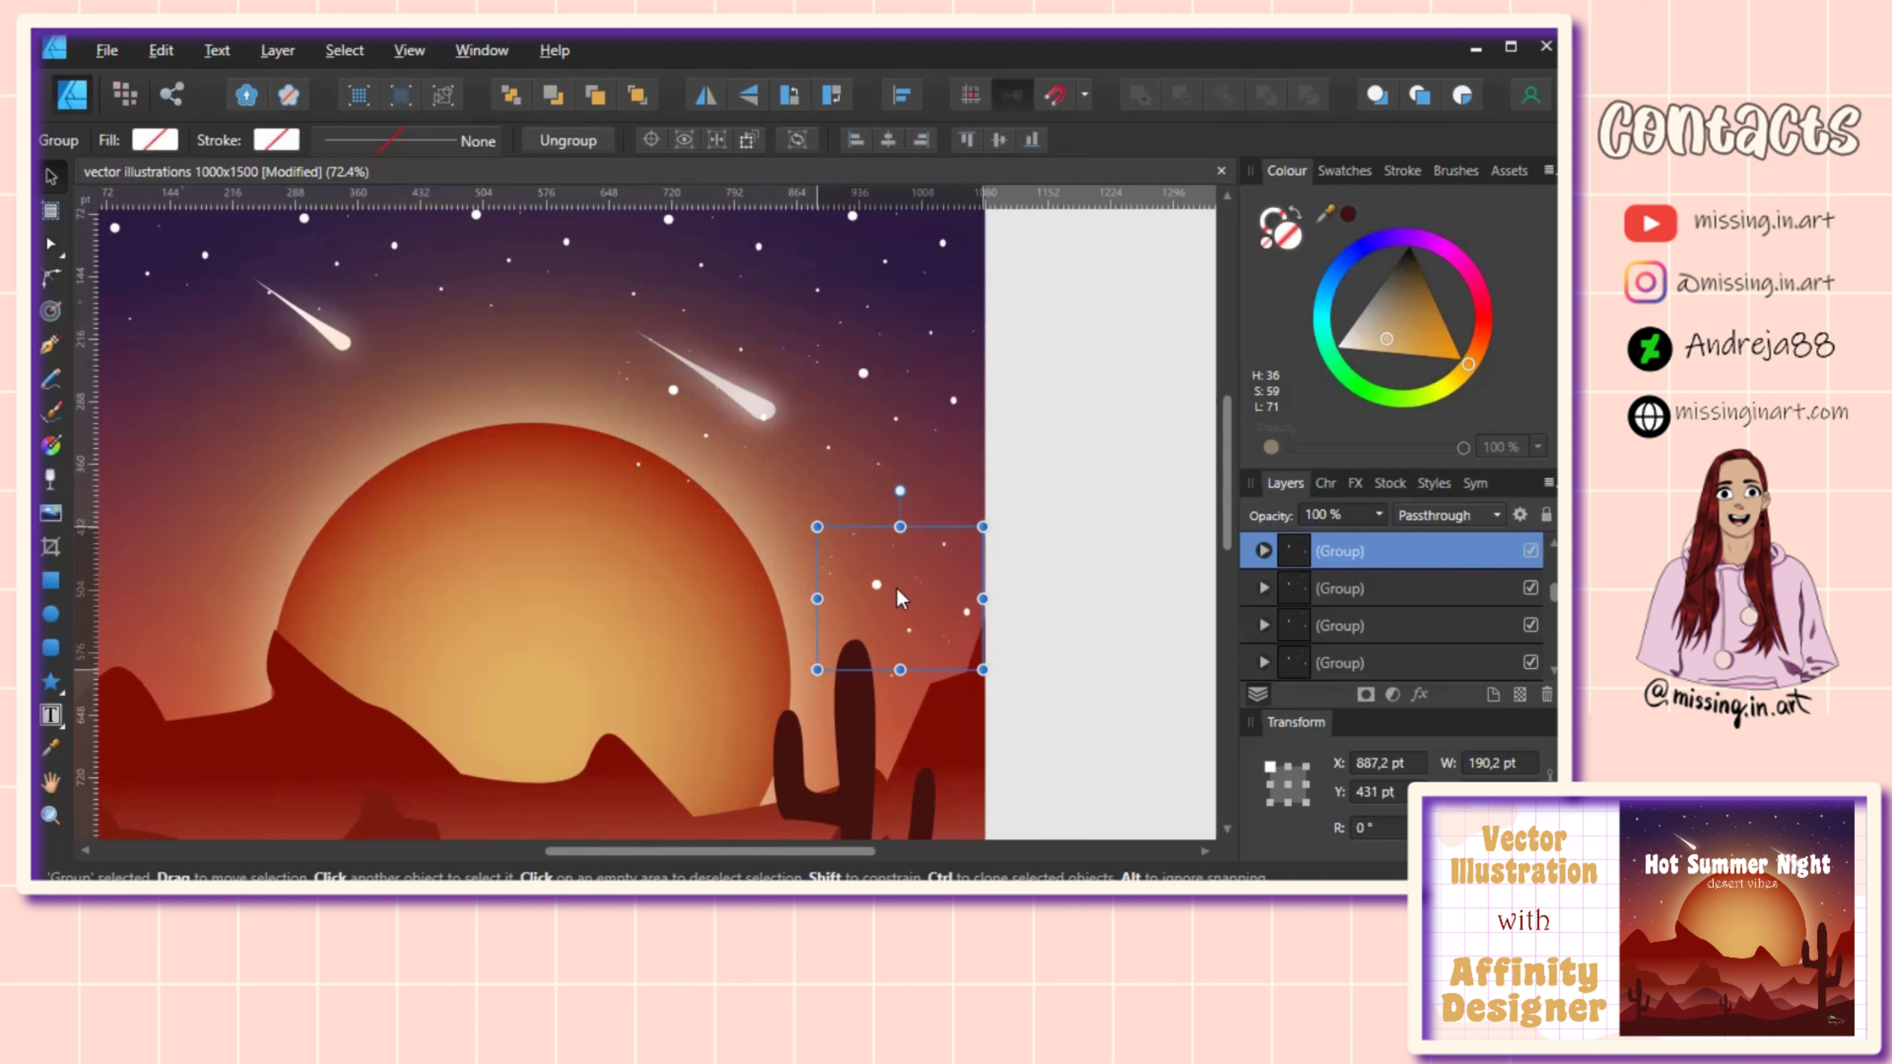
{"action": "scroll", "coordinate": [894, 588], "scroll_direction": "up", "scroll_amount": 1}
{"action": "scroll", "coordinate": [893, 587], "scroll_direction": "left", "scroll_amount": 2}
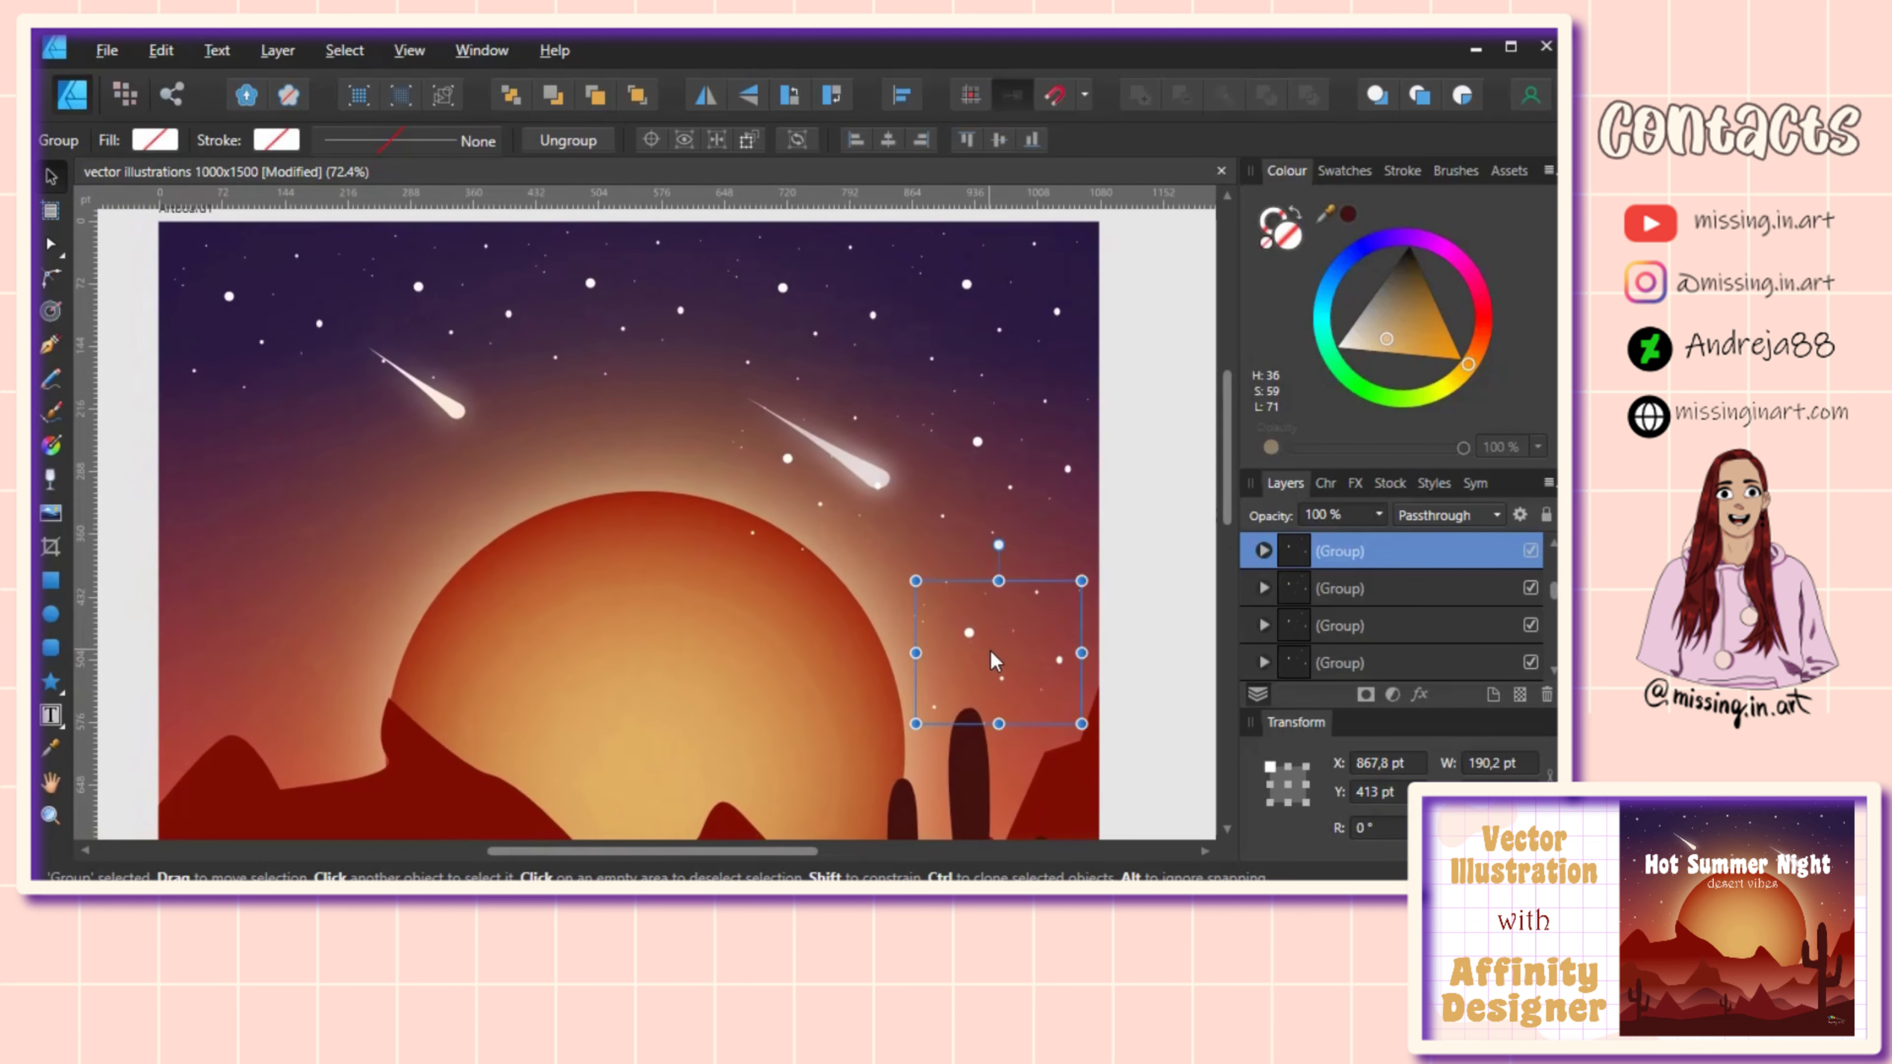
{"action": "mouse_move", "coordinate": [972, 632]}
{"action": "left_mouse_down"}
{"action": "mouse_move", "coordinate": [614, 440]}
{"action": "mouse_move", "coordinate": [442, 450]}
{"action": "left_mouse_up"}
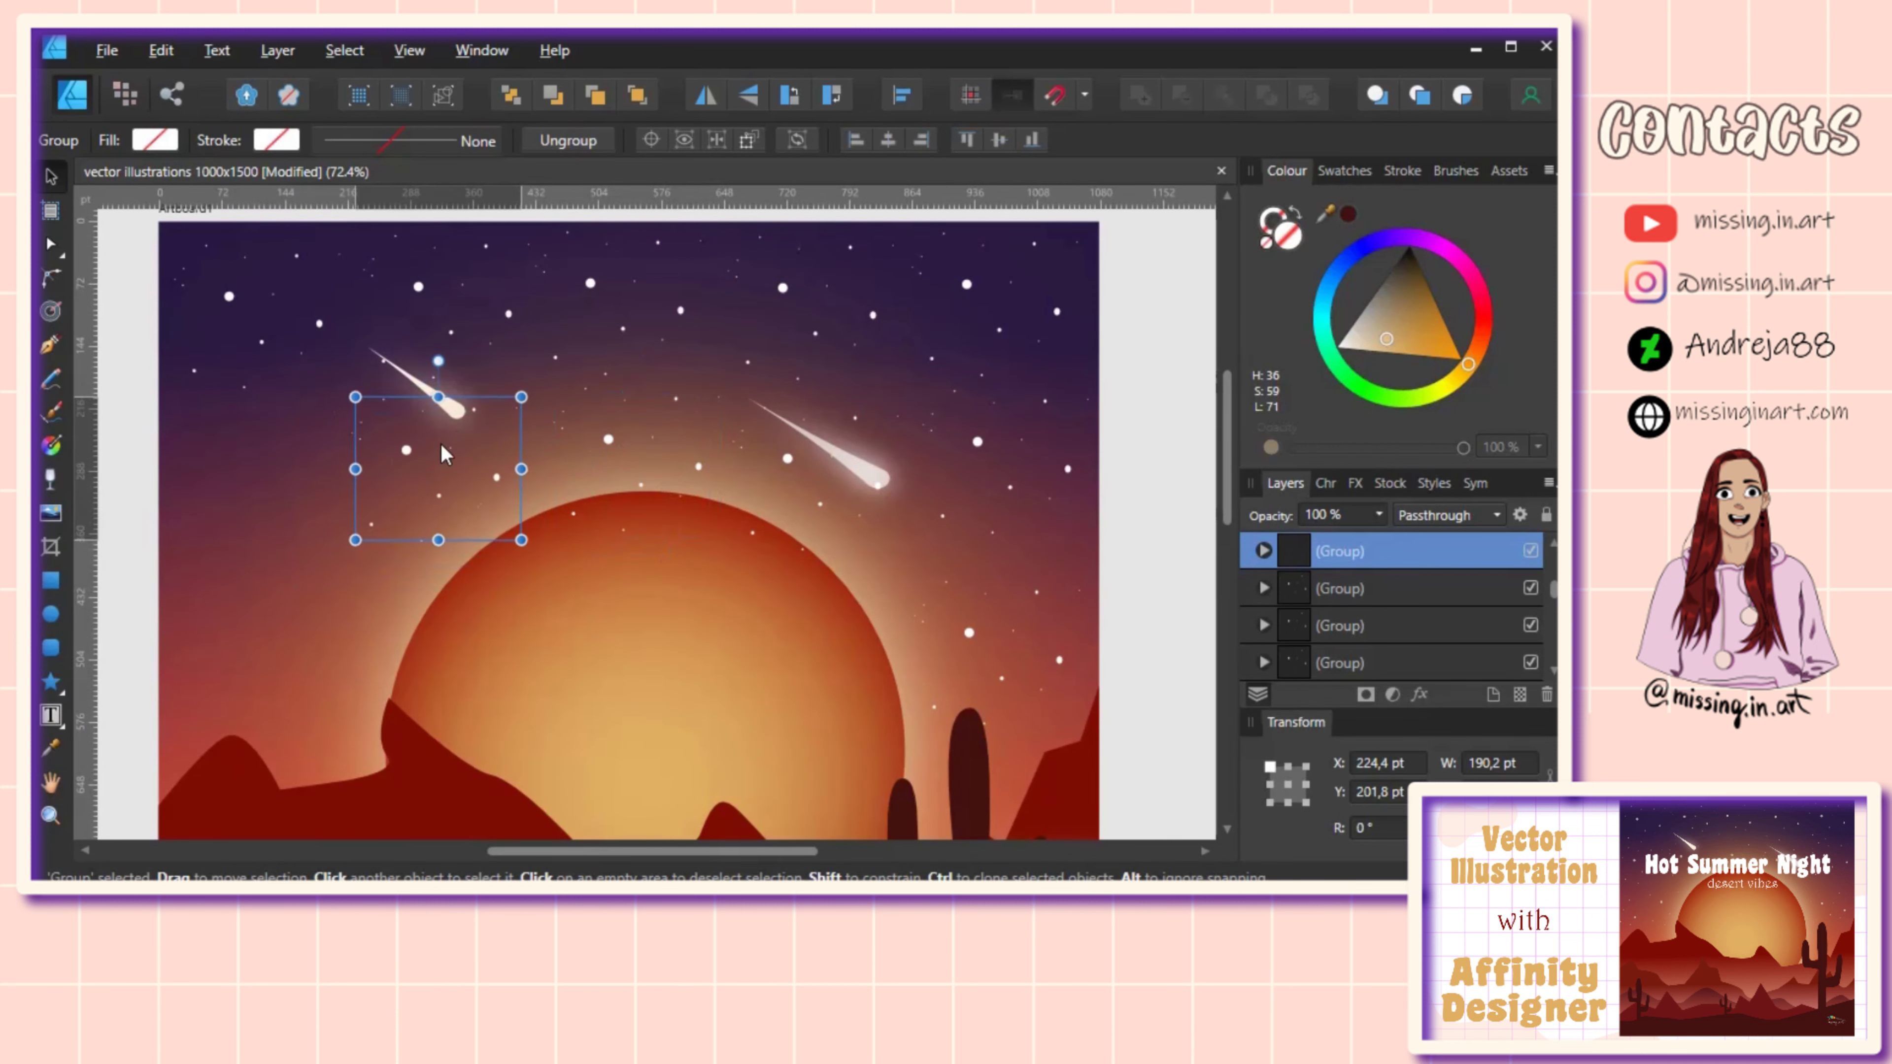
Step: Place a star cluster over the artboard's left edge above the left mountain
{"action": "scroll", "coordinate": [442, 450], "scroll_direction": "down", "scroll_amount": 1}
{"action": "scroll", "coordinate": [442, 451], "scroll_direction": "left", "scroll_amount": 2}
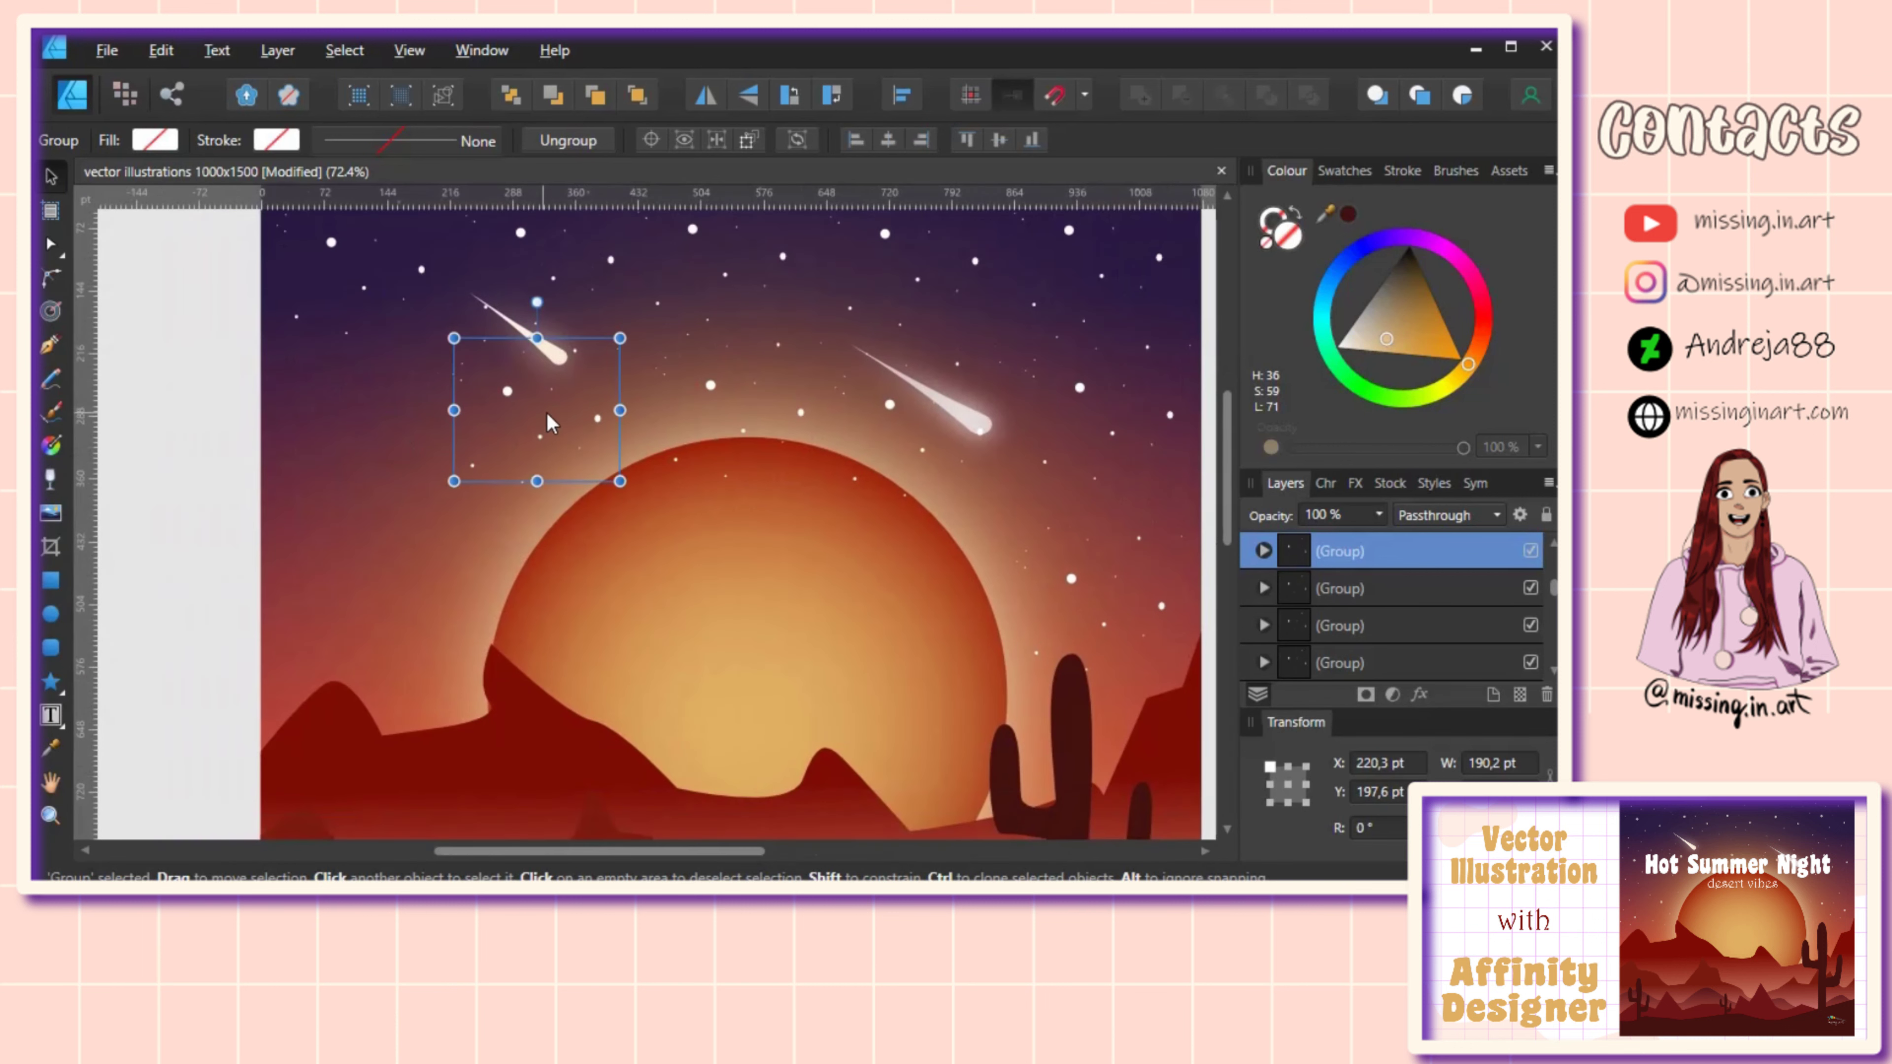
{"action": "left_click_drag", "start_coordinate": [509, 426], "coordinate": [362, 404]}
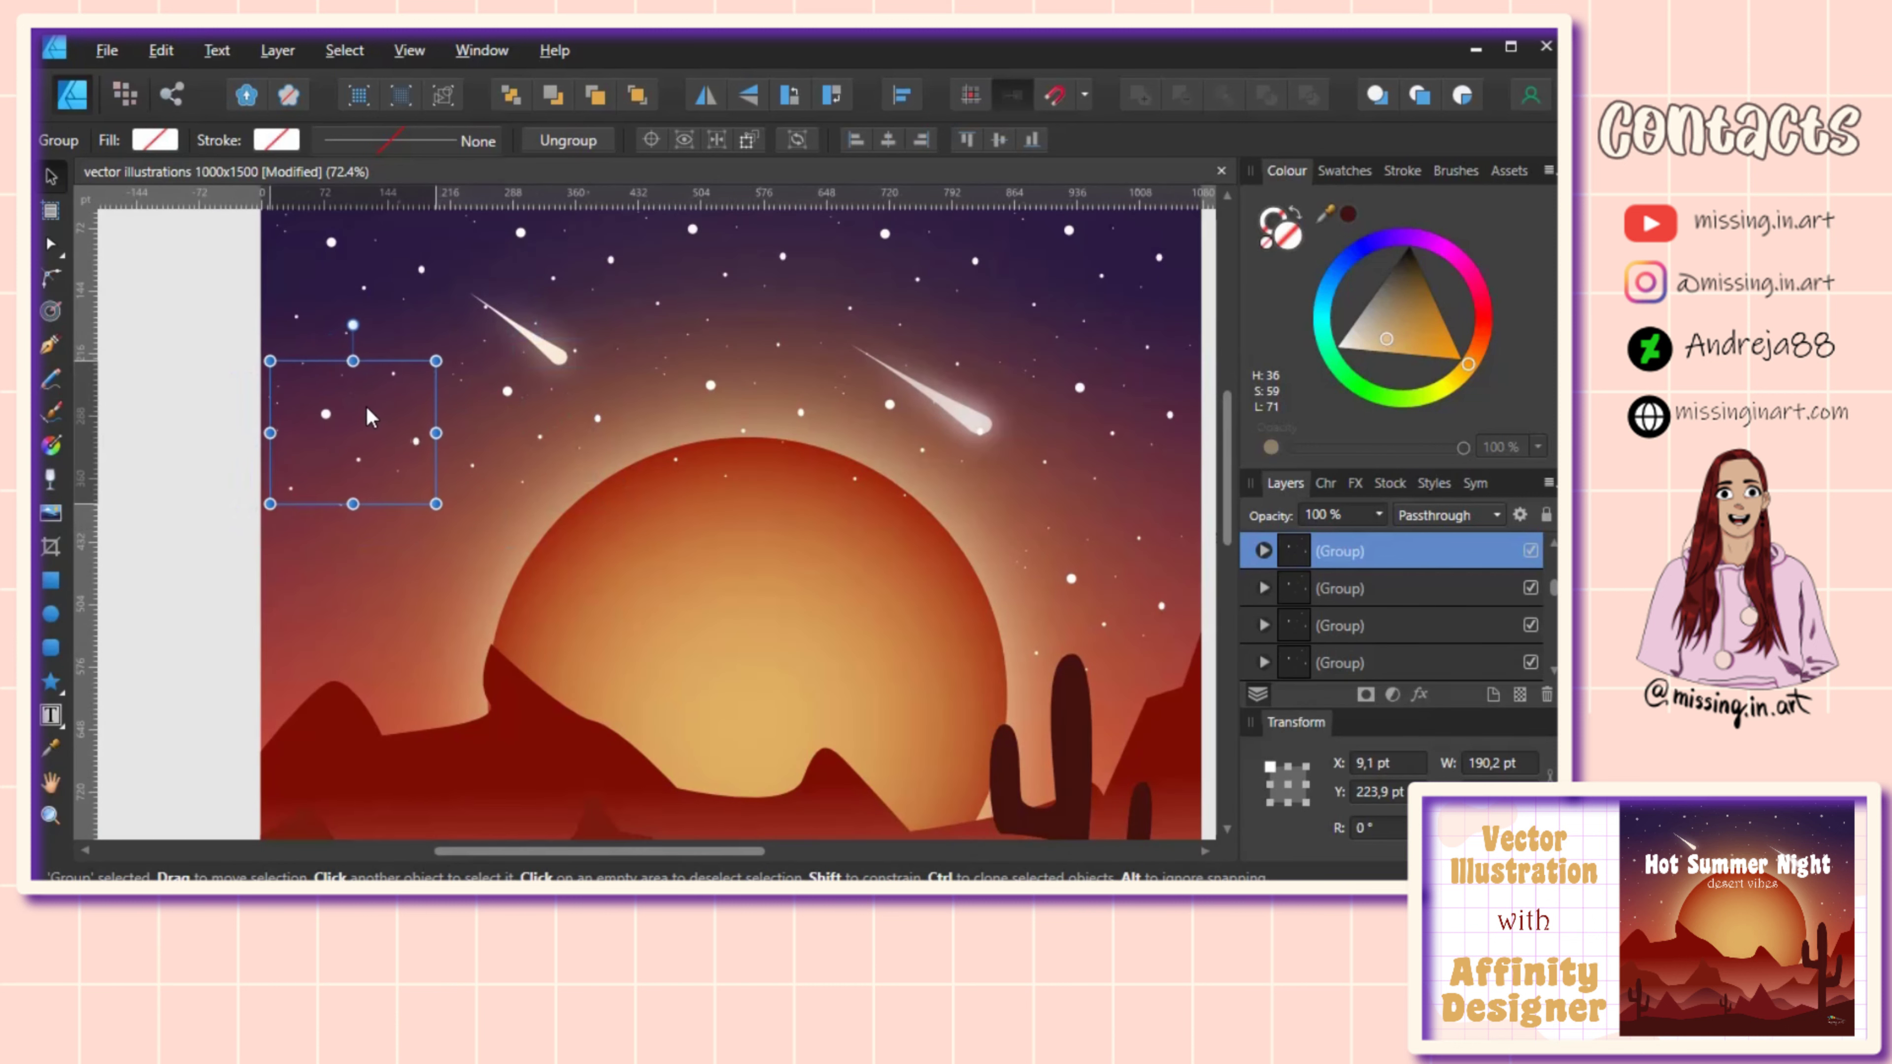
{"action": "mouse_move", "coordinate": [362, 415]}
{"action": "left_mouse_down"}
{"action": "mouse_move", "coordinate": [403, 679]}
{"action": "mouse_move", "coordinate": [459, 585]}
{"action": "left_mouse_up"}
{"action": "scroll", "coordinate": [520, 475], "scroll_direction": "down", "scroll_amount": 2}
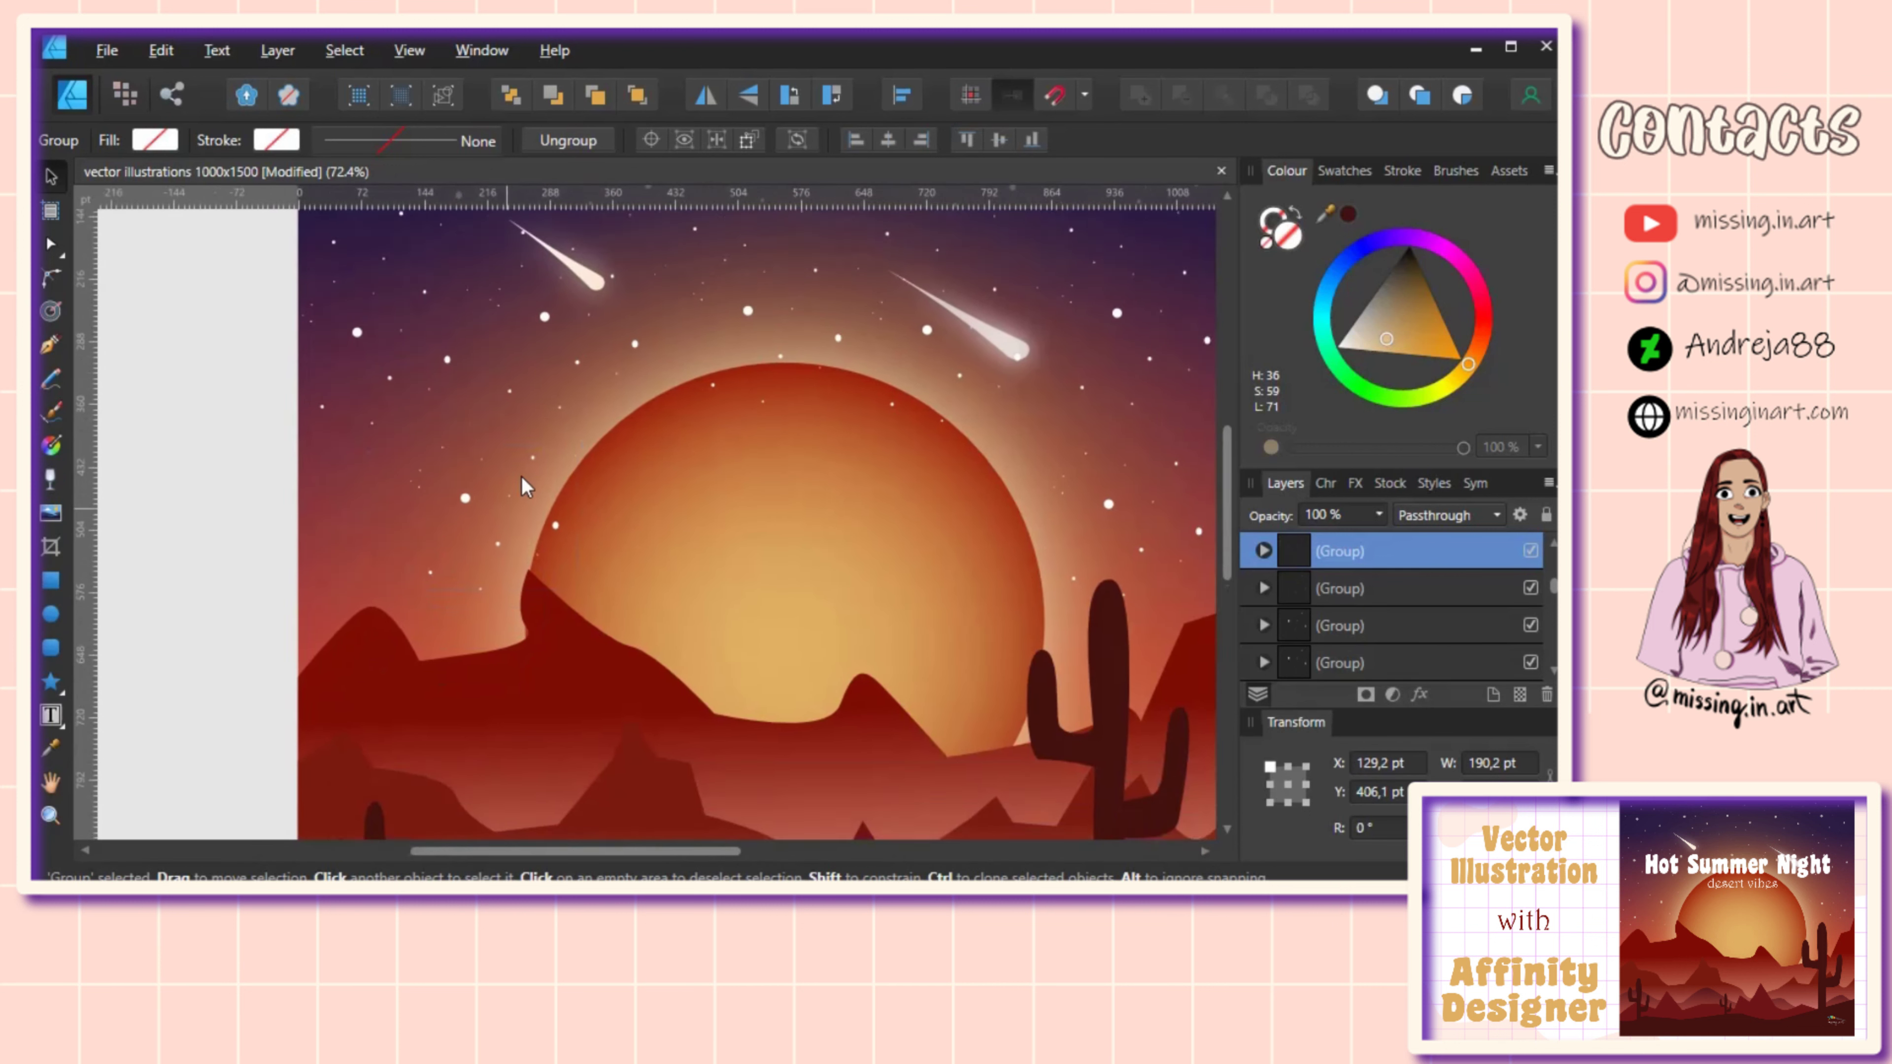
{"action": "scroll", "coordinate": [519, 475], "scroll_direction": "left", "scroll_amount": 1}
{"action": "mouse_move", "coordinate": [538, 467]}
{"action": "left_mouse_down"}
{"action": "mouse_move", "coordinate": [313, 512]}
{"action": "mouse_move", "coordinate": [342, 501]}
{"action": "left_mouse_up"}
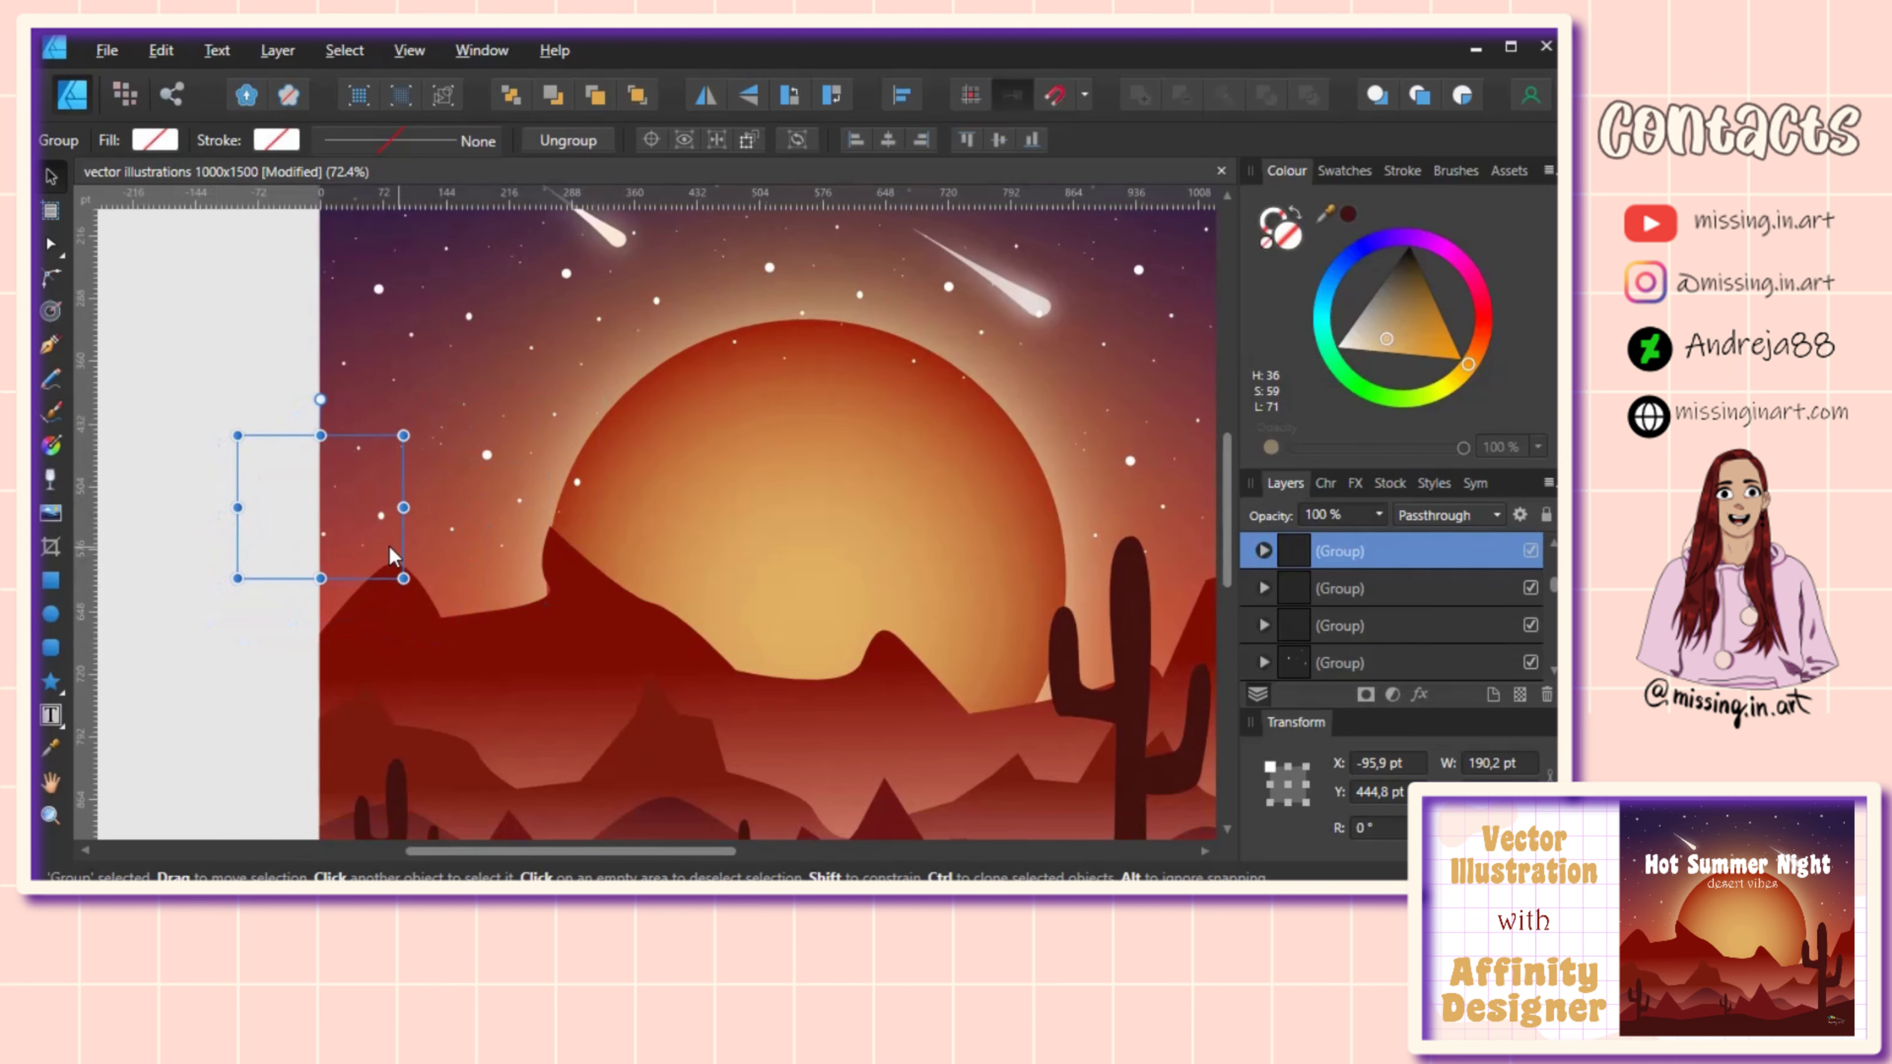
{"action": "scroll", "coordinate": [410, 516], "scroll_direction": "up", "scroll_amount": 2}
{"action": "scroll", "coordinate": [409, 516], "scroll_direction": "right", "scroll_amount": 1}
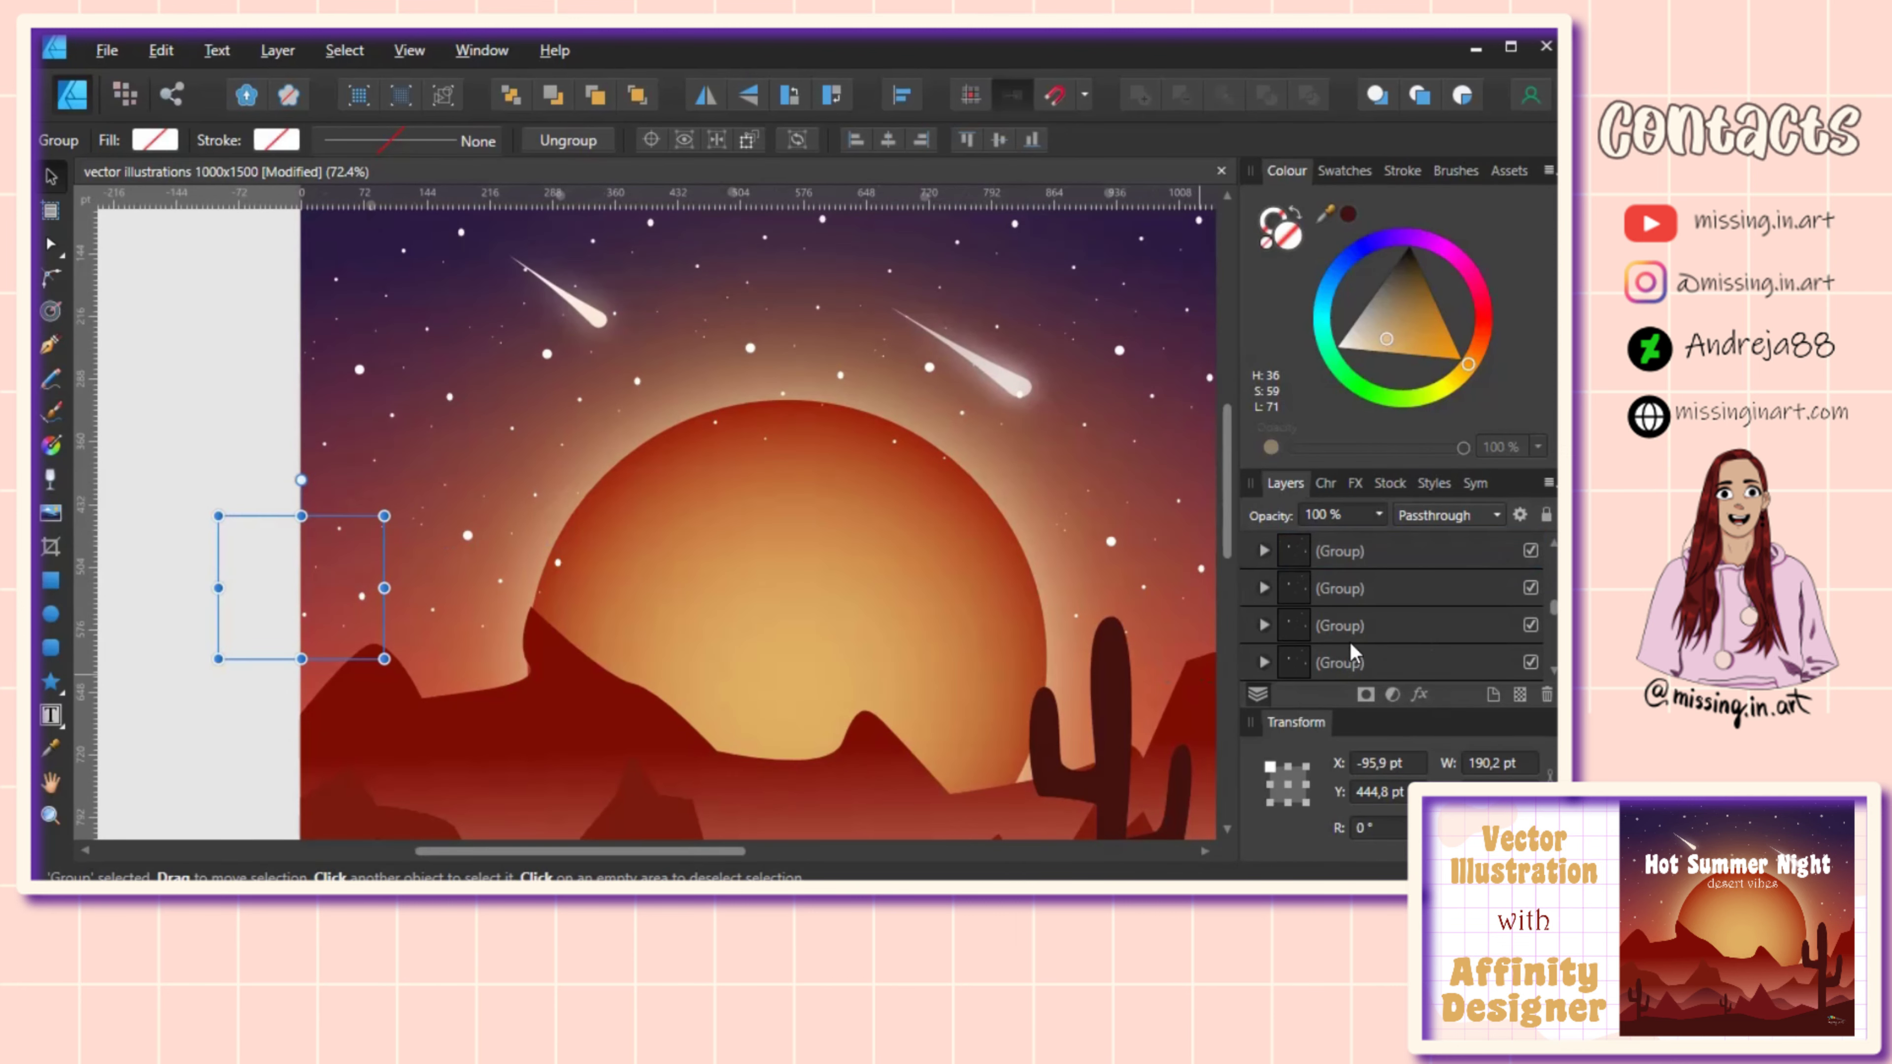
{"action": "scroll", "coordinate": [1350, 640], "scroll_direction": "down", "scroll_amount": 3}
{"action": "scroll", "coordinate": [1348, 641], "scroll_direction": "up", "scroll_amount": 2}
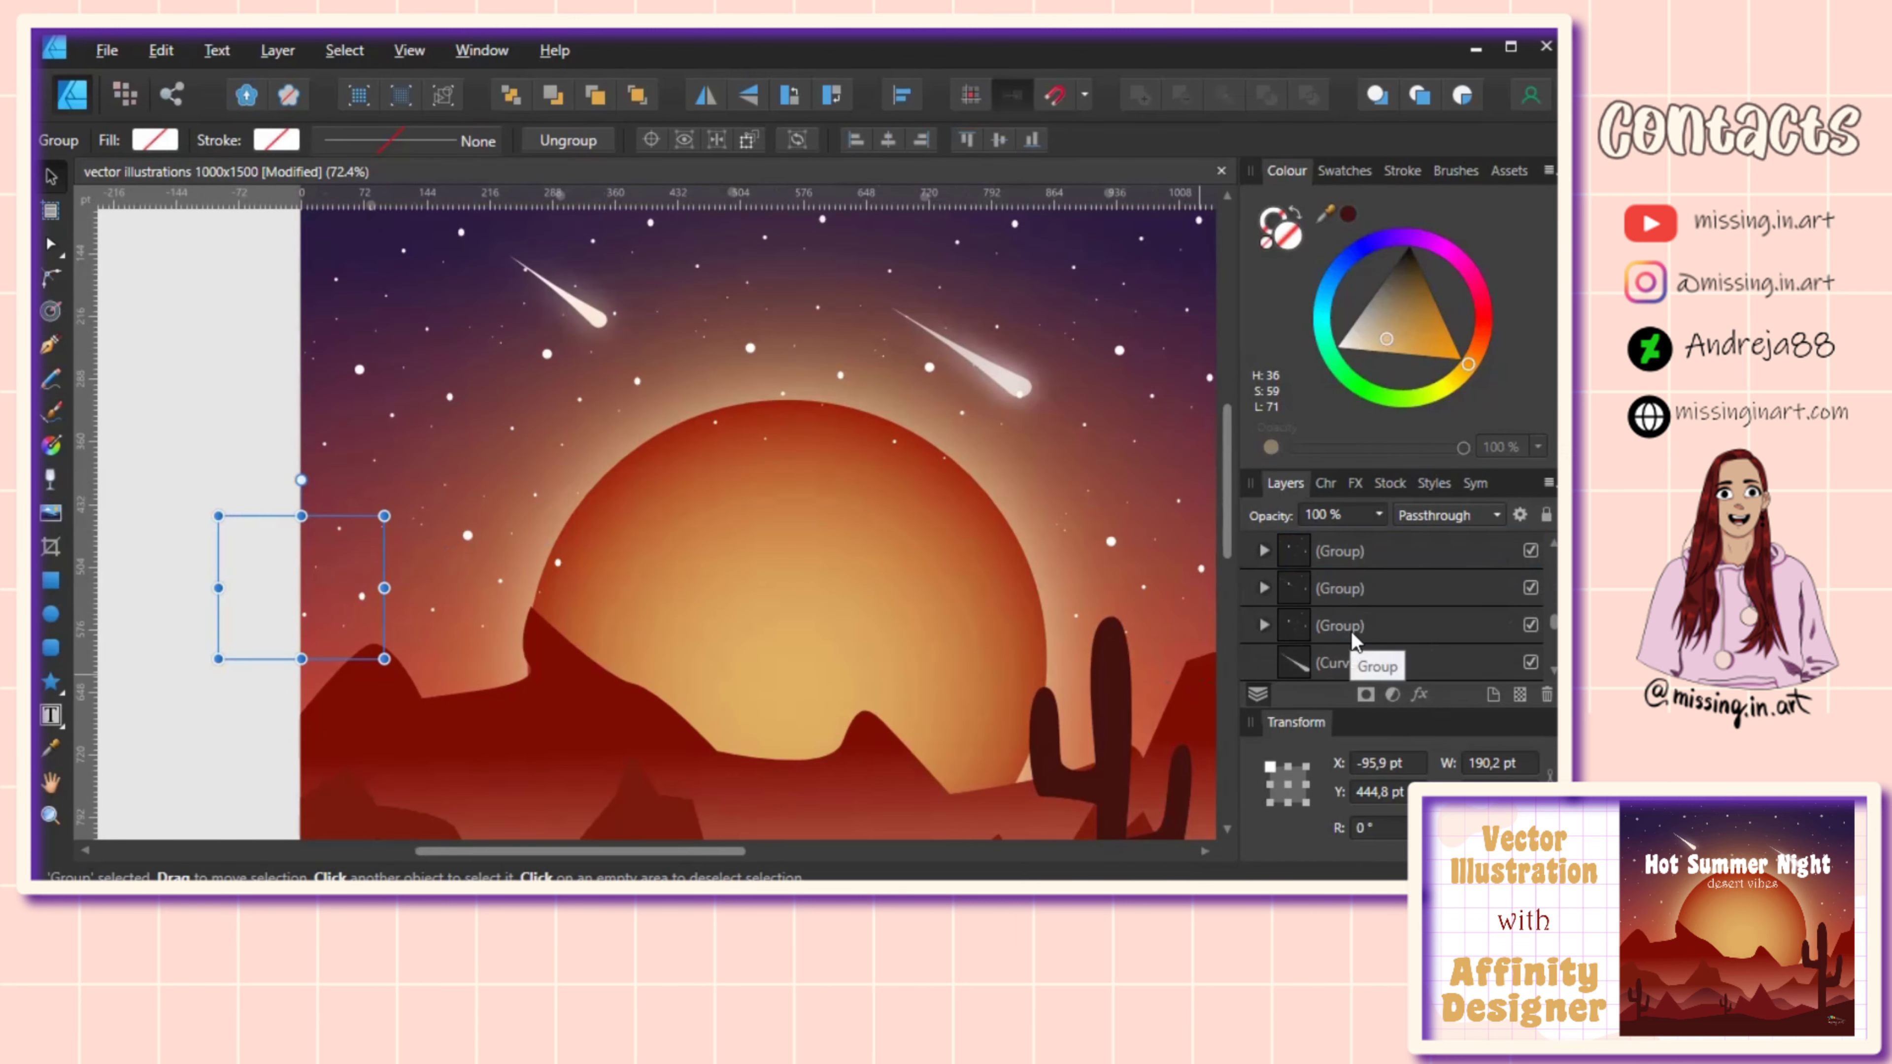
Step: Move the star cluster groups lower in the layer stack, beneath the meteors
{"action": "left_click", "coordinate": [1354, 627], "text": "shift"}
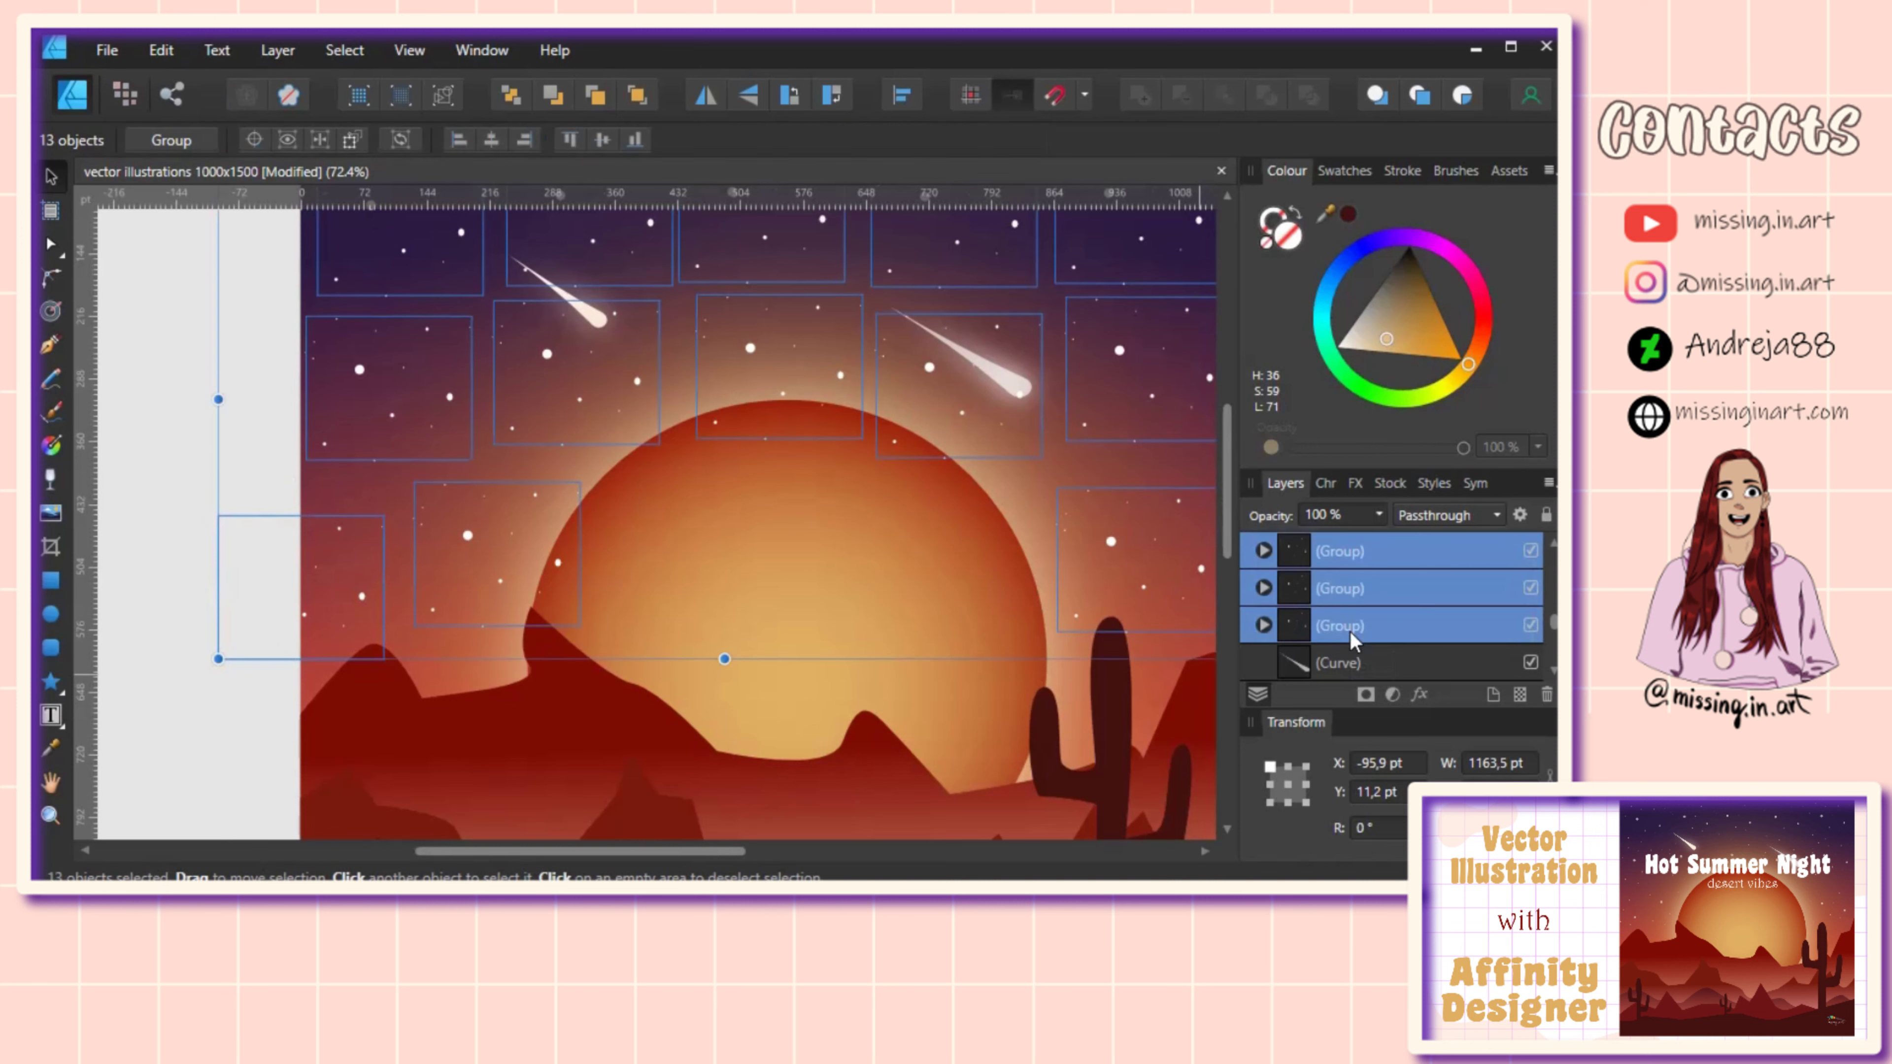
{"action": "scroll", "coordinate": [965, 460], "scroll_direction": "down", "scroll_amount": 5}
{"action": "scroll", "coordinate": [1028, 514], "scroll_direction": "up", "scroll_amount": 1}
{"action": "scroll", "coordinate": [1145, 551], "scroll_direction": "right", "scroll_amount": 1}
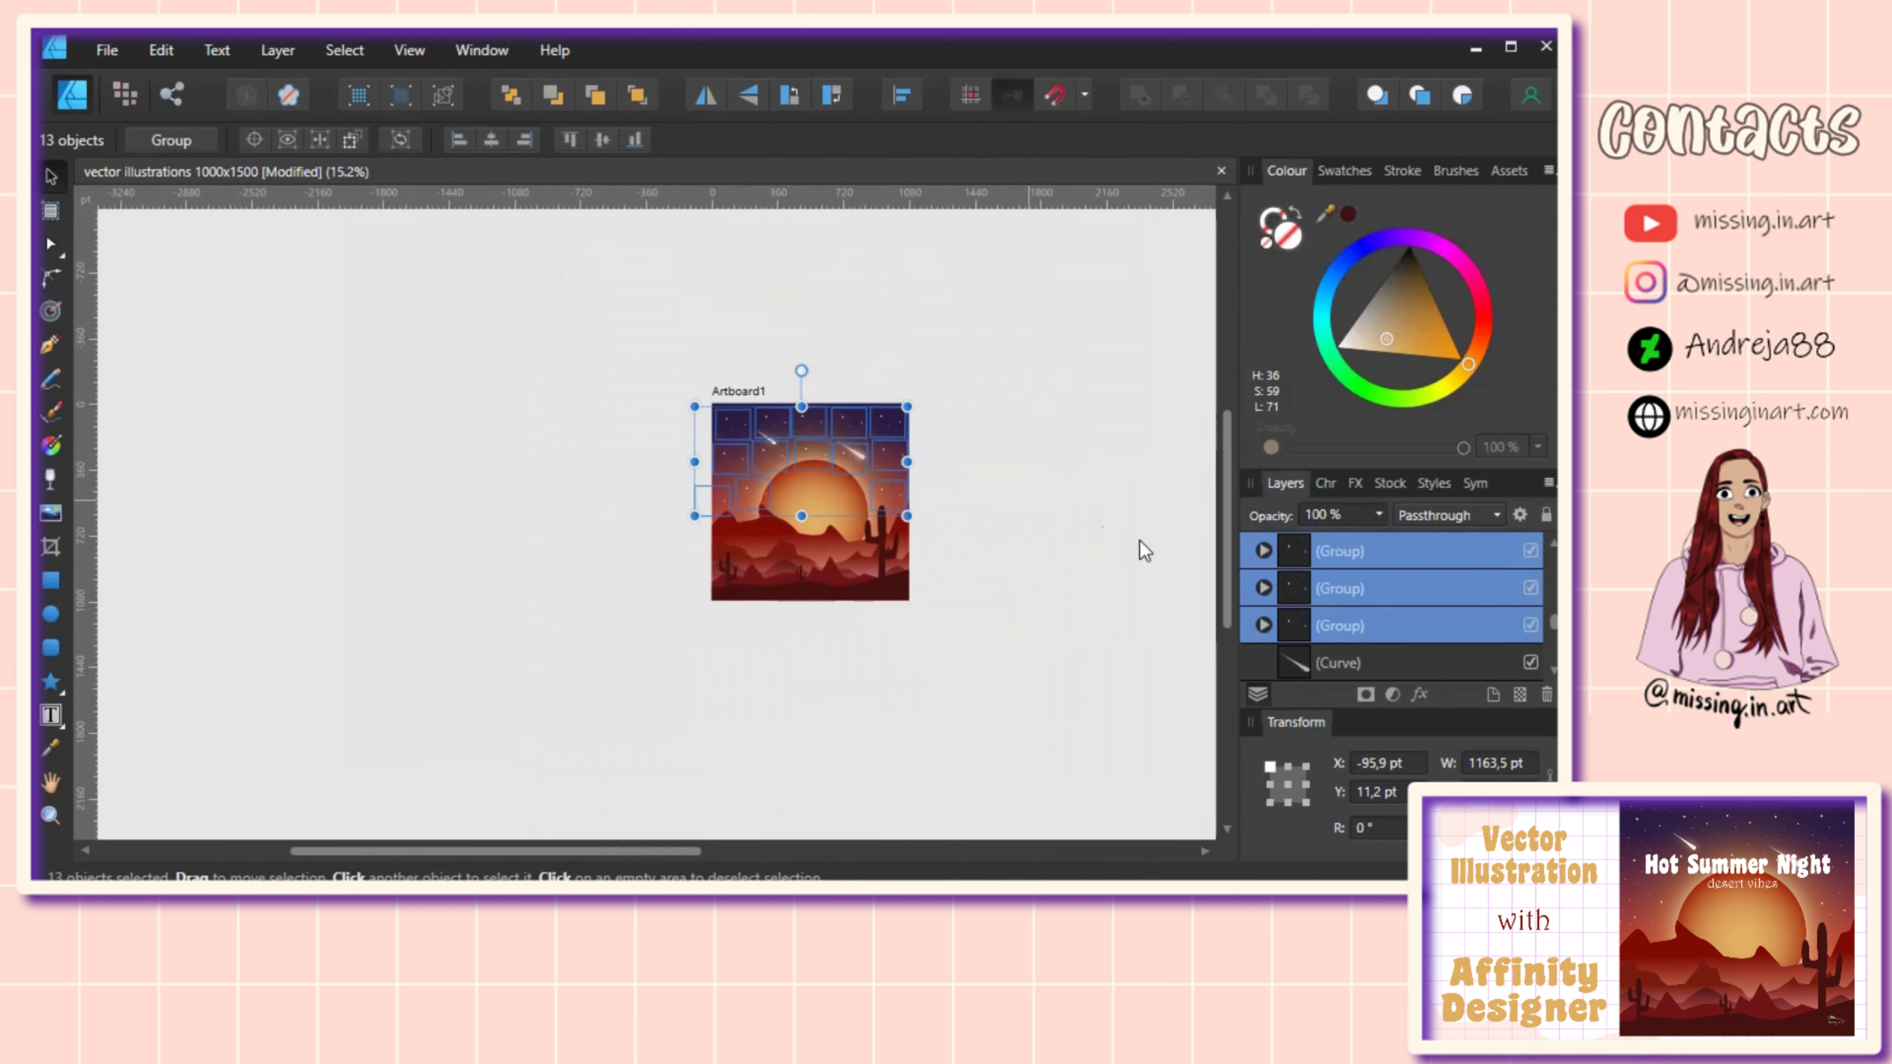
{"action": "scroll", "coordinate": [1385, 629], "scroll_direction": "down", "scroll_amount": 3}
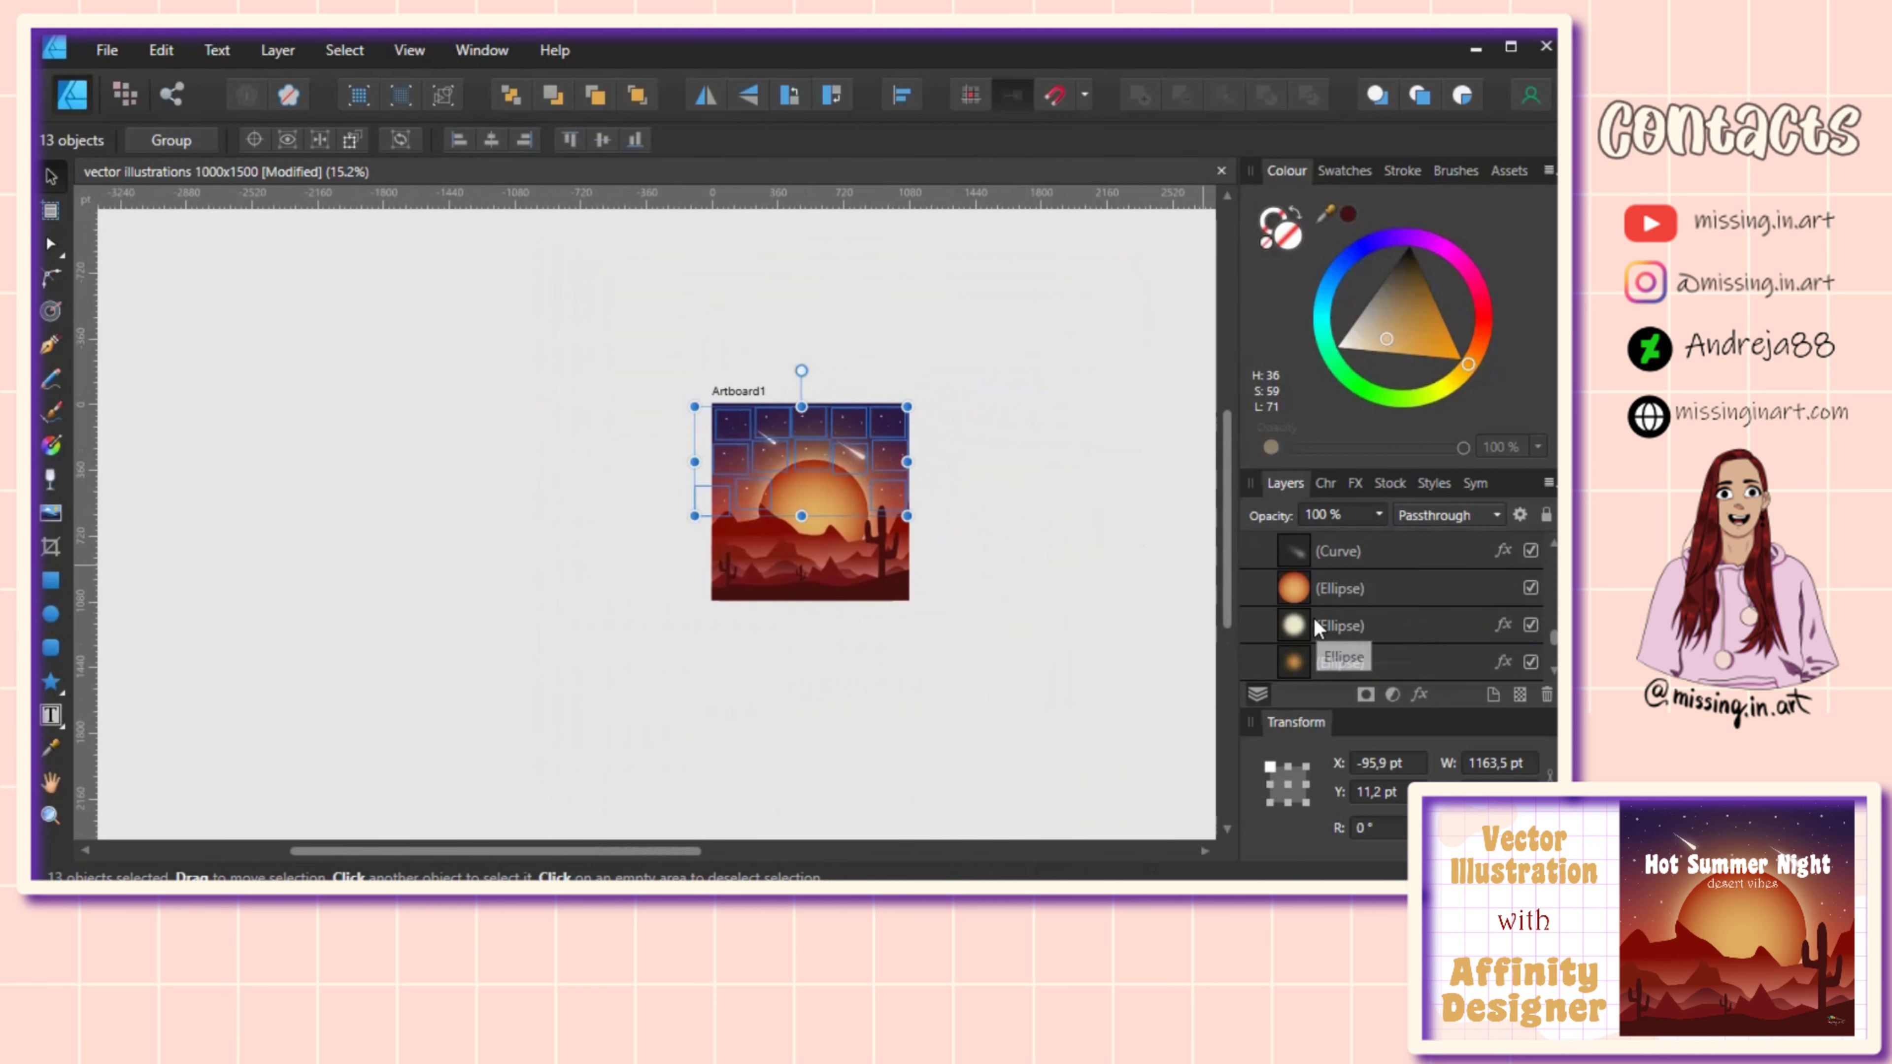
{"action": "scroll", "coordinate": [1334, 626], "scroll_direction": "up", "scroll_amount": 1}
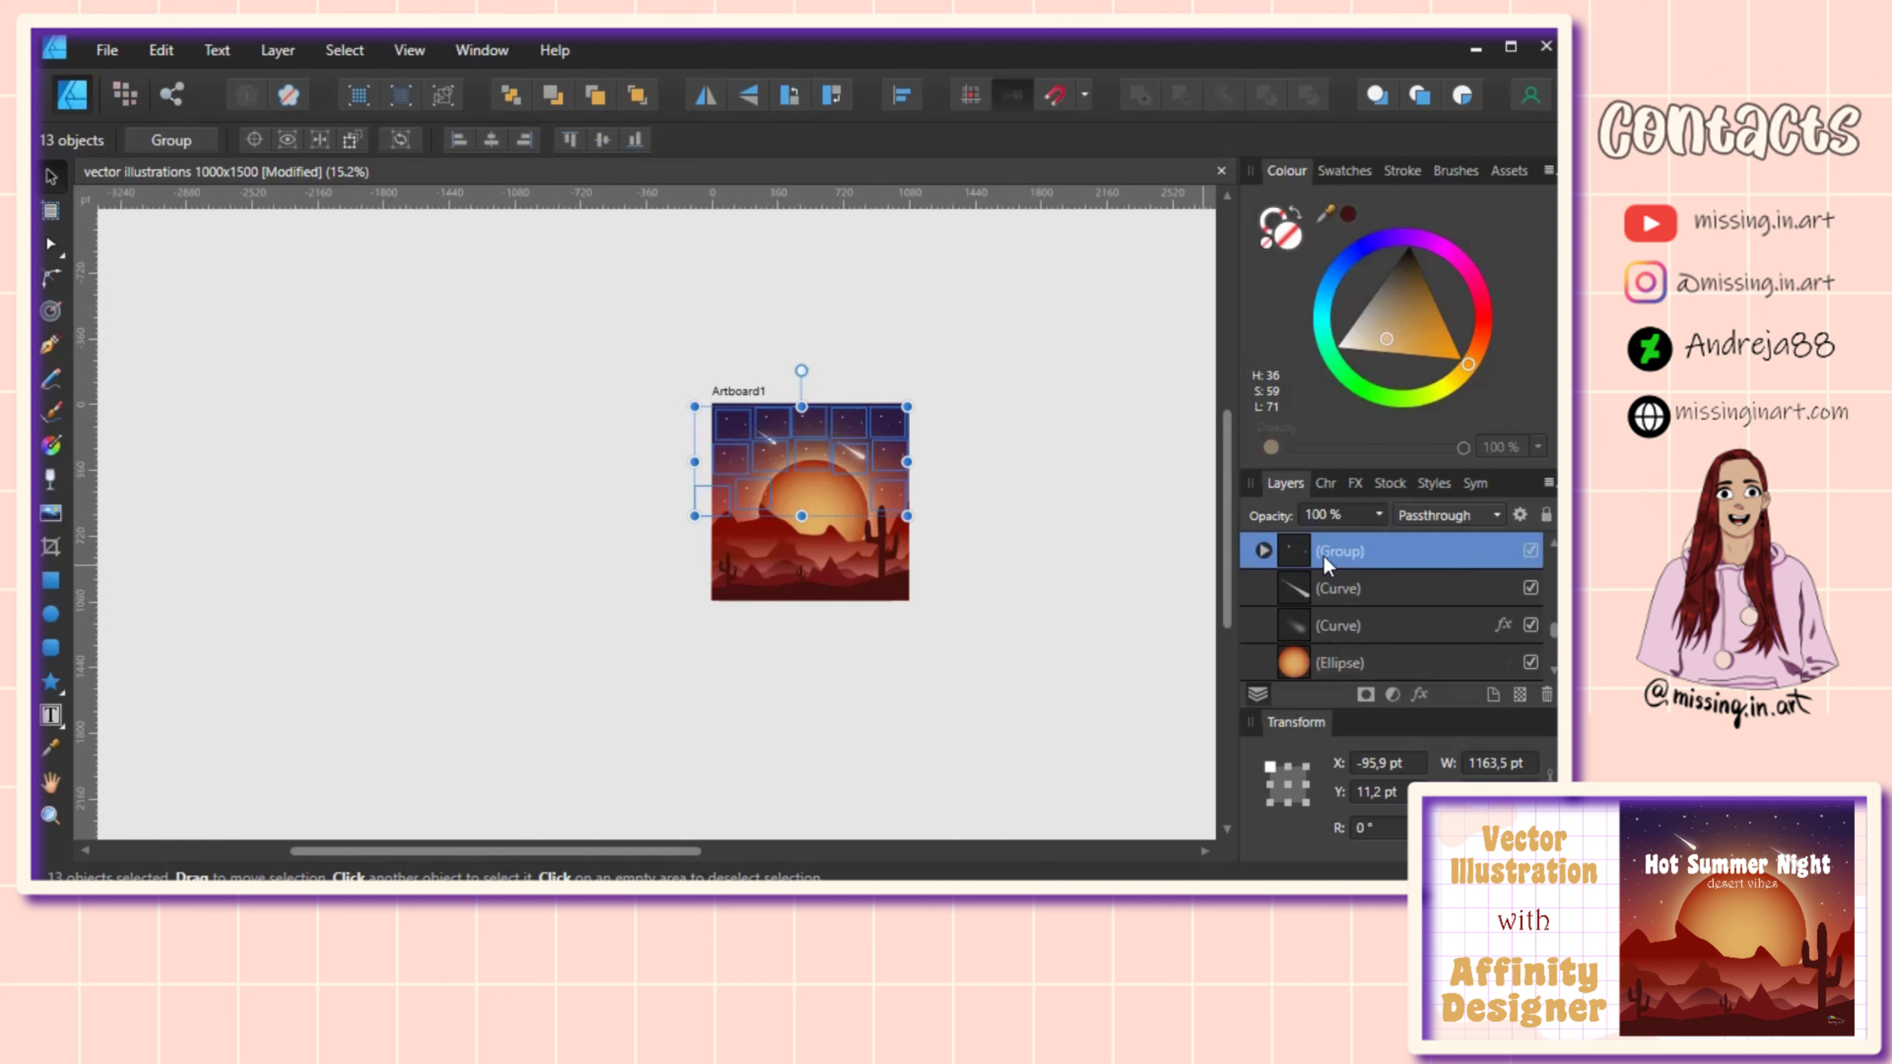
{"action": "left_click_drag", "start_coordinate": [1322, 555], "coordinate": [1286, 605]}
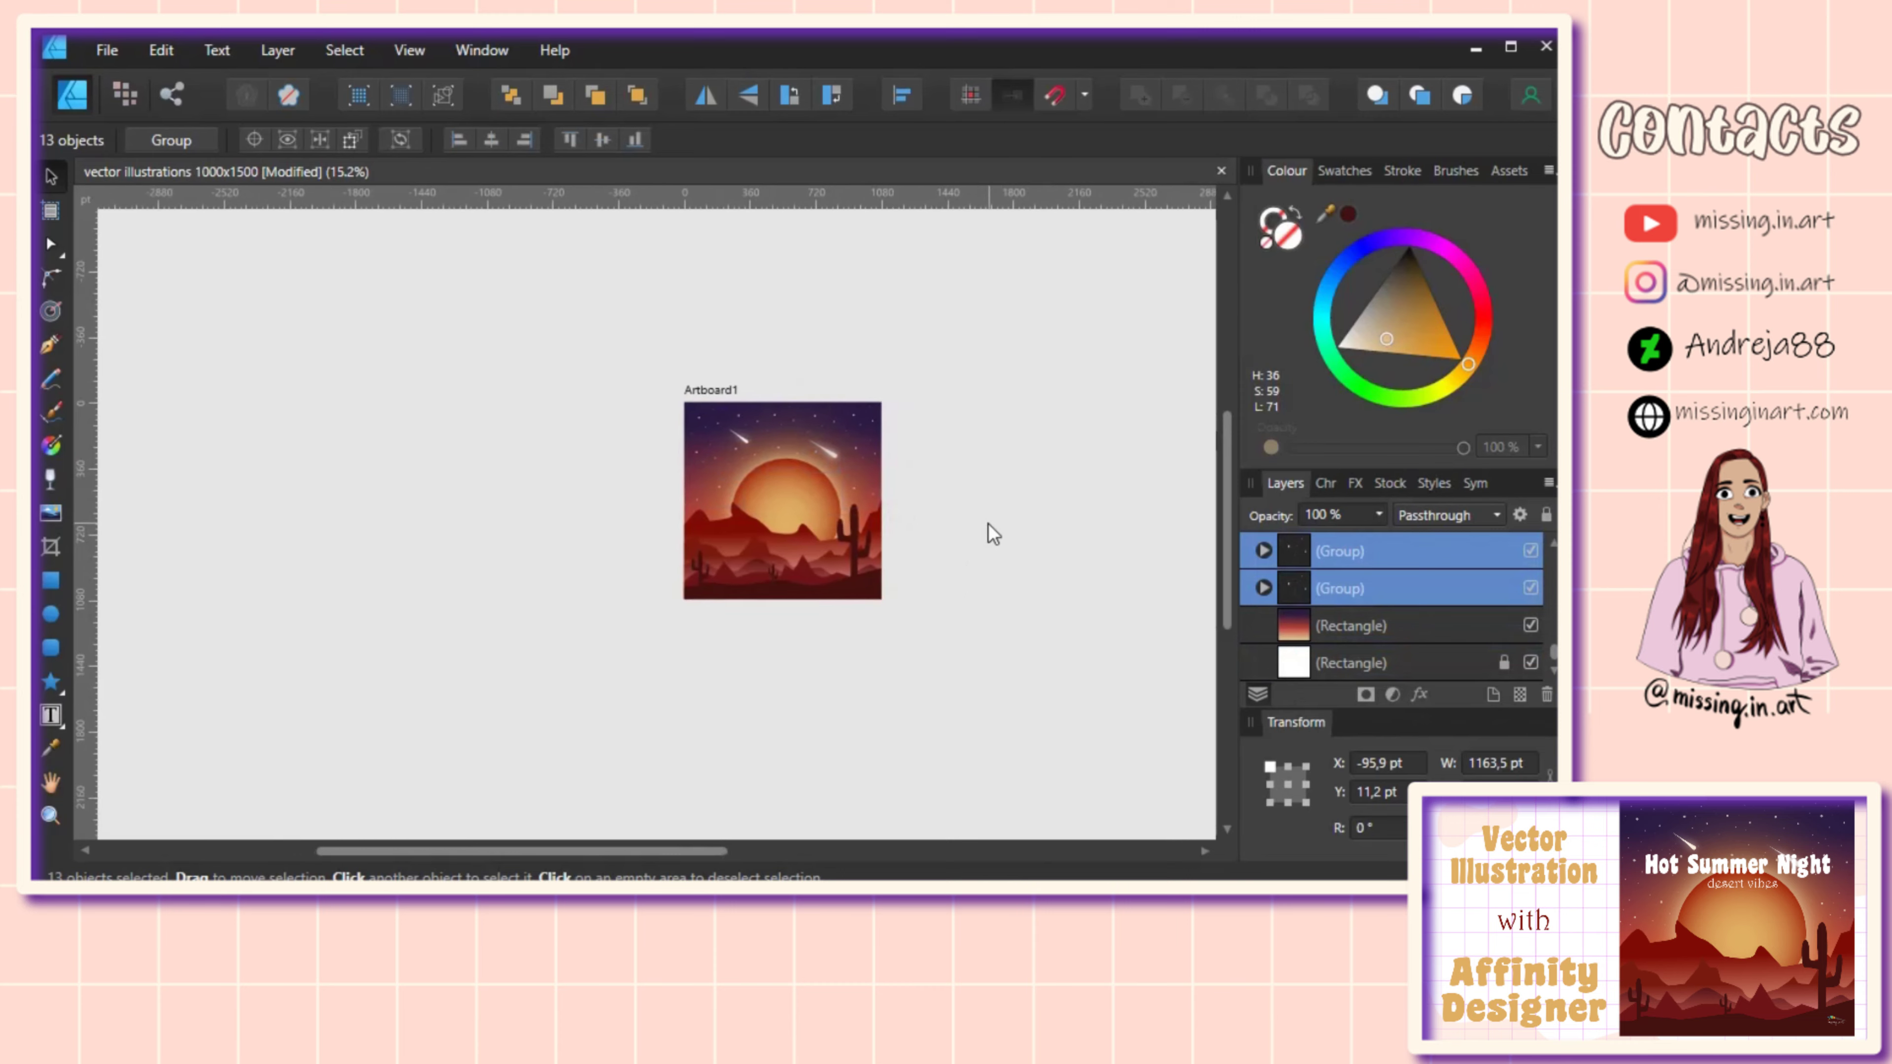
{"action": "scroll", "coordinate": [988, 523], "scroll_direction": "up", "scroll_amount": 5}
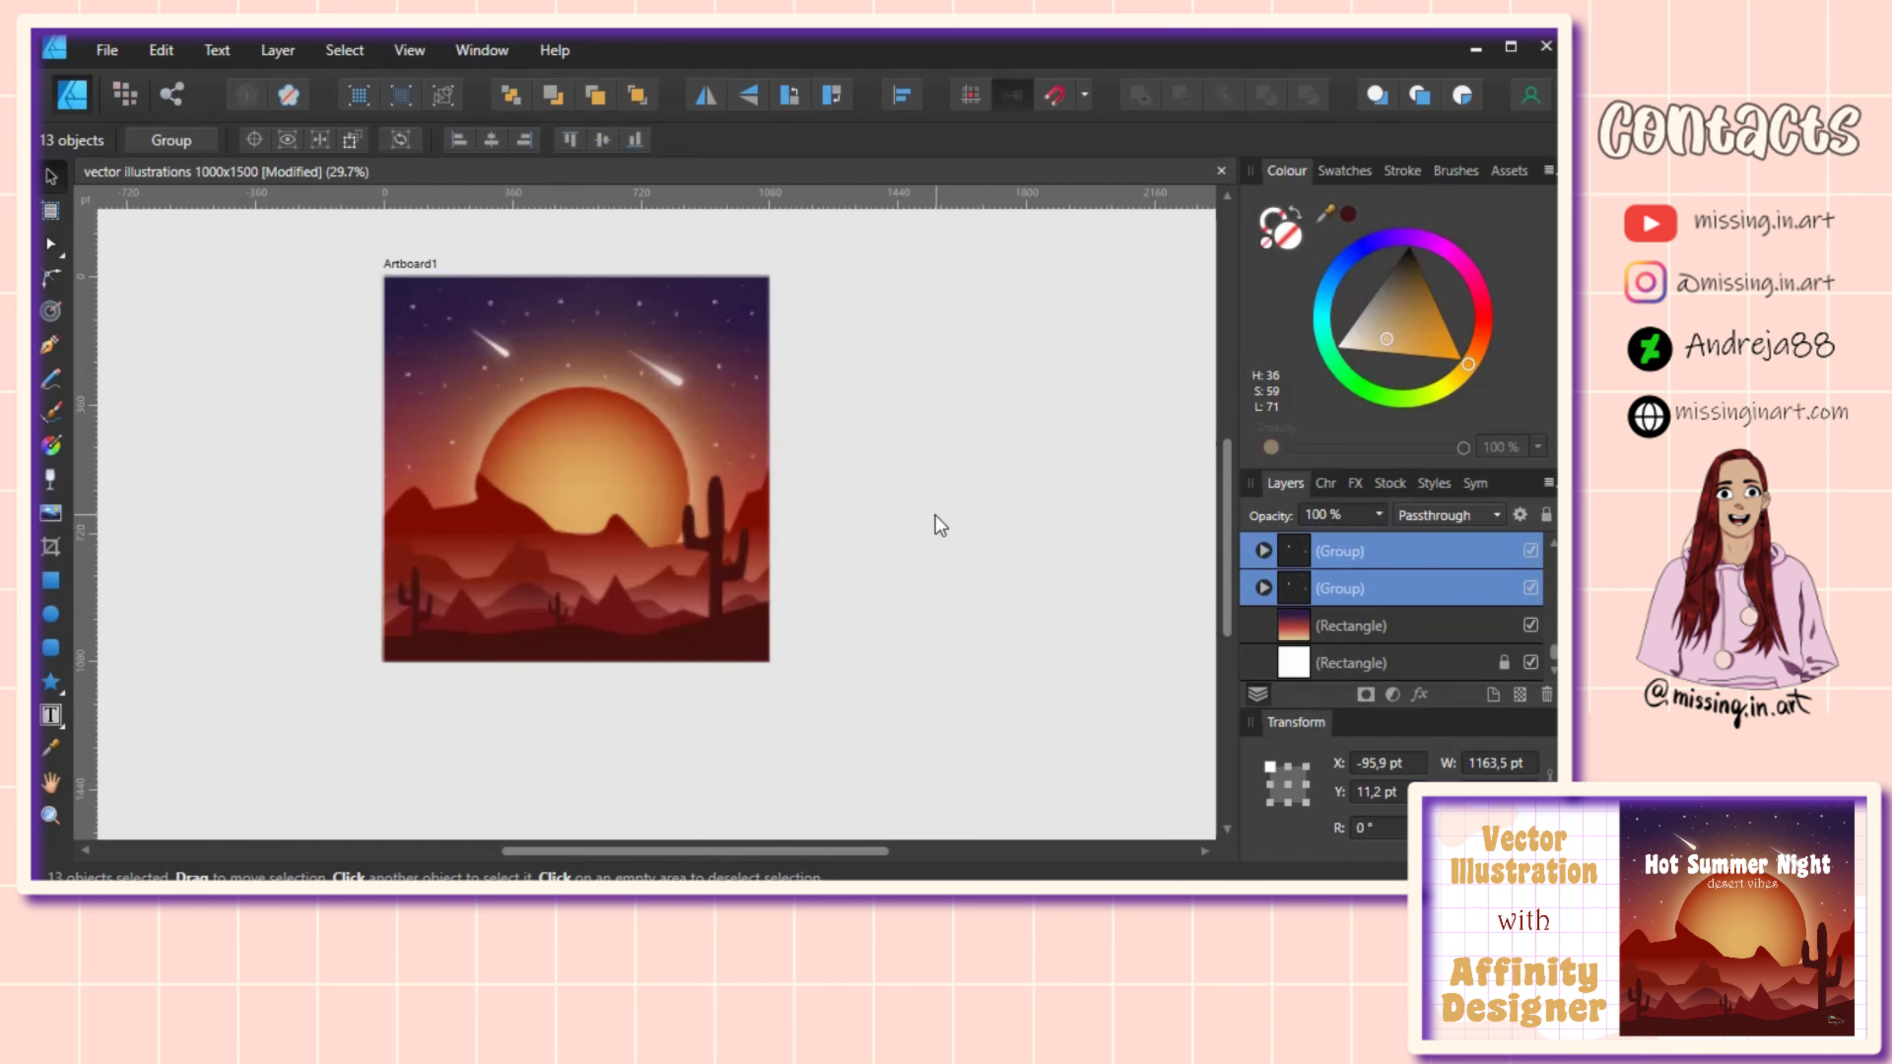
{"action": "left_click", "coordinate": [305, 489]}
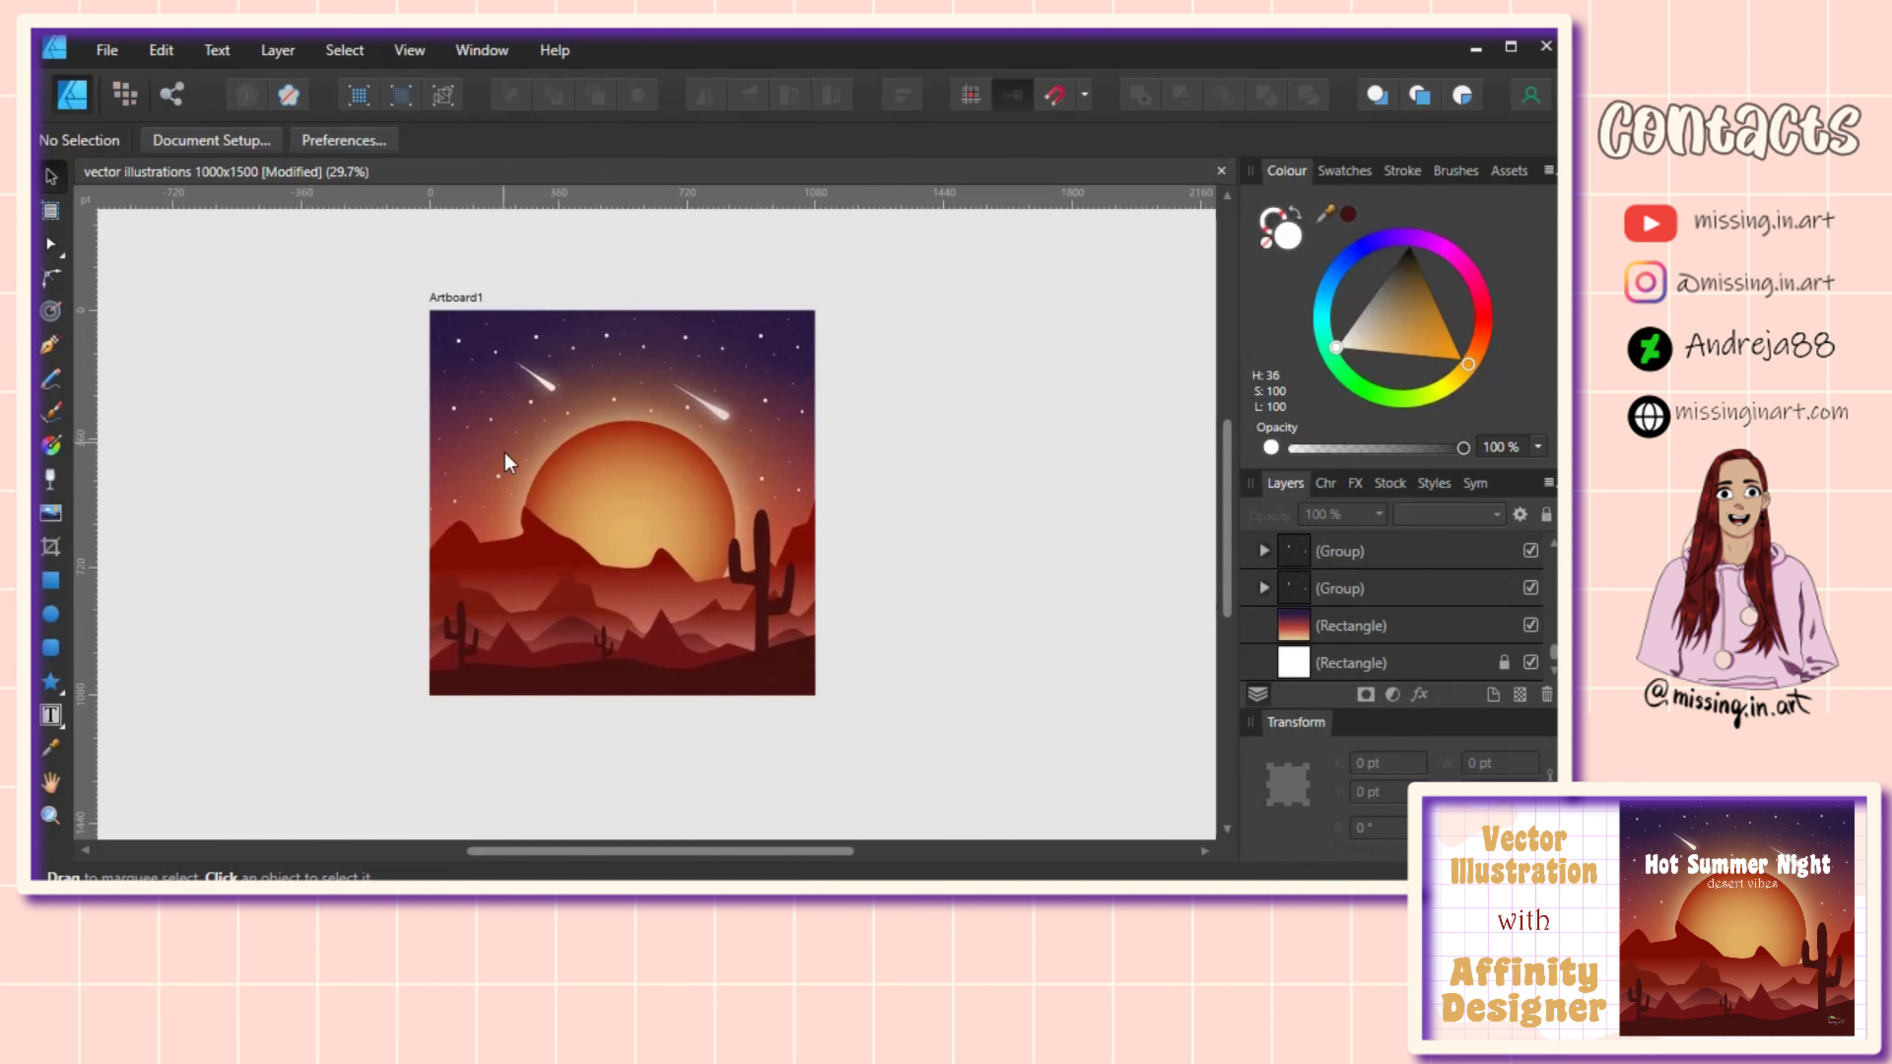
Step: Group all thirteen star clusters with Ctrl+G and set the group's opacity to 64%
{"action": "scroll", "coordinate": [533, 506], "scroll_direction": "up", "scroll_amount": 2}
{"action": "scroll", "coordinate": [537, 509], "scroll_direction": "left", "scroll_amount": 1}
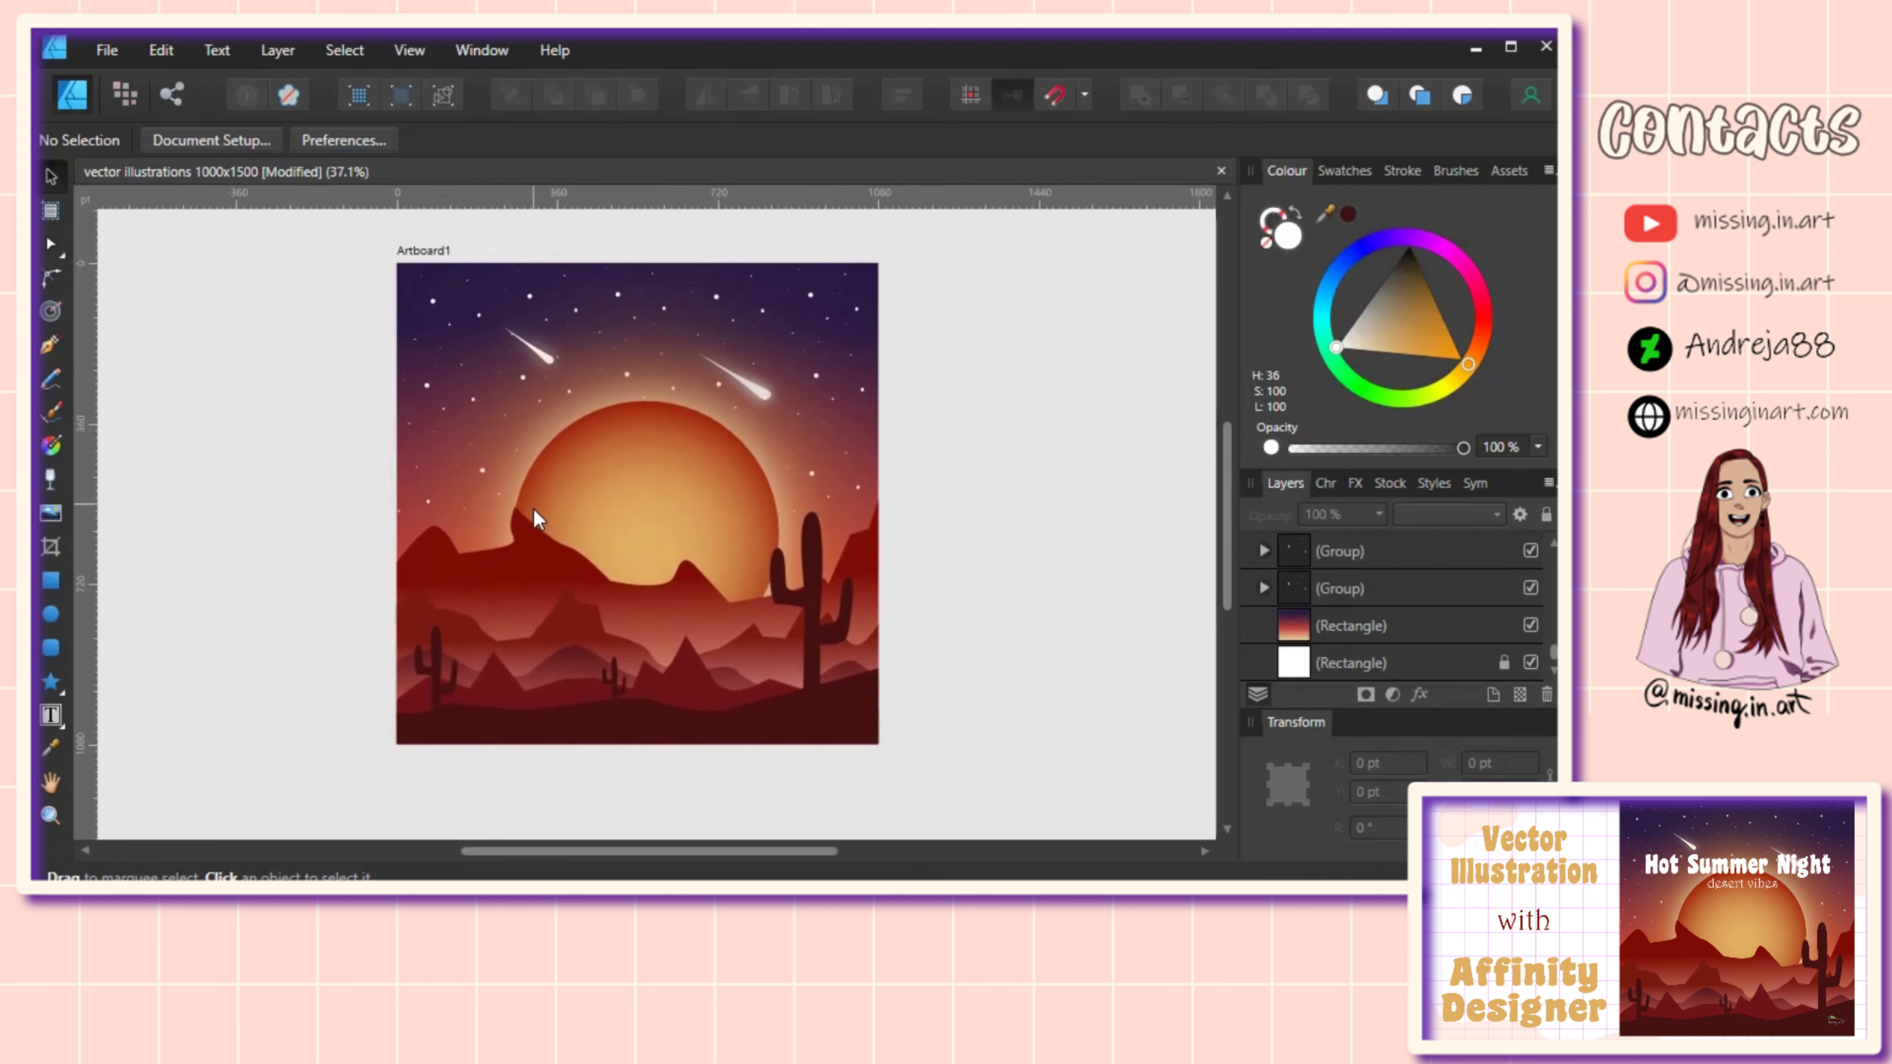
{"action": "scroll", "coordinate": [323, 456], "scroll_direction": "left", "scroll_amount": 1}
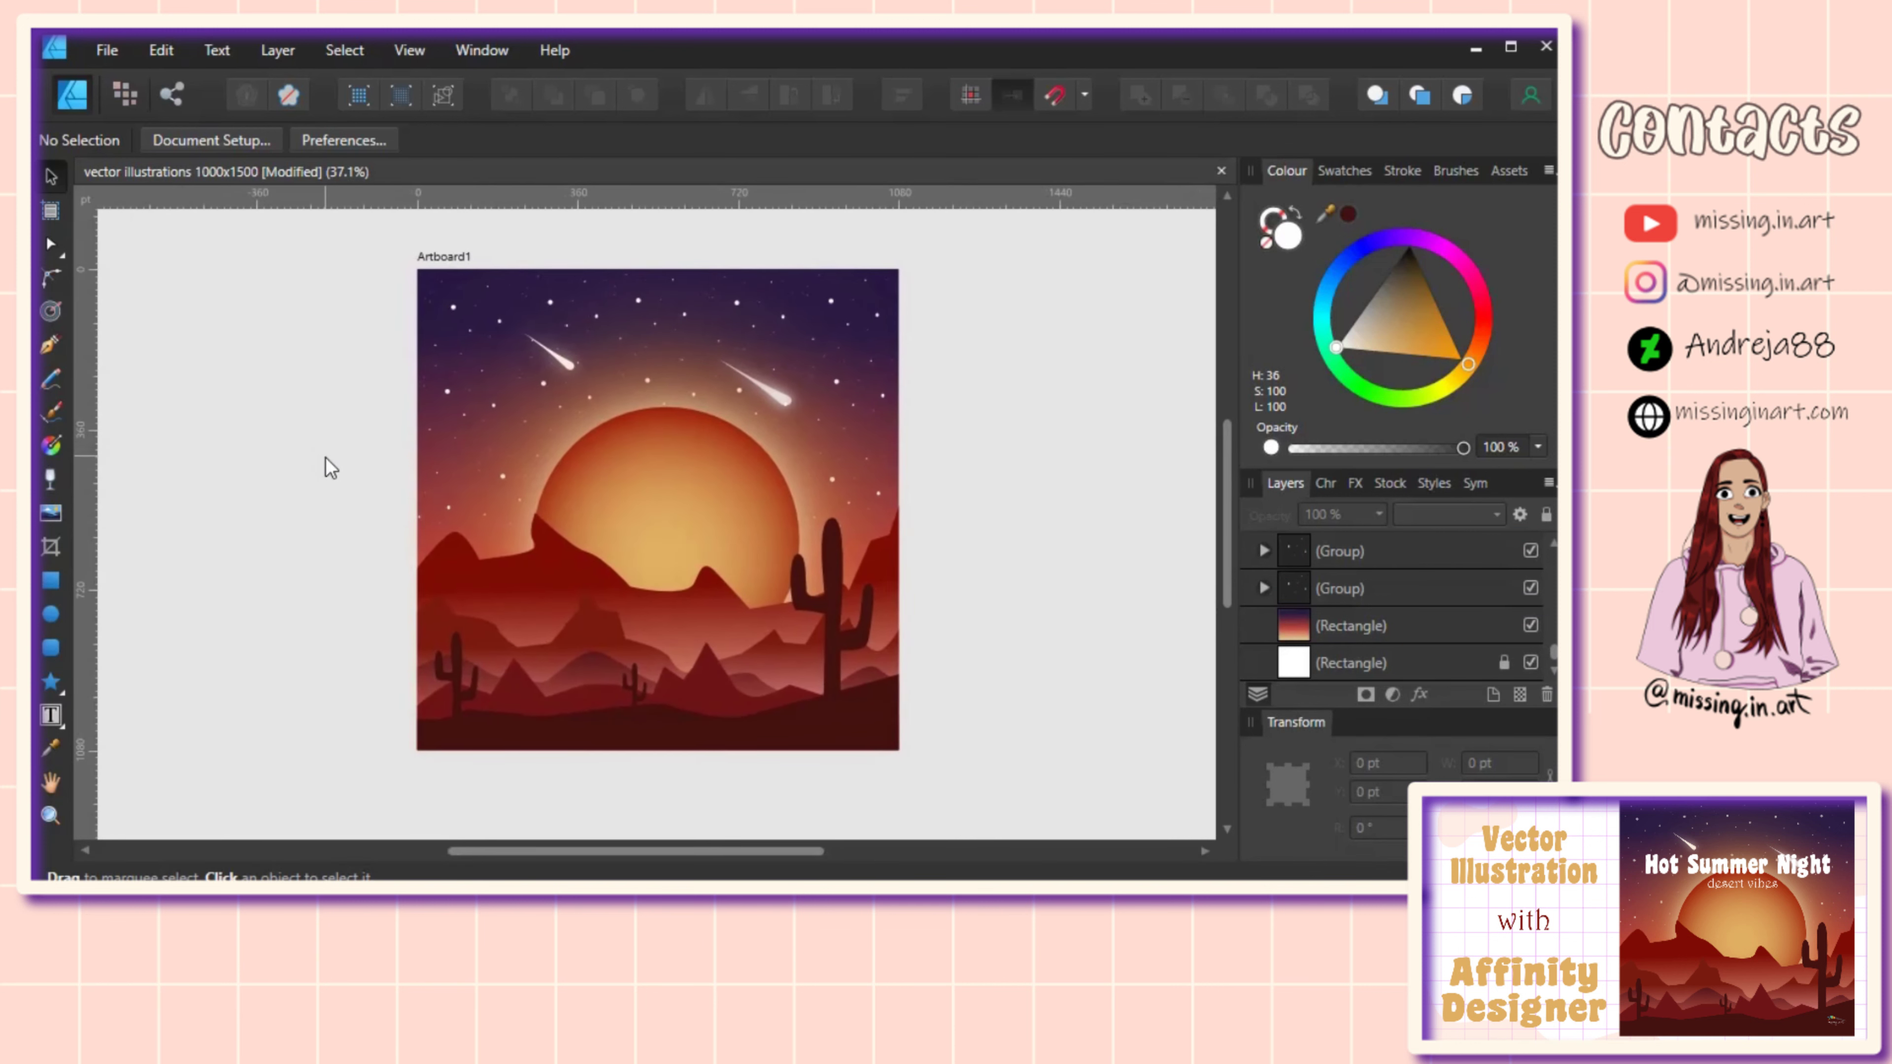
{"action": "left_click", "coordinate": [1344, 587]}
{"action": "scroll", "coordinate": [1344, 596], "scroll_direction": "up", "scroll_amount": 2}
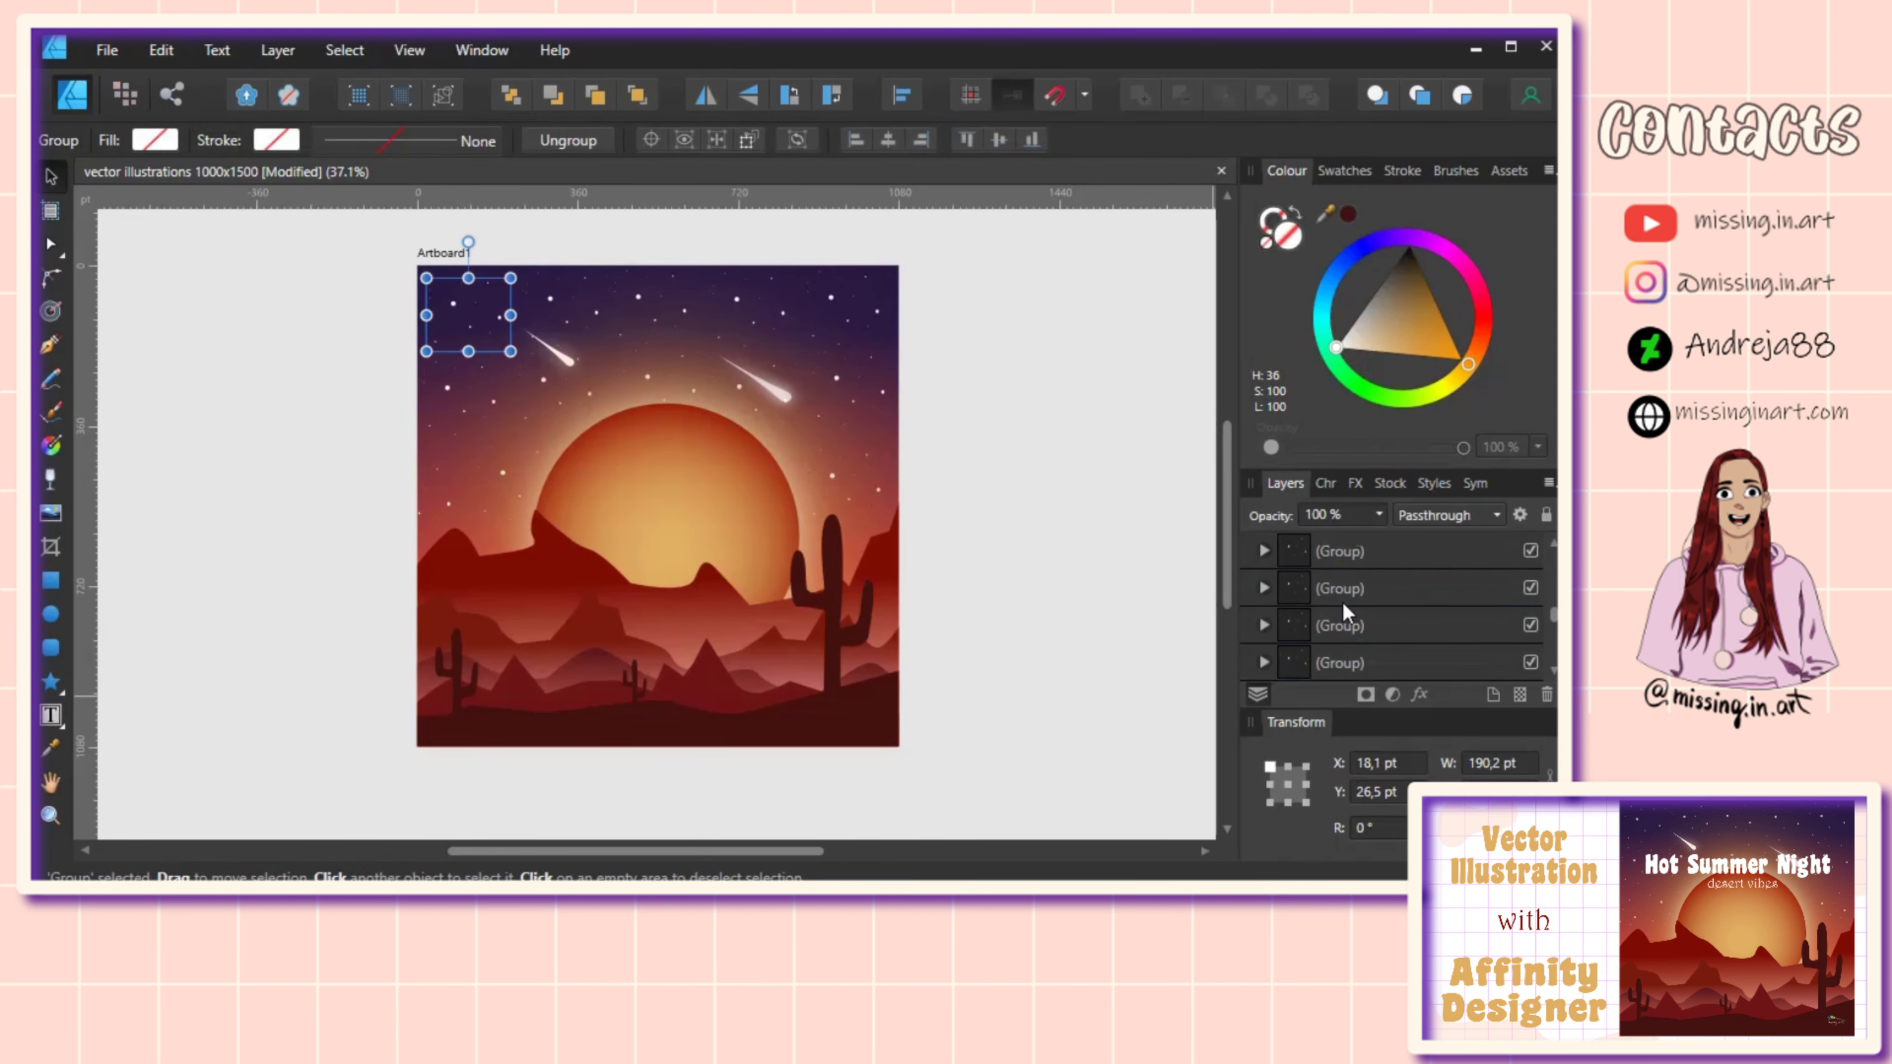
{"action": "scroll", "coordinate": [1343, 618], "scroll_direction": "up", "scroll_amount": 1}
{"action": "left_click", "coordinate": [1362, 592], "text": "shift"}
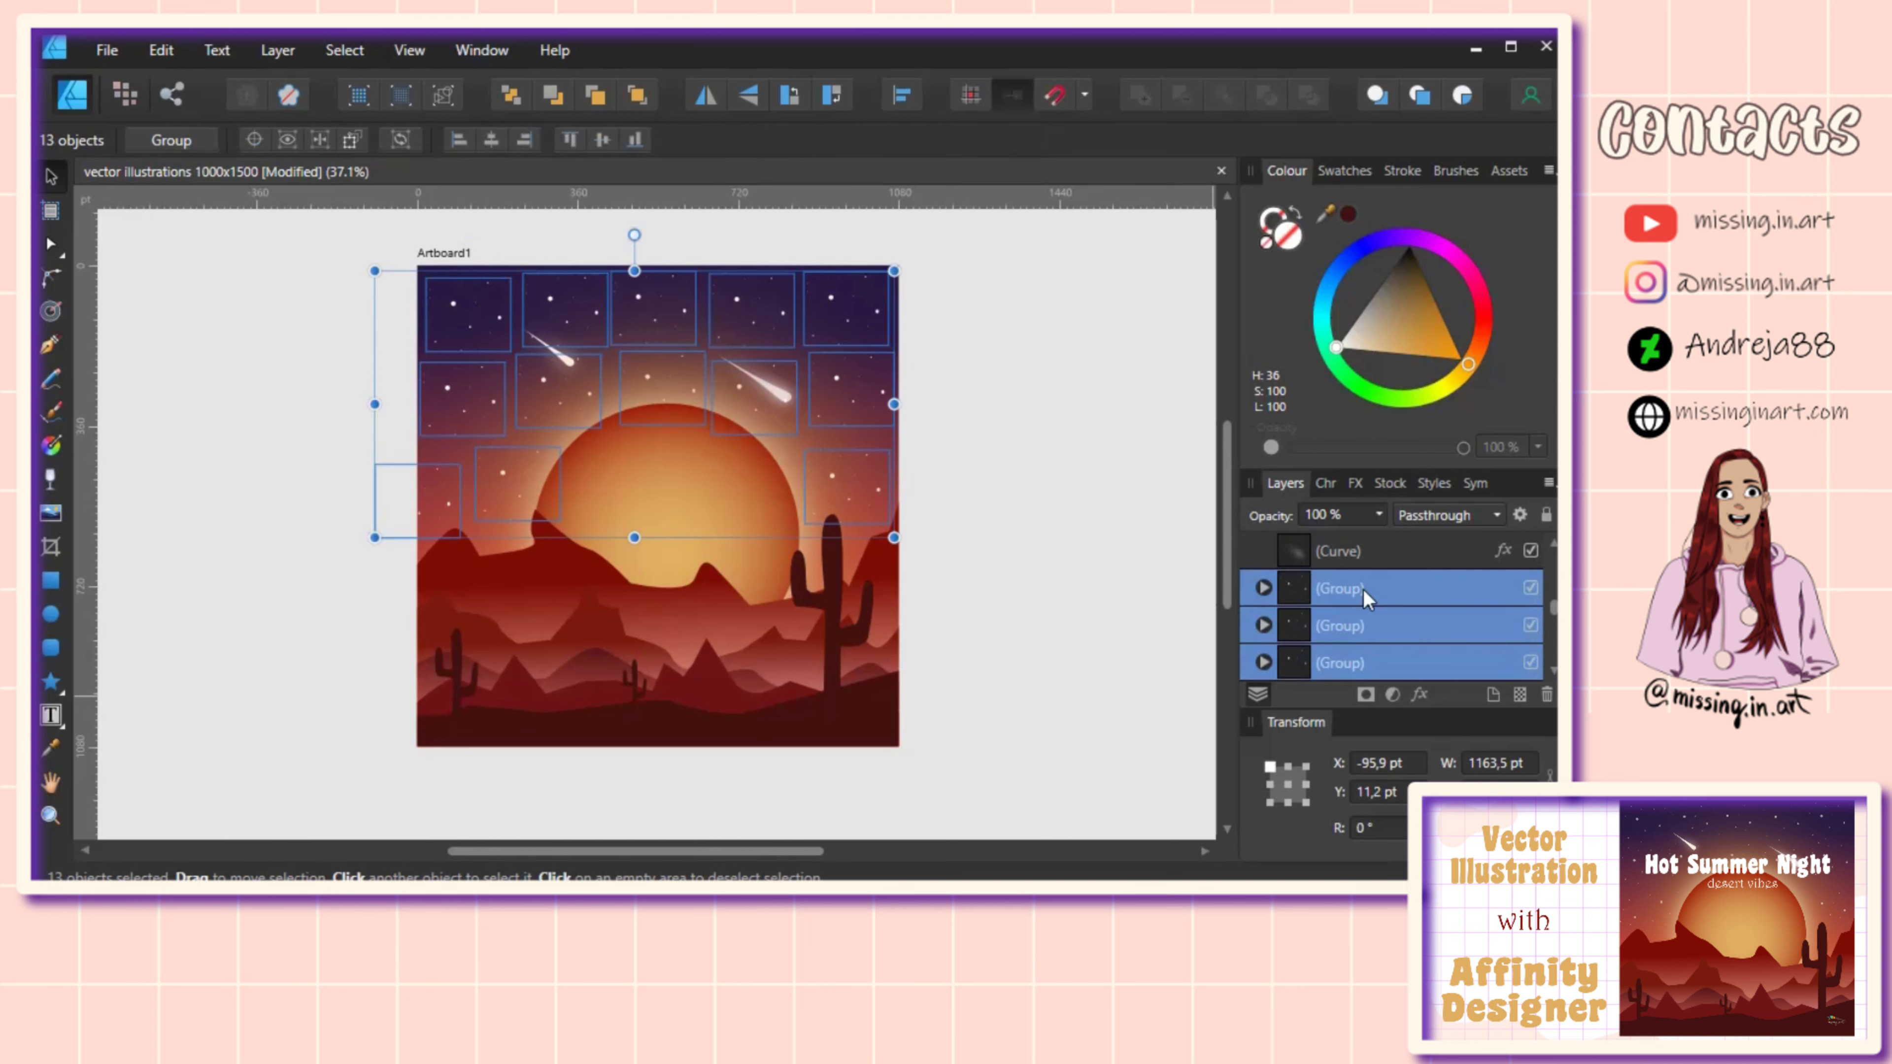
{"action": "key", "text": "ctrl+g"}
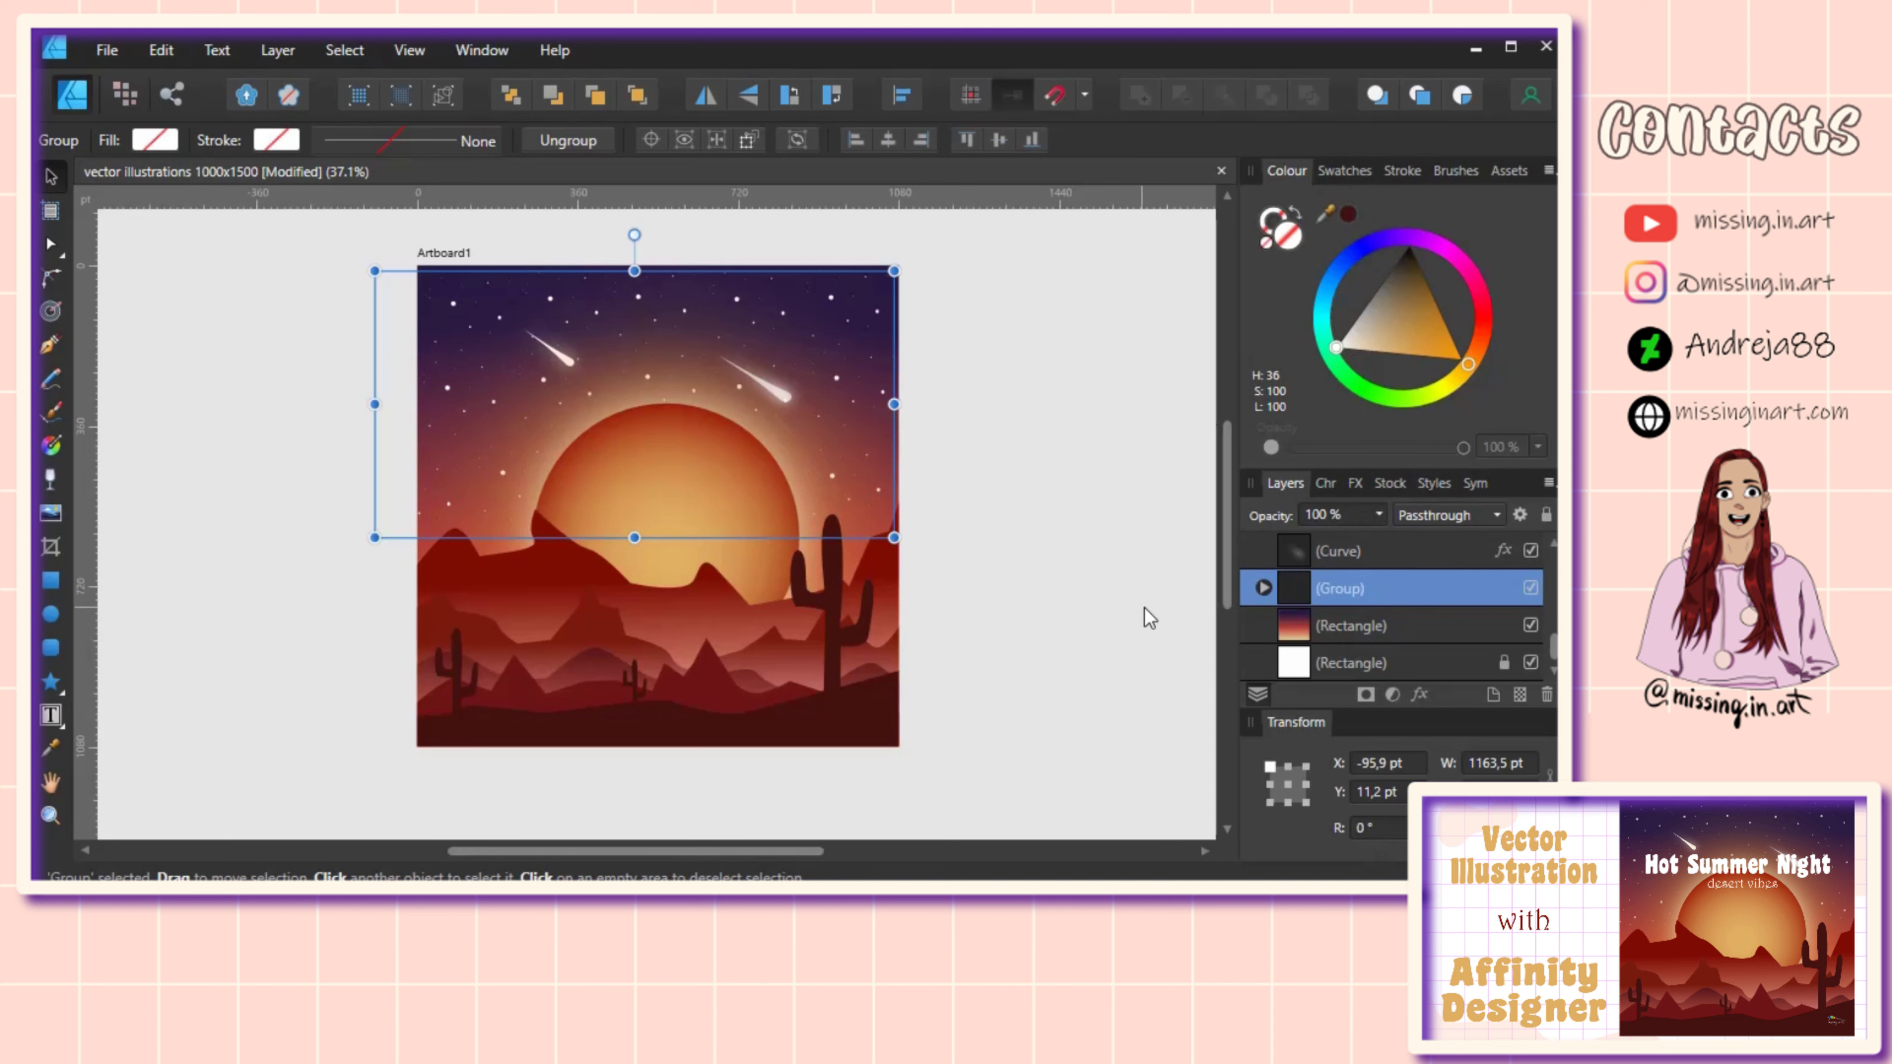
{"action": "left_click_drag", "start_coordinate": [1278, 515], "coordinate": [1228, 517]}
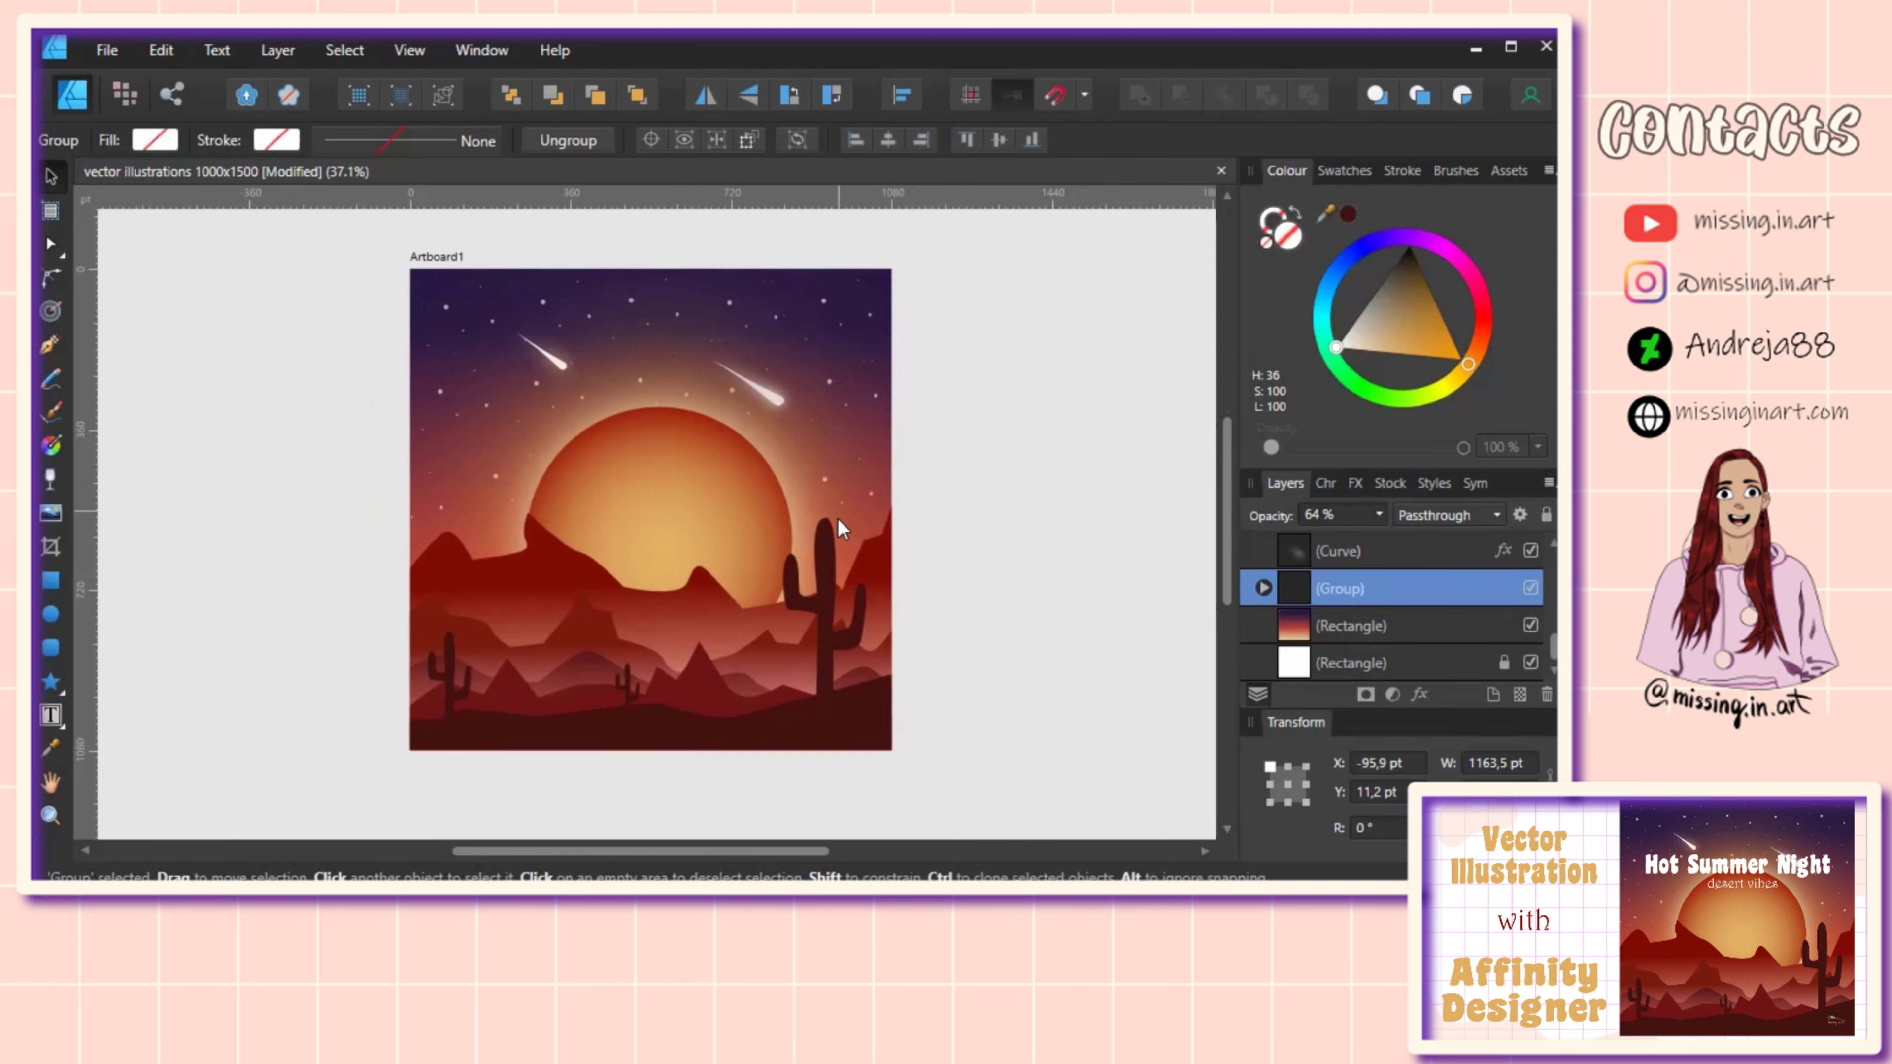
Step: Drag the signature logo from the moje asset library onto the artwork
{"action": "left_click", "coordinate": [1017, 566]}
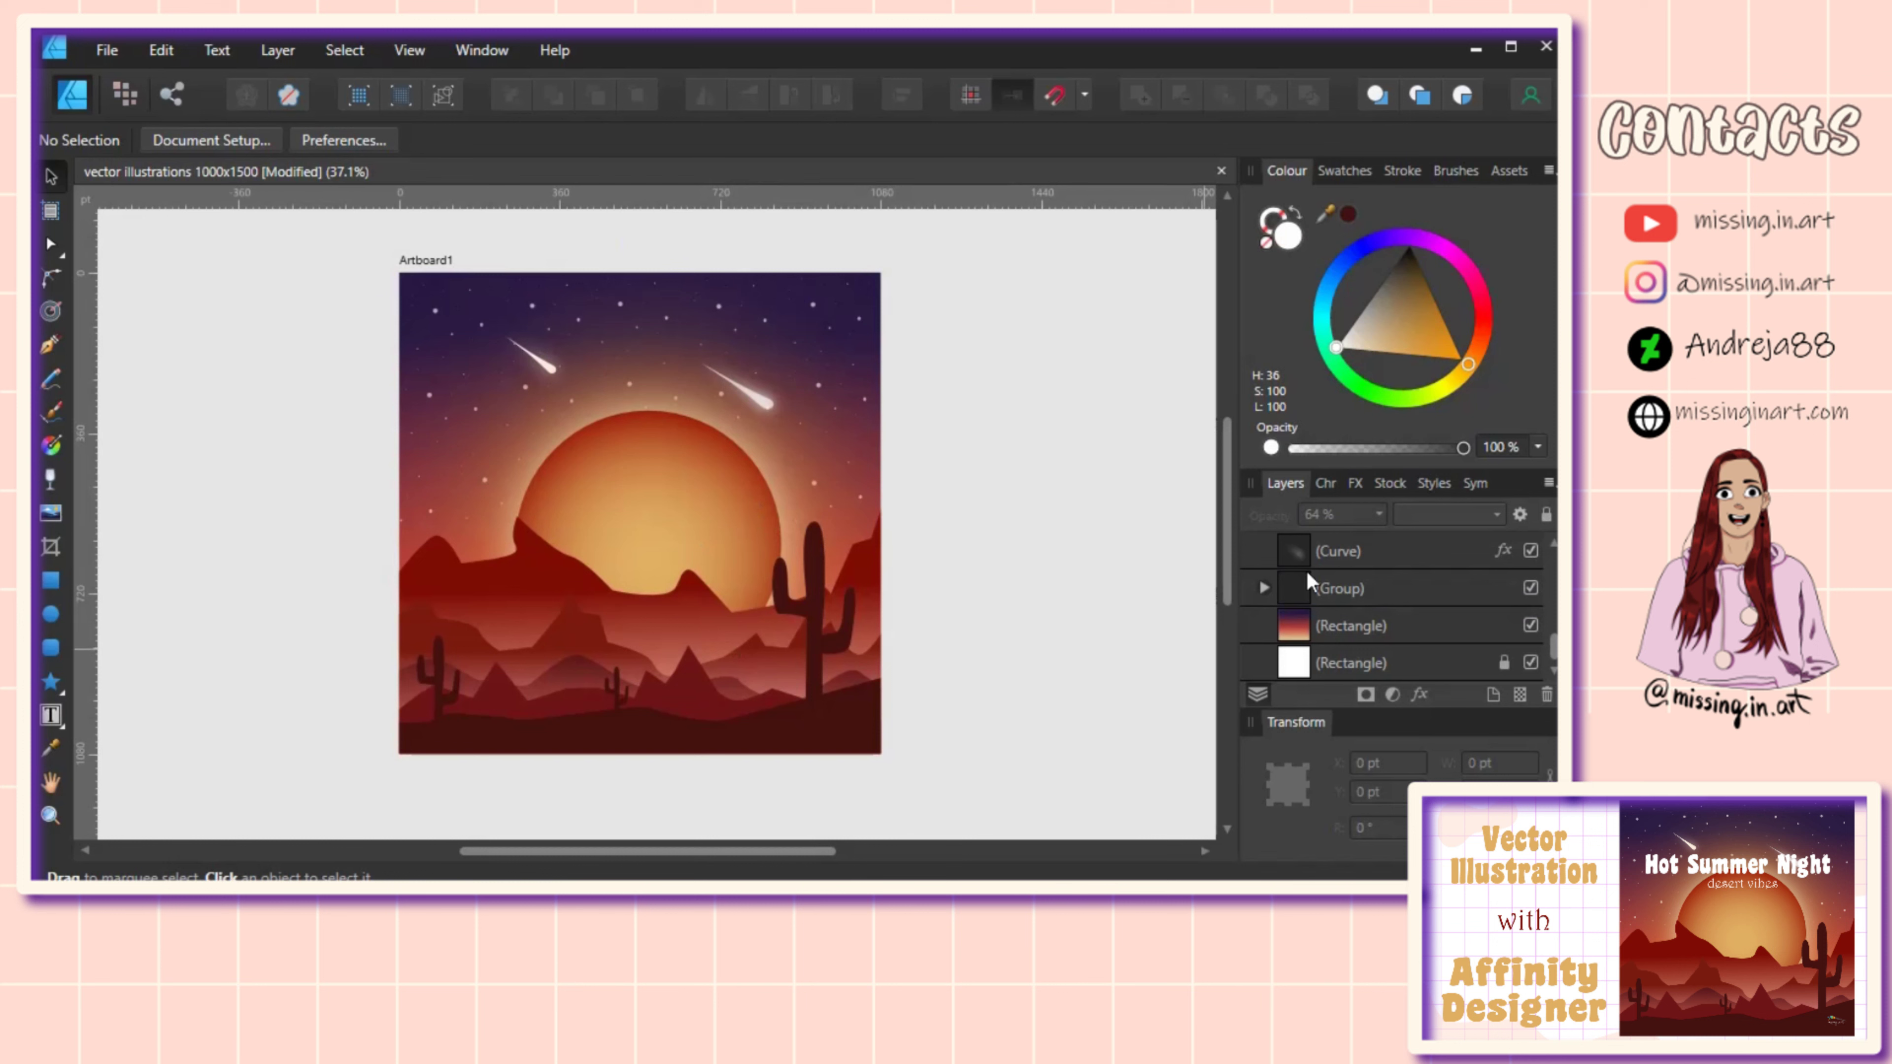
{"action": "left_click", "coordinate": [1509, 171]}
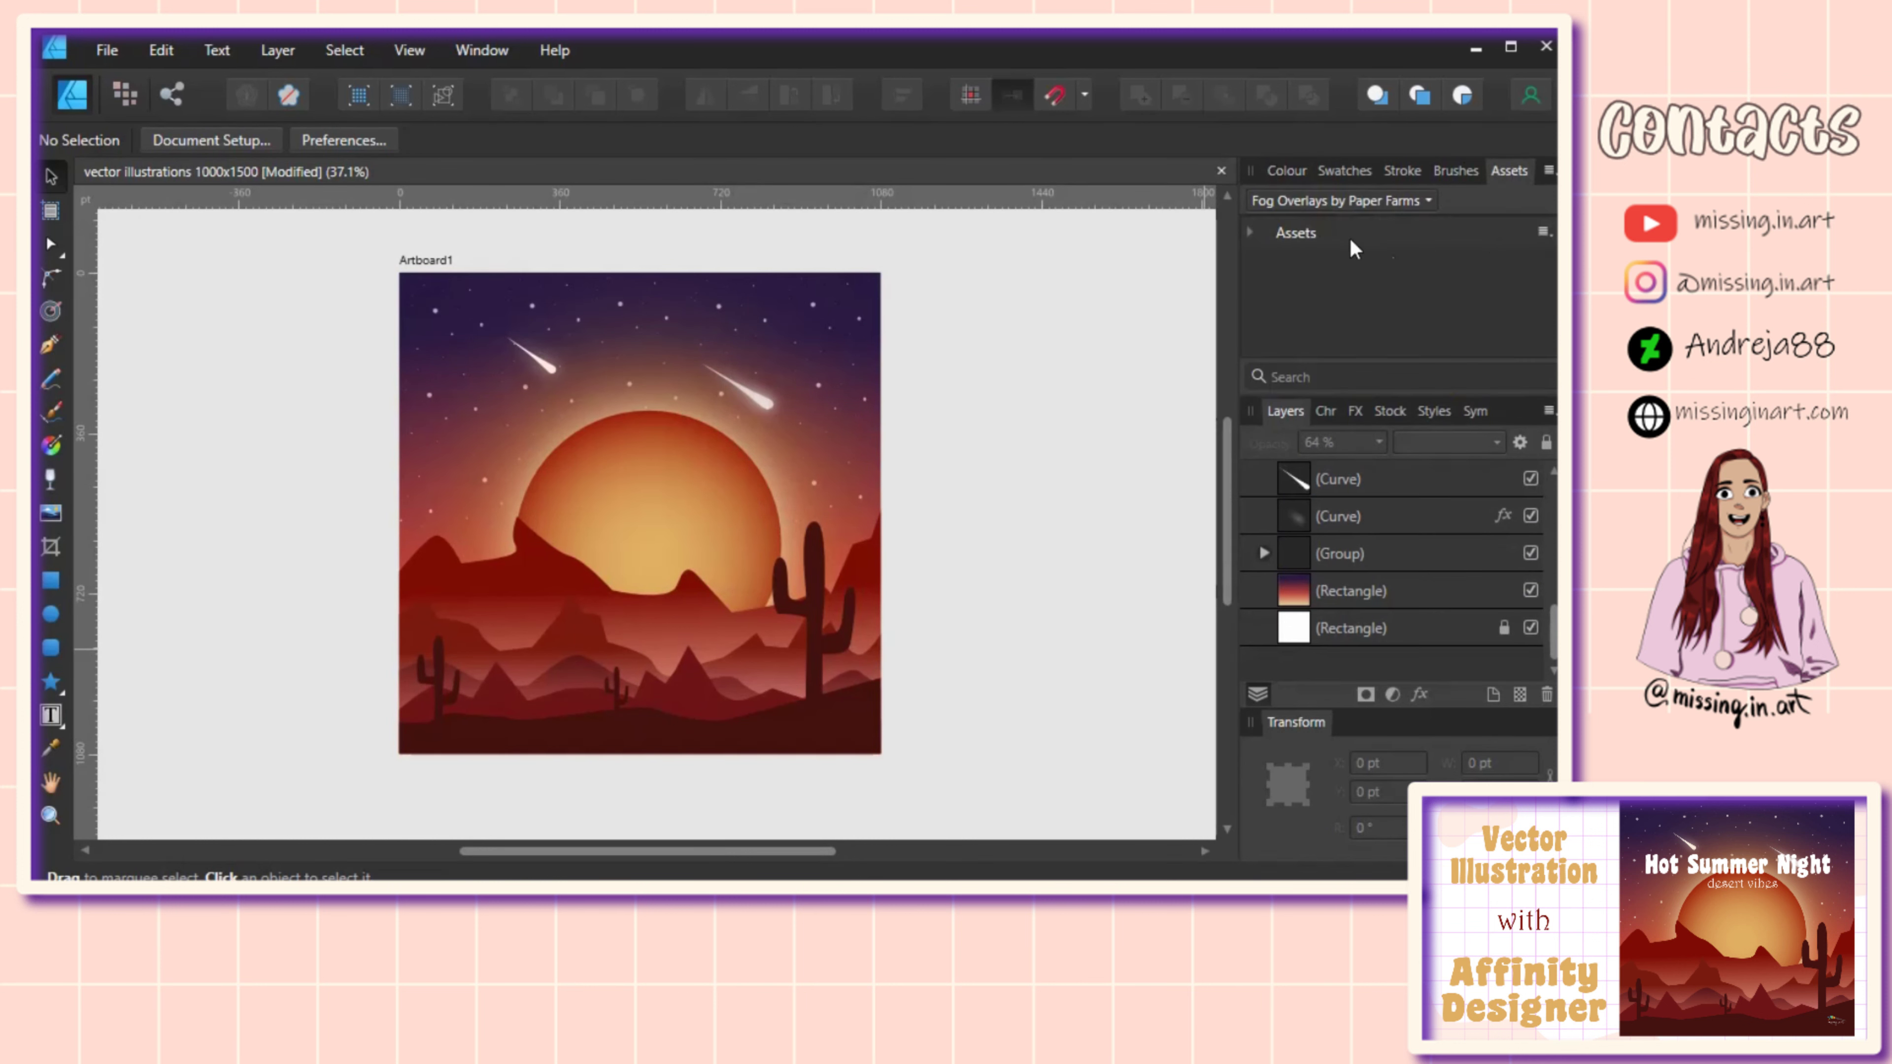
{"action": "left_click", "coordinate": [1319, 209]}
{"action": "left_click", "coordinate": [1311, 343]}
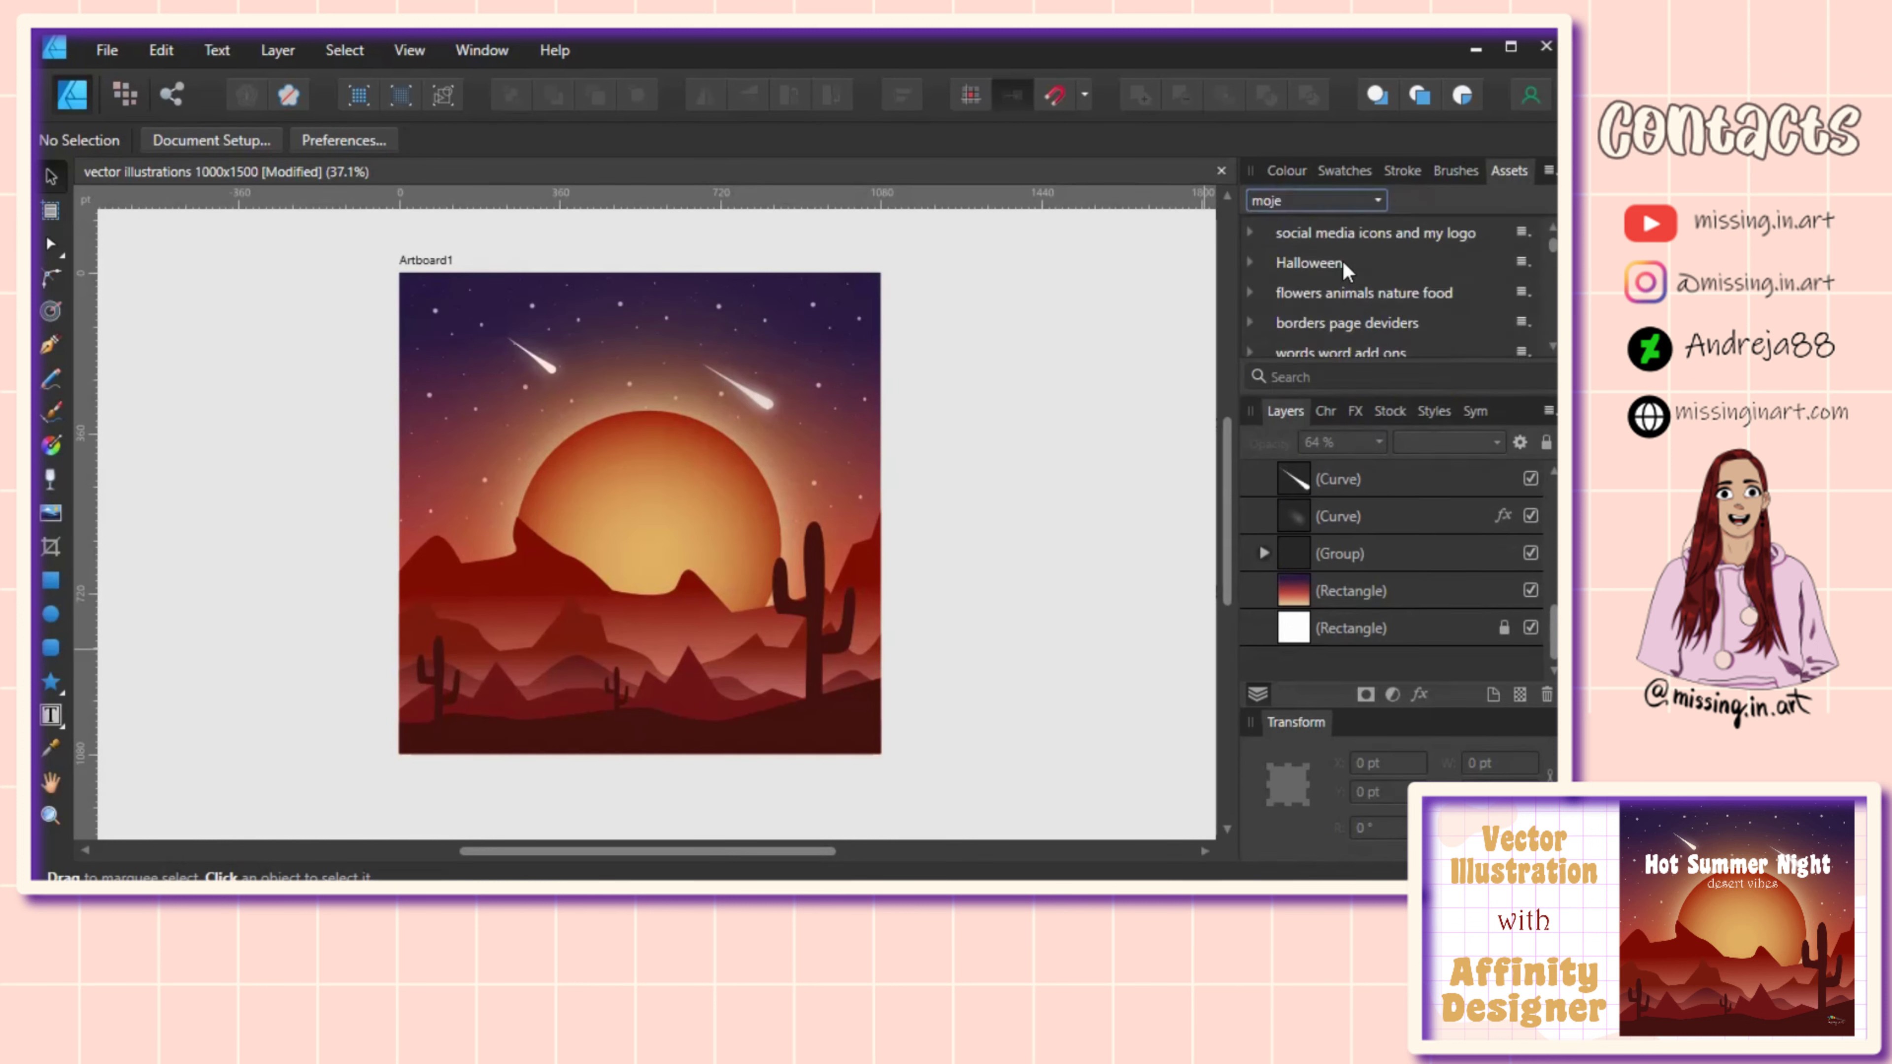
{"action": "left_click", "coordinate": [1336, 235]}
{"action": "scroll", "coordinate": [1400, 305], "scroll_direction": "down", "scroll_amount": 1}
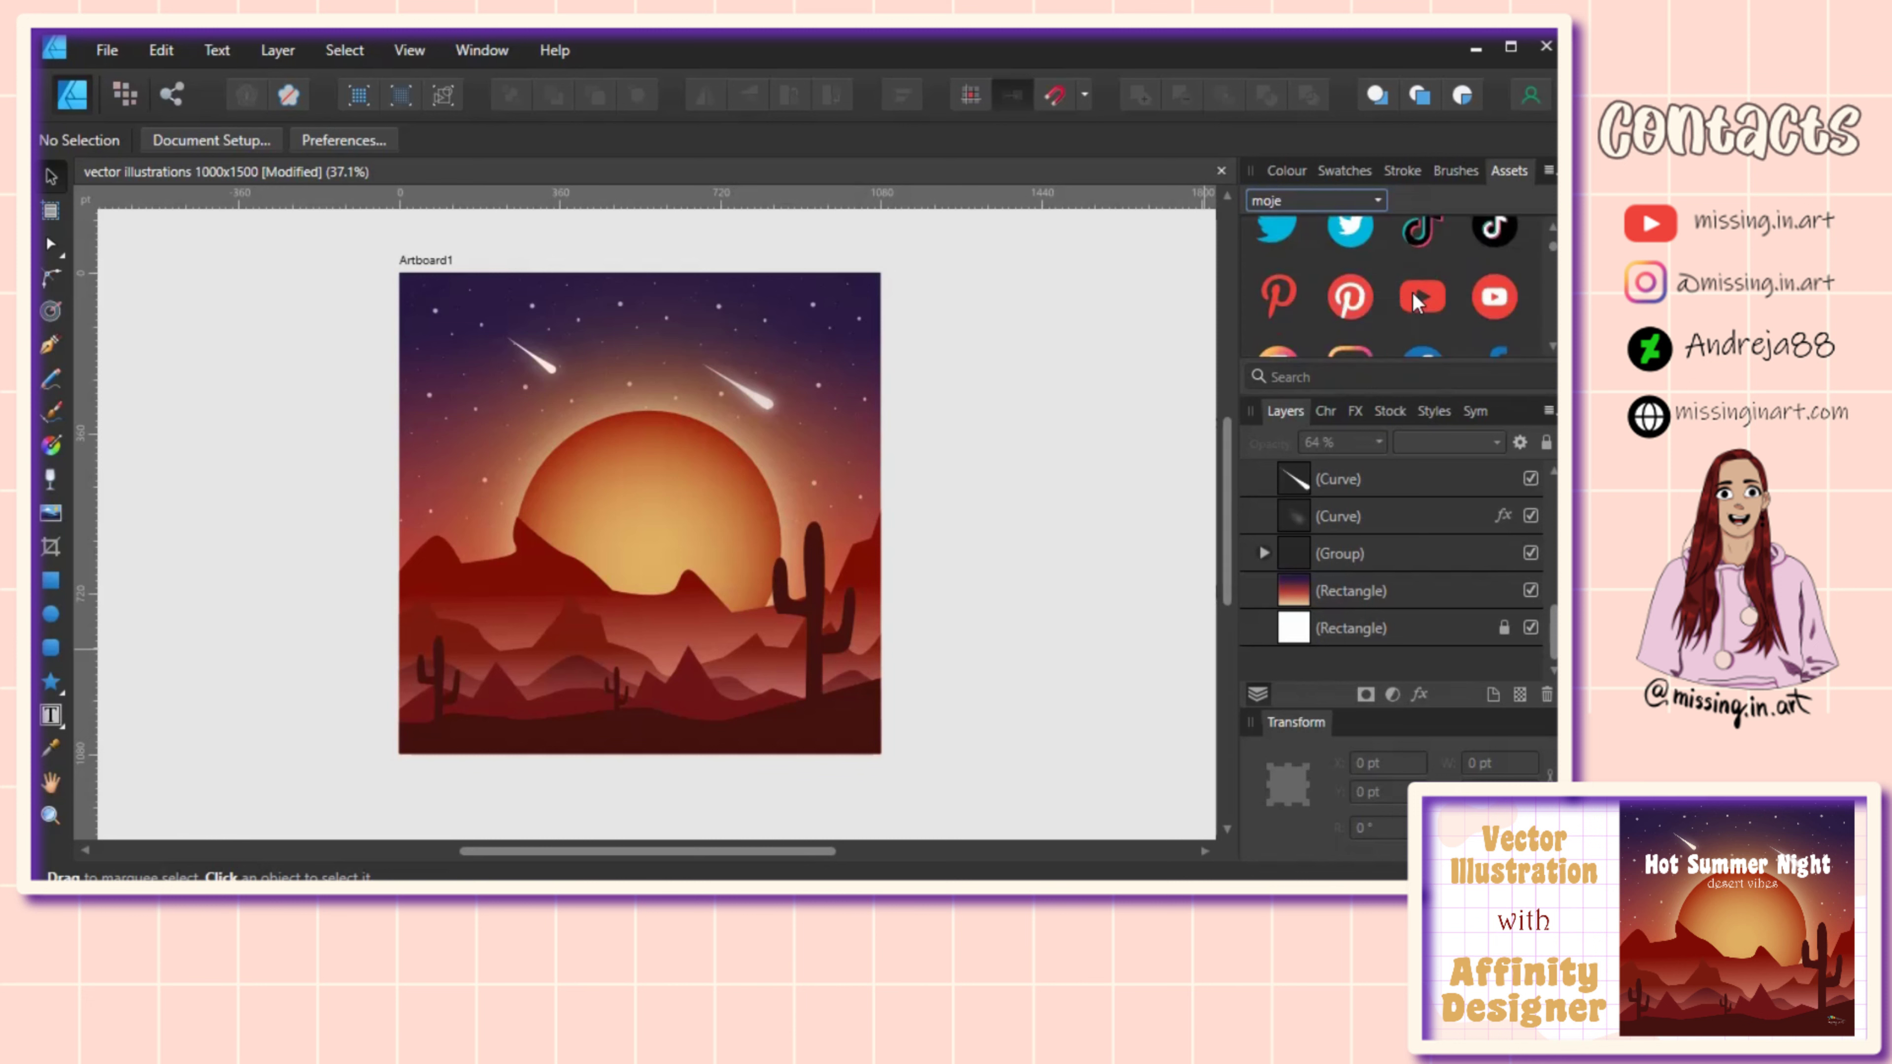
{"action": "scroll", "coordinate": [1415, 313], "scroll_direction": "down", "scroll_amount": 2}
{"action": "mouse_move", "coordinate": [1349, 351]}
{"action": "left_mouse_down"}
{"action": "mouse_move", "coordinate": [748, 451]}
{"action": "mouse_move", "coordinate": [693, 710]}
{"action": "mouse_move", "coordinate": [840, 736]}
{"action": "left_mouse_up"}
Step: Shrink the logo into the bottom-right corner and colour its lettering white
{"action": "left_click_drag", "start_coordinate": [796, 675], "coordinate": [822, 705]}
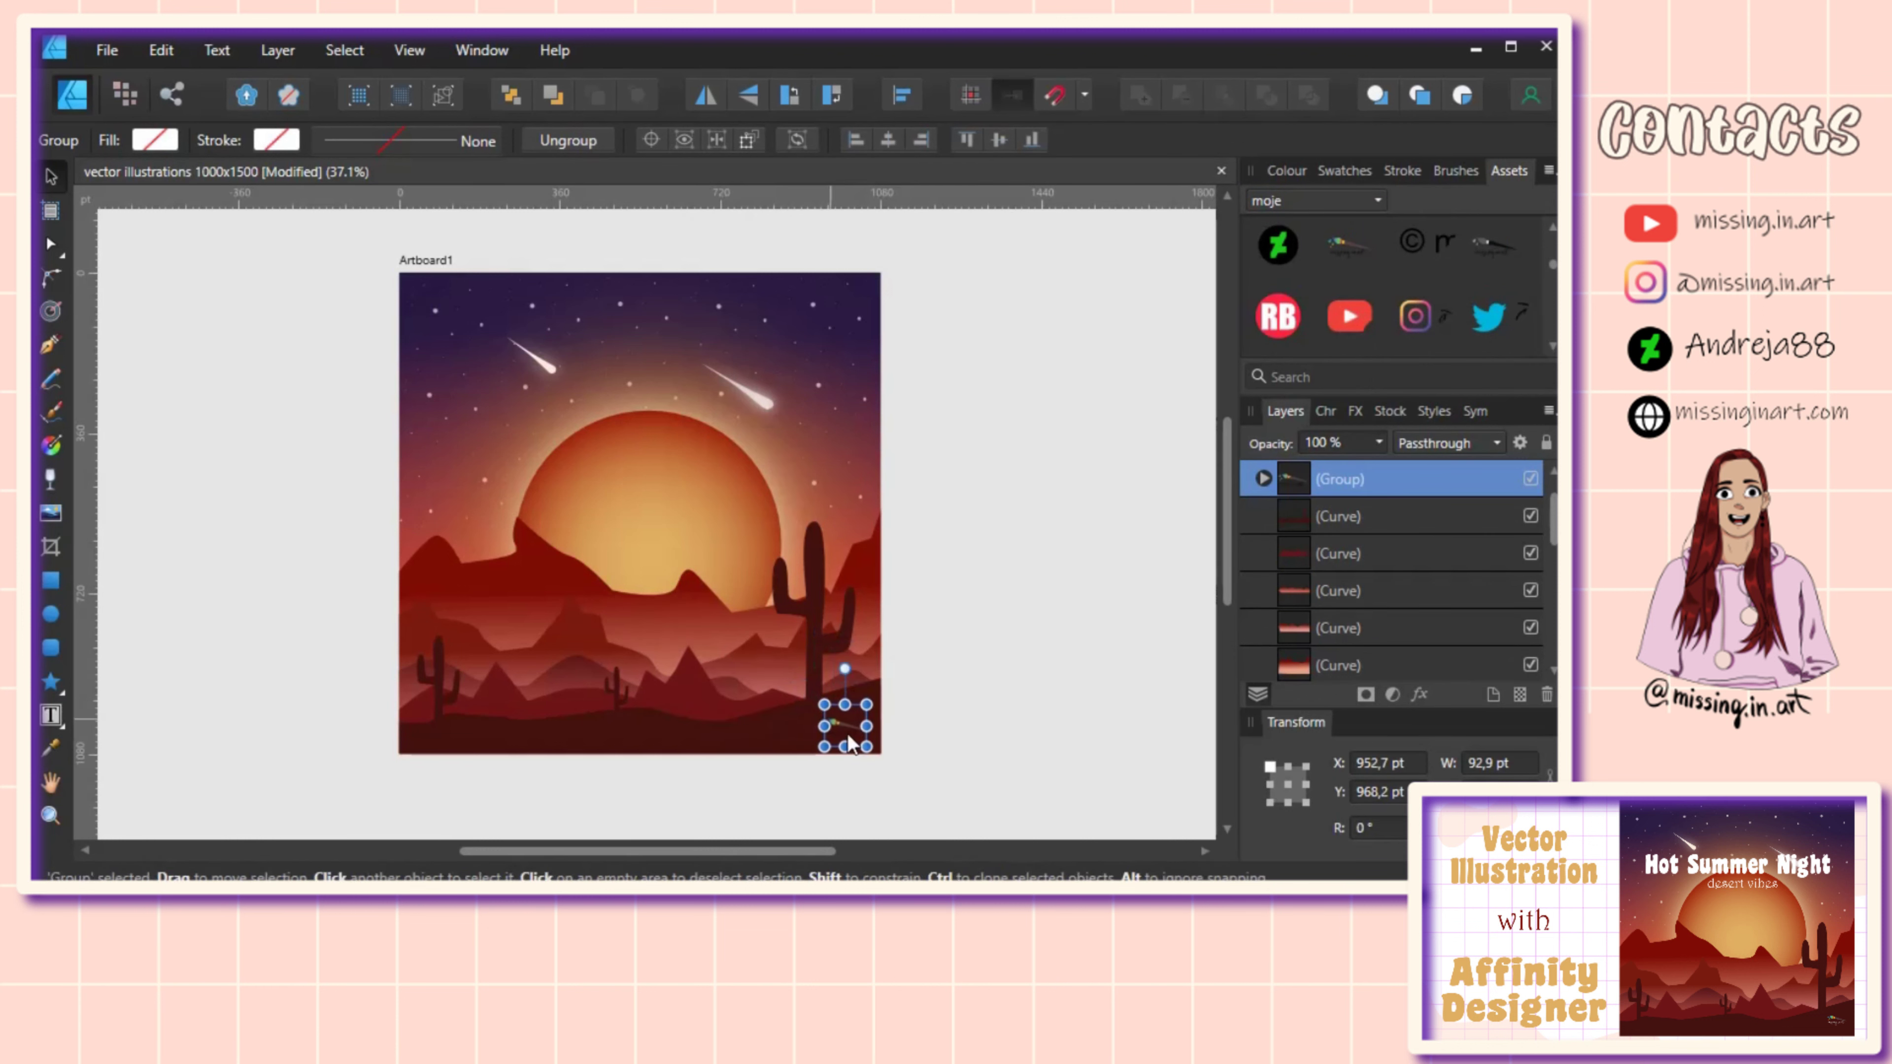
{"action": "scroll", "coordinate": [834, 720], "scroll_direction": "up", "scroll_amount": 2, "text": "ctrl"}
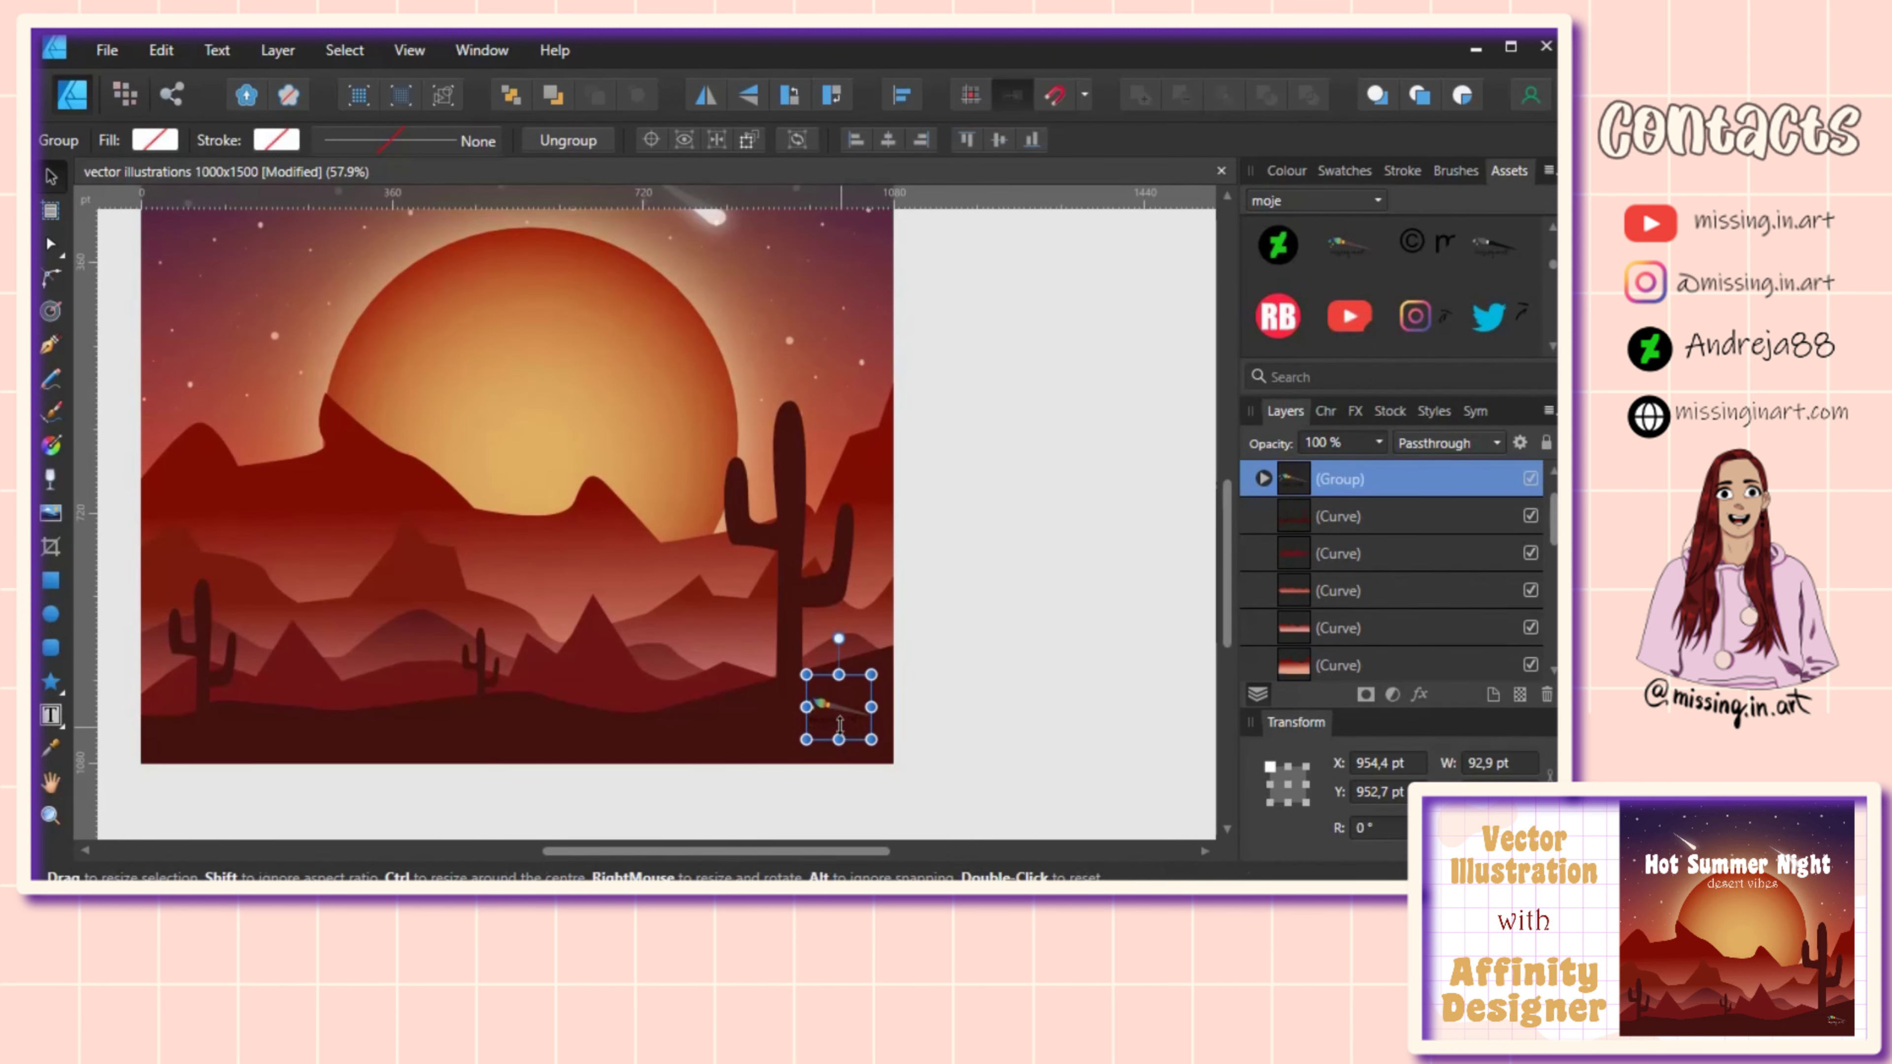
{"action": "double_click", "coordinate": [837, 720]}
{"action": "left_click", "coordinate": [1286, 171]}
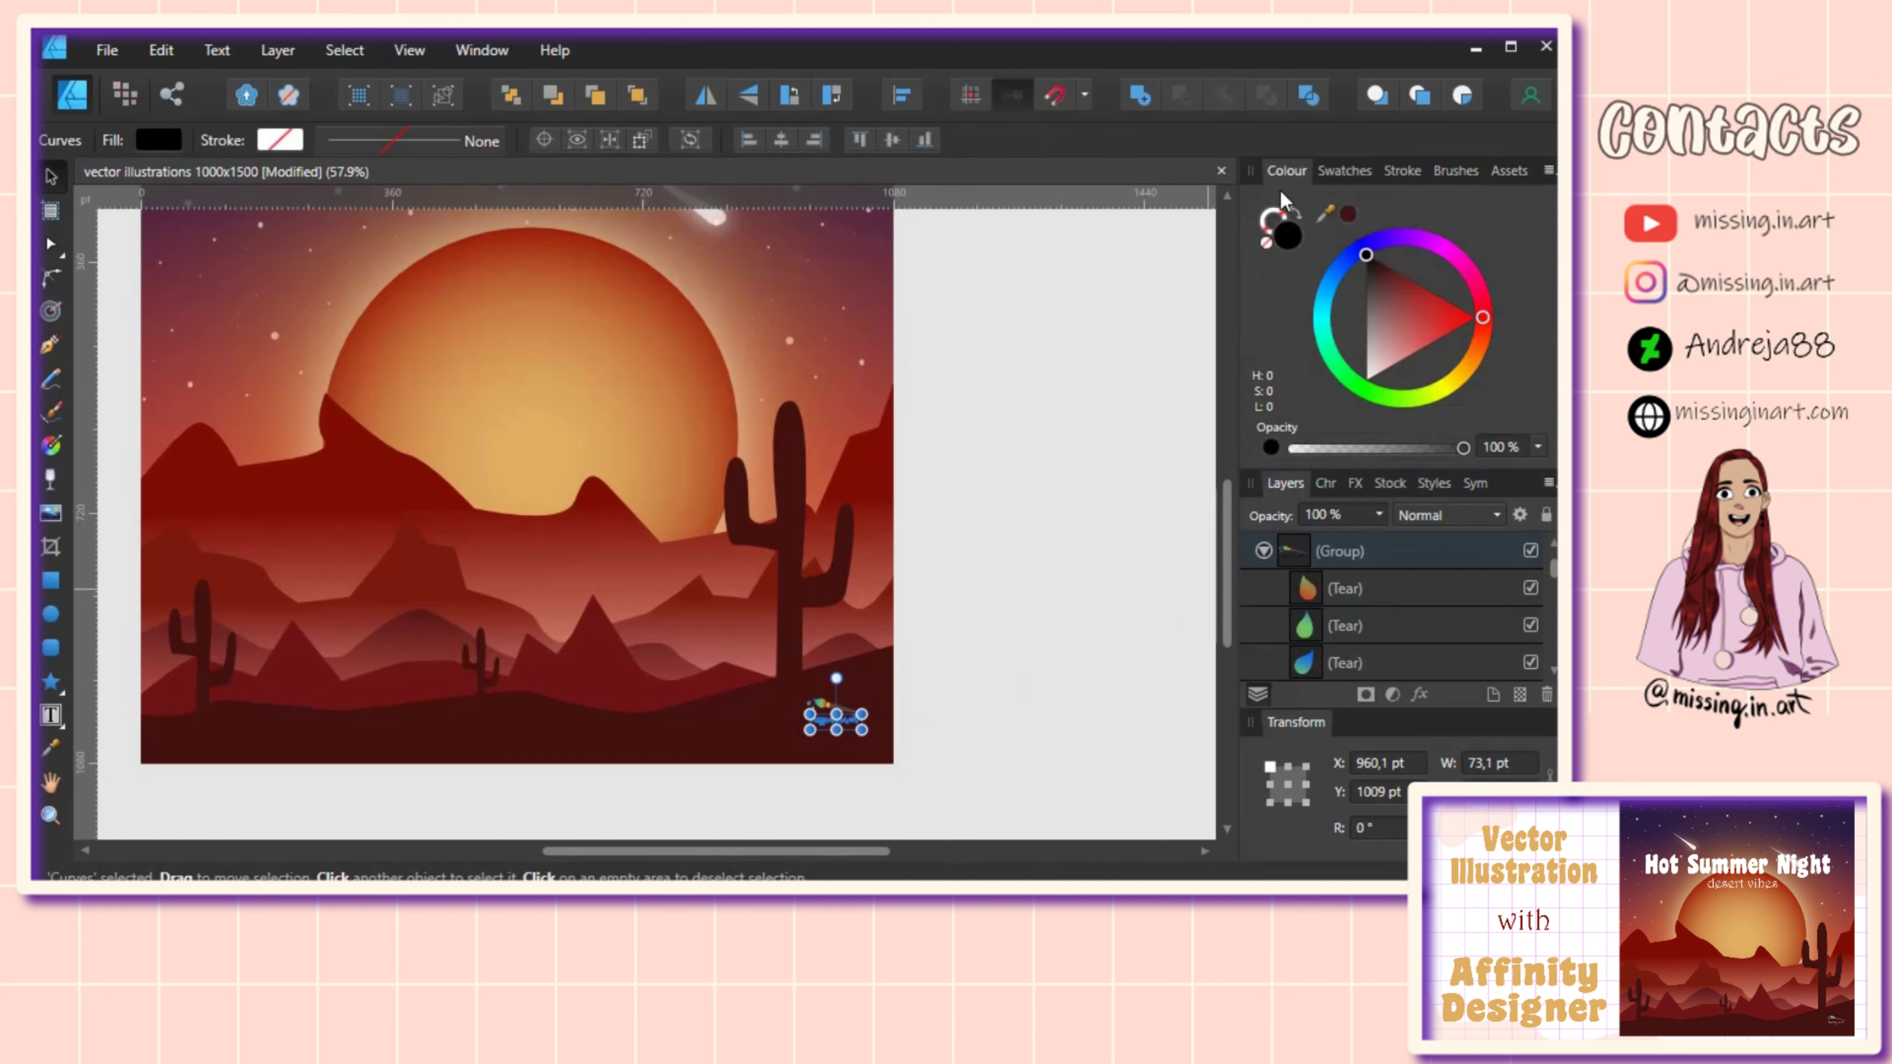
{"action": "left_click", "coordinate": [1367, 376]}
{"action": "scroll", "coordinate": [968, 670], "scroll_direction": "down", "scroll_amount": 2}
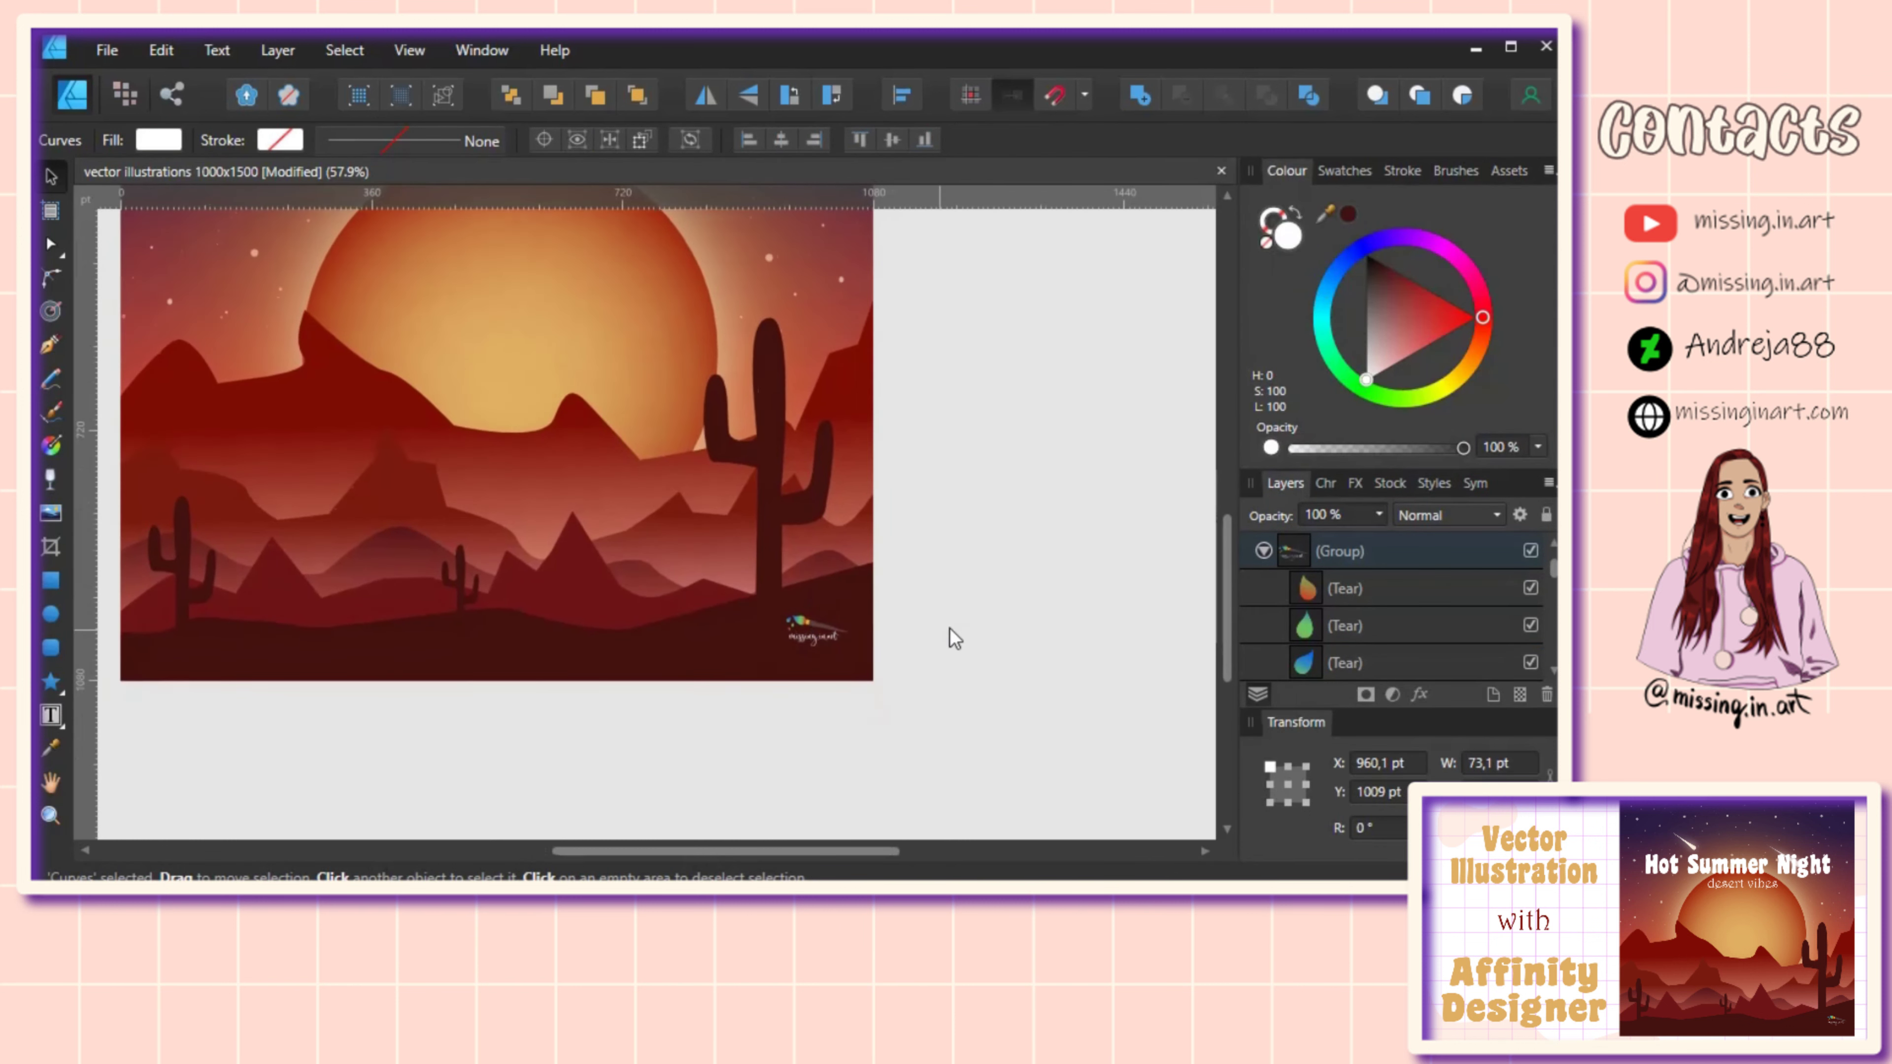
{"action": "left_click", "coordinate": [799, 769]}
{"action": "scroll", "coordinate": [798, 770], "scroll_direction": "up", "scroll_amount": 2}
{"action": "scroll", "coordinate": [583, 507], "scroll_direction": "down", "scroll_amount": 2}
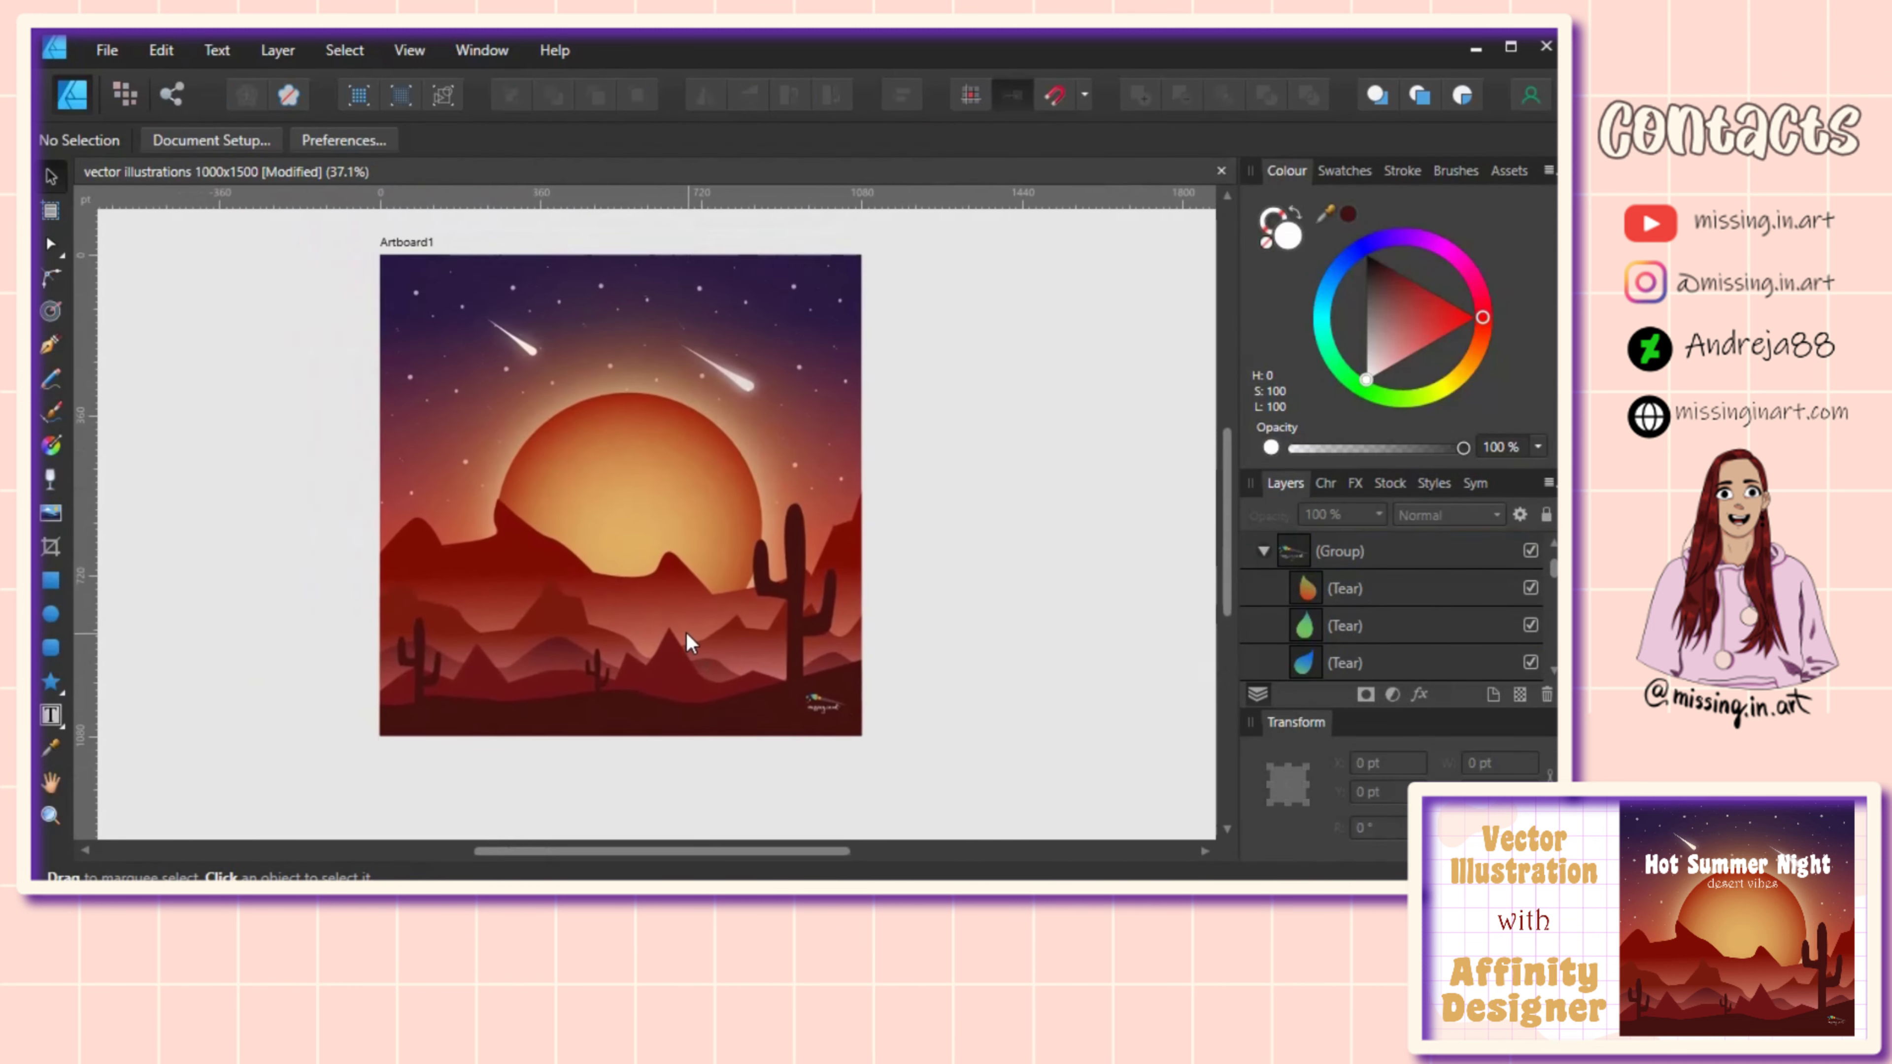
{"action": "scroll", "coordinate": [707, 635], "scroll_direction": "up", "scroll_amount": 1}
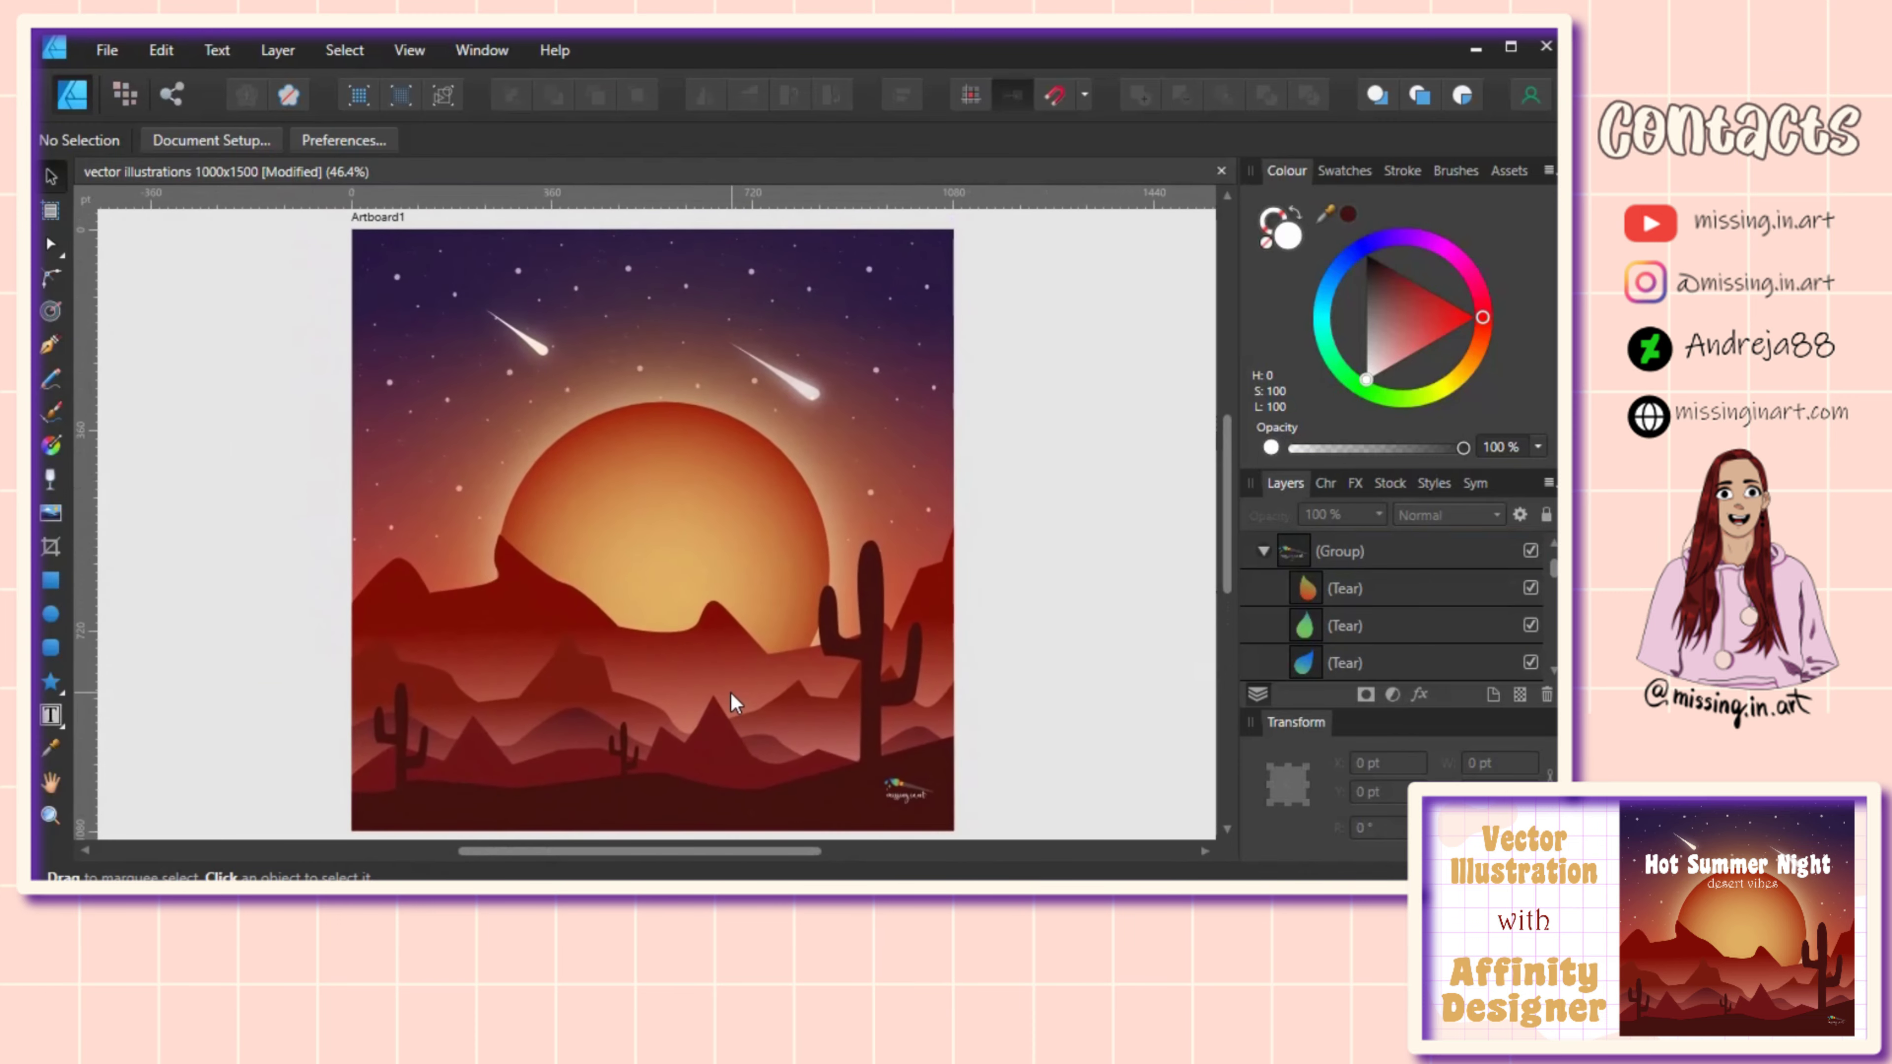